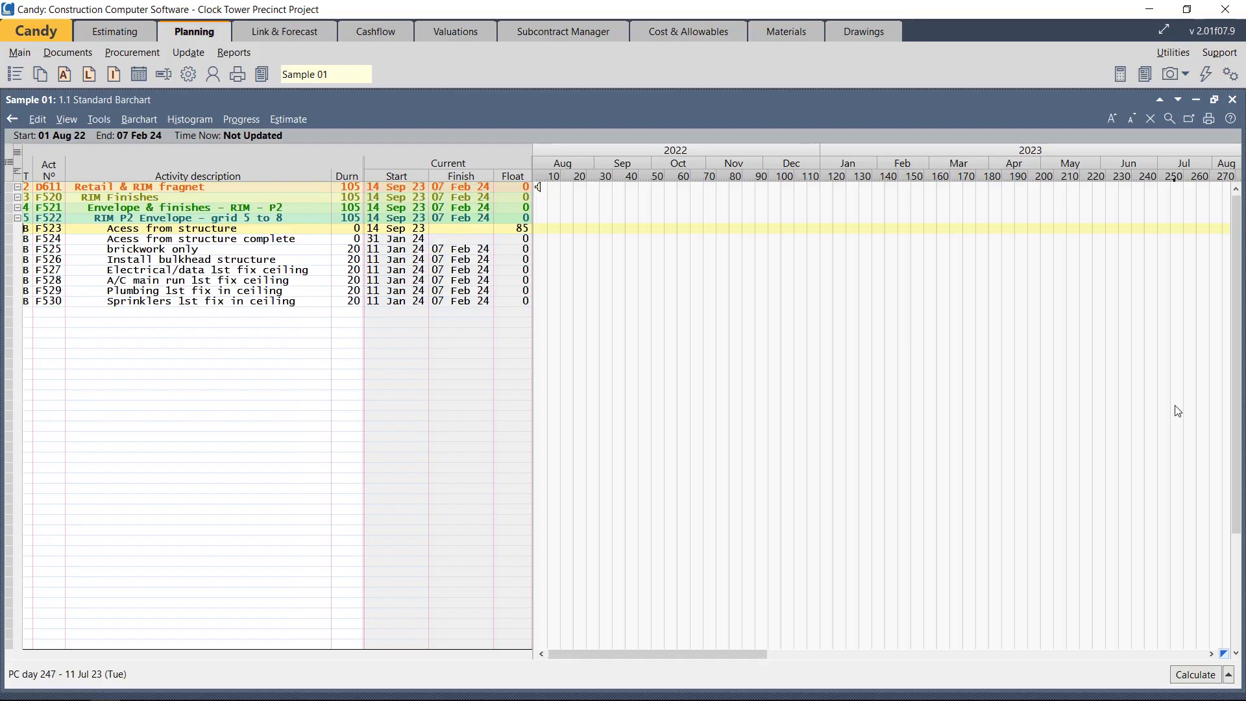
# Open the Long Lead schedule manager for the Sample 01 programme.
pyautogui.moveTo(631, 655); pyautogui.dragTo(857, 663)
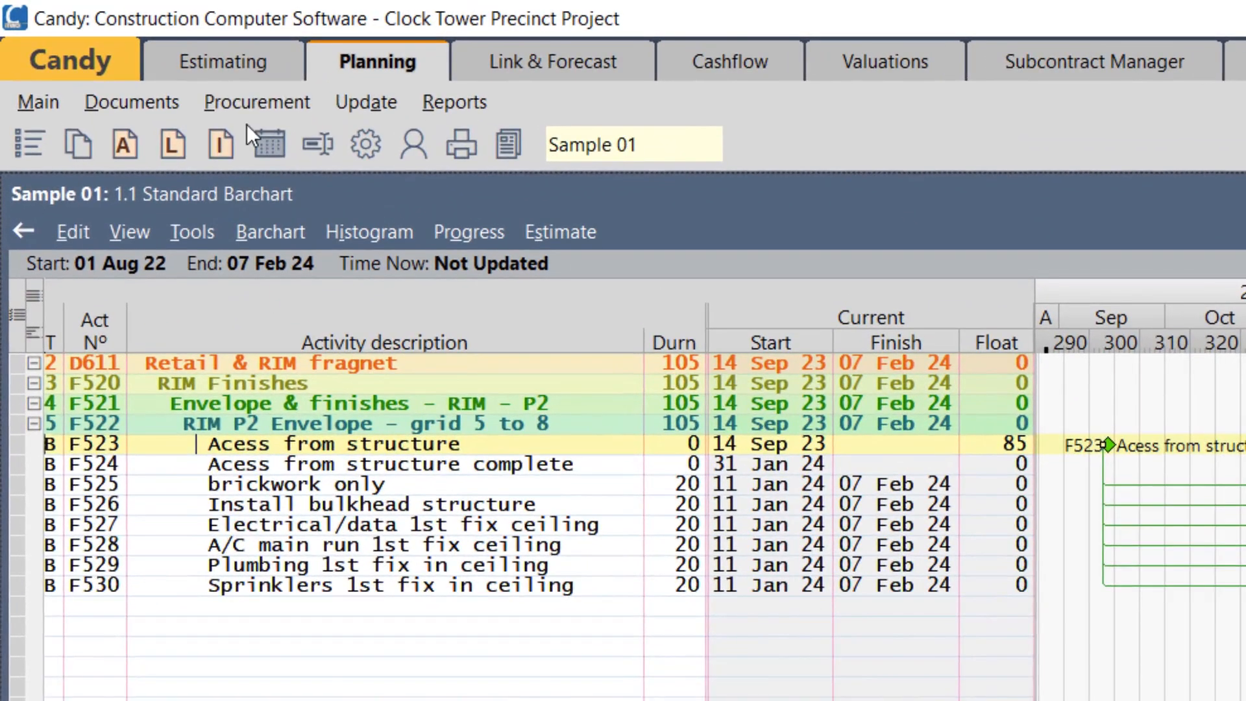
pyautogui.click(126, 52)
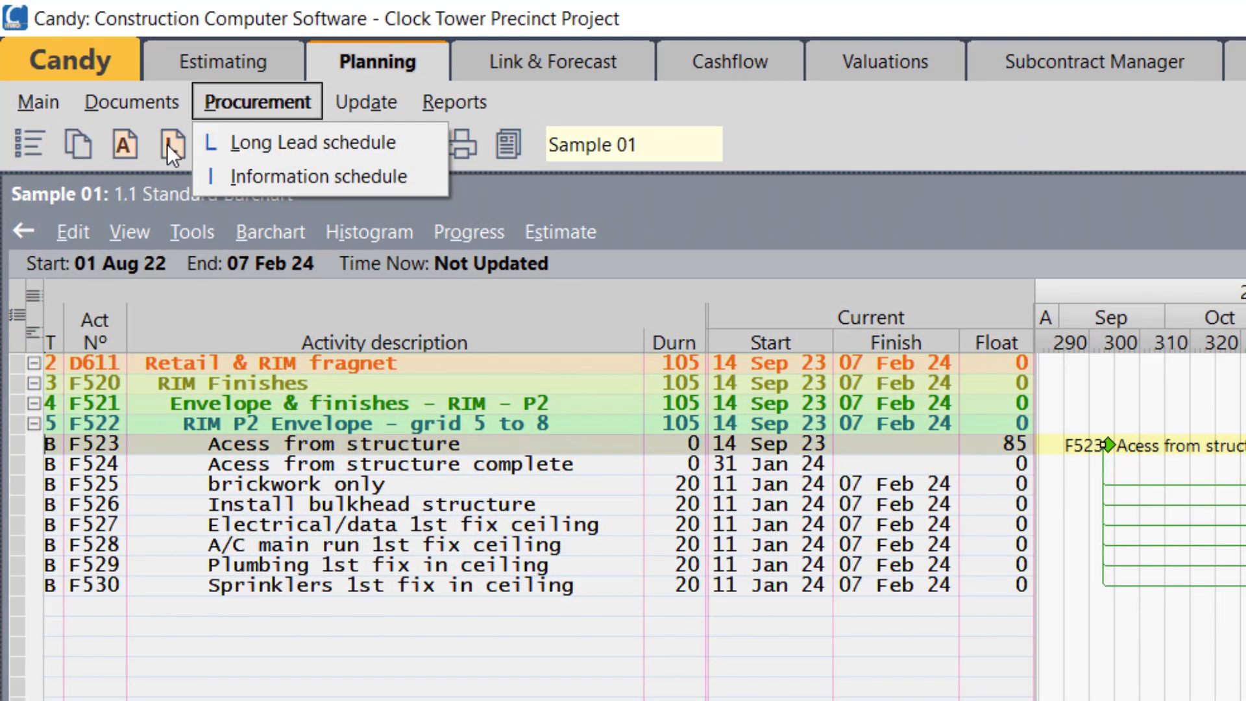
pyautogui.click(276, 142)
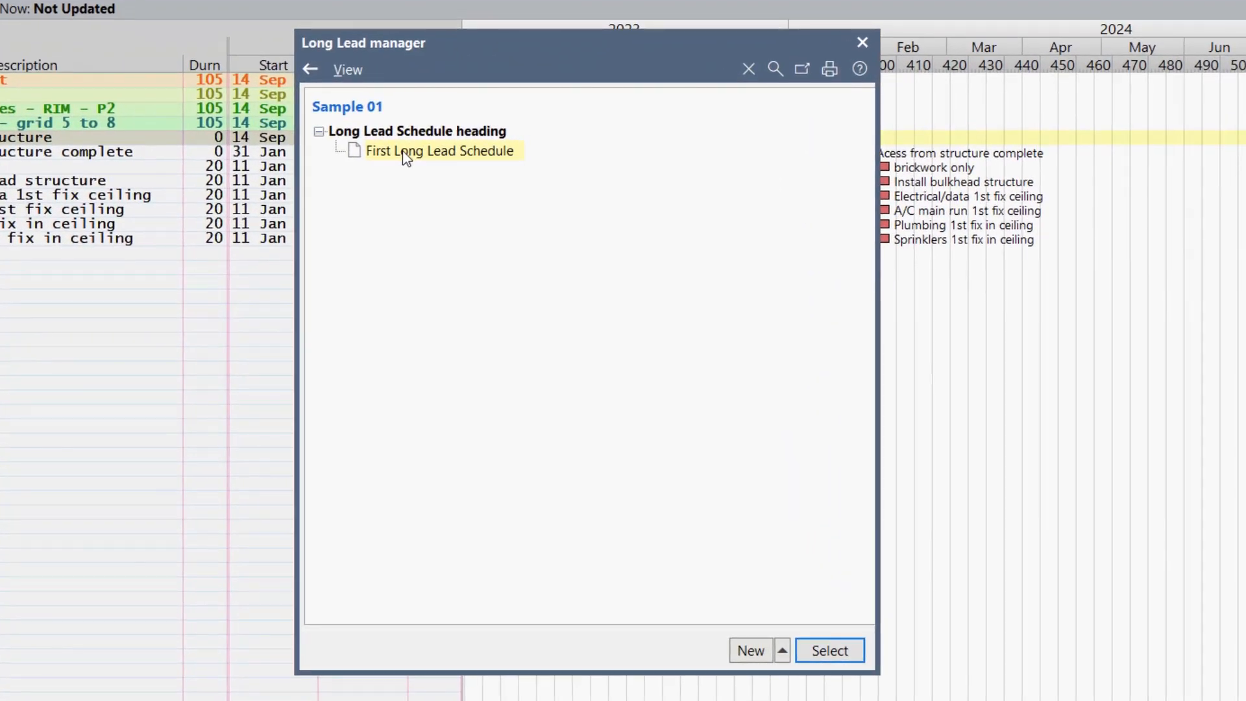
# Rename the first long lead schedule as "Sample long lead - Activity entry".
pyautogui.click(782, 651)
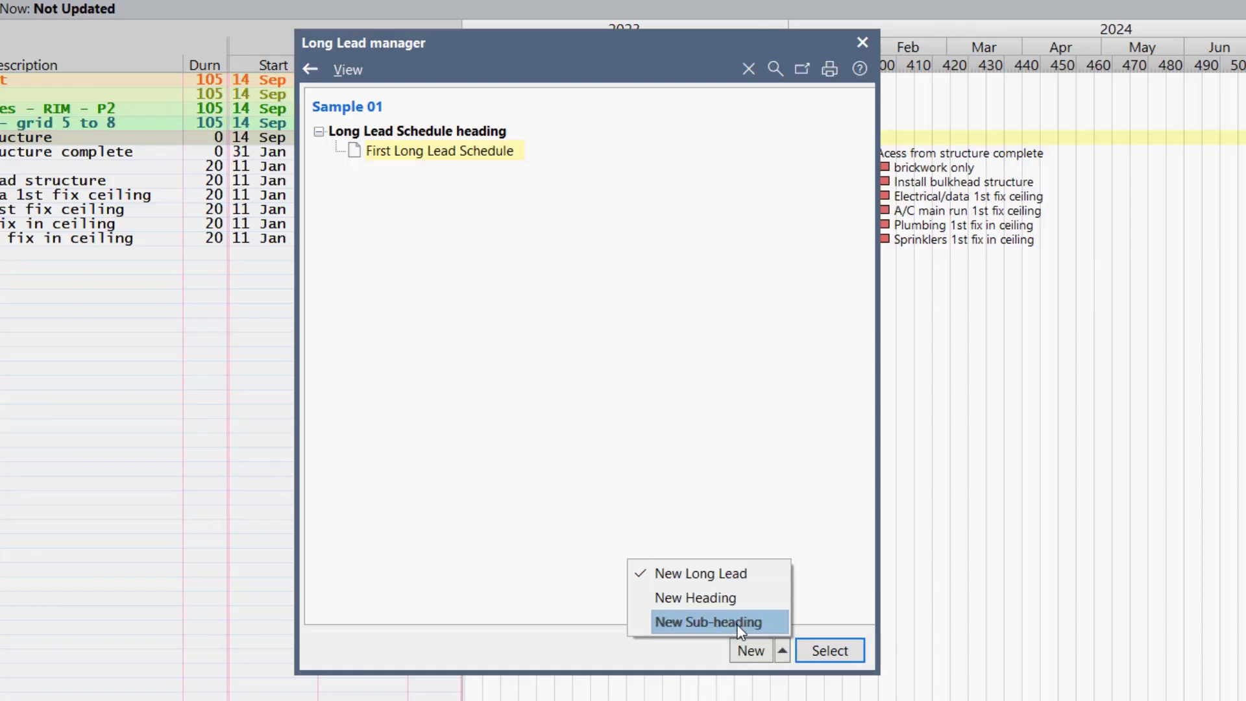
pyautogui.click(408, 156)
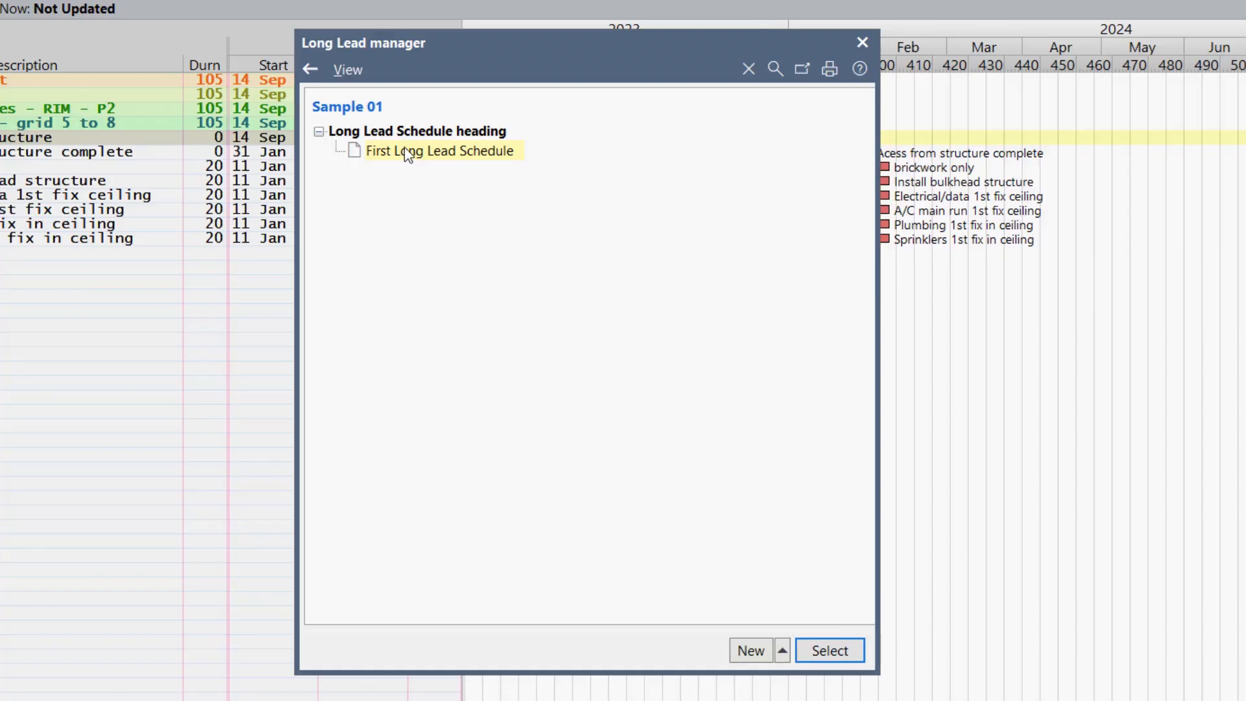
pyautogui.click(406, 152)
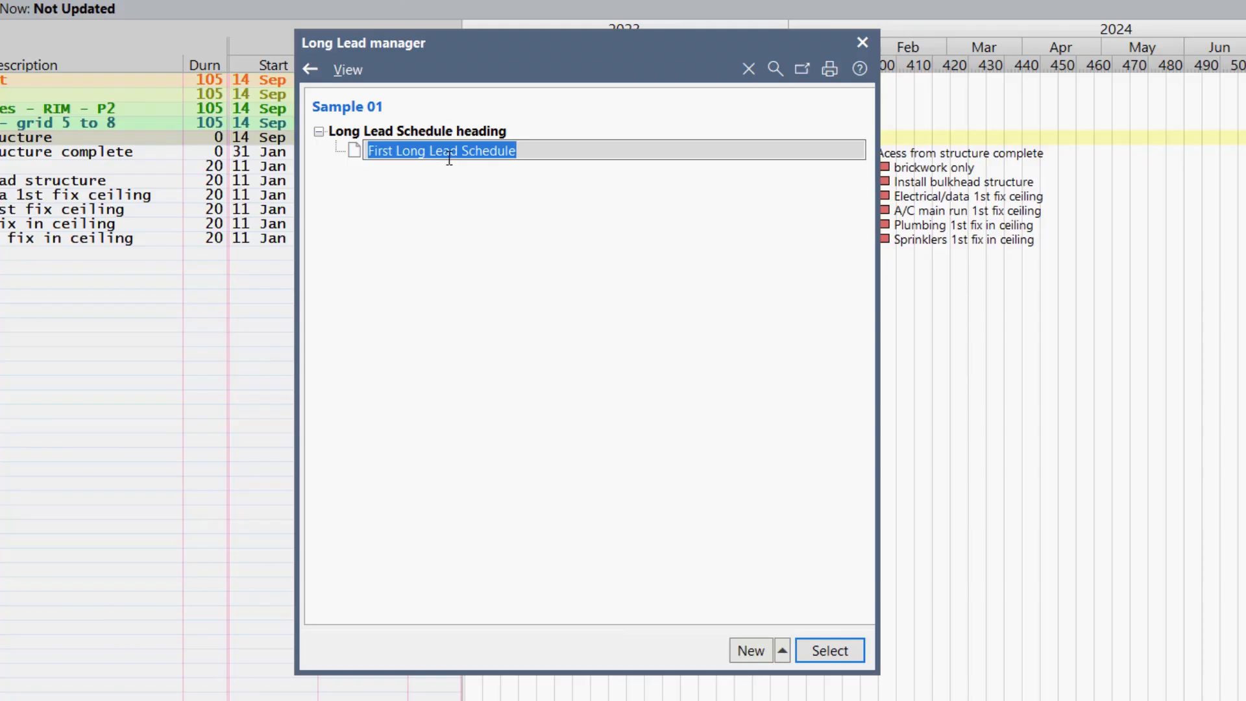
pyautogui.write('Sam')
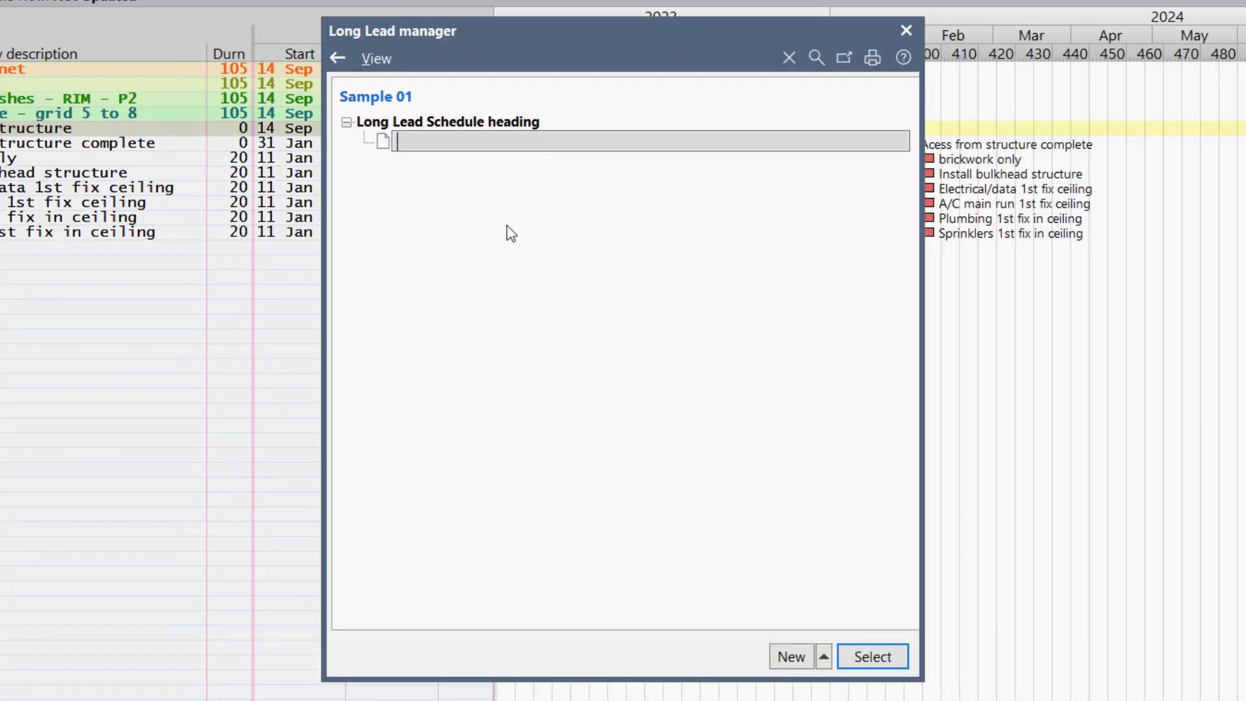
pyautogui.write('Sample long lead -')
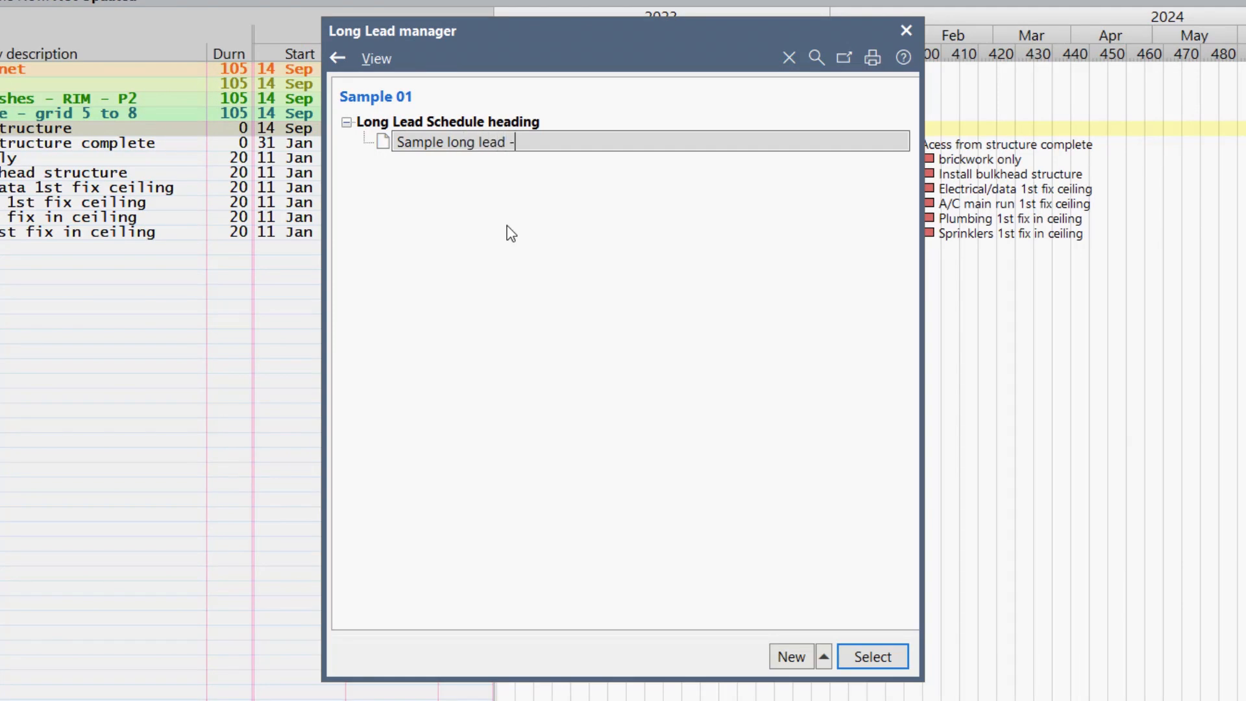
pyautogui.write(' Activity entry')
pyautogui.press('Return')
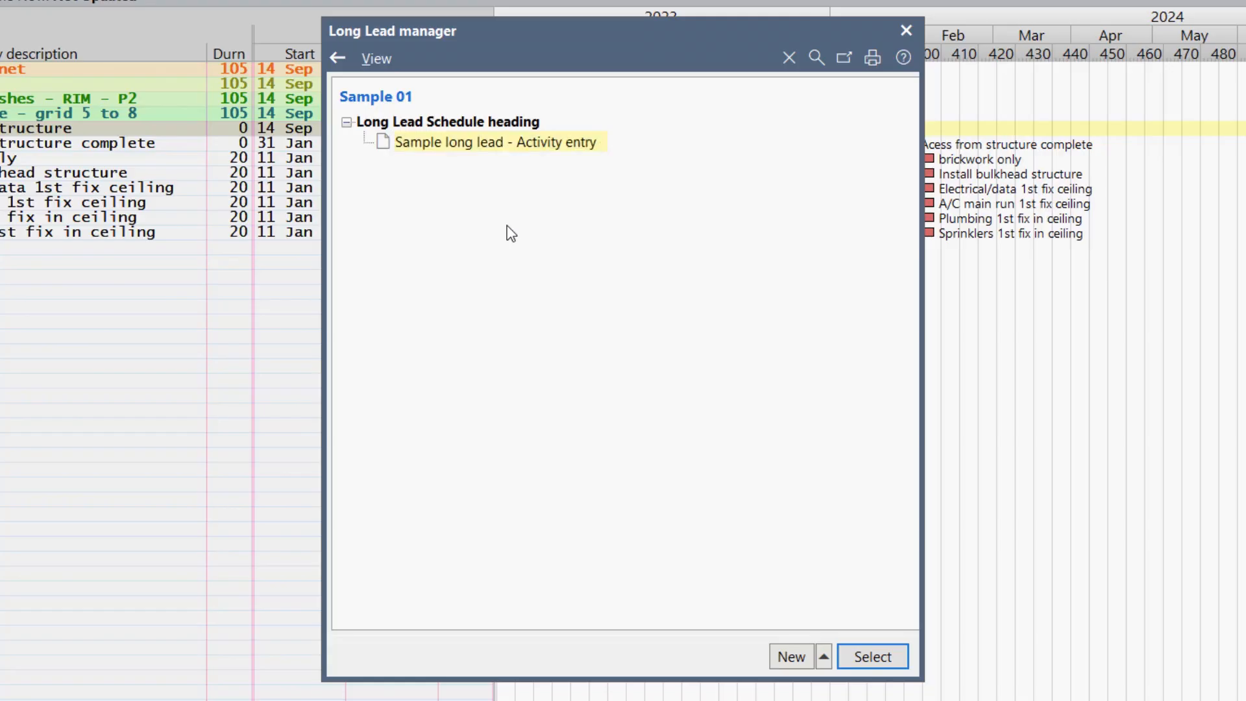
# Open the Sample long lead - Activity entry schedule and tile it beneath the barchart so both are visible.
pyautogui.click(872, 656)
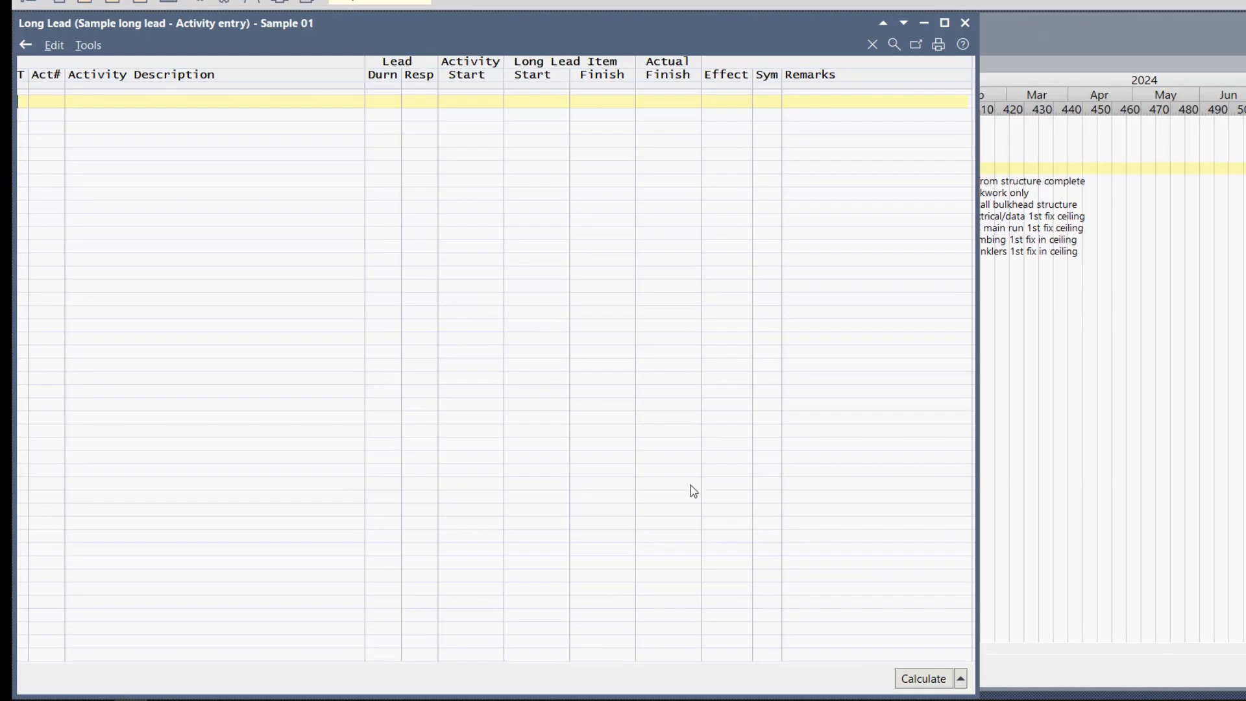
pyautogui.moveTo(303, 21); pyautogui.dragTo(331, 21)
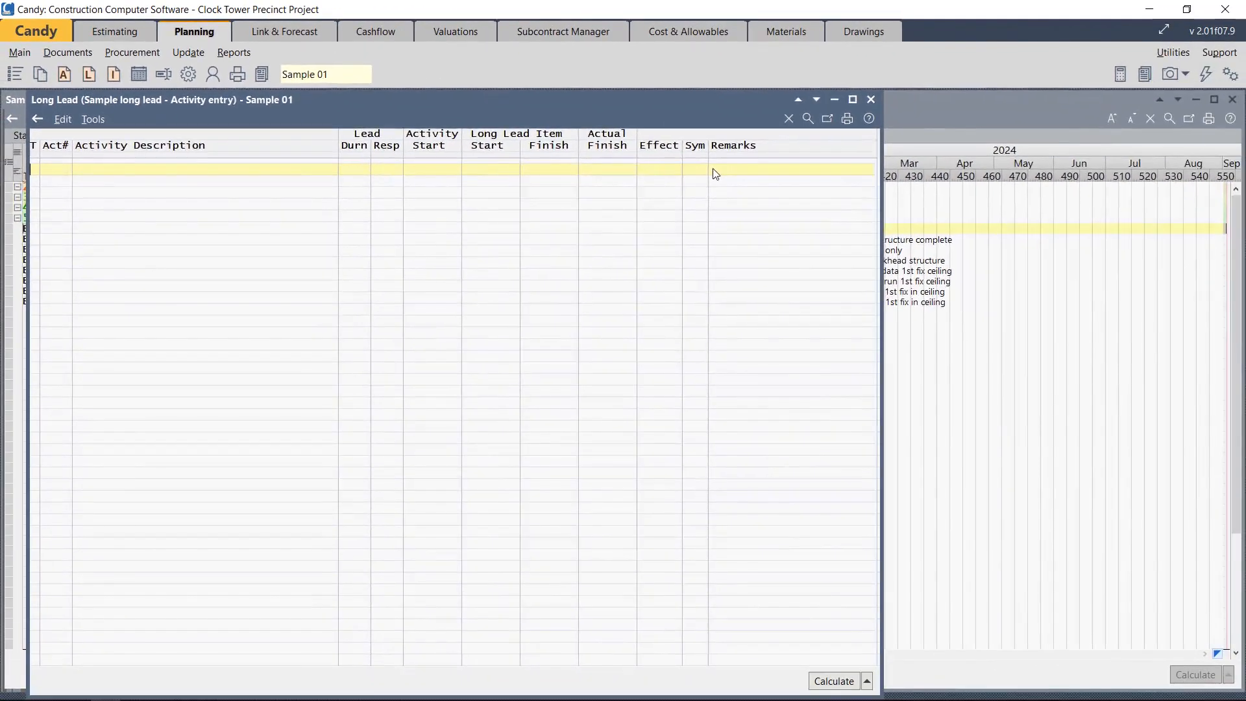
pyautogui.click(818, 102)
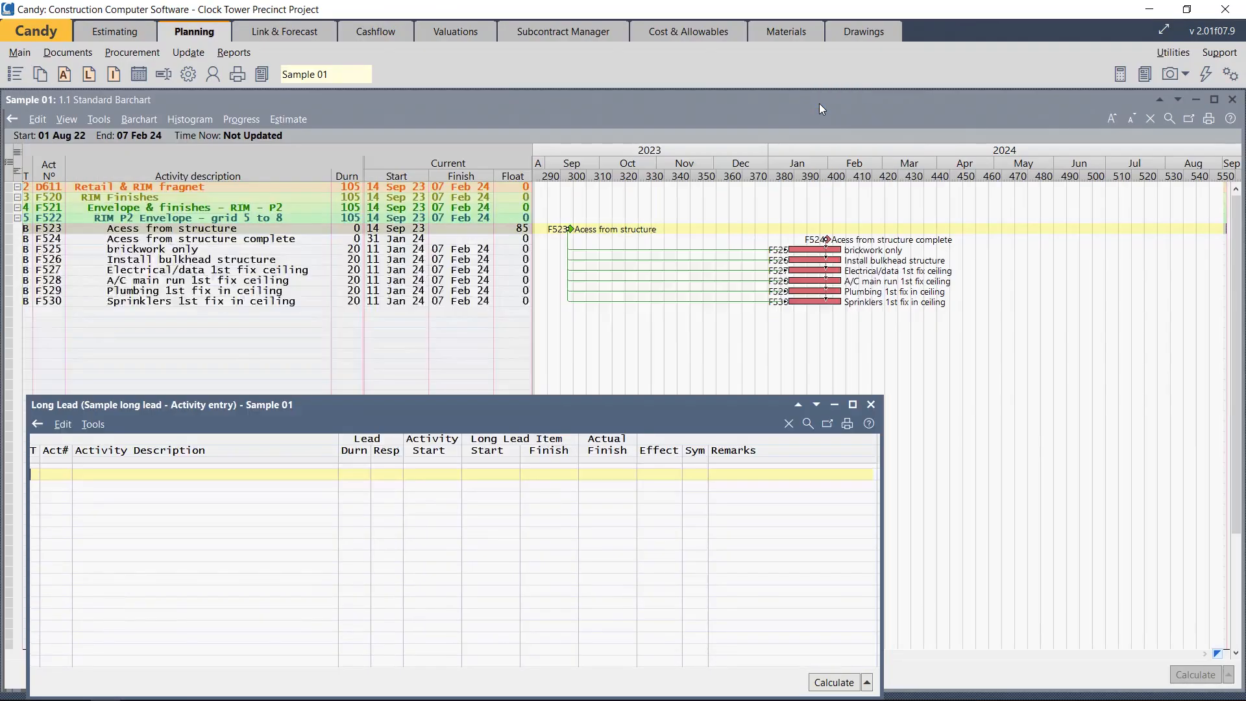
pyautogui.click(1160, 104)
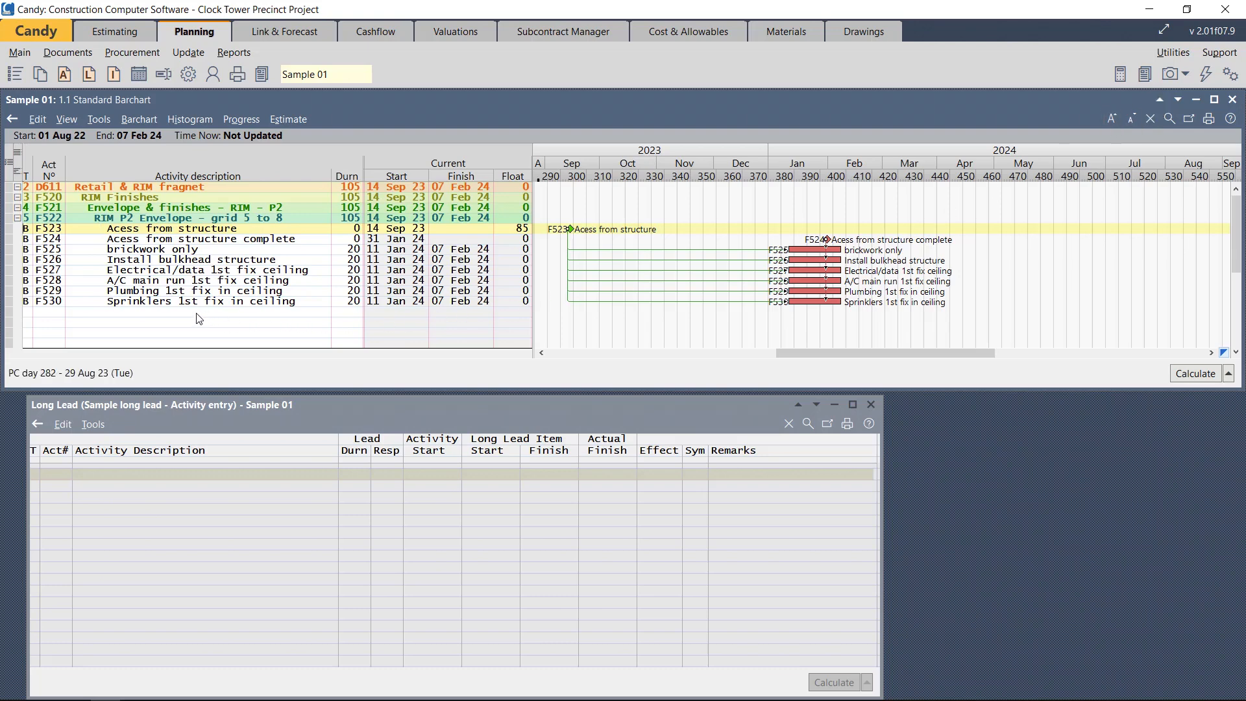
# Add activity F530, Sprinklers 1st fix in ceiling, to the first line of the long lead schedule.
pyautogui.click(169, 304)
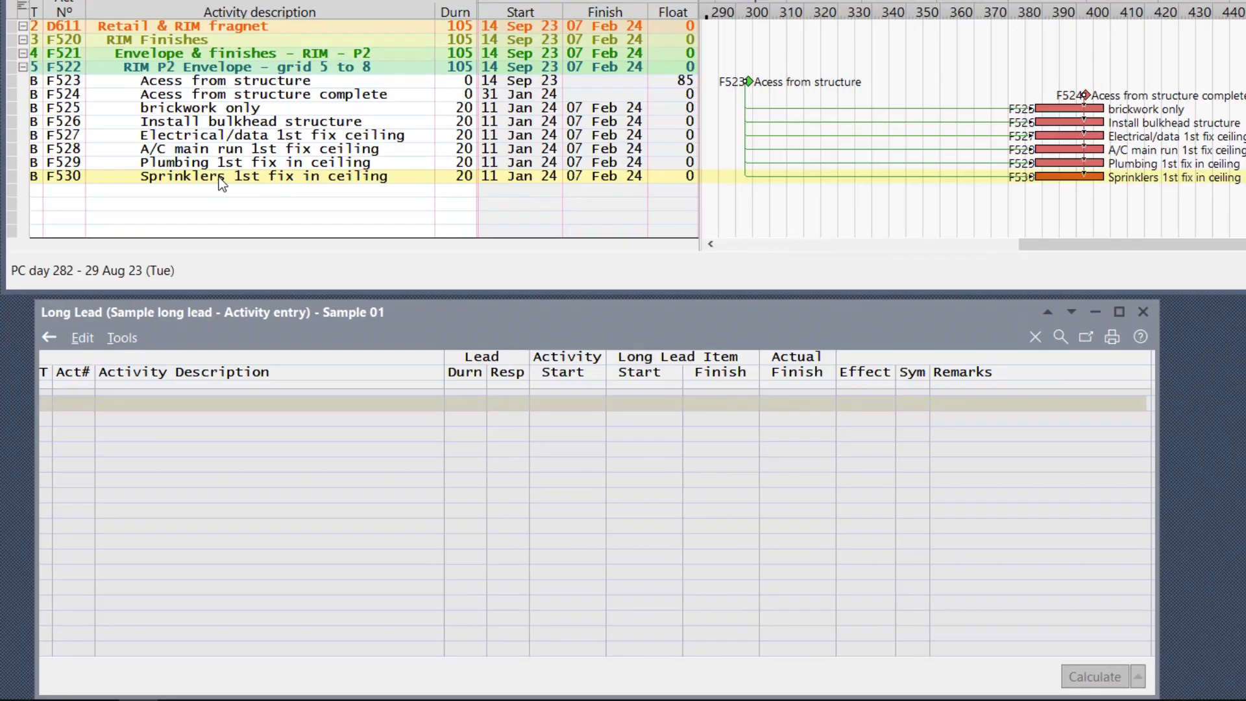
pyautogui.click(59, 404)
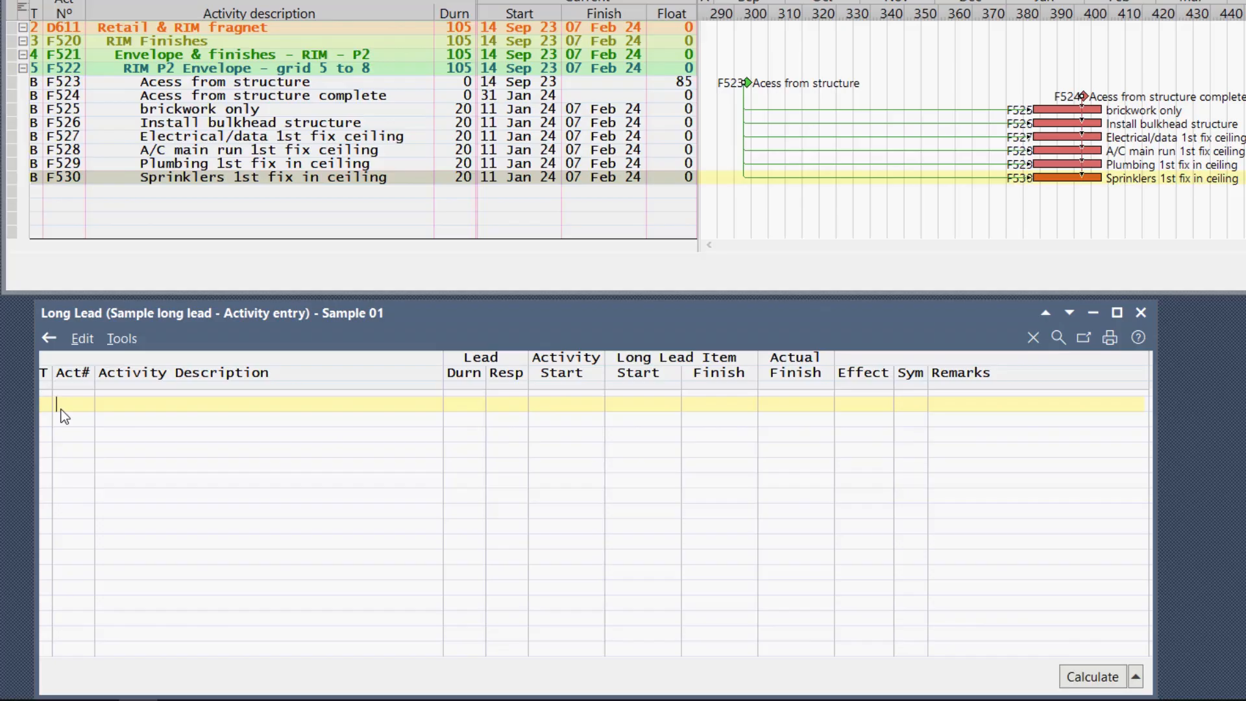
pyautogui.write('F530')
pyautogui.press('Return')
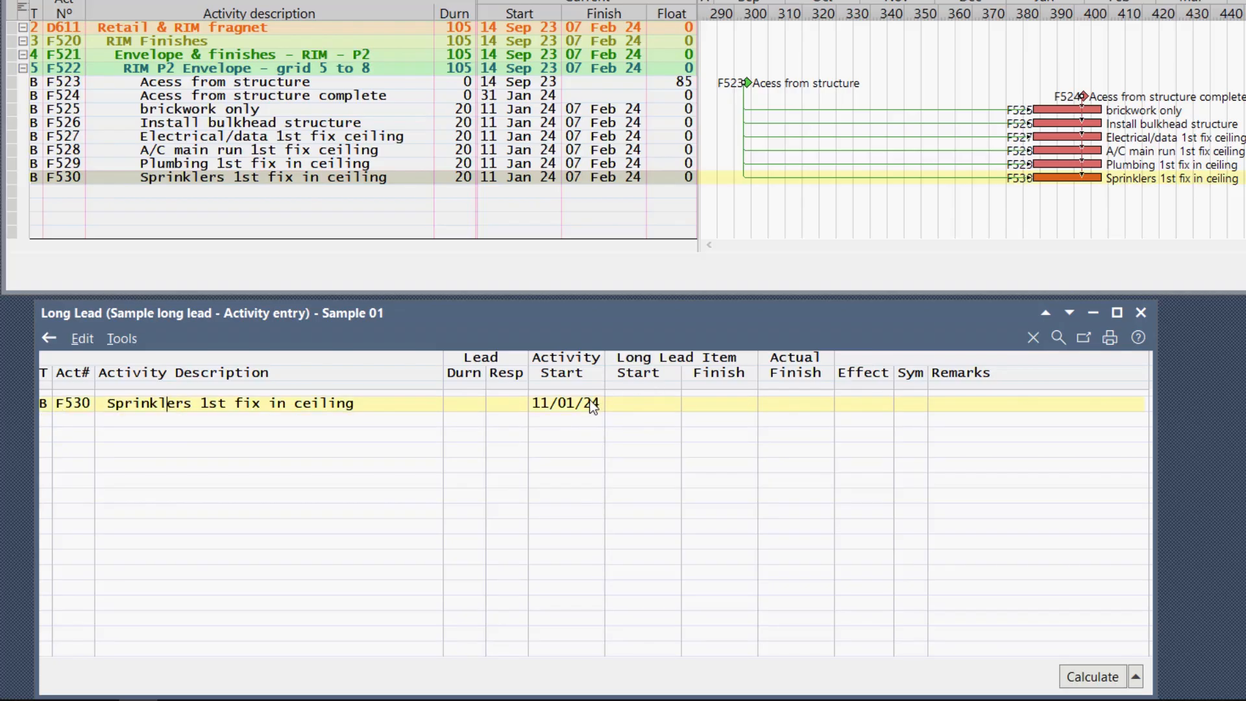
pyautogui.click(354, 407)
pyautogui.write('ss')
pyautogui.click(357, 180)
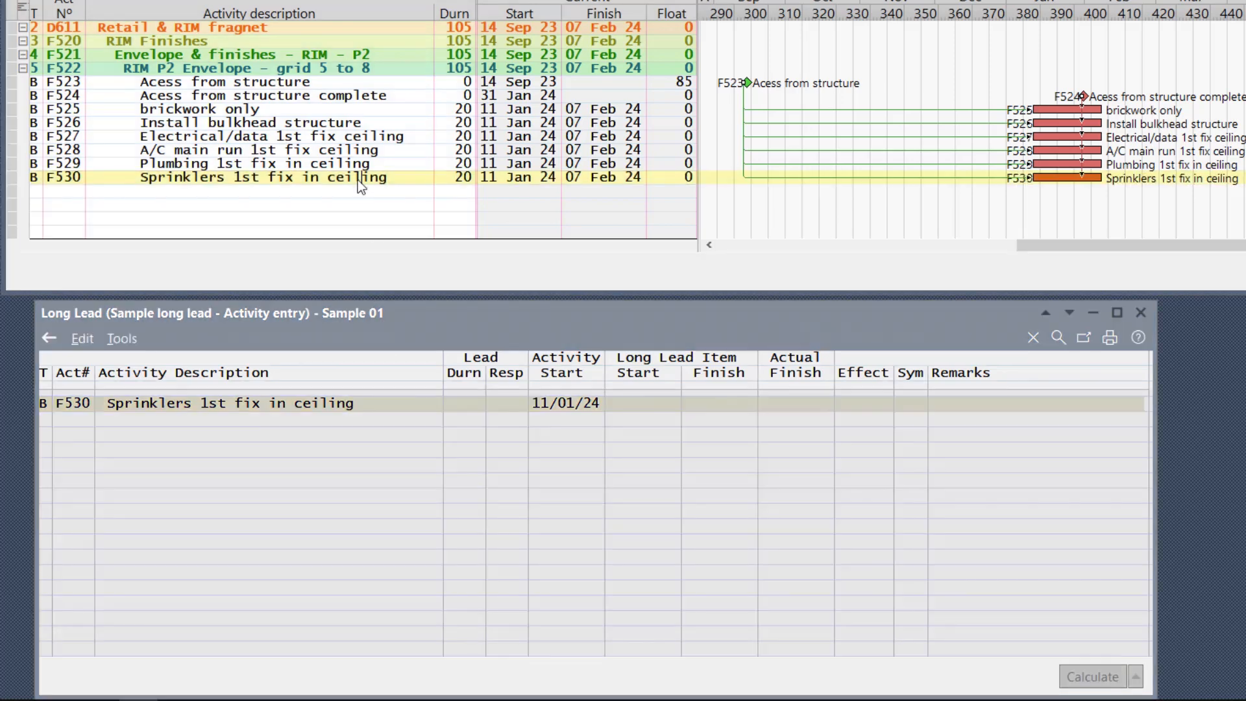
pyautogui.click(354, 408)
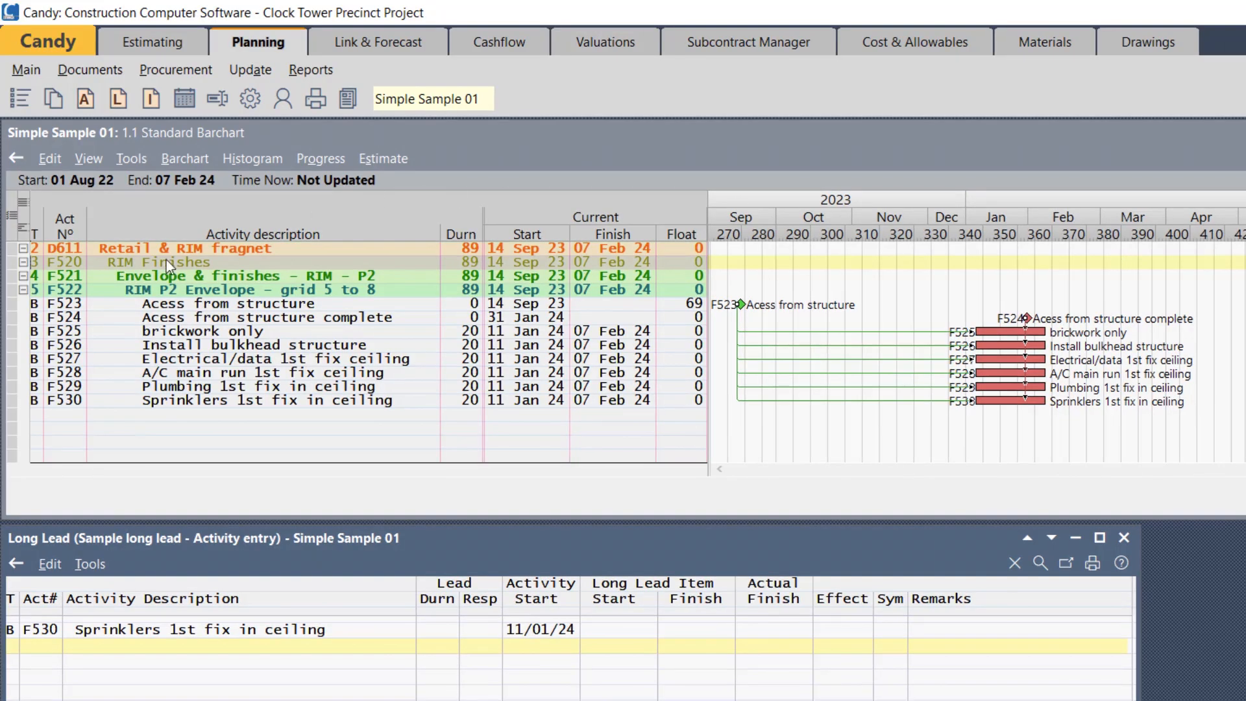
# Insert four blank lines above the F530 sprinklers activity in the long lead schedule.
pyautogui.click(91, 636)
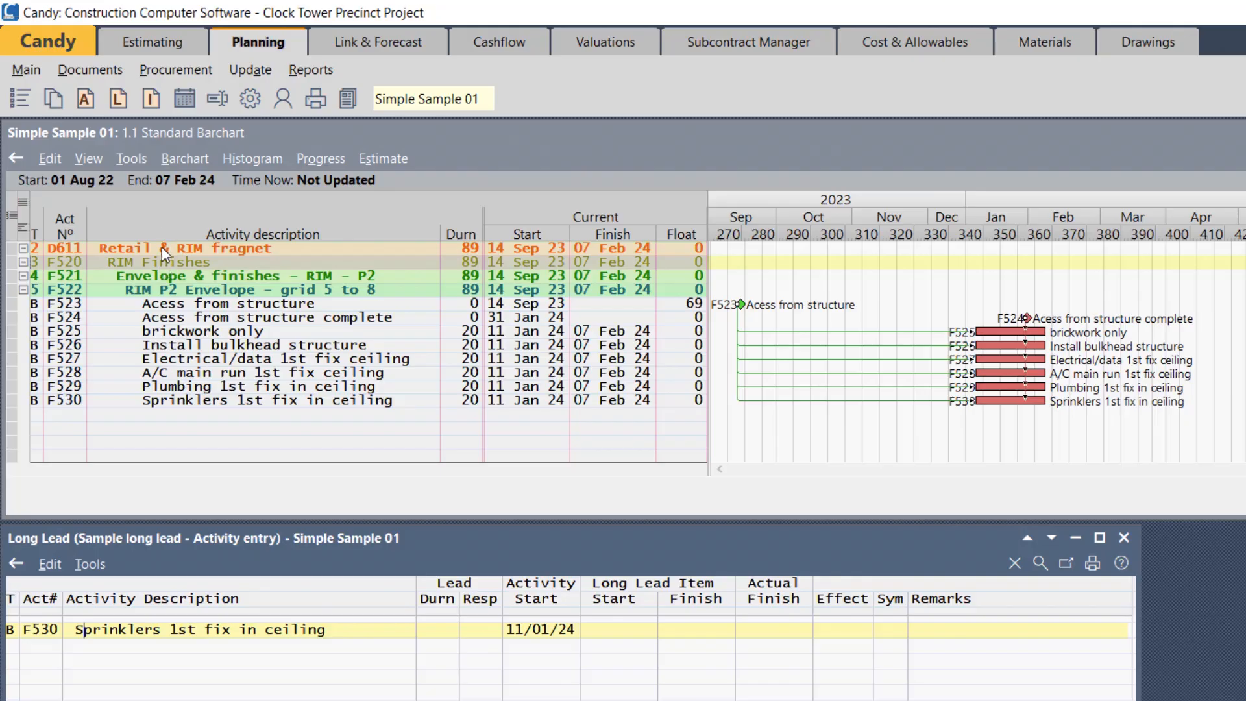
pyautogui.click(29, 632)
pyautogui.press('ctrl+Insert')
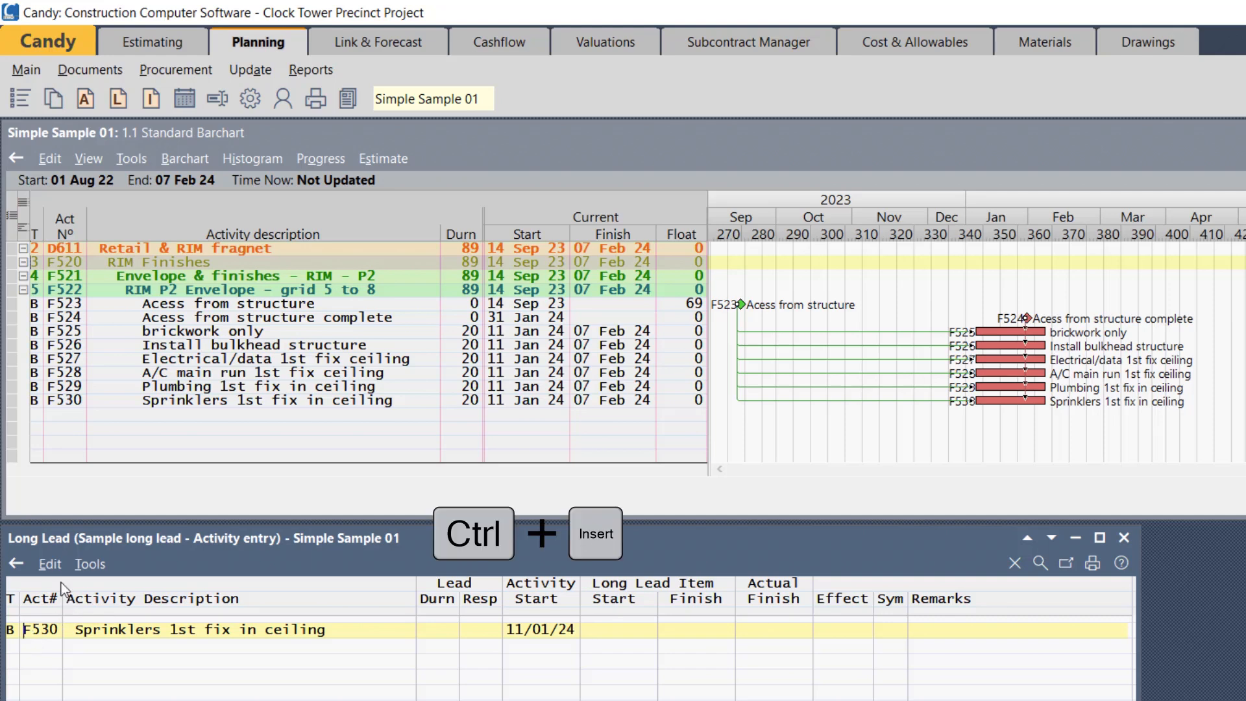
pyautogui.click(50, 564)
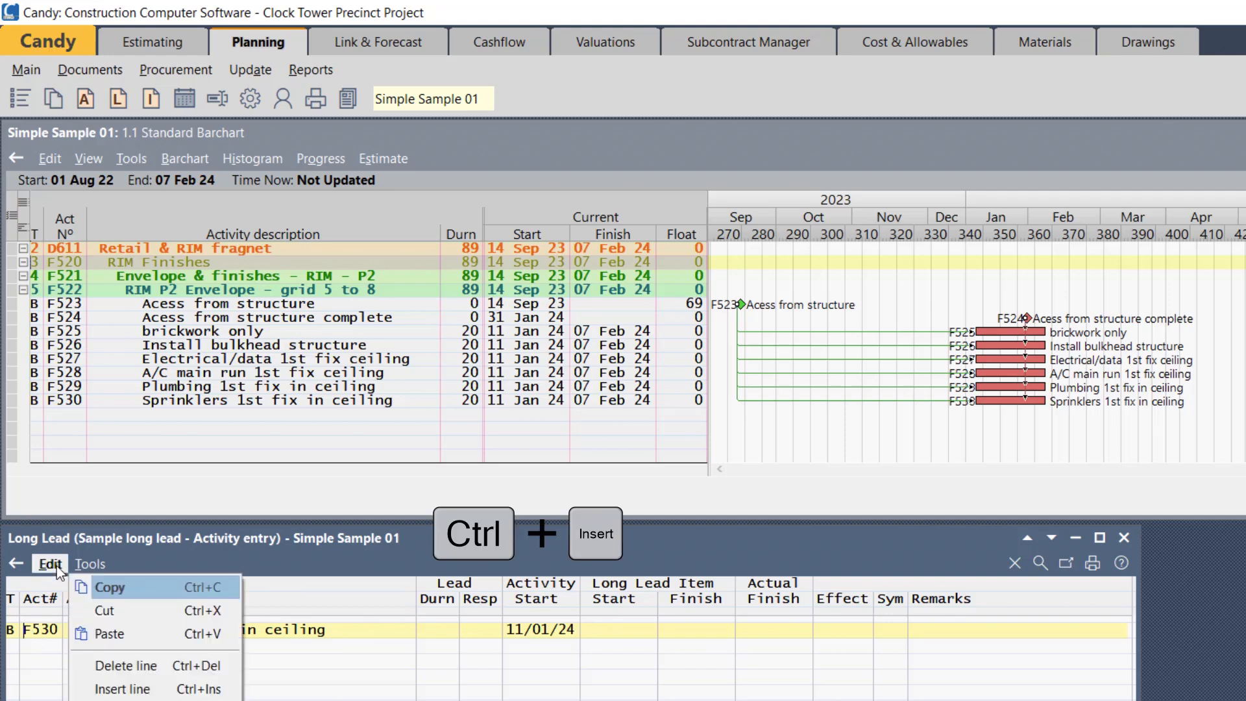
pyautogui.click(113, 692)
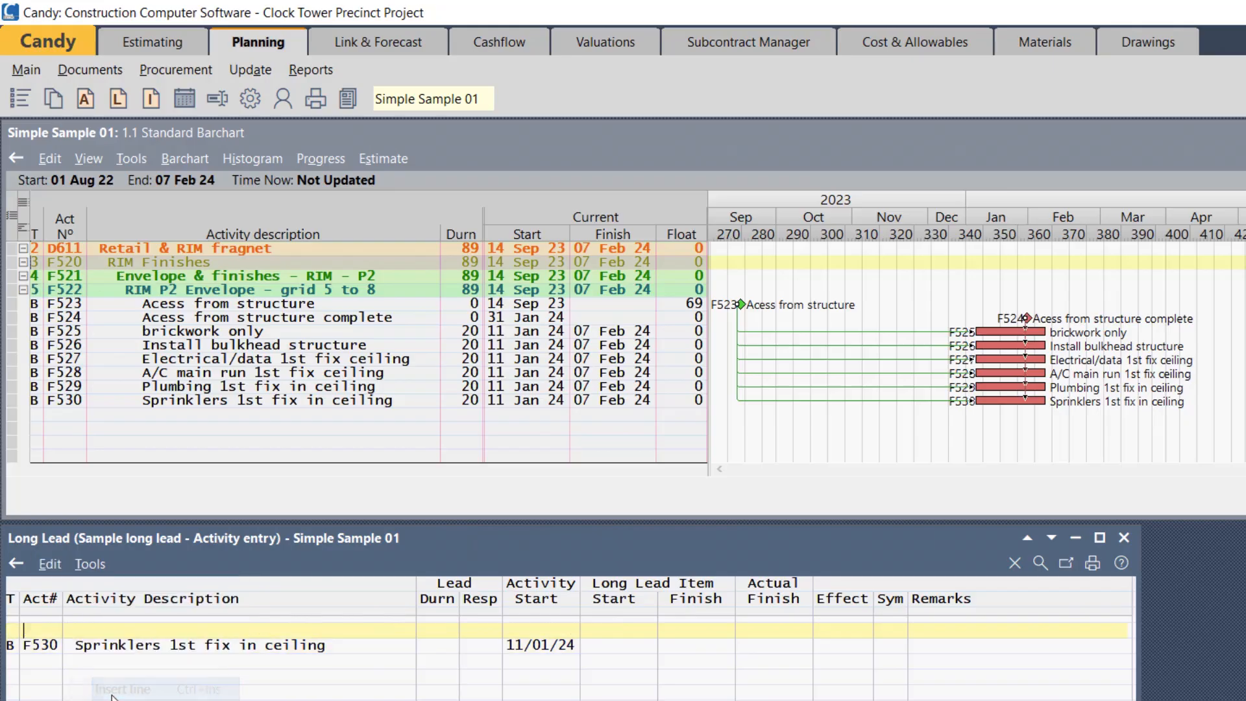
pyautogui.click(44, 562)
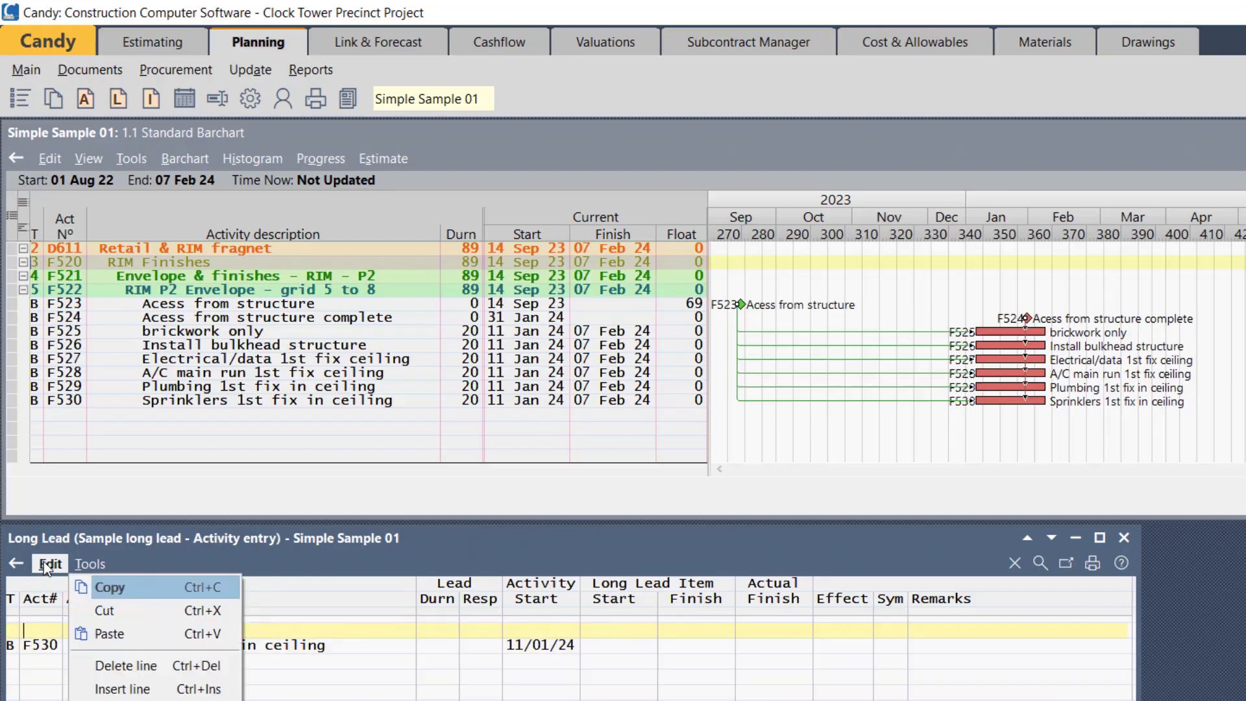
pyautogui.click(113, 690)
pyautogui.click(44, 562)
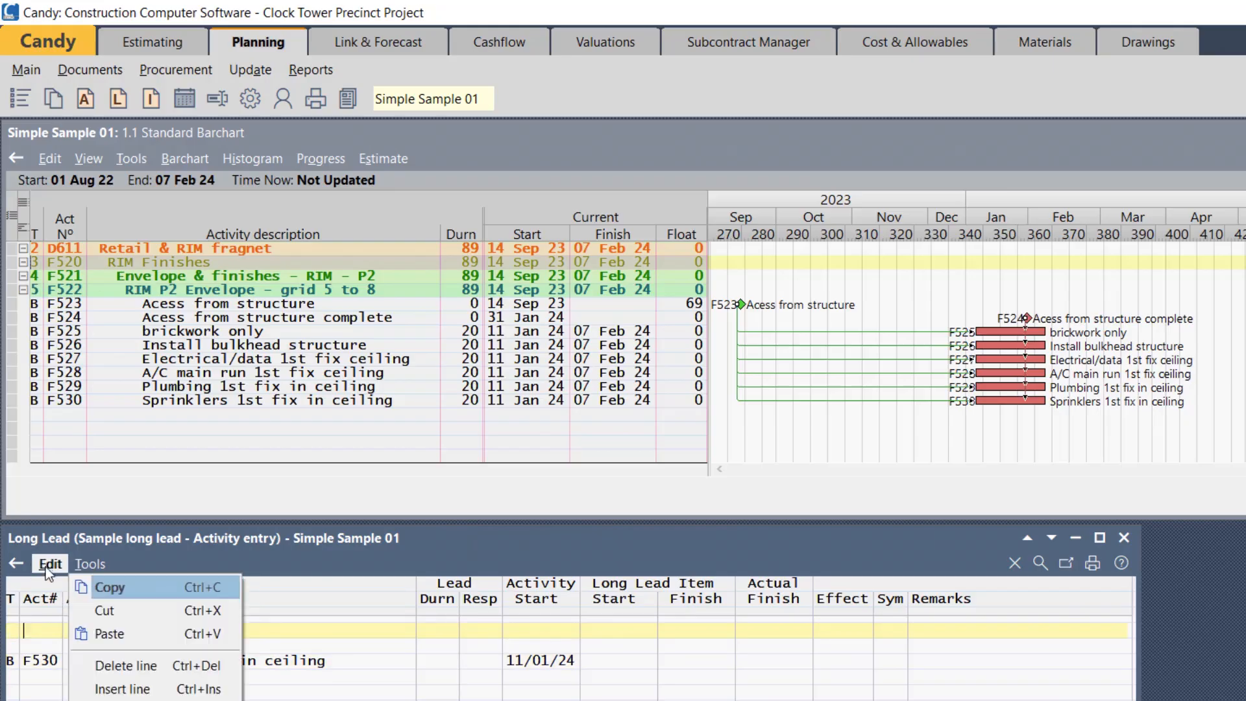
pyautogui.click(119, 690)
pyautogui.click(44, 562)
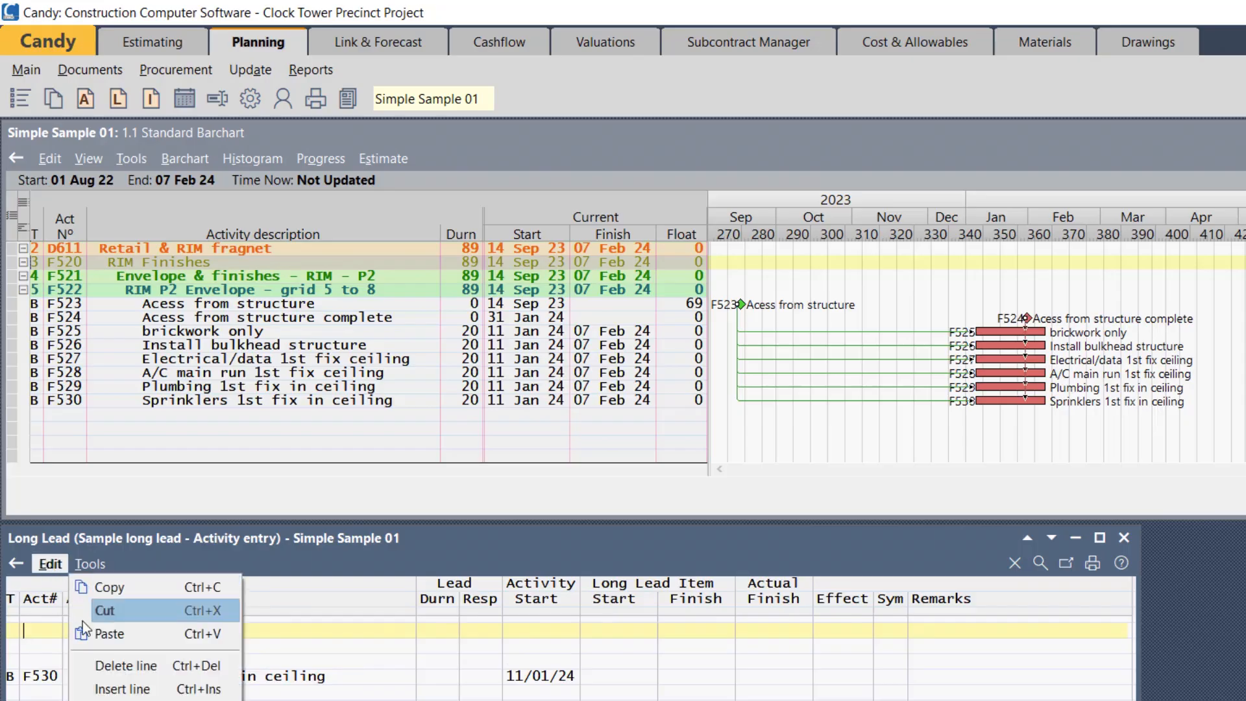
pyautogui.click(119, 690)
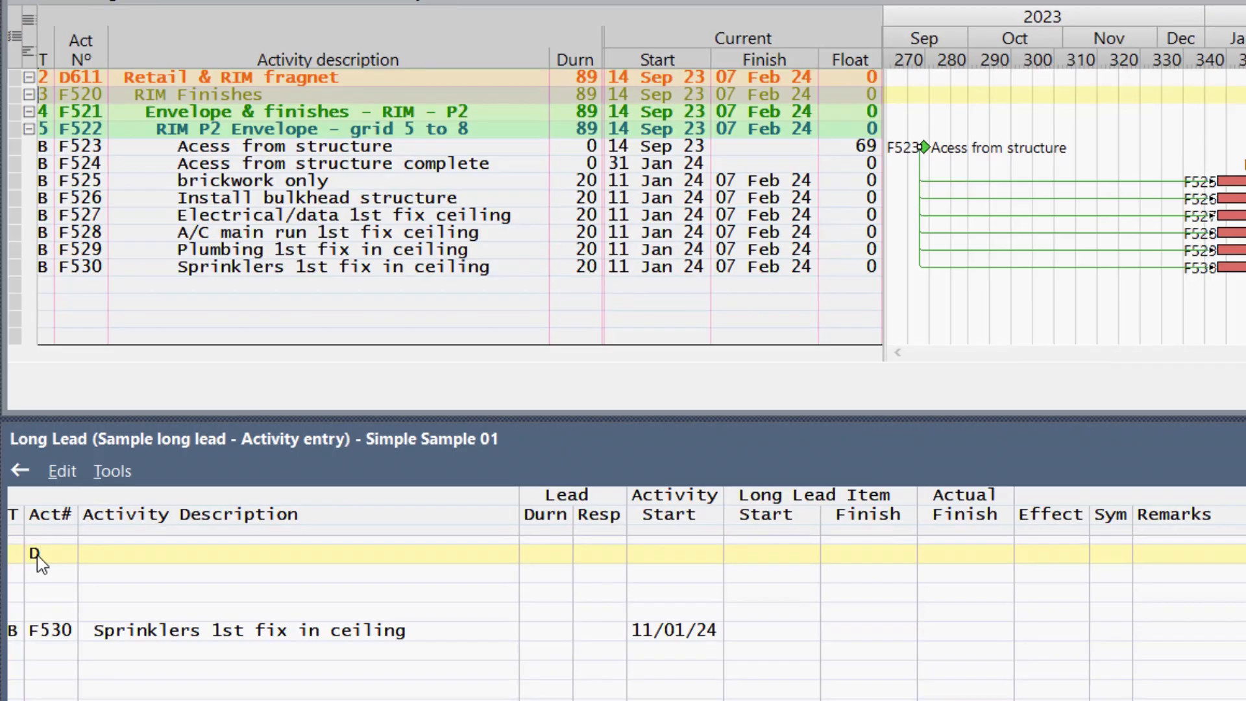
# Enter heading activities D611 and F520 on the first two blank lines of the long lead schedule.
pyautogui.write('611')
pyautogui.press('Return')
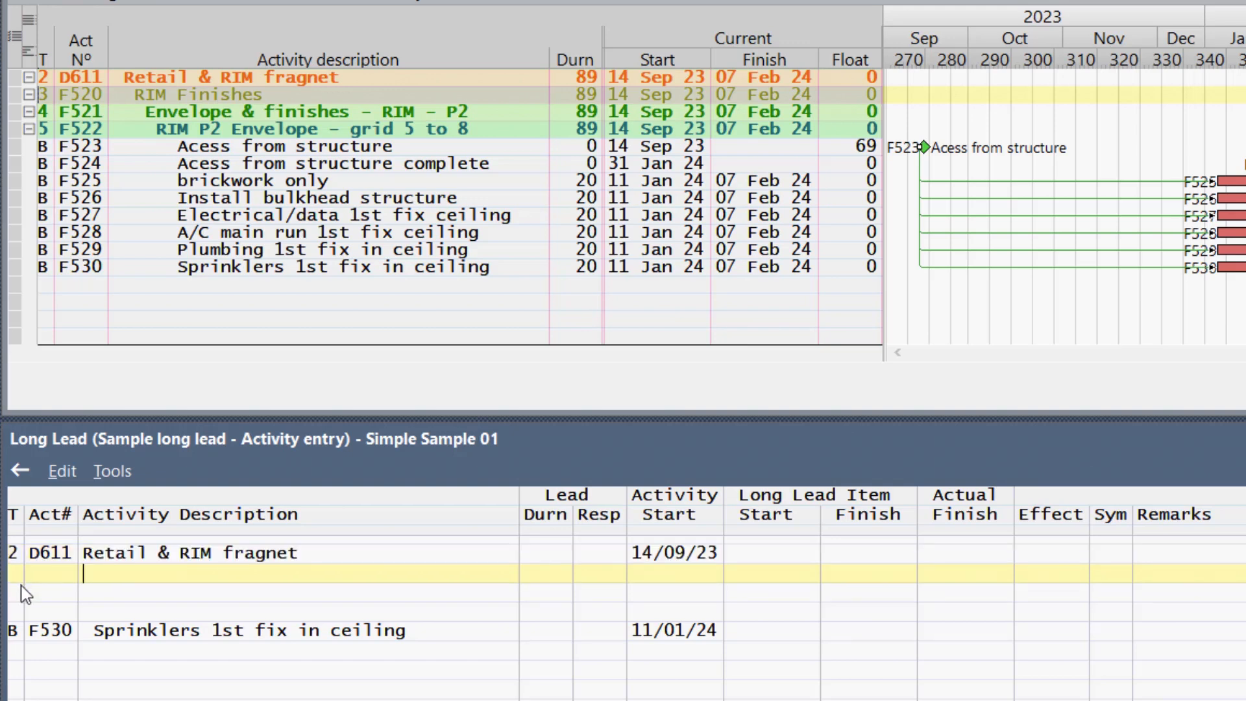
pyautogui.click(27, 579)
pyautogui.write('F520\\')
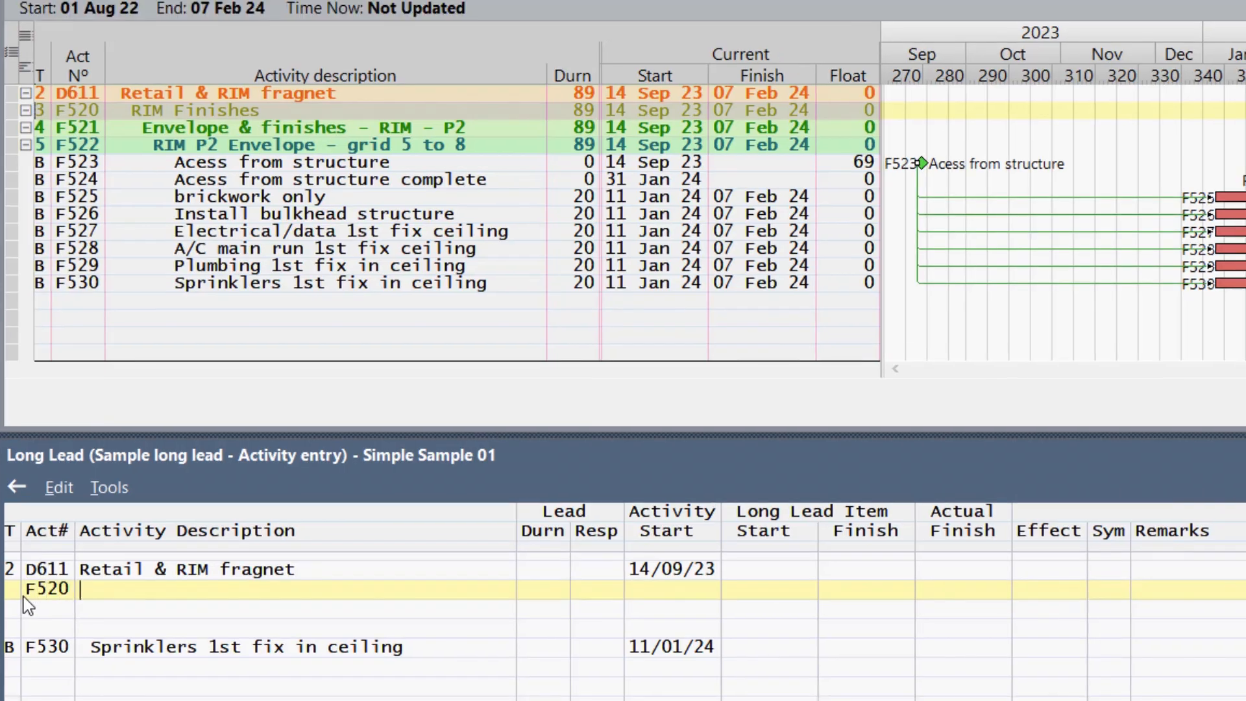
pyautogui.press('BackSpace')
pyautogui.press('Return')
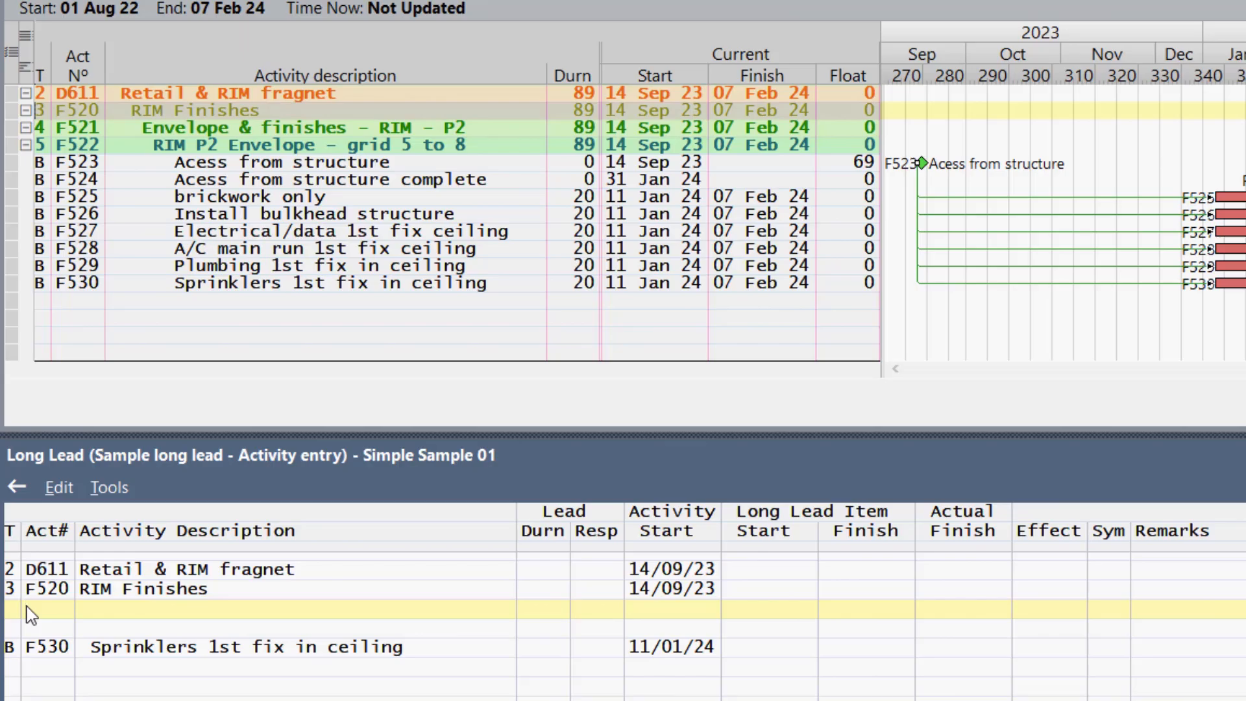
# Enter heading activities F521 and F522 on the remaining two blank lines above the sprinklers activity.
pyautogui.write('F521')
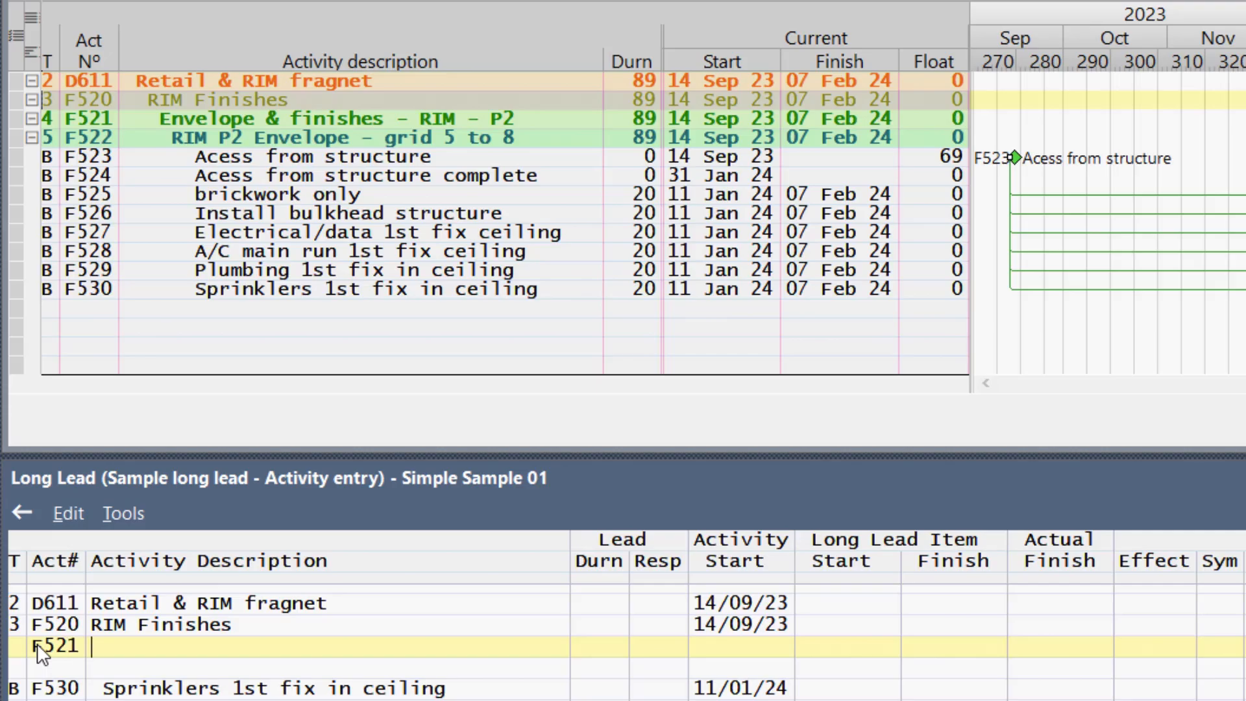
pyautogui.press('Return')
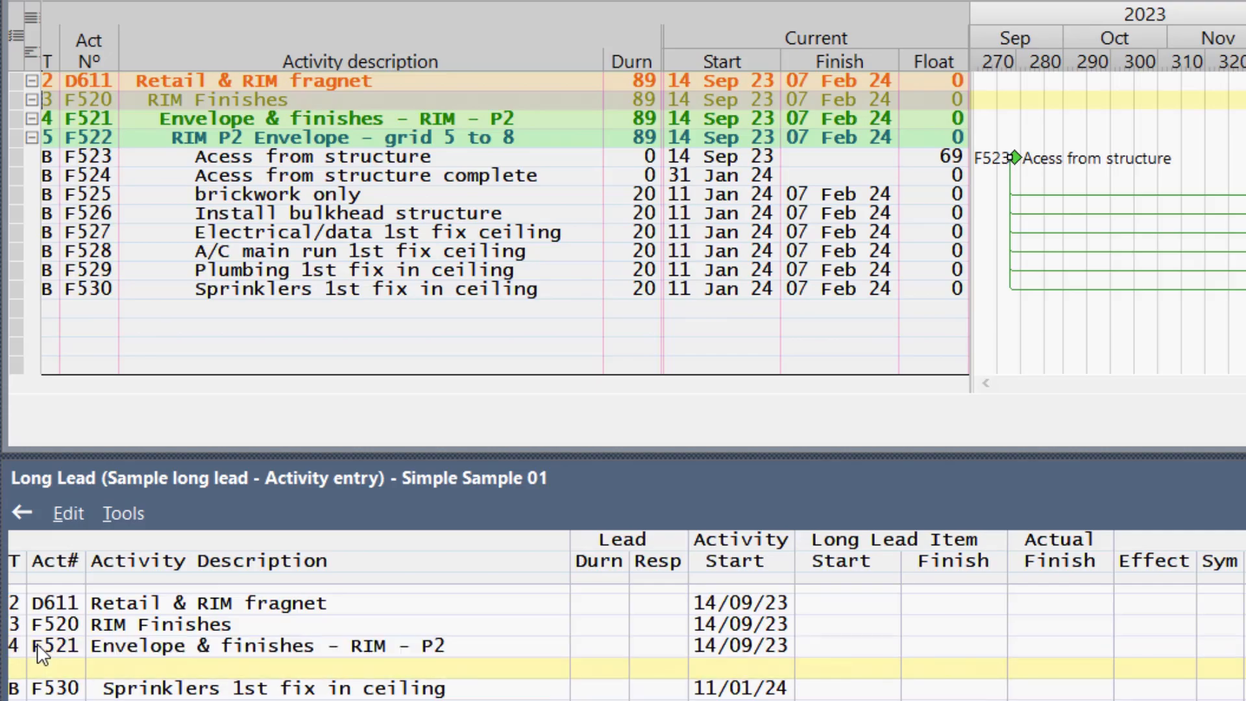
pyautogui.click(36, 671)
pyautogui.write('F522')
pyautogui.press('Return')
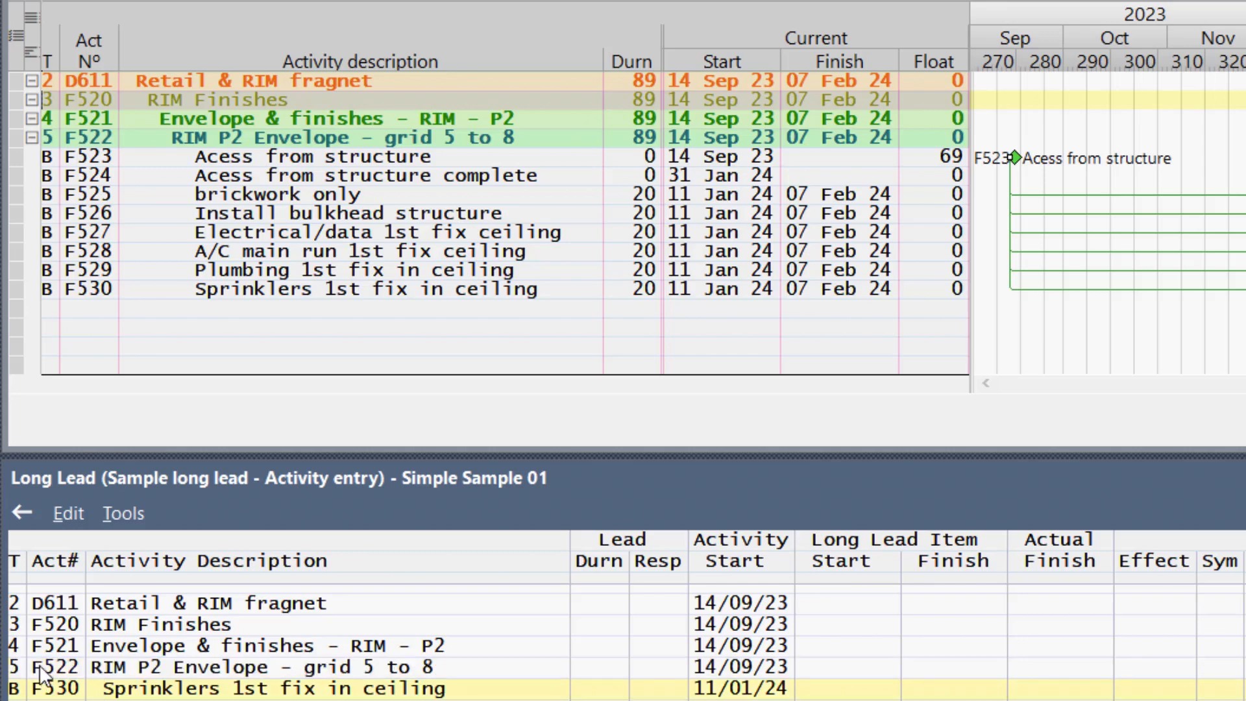
# Add the long lead item "Tender dwgs/Detail - Sprinklers" below activity F530 with lead duration 1 and responsibility AM.
pyautogui.click(121, 698)
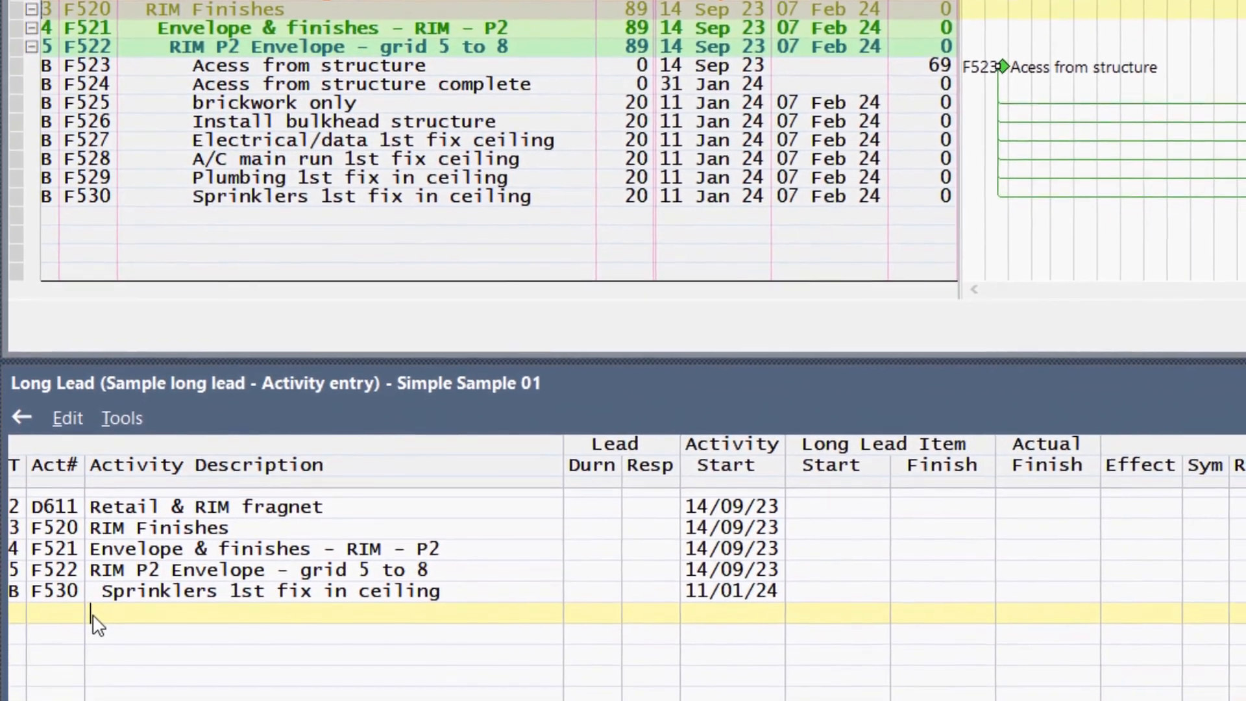
pyautogui.write('Tender ')
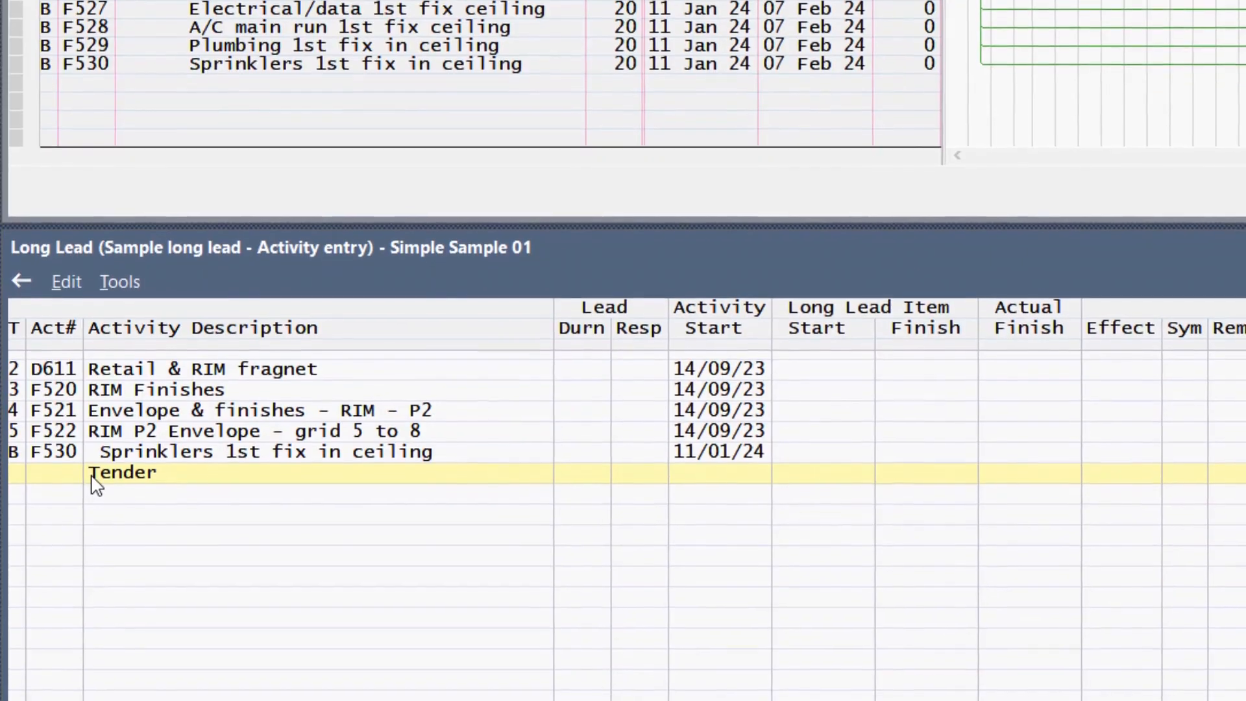
pyautogui.write('dw')
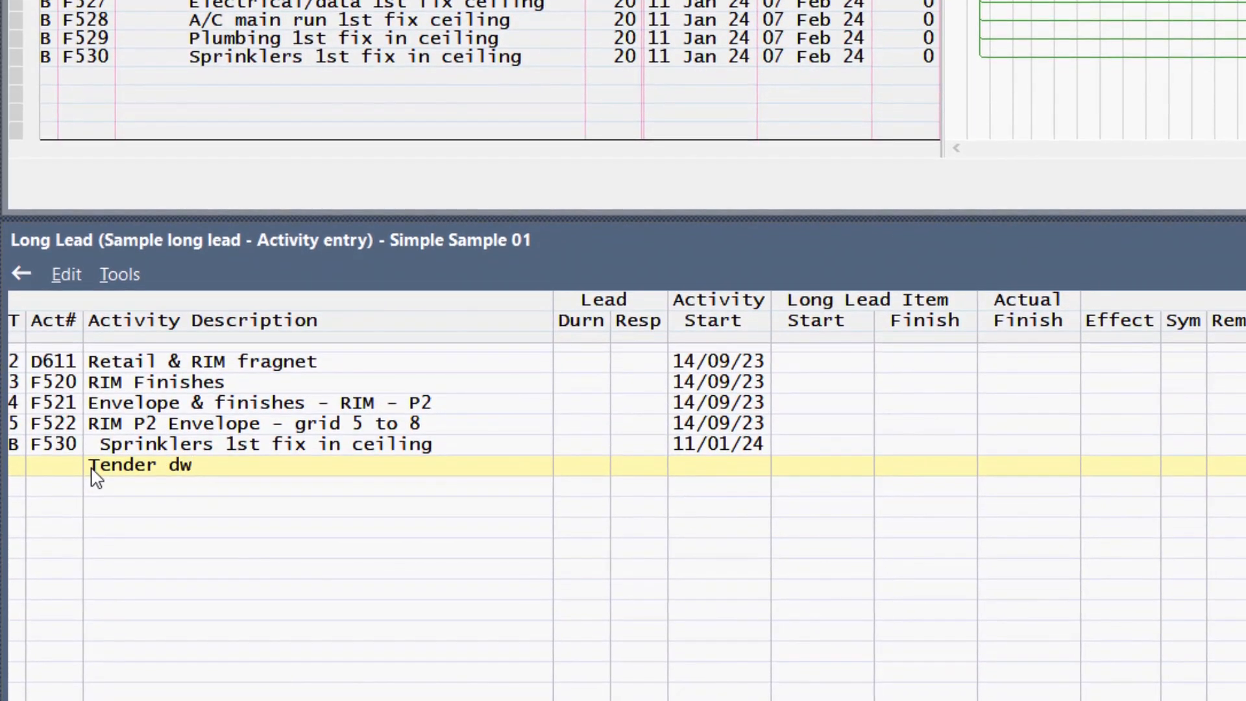
pyautogui.write('gs/Detail')
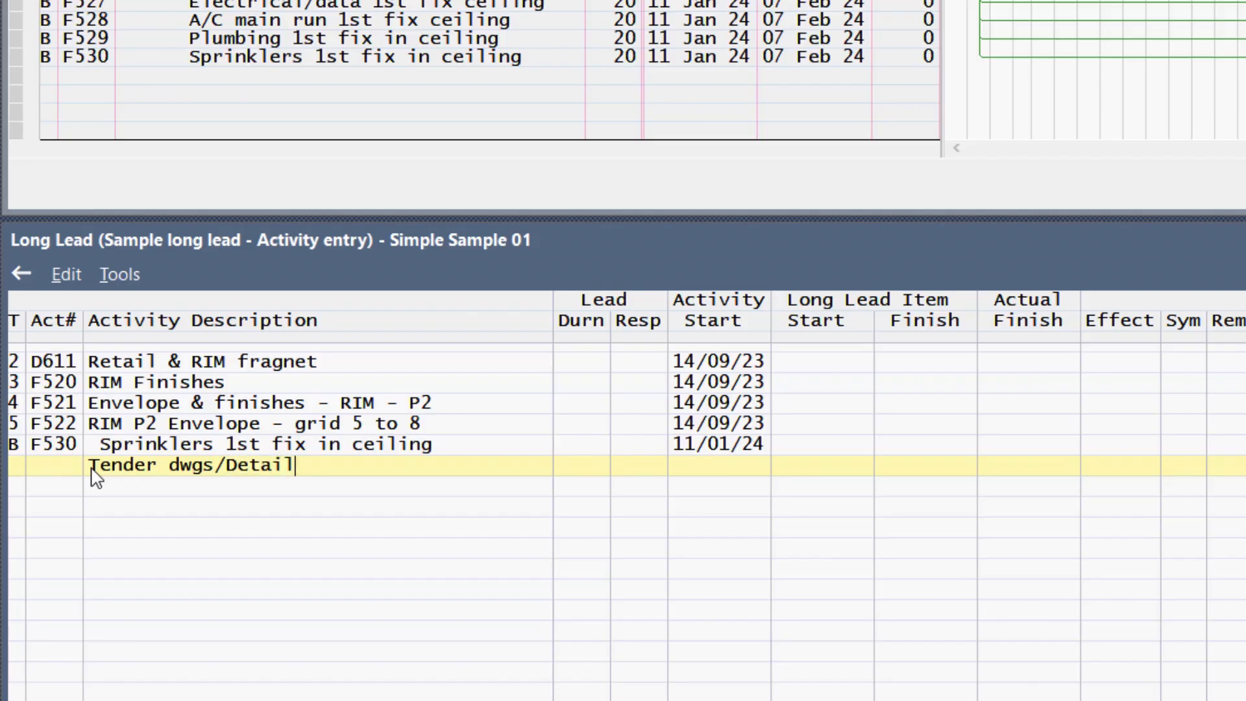
pyautogui.write(' - Sprinklers')
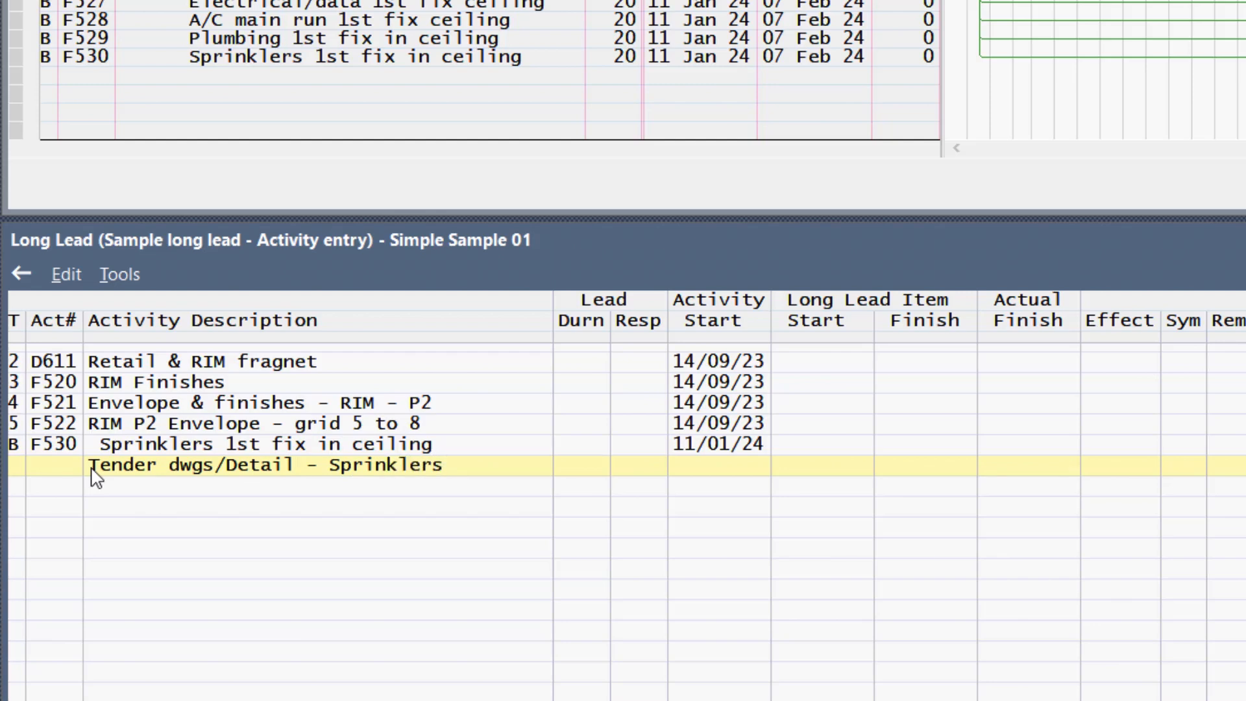
pyautogui.press('Tab')
pyautogui.write('1')
pyautogui.press('Tab')
pyautogui.write('Am')
pyautogui.press('BackSpace')
pyautogui.write('M')
pyautogui.press('Return')
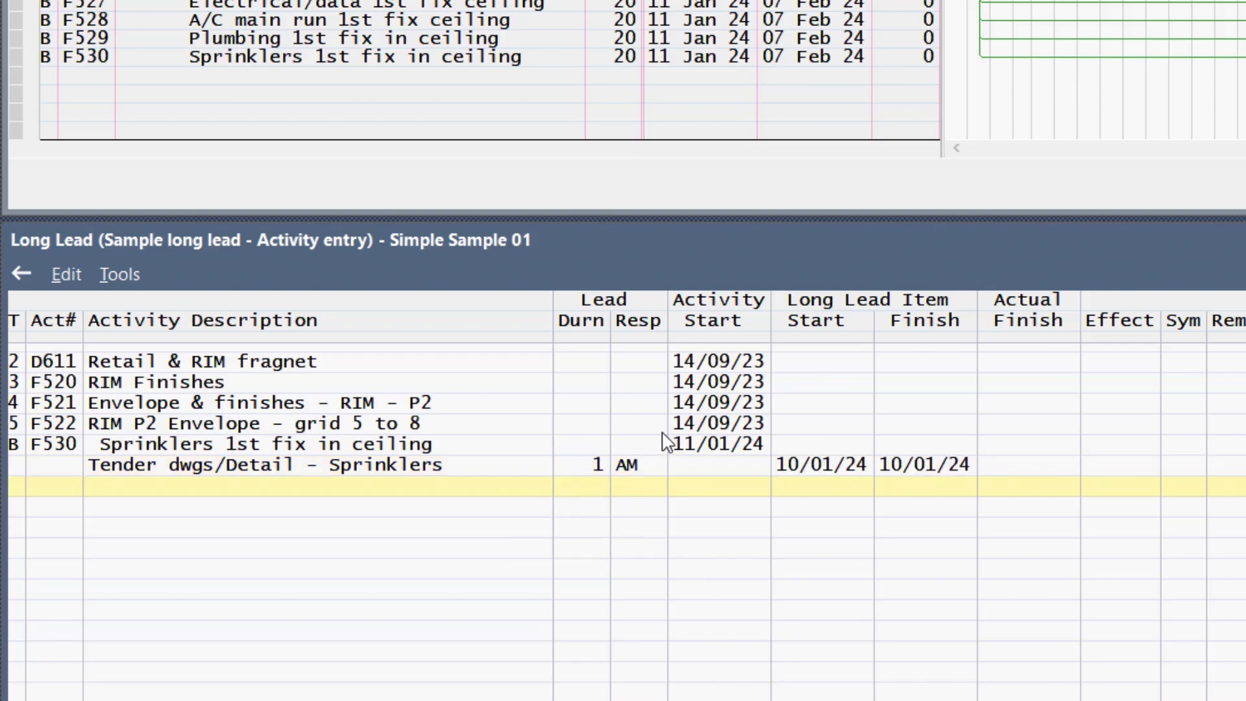
# Assign symbol I to the Tender dwgs/Detail - Sprinklers item.
pyautogui.click(699, 447)
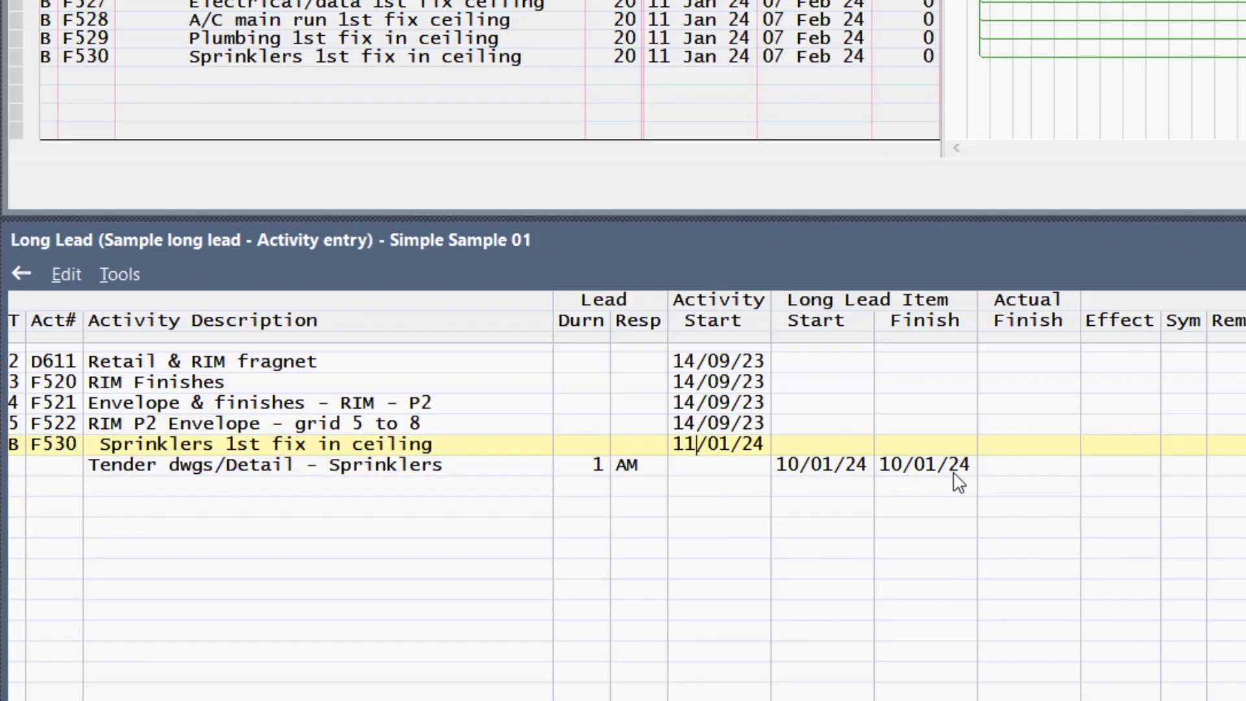
pyautogui.click(914, 469)
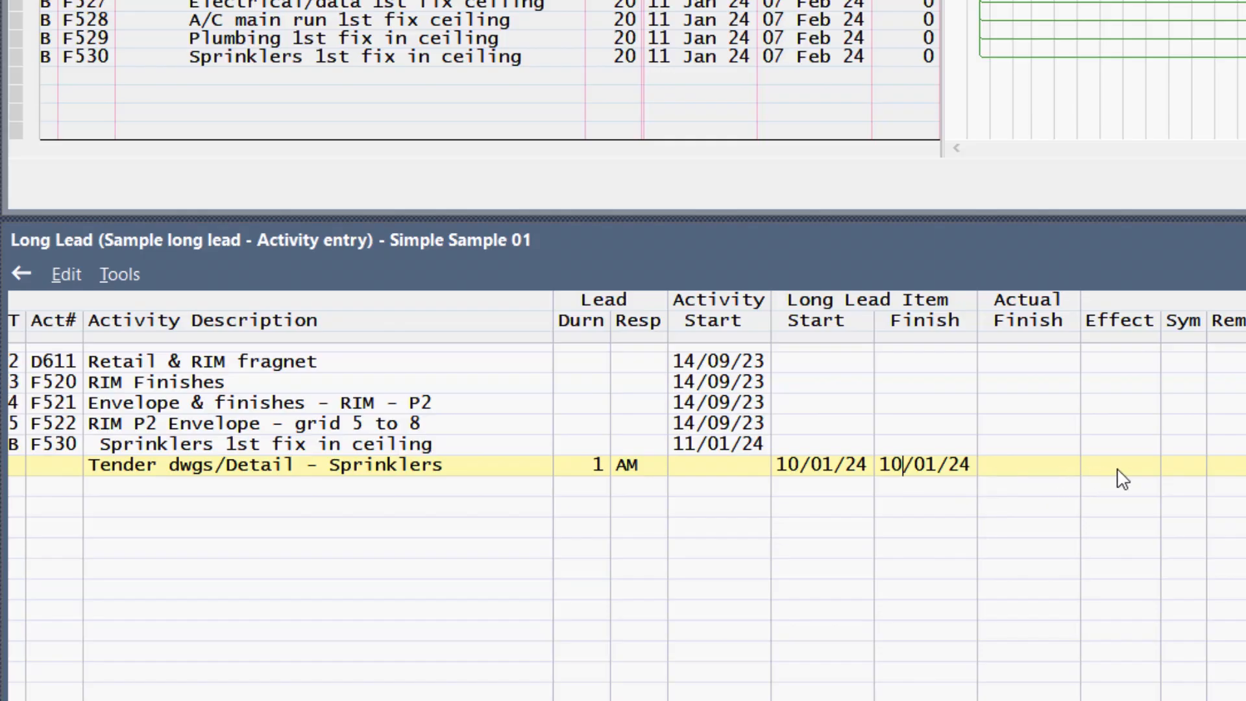
pyautogui.click(1169, 473)
pyautogui.write('I')
# Add the long lead item "Tender Documents" on the next blank line with lead duration 5 and responsibility MLC.
pyautogui.click(91, 489)
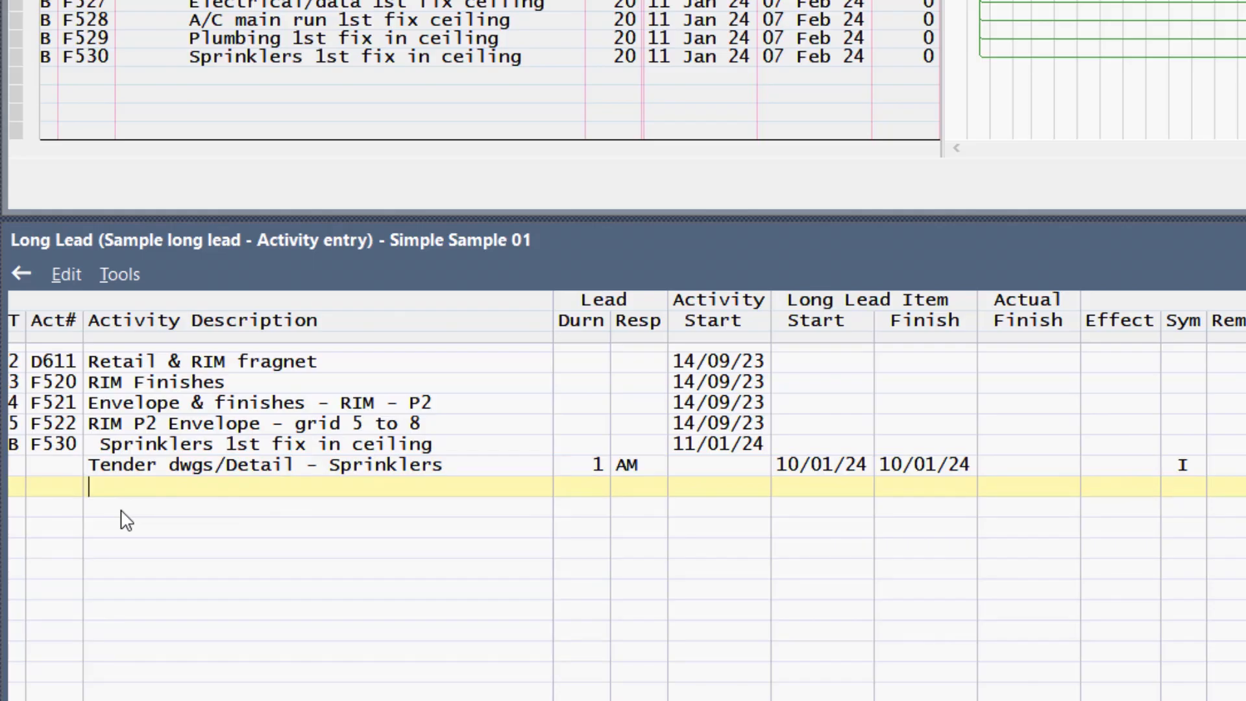
pyautogui.write('Tender D')
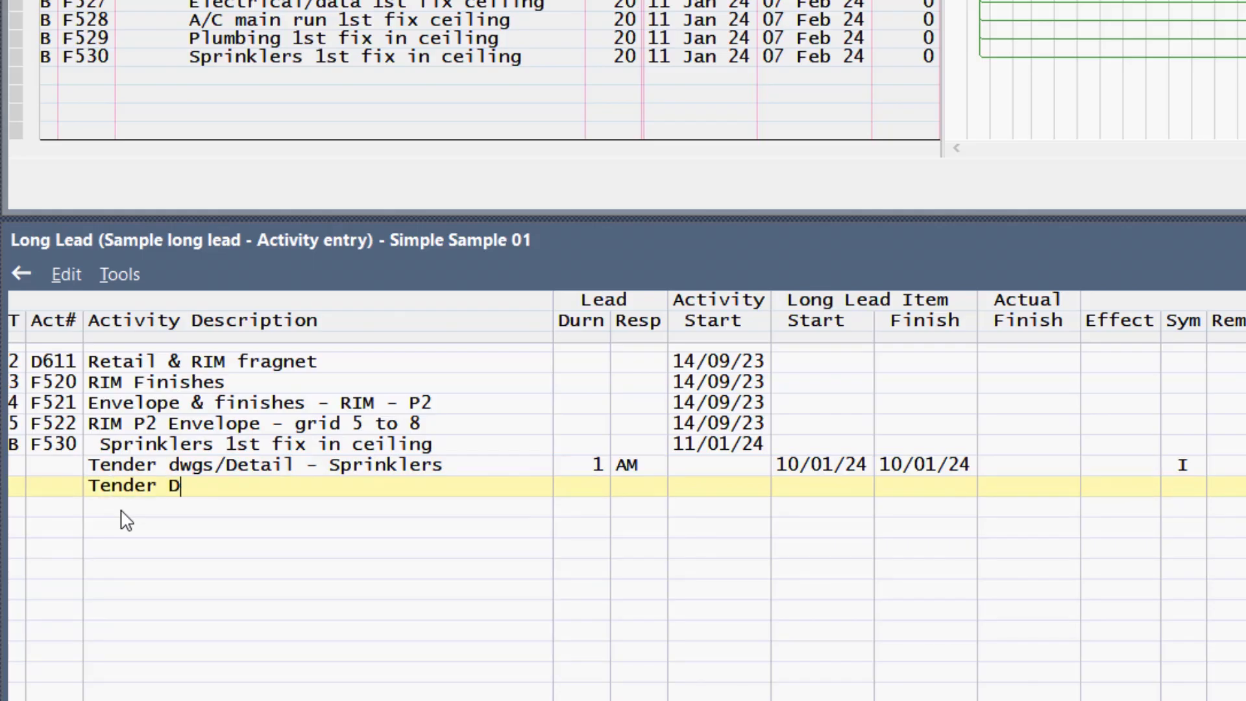
pyautogui.write('ocuments')
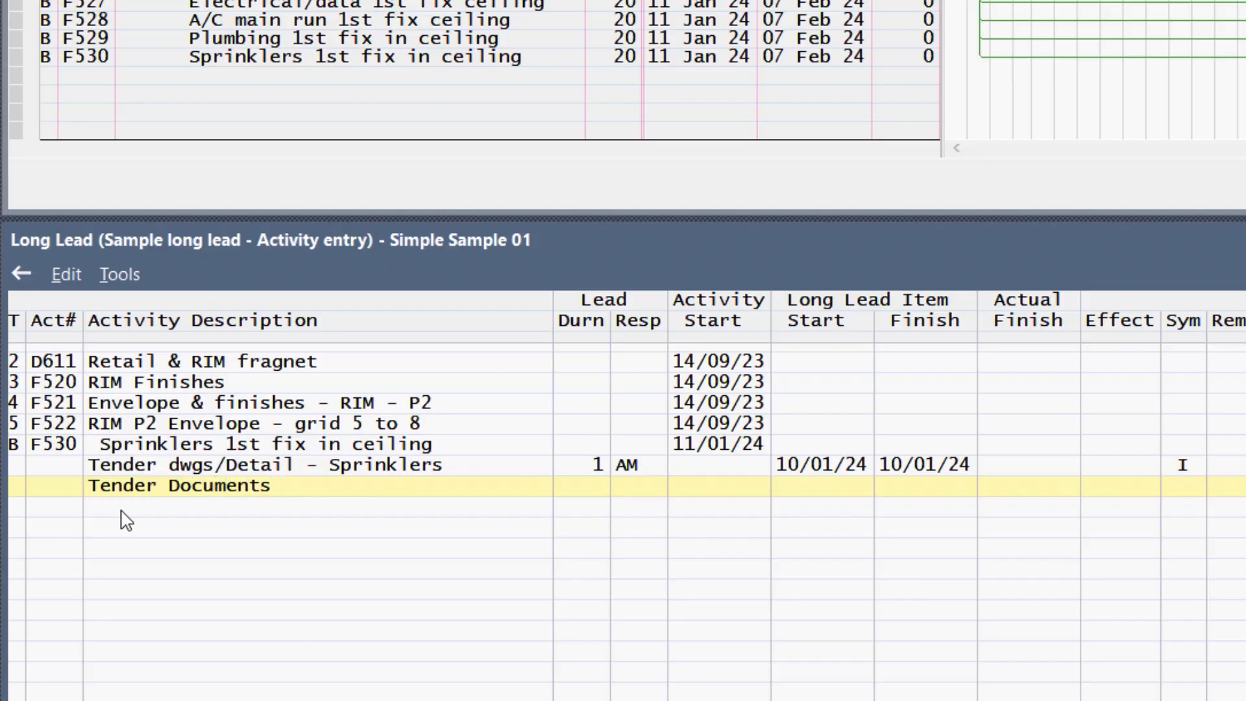
pyautogui.press('Tab')
pyautogui.write('5')
pyautogui.press('Tab')
pyautogui.write('MLC')
# Assign symbol T to the Tender Documents item and complete its line.
pyautogui.press('Tab')
pyautogui.press('Tab')
pyautogui.press('Tab')
pyautogui.press('Tab')
pyautogui.press('Tab')
pyautogui.press('Tab')
pyautogui.write('T')
pyautogui.press('Tab')
pyautogui.press('Return')
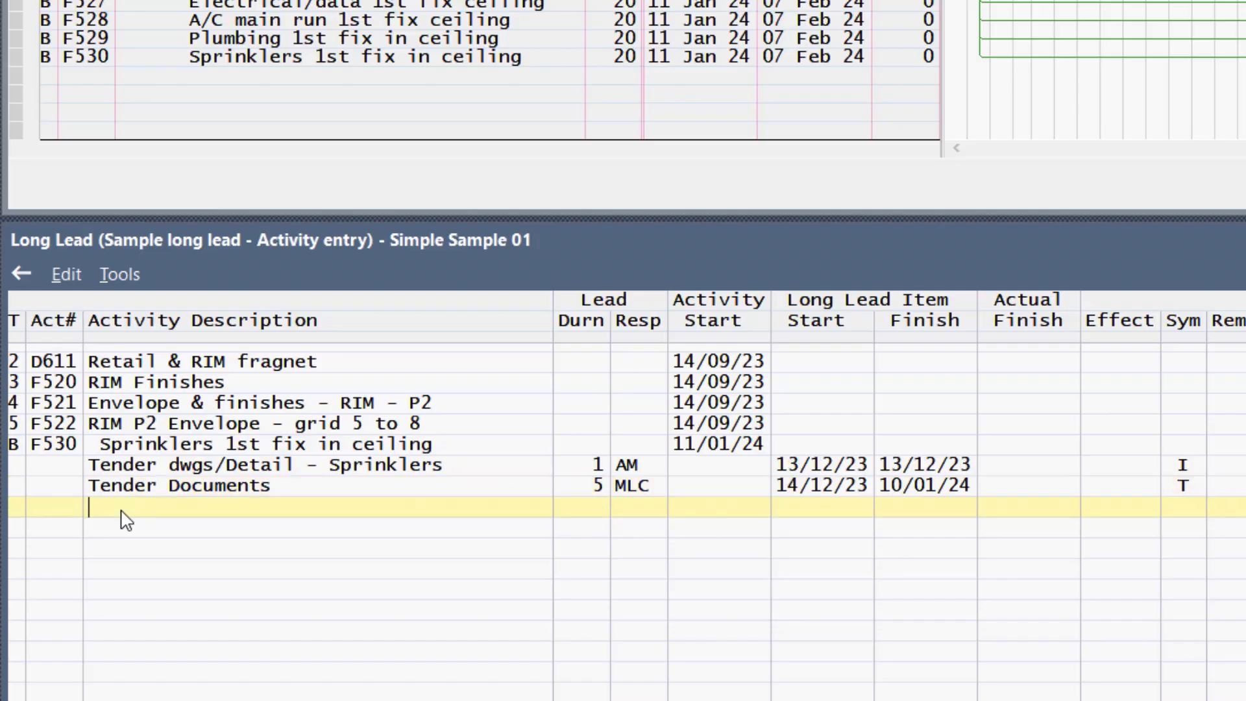
pyautogui.click(741, 455)
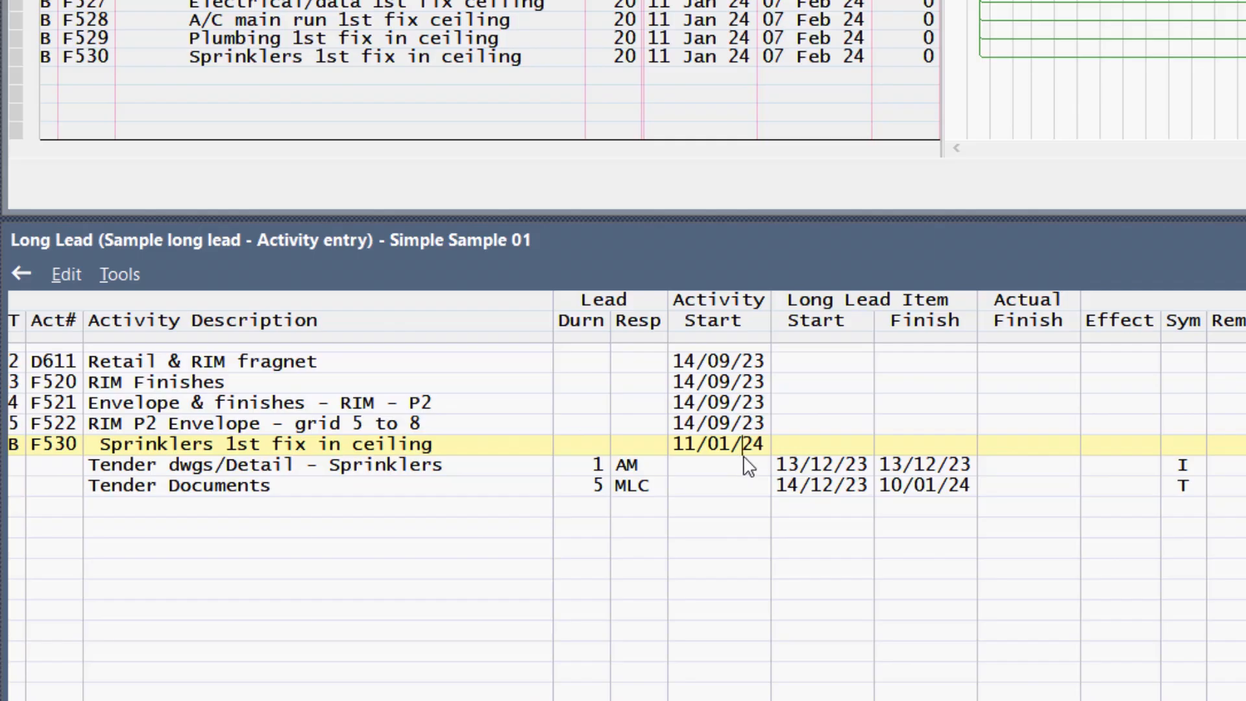
pyautogui.click(891, 495)
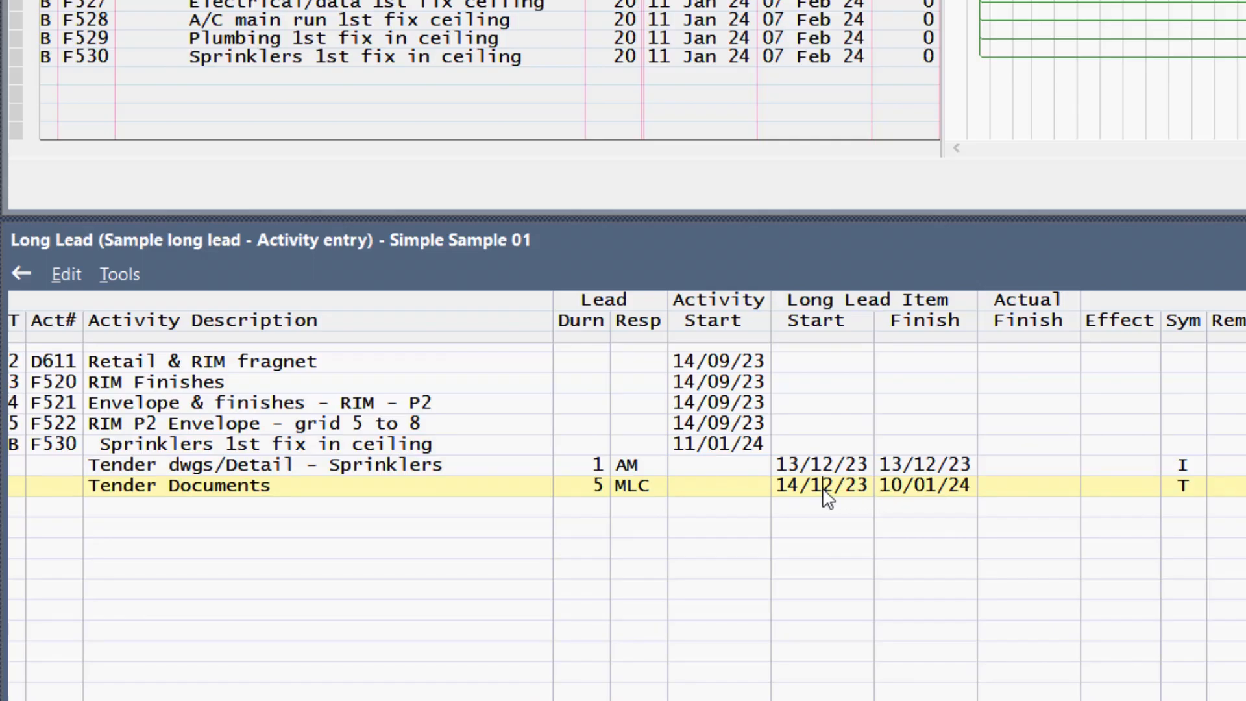
pyautogui.click(903, 468)
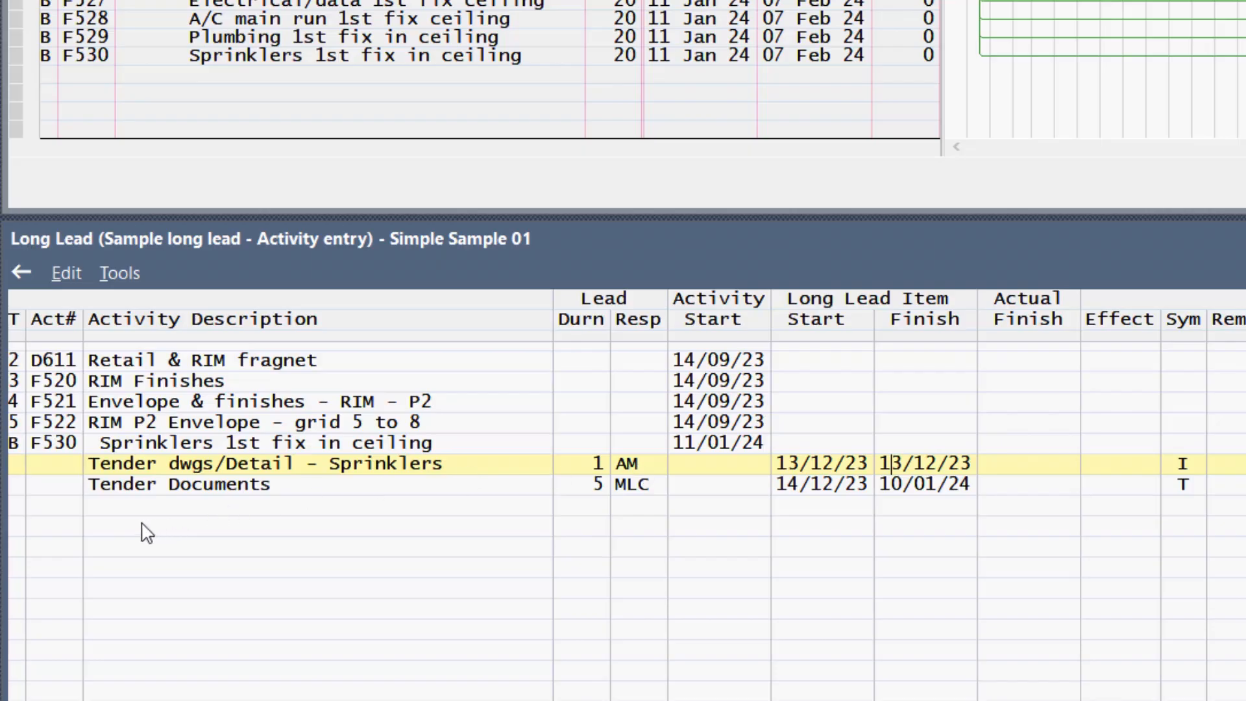
# Add the long lead item "Tender period" below Tender Documents with lead duration 5, responsibility MLC and symbol T.
pyautogui.click(94, 510)
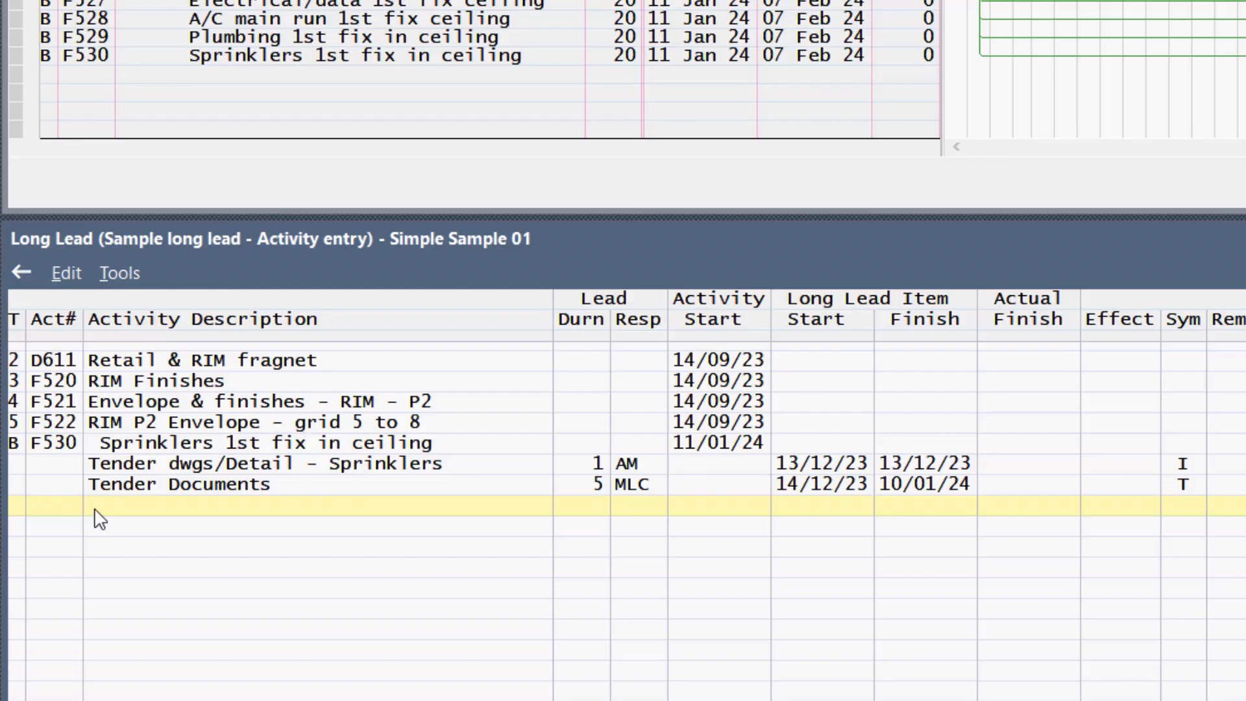
pyautogui.write('Tender')
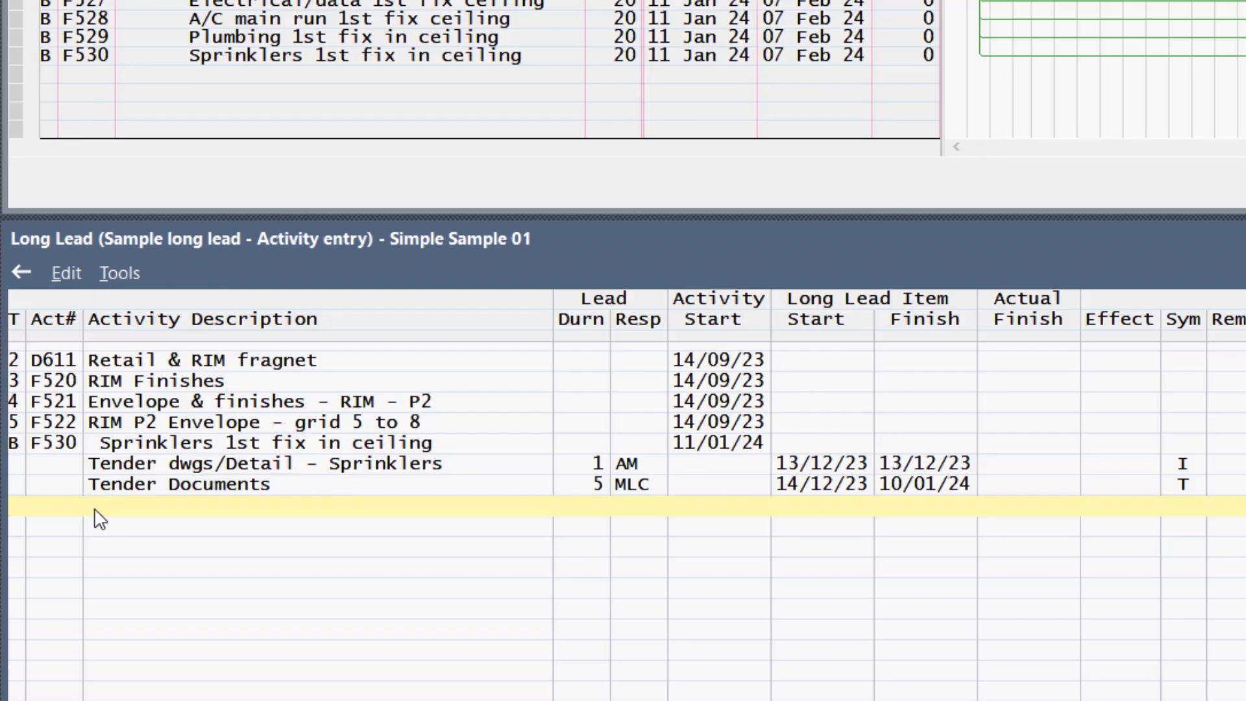
pyautogui.write(' period')
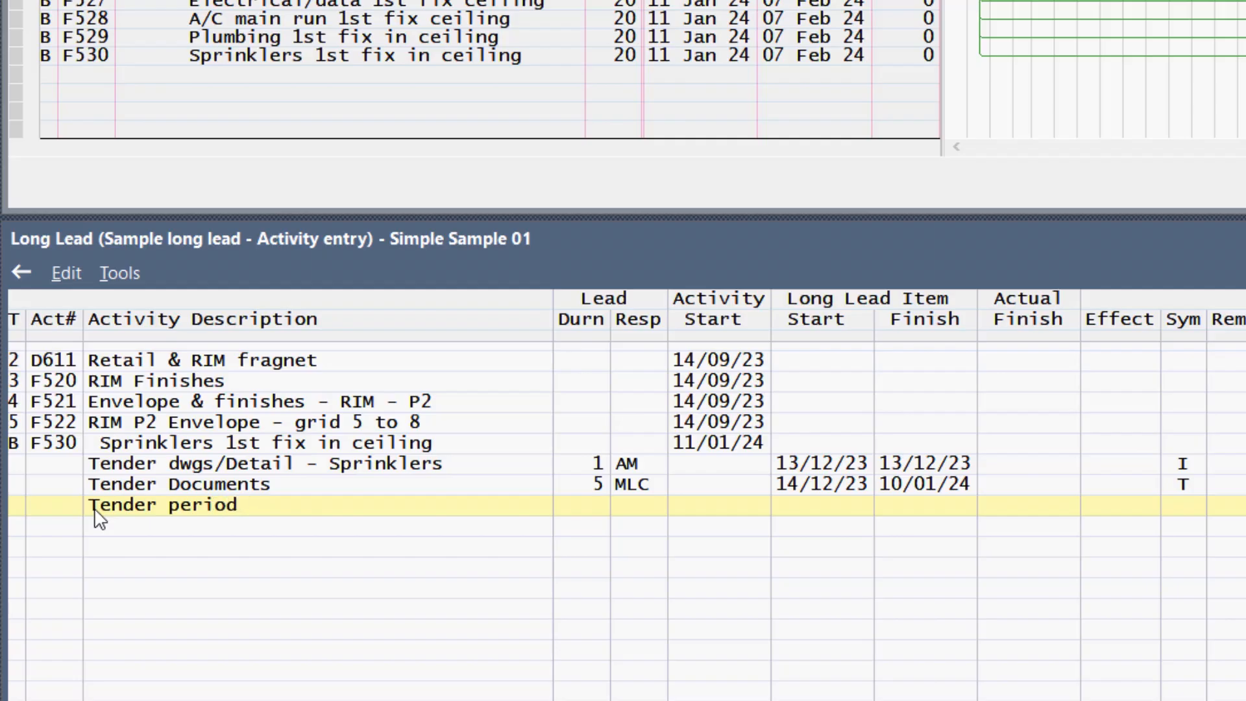
pyautogui.press('Tab')
pyautogui.write('5')
pyautogui.press('Tab')
pyautogui.hotkey('ctrl', 'k')
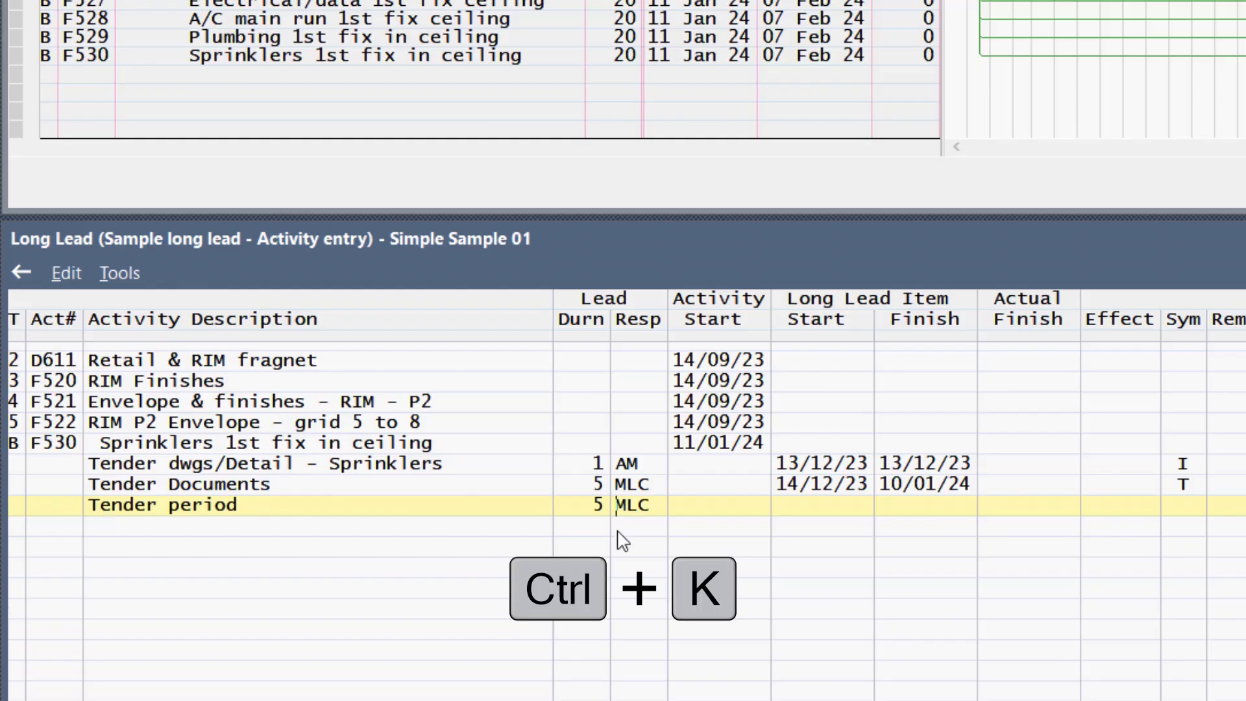
pyautogui.click(1169, 514)
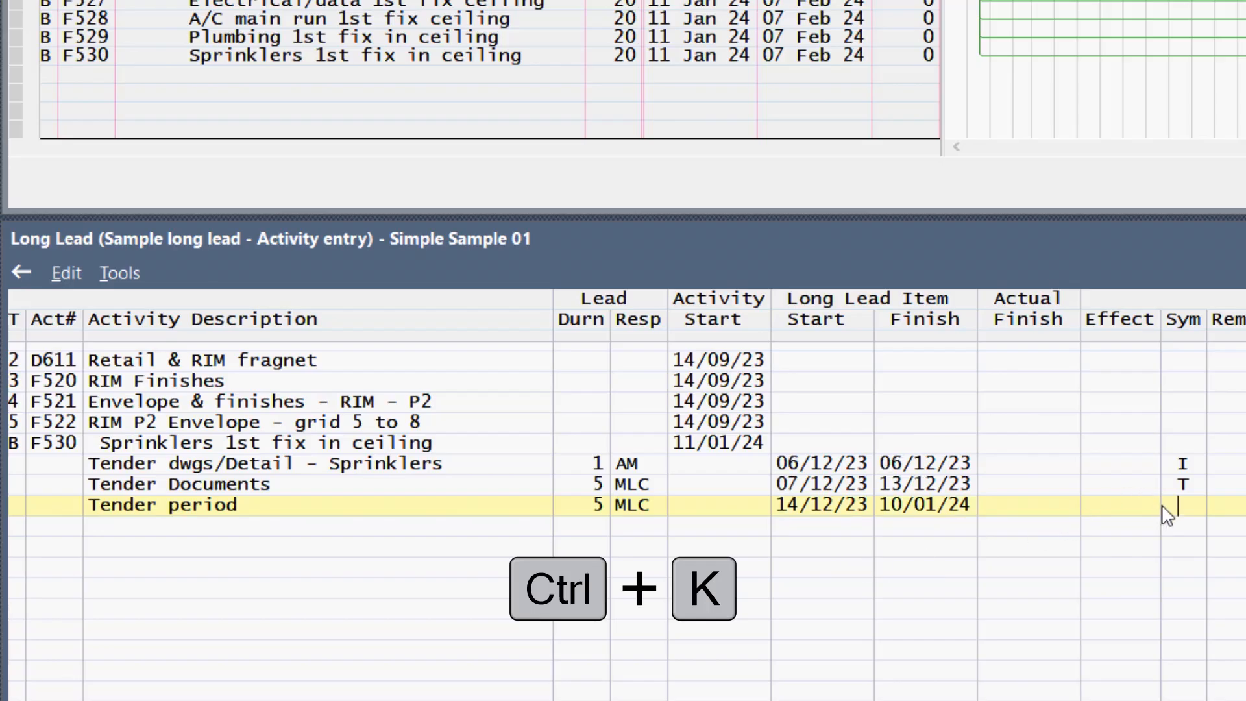
pyautogui.write('T')
pyautogui.press('Return')
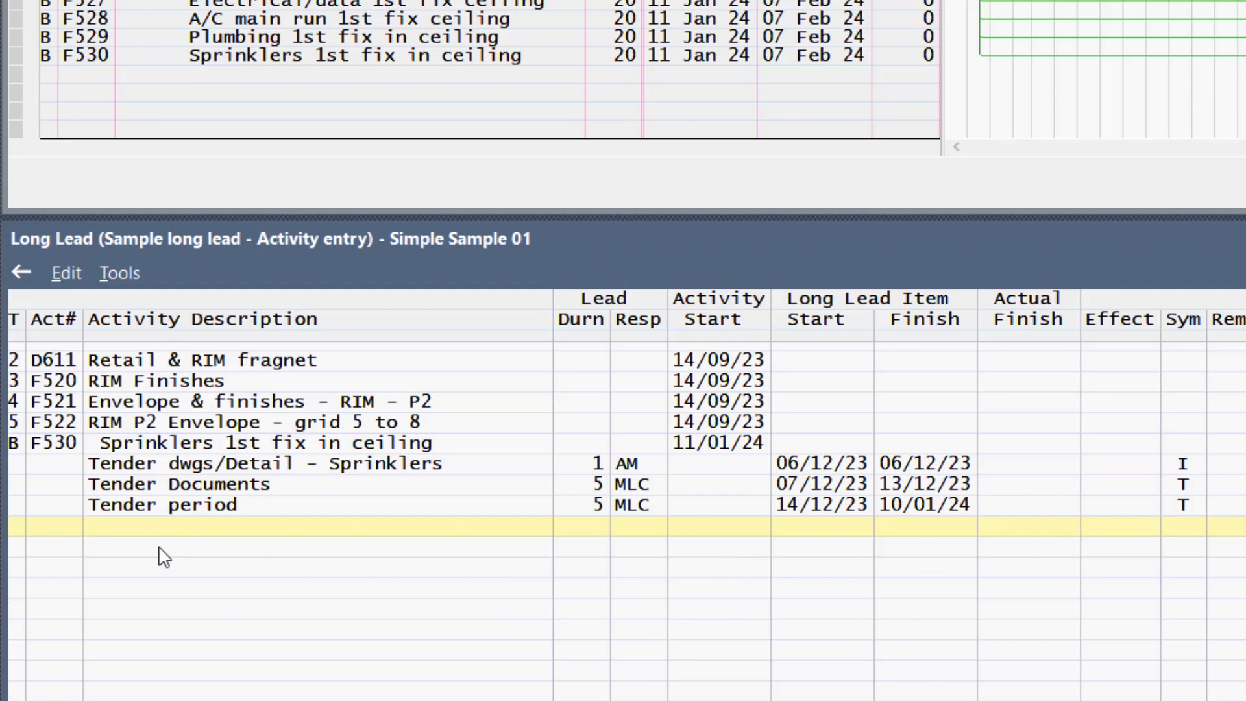
# Add the long lead item "Appointment - Sprinklers" below Tender period with lead duration 1 and responsibility MLC.
pyautogui.write('Appointment')
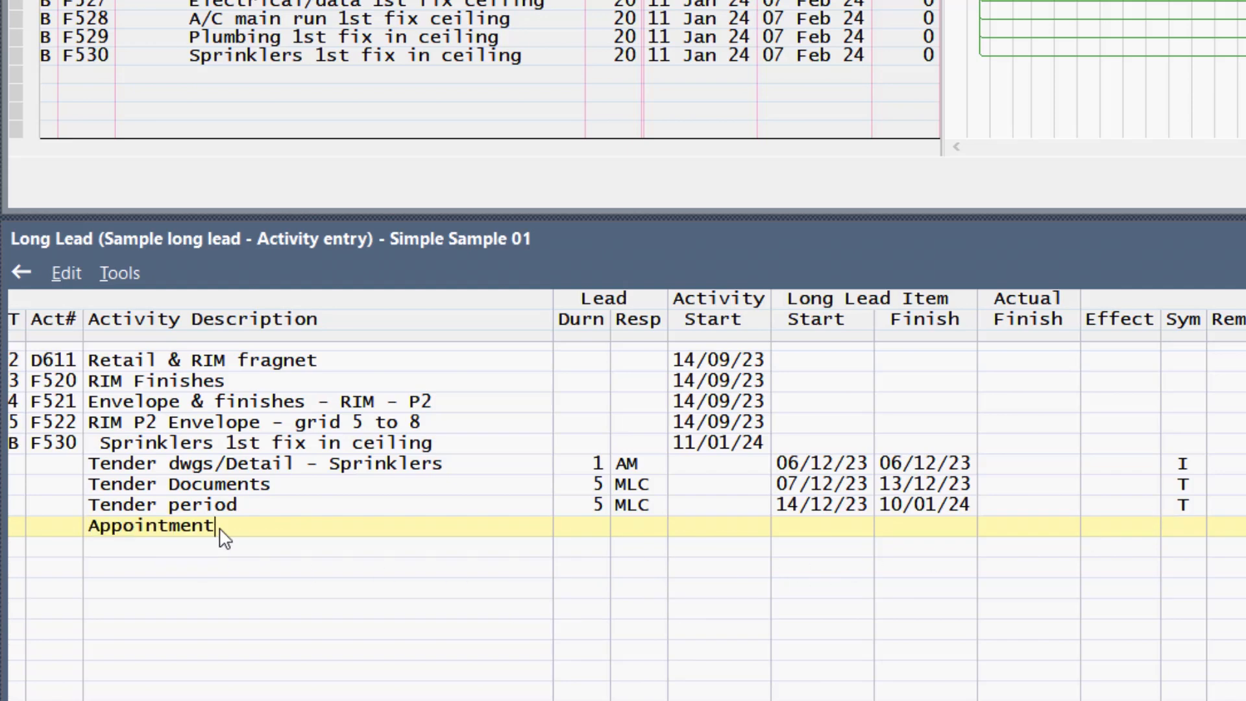
pyautogui.write(' -')
pyautogui.press('BackSpace')
pyautogui.press('BackSpace')
pyautogui.write('- Sprinklers')
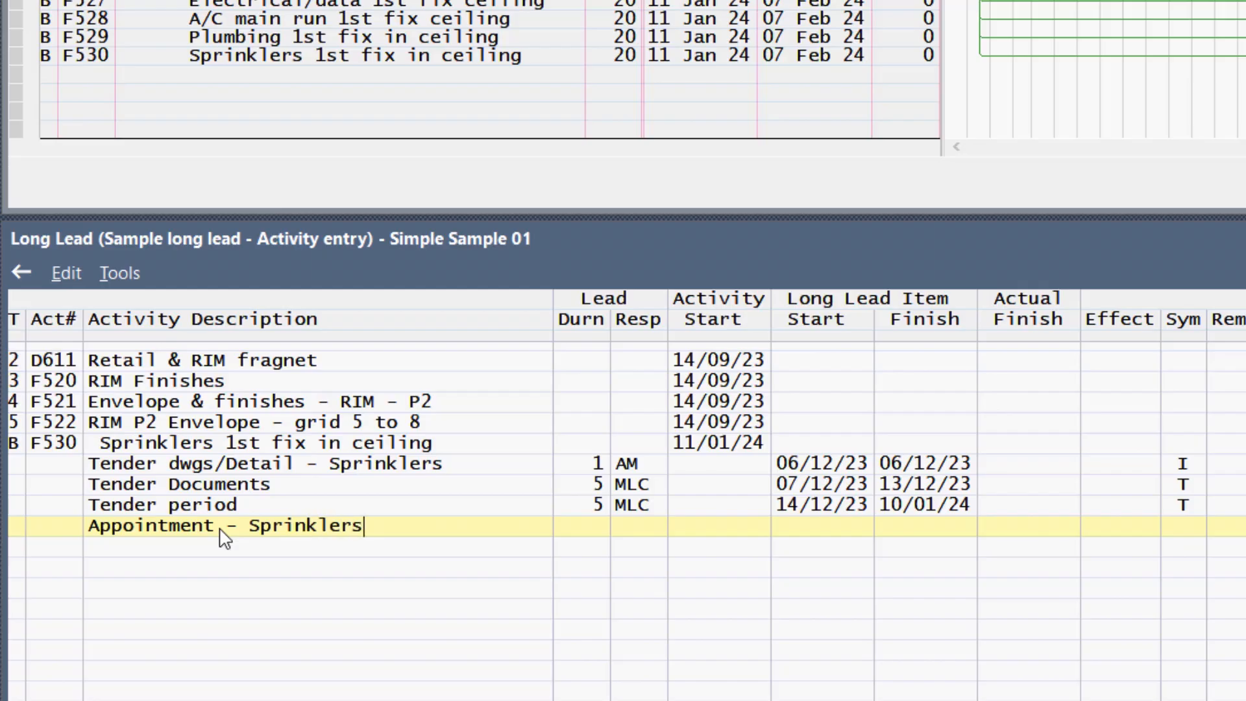
pyautogui.press('Tab')
pyautogui.write('1')
pyautogui.press('Tab')
pyautogui.write('MLC')
# Assign symbol A to the Appointment - Sprinklers item.
pyautogui.press('Tab')
pyautogui.press('Tab')
pyautogui.press('Tab')
pyautogui.click(1167, 531)
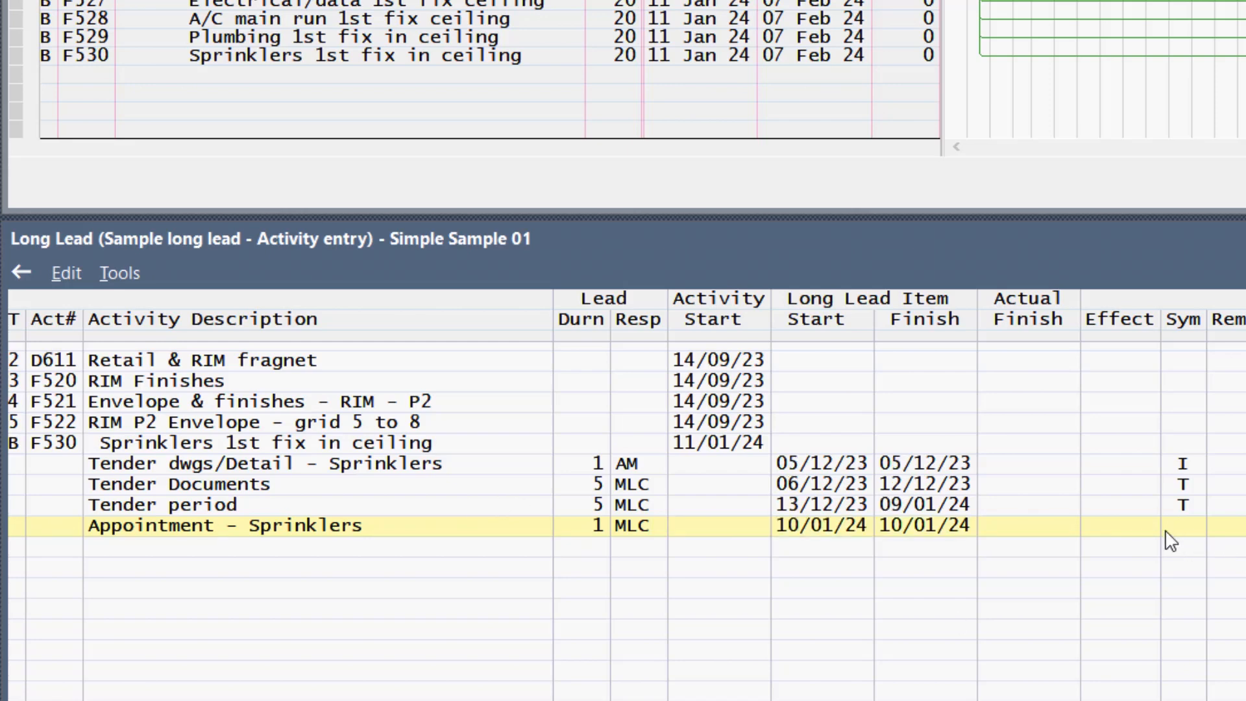
pyautogui.write('A')
# Add the long lead item "Constuction Details" below the sprinklers appointment with lead duration 1 and responsibility AM.
pyautogui.click(101, 554)
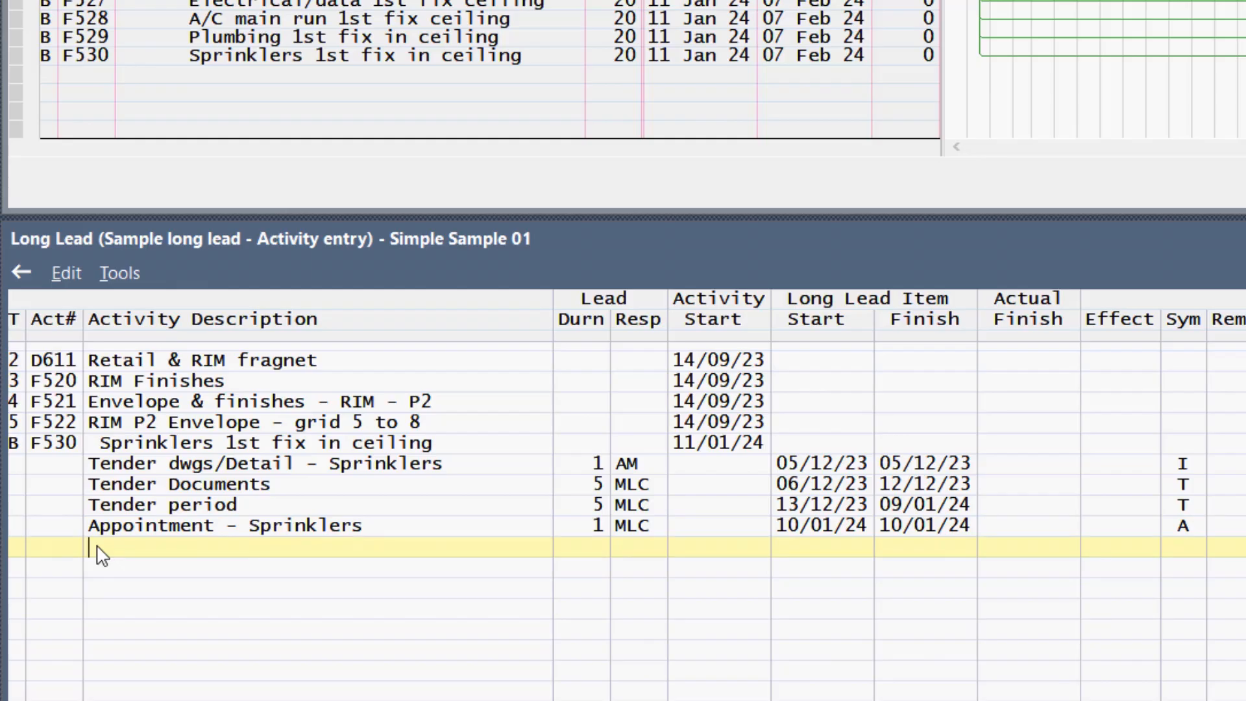
pyautogui.write('Const')
pyautogui.press('Escape')
pyautogui.write('uction Details')
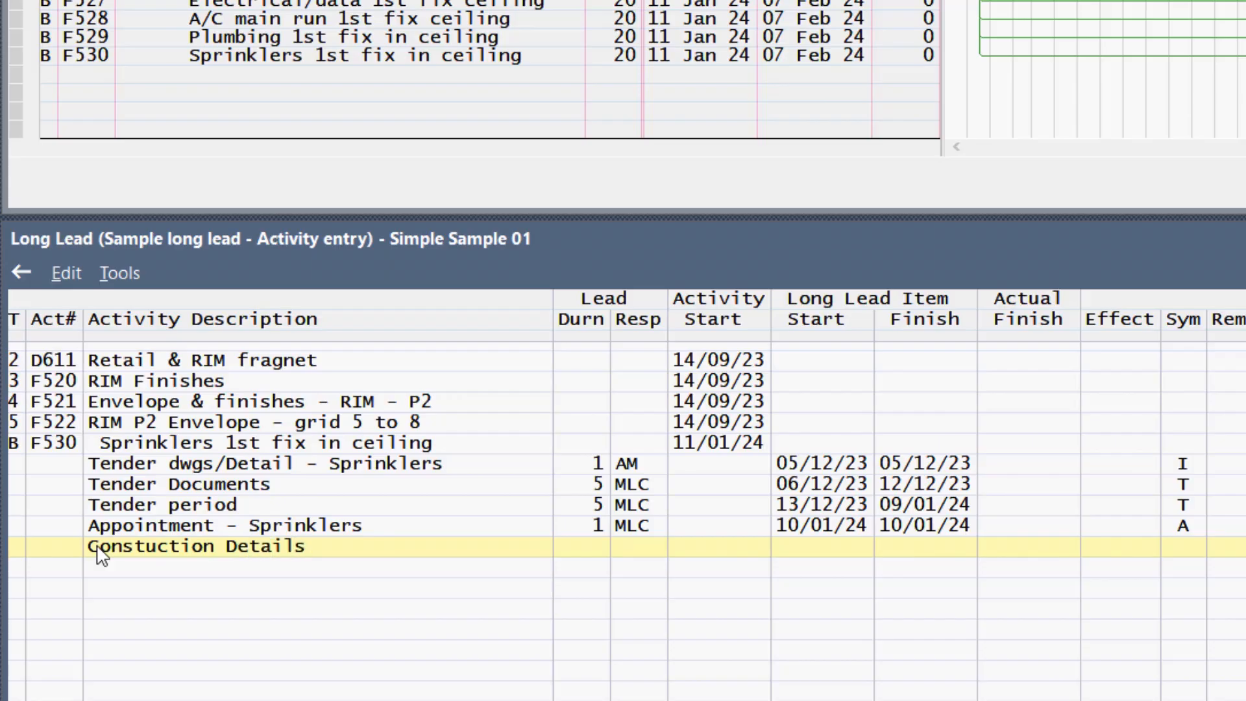
pyautogui.press('Tab')
pyautogui.write('1')
pyautogui.press('Tab')
pyautogui.write('AM')
pyautogui.press('Return')
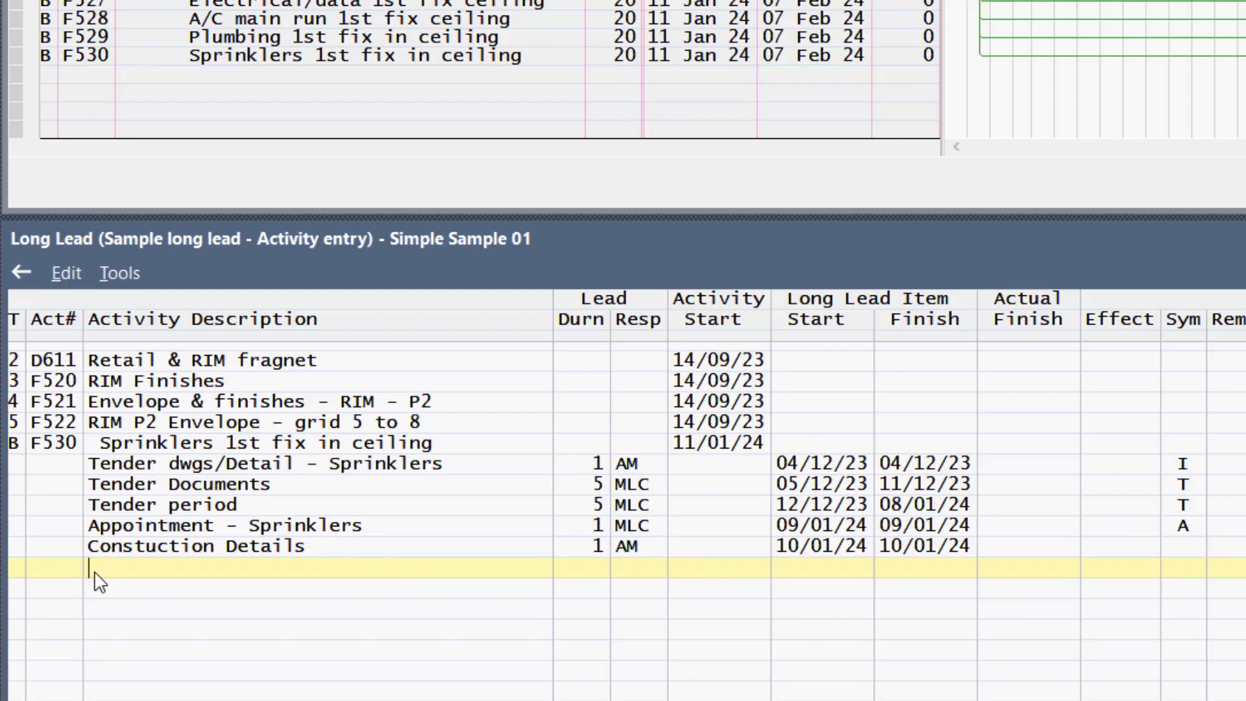
# Add the long lead item "Shop drawing - Contractor" on the next line with lead duration 10 and no responsibility code.
pyautogui.write('Shop drawing')
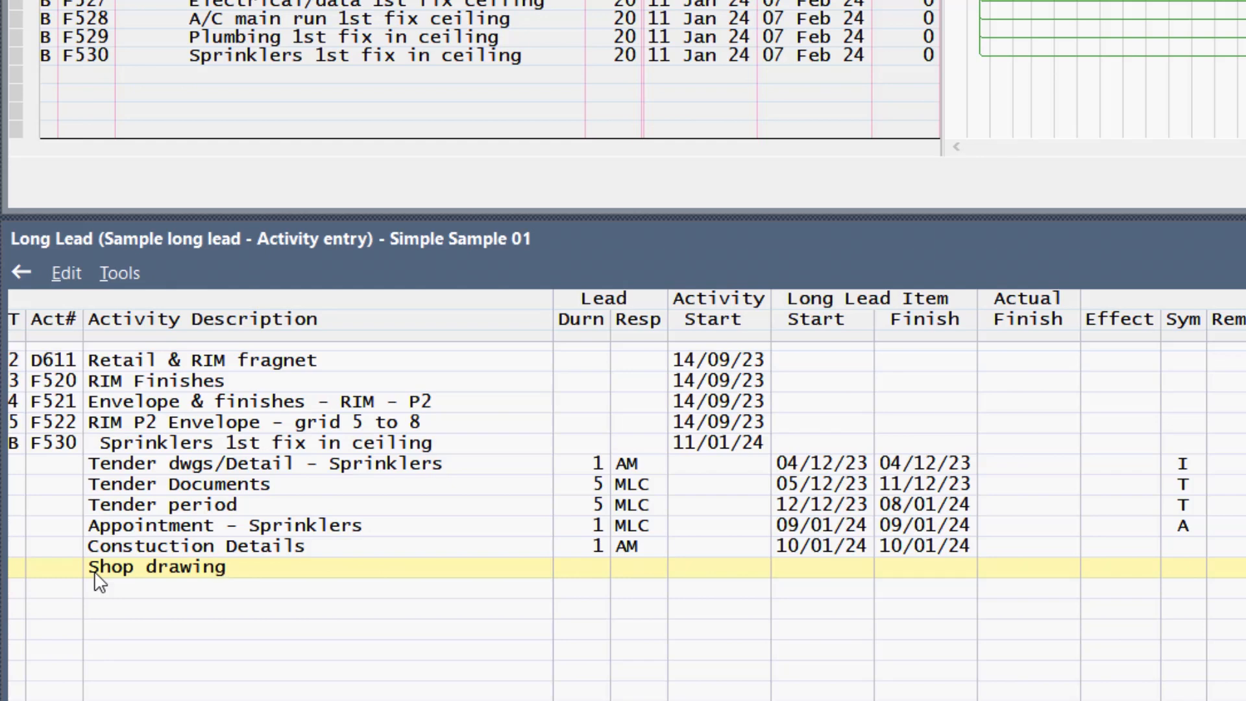
pyautogui.write(' - Contractor')
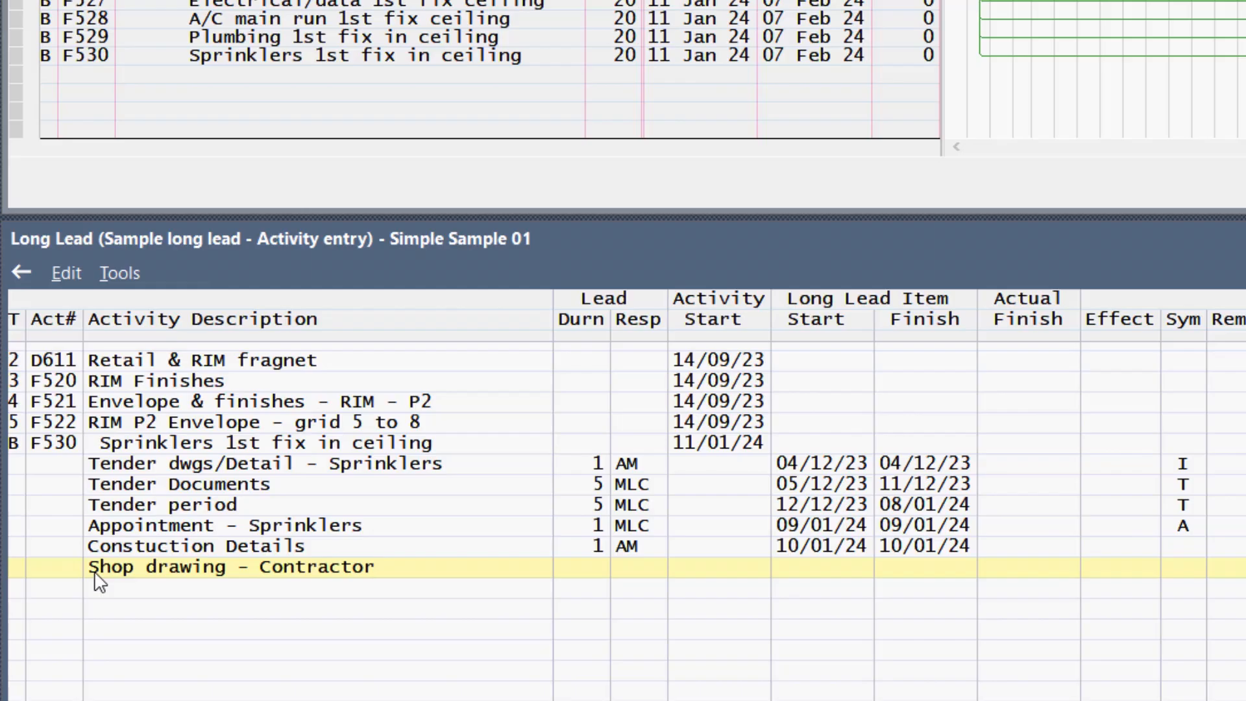
pyautogui.press('Tab')
pyautogui.write('10')
pyautogui.press('Return')
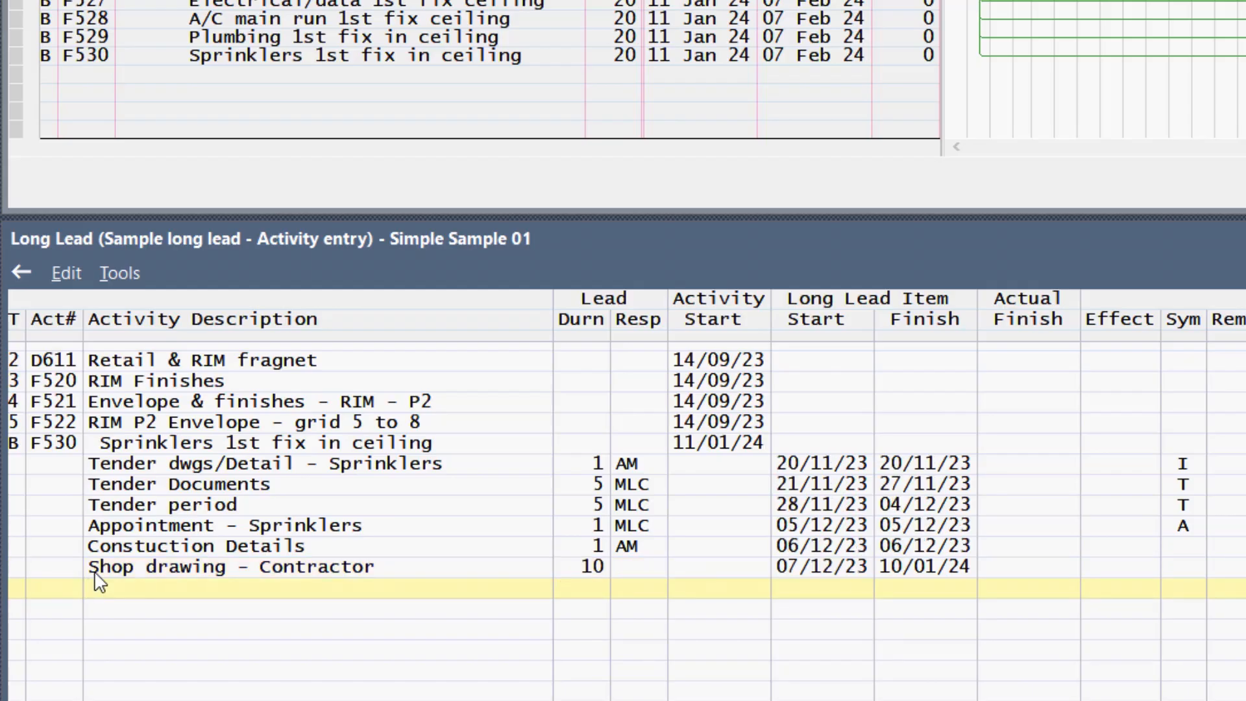
# Add the long lead item "Shop drawing approval" on the next line with lead duration 5 and responsibility AM.
pyautogui.write('Shop drawing a')
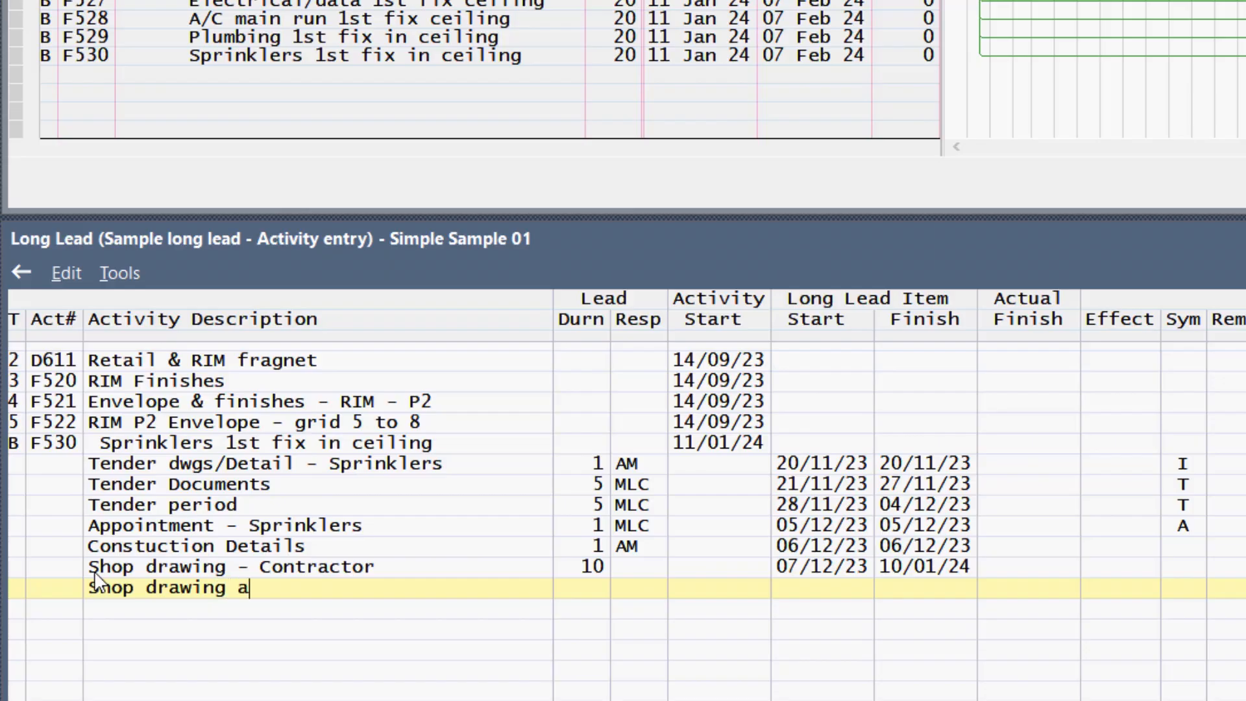
pyautogui.write('pproval')
pyautogui.press('Tab')
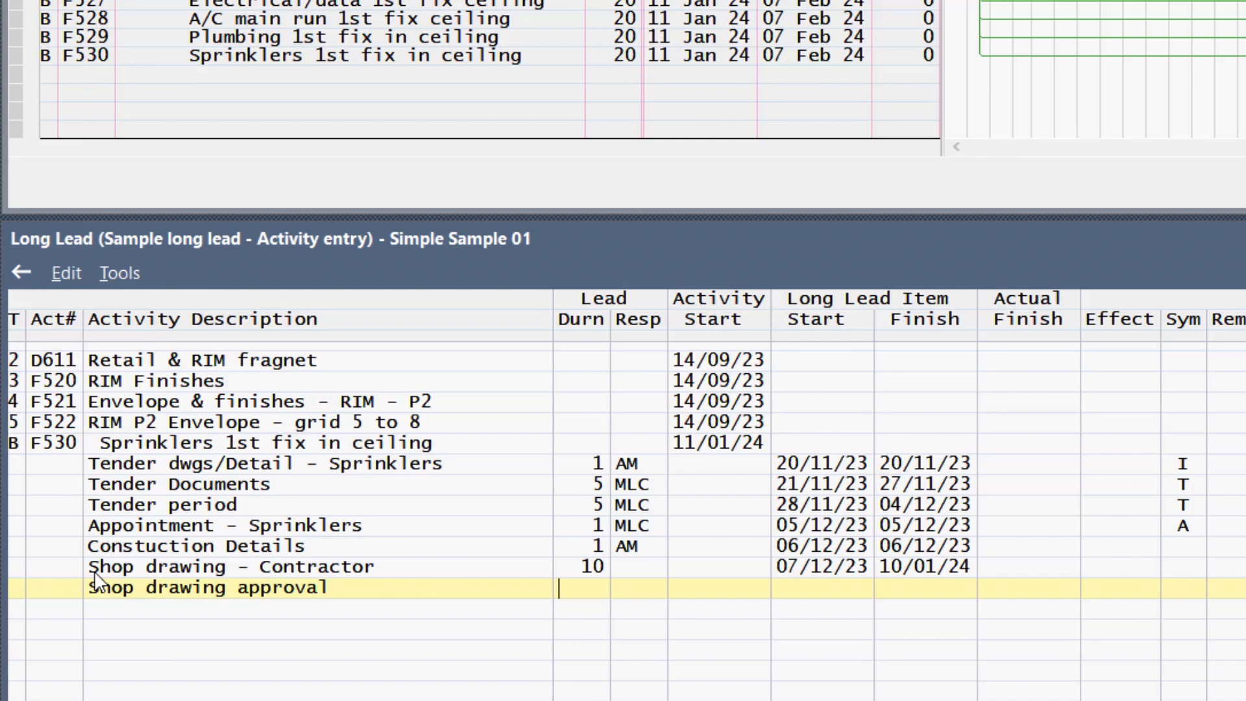
pyautogui.write('5')
pyautogui.press('Tab')
pyautogui.write('AM')
pyautogui.press('Return')
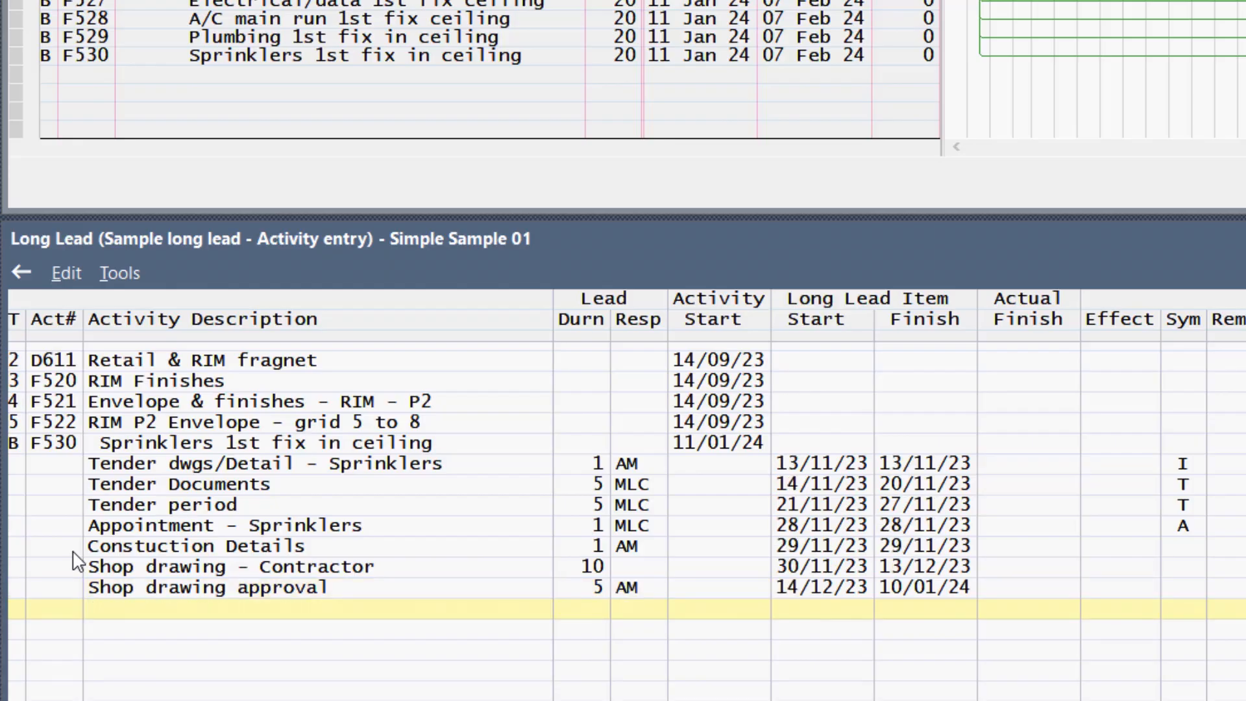
# Add the long lead items "Order / Manufacture" with lead duration 5 and "Deliver to site" with lead duration 1 below Shop drawing approval.
pyautogui.write('Order / Manu')
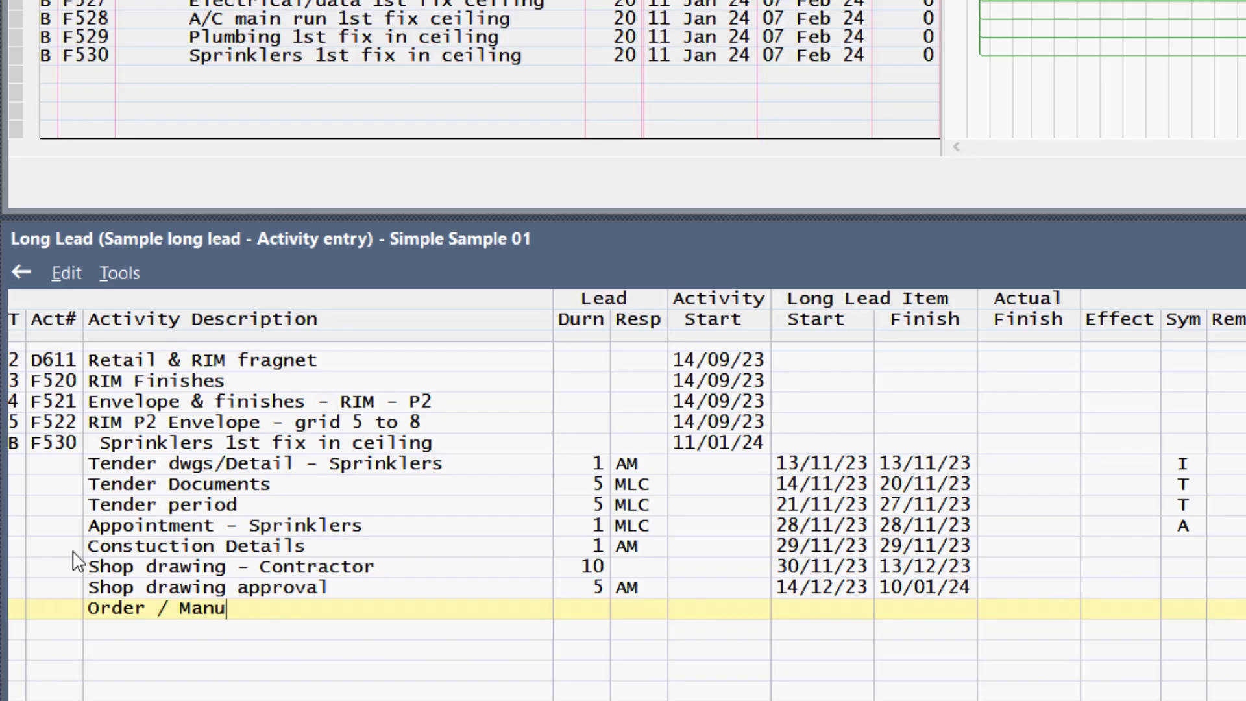
pyautogui.write('facture')
pyautogui.write('5')
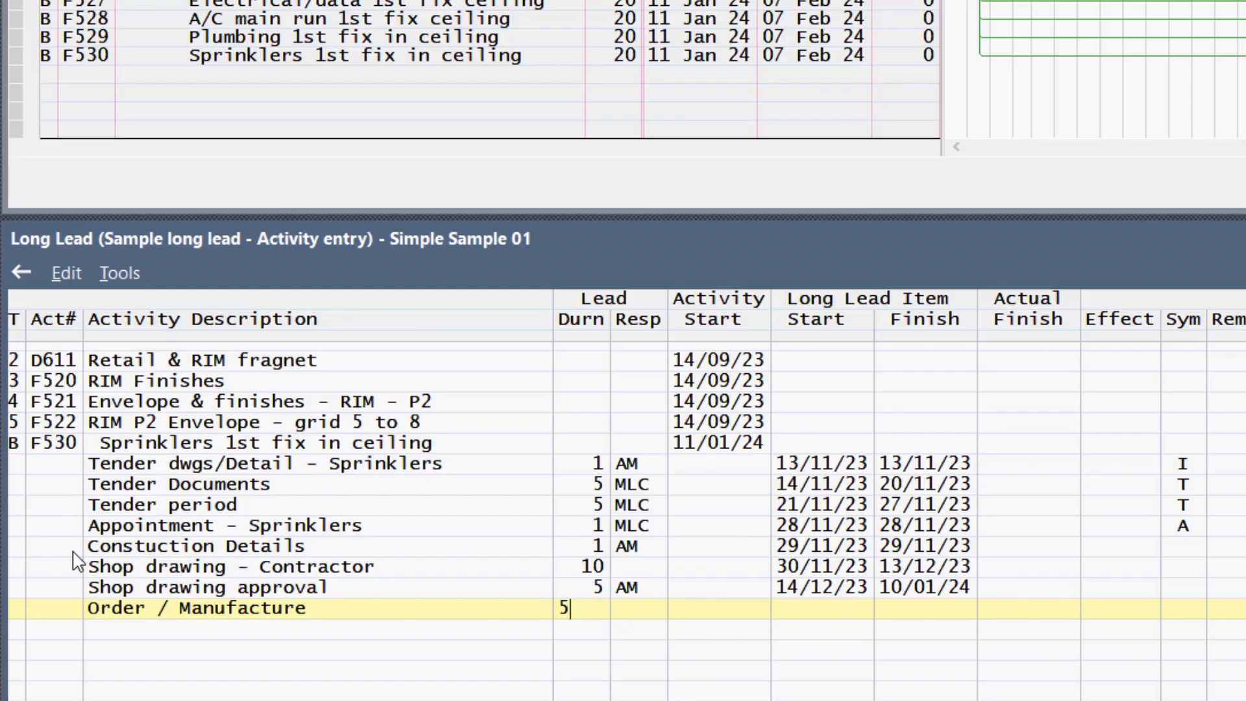
pyautogui.press('Return')
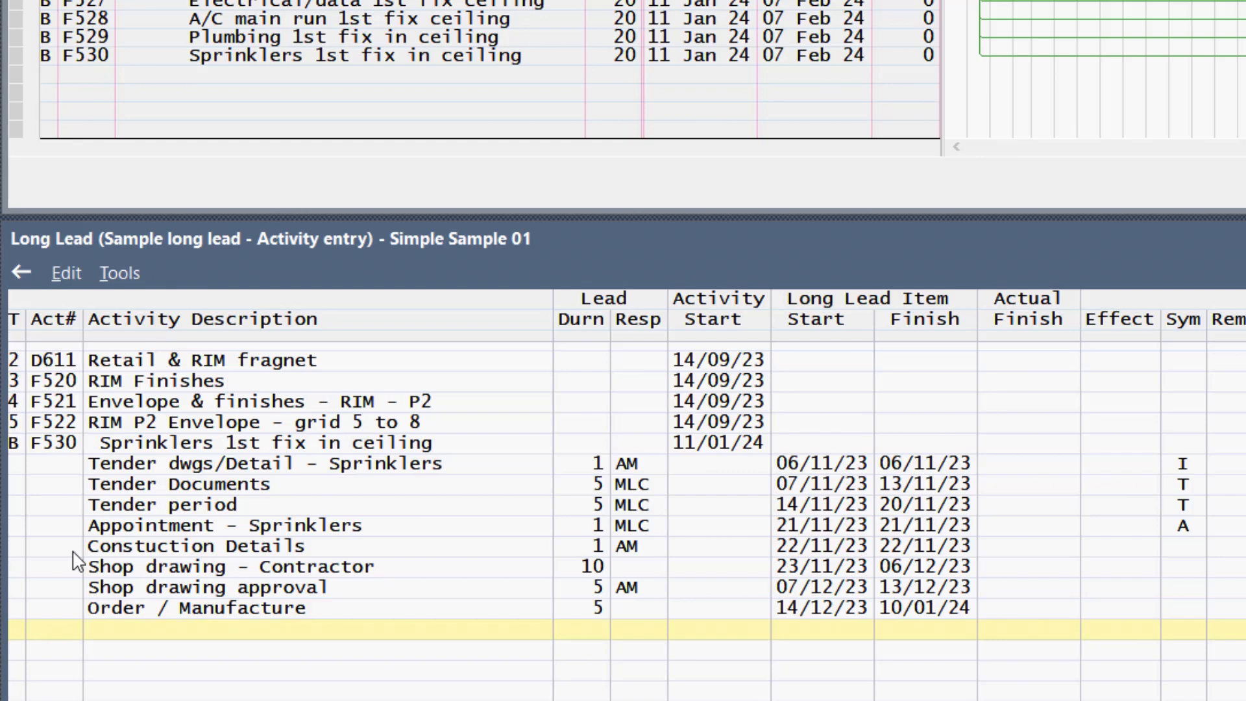
pyautogui.write('Deliver tosite')
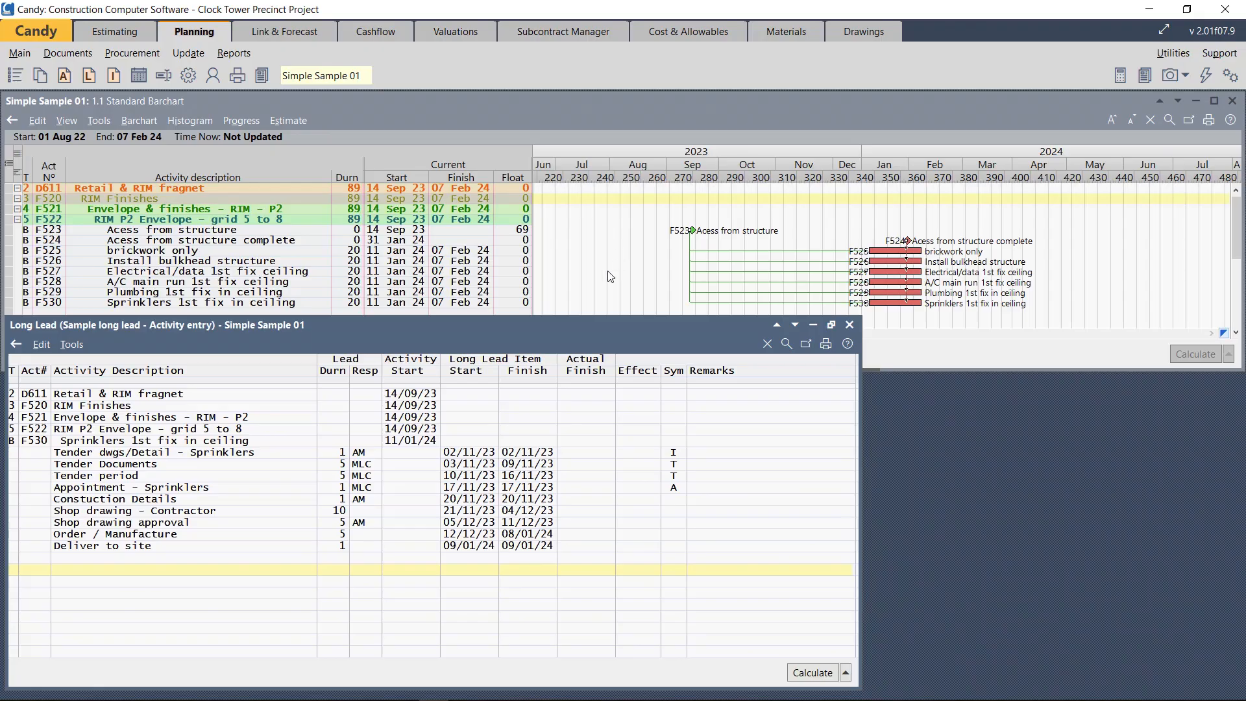
# Add activity F529, Plumbing 1st fix in ceiling, one blank line below the sprinklers items and enlarge the Long Lead window to full height.
pyautogui.click(21, 572)
pyautogui.write('F529')
pyautogui.press('Tab')
pyautogui.press('Return')
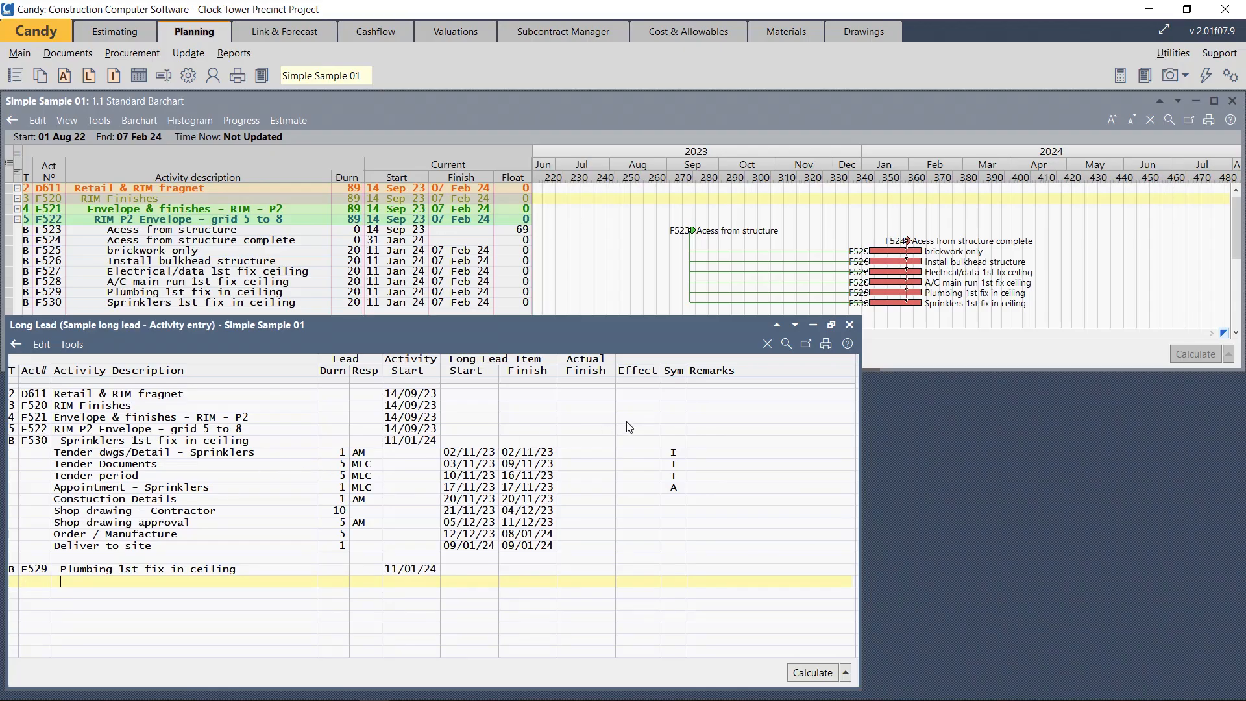
pyautogui.click(833, 326)
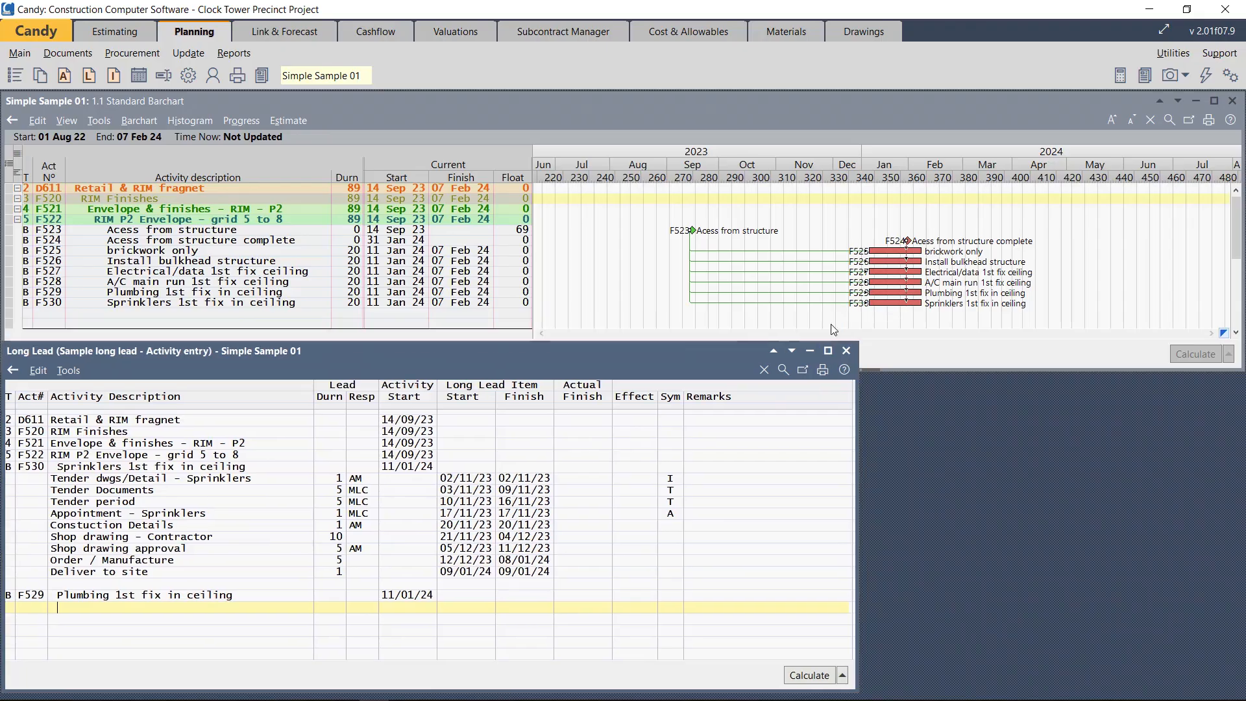
pyautogui.click(827, 353)
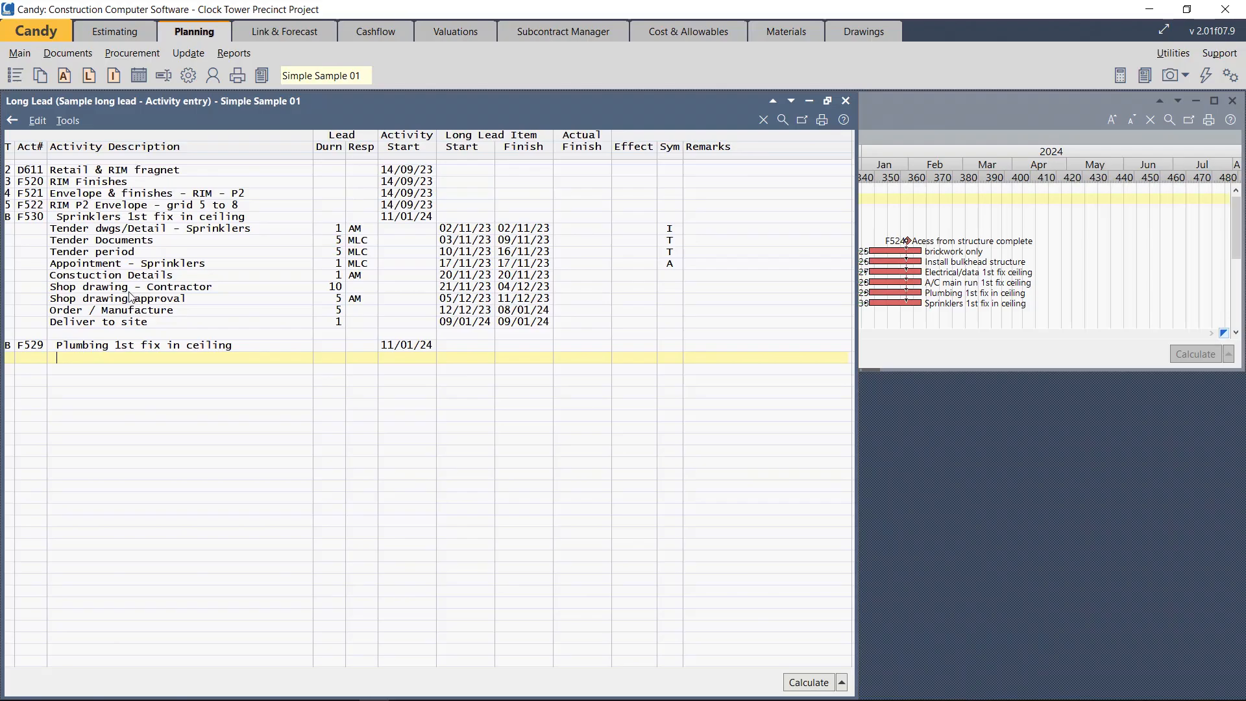
# Remember the sprinklers long lead lines one by one for recall, from Tender dwgs/Detail - Sprinklers through Deliver to site and the blank line below.
pyautogui.click(113, 232)
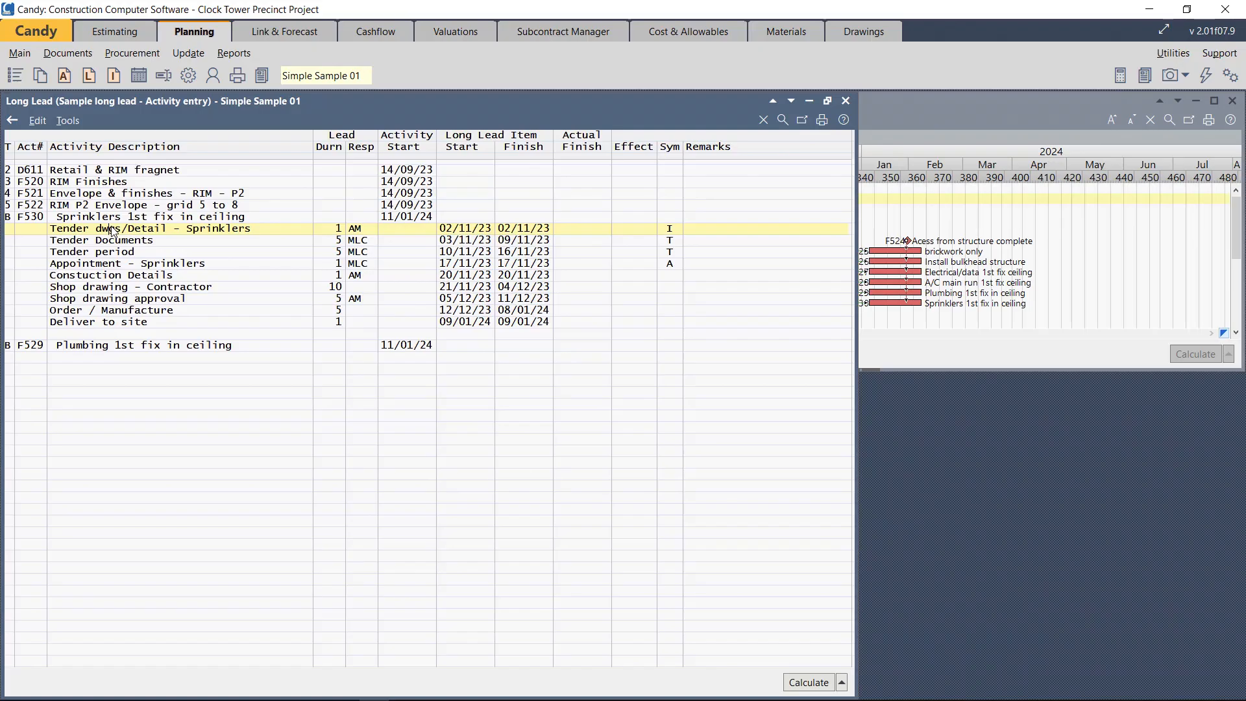
pyautogui.hotkey('ctrl', 'r')
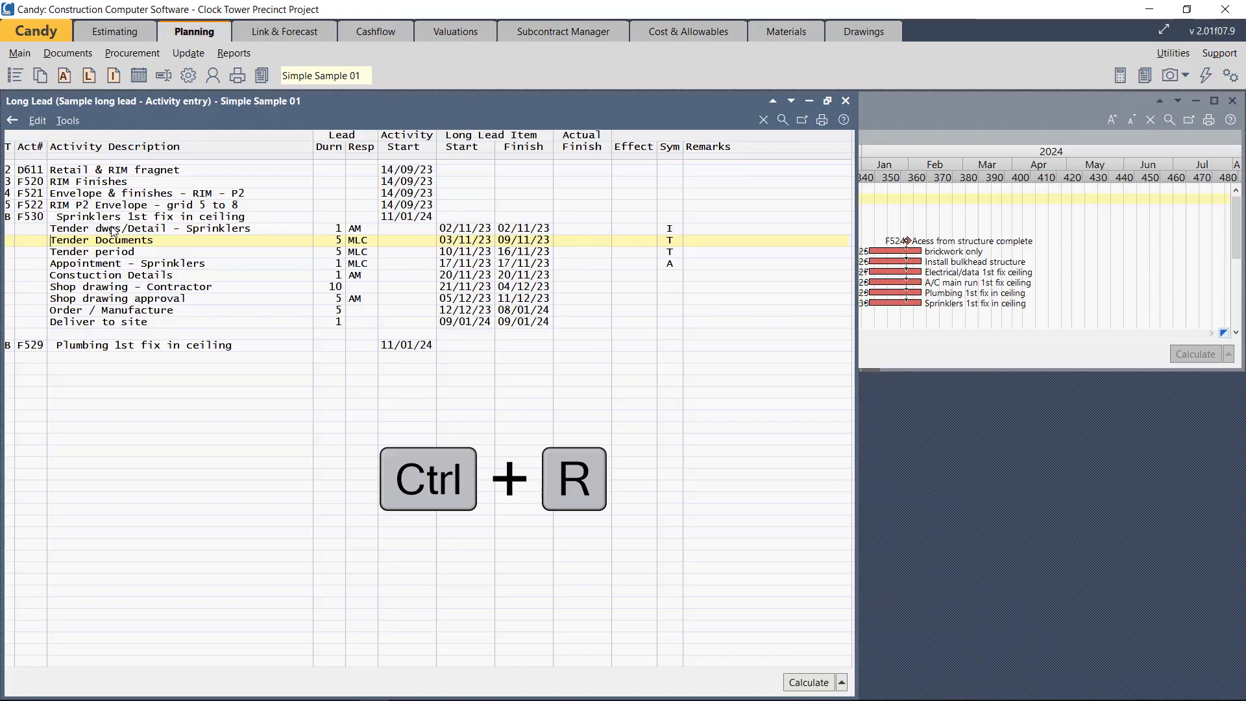
pyautogui.press('Down')
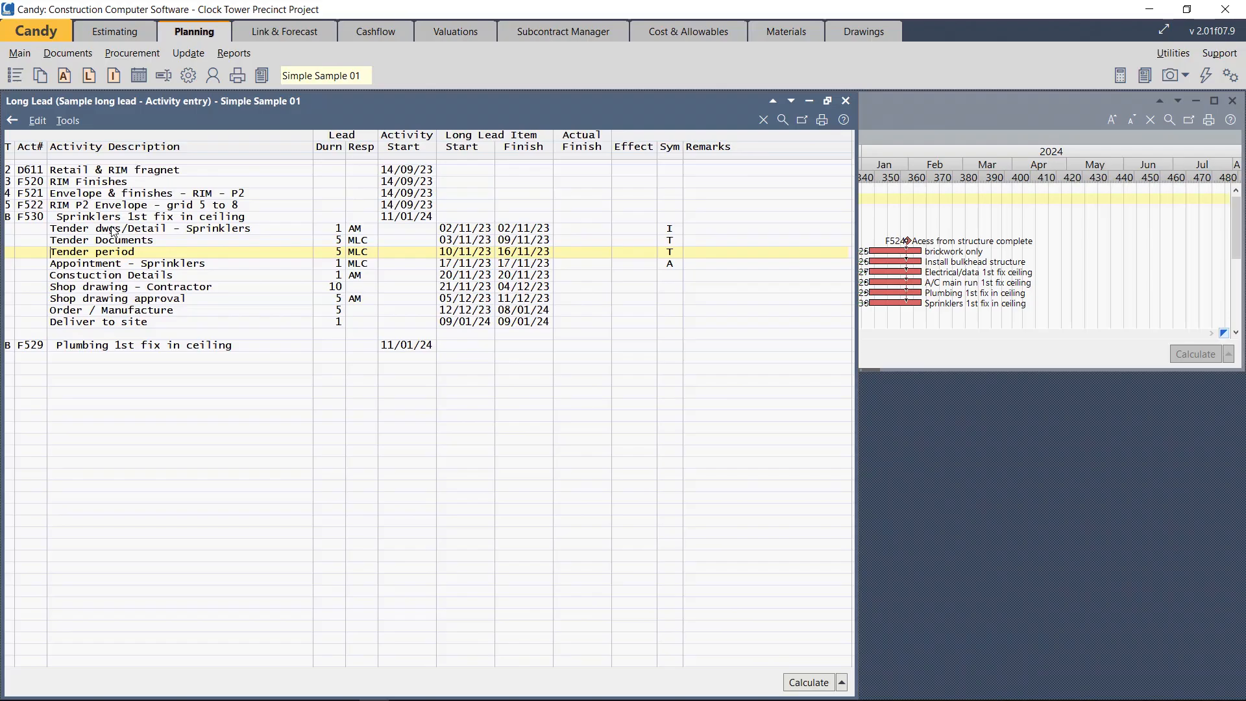
pyautogui.hotkey('ctrl', 'r')
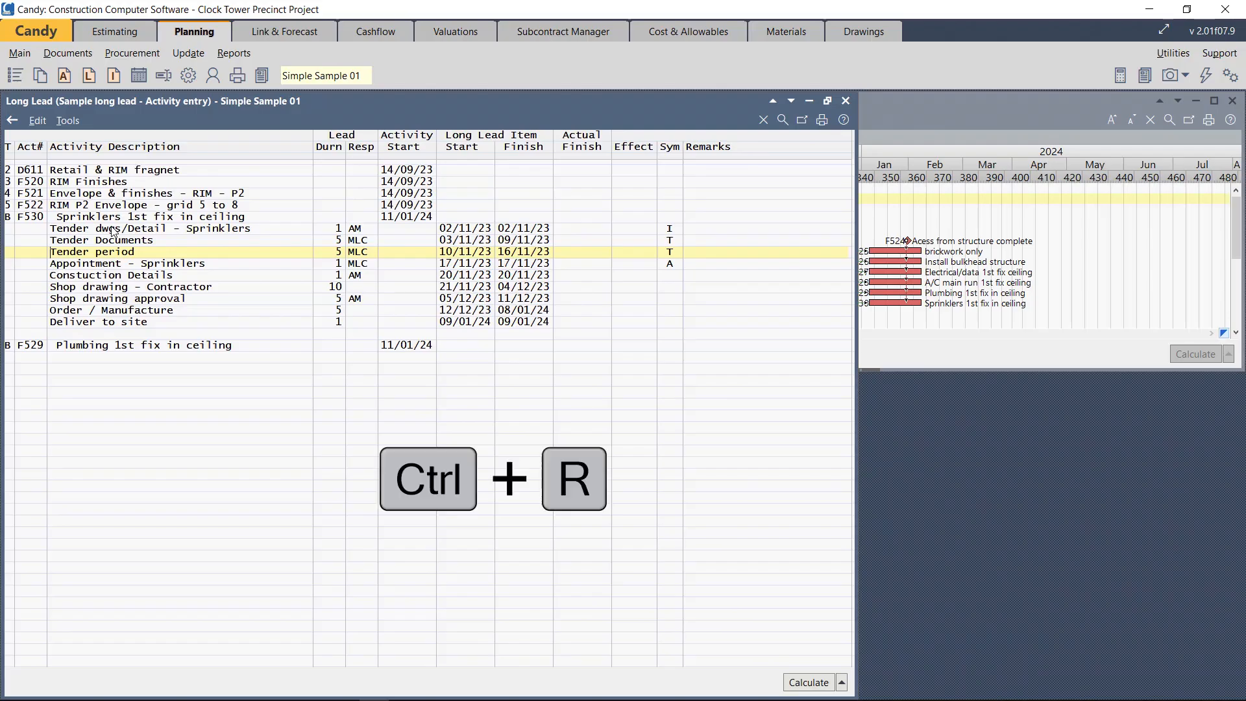
pyautogui.press('Down')
pyautogui.press('Down')
pyautogui.press('Down')
pyautogui.press('Down')
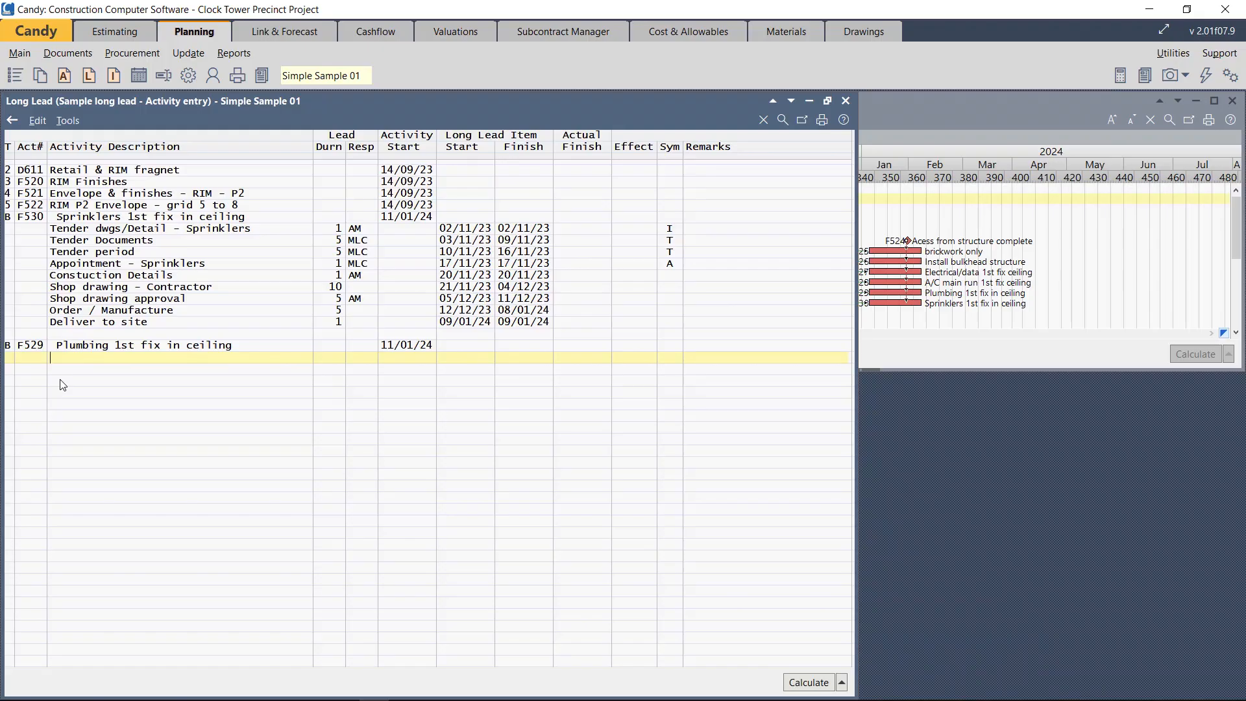
# Recall all the remembered sprinklers long lead lines one by one beneath activity F529, Plumbing 1st fix in ceiling.
pyautogui.hotkey('ctrl', 'd')
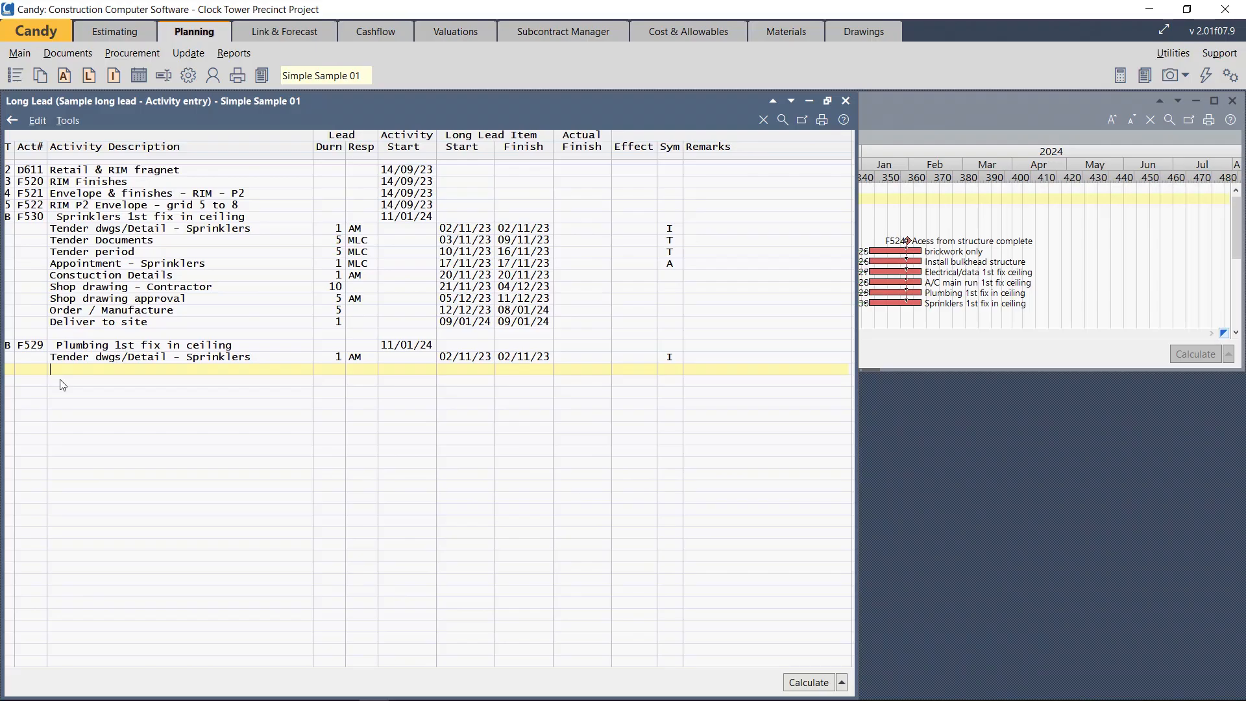
pyautogui.hotkey('ctrl', 'd')
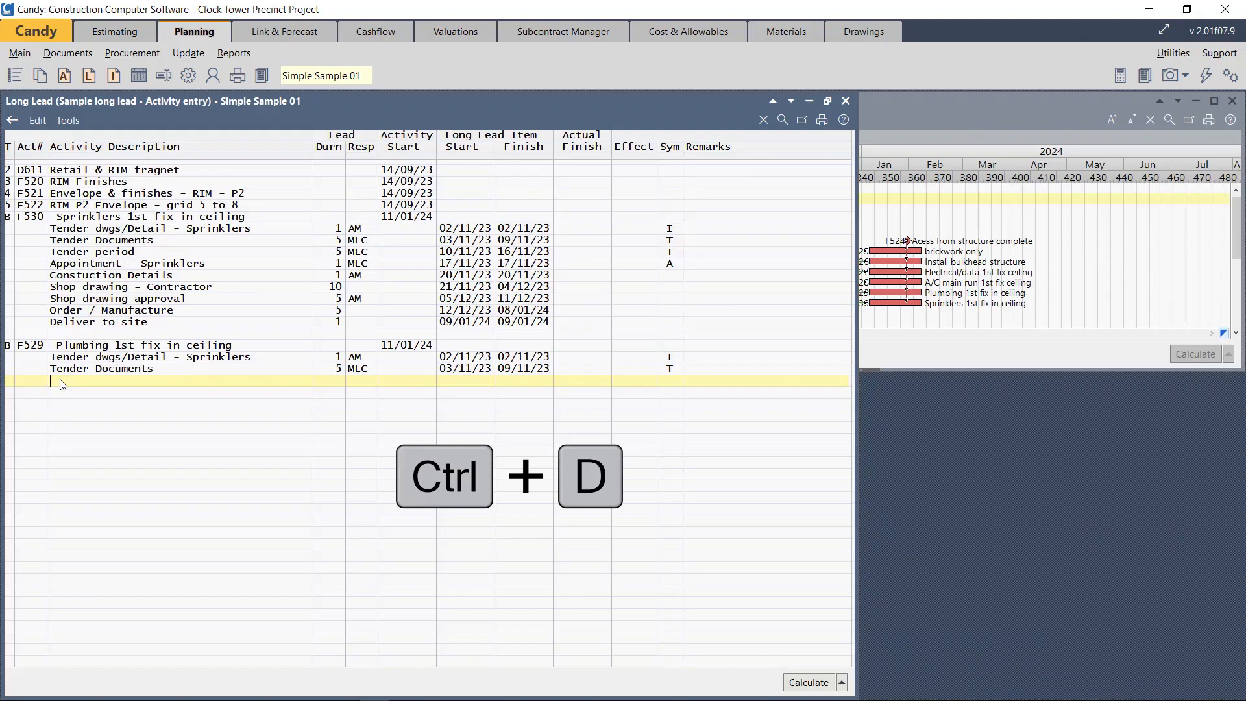
pyautogui.hotkey('ctrl', 'd')
pyautogui.hotkey('ctrl', 'd')
pyautogui.hotkey('ctrl', 'd')
pyautogui.hotkey('ctrl', 'd')
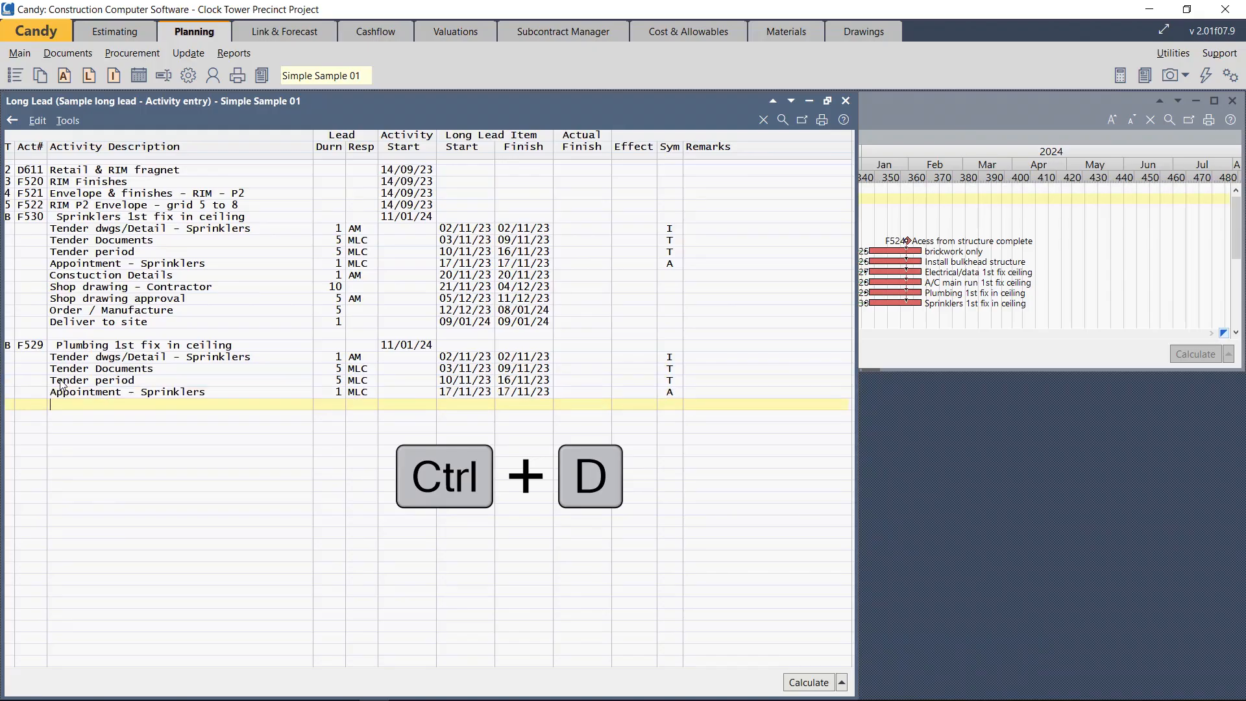
pyautogui.hotkey('ctrl', 'd')
pyautogui.hotkey('ctrl', 'd')
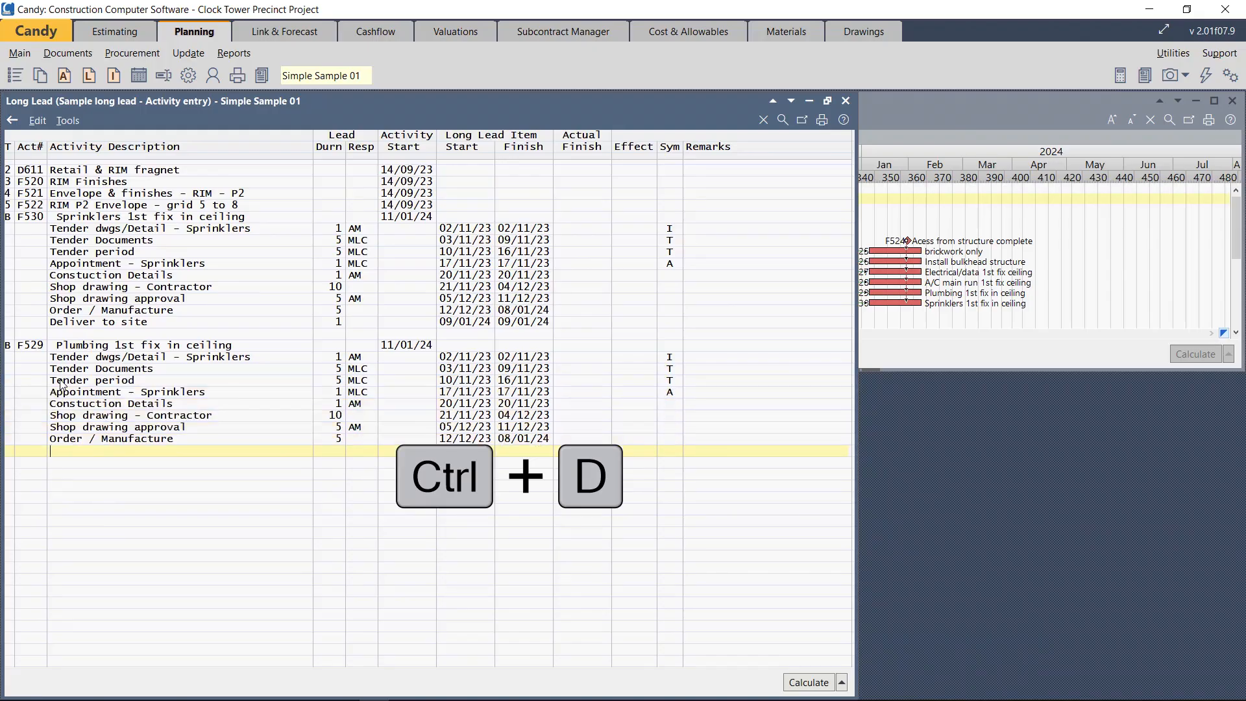
pyautogui.hotkey('ctrl', 'd')
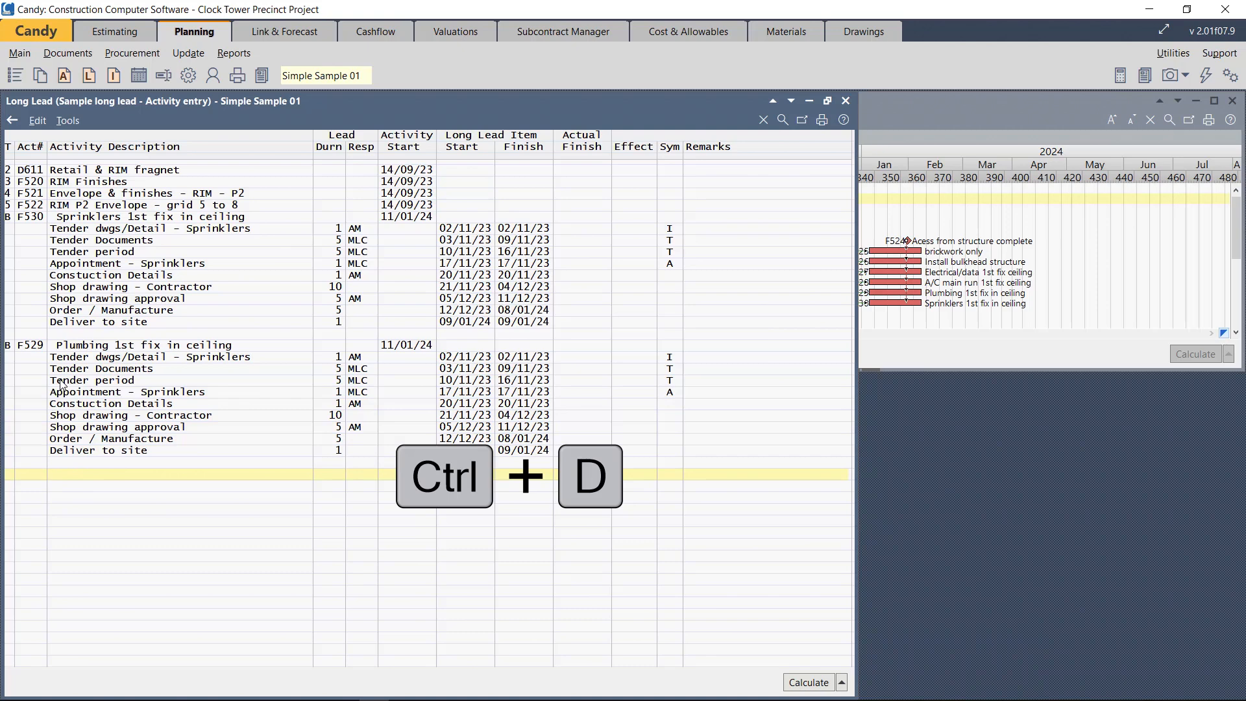
pyautogui.hotkey('ctrl', 'd')
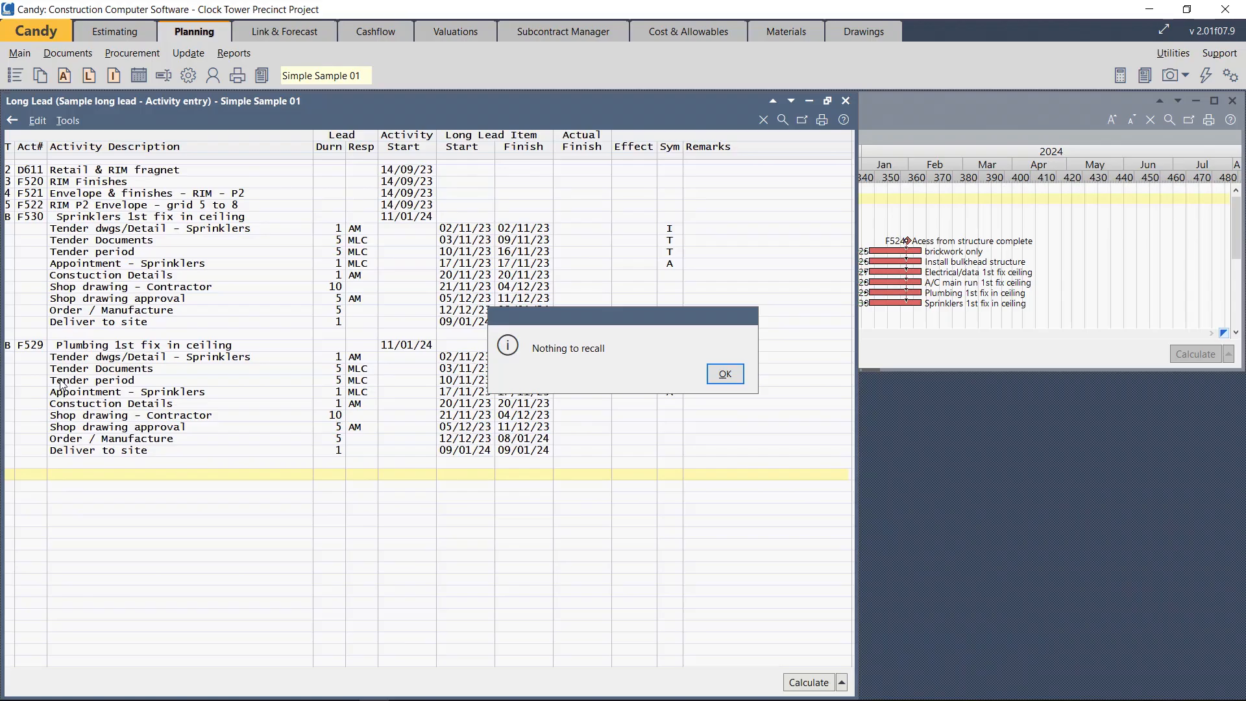
pyautogui.click(724, 375)
# Rename the recalled tender drawings item under F529 as "Tender dwgs/Detail - Plumbing".
pyautogui.click(187, 359)
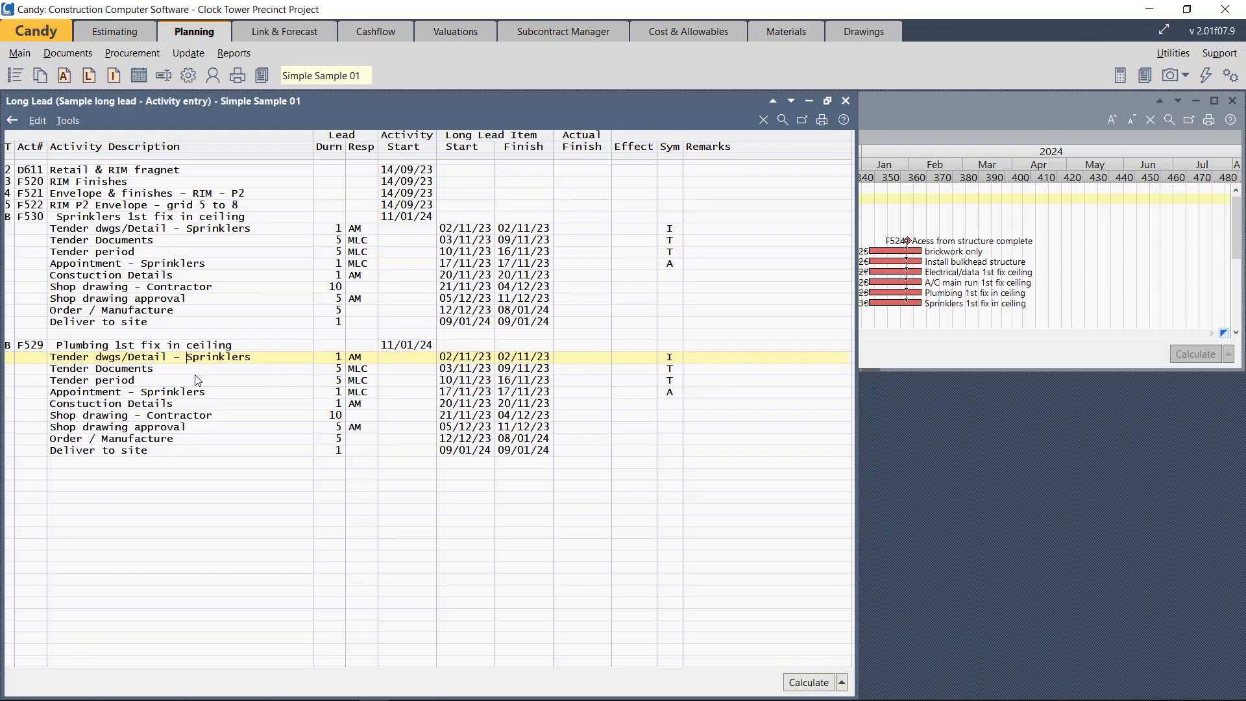
pyautogui.press('Delete')
pyautogui.press('Delete')
pyautogui.press('Delete')
pyautogui.press('Delete')
pyautogui.press('Delete')
pyautogui.press('Delete')
pyautogui.press('Delete')
pyautogui.press('Delete')
pyautogui.press('Delete')
pyautogui.write('Plumbing')
# Rename the recalled appointment item under F529 as "Appointment - Plumbing".
pyautogui.click(143, 396)
pyautogui.press('Delete')
pyautogui.press('Delete')
pyautogui.press('Delete')
pyautogui.press('Delete')
pyautogui.press('Delete')
pyautogui.press('Delete')
pyautogui.press('Delete')
pyautogui.press('Delete')
pyautogui.press('Delete')
pyautogui.press('Delete')
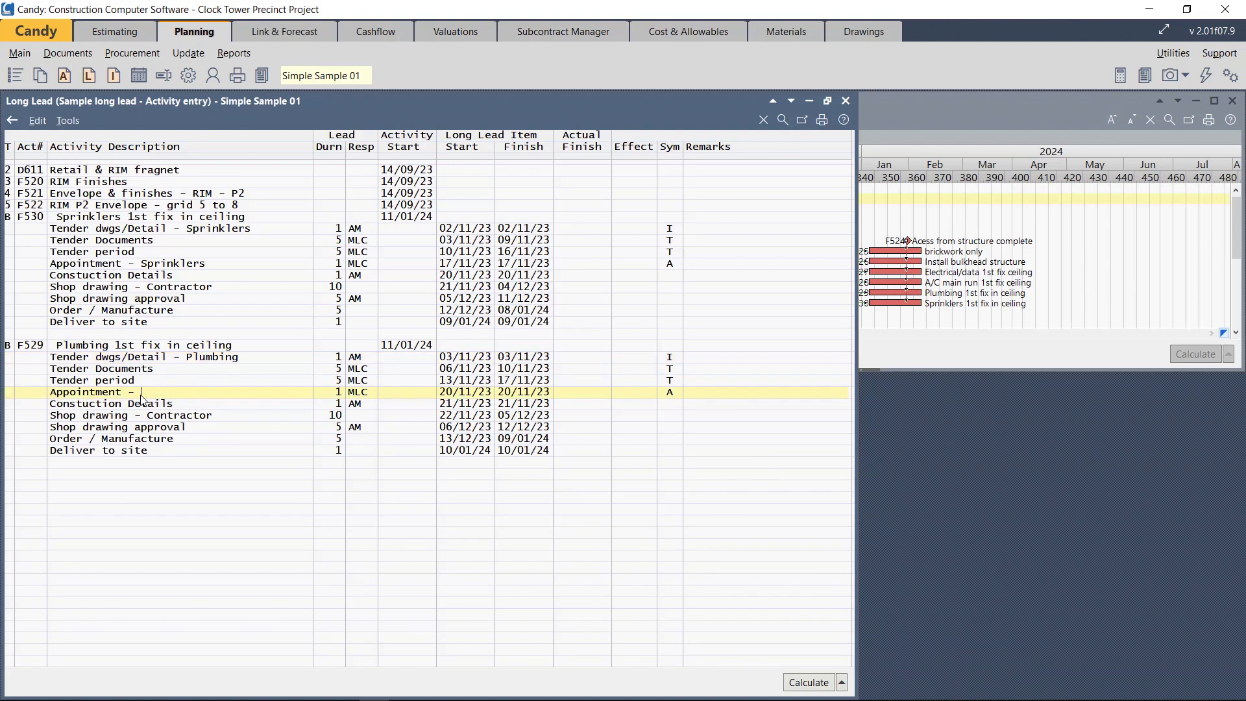
pyautogui.write('Plumbing')
pyautogui.click(240, 418)
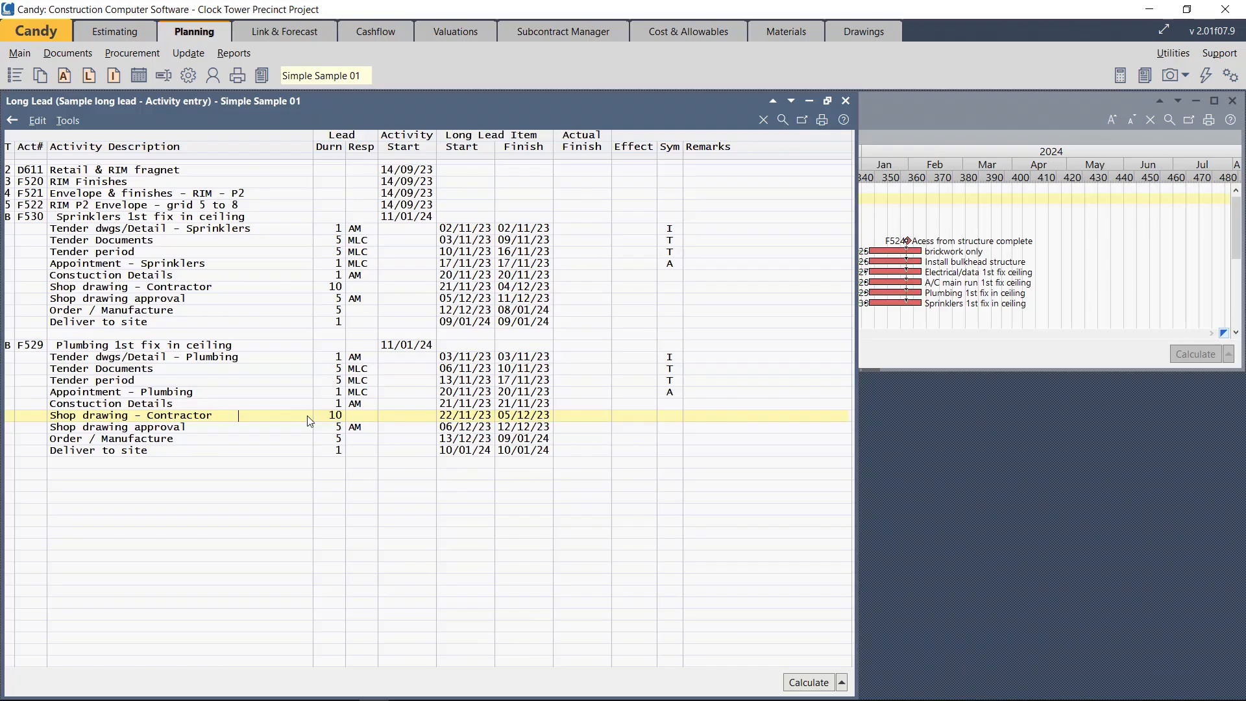
# Add activity F528, A/C main run 1st fix ceiling, one blank line below the plumbing items.
pyautogui.click(18, 475)
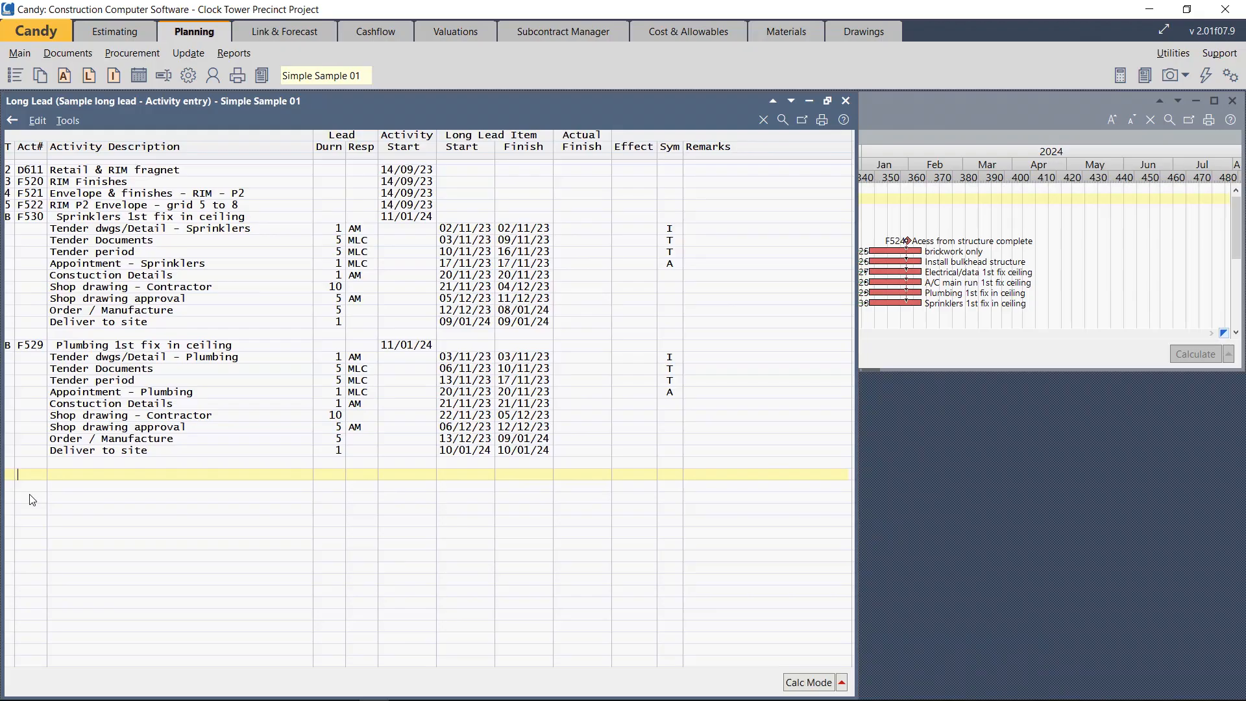
pyautogui.write('F528')
pyautogui.press('Tab')
pyautogui.press('Return')
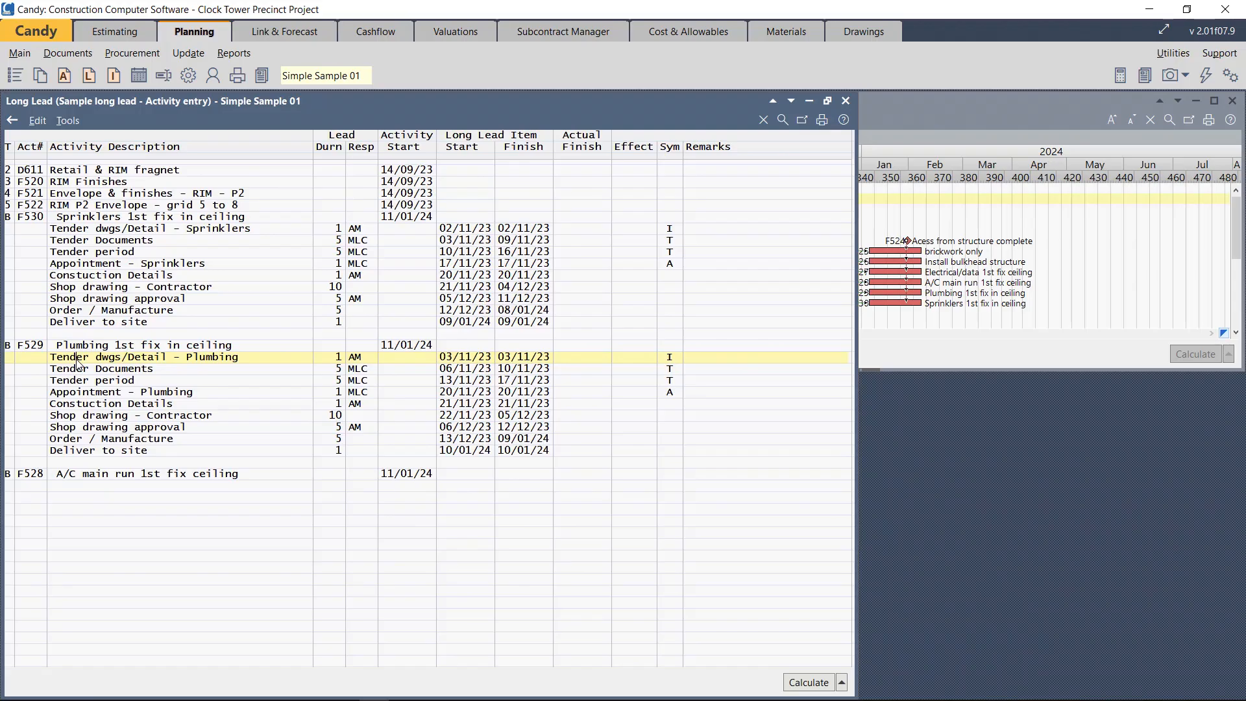
# Copy the plumbing long lead lines, from Tender dwgs/Detail through the blank line after Deliver to site, and paste them beneath activity F528.
pyautogui.press('shift')
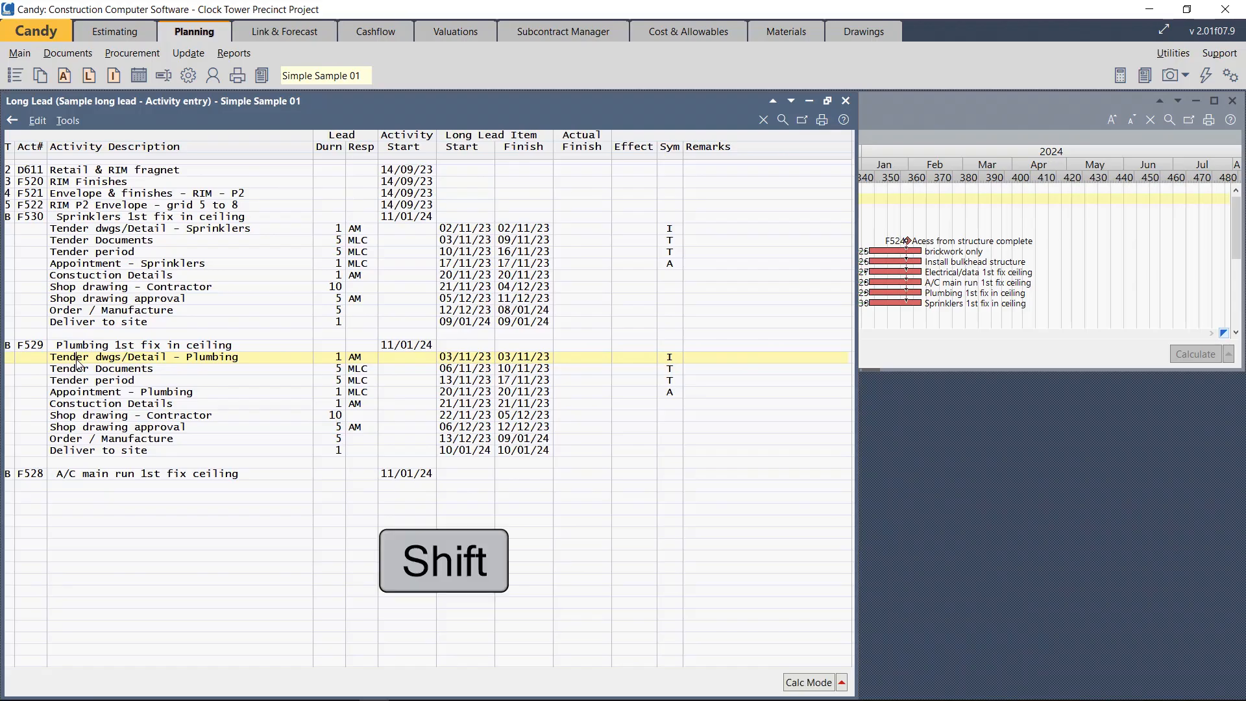
pyautogui.hotkey('shift', 'Down')
pyautogui.hotkey('shift', 'Down')
pyautogui.hotkey('shift', 'Down')
pyautogui.hotkey('shift', 'Down')
pyautogui.hotkey('shift', 'Down')
pyautogui.hotkey('shift', 'Down')
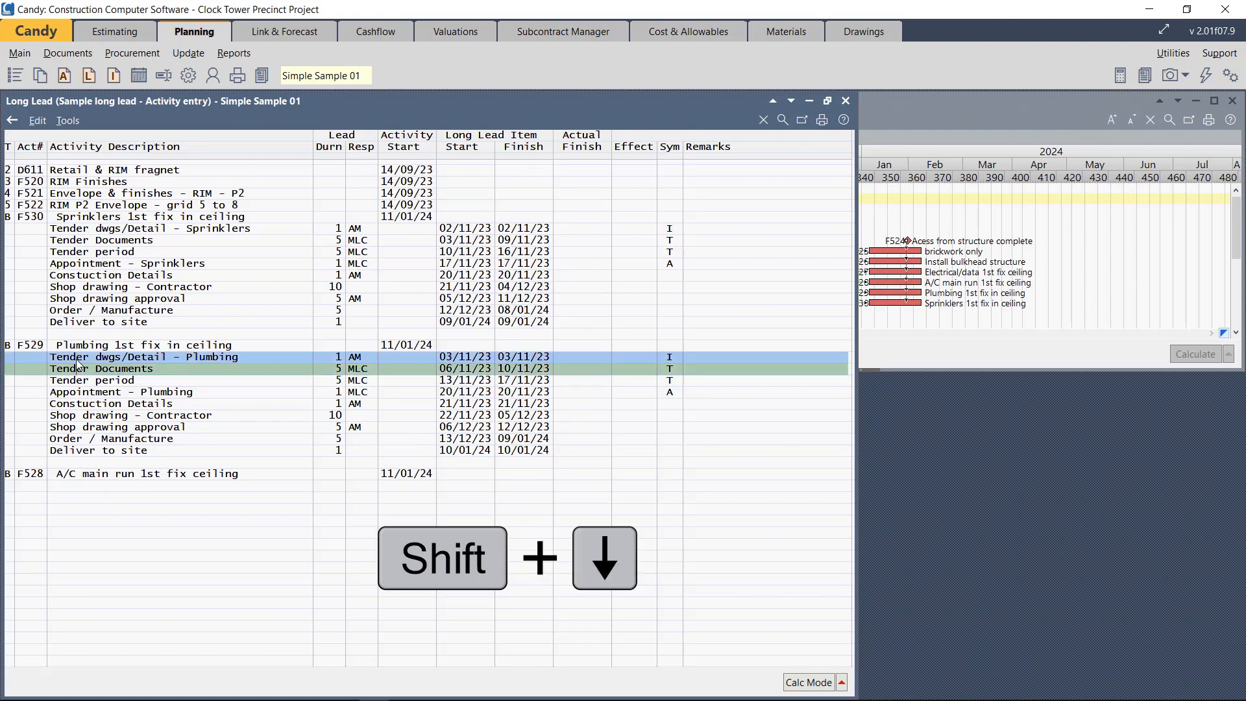
pyautogui.hotkey('shift', 'Down')
pyautogui.hotkey('shift', 'Down')
pyautogui.hotkey('shift', 'Down')
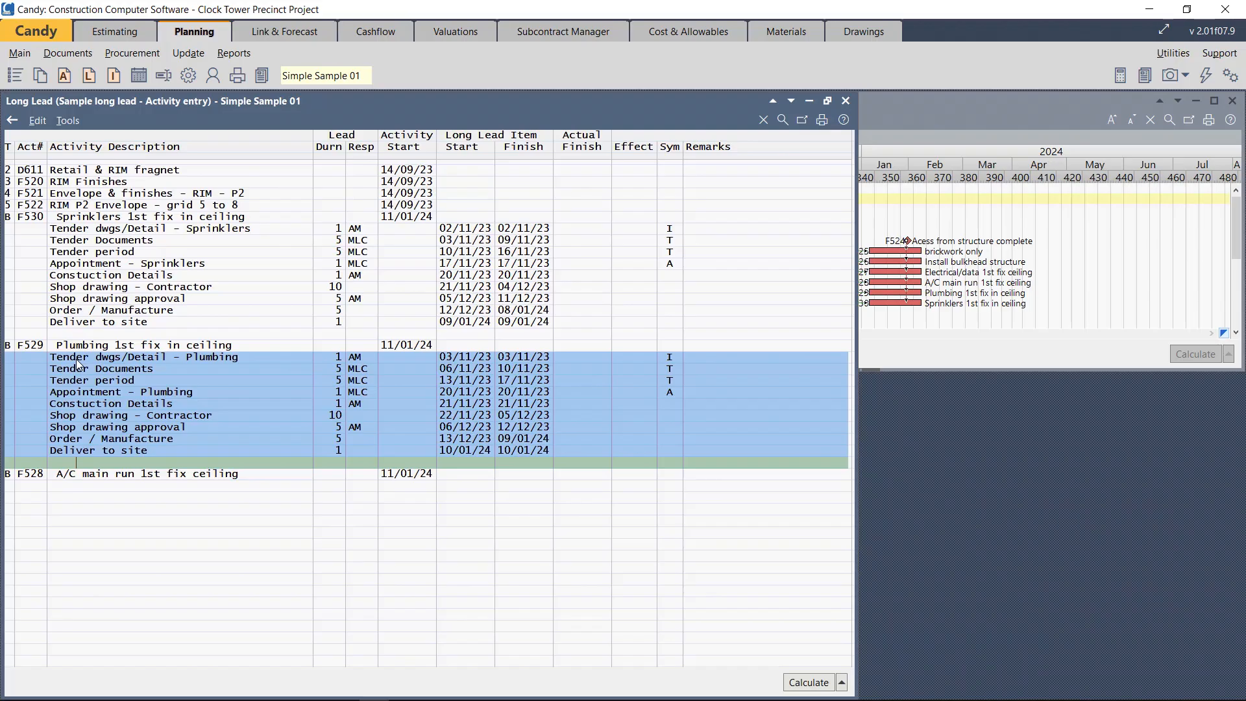
pyautogui.hotkey('ctrl', 'c')
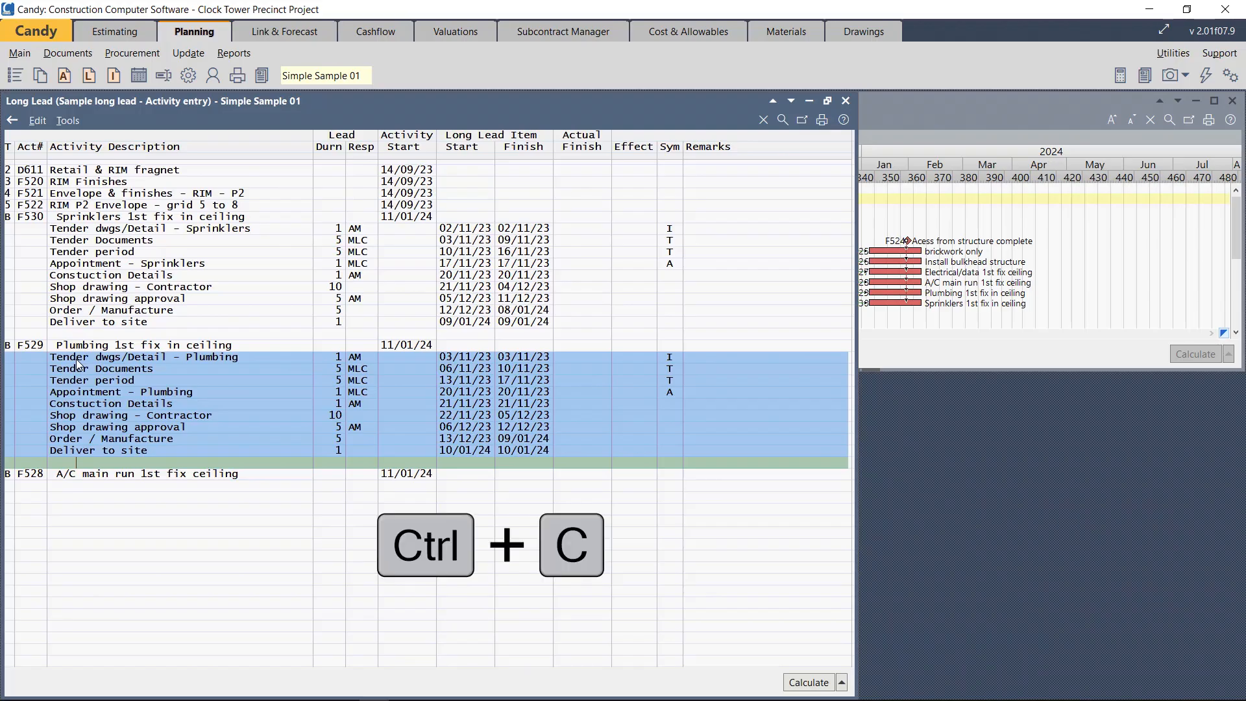
pyautogui.hotkey('ctrl', 'c')
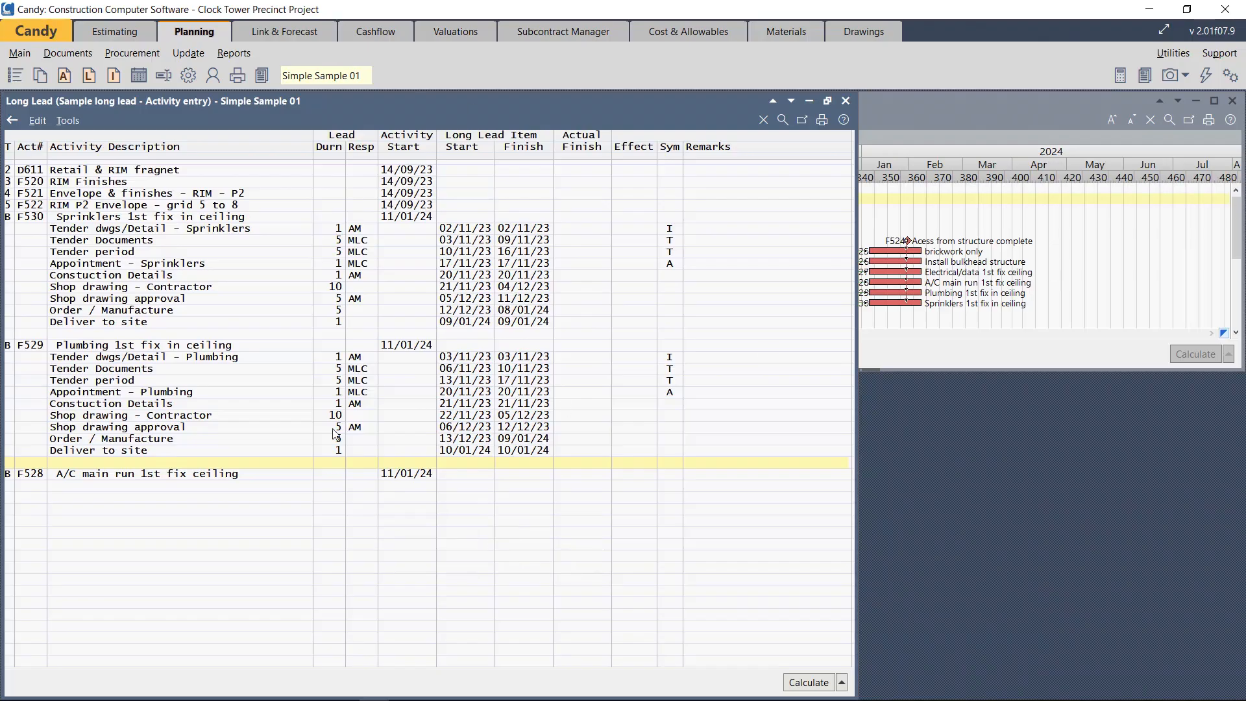
pyautogui.click(58, 488)
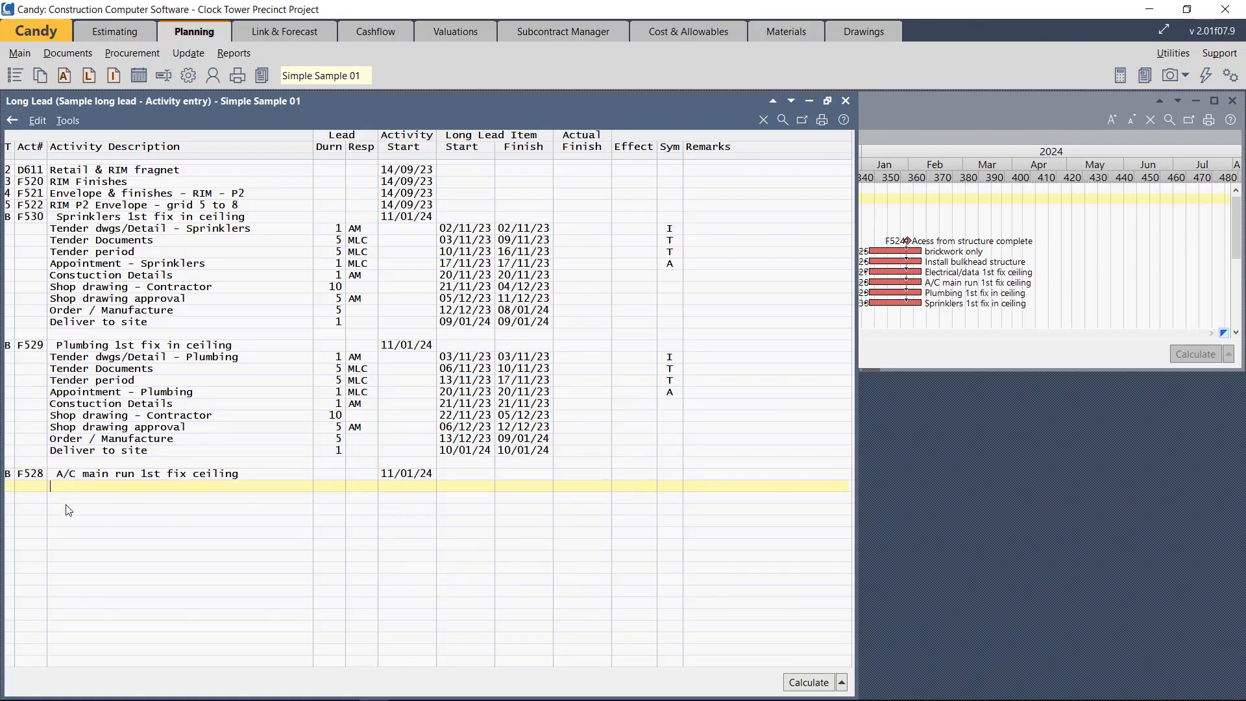
pyautogui.hotkey('ctrl', 'v')
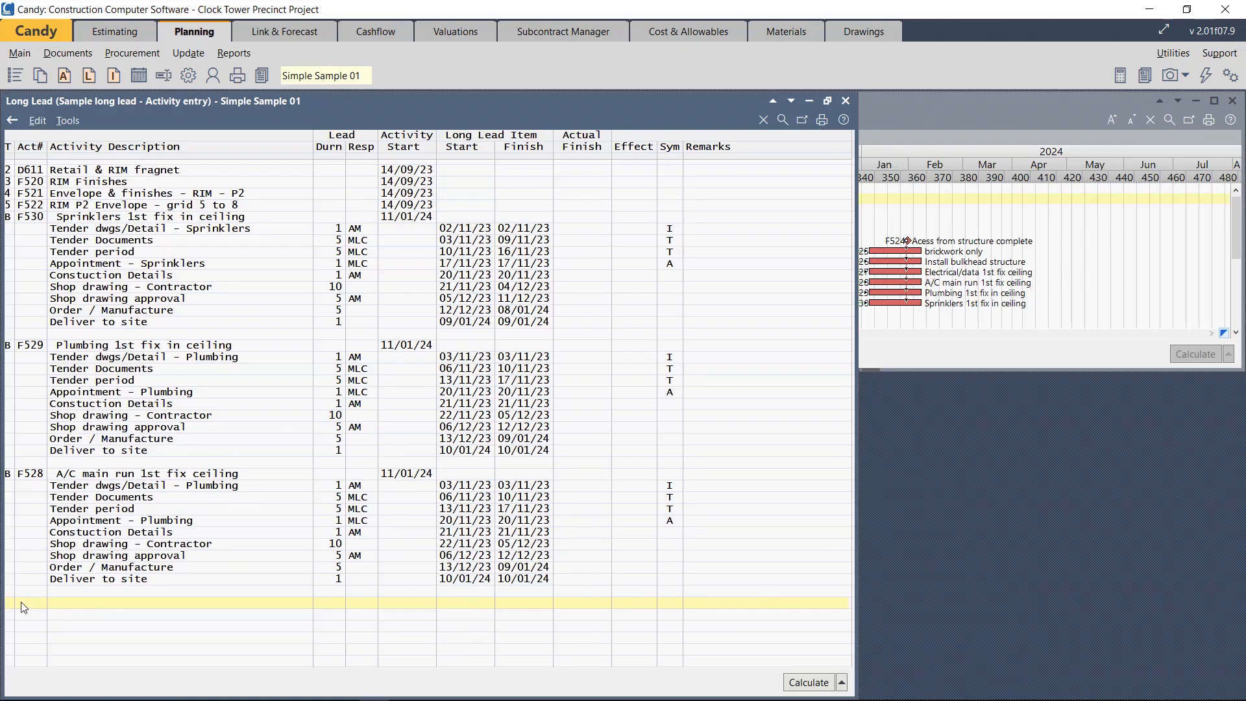
# Add activity F527, Electrical/data 1st fix ceiling, below the A/C items and paste the copied long lead lines beneath it.
pyautogui.write('F527')
pyautogui.press('Return')
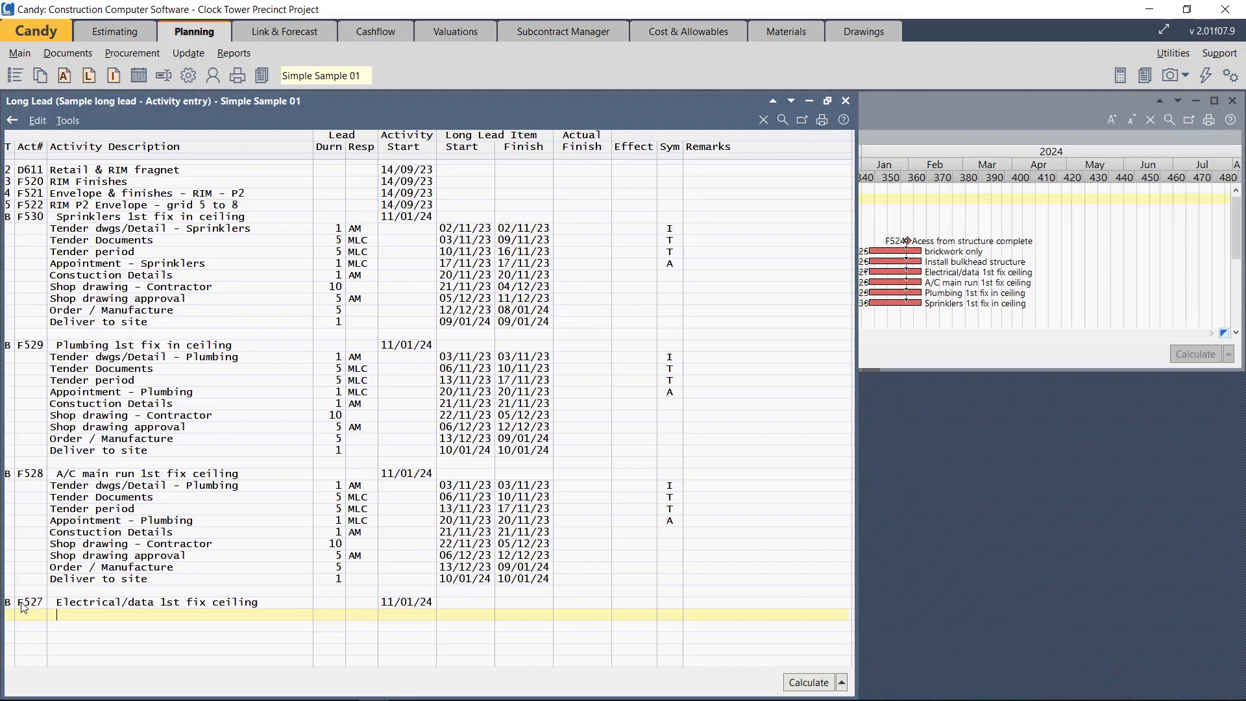
pyautogui.press('Down')
pyautogui.press('Down')
pyautogui.press('Down')
pyautogui.press('Down')
pyautogui.press('Down')
pyautogui.press('Down')
pyautogui.press('Down')
pyautogui.press('Down')
pyautogui.press('Down')
pyautogui.press('Down')
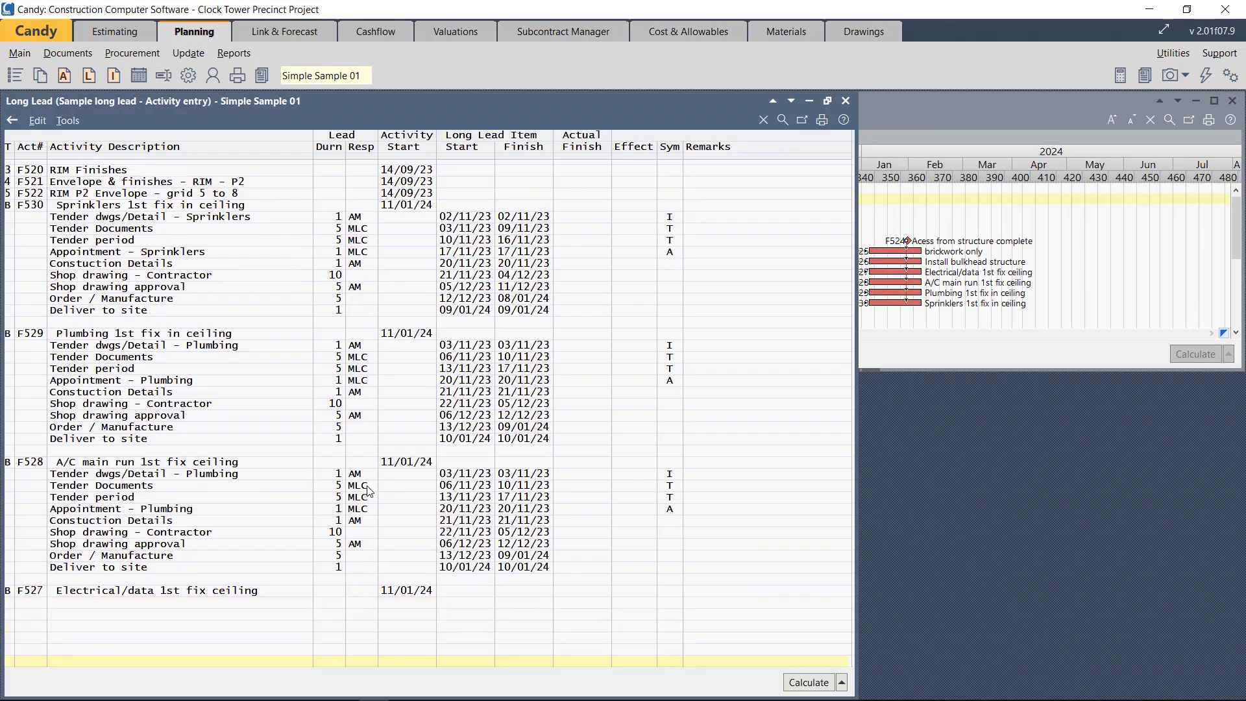
pyautogui.press('Down')
pyautogui.press('Down')
pyautogui.press('Down')
pyautogui.press('Down')
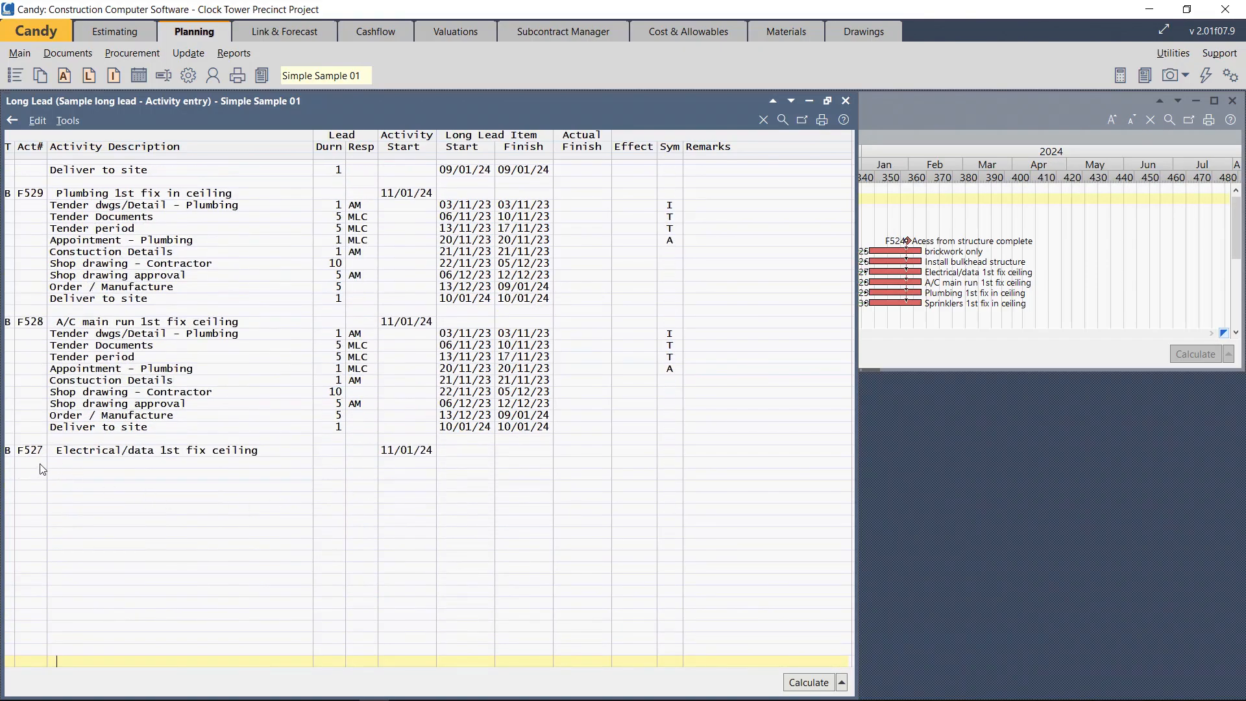
pyautogui.click(56, 463)
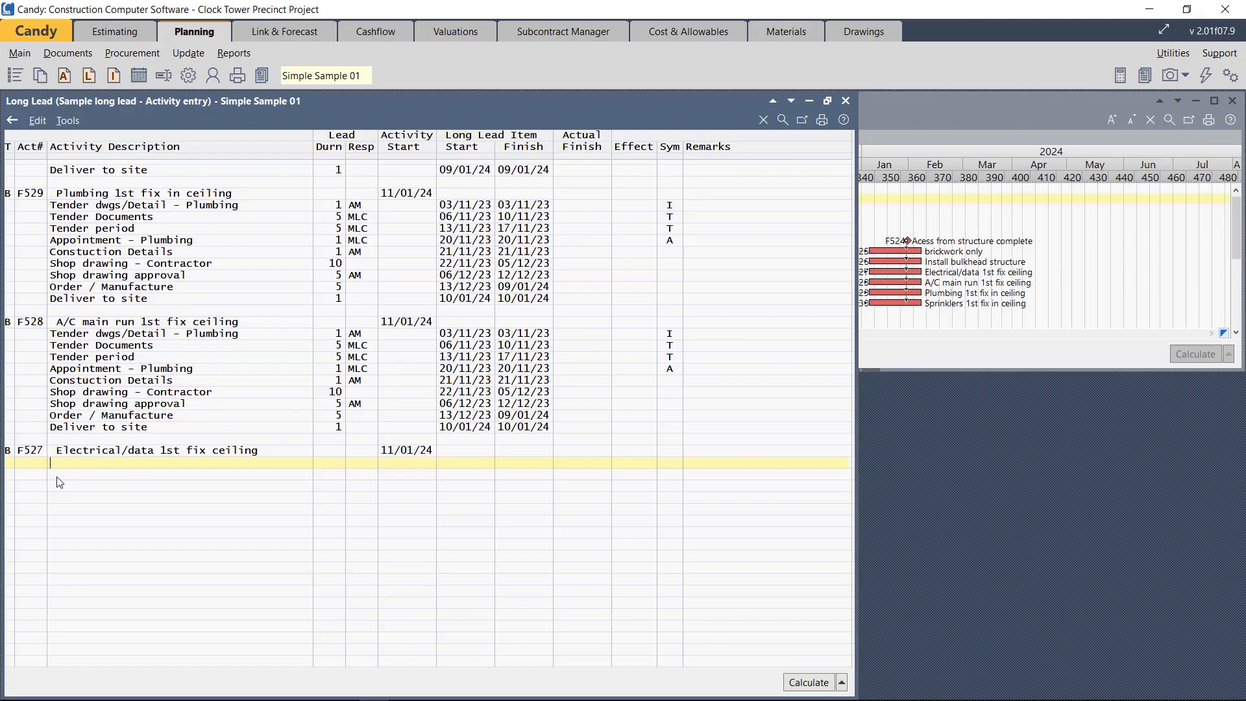
pyautogui.hotkey('ctrl', 'v')
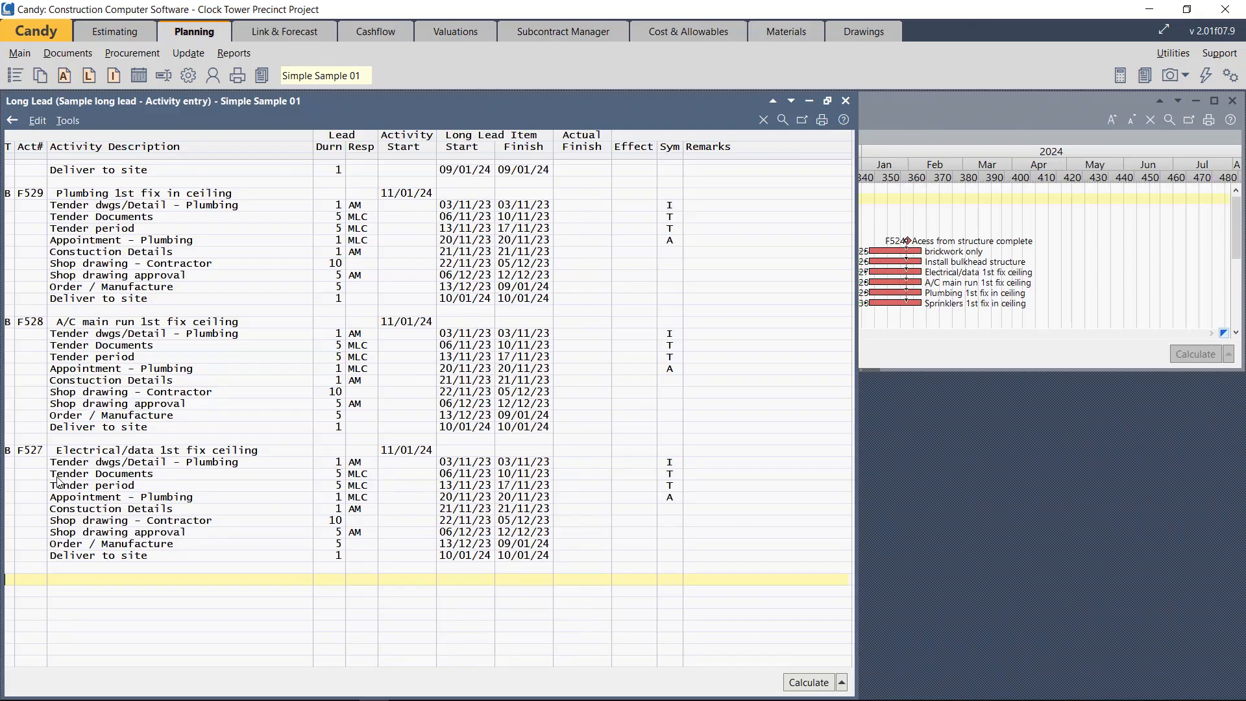
pyautogui.hotkey('ctrl', 'r')
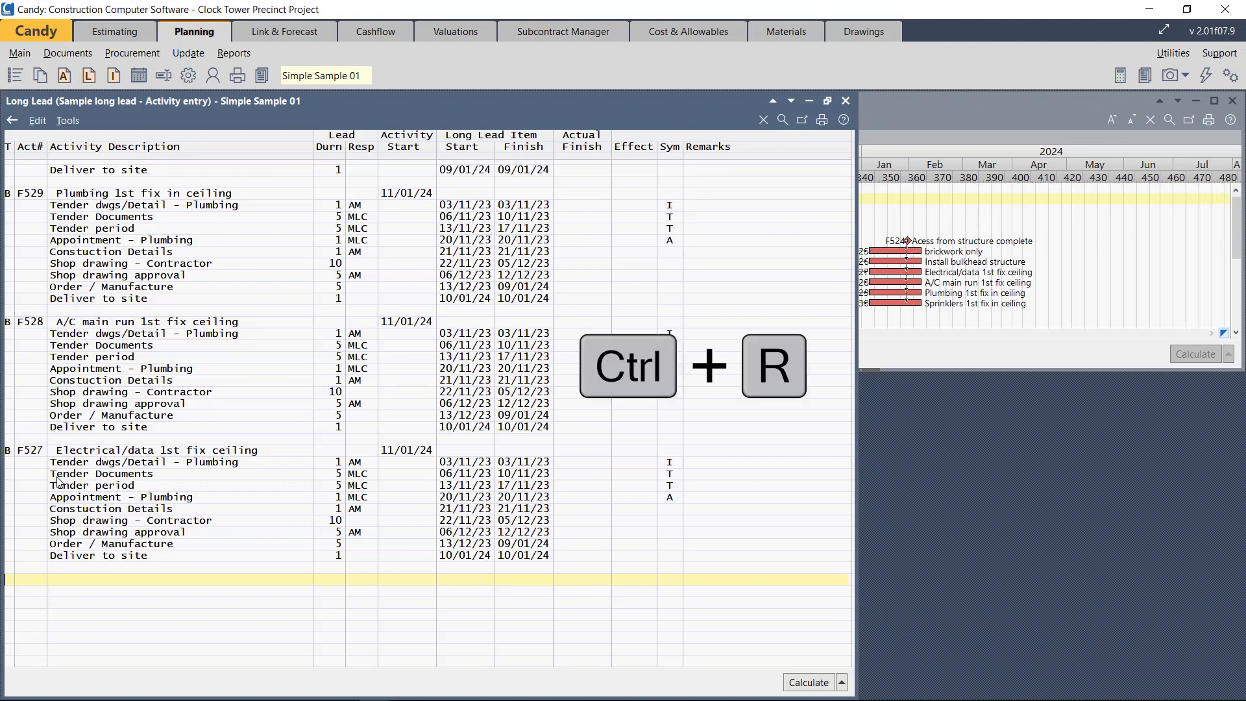
pyautogui.hotkey('ctrl', 'd')
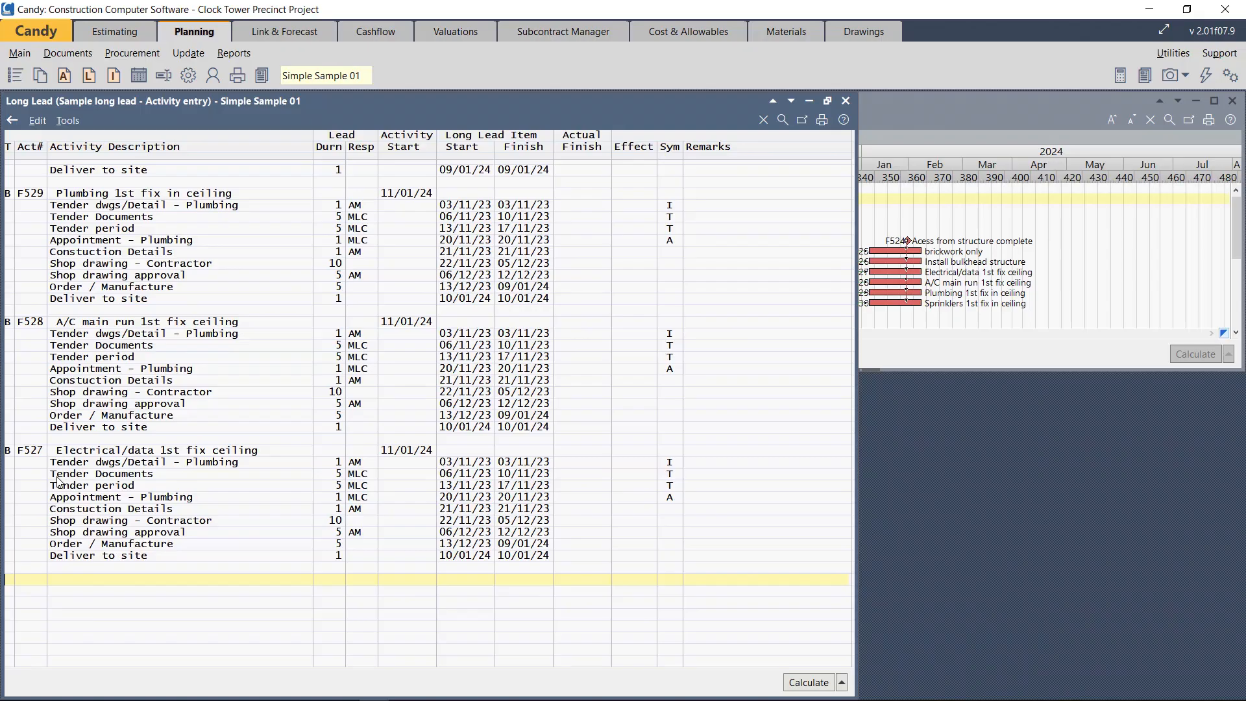
pyautogui.hotkey('ctrl', 'c')
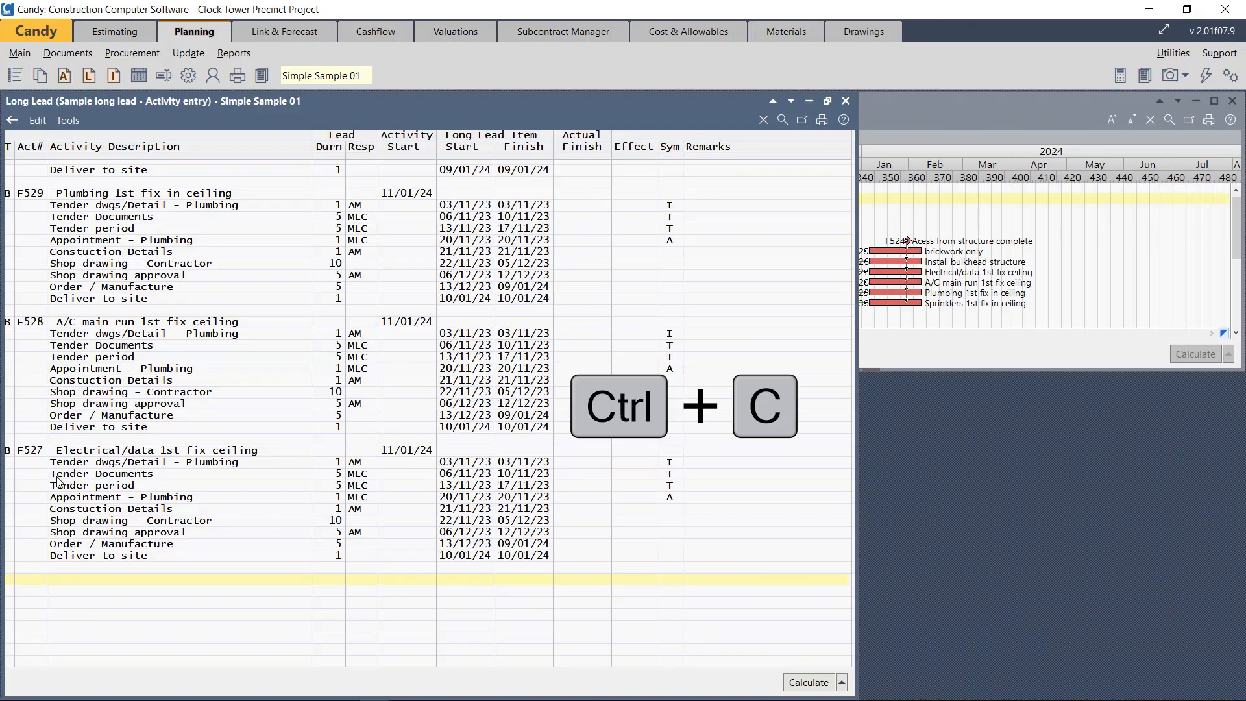
pyautogui.hotkey('ctrl', 'v')
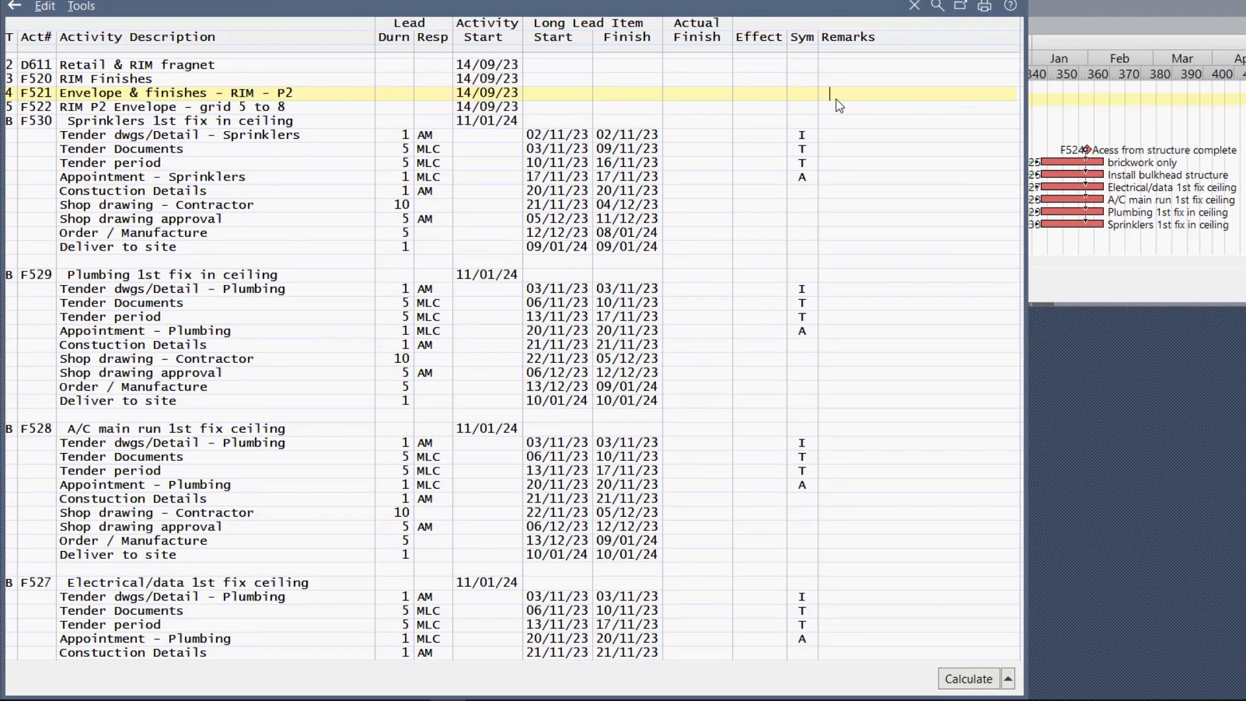
# Collapse the long lead items beneath F529, Plumbing 1st fix in ceiling, and expand them again.
pyautogui.click(837, 97)
pyautogui.click(196, 125)
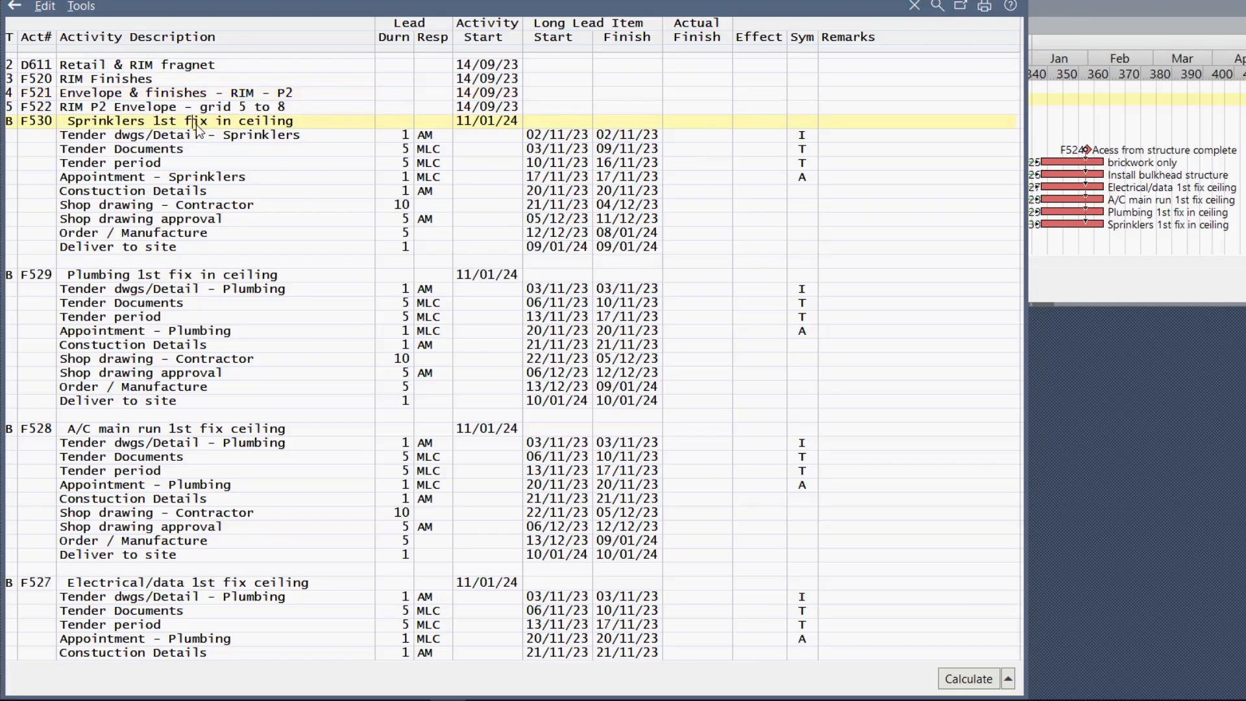
pyautogui.click(219, 279)
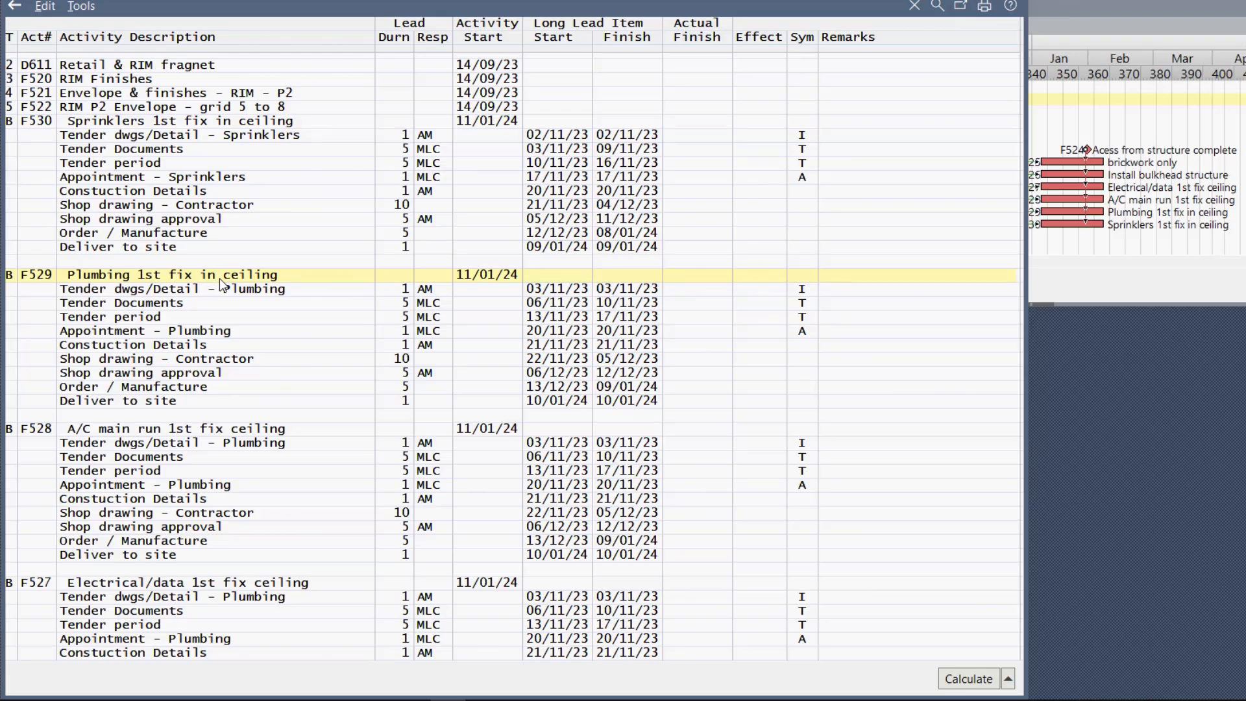
pyautogui.press('ctrl')
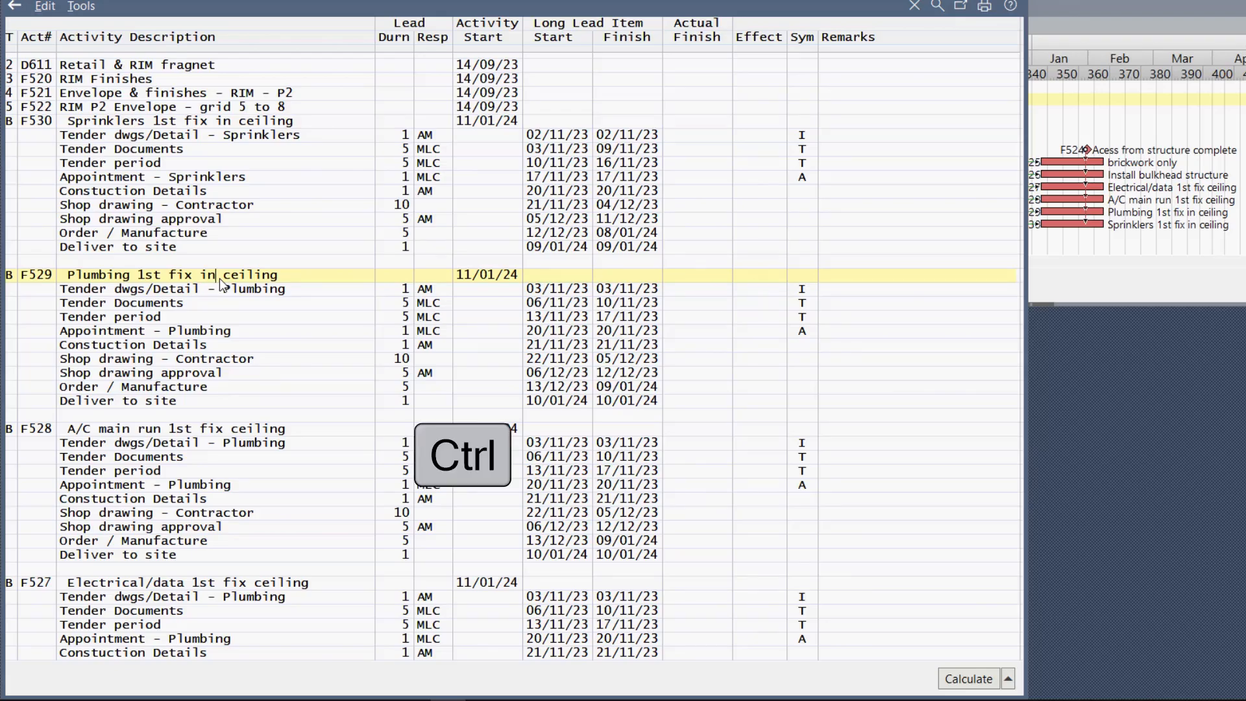
pyautogui.hotkey('ctrl', 'Up')
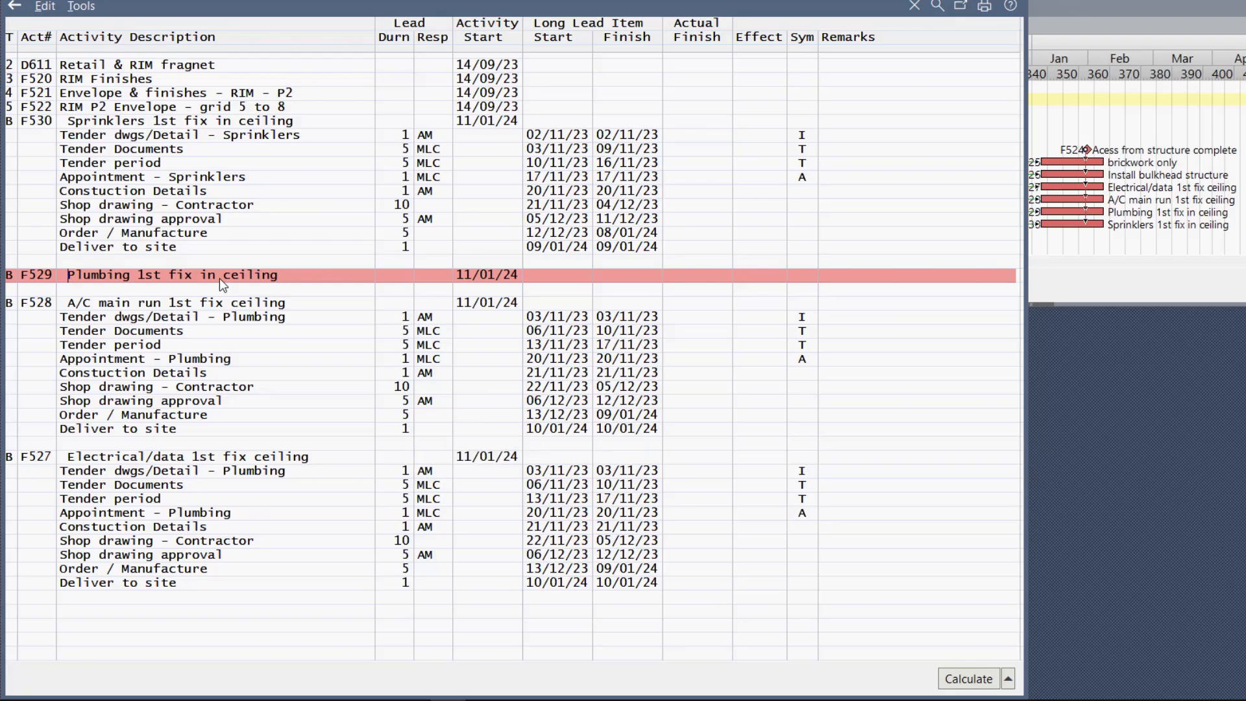
pyautogui.hotkey('ctrl', 'Down')
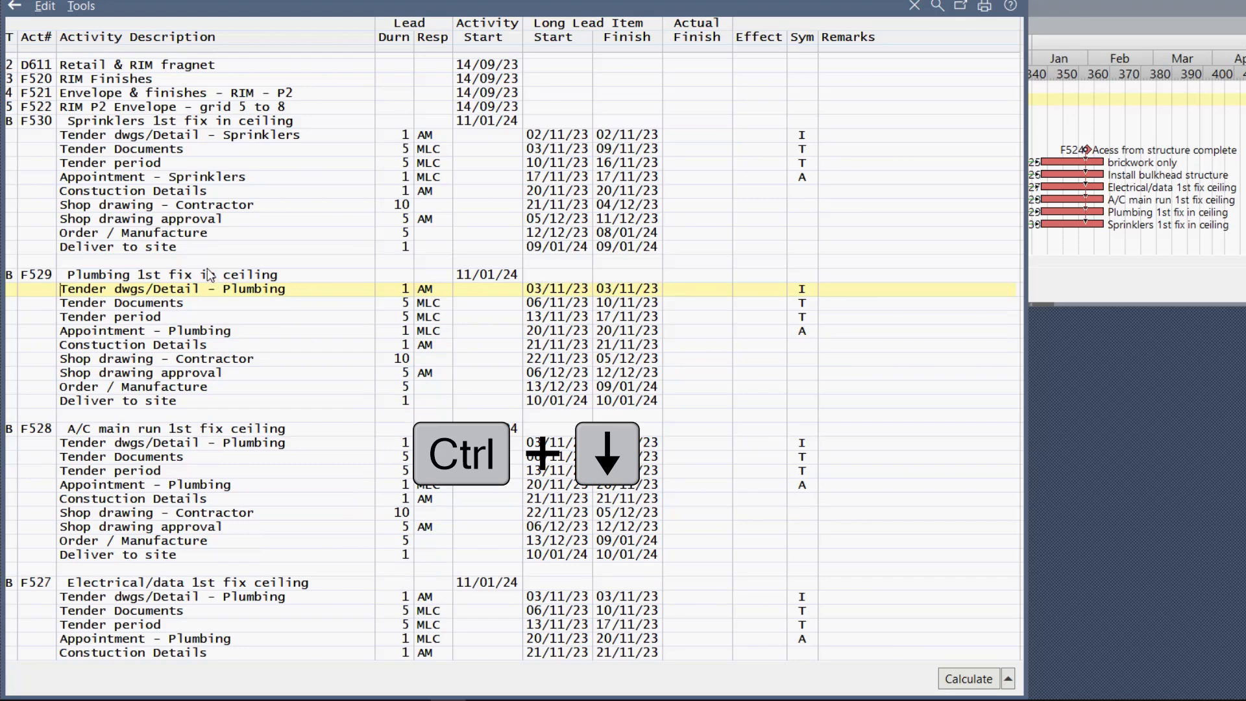
# Collapse the section beneath D611, Retail & RIM fragnet, and expand it level by level down to the sprinklers items.
pyautogui.click(119, 66)
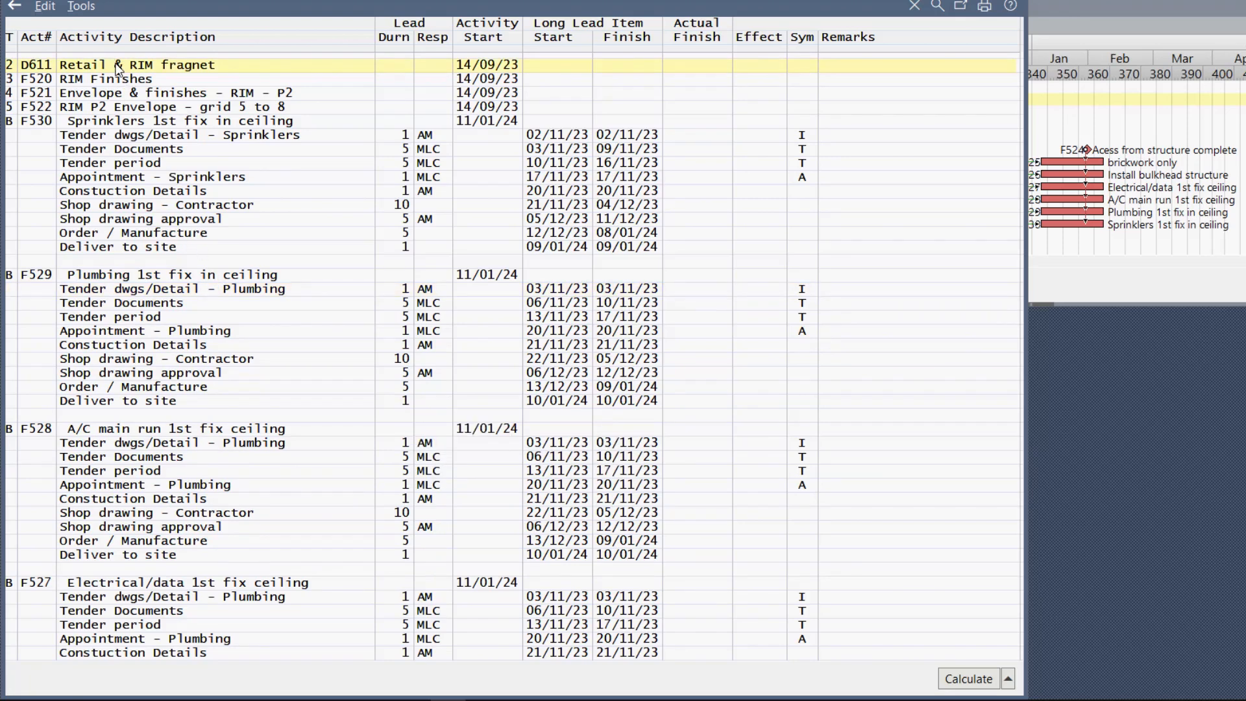
pyautogui.hotkey('ctrl', 'Up')
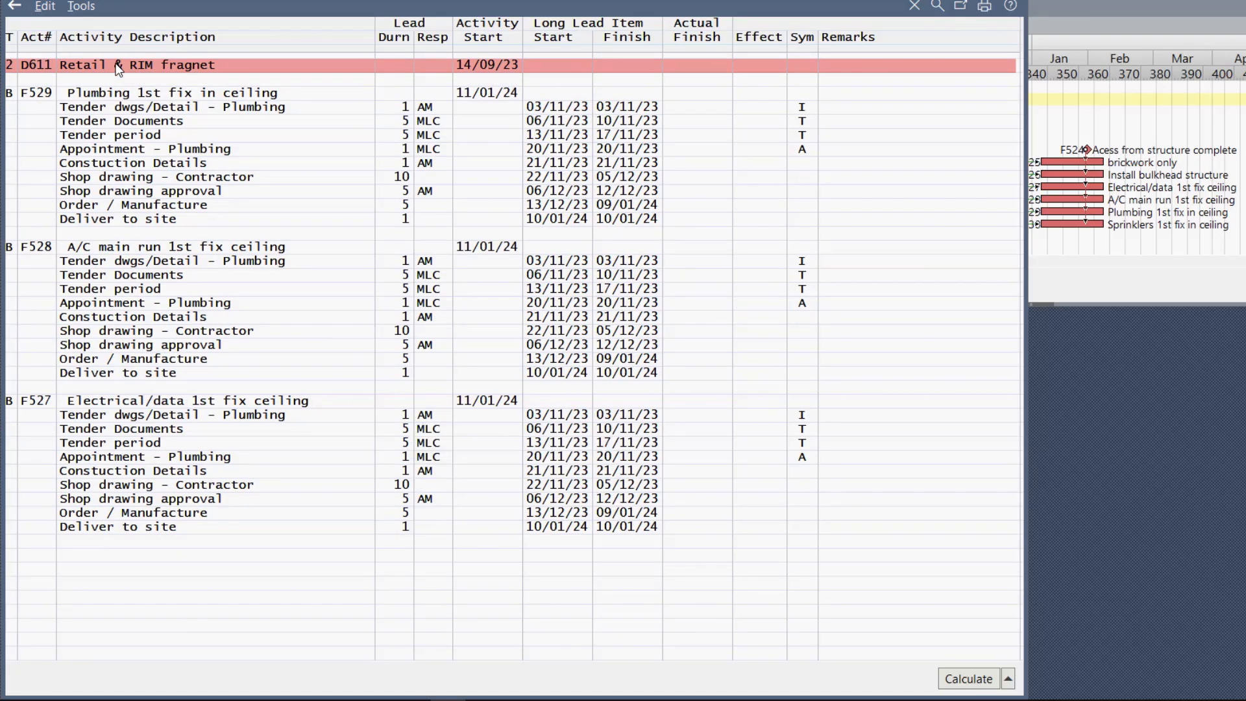
pyautogui.hotkey('ctrl', 'Down')
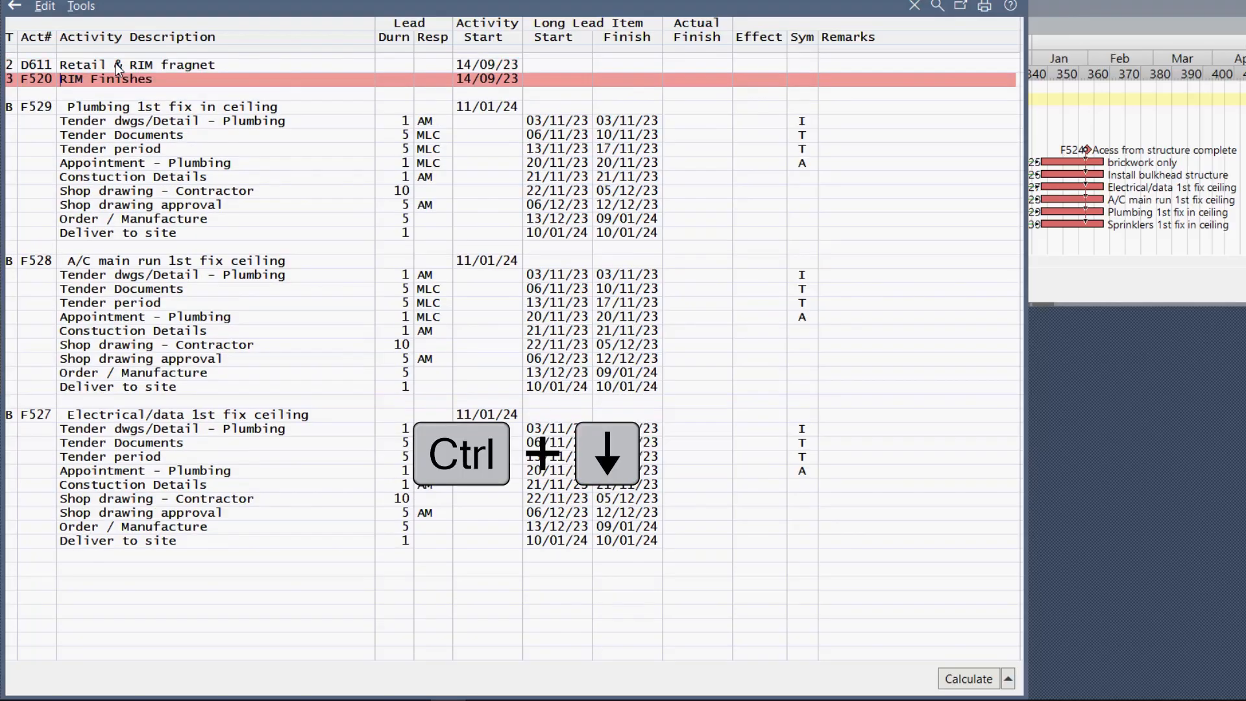
pyautogui.hotkey('ctrl', 'Down')
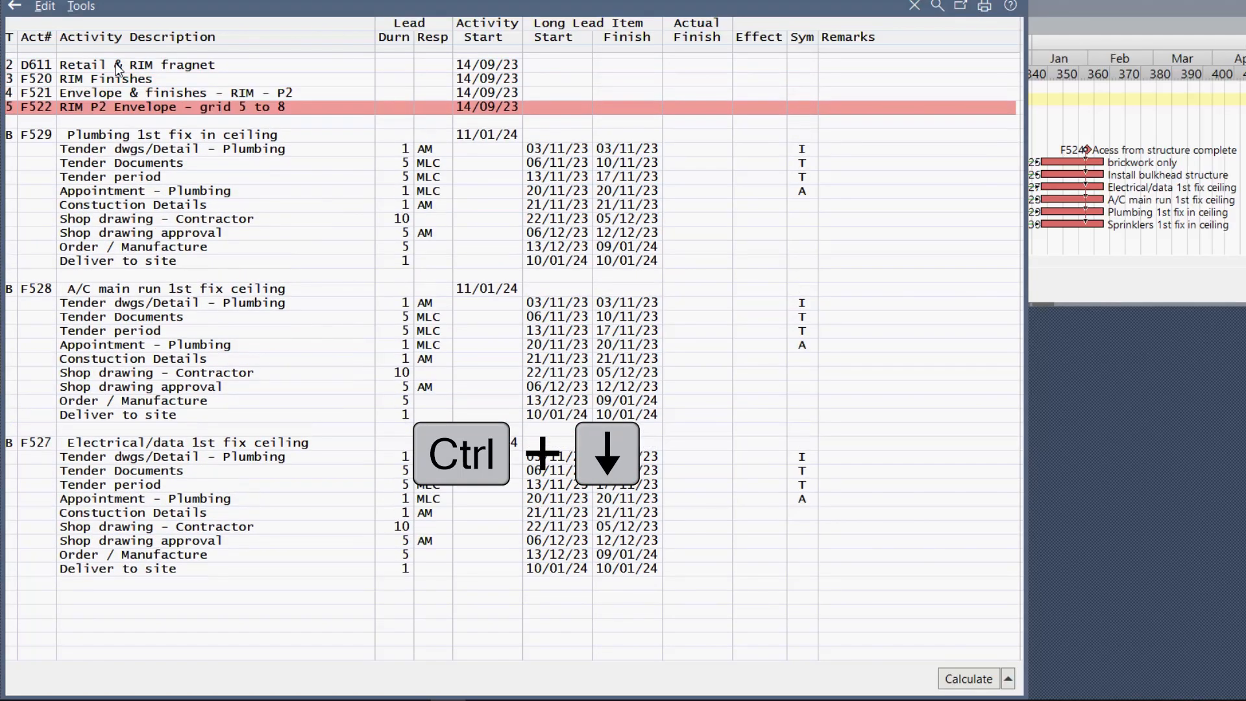
pyautogui.hotkey('ctrl', 'Down')
pyautogui.hotkey('ctrl', 'Down')
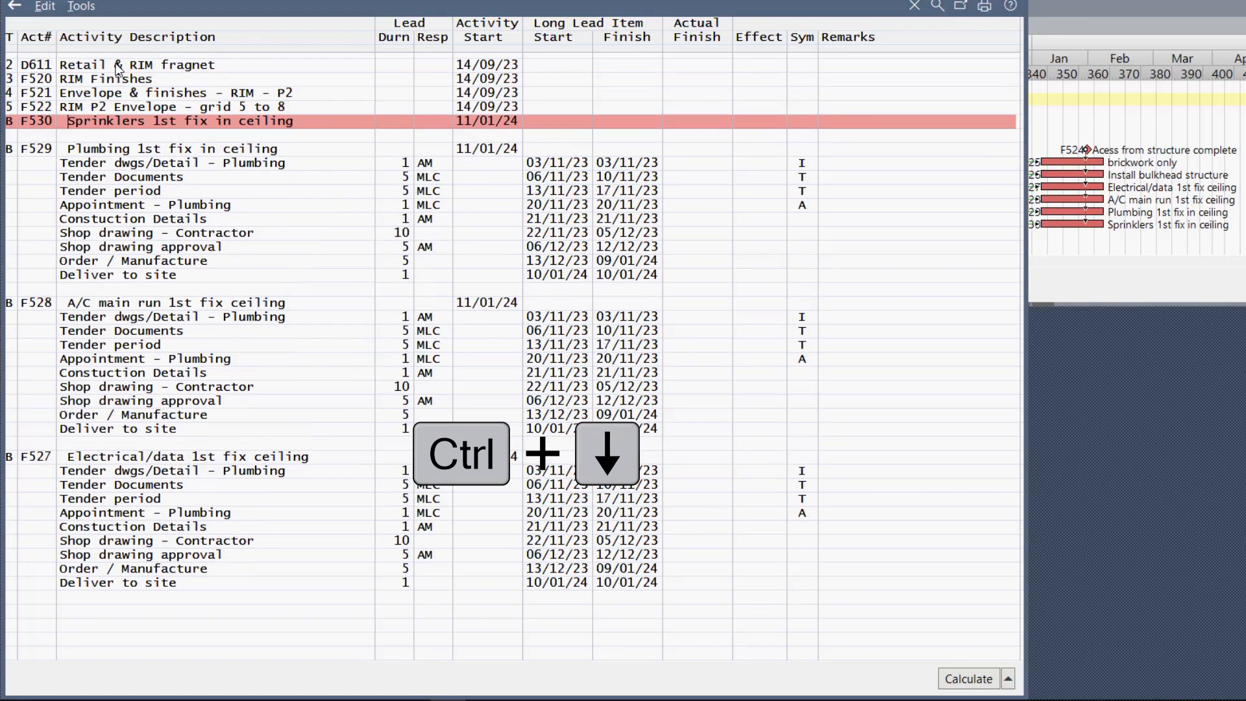
pyautogui.hotkey('ctrl', 'Down')
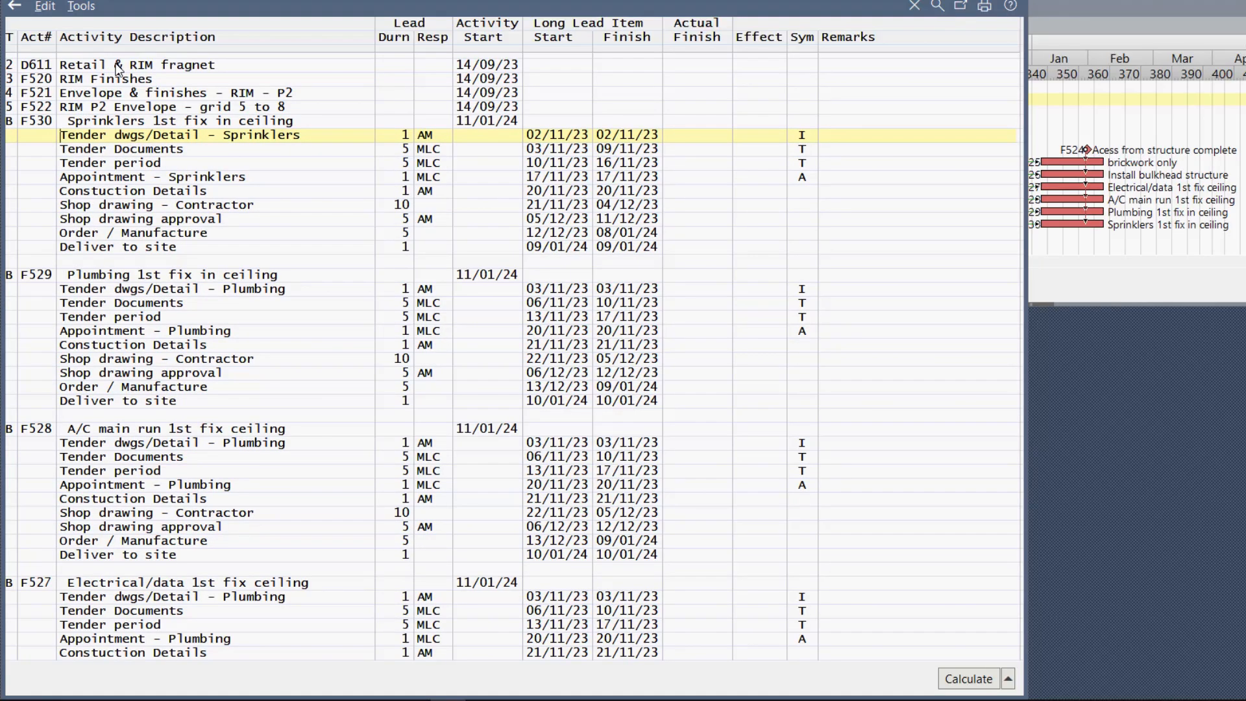
# Collapse everything beneath D611, Retail & RIM fragnet, and expand all levels again at once.
pyautogui.click(117, 65)
pyautogui.hotkey('ctrl', 'shift', 'space')
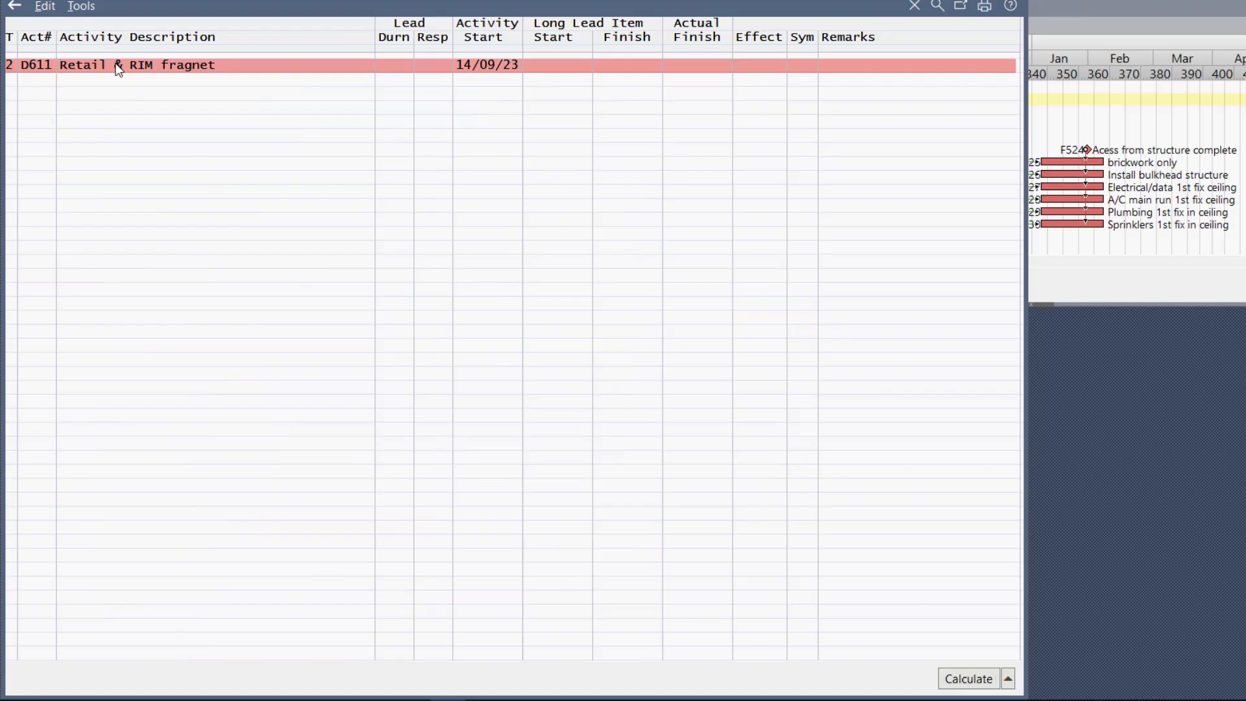
pyautogui.hotkey('ctrl', 'space')
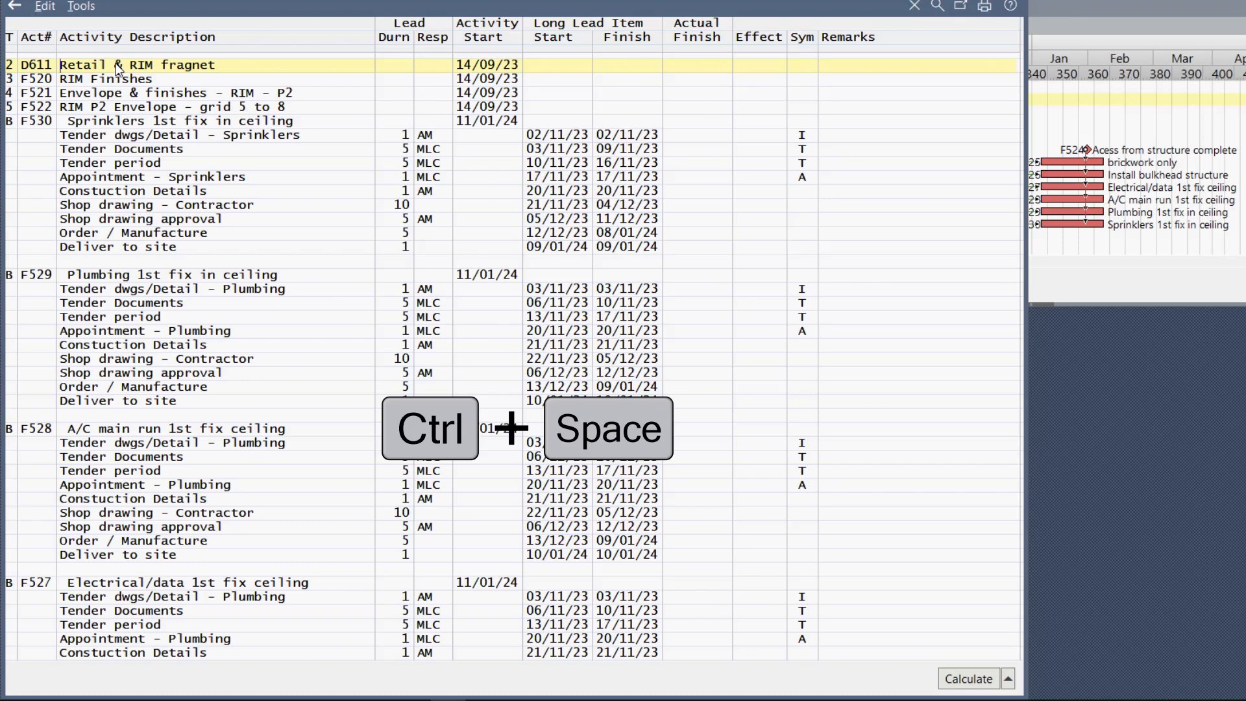
# Collapse the long lead items beneath activities F530, F529, F528 and F527 so only the activity lines are listed.
pyautogui.click(126, 121)
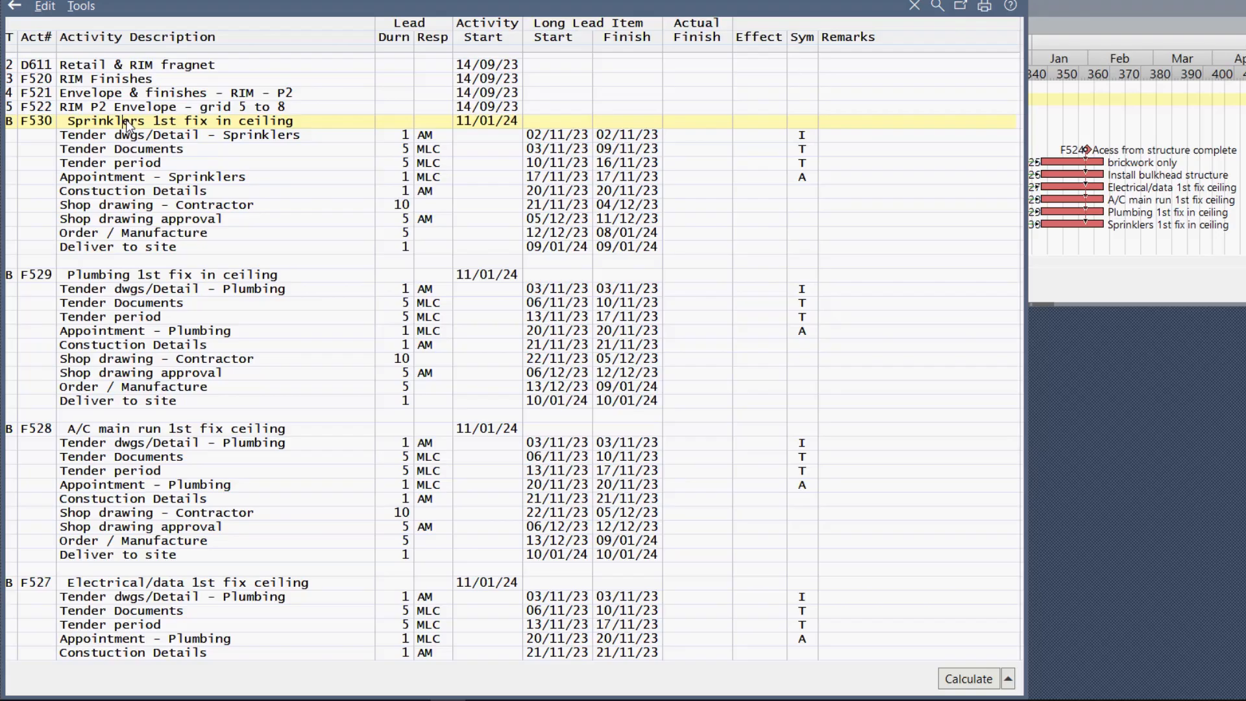
pyautogui.doubleClick(126, 120)
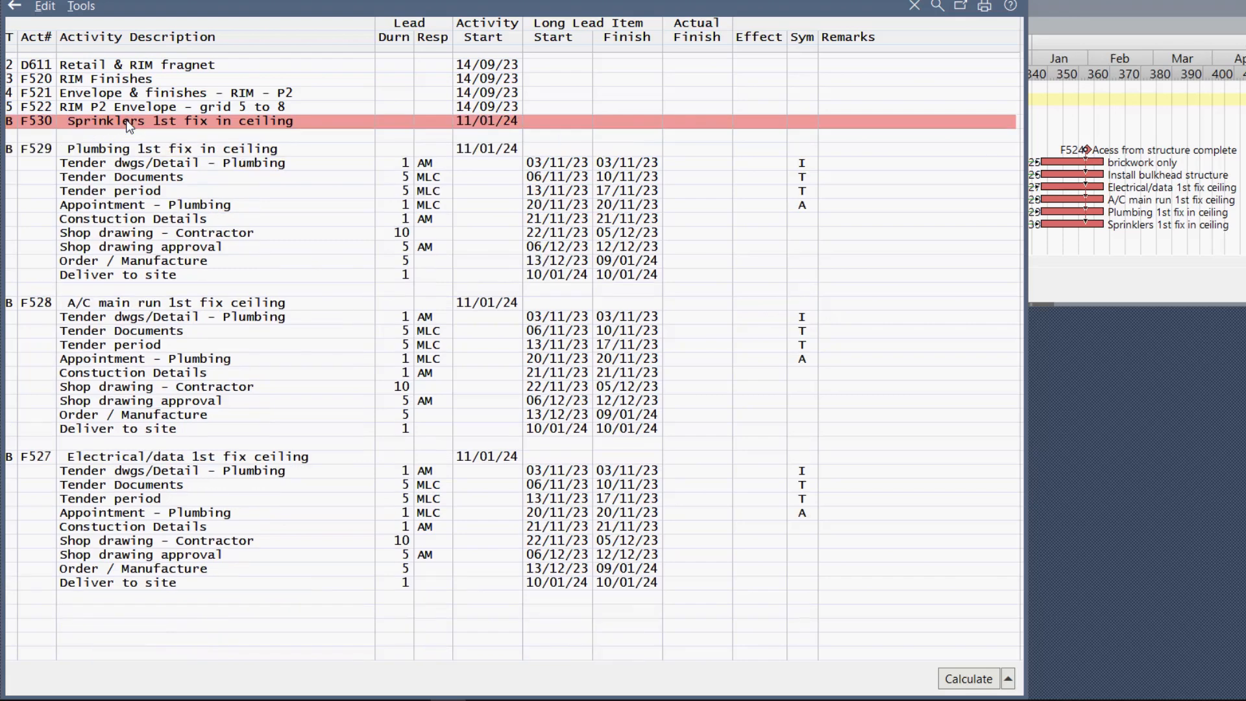
pyautogui.click(119, 153)
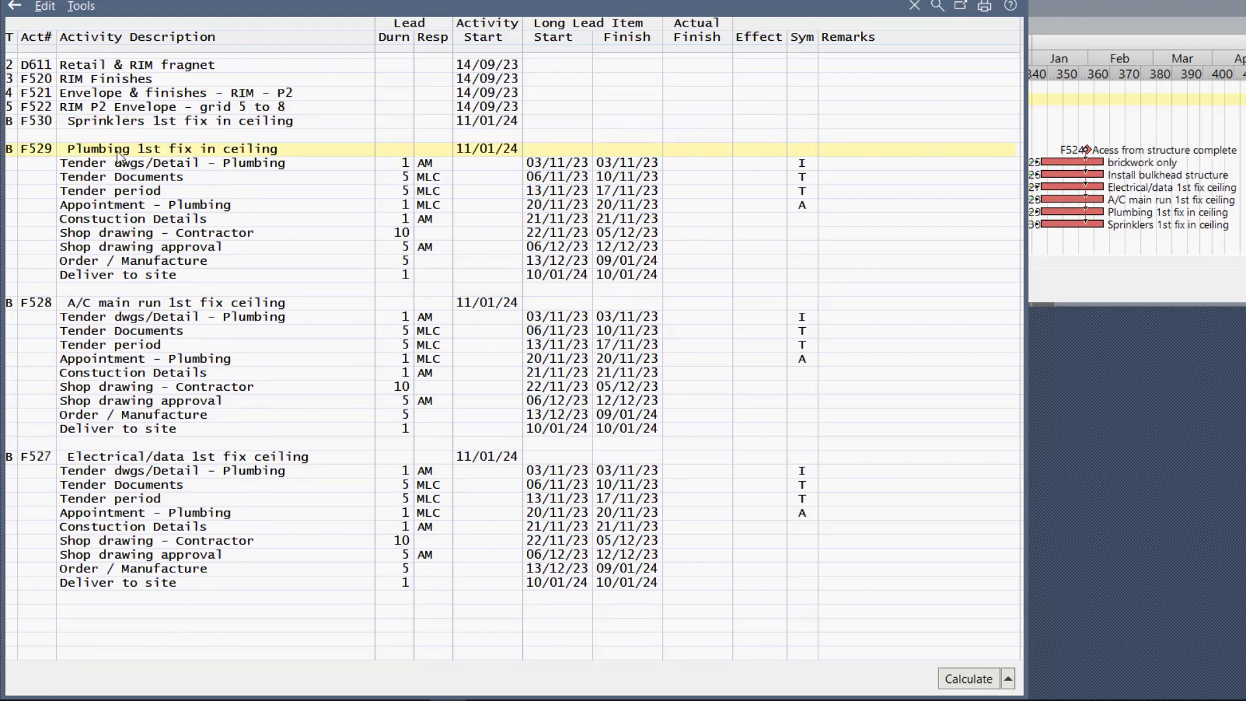
pyautogui.doubleClick(121, 156)
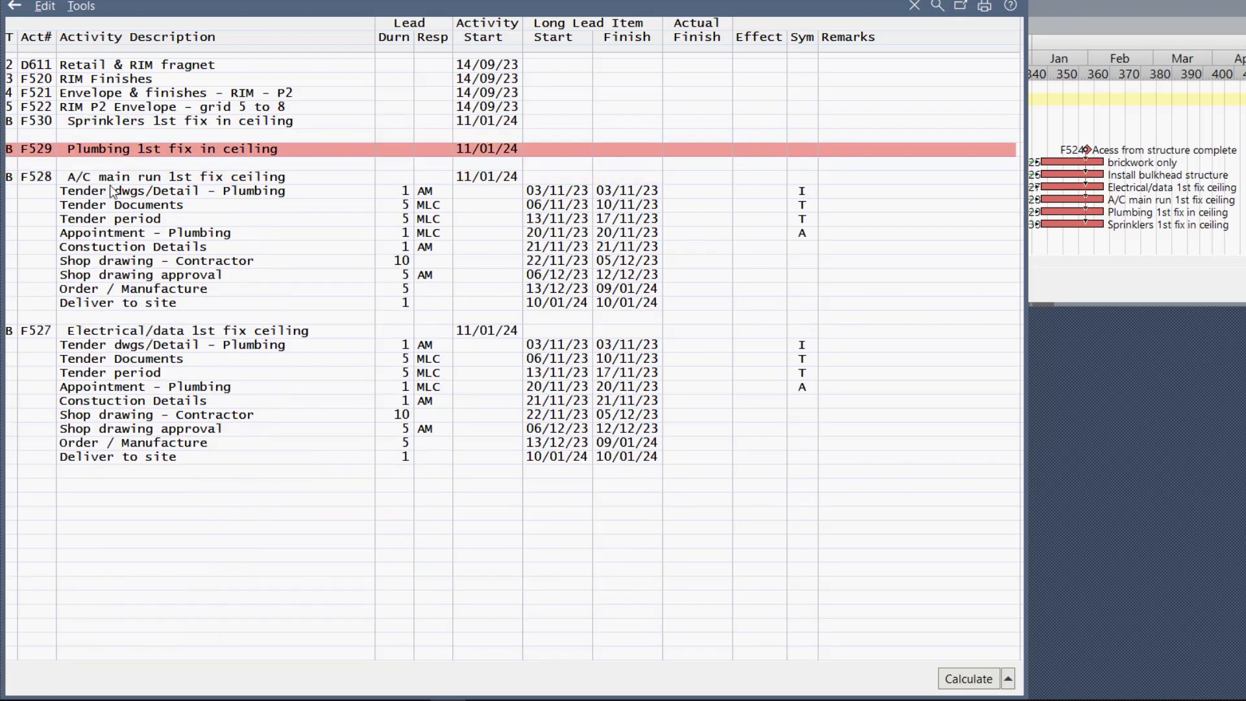
pyautogui.click(112, 181)
pyautogui.doubleClick(115, 182)
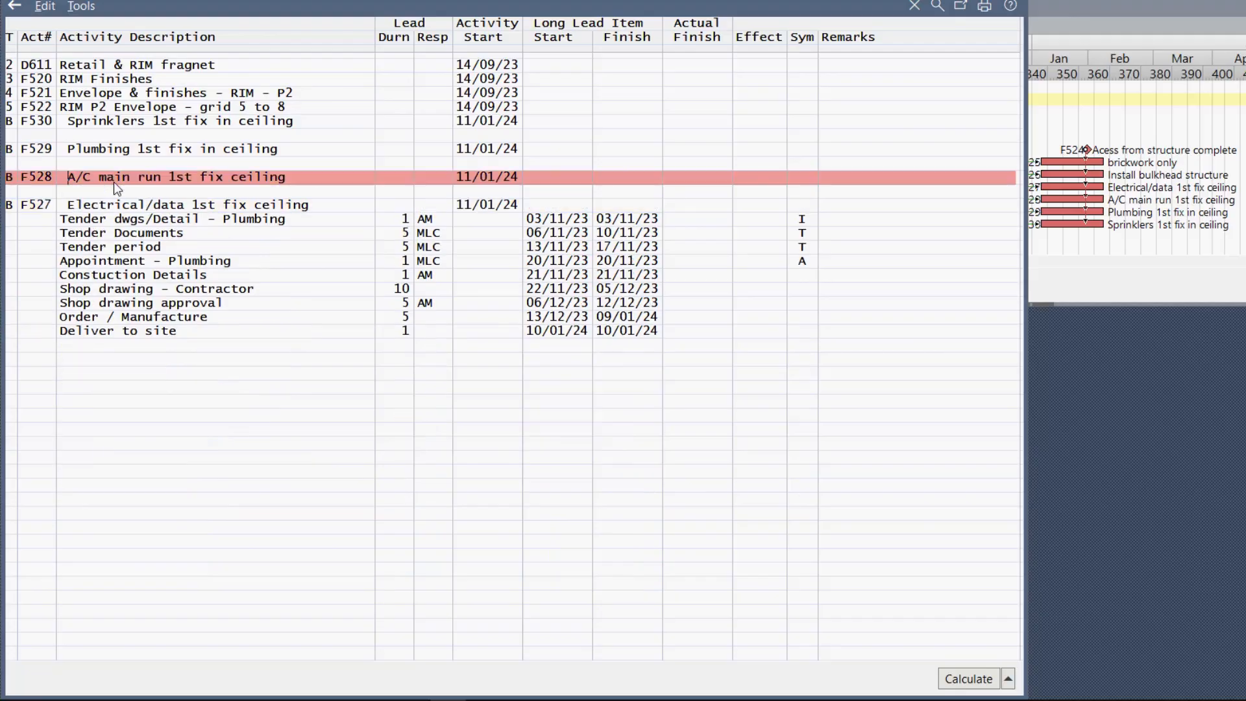
pyautogui.click(157, 210)
pyautogui.doubleClick(157, 209)
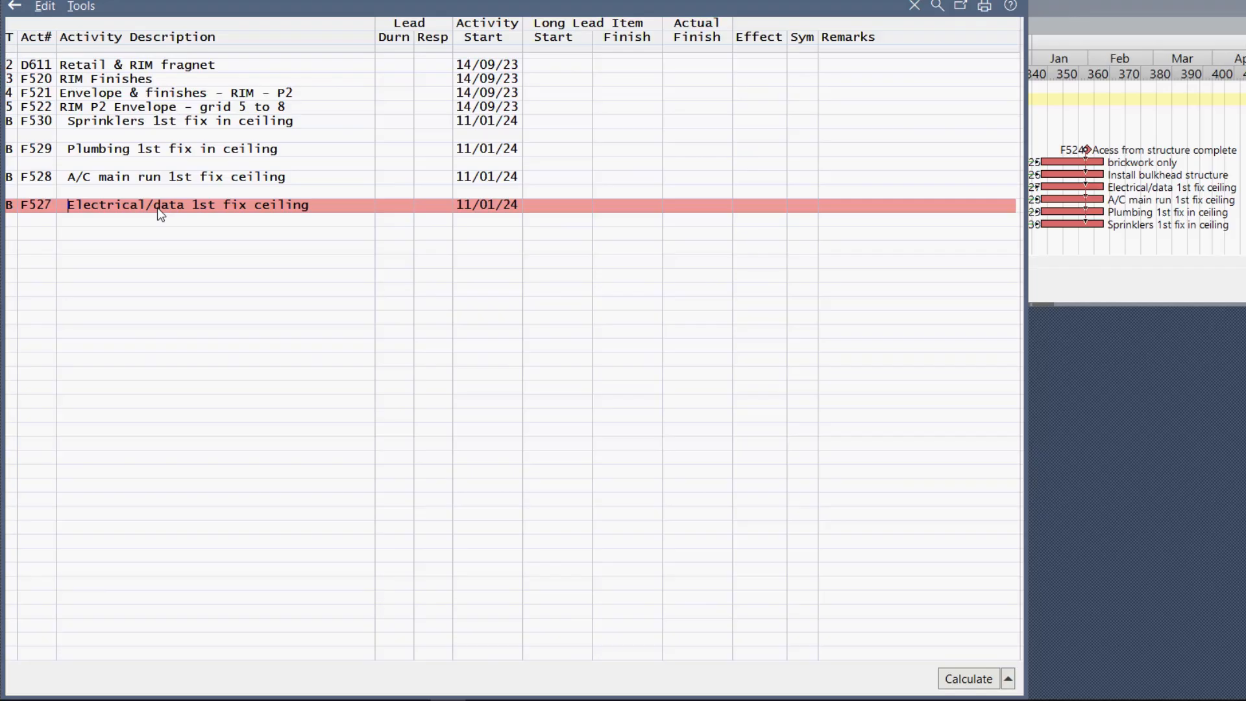
# Move activity F527, Electrical/data 1st fix ceiling, up to directly beneath F522, ahead of the sprinklers activity.
pyautogui.hotkey('ctrl', 'Left')
pyautogui.hotkey('ctrl', 'Left')
pyautogui.hotkey('ctrl', 'Left')
pyautogui.hotkey('ctrl', 'Left')
pyautogui.hotkey('ctrl', 'Left')
pyautogui.hotkey('ctrl', 'Left')
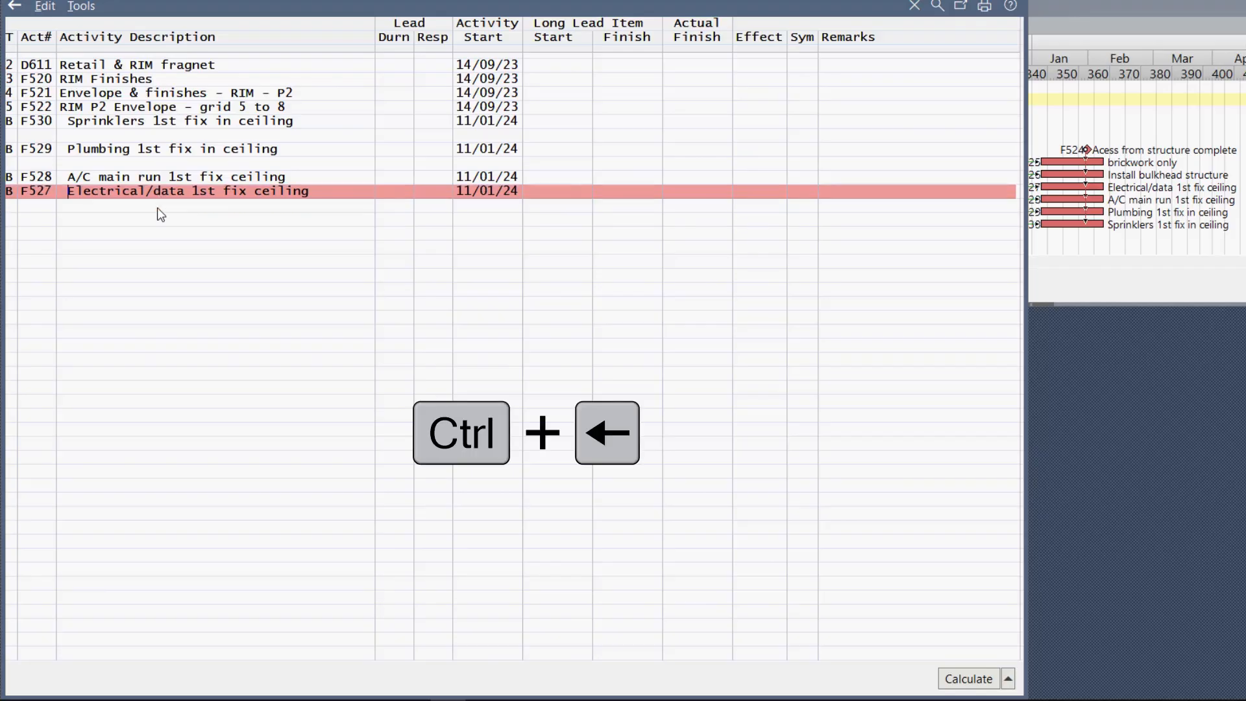
pyautogui.hotkey('ctrl', 'Left')
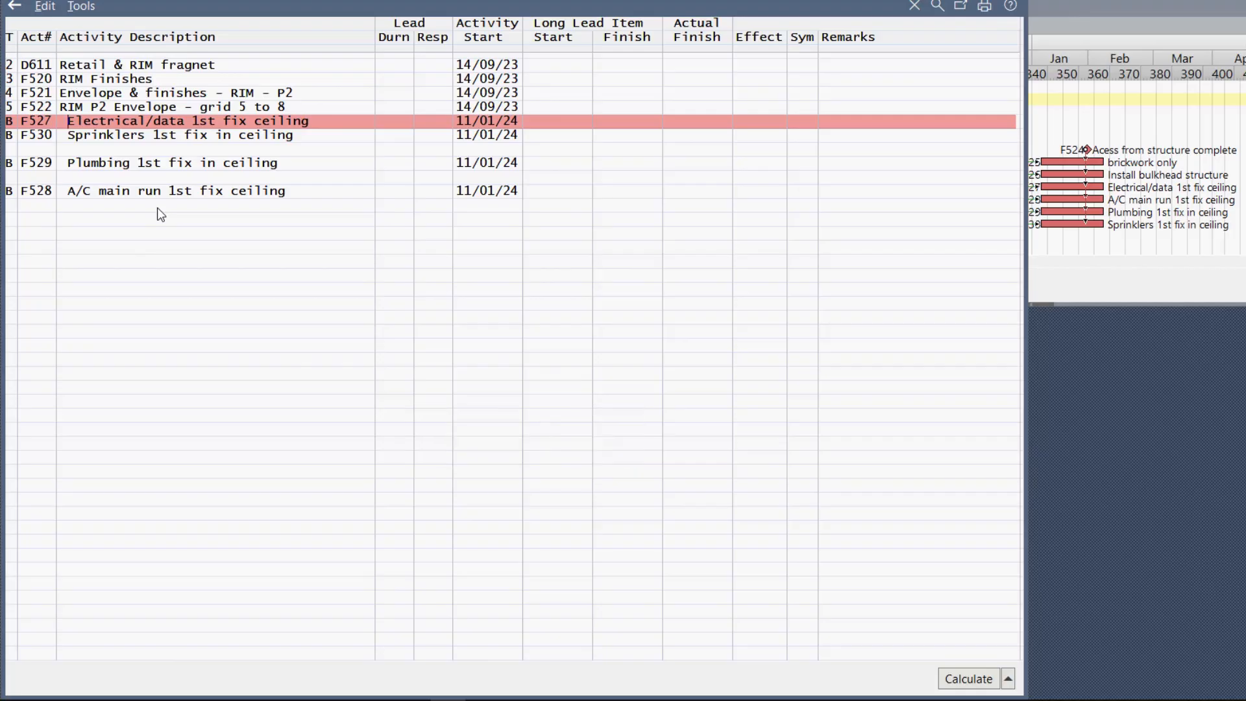
# Move activity F530, Sprinklers 1st fix in ceiling, down to the end of the list beneath F528.
pyautogui.press('Down')
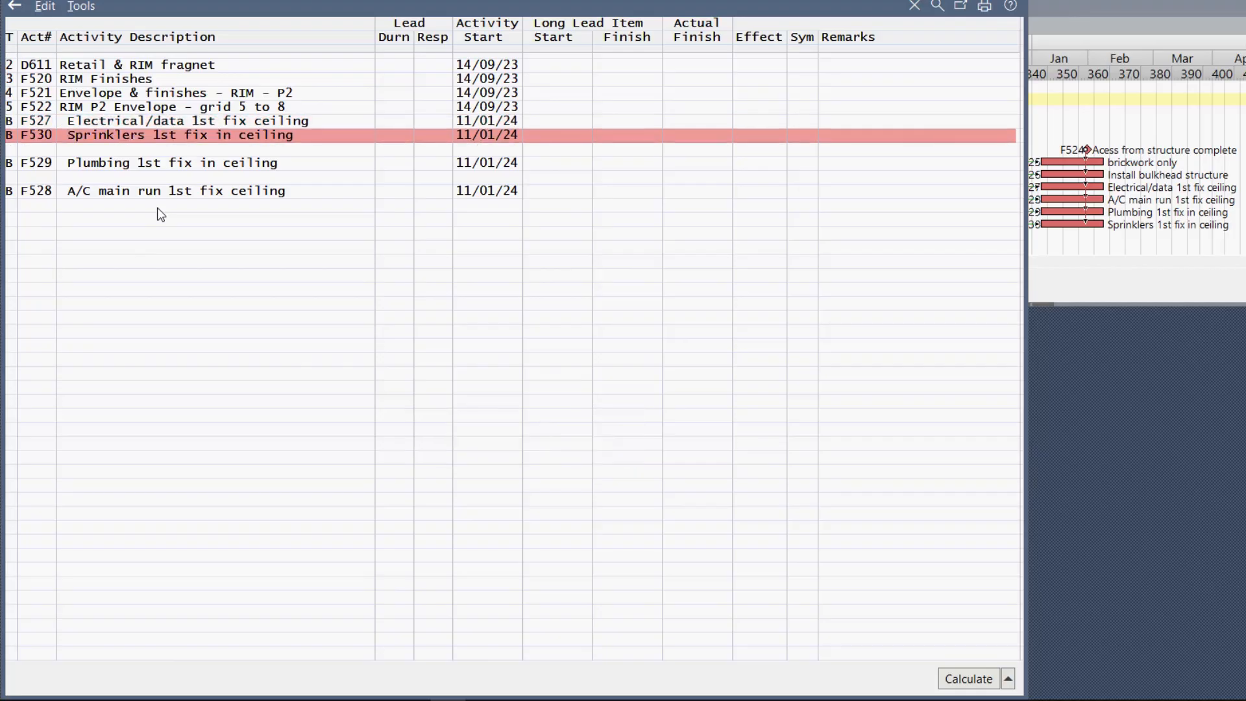
pyautogui.hotkey('ctrl', 'Right')
pyautogui.hotkey('ctrl', 'Right')
pyautogui.hotkey('ctrl', 'Right')
pyautogui.hotkey('ctrl', 'Right')
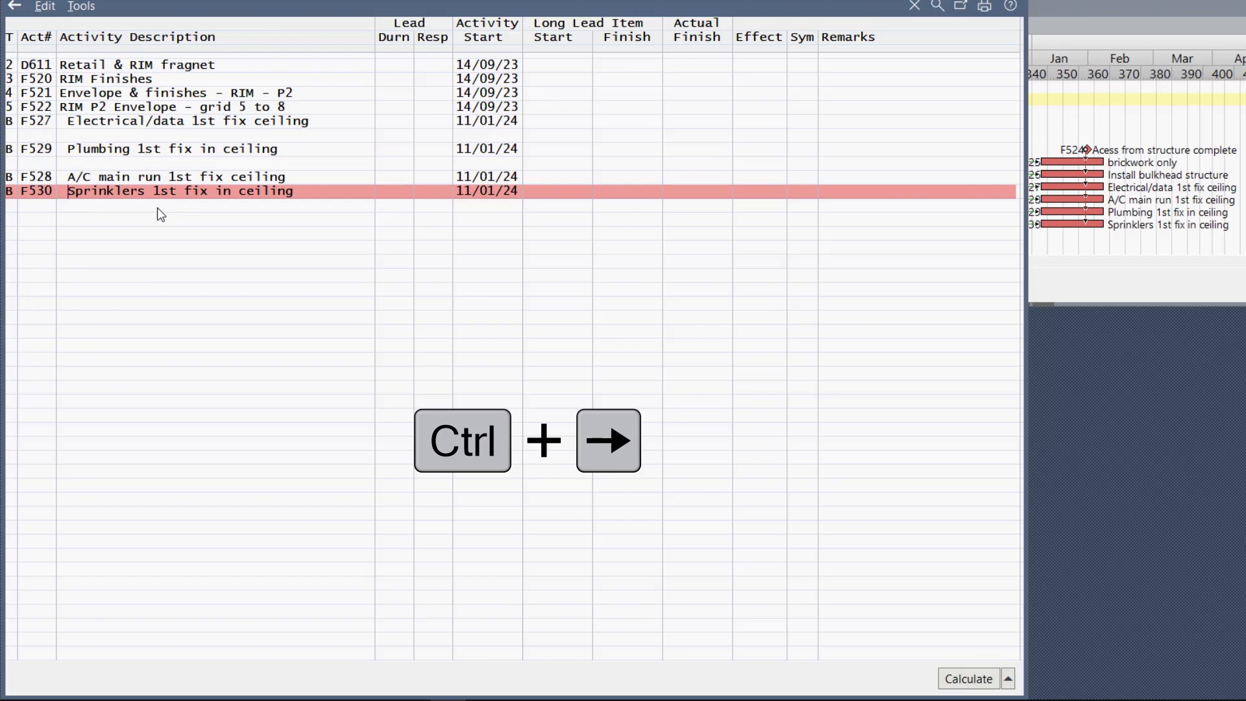
# Move activity F528, A/C main run 1st fix ceiling, up above F529, Plumbing 1st fix in ceiling.
pyautogui.press('Left')
pyautogui.press('Up')
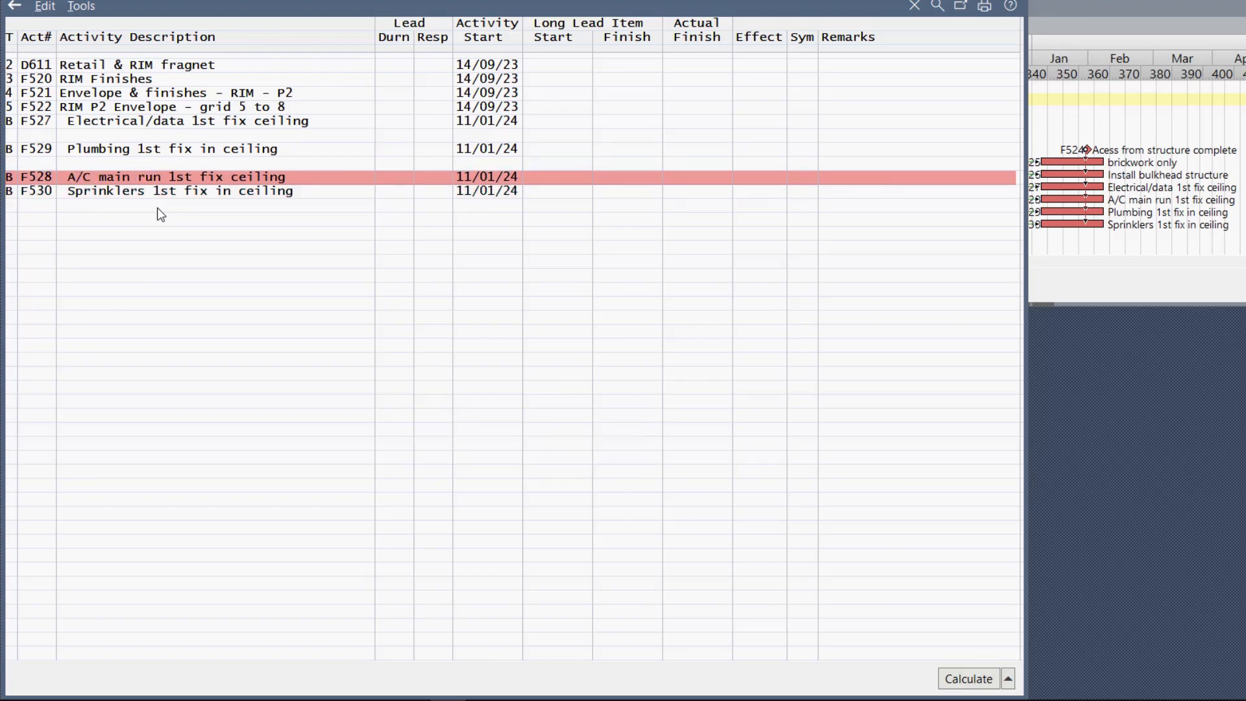
pyautogui.hotkey('ctrl', 'Left')
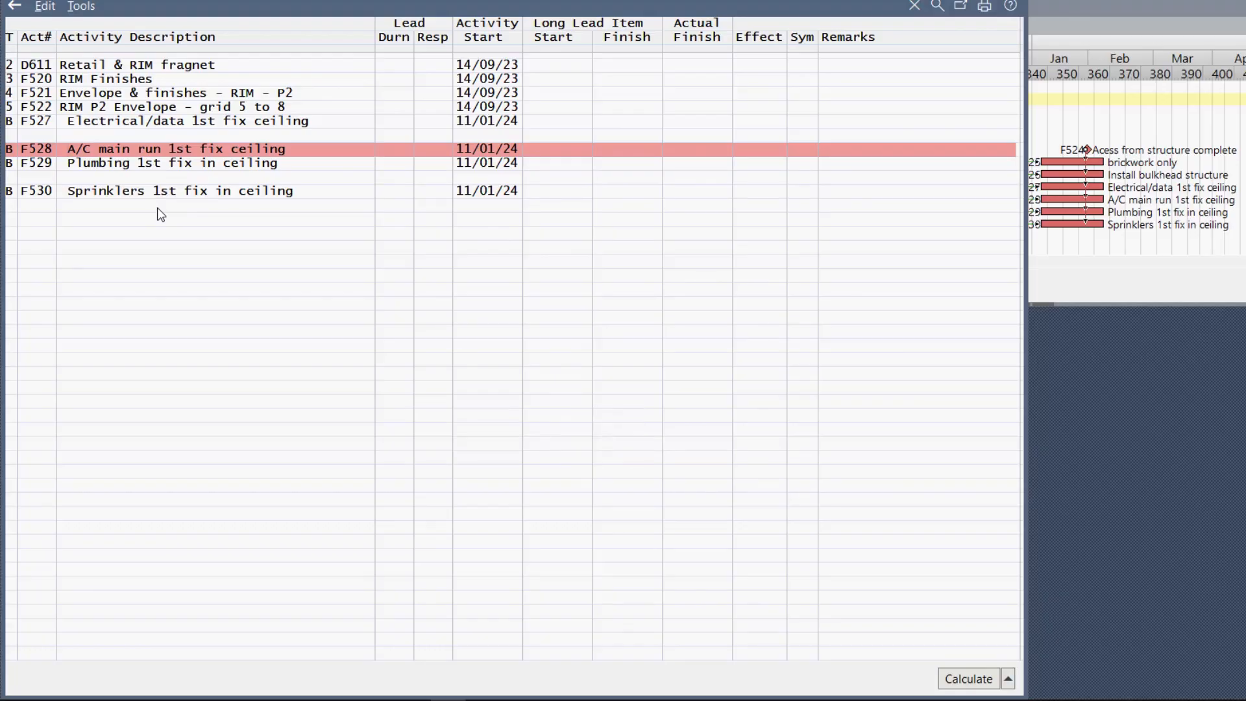
# Expand the long lead items of all reordered activities and go back to F527, Electrical/data 1st fix ceiling.
pyautogui.hotkey('ctrl', 'space')
pyautogui.press('Up')
pyautogui.press('Up')
pyautogui.press('Up')
pyautogui.press('Up')
pyautogui.press('Up')
pyautogui.press('Up')
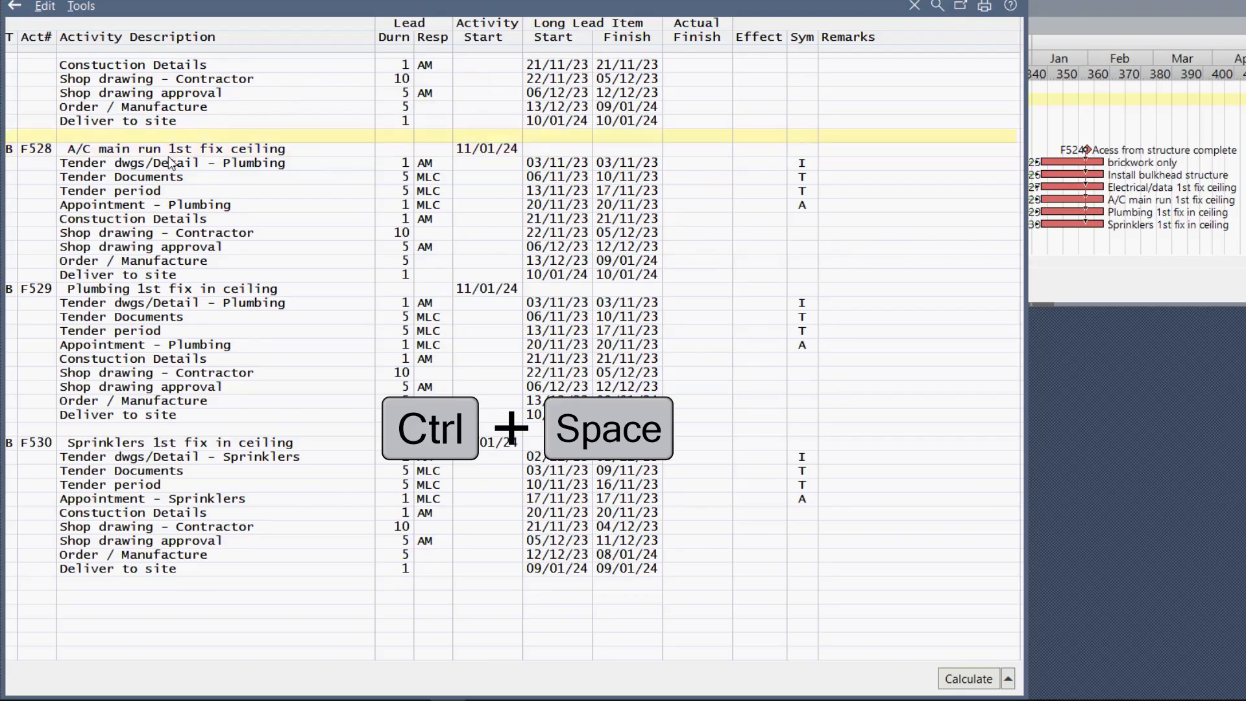
pyautogui.press('Up')
pyautogui.press('Up')
pyautogui.press('Up')
pyautogui.press('Up')
pyautogui.press('Up')
pyautogui.press('Up')
pyautogui.press('Up')
pyautogui.press('Up')
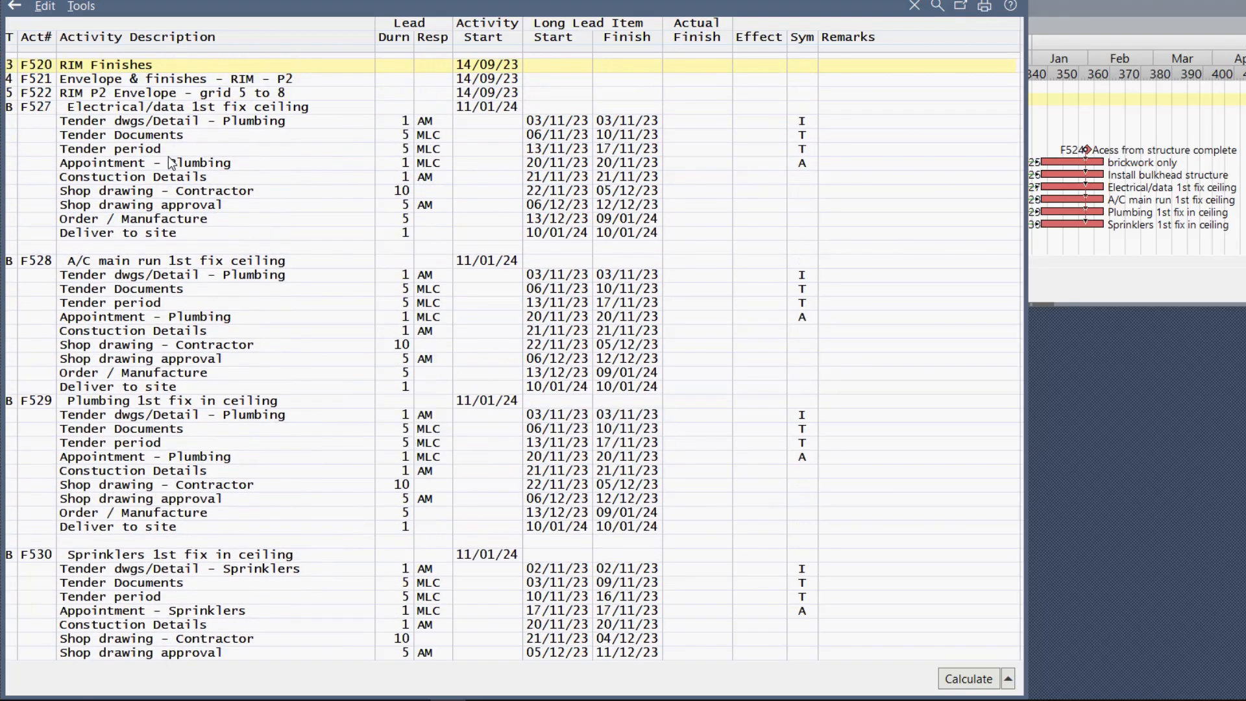
pyautogui.press('Down')
pyautogui.press('Down')
pyautogui.press('Down')
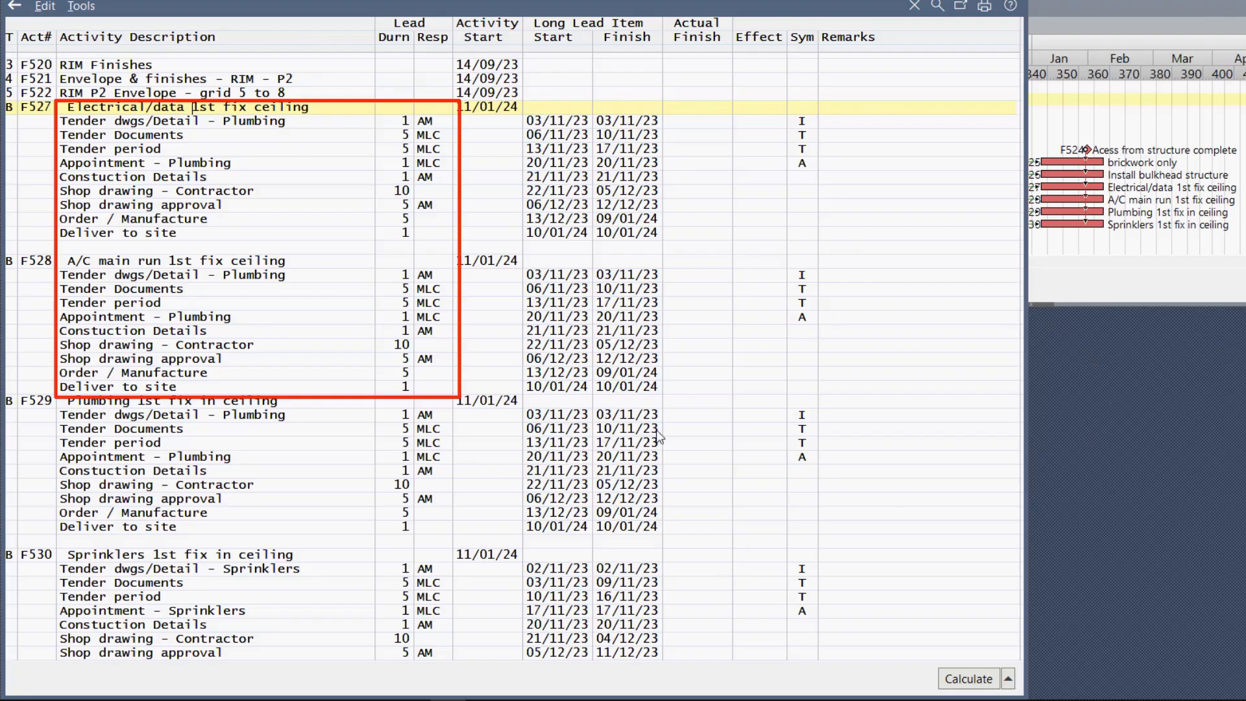
pyautogui.moveTo(310, 688)
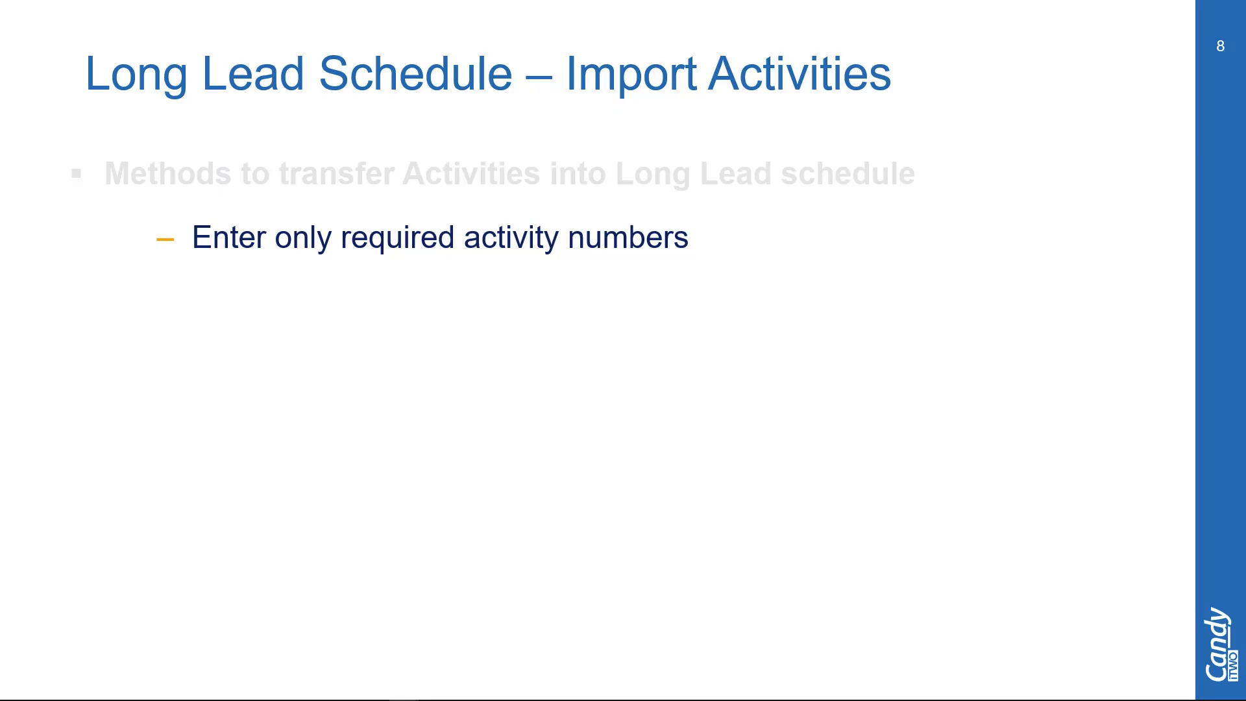
pyautogui.press('Right')
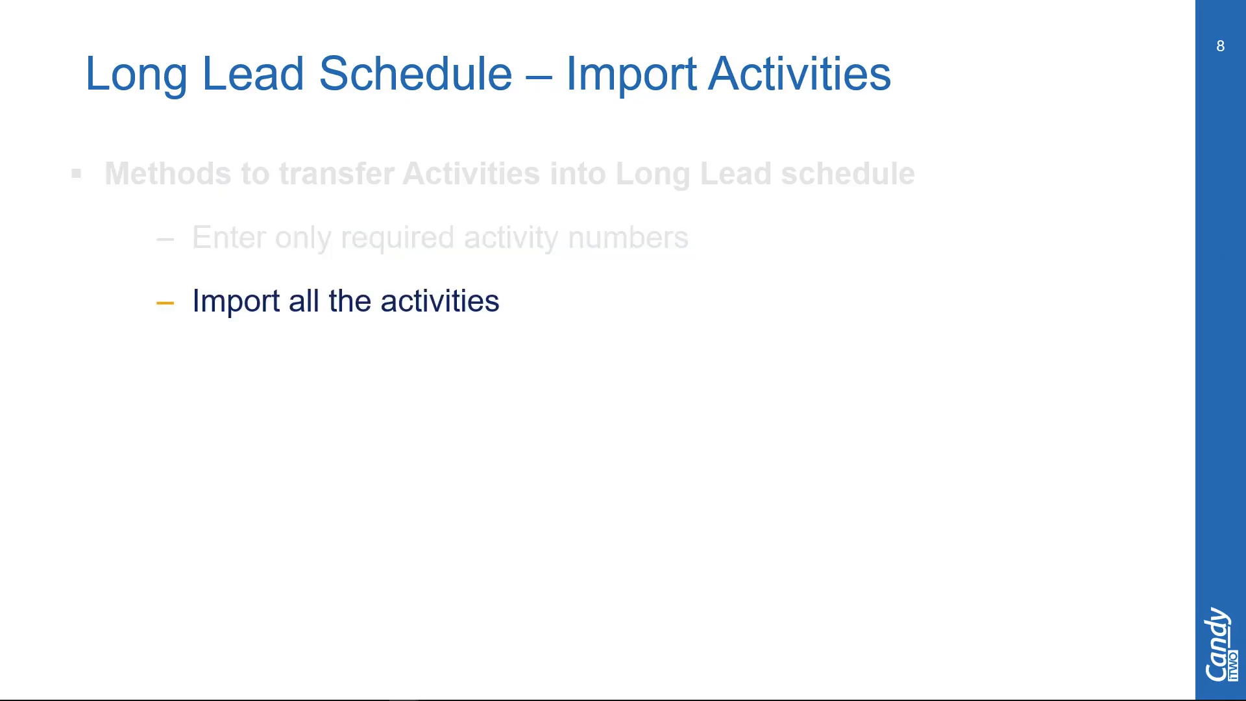
pyautogui.hotkey('alt', 'Tab')
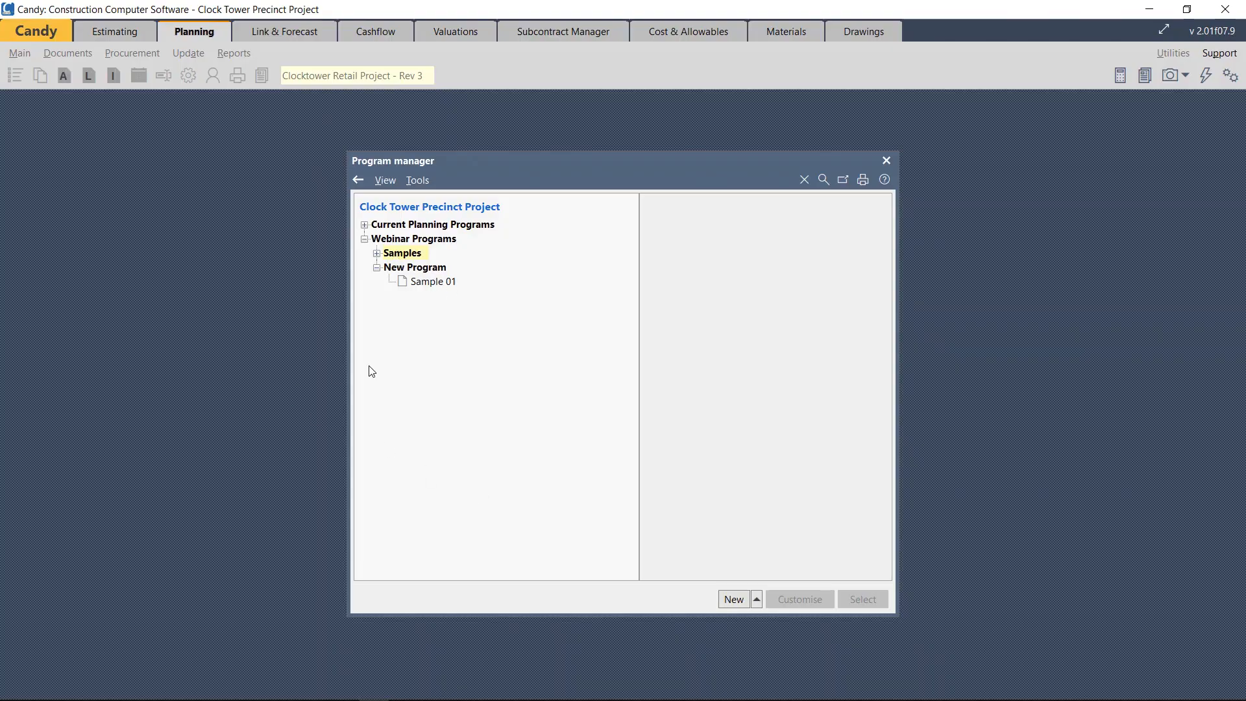
# Select the Clocktower Retail Project - Rev 3 program from the Samples folder under Webinar Programs.
pyautogui.click(377, 254)
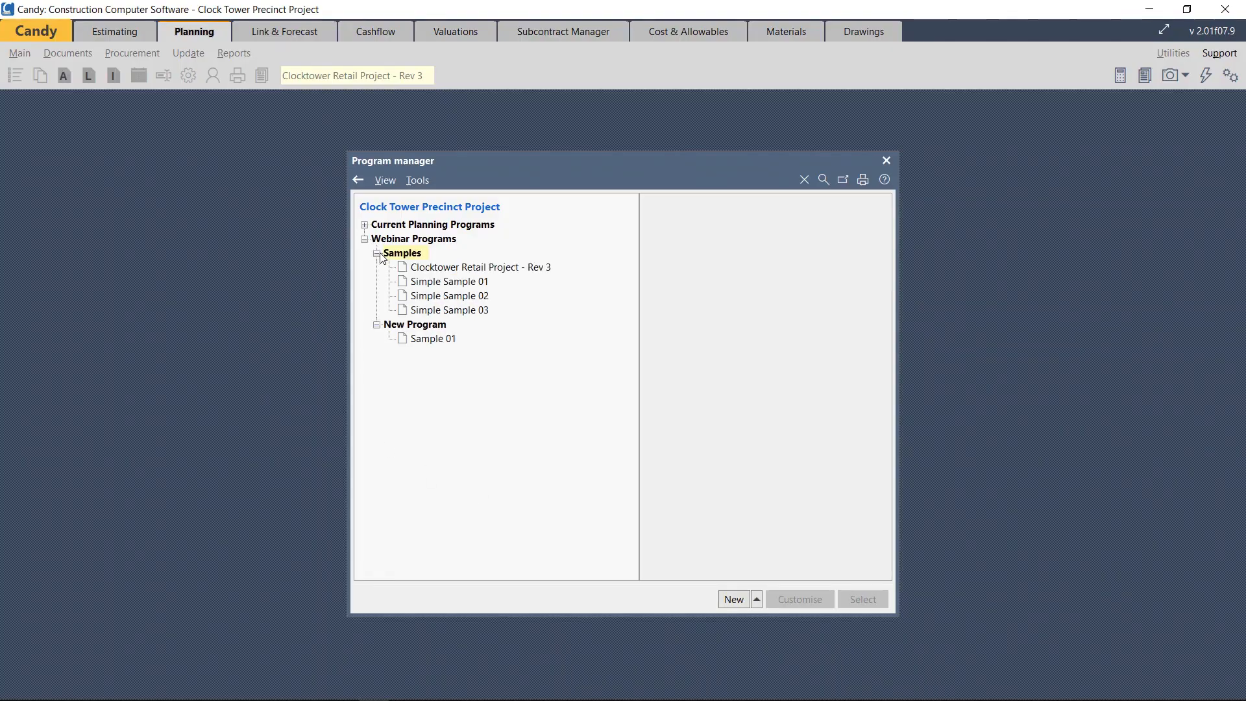
pyautogui.click(420, 269)
pyautogui.click(421, 270)
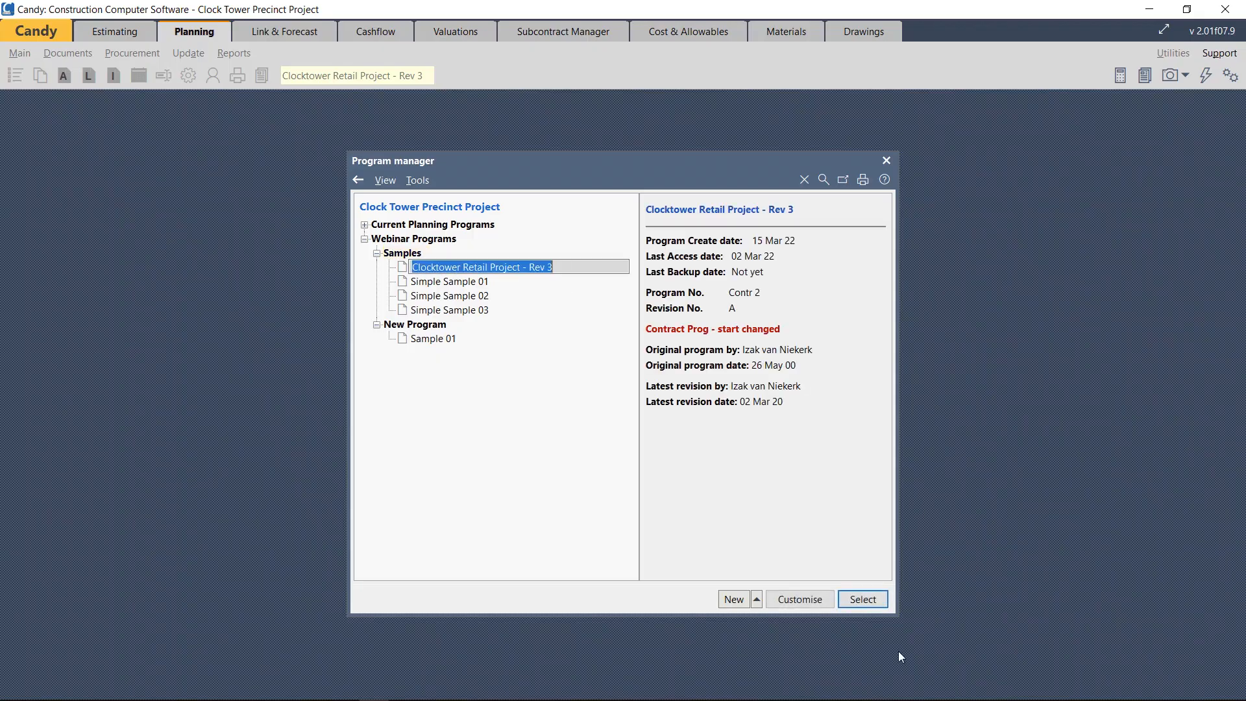
pyautogui.click(863, 599)
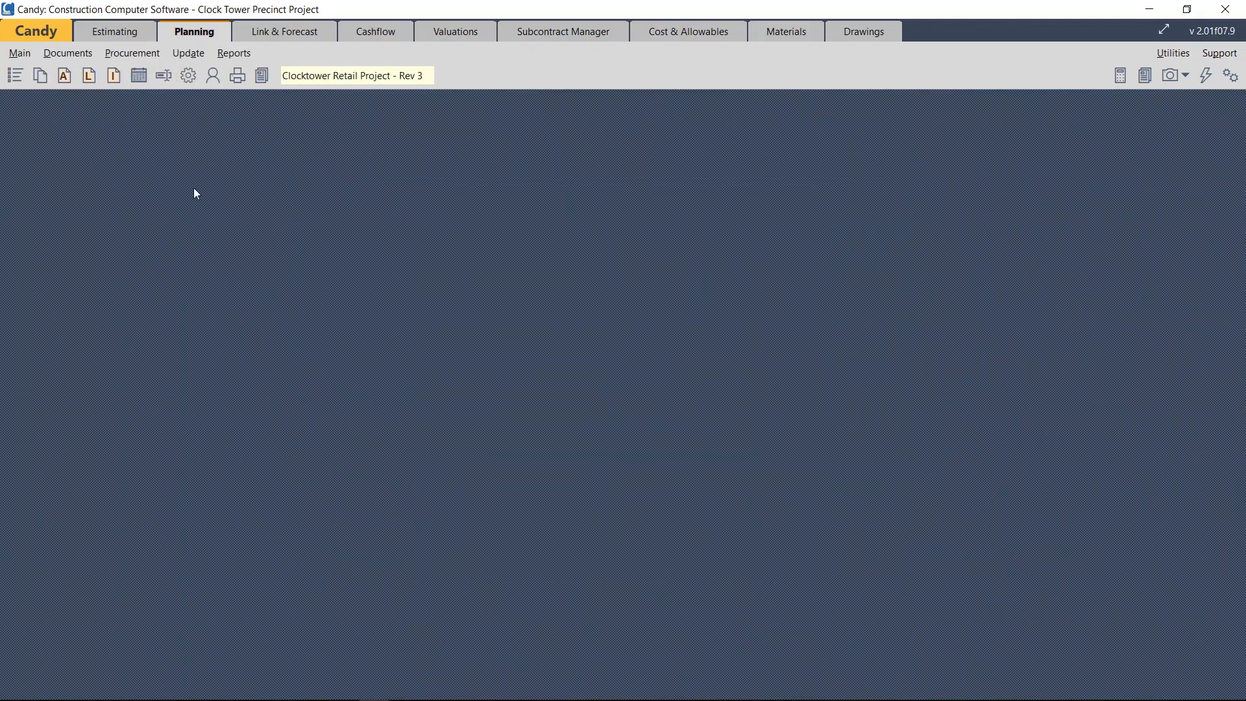
# Open the program's standard barchart at full size and open all activity levels.
pyautogui.click(69, 75)
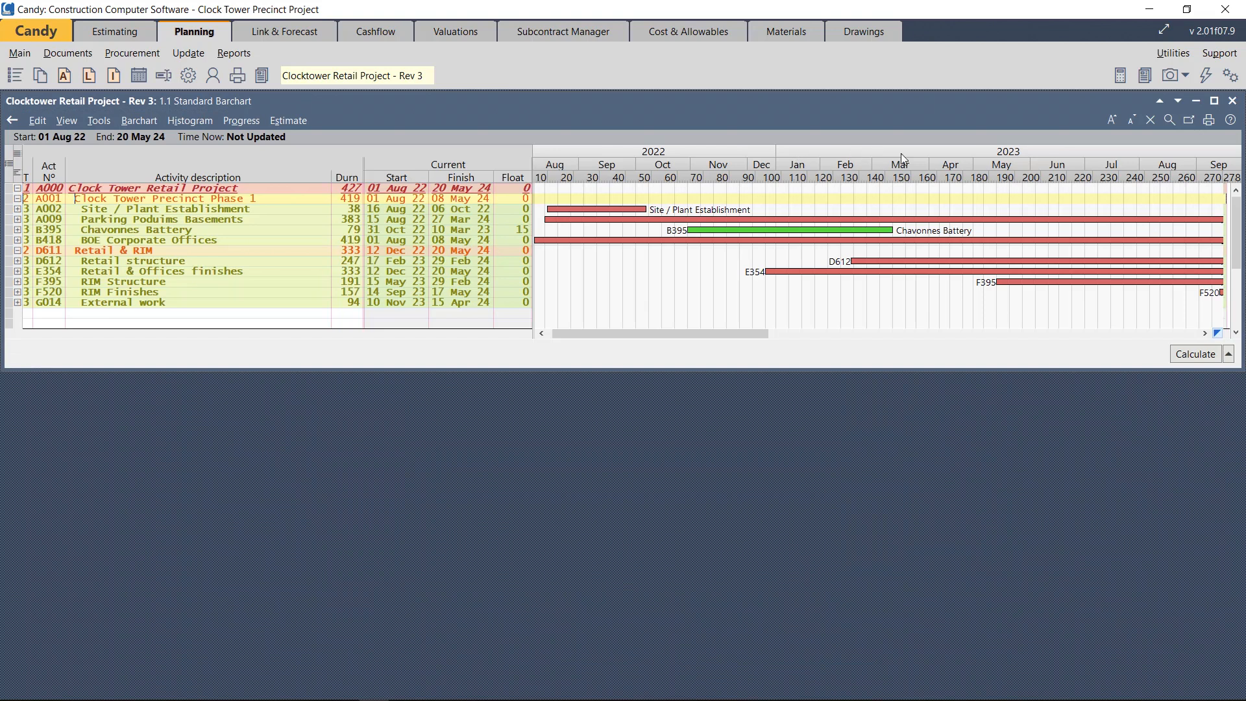
pyautogui.click(1215, 100)
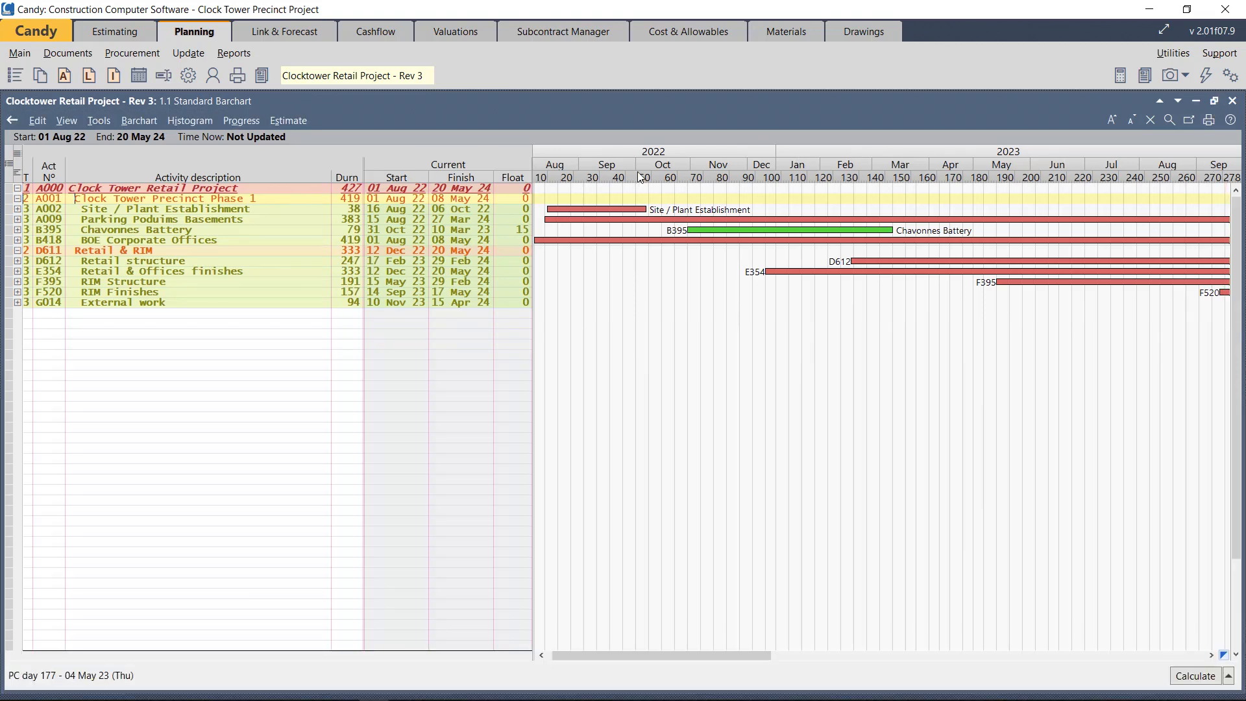
pyautogui.click(66, 122)
pyautogui.moveTo(122, 138)
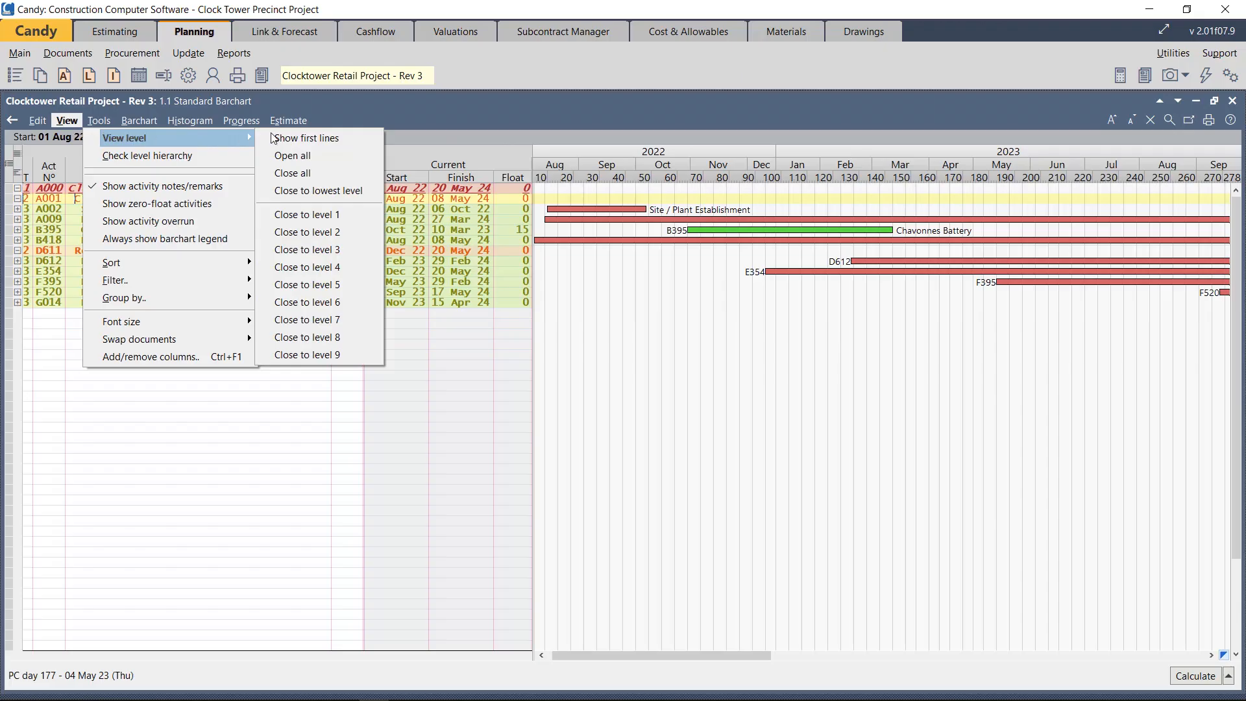
pyautogui.click(298, 154)
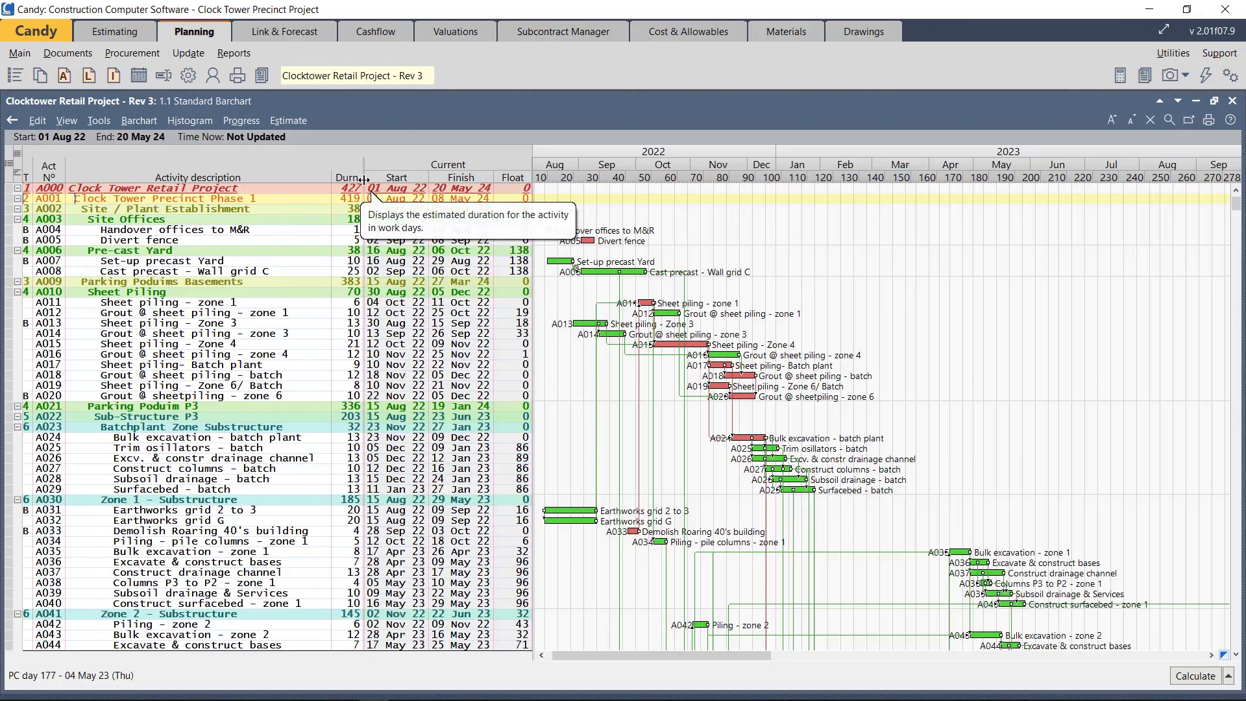
# Filter the barchart to keep activities with a duration greater than 0, and abandon the filter after checking the count.
pyautogui.click(338, 179)
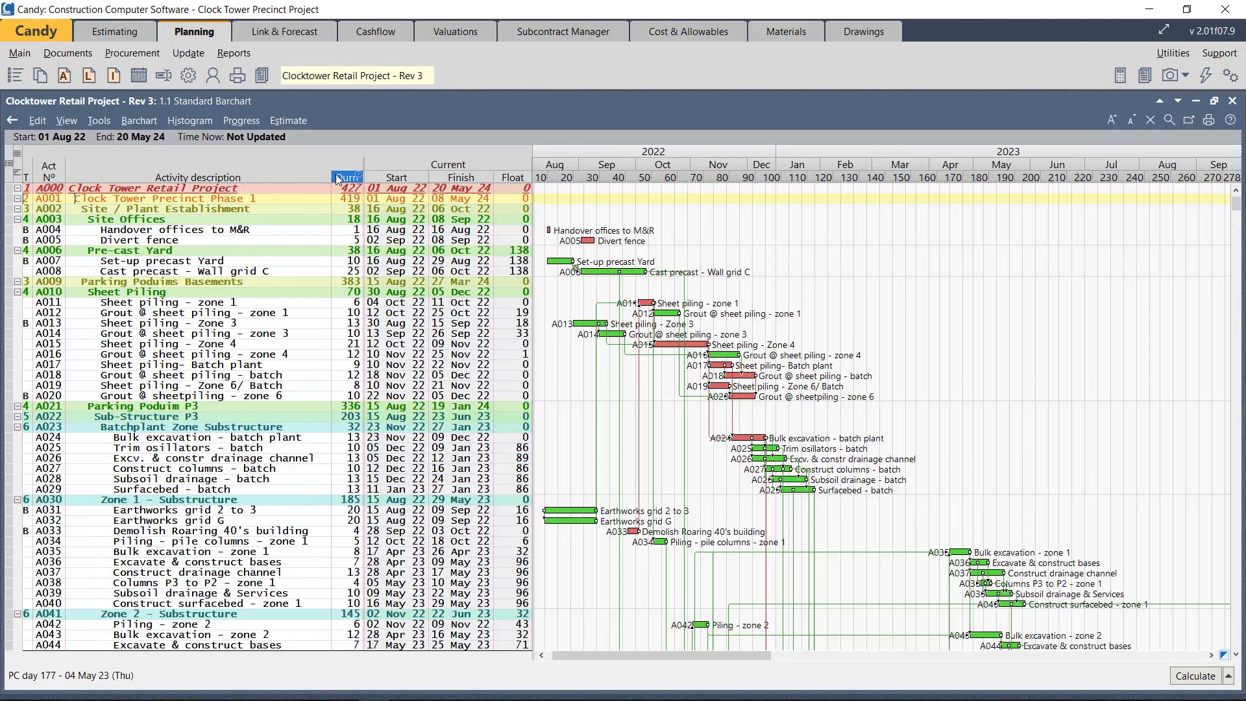
pyautogui.rightClick(338, 180)
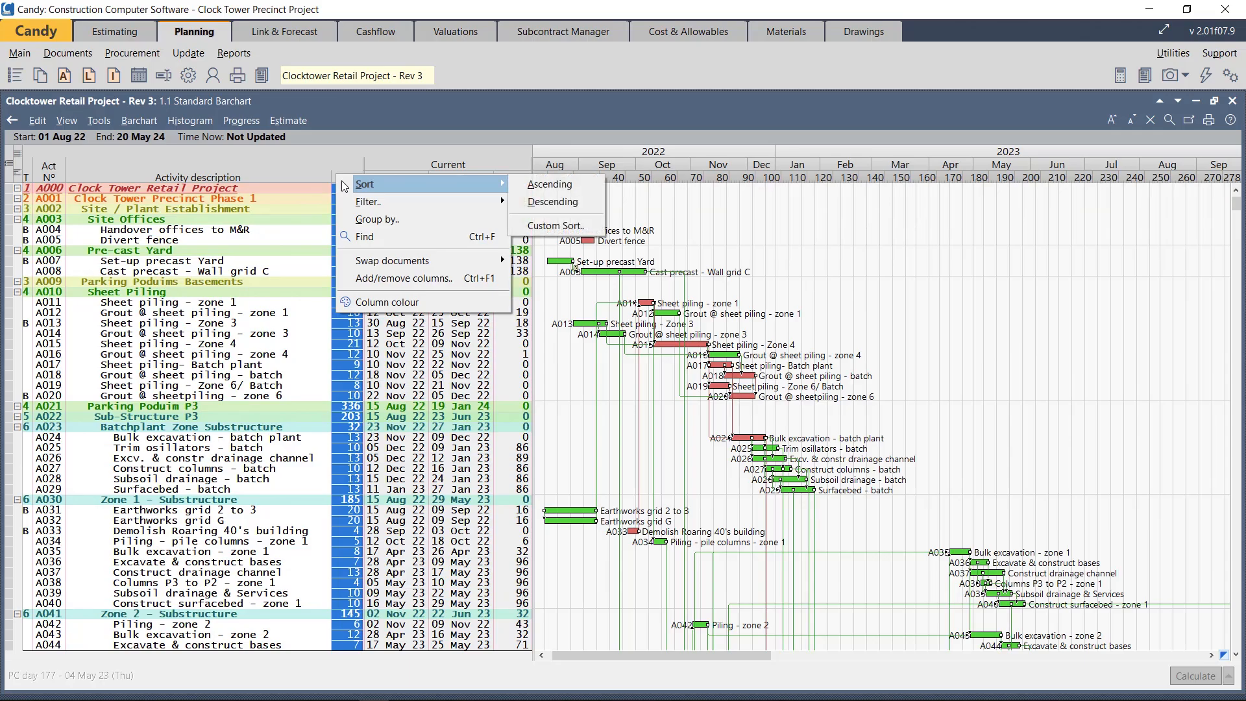
pyautogui.moveTo(367, 203)
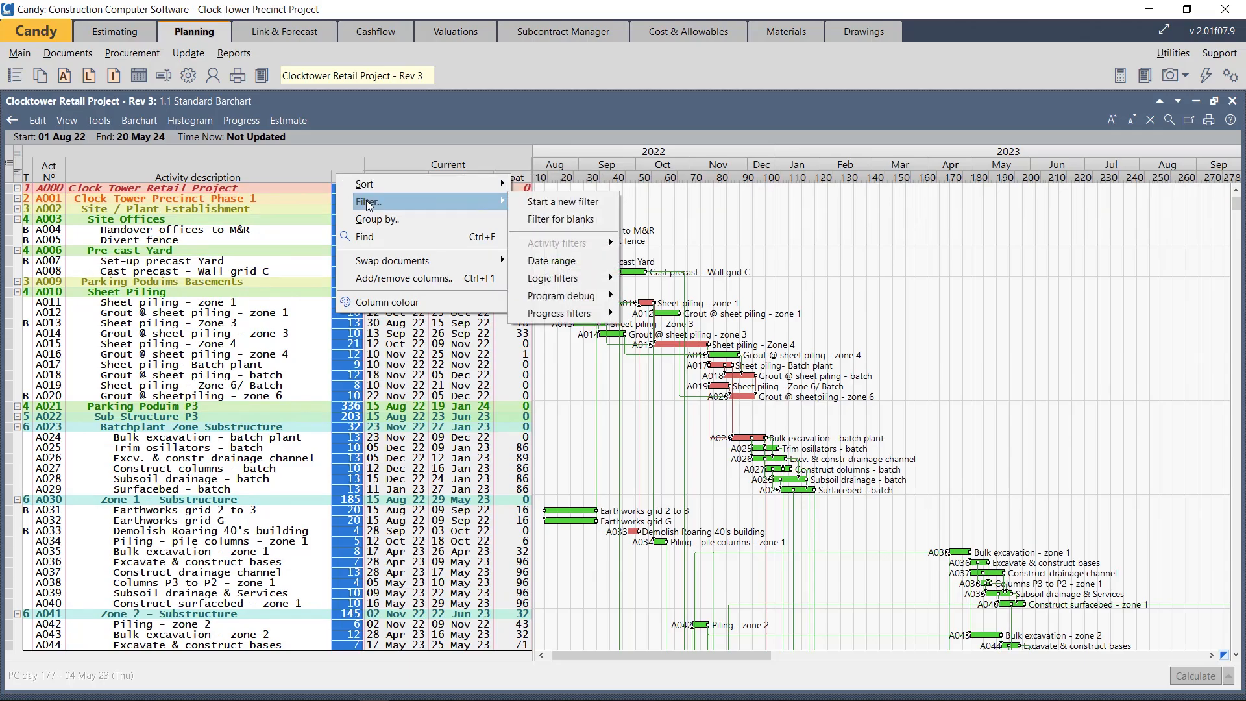
pyautogui.click(594, 204)
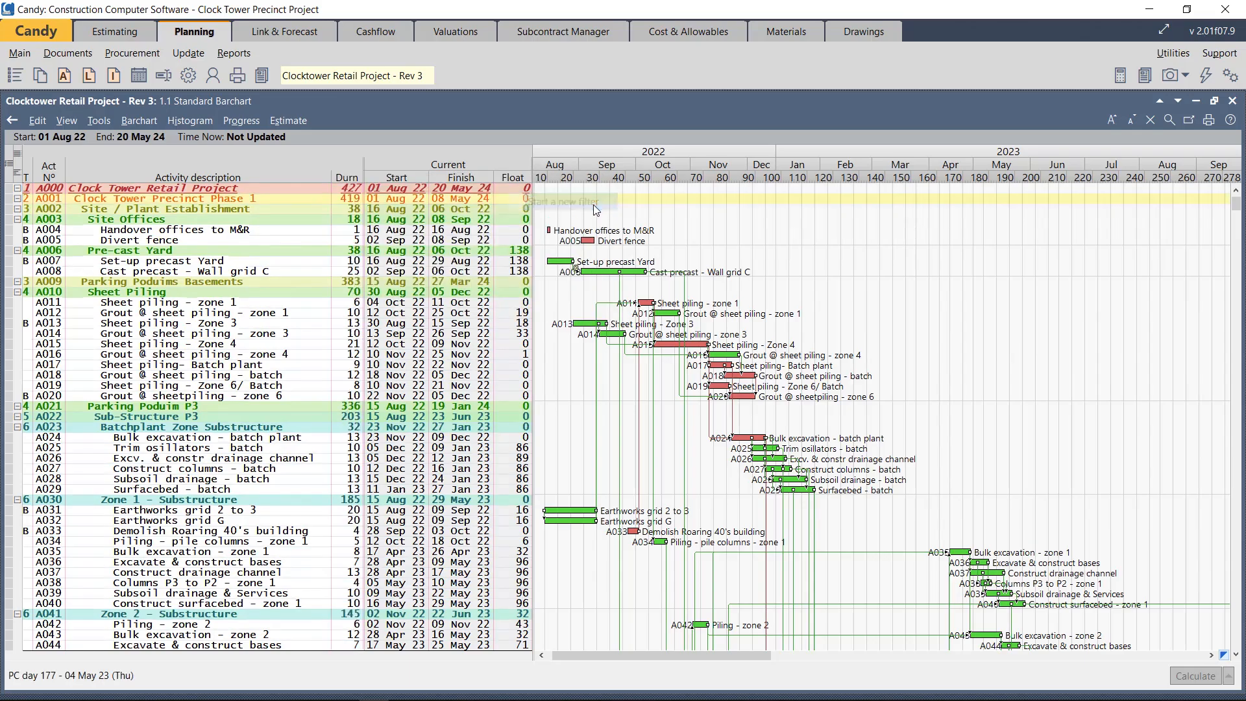
pyautogui.moveTo(105, 225); pyautogui.dragTo(292, 212)
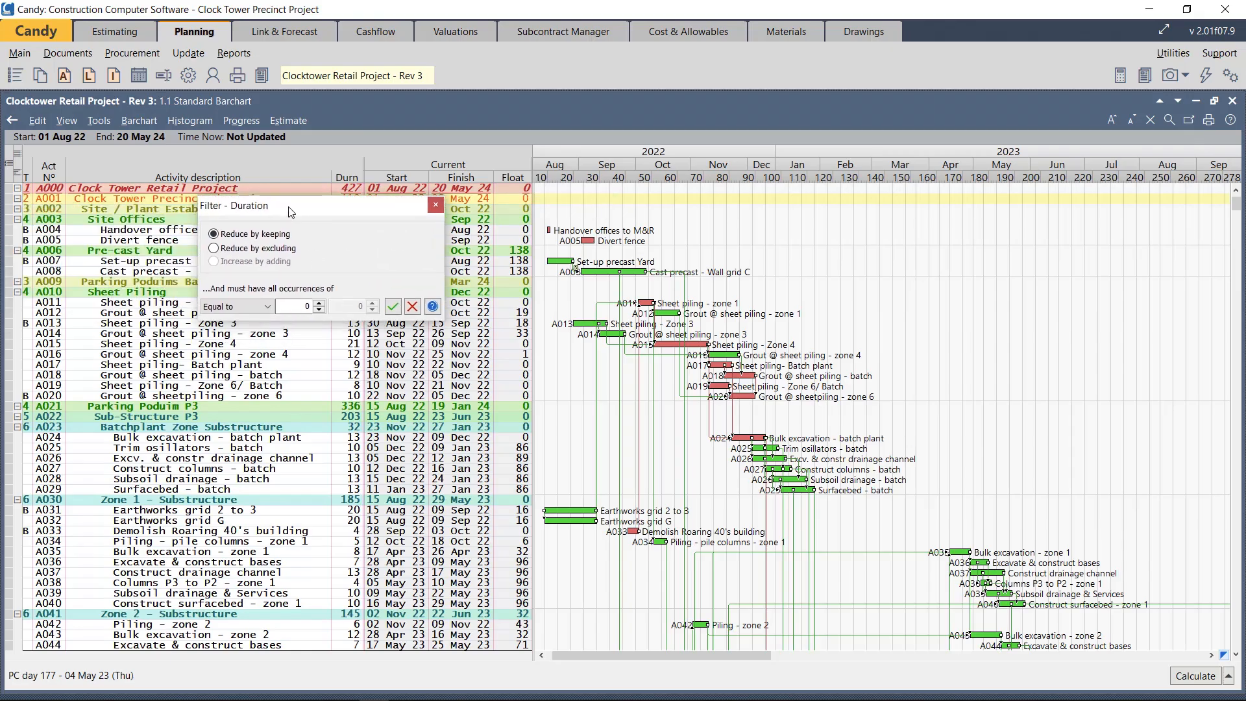
pyautogui.click(267, 307)
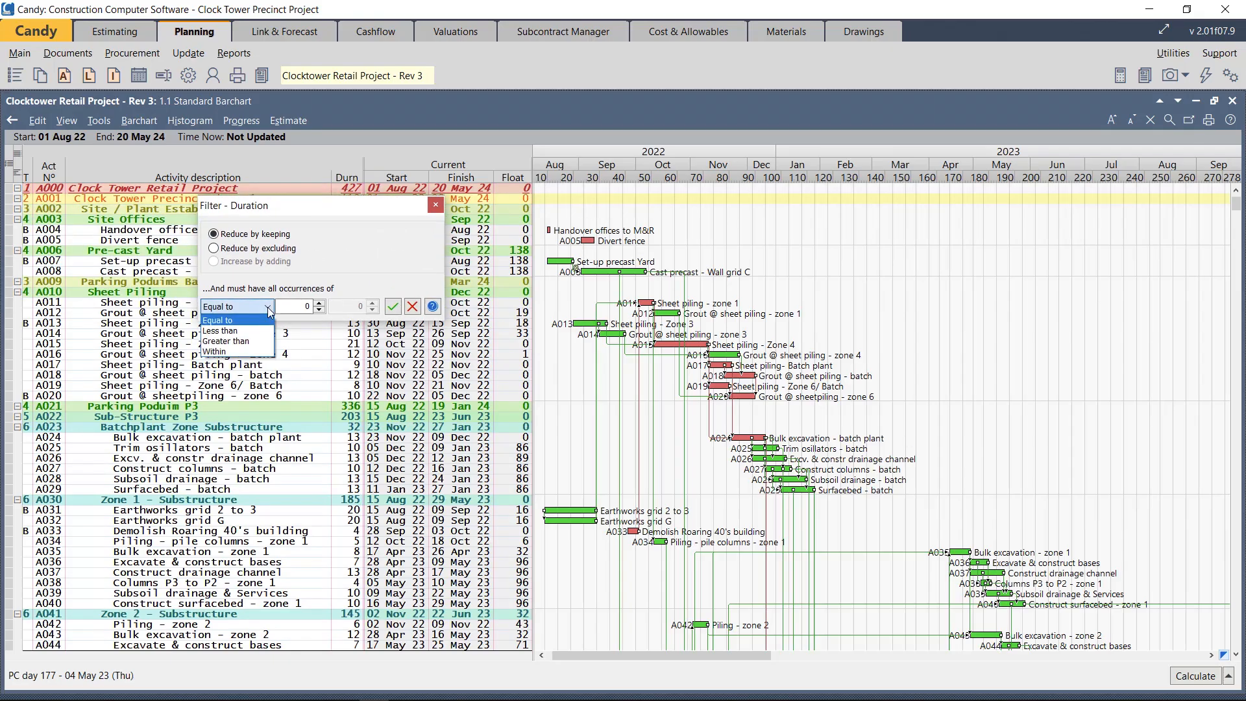
pyautogui.click(226, 342)
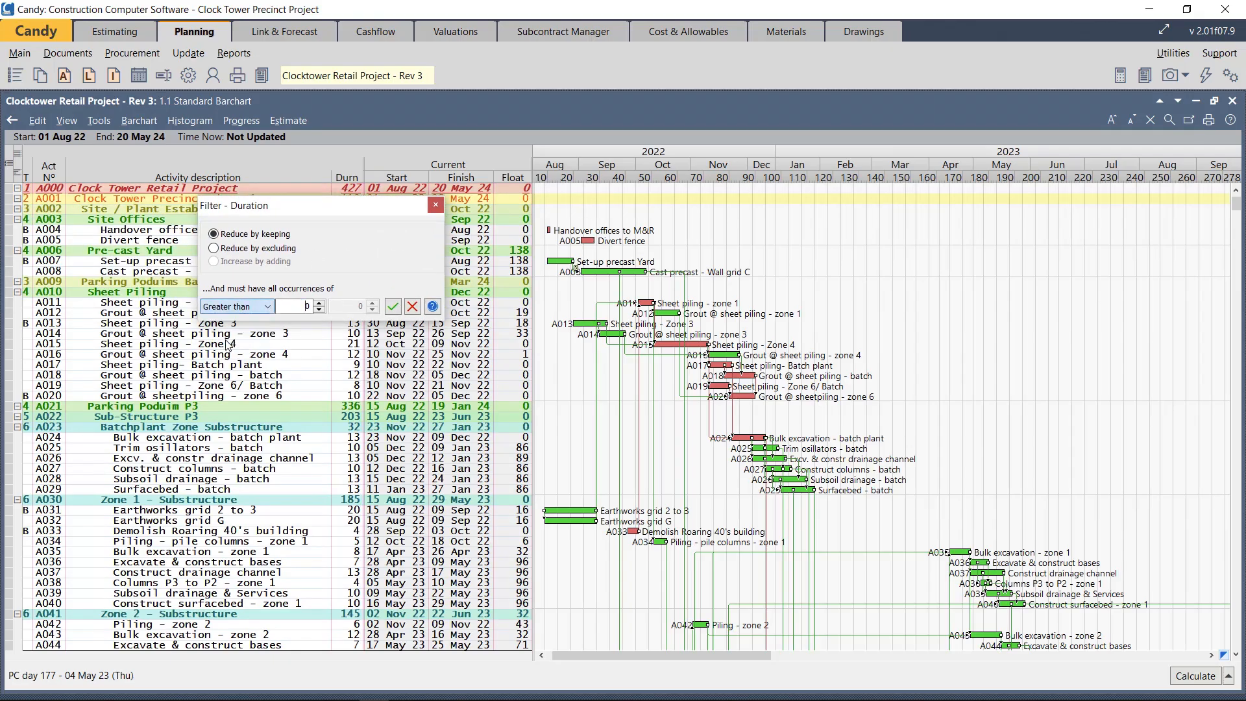
pyautogui.click(394, 311)
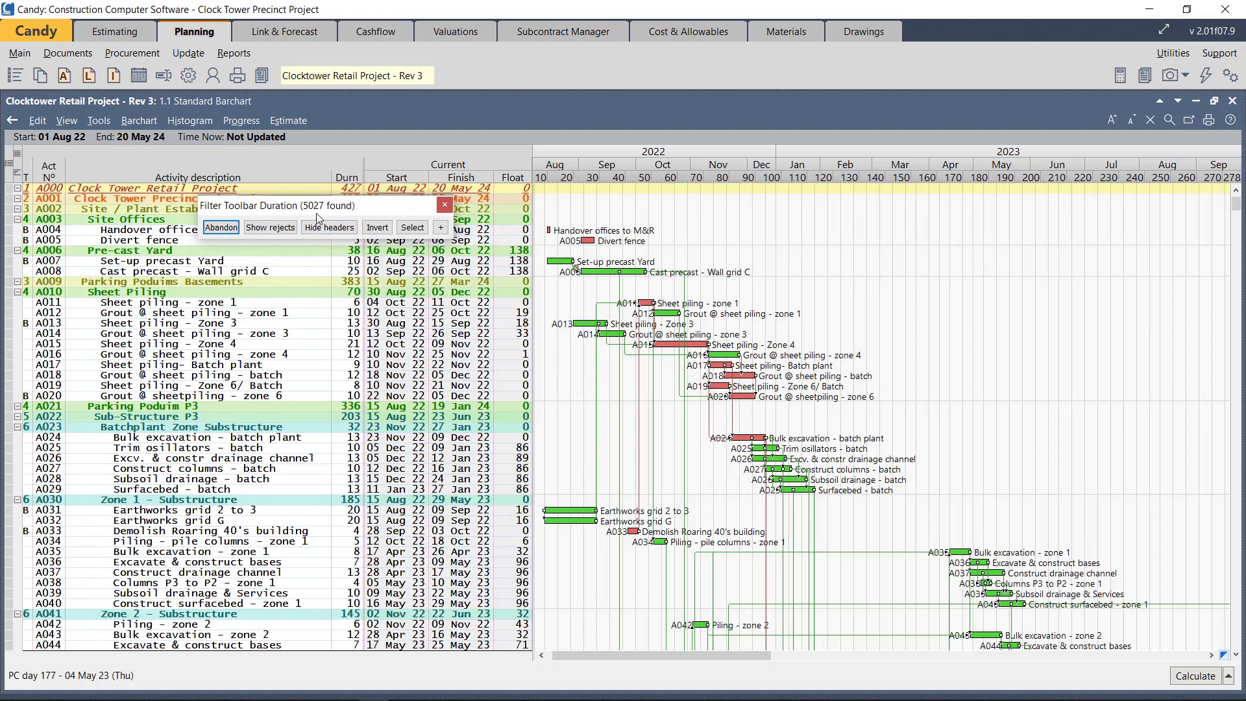
pyautogui.click(224, 228)
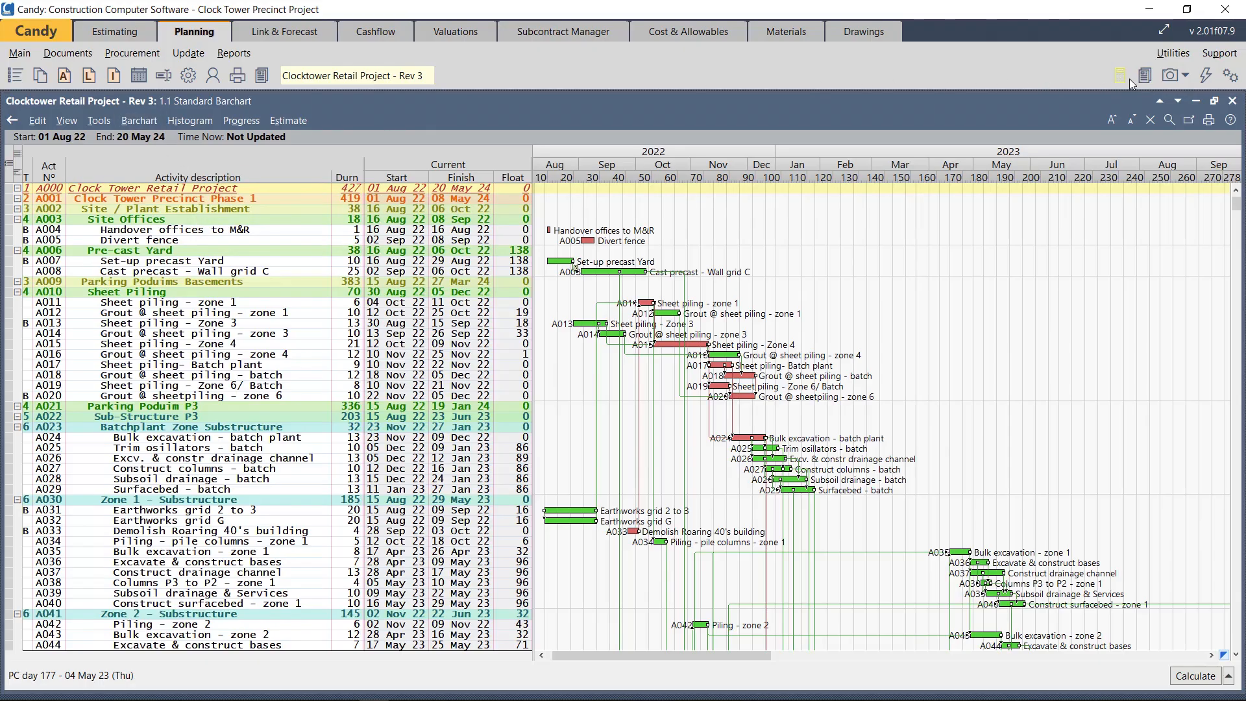
# Close the barchart and open the long lead schedule LL - Import all activities.
pyautogui.click(1209, 74)
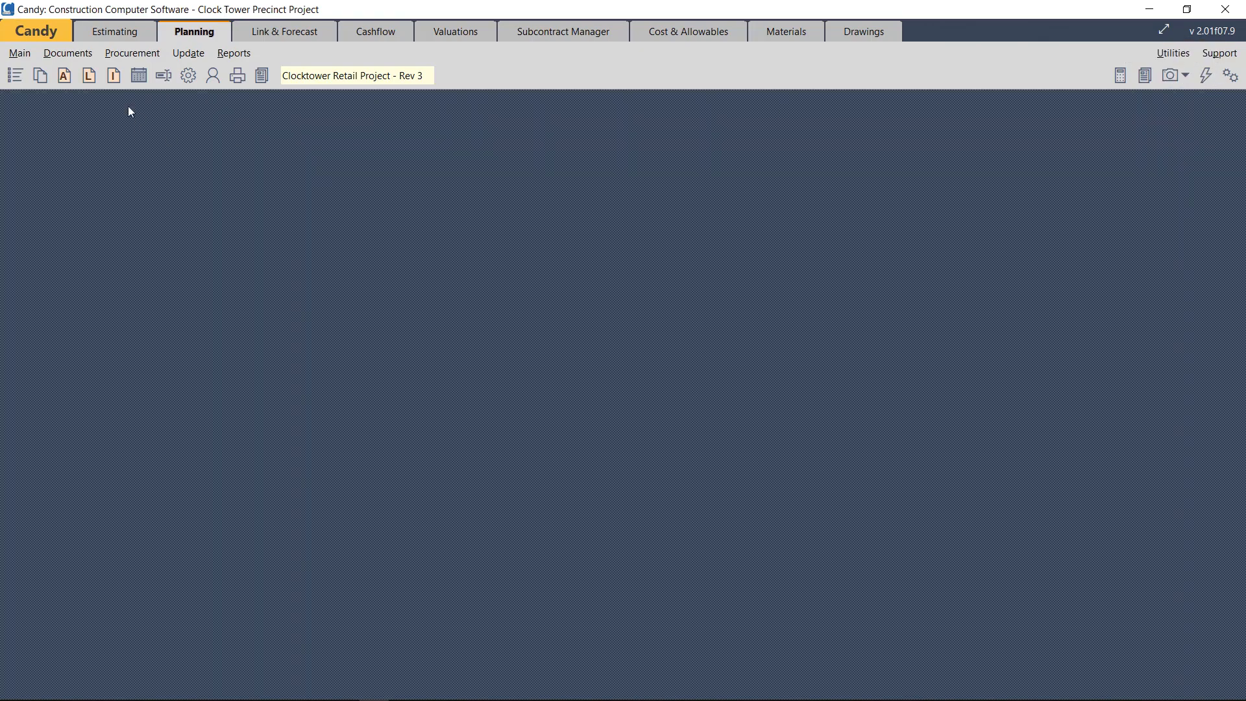
pyautogui.click(89, 76)
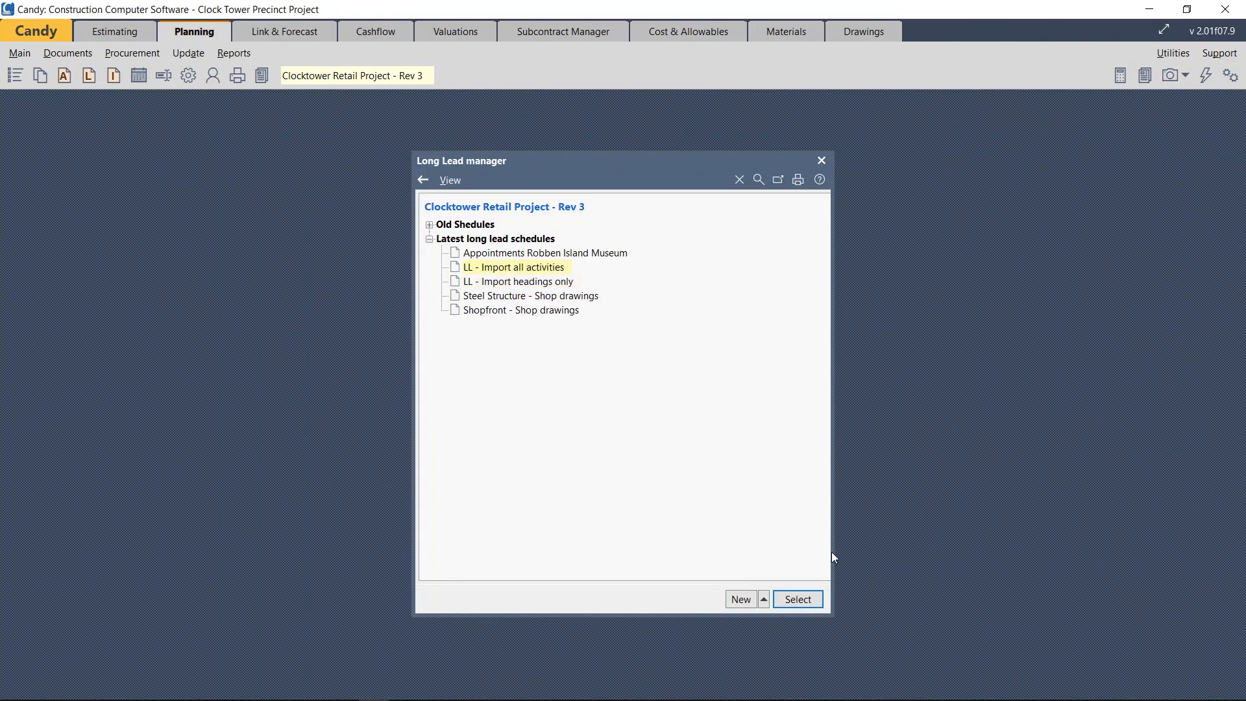
pyautogui.click(788, 601)
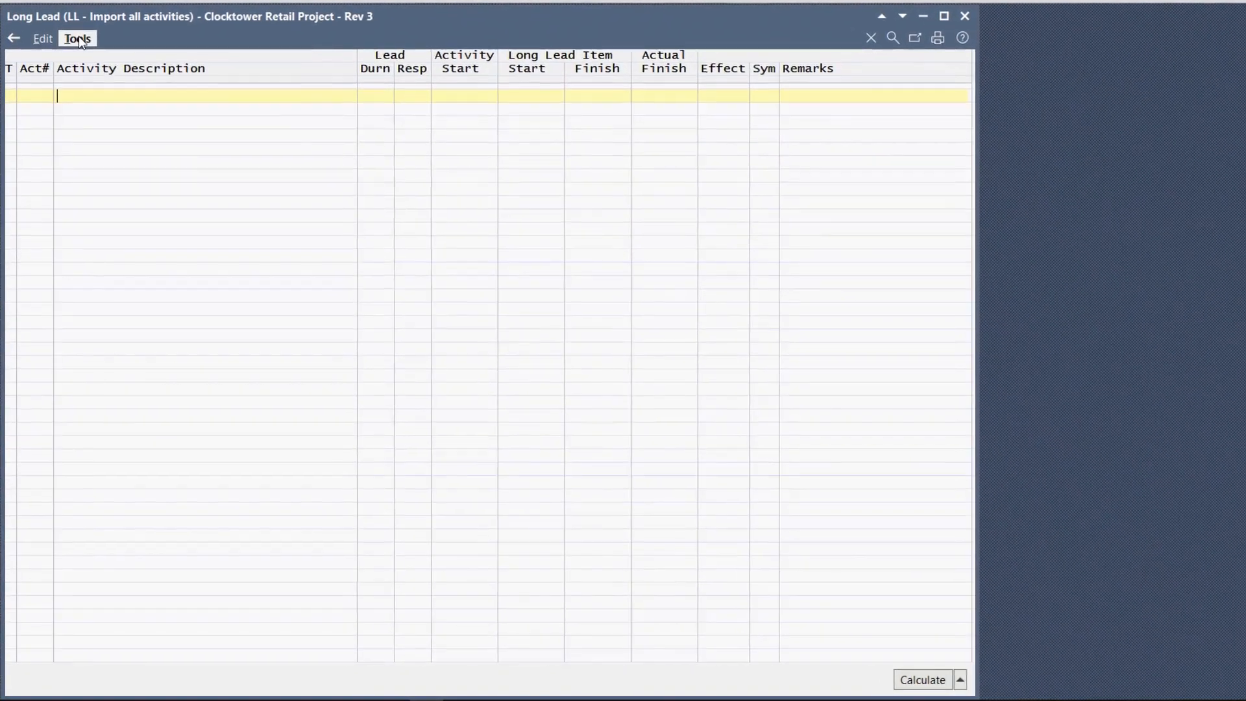
# Import all activities from the program into the empty long lead schedule, appending them.
pyautogui.click(78, 39)
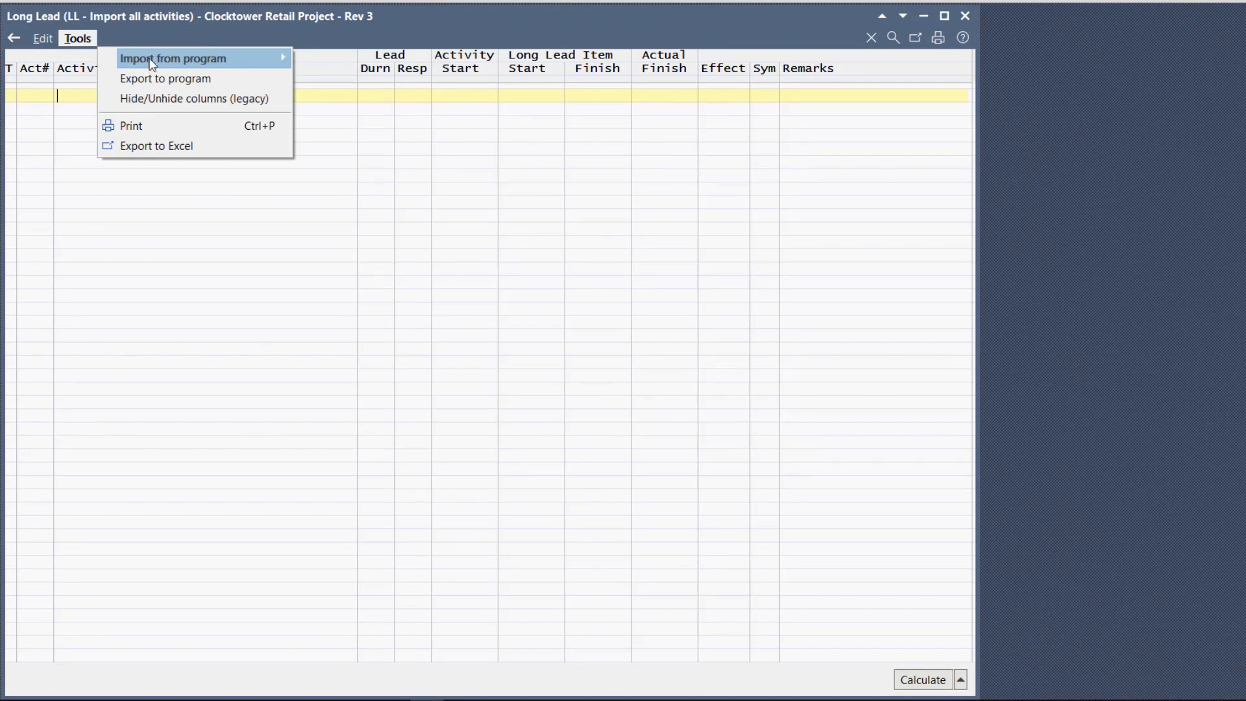
pyautogui.moveTo(174, 61)
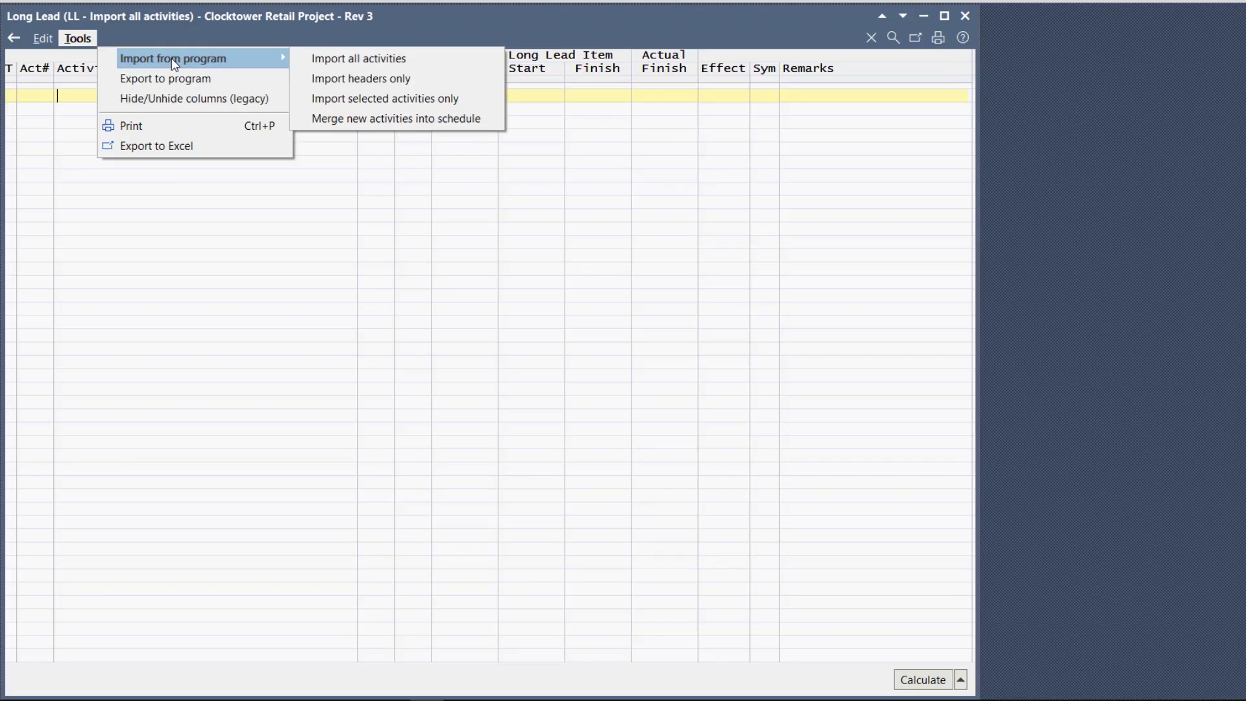
pyautogui.click(335, 57)
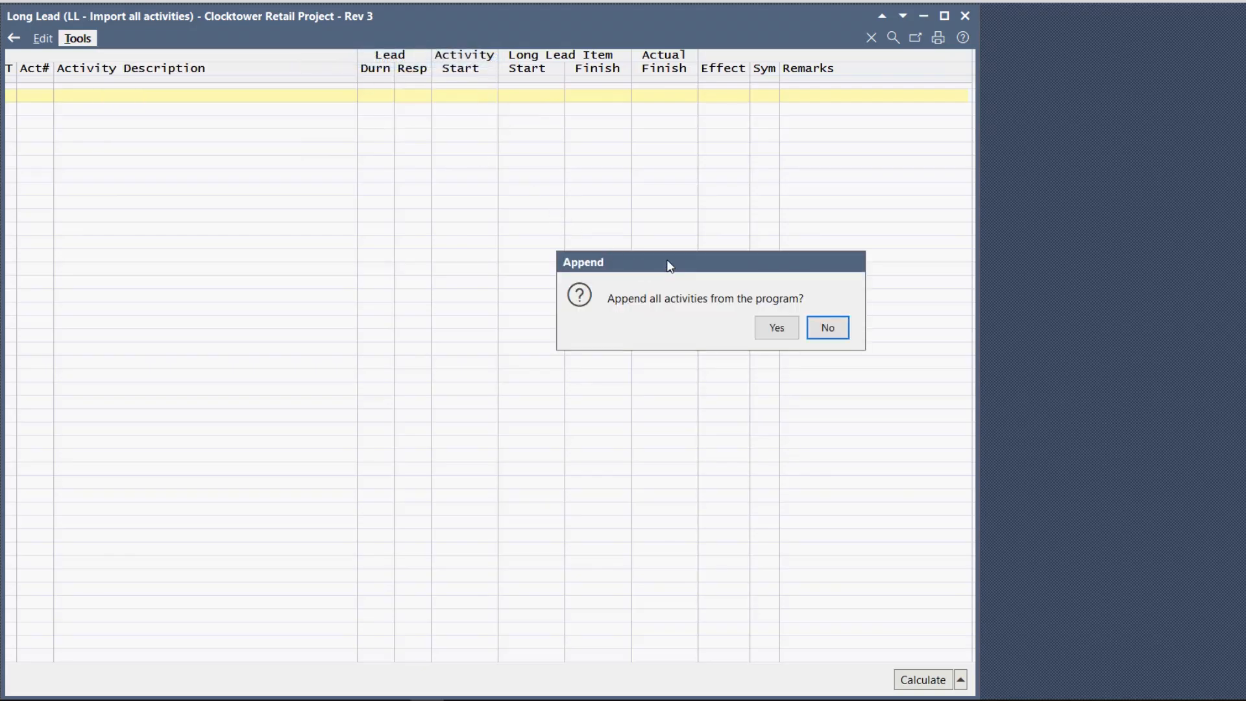
pyautogui.moveTo(670, 271); pyautogui.dragTo(365, 135)
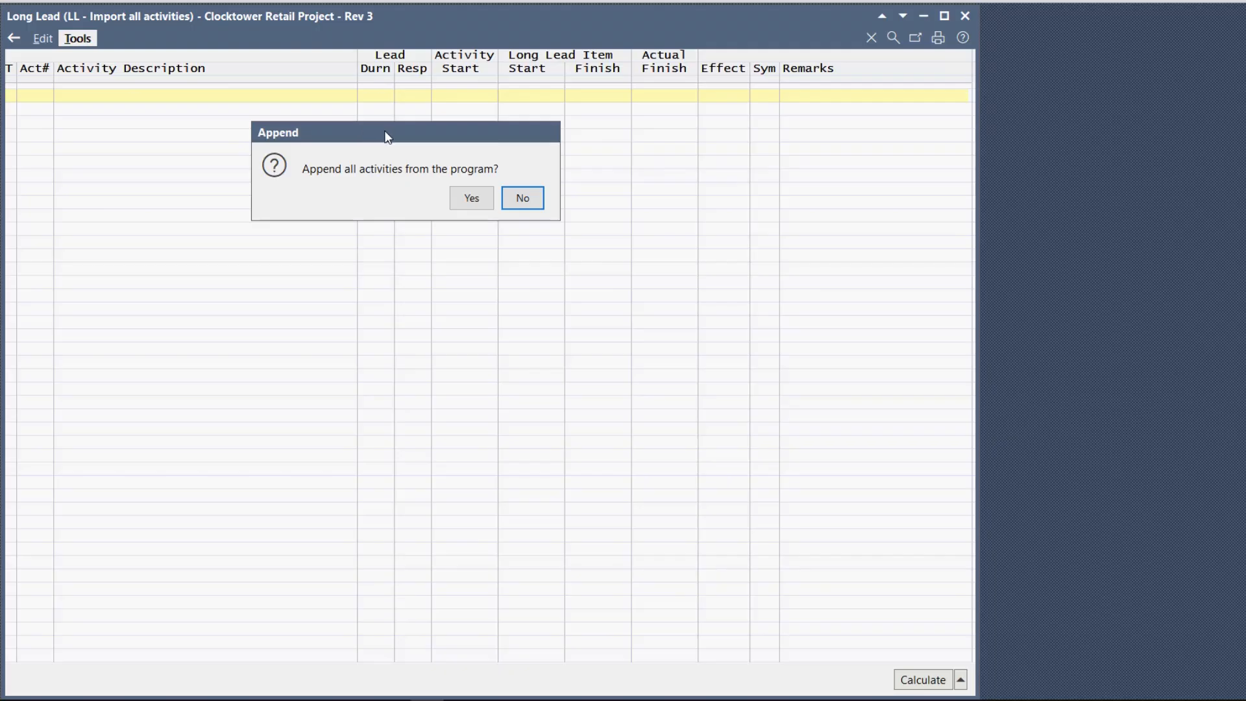
pyautogui.click(468, 199)
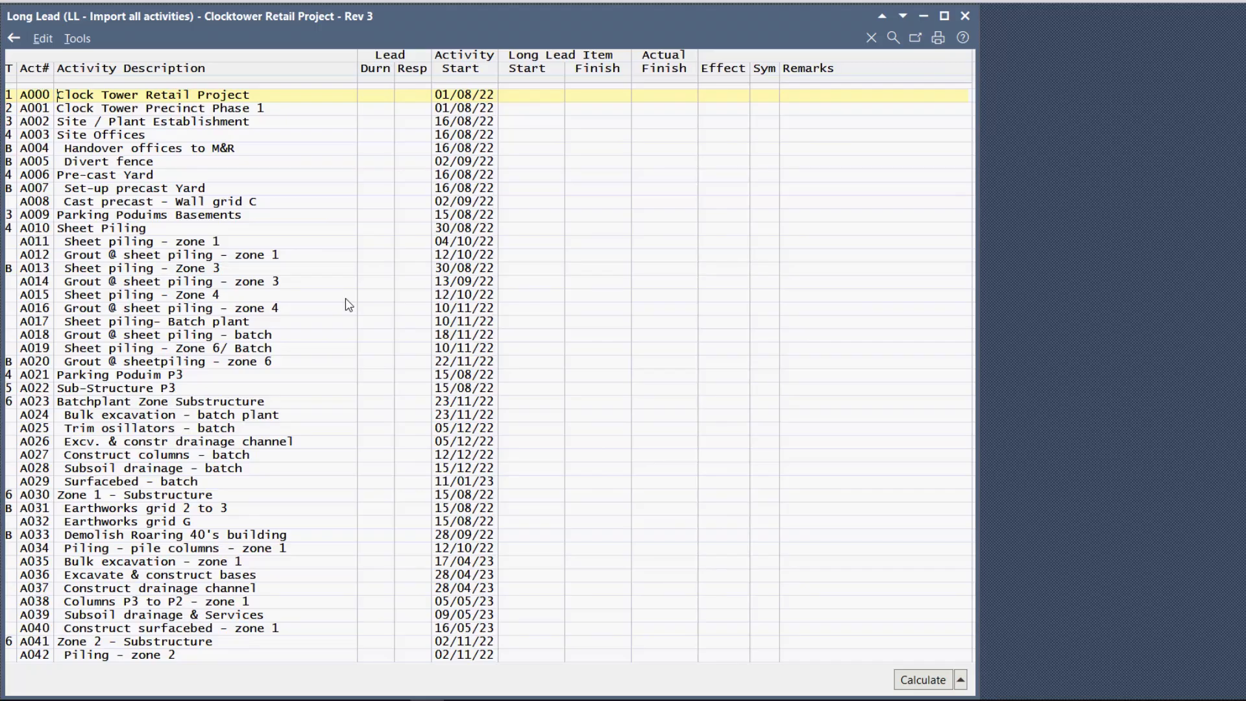
# Collapse the imported schedule to A000, Clock Tower Retail Project, and expand that heading to its level 2 headings.
pyautogui.hotkey('ctrl', 'Up')
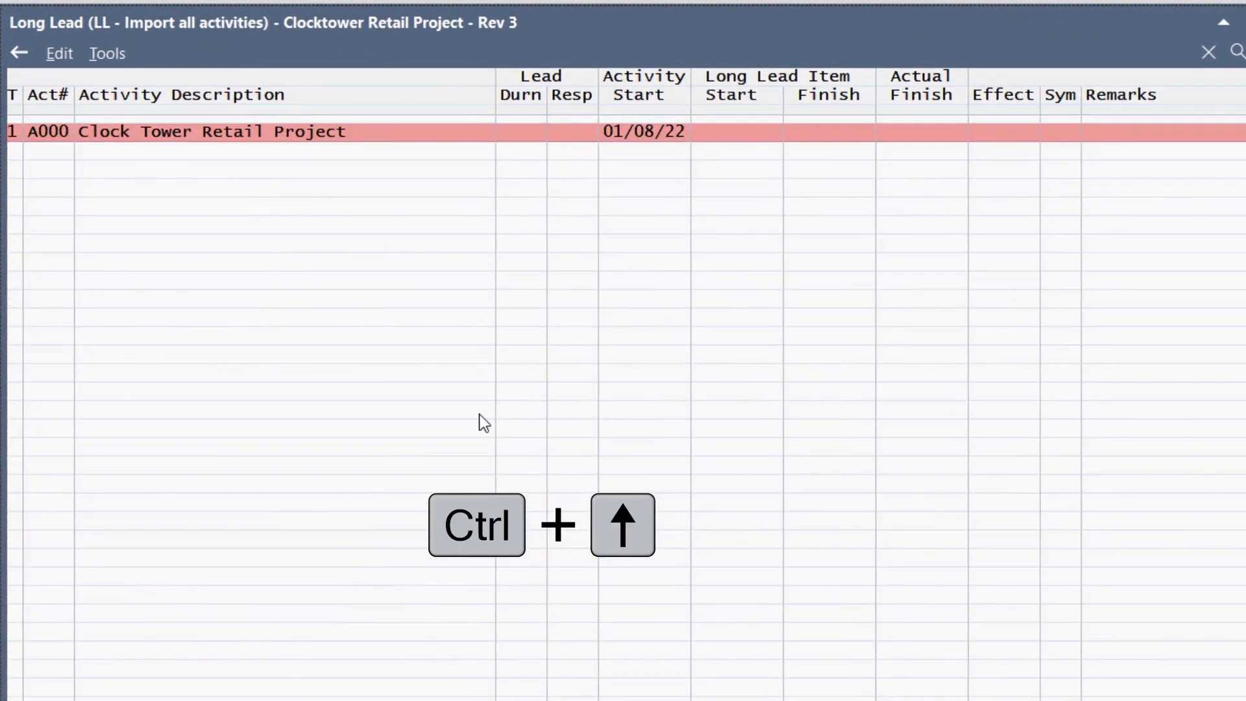
pyautogui.click(16, 137)
pyautogui.hotkey('ctrl', 'Down')
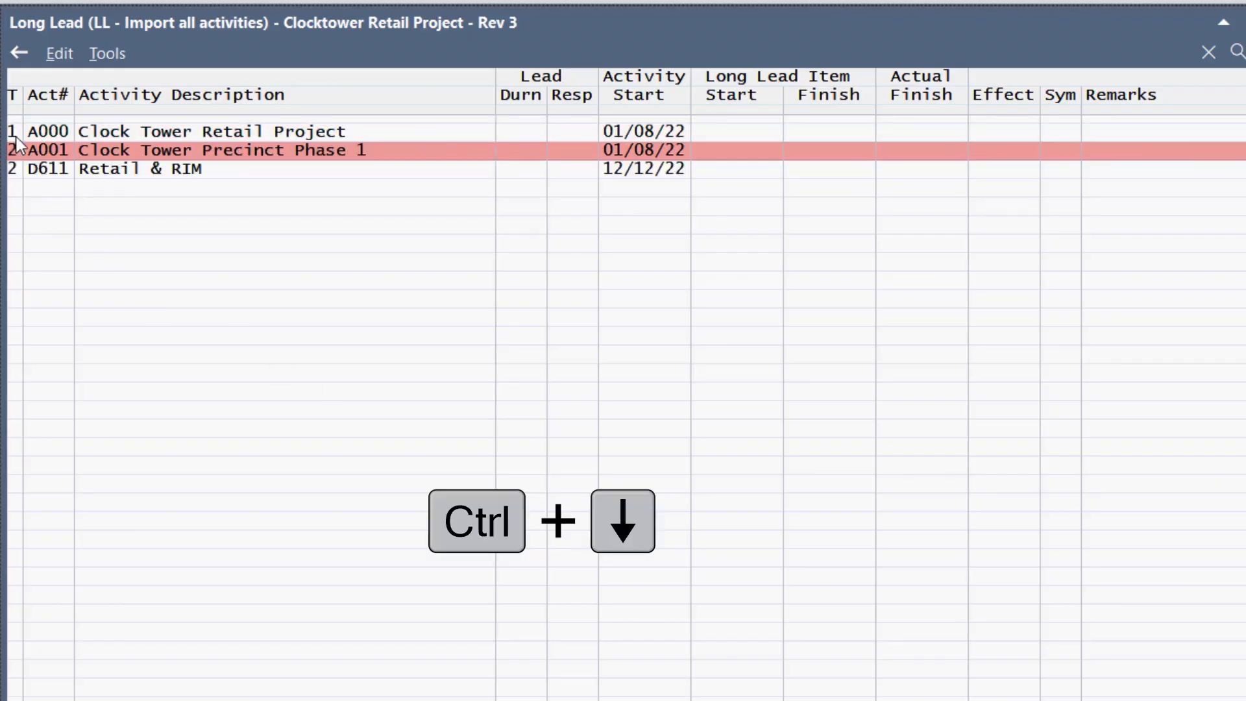
# Expand heading D611, Retail & RIM, to examine its level 3 headings, and collapse it again.
pyautogui.hotkey('ctrl', 'Down')
pyautogui.hotkey('ctrl', 'Down')
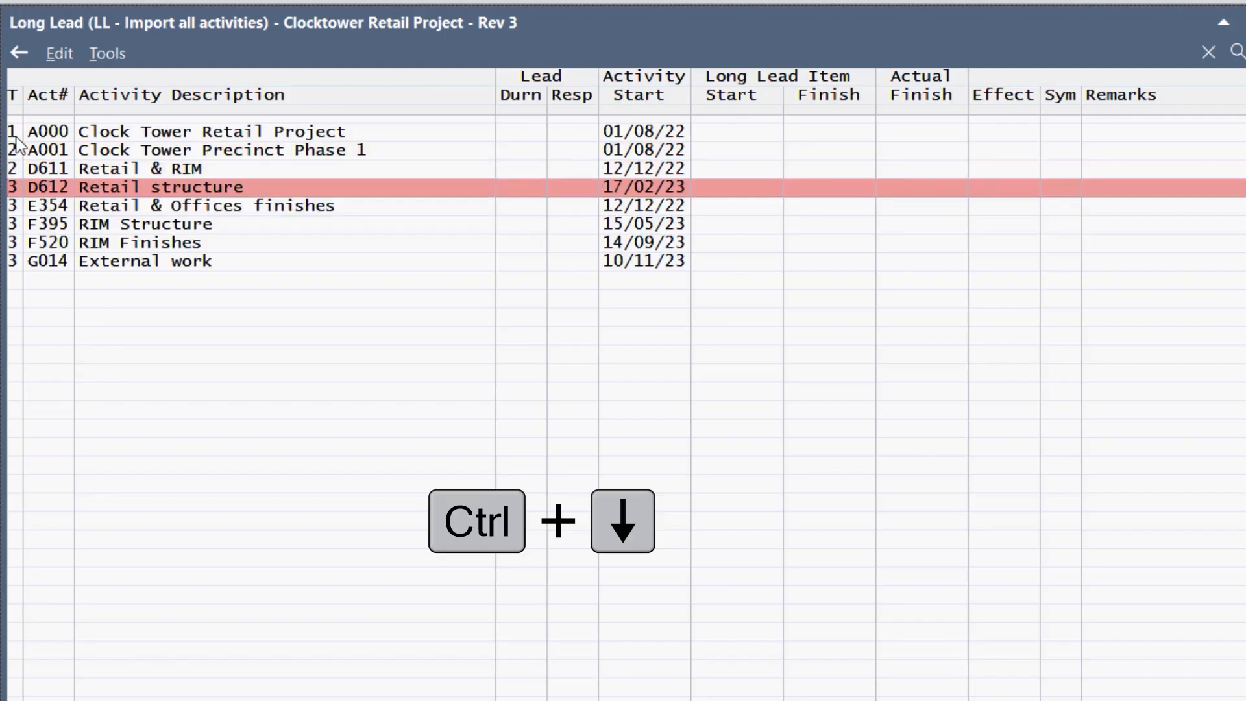
pyautogui.hotkey('ctrl', 'Down')
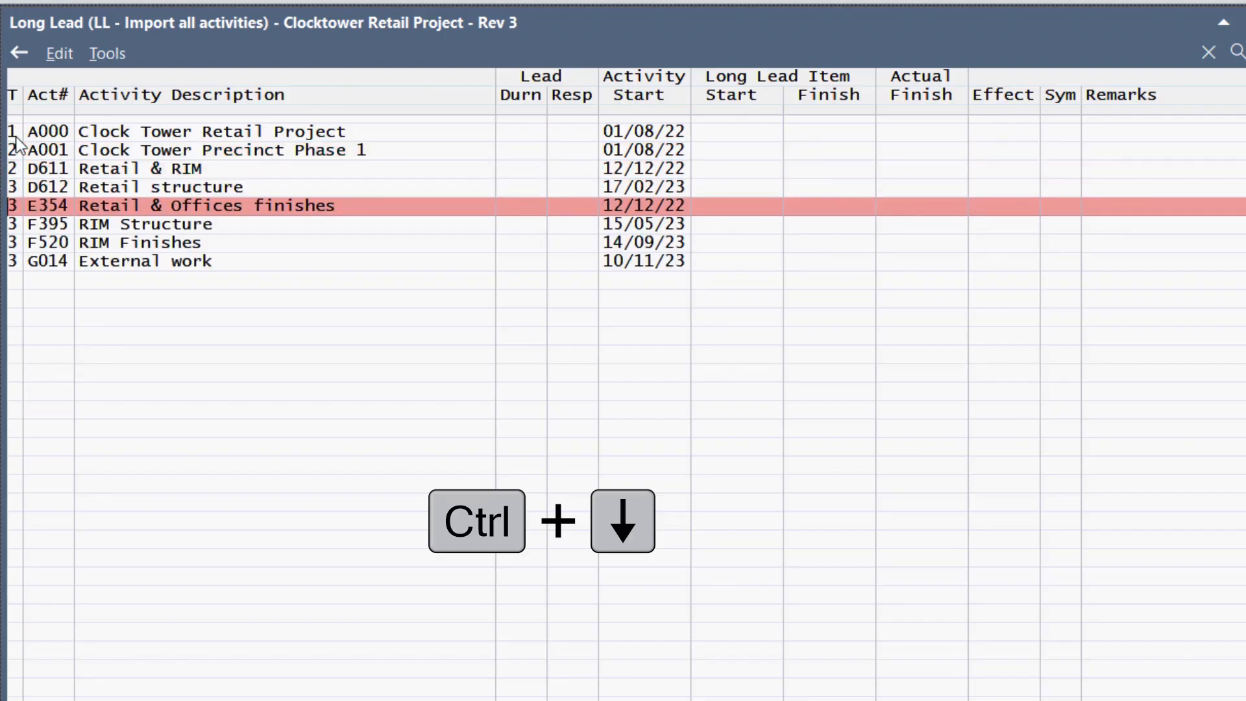
pyautogui.press('Up')
pyautogui.press('Up')
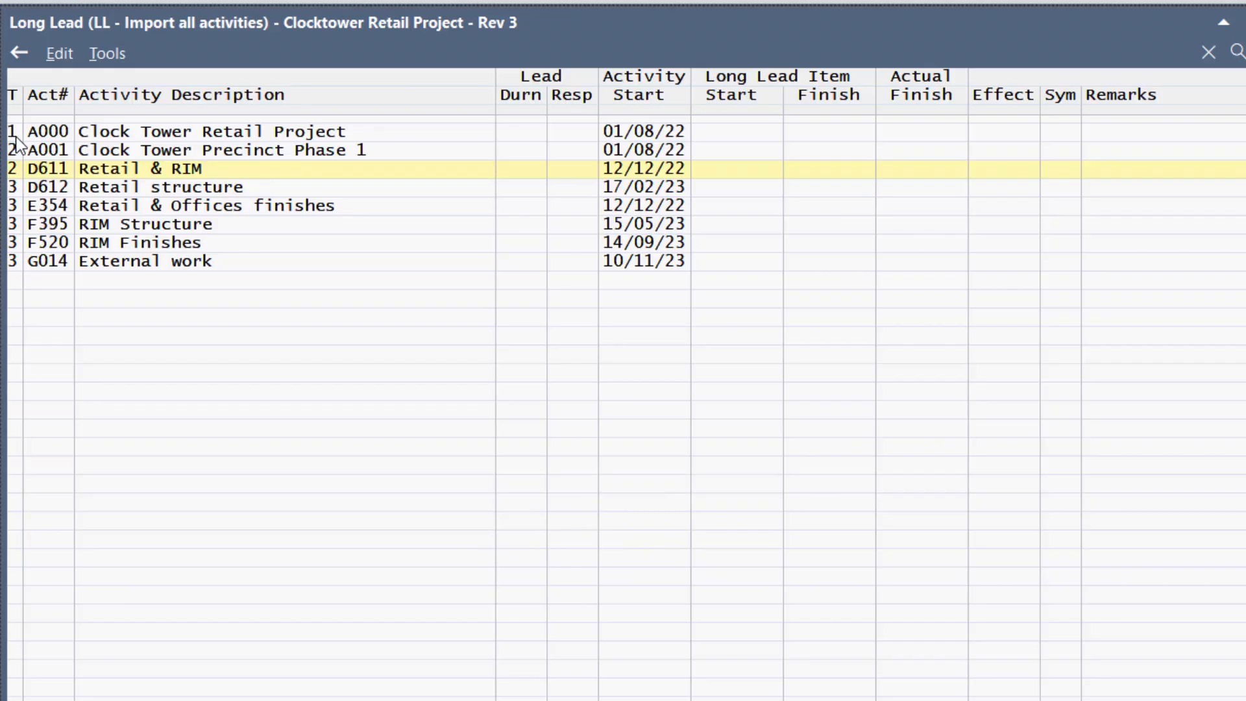
pyautogui.hotkey('ctrl', 'Up')
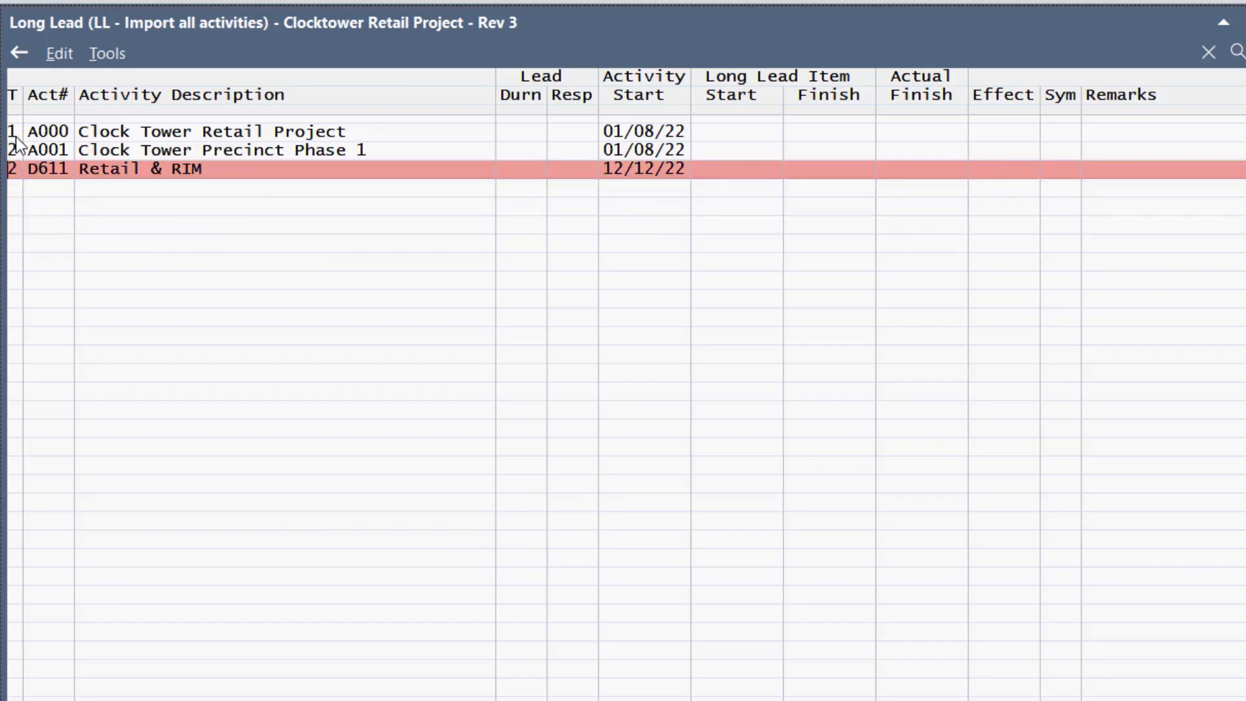
# Delete heading A001, Clock Tower Precinct Phase 1, together with its whole family of lines.
pyautogui.click(101, 150)
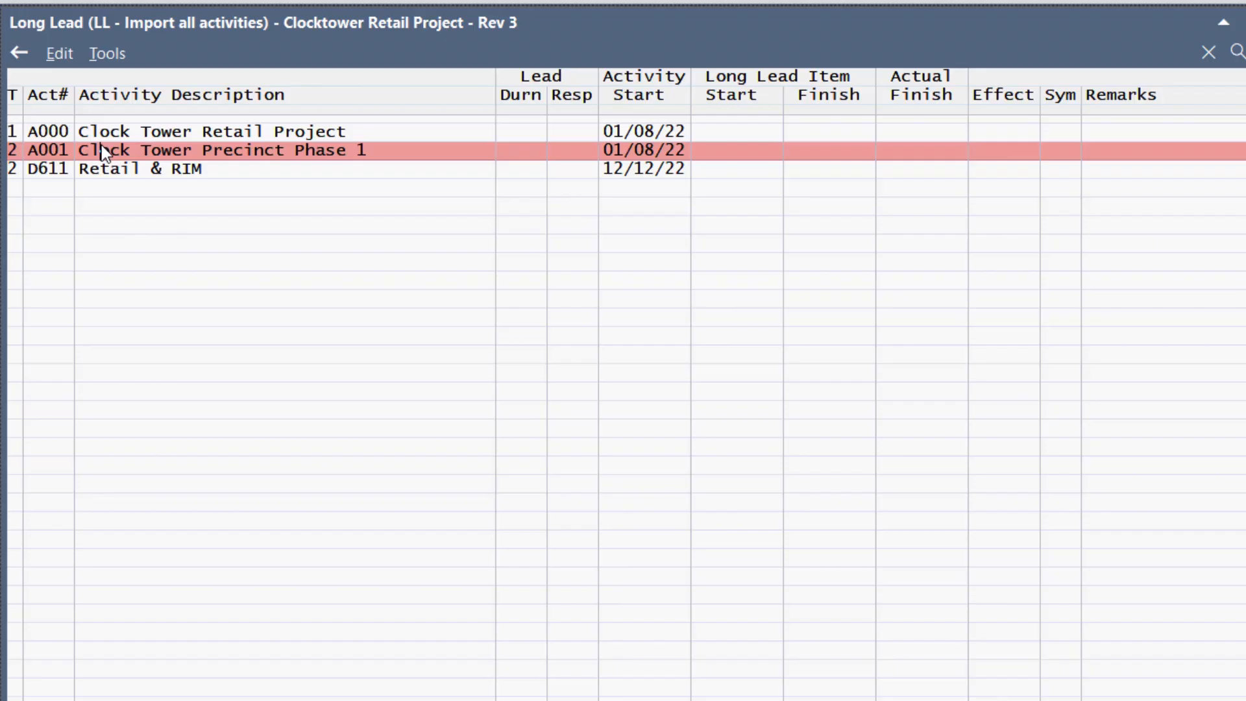
pyautogui.click(102, 166)
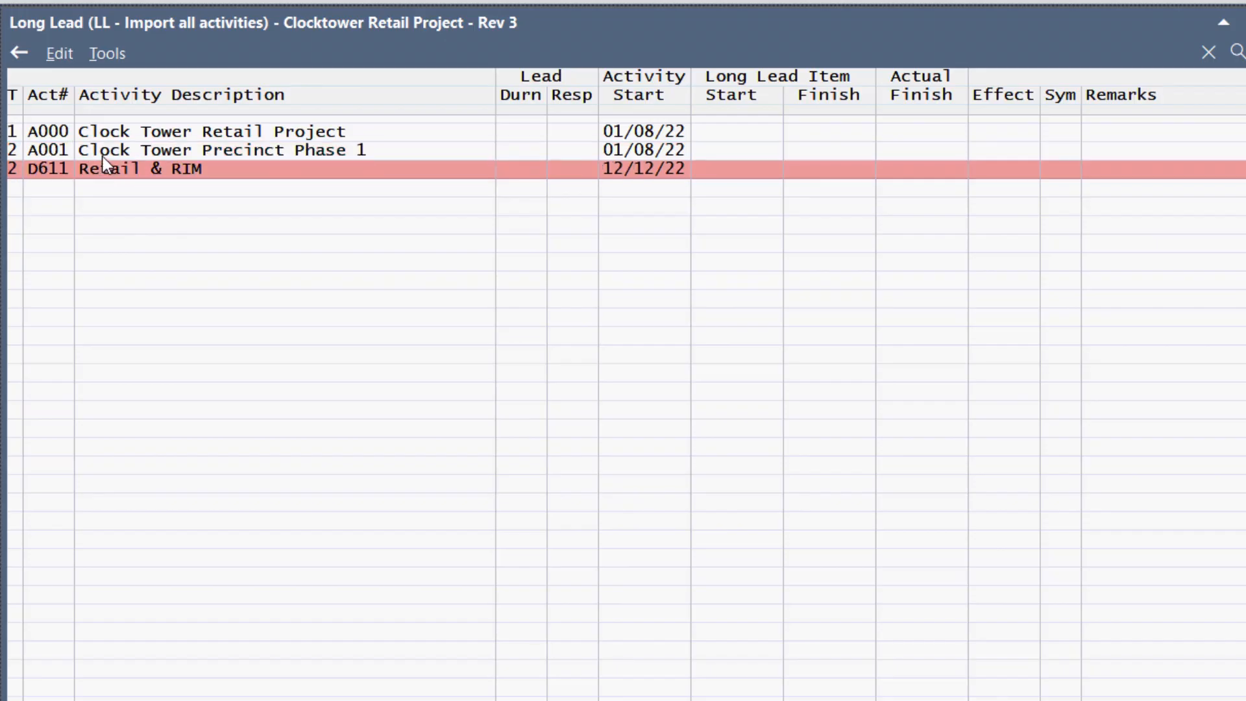
pyautogui.click(103, 154)
pyautogui.click(104, 174)
pyautogui.click(107, 150)
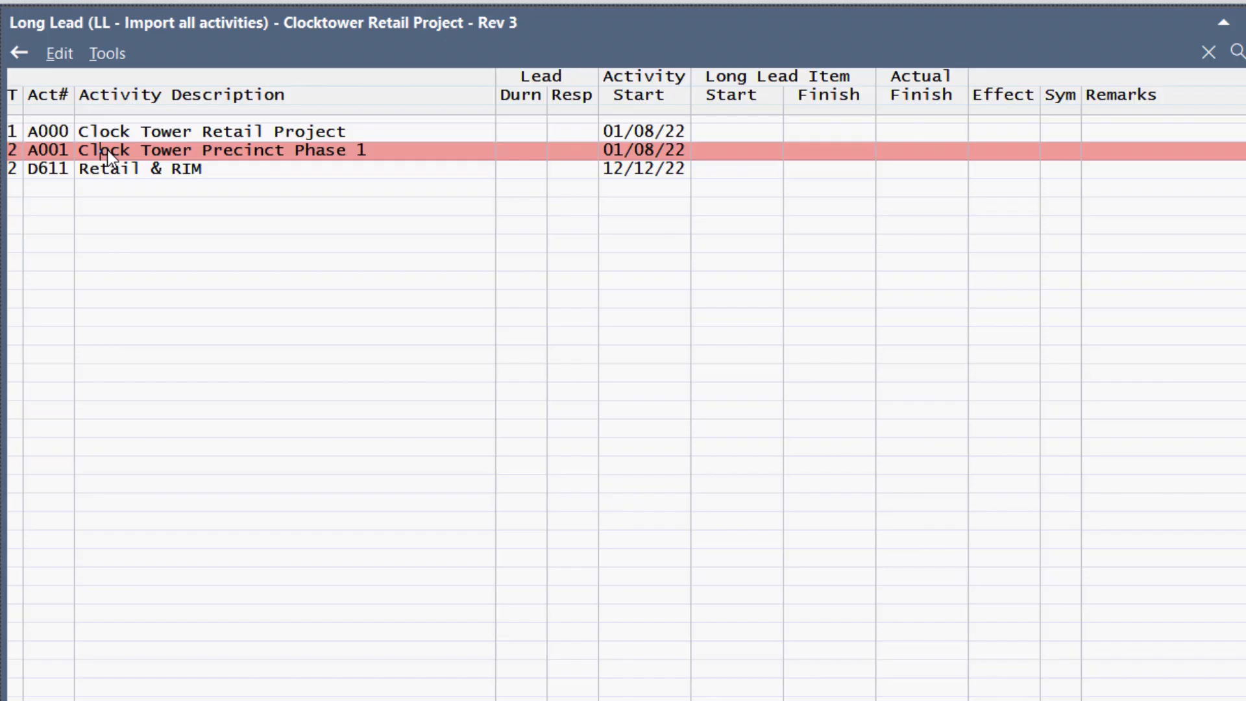
pyautogui.hotkey('ctrl', 'Delete')
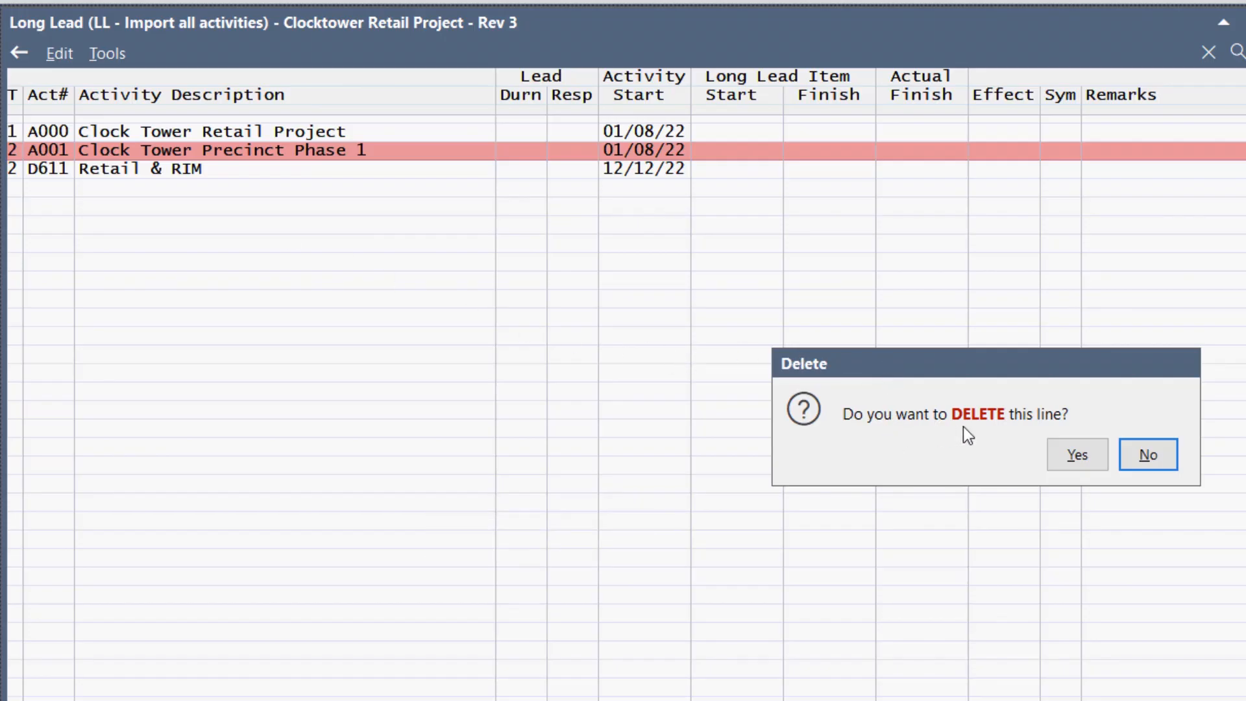
pyautogui.click(1068, 455)
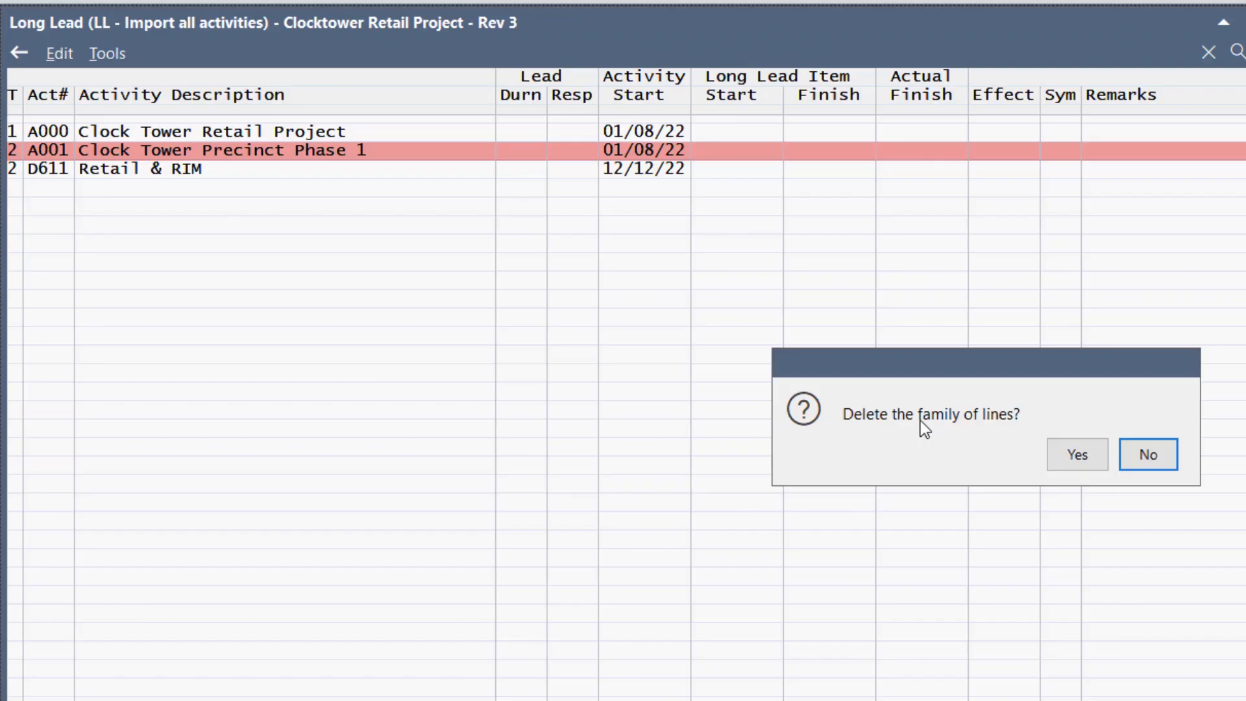
pyautogui.click(1071, 453)
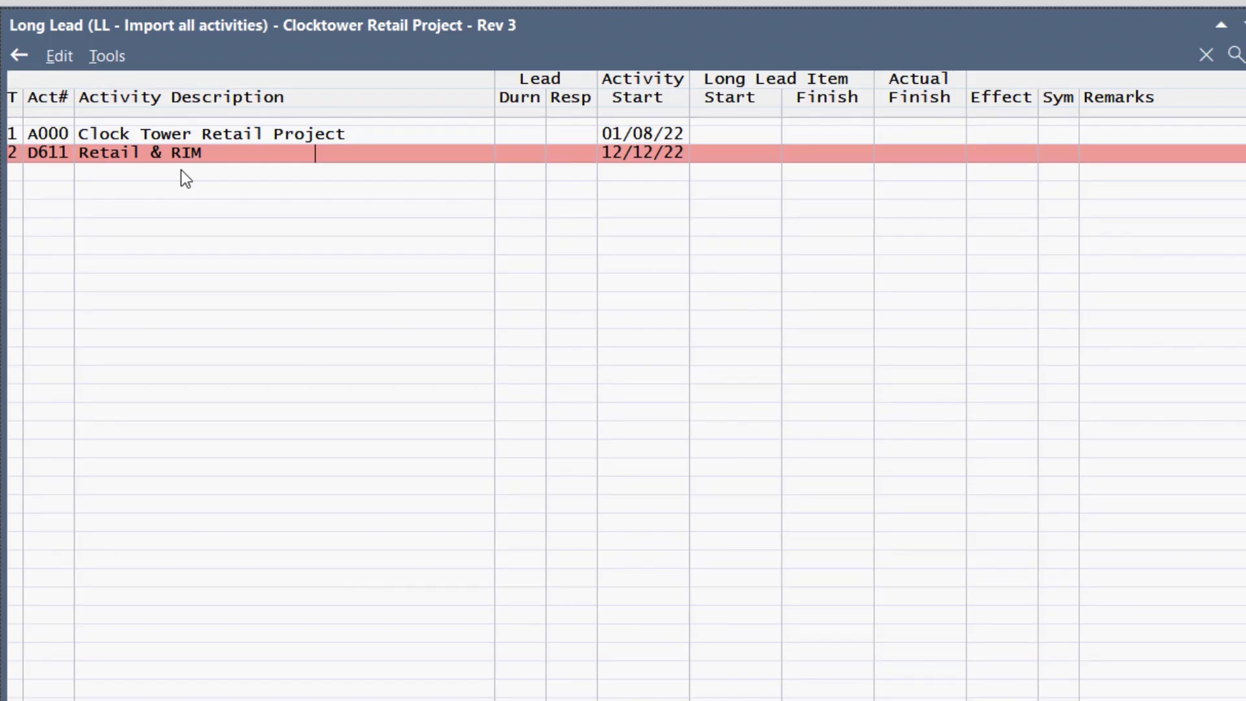
# Expand D611, Retail & RIM, through Retail structure, Slabs and P2 Retaining wall to the activities of D946, Ret. Wall - grid G/J.
pyautogui.hotkey('ctrl', 'Down')
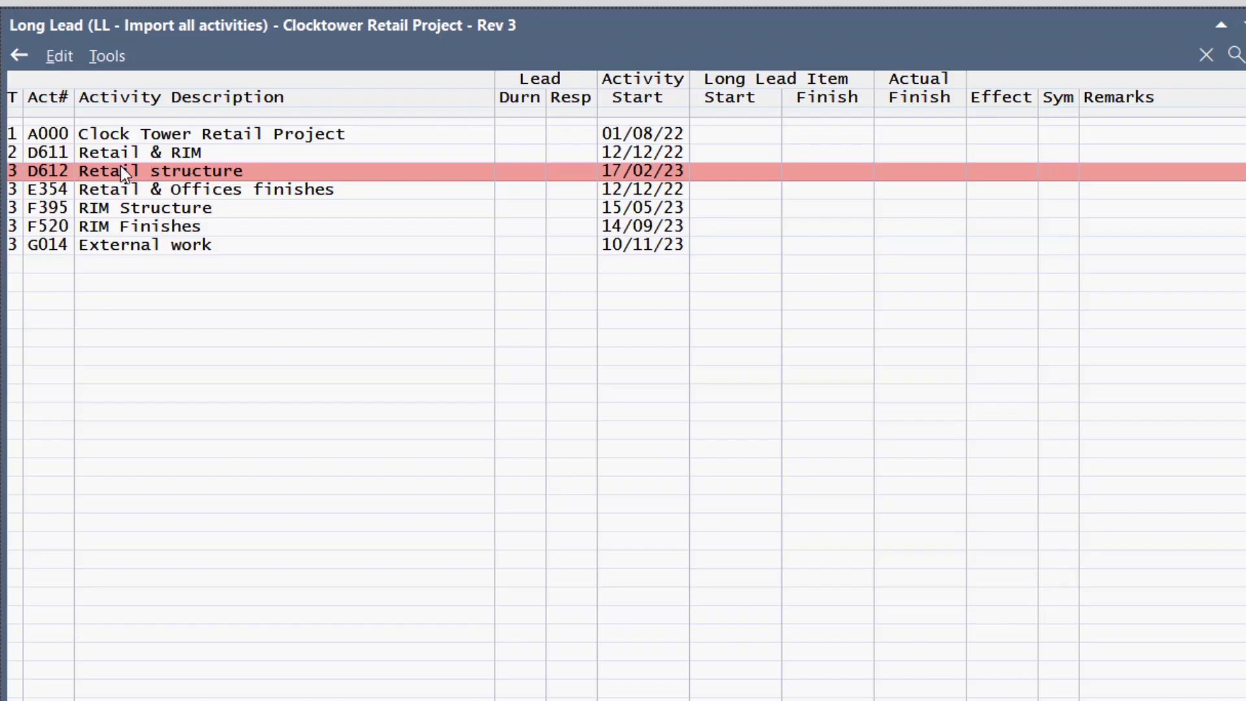
pyautogui.hotkey('ctrl', 'Down')
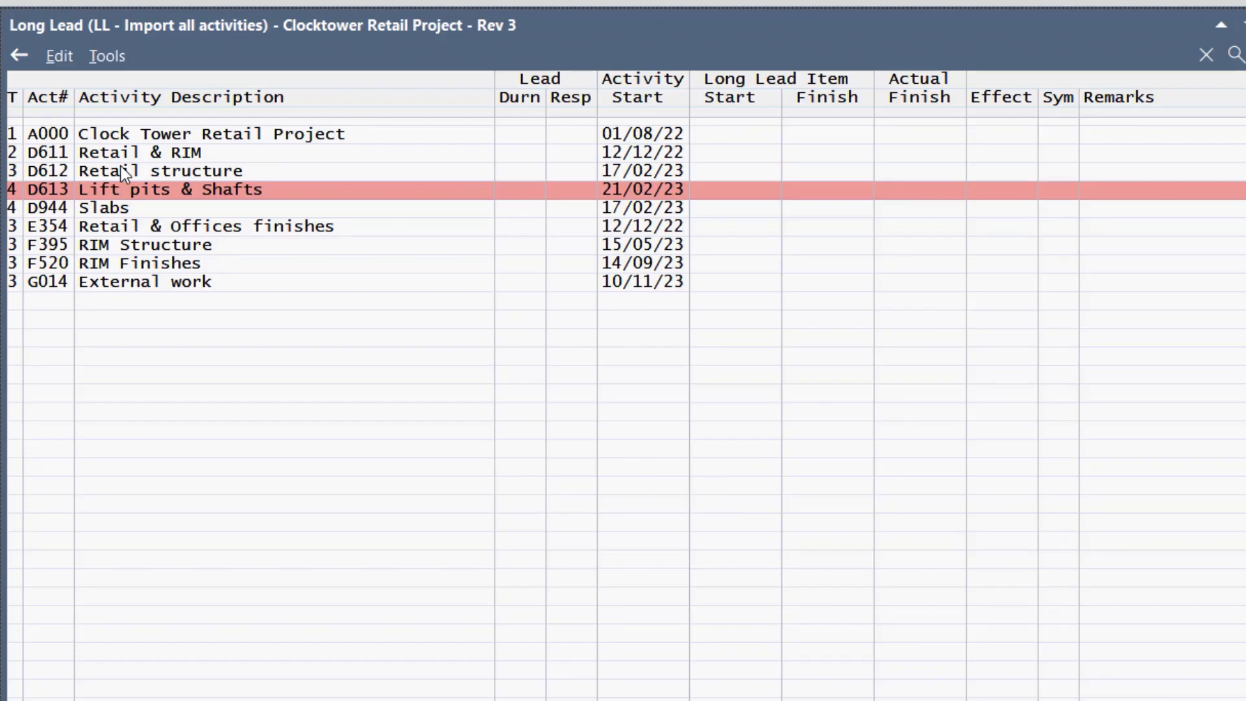
pyautogui.press('Down')
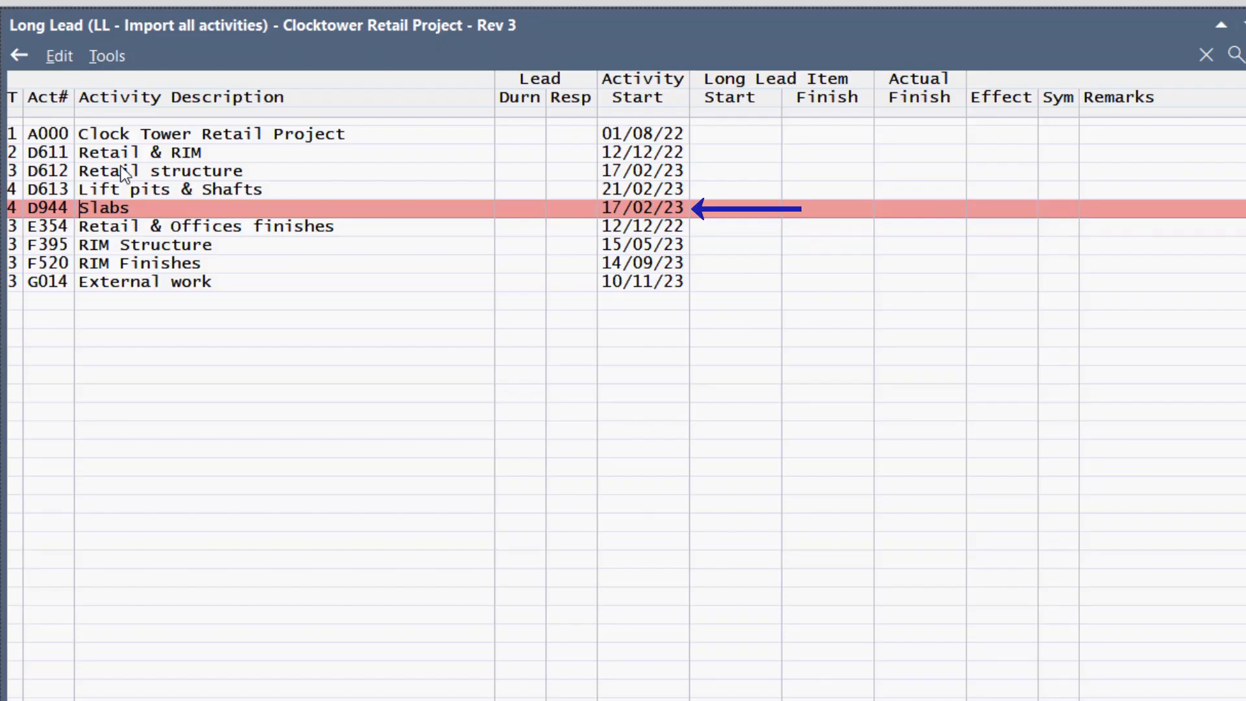
pyautogui.hotkey('ctrl', 'Down')
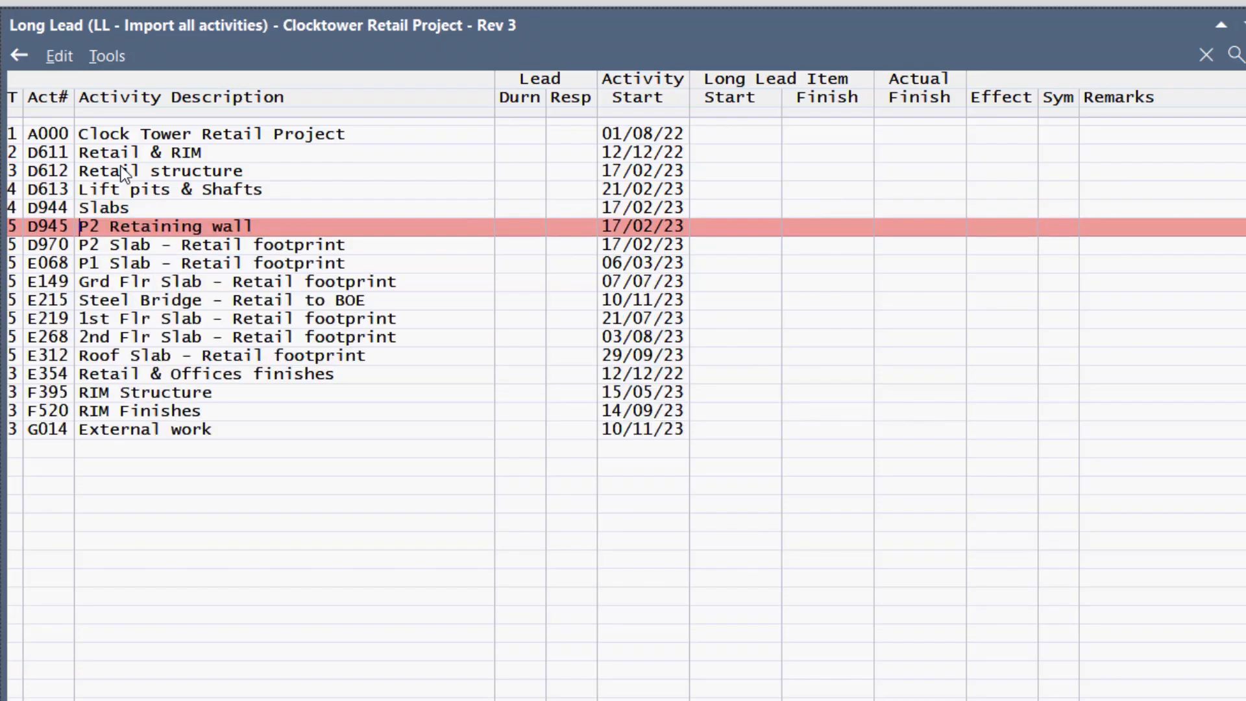
pyautogui.hotkey('ctrl', 'Down')
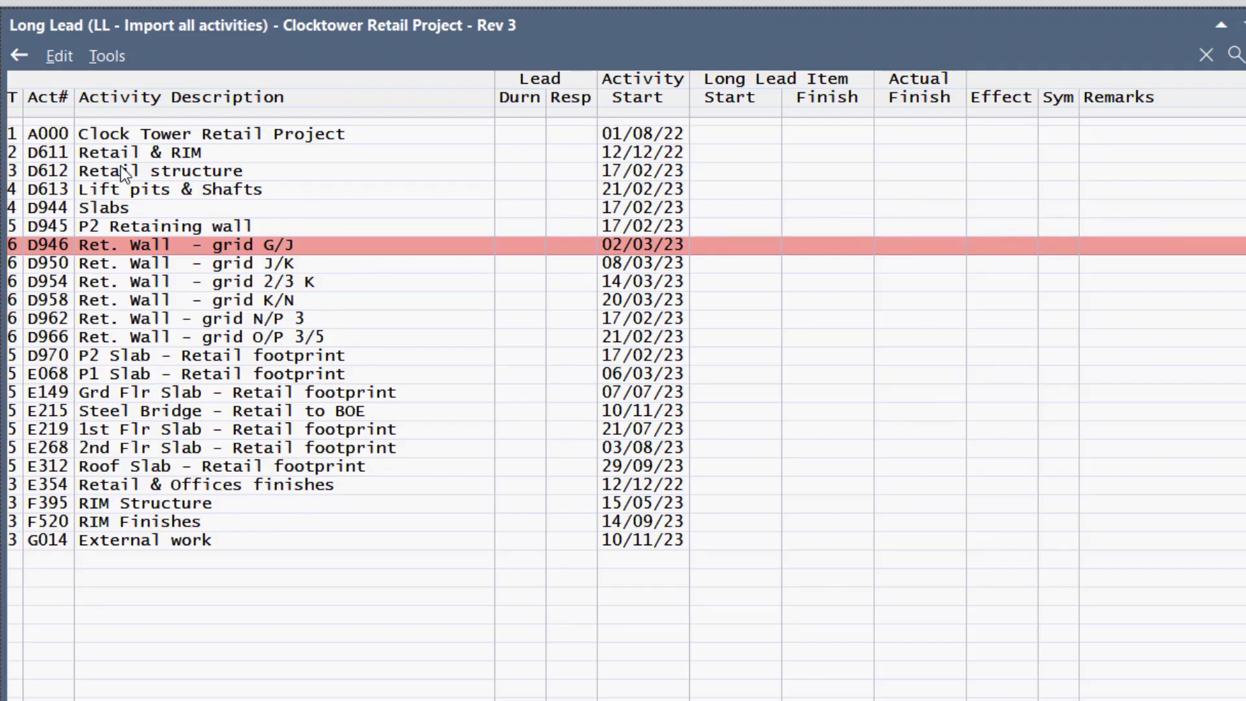
pyautogui.hotkey('ctrl', 'Down')
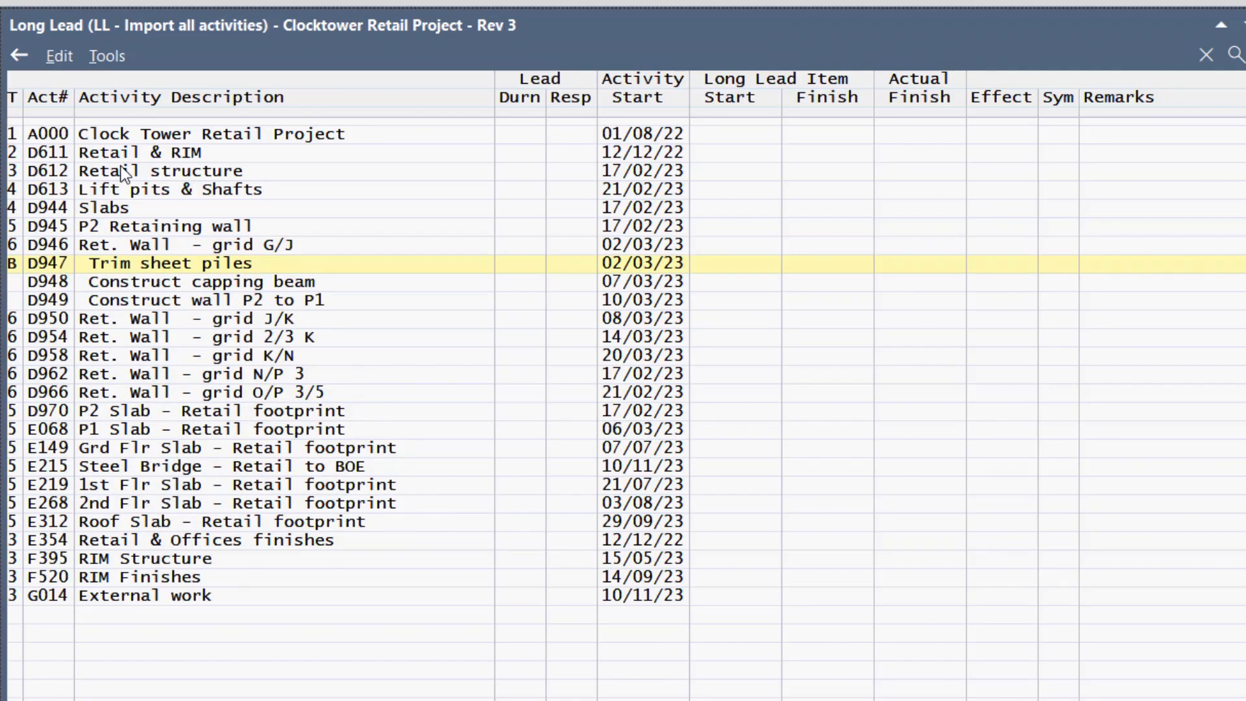
# Collapse D946 and expand D970, P2 Slab - Retail footprint, to the activities of D971, Pour 9A Surfacebed.
pyautogui.hotkey('ctrl', 'Up')
pyautogui.press('Down')
pyautogui.press('Down')
pyautogui.press('Down')
pyautogui.press('Down')
pyautogui.press('Down')
pyautogui.press('Down')
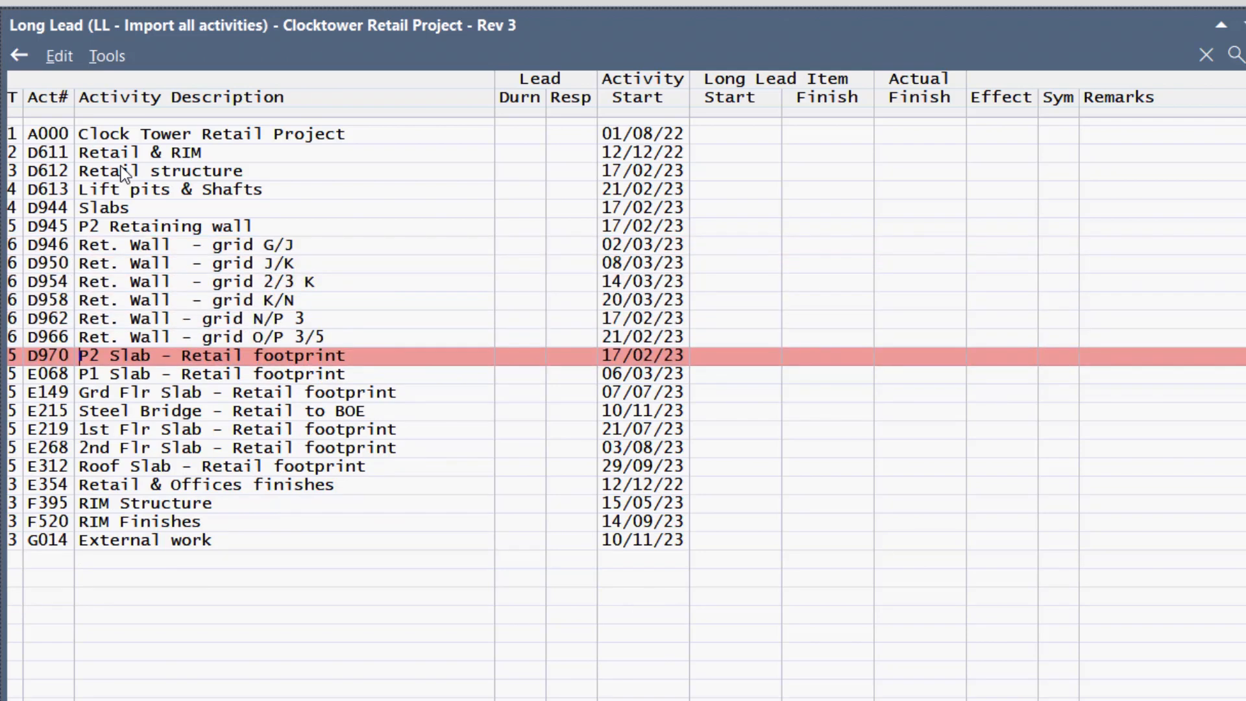
pyautogui.hotkey('ctrl', 'Down')
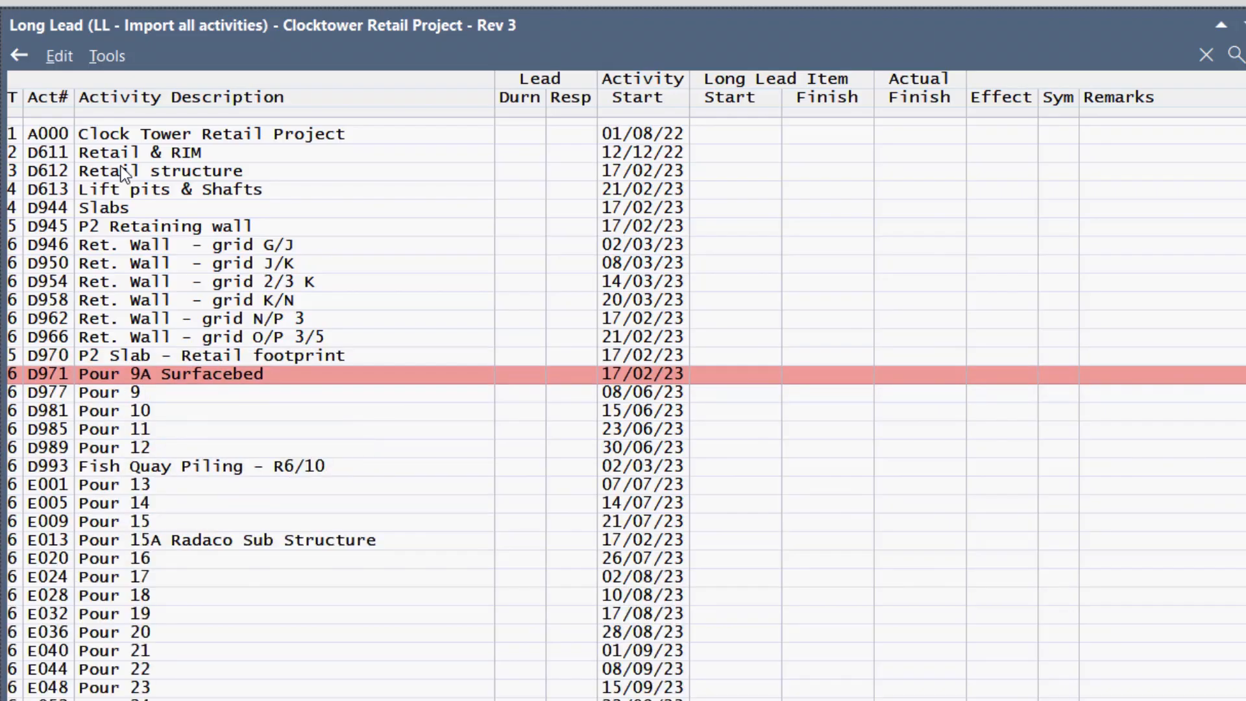
pyautogui.hotkey('ctrl', 'Down')
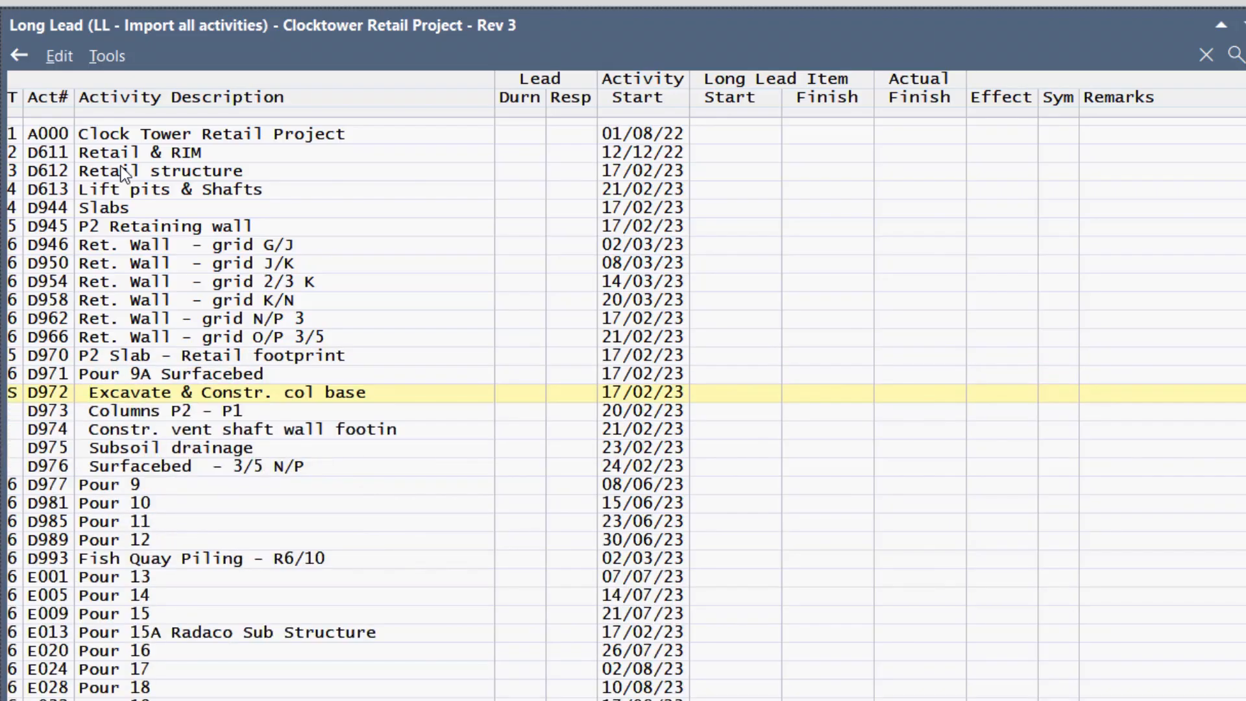
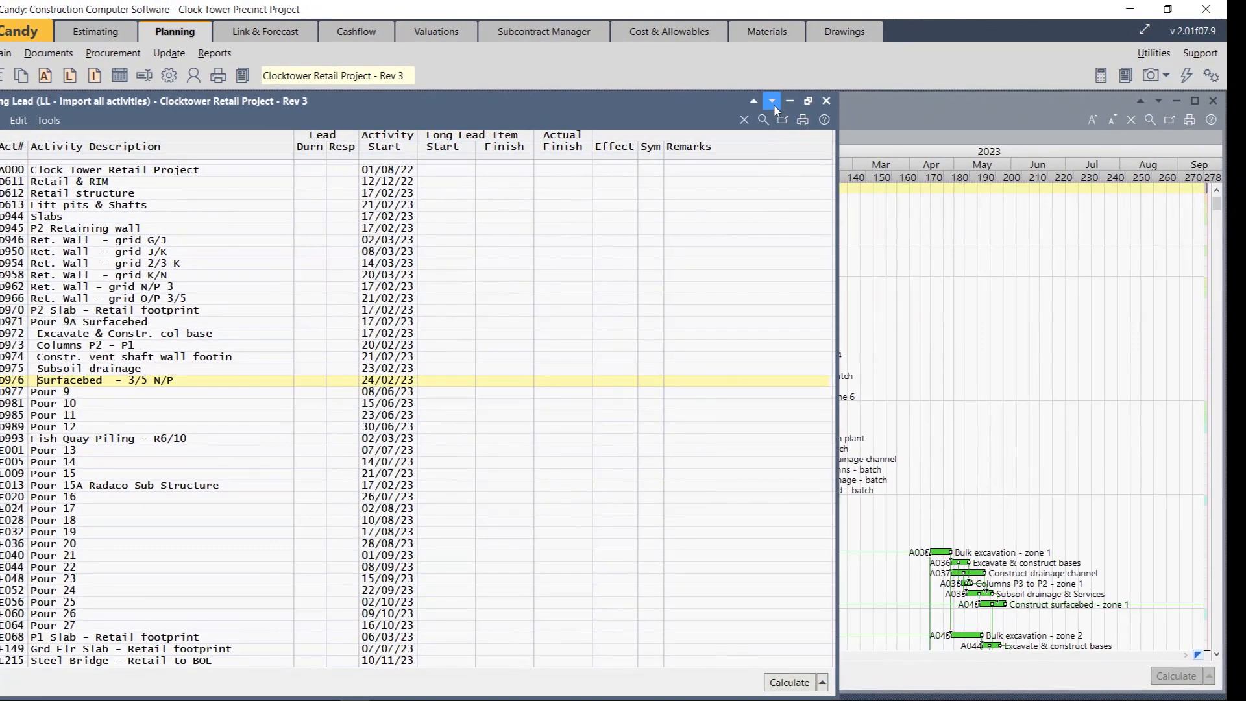
# Shrink the schedule window and open the long lead schedule Appointments Robben Island Museum alongside it.
pyautogui.click(773, 103)
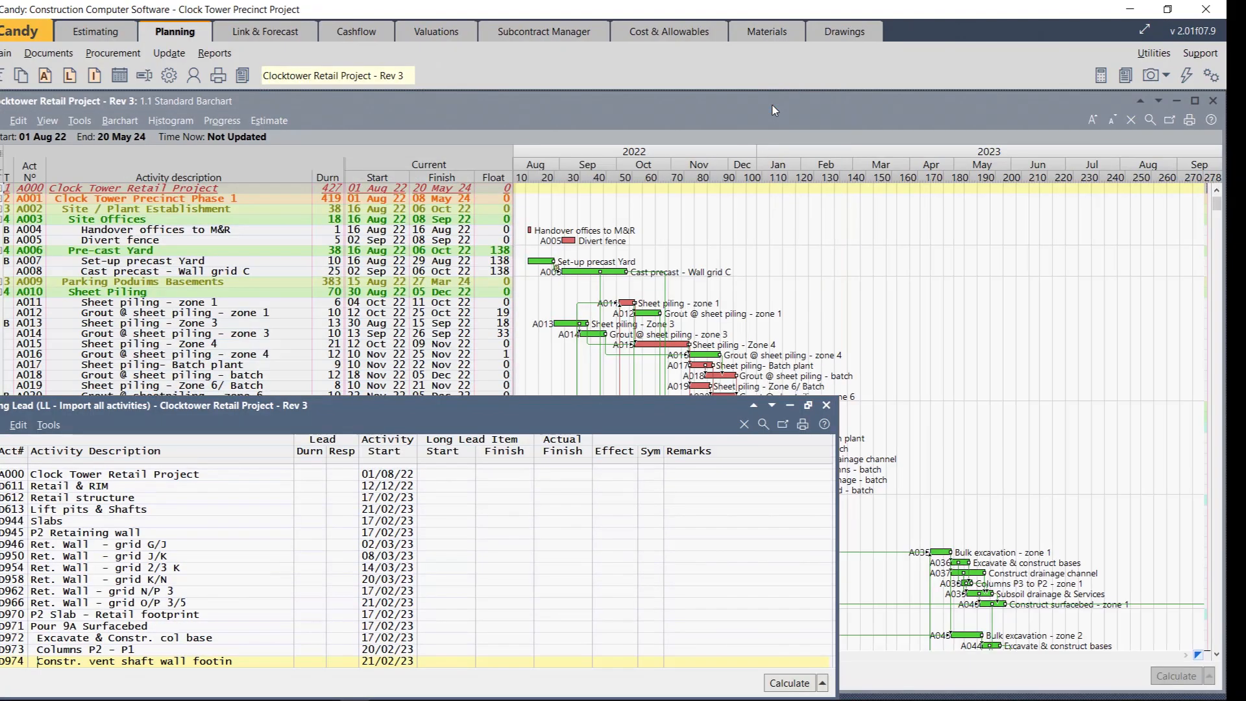
pyautogui.click(68, 76)
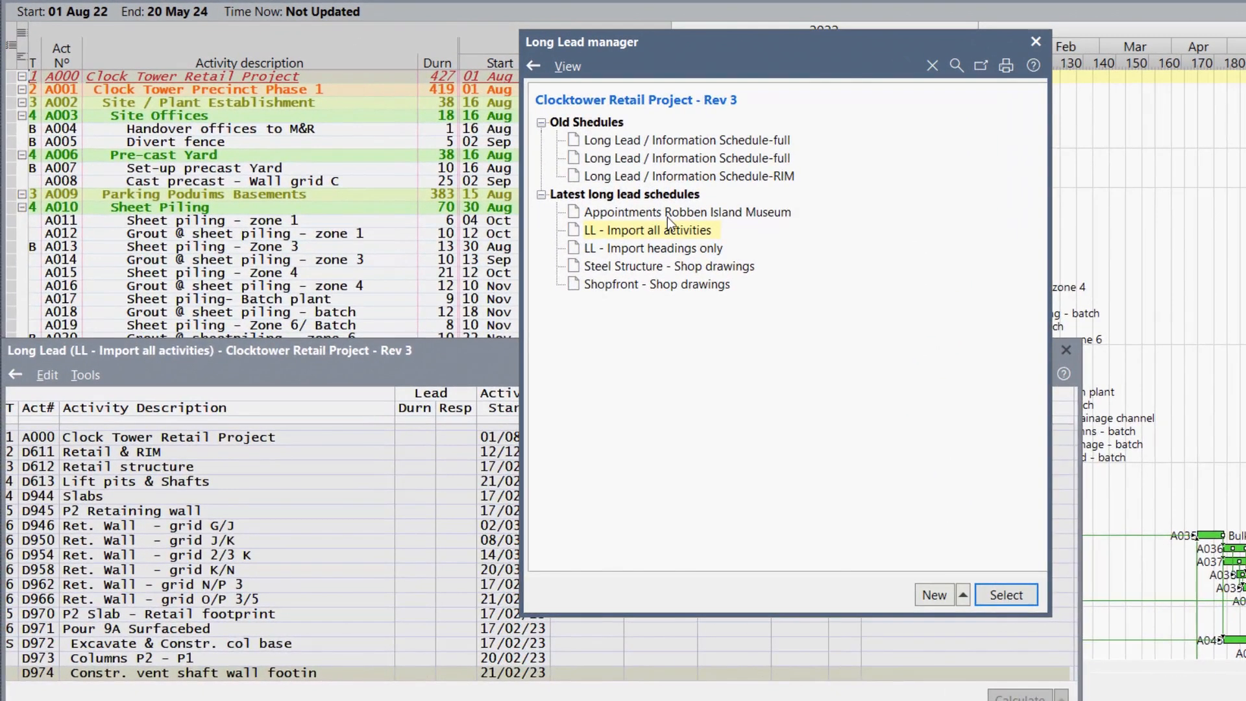
pyautogui.doubleClick(667, 217)
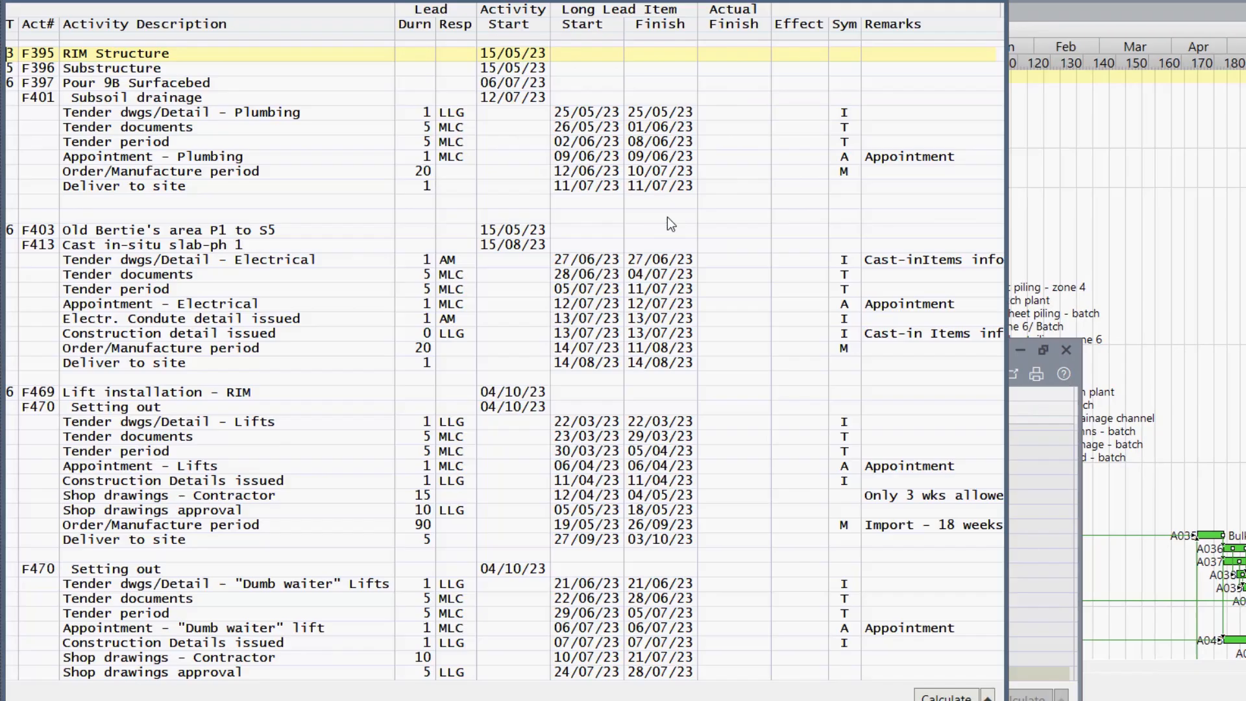
# Copy the plumbing procurement lines under F401, Subsoil drainage, from Tender dwgs/Detail - Plumbing to Deliver to site, including the two blank lines below.
pyautogui.click(101, 116)
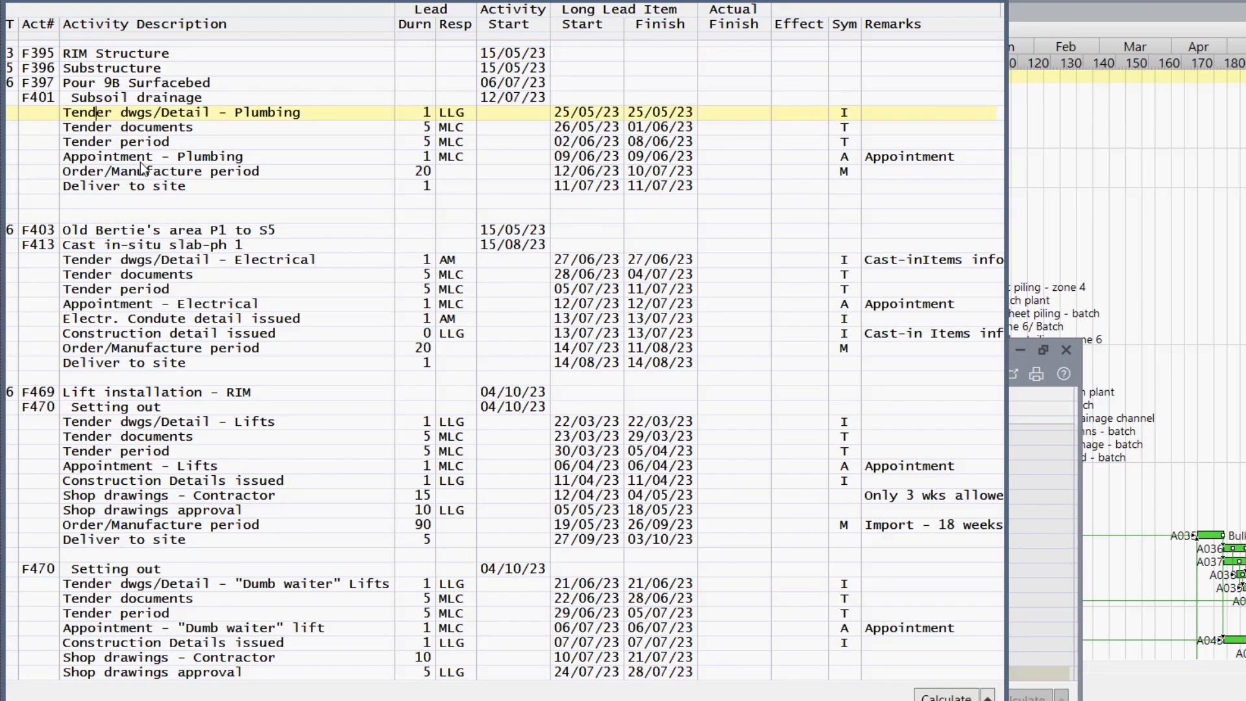
pyautogui.hotkey('shift', 'Down')
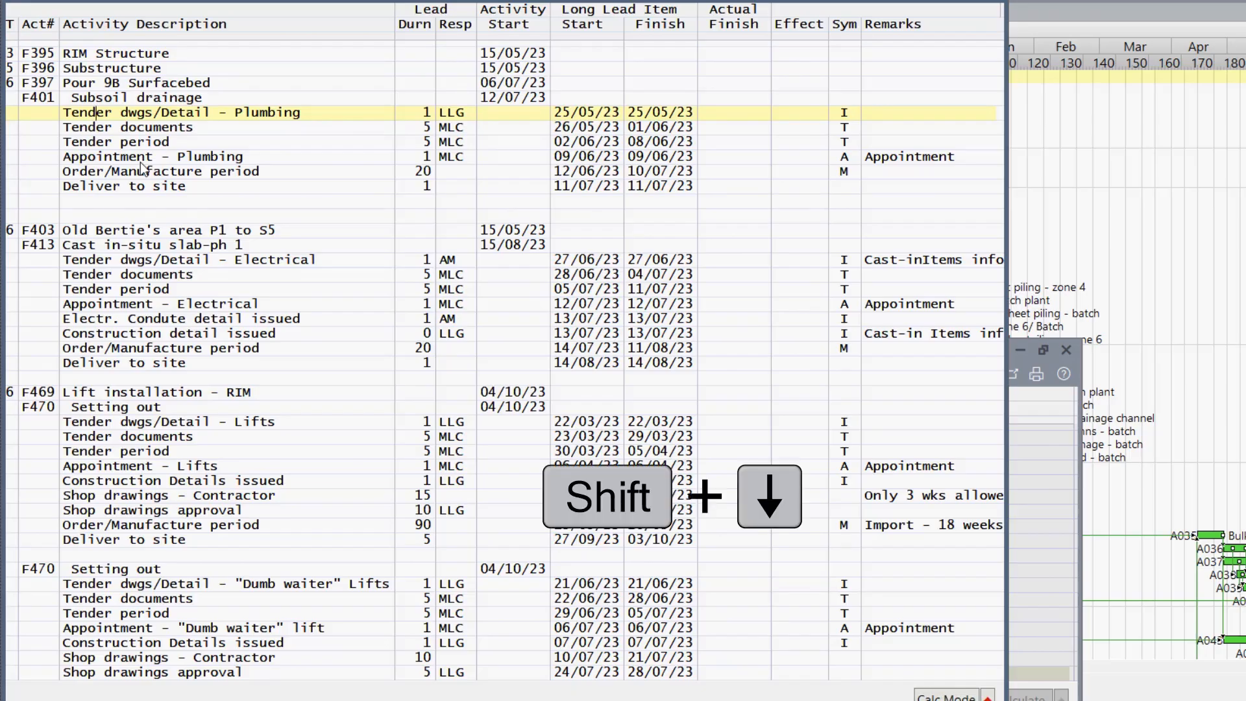
pyautogui.hotkey('shift', 'Down')
pyautogui.hotkey('shift', 'Down')
pyautogui.hotkey('shift', 'Down')
pyautogui.hotkey('shift', 'Down')
pyautogui.hotkey('shift', 'Down')
pyautogui.hotkey('shift', 'Down')
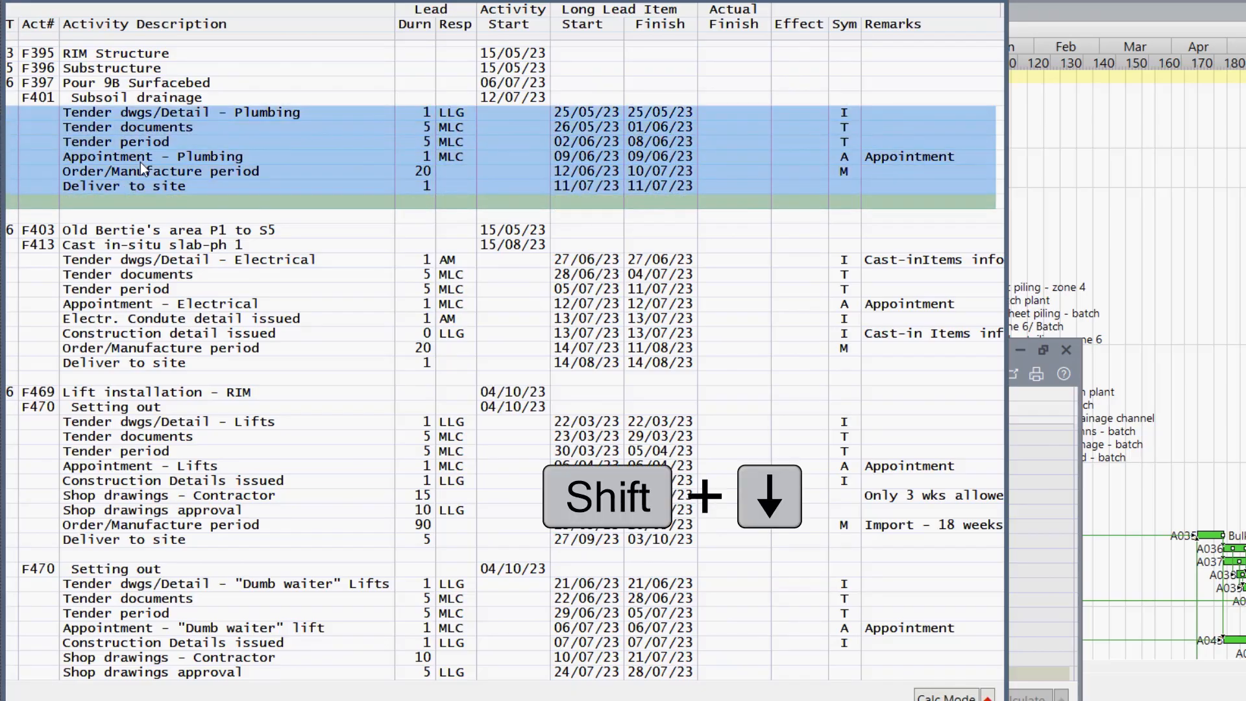
pyautogui.hotkey('shift', 'Down')
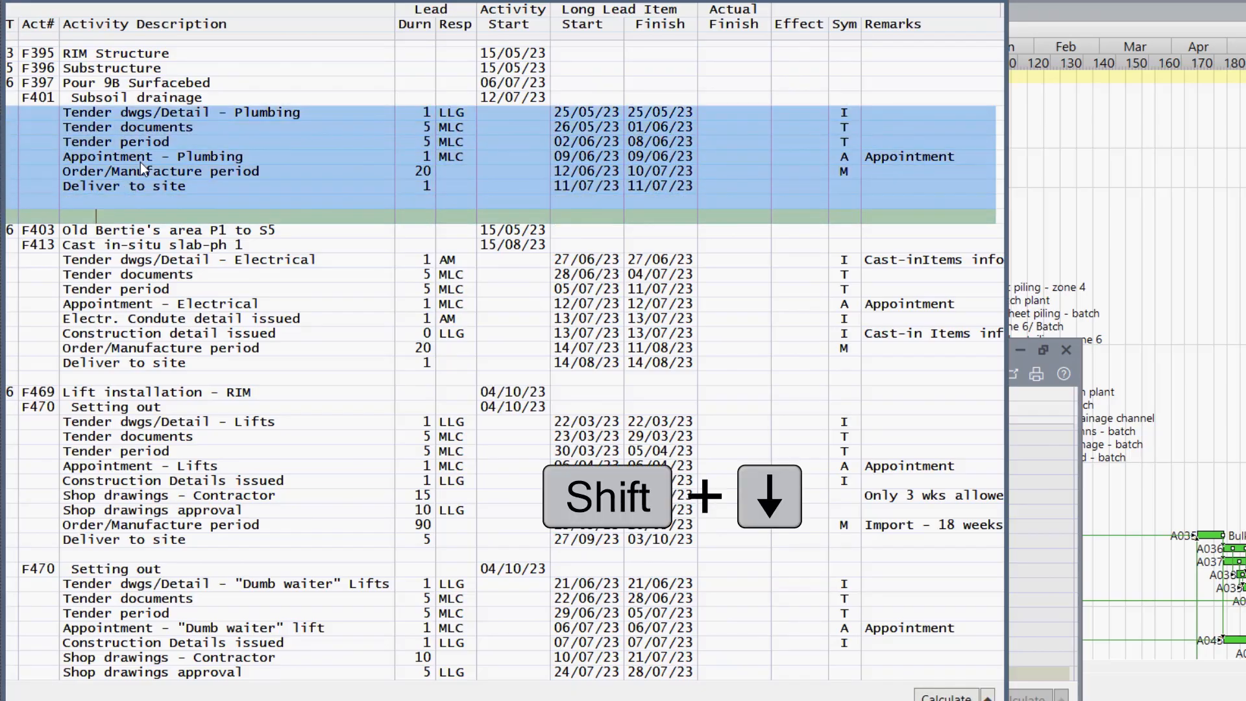
pyautogui.hotkey('ctrl', 'c')
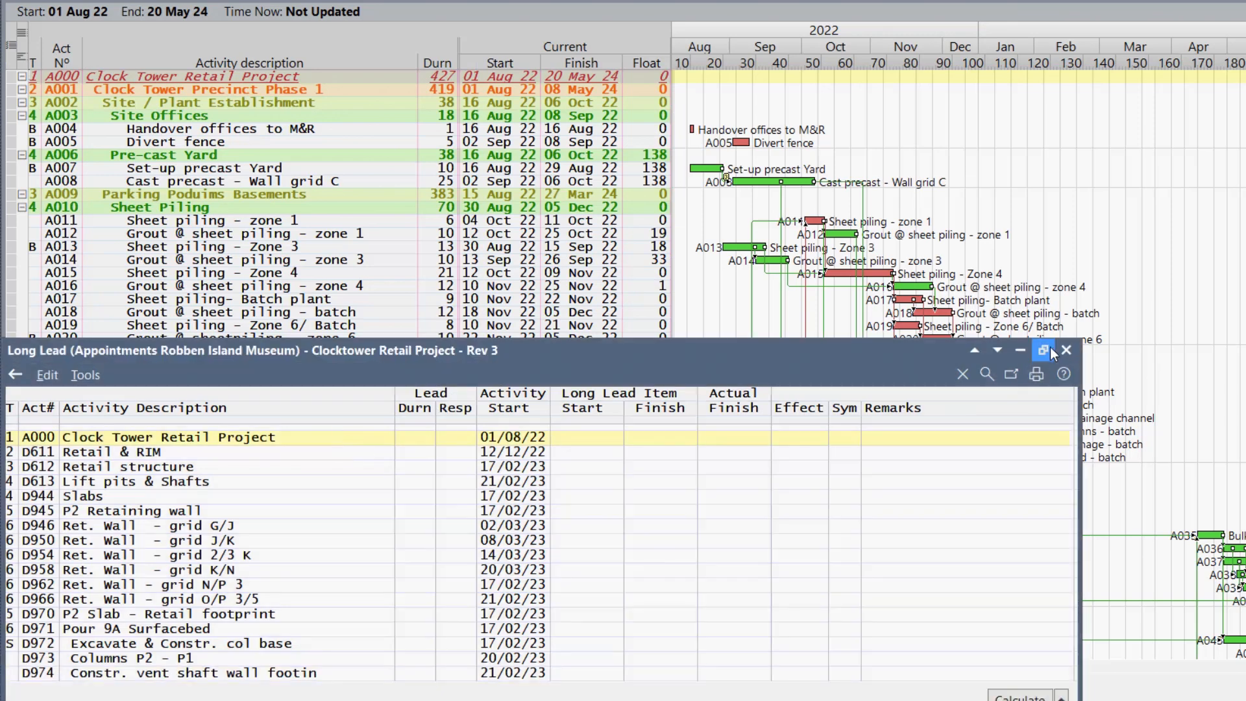
# Paste the copied plumbing procurement lines beneath D975, Subsoil drainage, in LL - Import all activities, and calculate the schedule.
pyautogui.click(1045, 351)
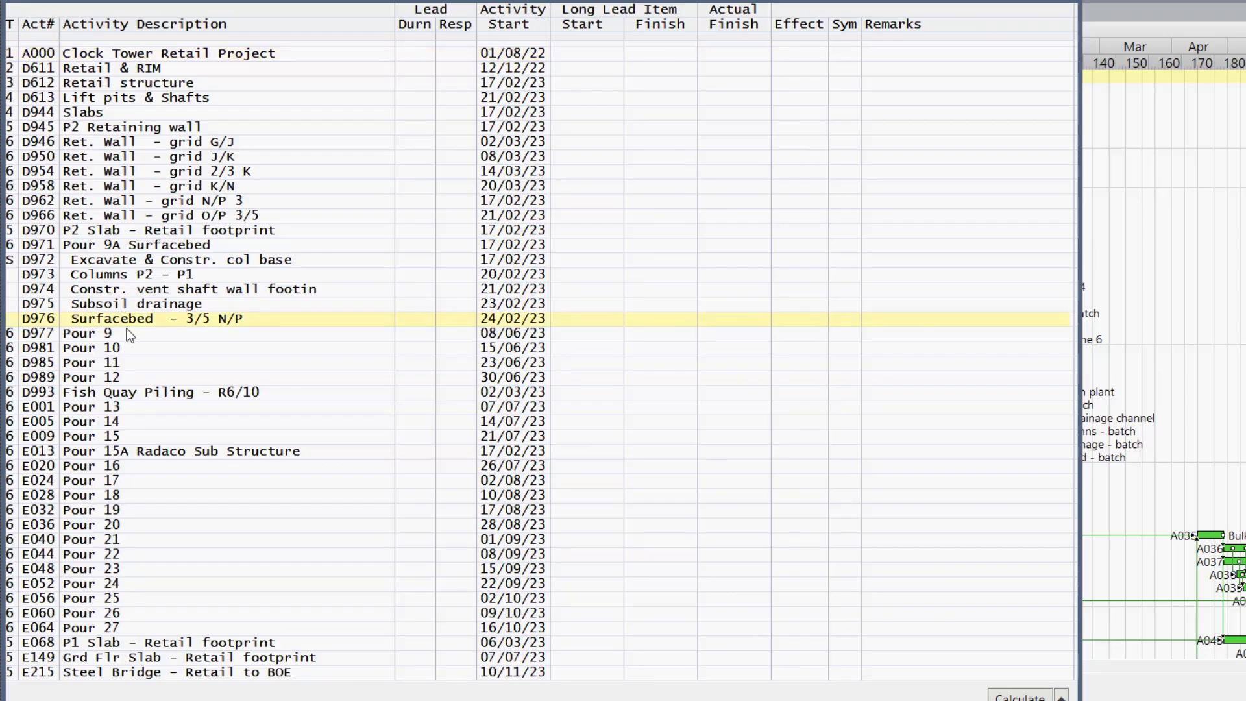
pyautogui.hotkey('ctrl', 'v')
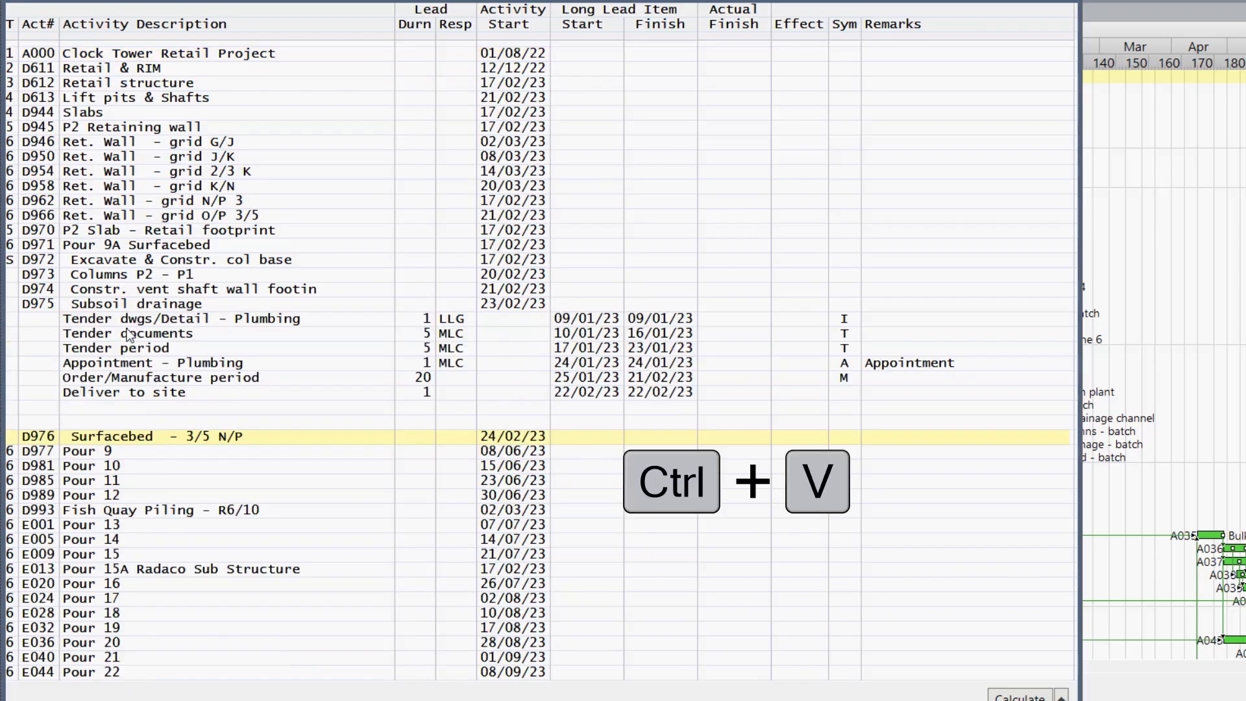
pyautogui.click(370, 338)
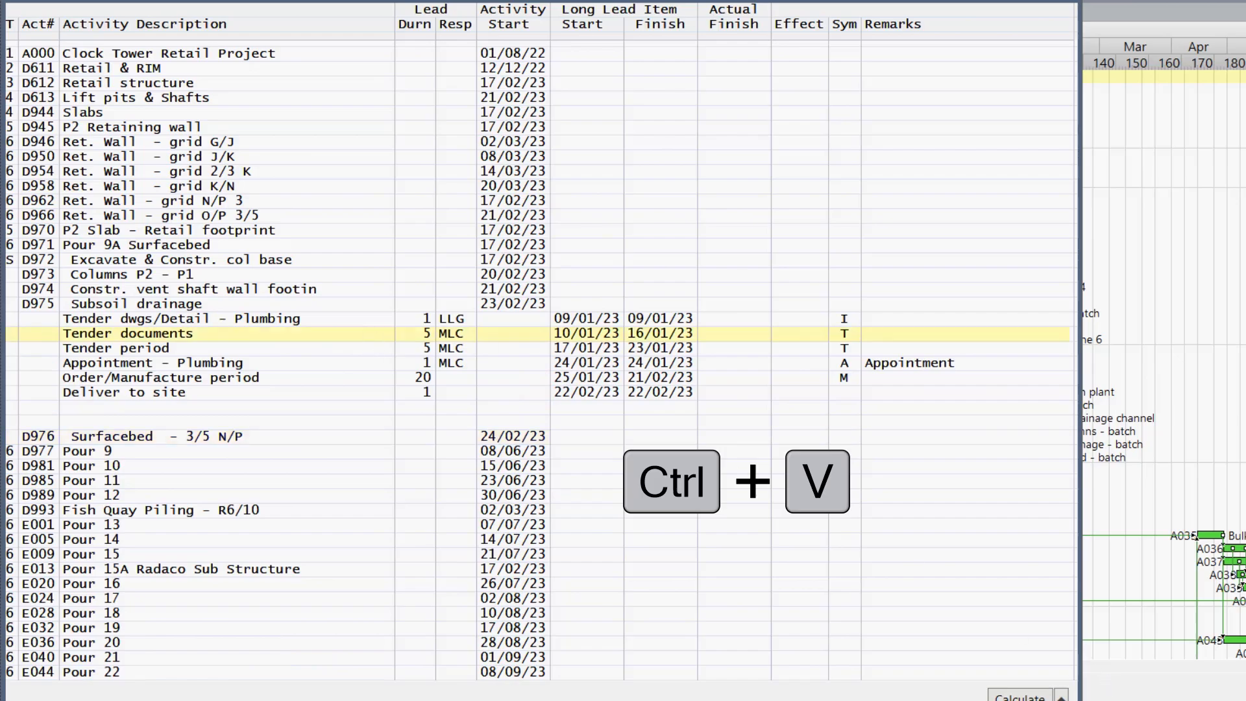
pyautogui.click(1019, 696)
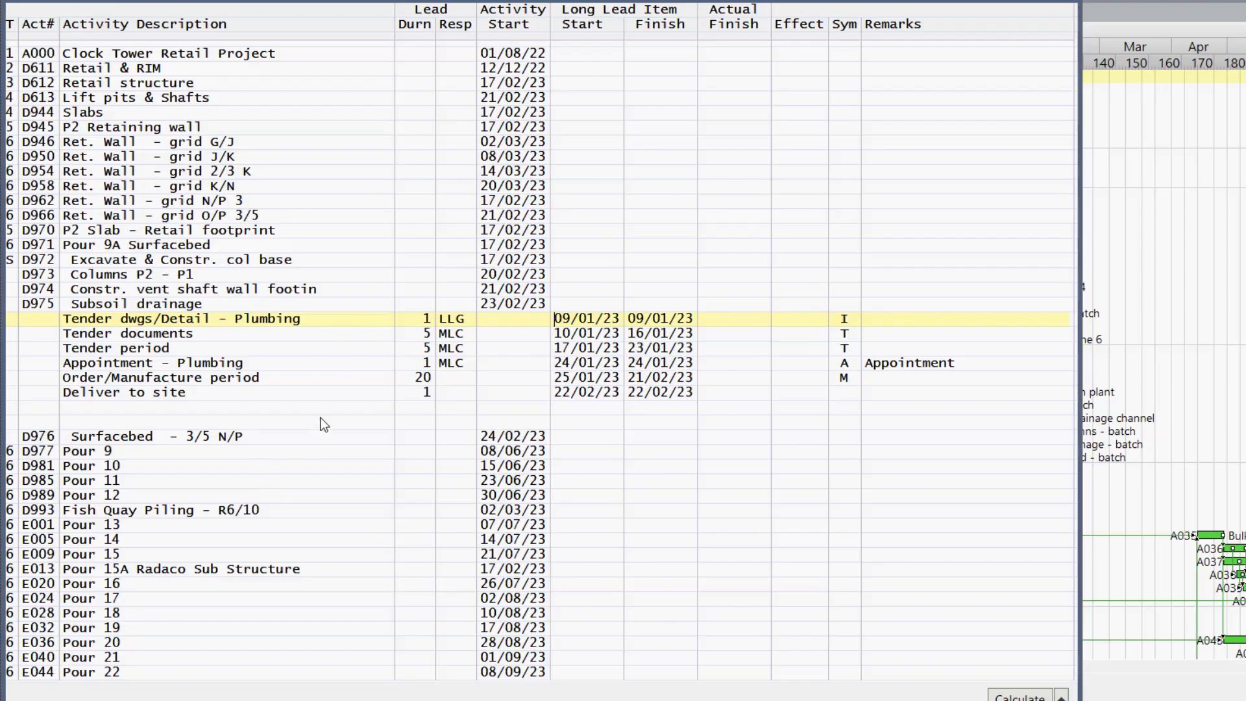
pyautogui.click(204, 331)
pyautogui.click(204, 348)
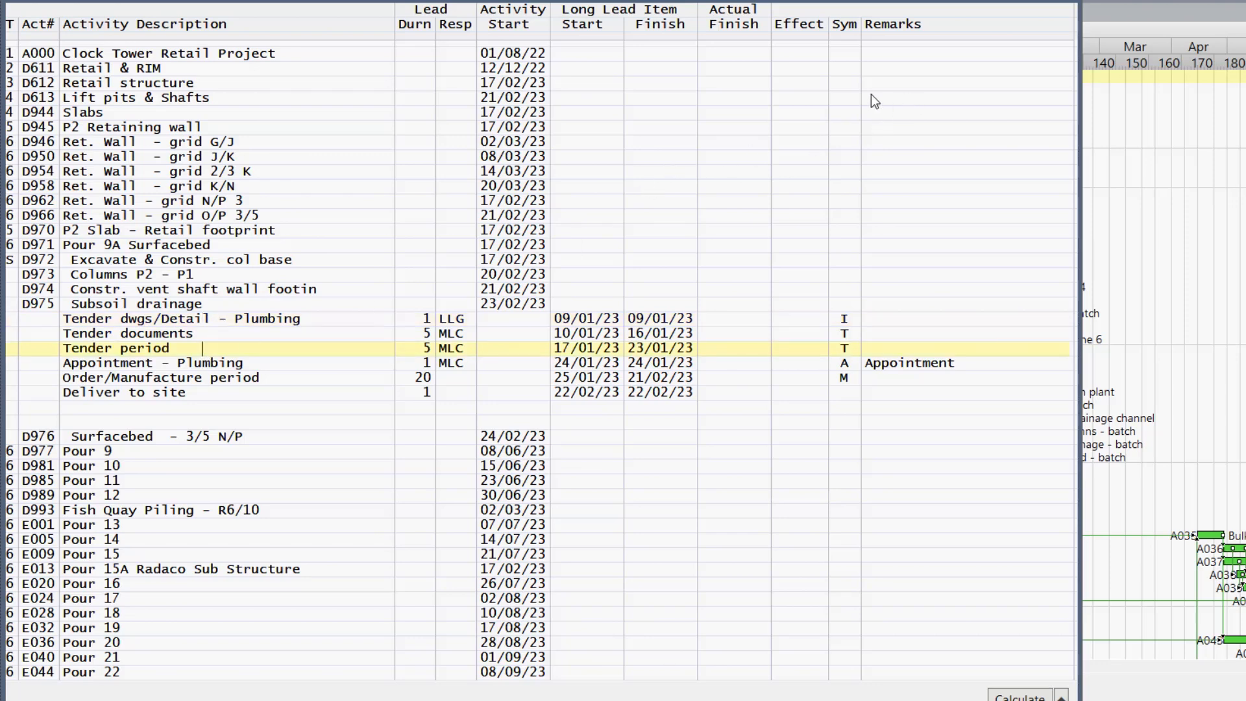
# Reopen the Appointments Robben Island Museum schedule and examine the manufacture periods and remarks of its lift and metalwork items.
pyautogui.press('Escape')
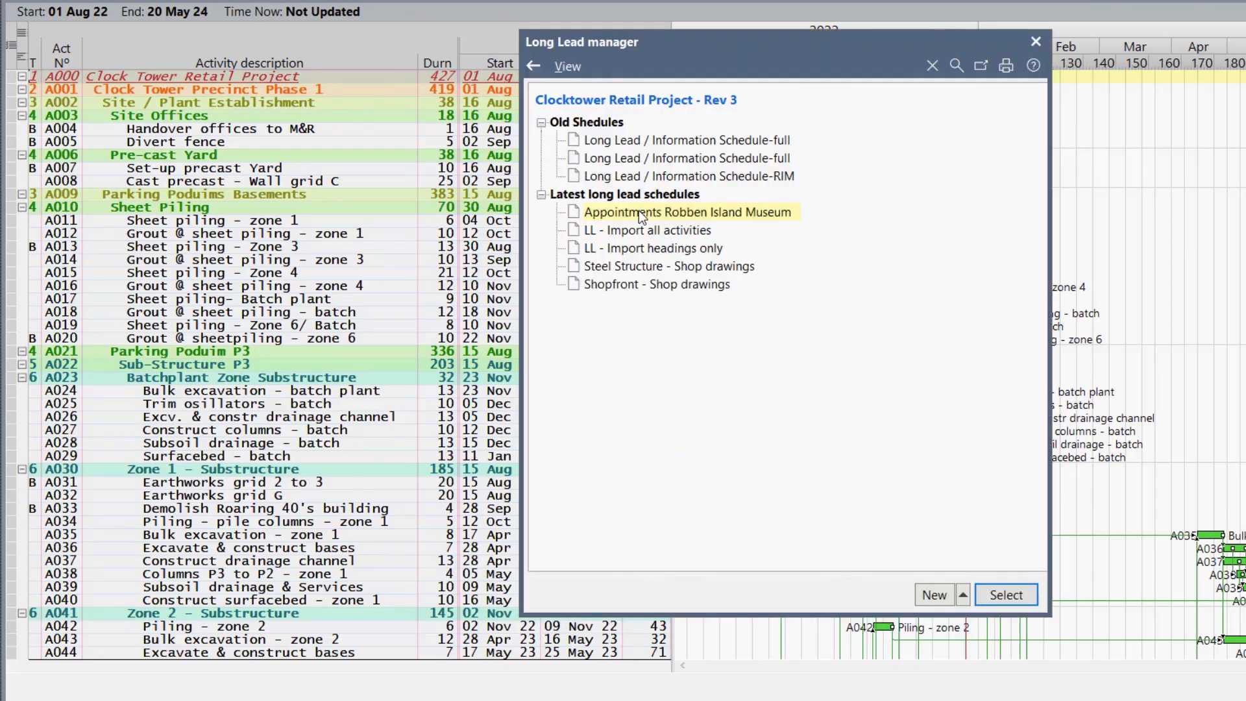
pyautogui.doubleClick(642, 213)
pyautogui.press('Down')
pyautogui.press('Down')
pyautogui.press('Down')
pyautogui.press('Down')
pyautogui.press('Down')
pyautogui.press('Down')
pyautogui.press('Down')
pyautogui.press('Down')
pyautogui.press('Down')
pyautogui.press('Down')
pyautogui.press('Down')
pyautogui.press('Down')
pyautogui.press('Down')
pyautogui.press('Down')
pyautogui.press('Down')
pyautogui.press('Down')
pyautogui.press('Down')
pyautogui.press('Down')
pyautogui.press('Down')
pyautogui.press('Down')
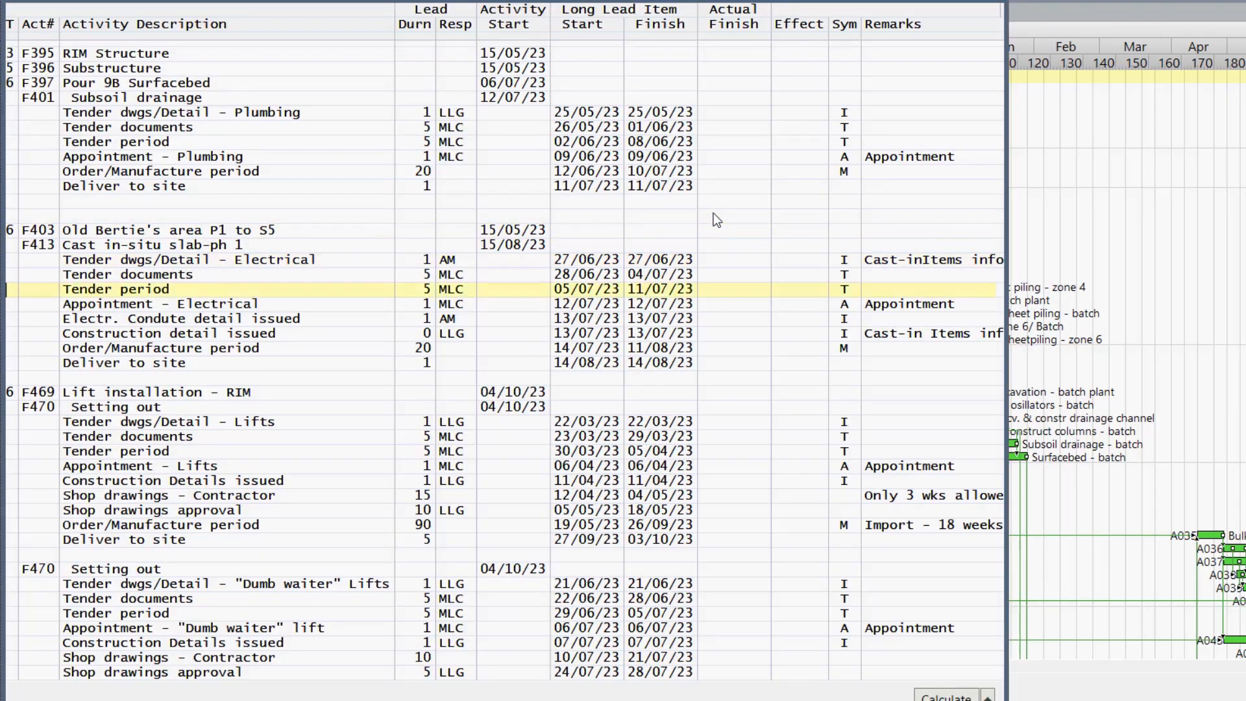
pyautogui.press('Down')
pyautogui.press('Down')
pyautogui.press('Down')
pyautogui.press('Down')
pyautogui.press('Down')
pyautogui.press('Down')
pyautogui.press('Down')
pyautogui.press('Down')
pyautogui.press('Down')
pyautogui.press('Down')
pyautogui.press('Down')
pyautogui.press('Down')
pyautogui.press('Down')
pyautogui.press('Down')
pyautogui.press('Down')
pyautogui.press('Down')
pyautogui.press('Down')
pyautogui.press('Down')
pyautogui.press('Down')
pyautogui.press('Down')
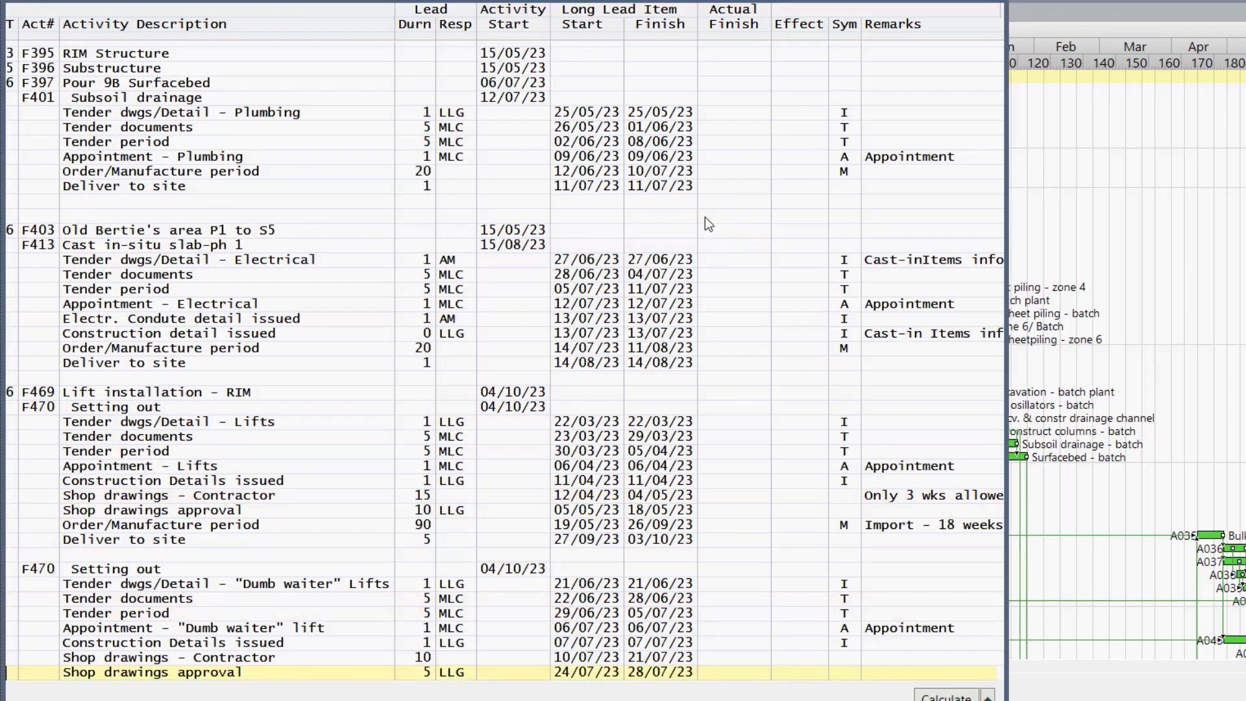
pyautogui.press('Down')
pyautogui.press('Down')
pyautogui.press('Down')
pyautogui.press('Down')
pyautogui.press('Down')
pyautogui.press('Down')
pyautogui.press('Down')
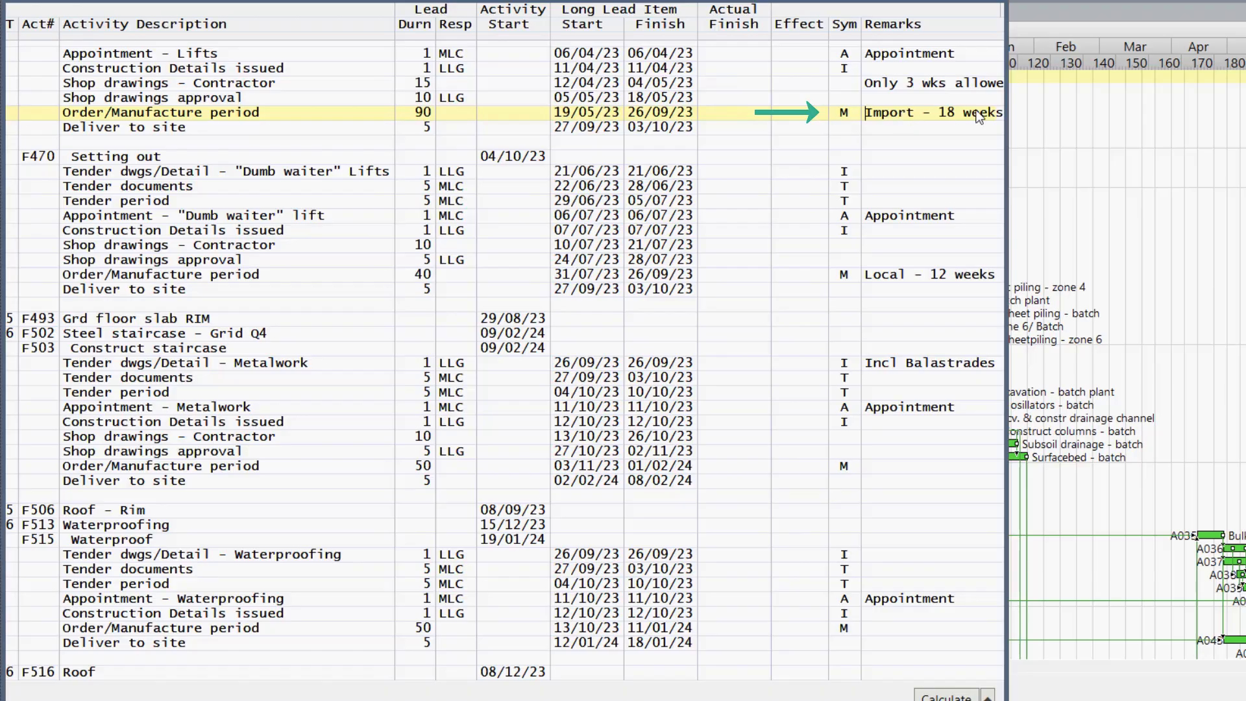
pyautogui.click(887, 274)
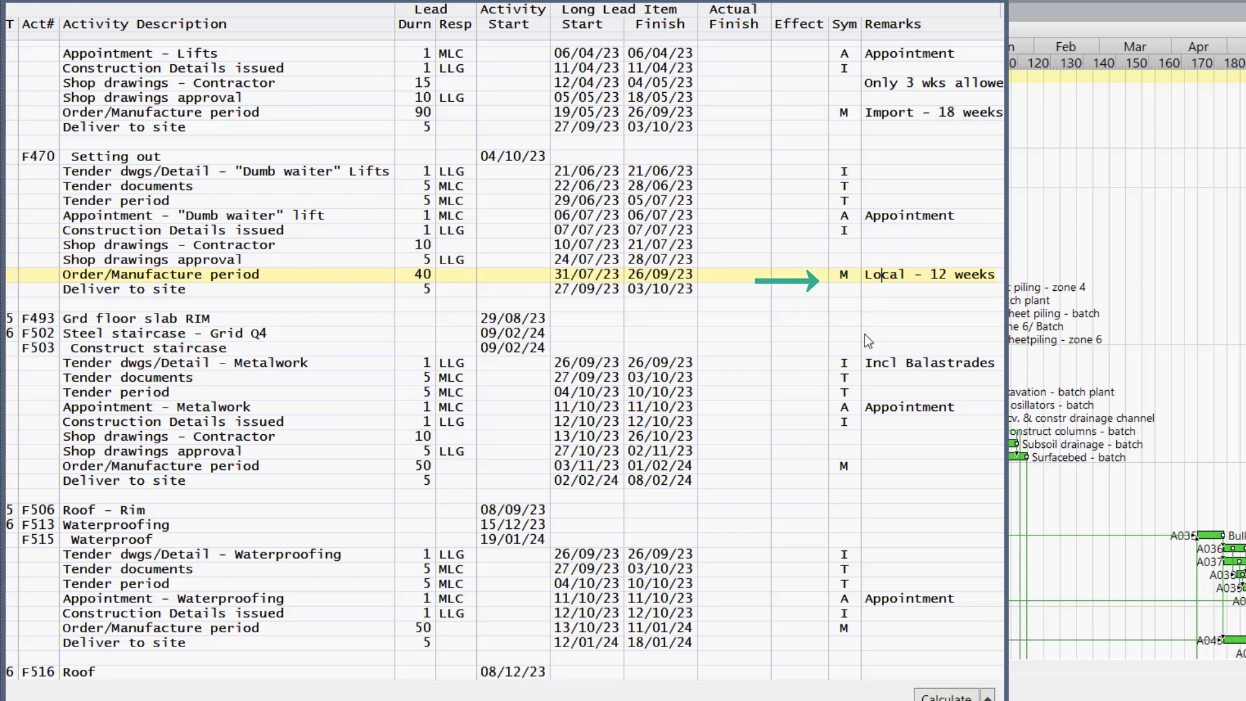
pyautogui.click(307, 369)
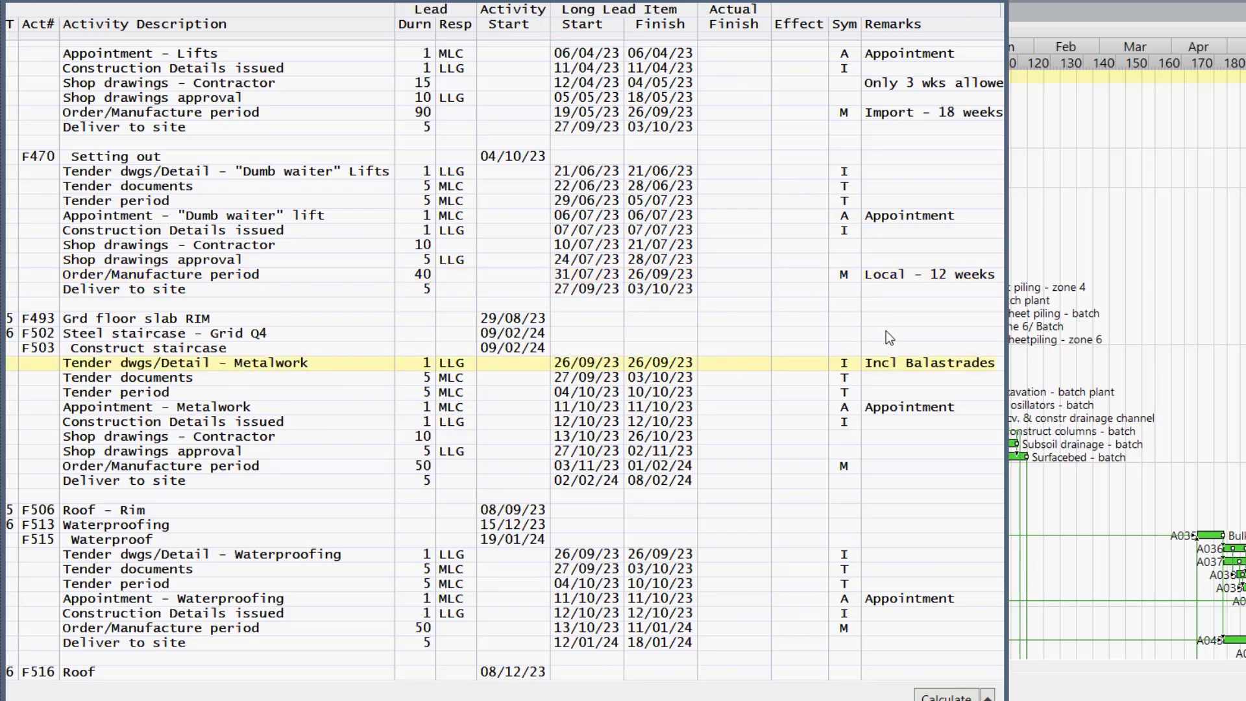
pyautogui.click(888, 361)
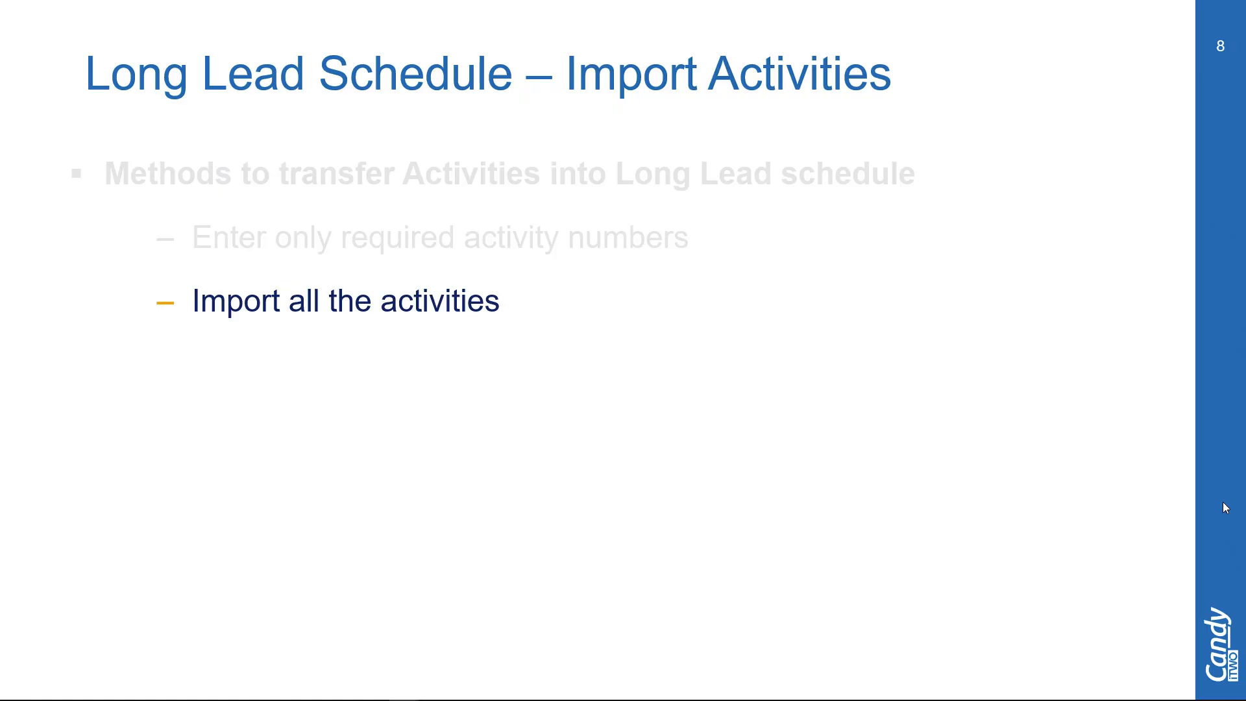
pyautogui.press('Right')
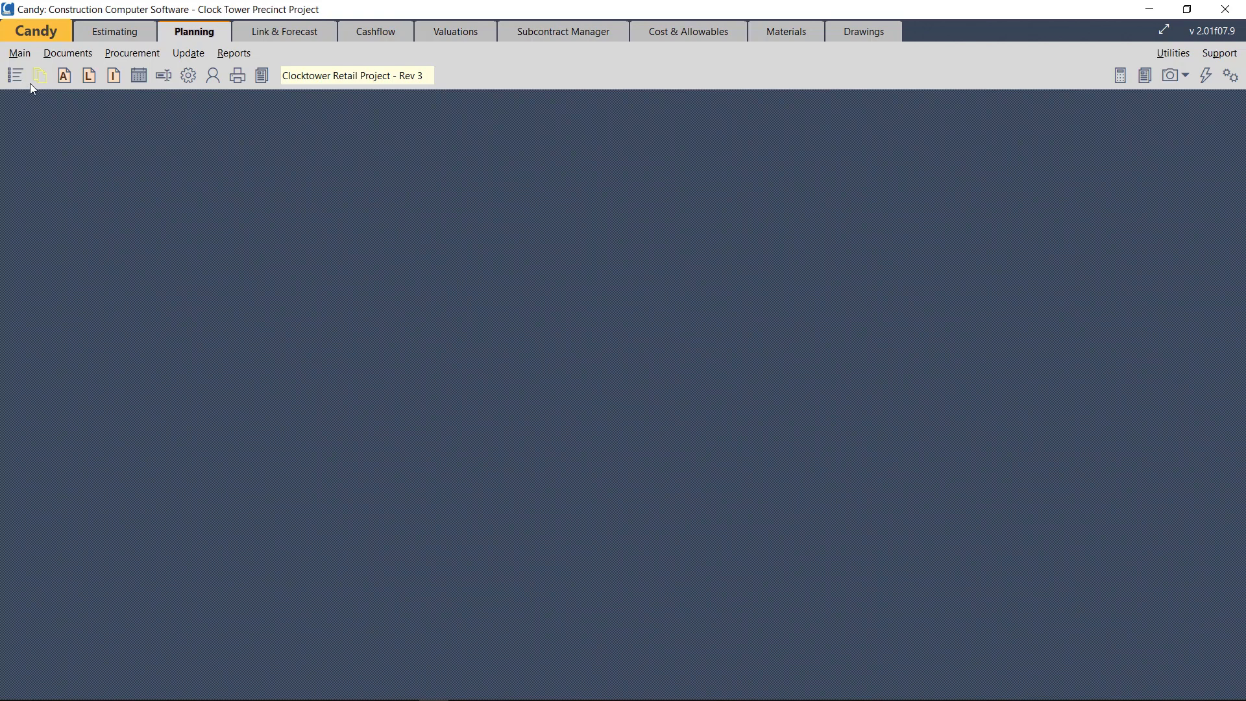
# Open the long lead schedule LL - Import headings only and shrink its window to the lower half of the workspace.
pyautogui.click(85, 79)
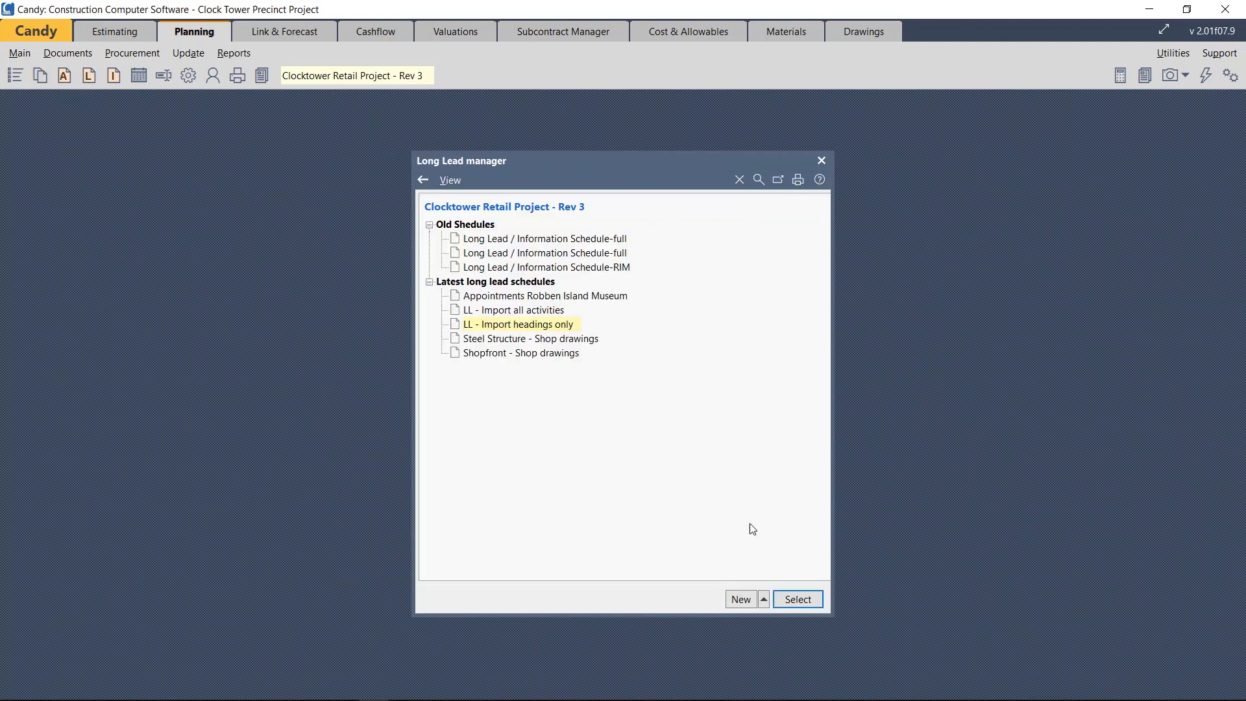
pyautogui.click(796, 601)
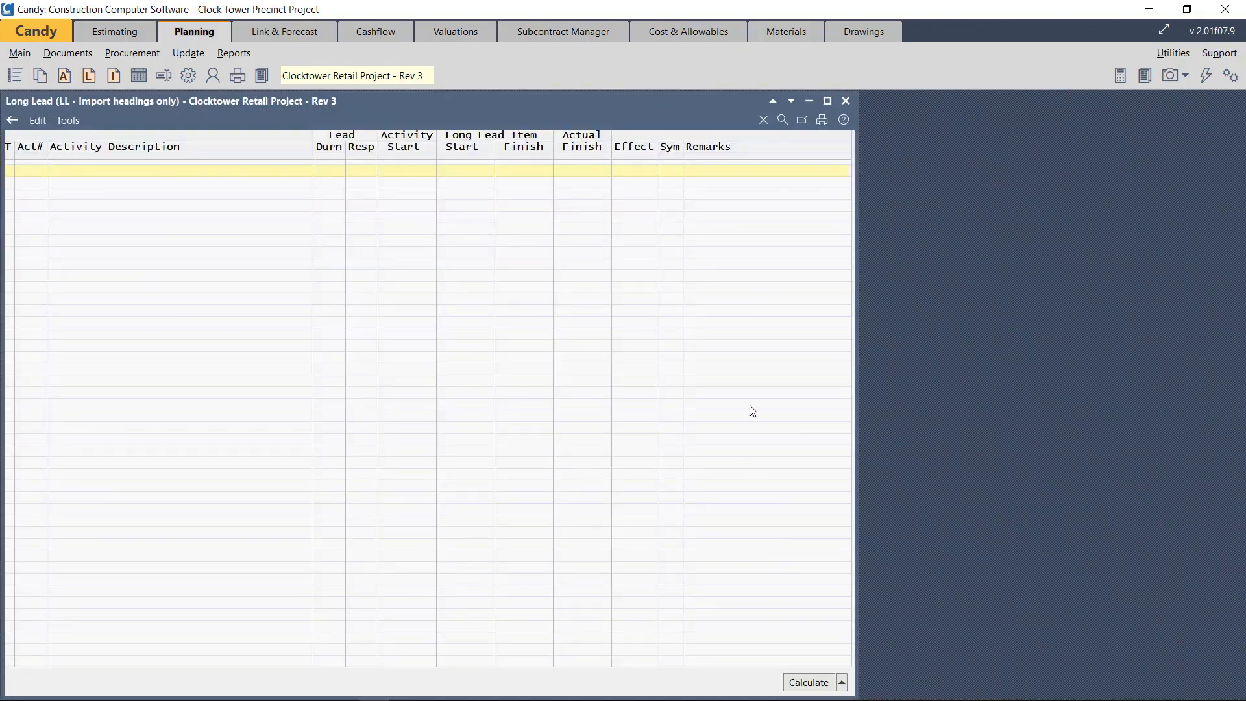
pyautogui.click(792, 102)
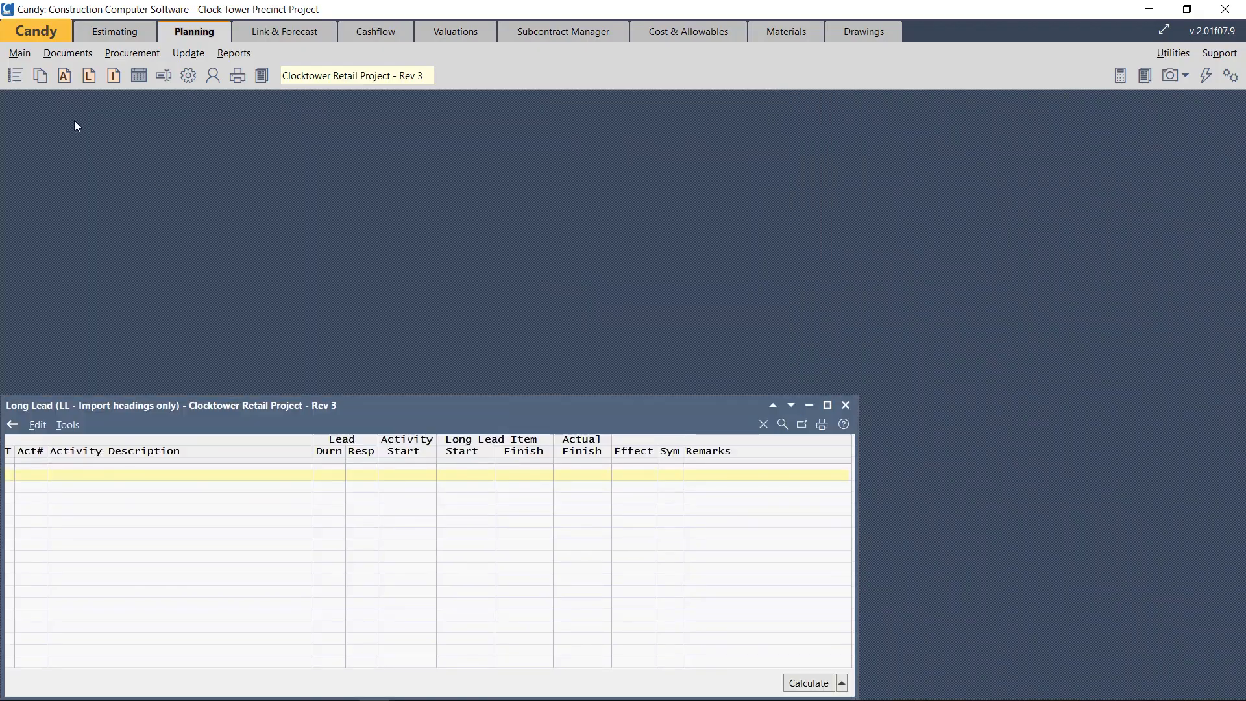
# Open the program barchart, close its activities to the lowest heading level, and fit its window above the long lead schedule.
pyautogui.click(66, 82)
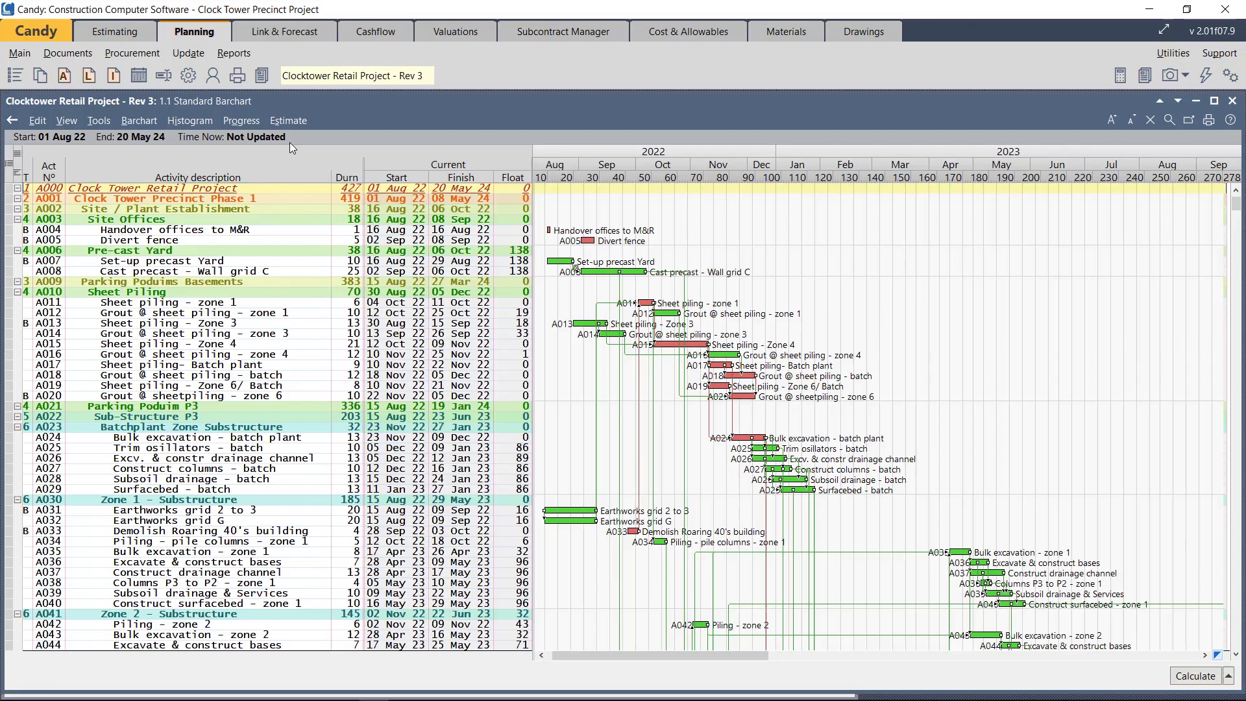
pyautogui.click(76, 122)
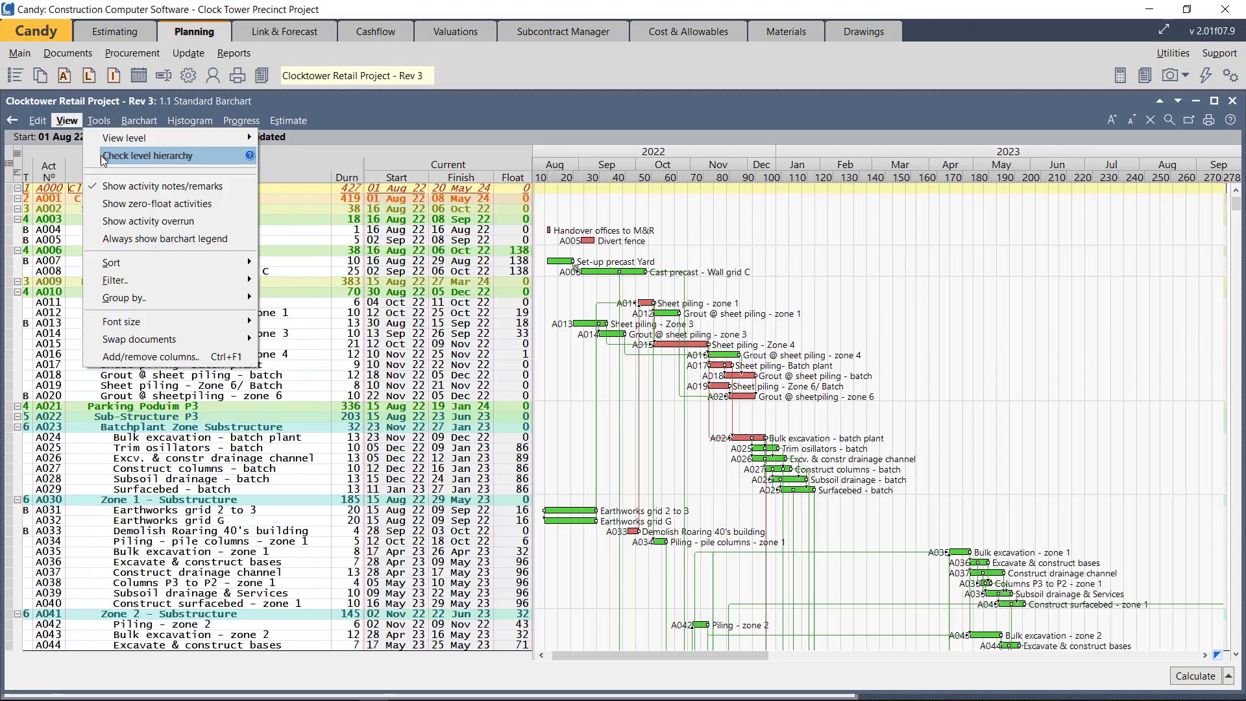
pyautogui.moveTo(114, 143)
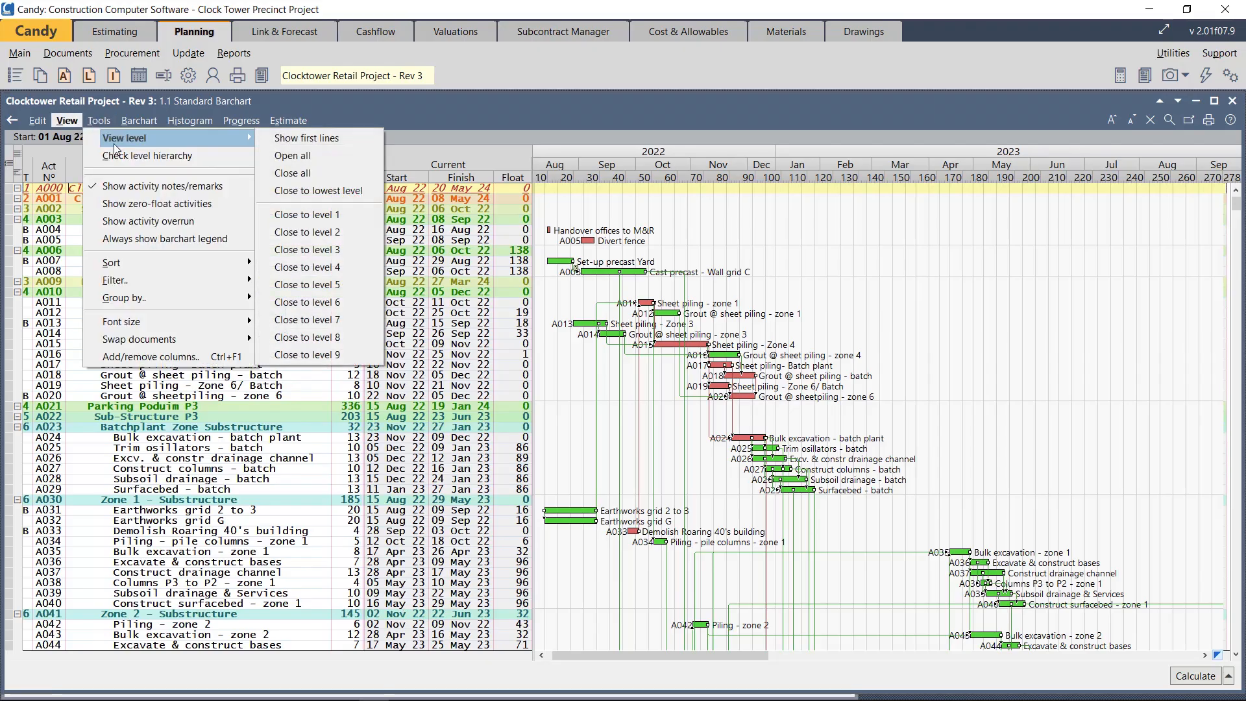
pyautogui.click(322, 189)
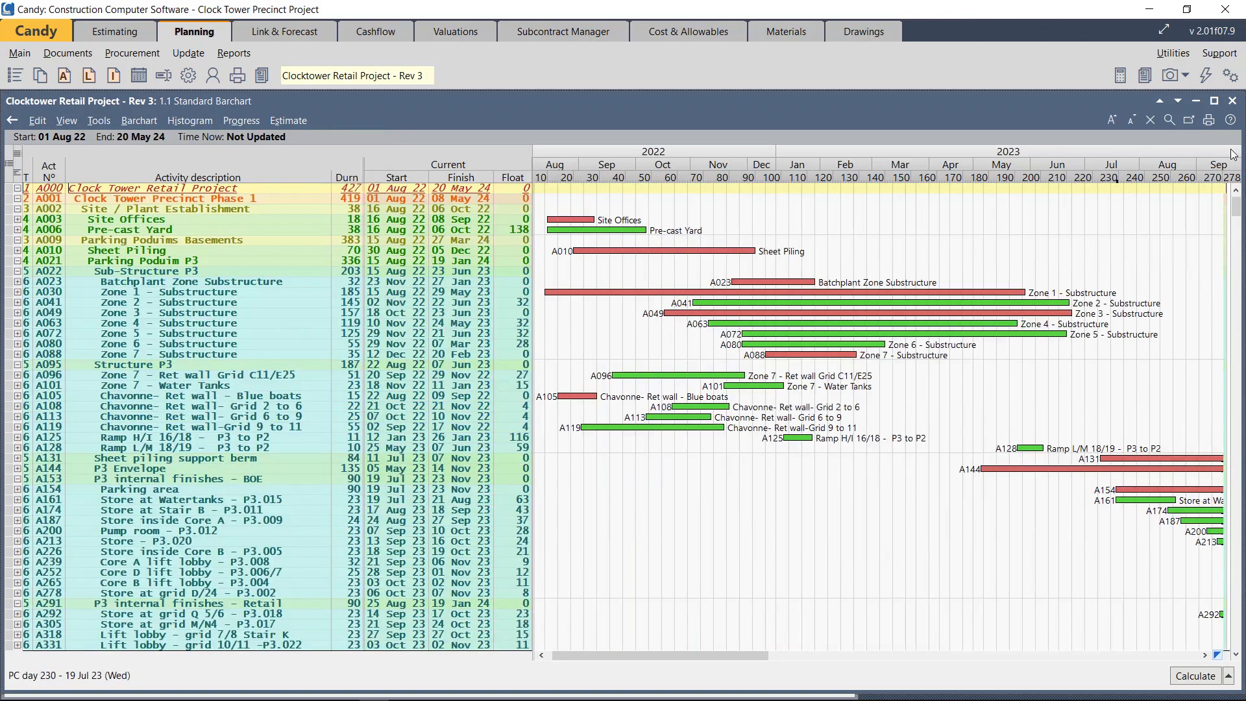
pyautogui.click(1160, 101)
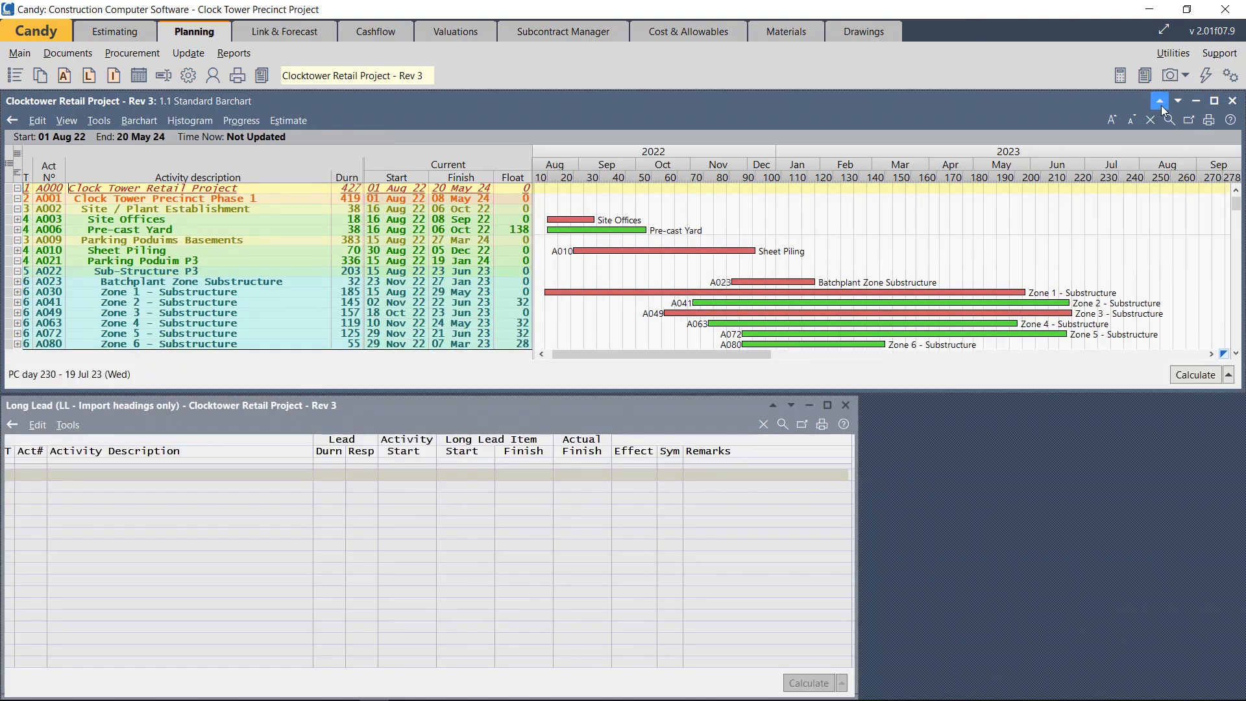
# Import only the section headers from the program into LL - Import headings only, appending all of them.
pyautogui.click(539, 476)
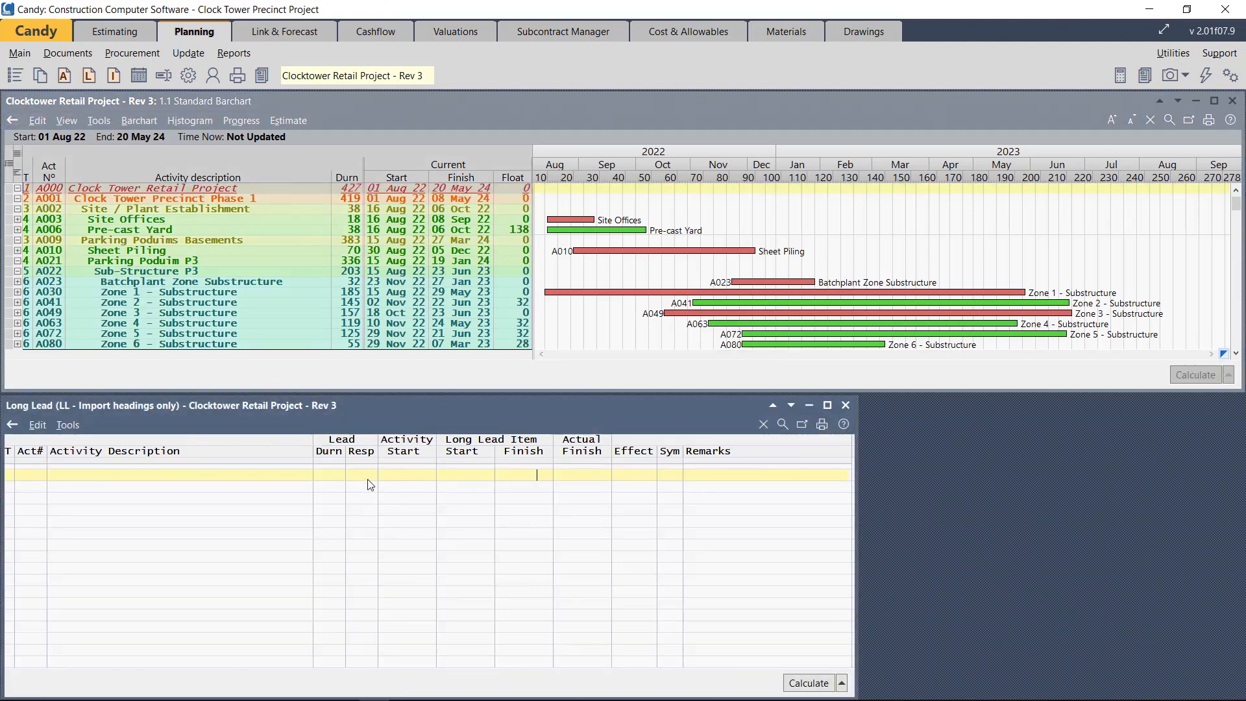
pyautogui.click(66, 428)
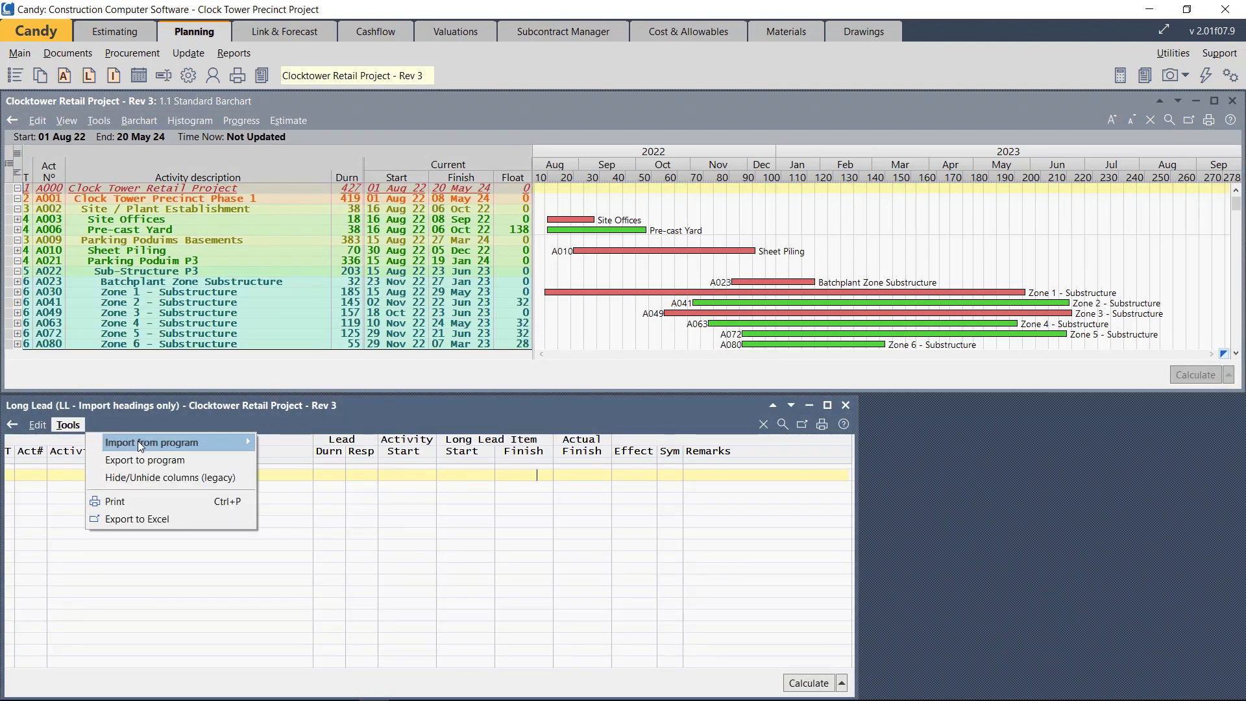
pyautogui.moveTo(142, 442)
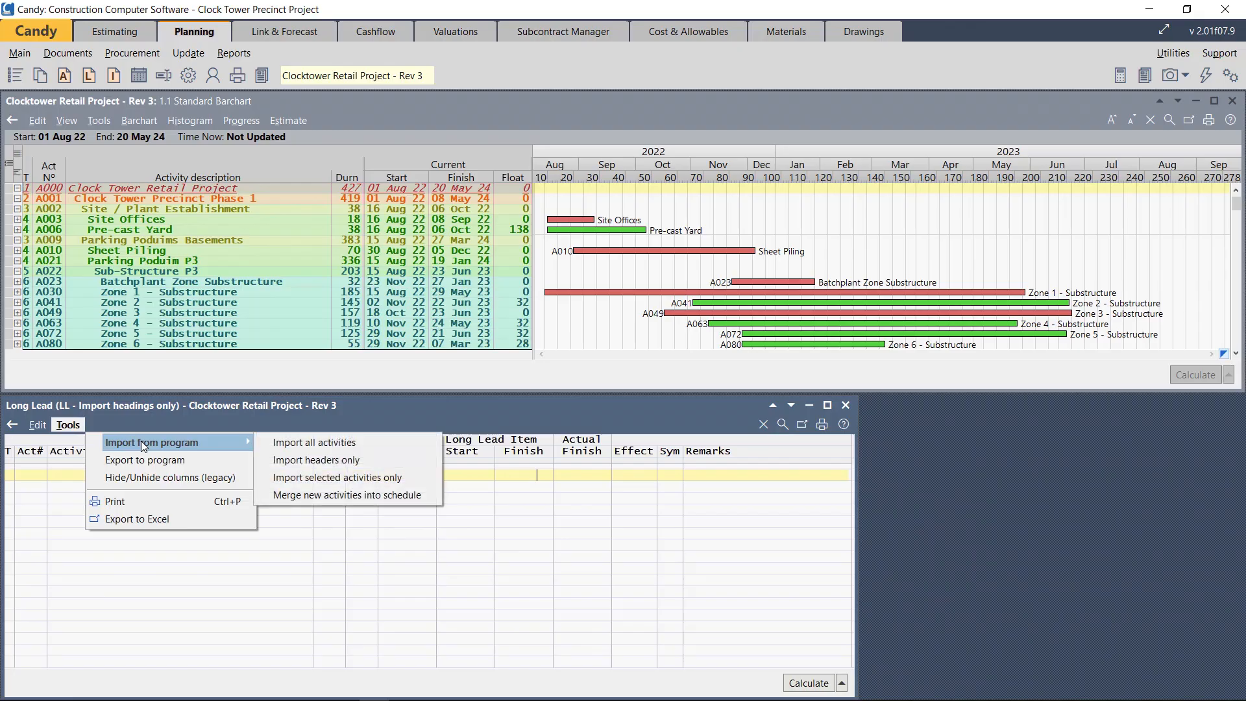
pyautogui.click(311, 459)
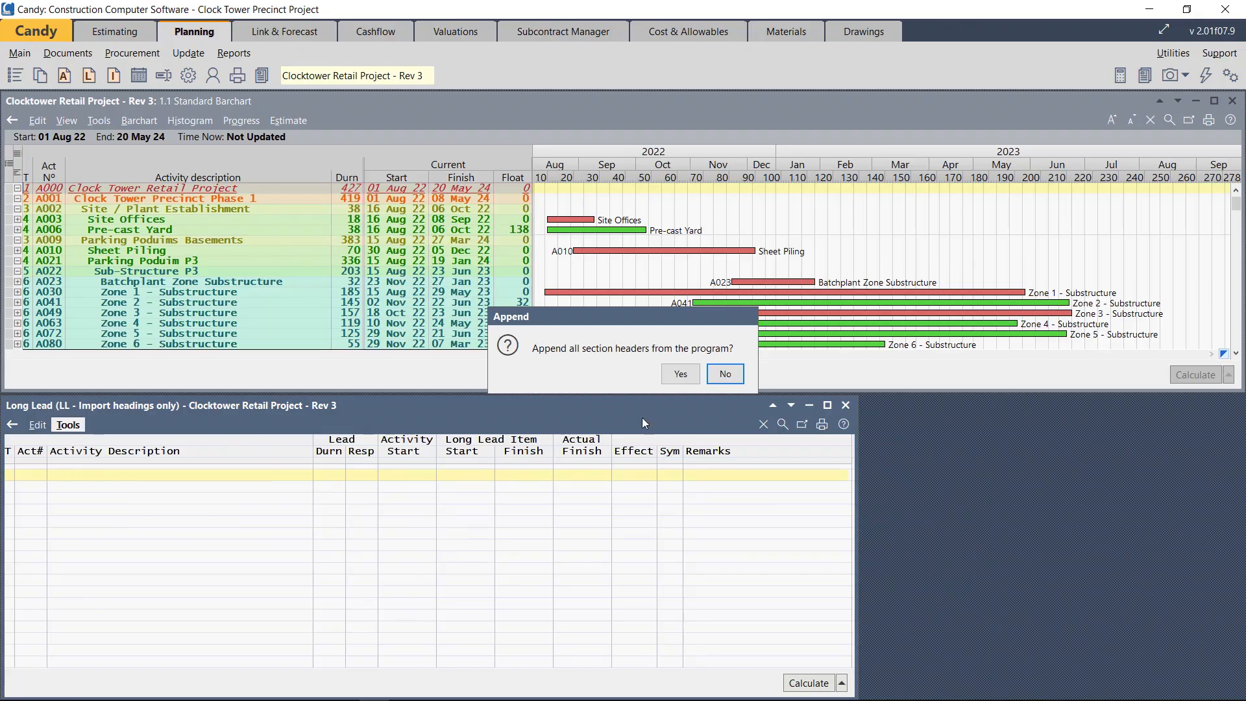
pyautogui.click(679, 375)
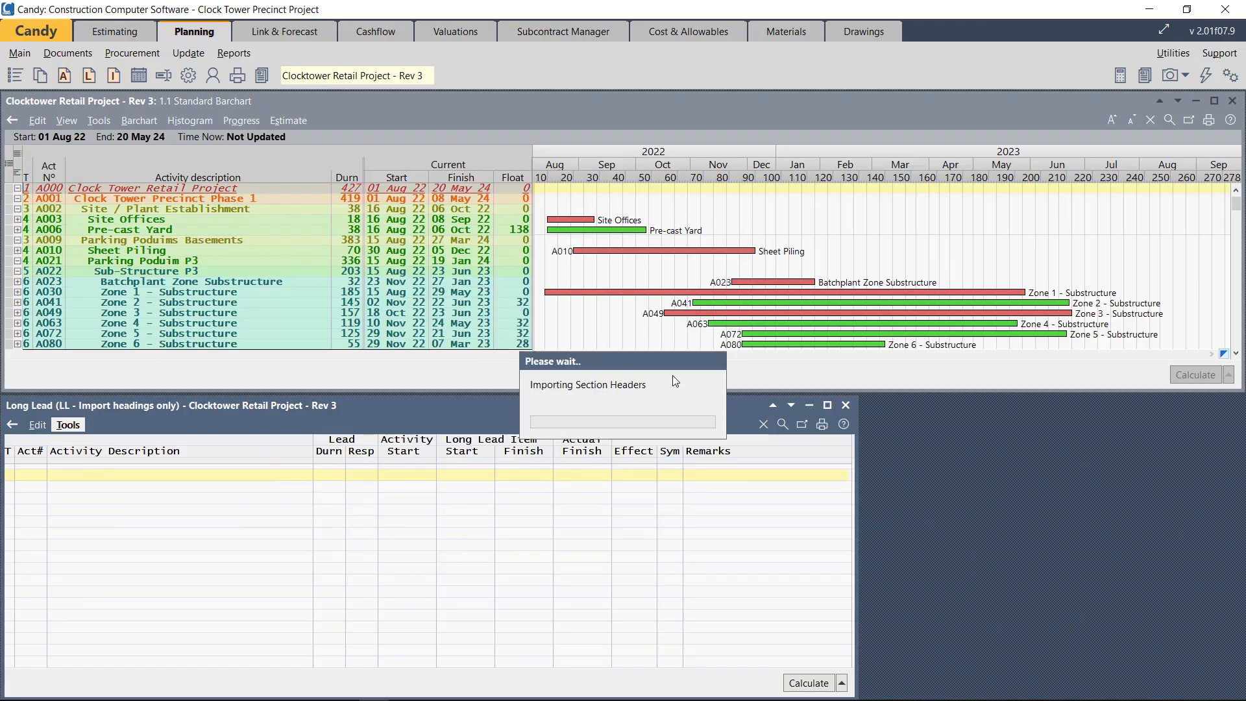
# Collapse the imported headings to Clock Tower Retail Project and reopen them level by level through Phase 1 to Site / Plant Establishment.
pyautogui.click(187, 498)
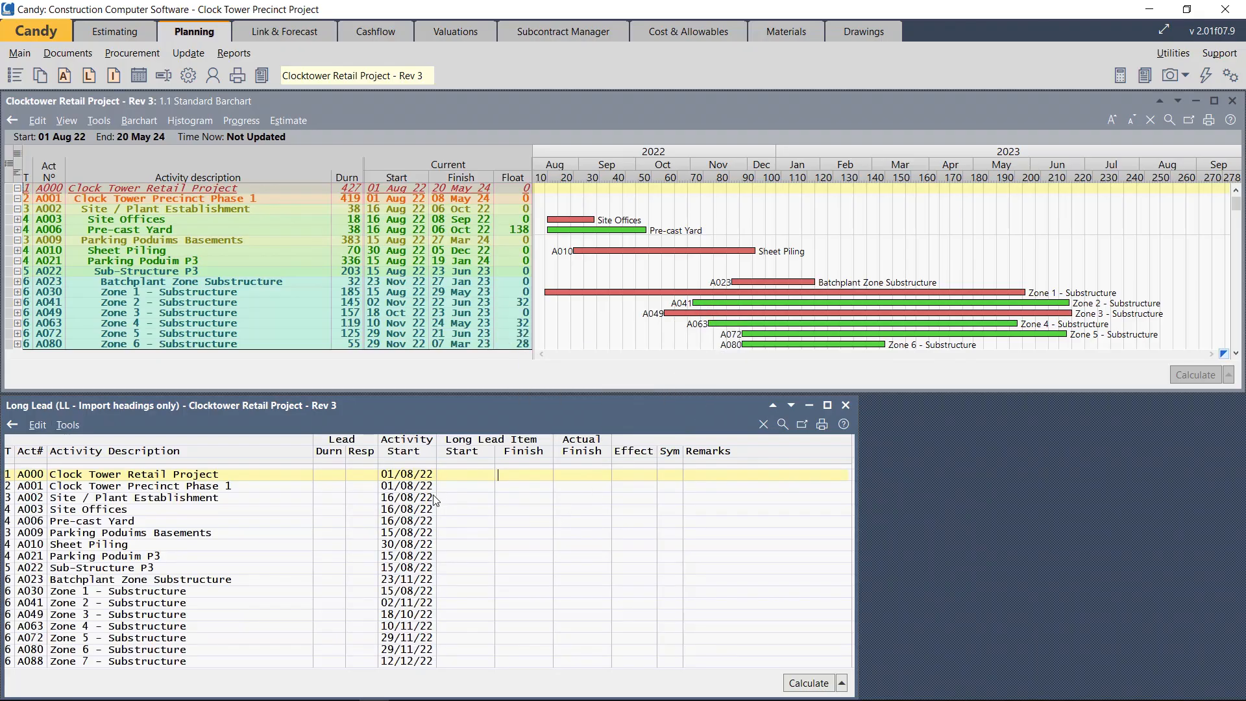
pyautogui.click(165, 475)
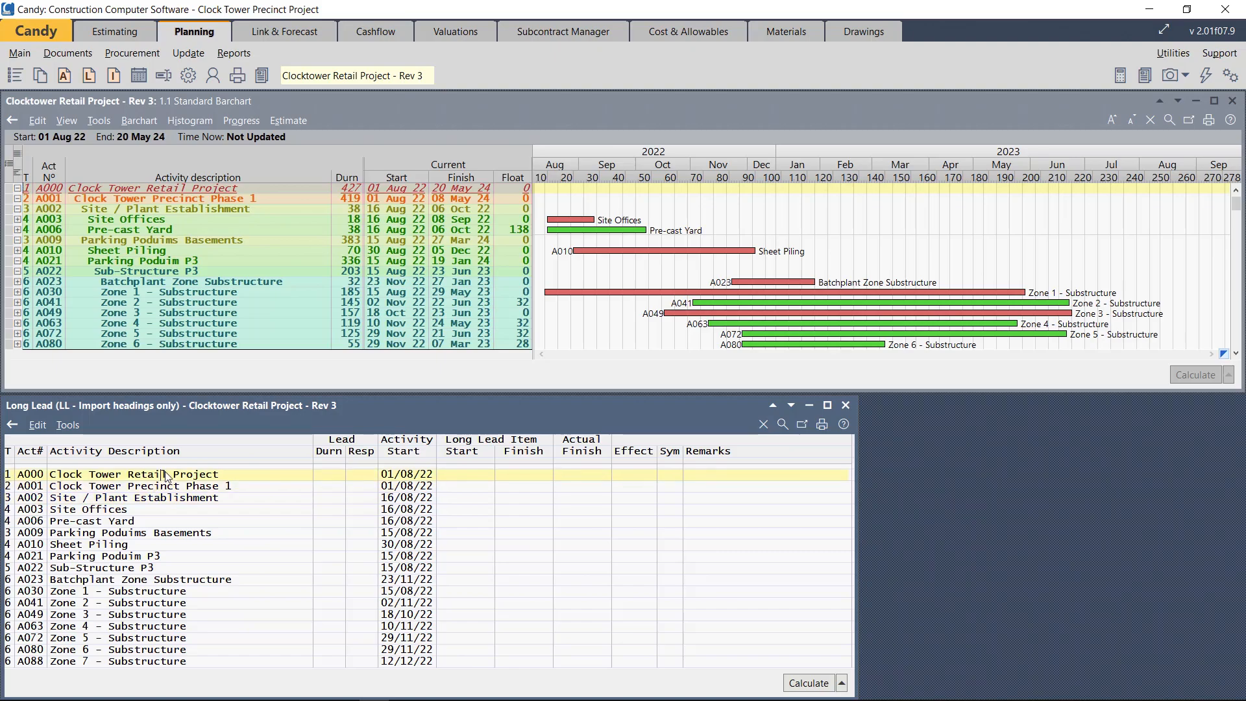
pyautogui.press('F4')
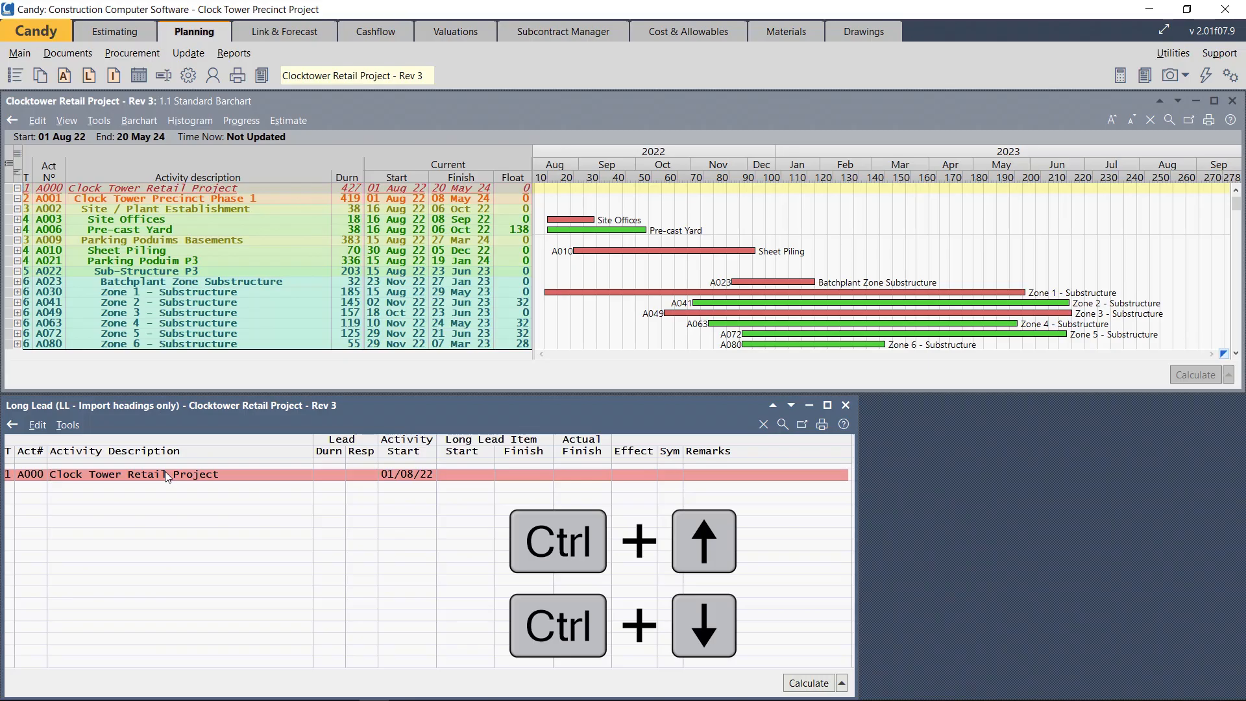
pyautogui.hotkey('ctrl', 'Down')
pyautogui.hotkey('ctrl', 'Down')
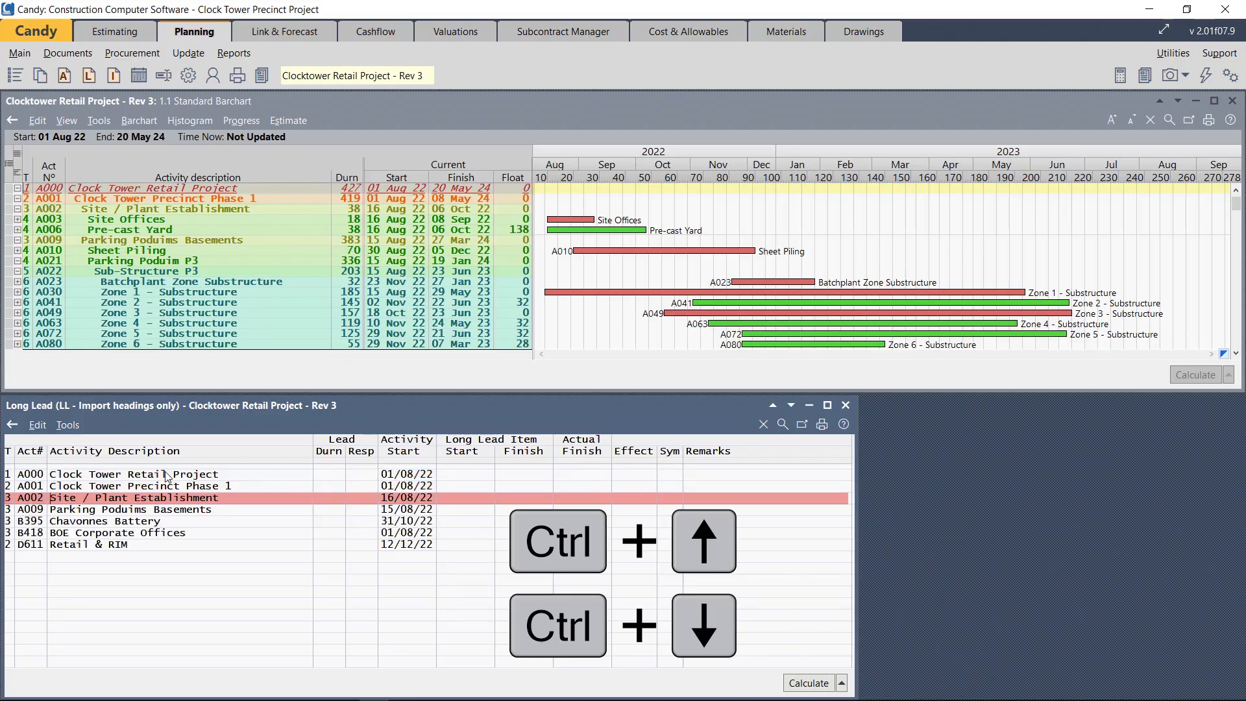
pyautogui.hotkey('ctrl', 'Down')
pyautogui.hotkey('ctrl', 'Down')
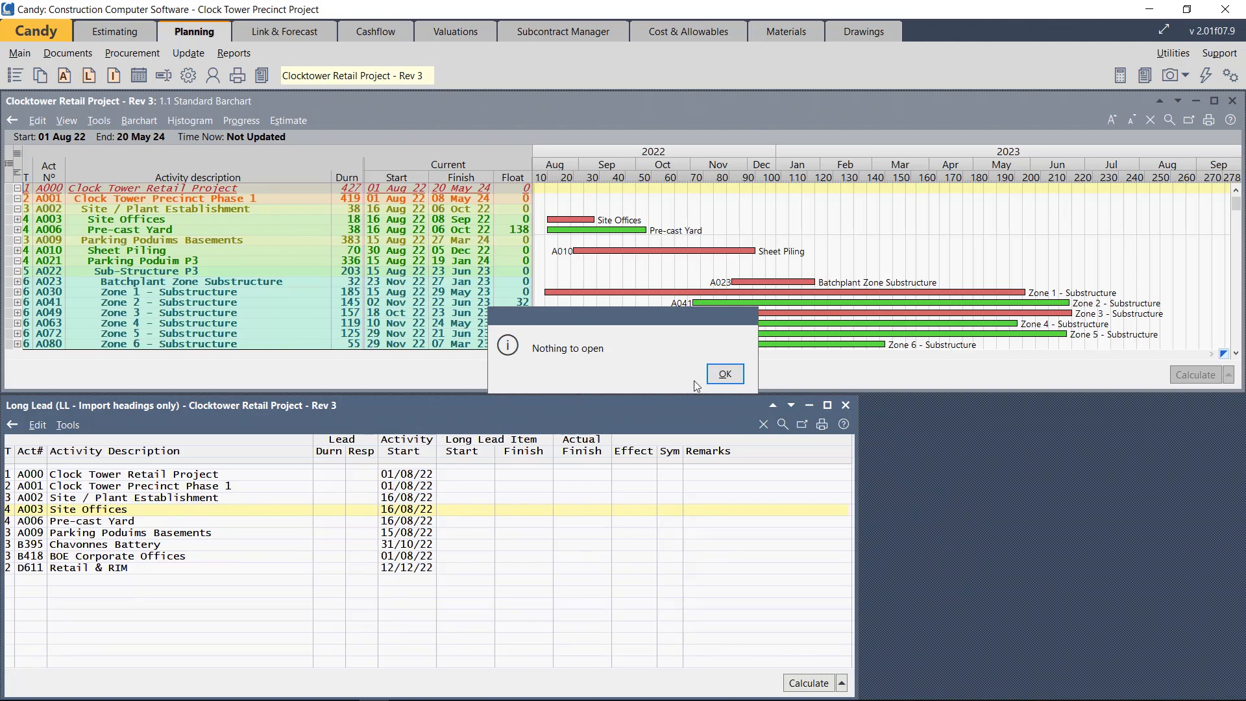
pyautogui.click(730, 374)
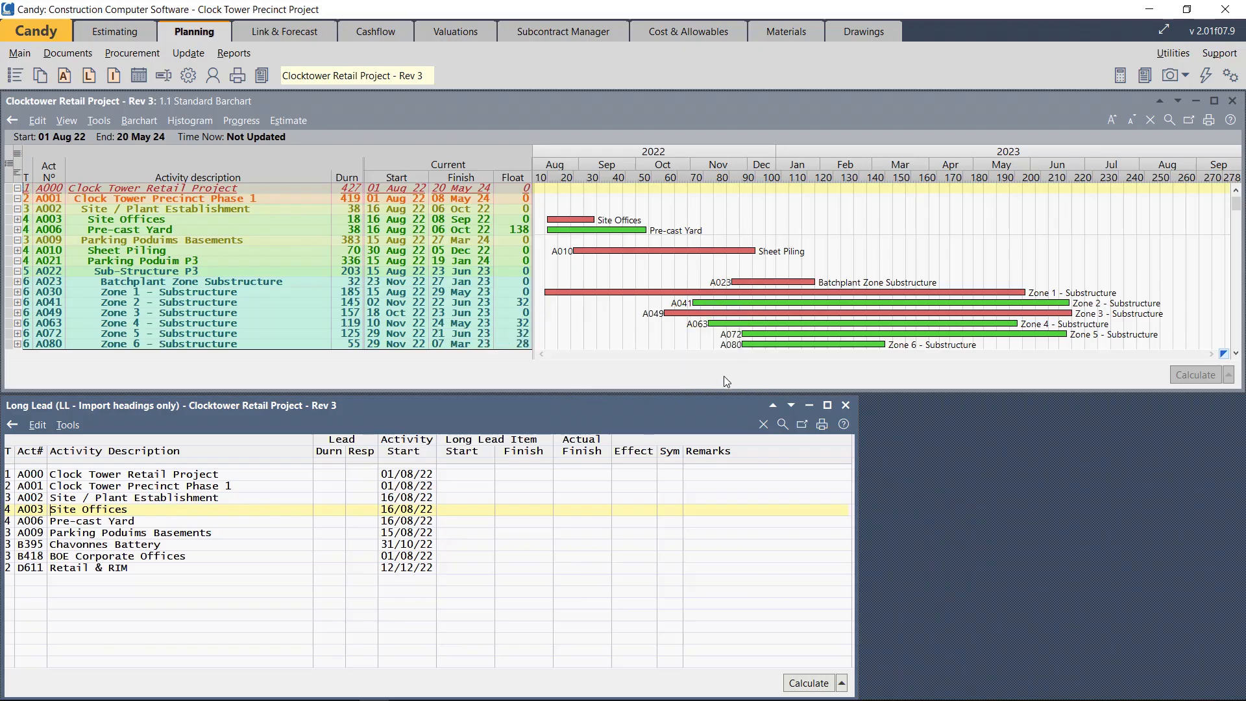
# Move the Site Offices heading (A003) one line down, below Pre-cast Yard.
pyautogui.click(151, 489)
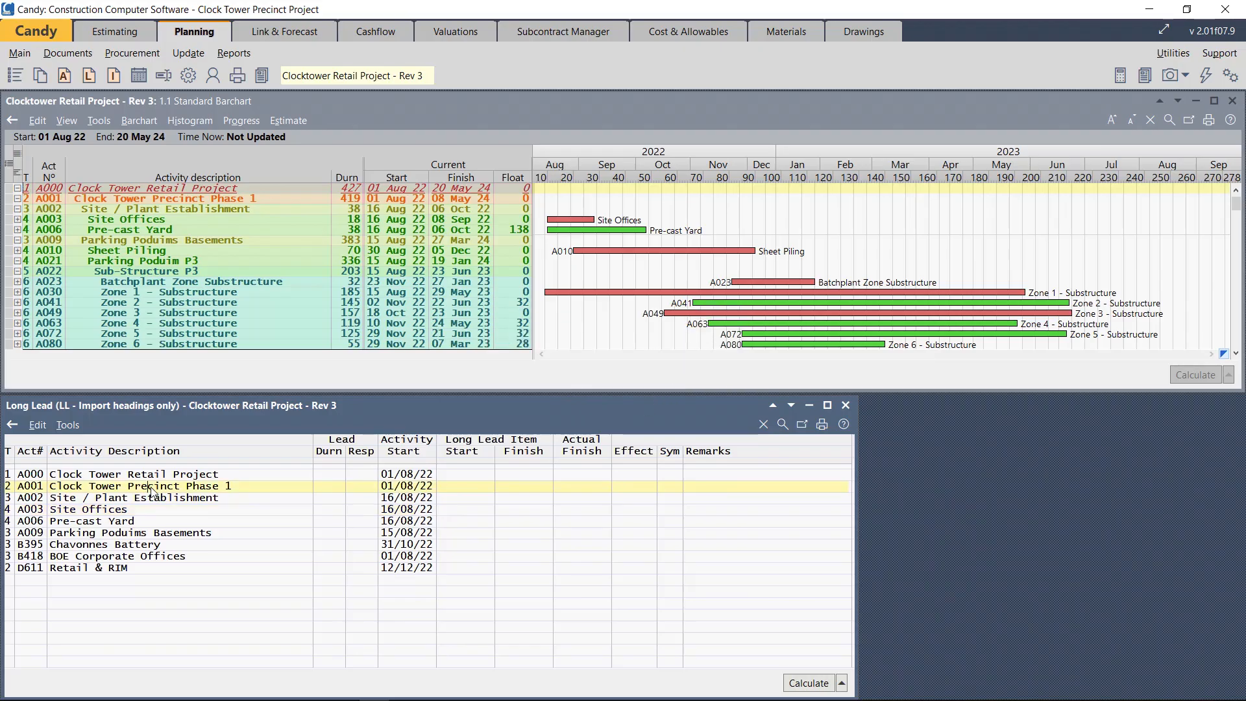
pyautogui.click(122, 510)
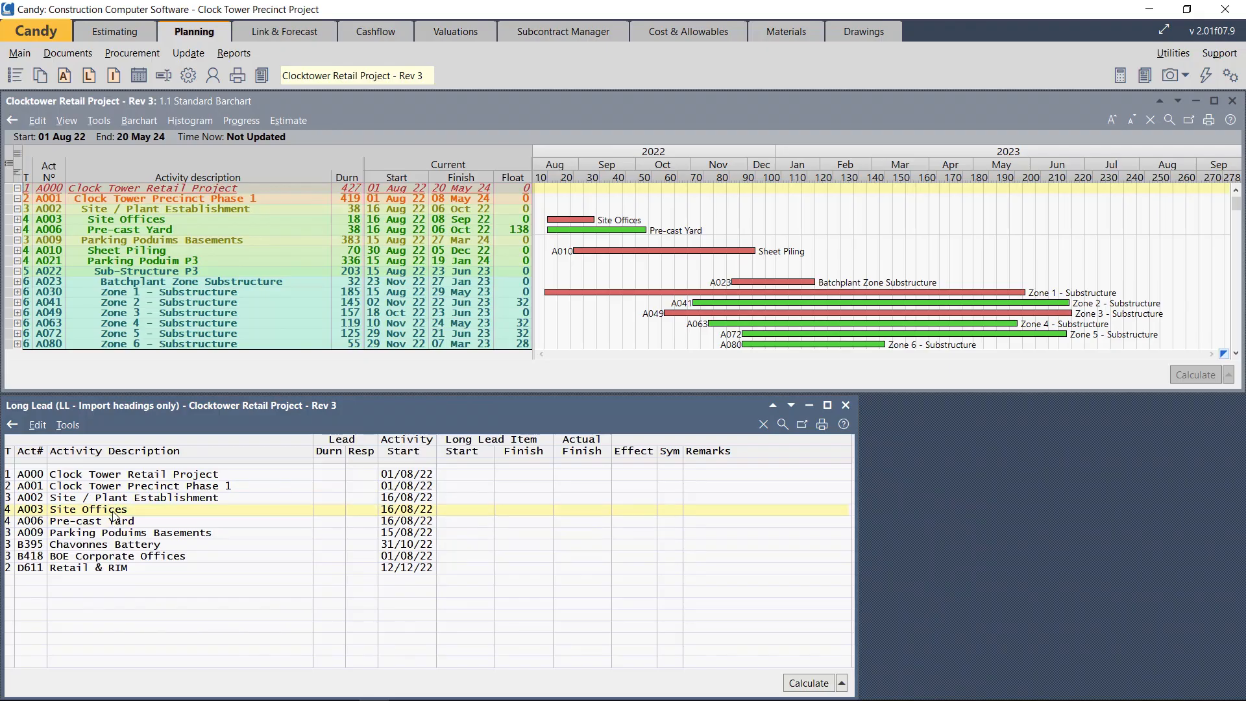
pyautogui.hotkey('ctrl', 'Down')
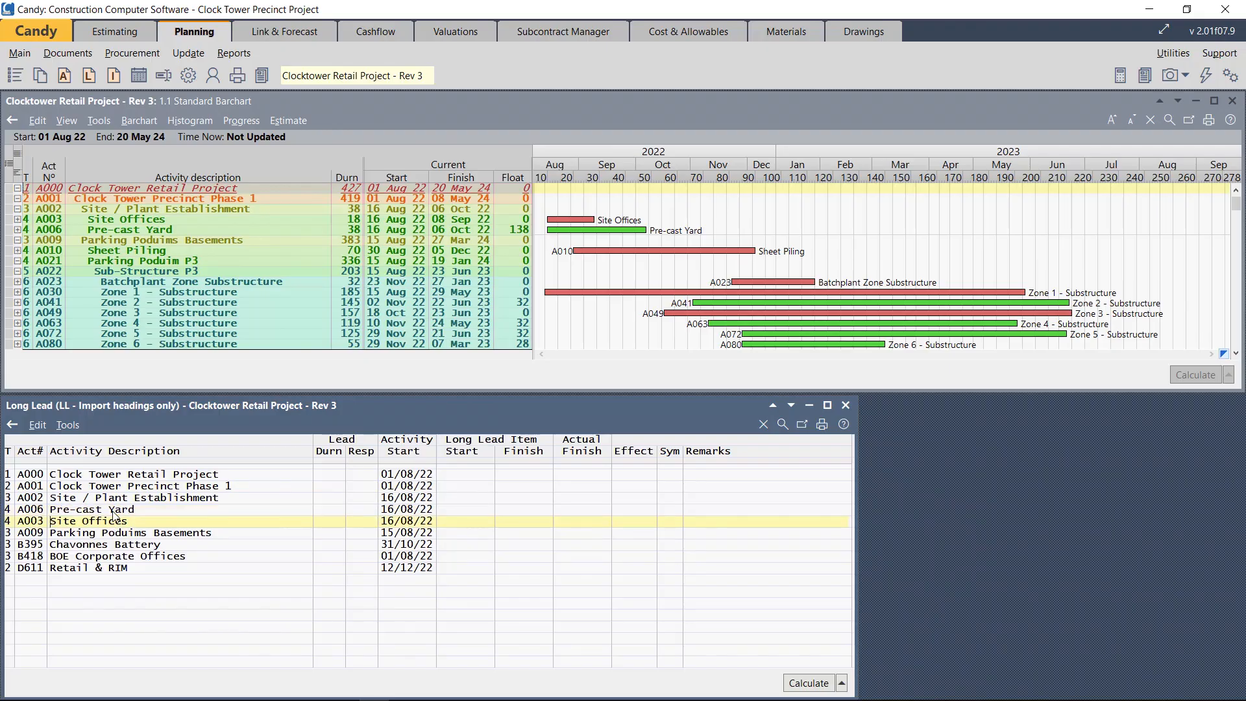
# Move the Parking Poduims Basements section below BOE Corporate Offices and back to its place above Chavonnes Battery.
pyautogui.click(156, 536)
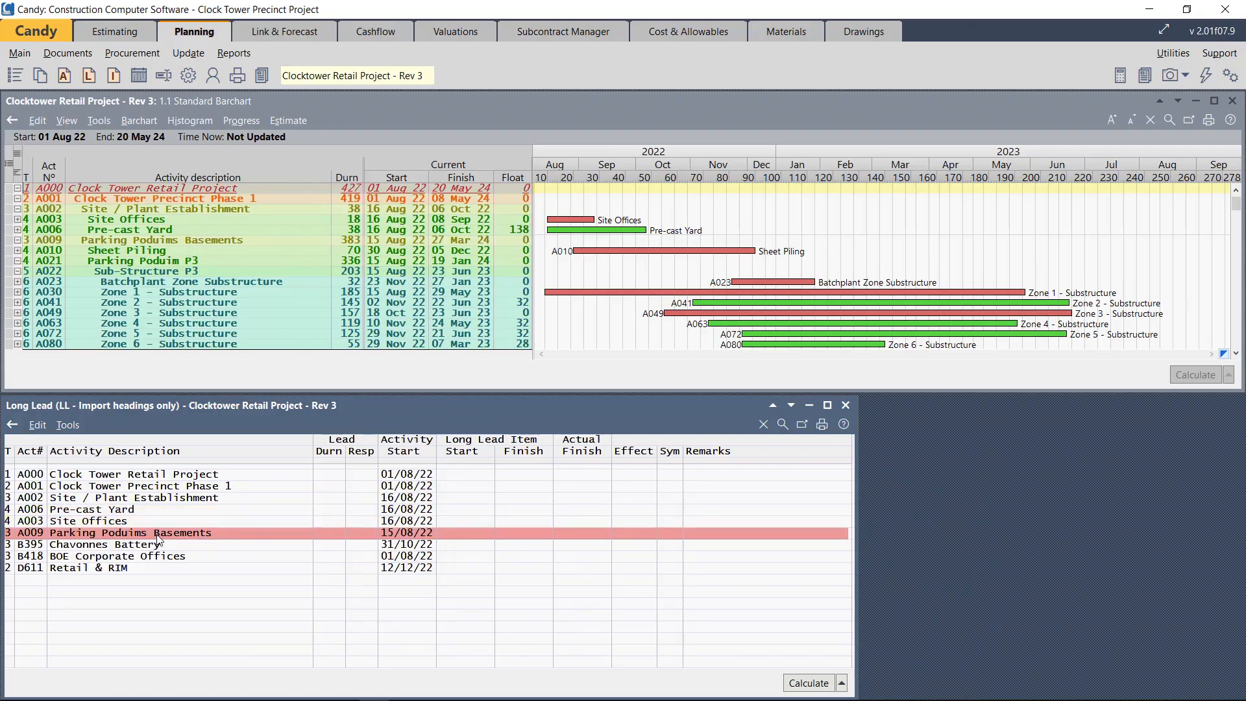
pyautogui.hotkey('ctrl', 'Down')
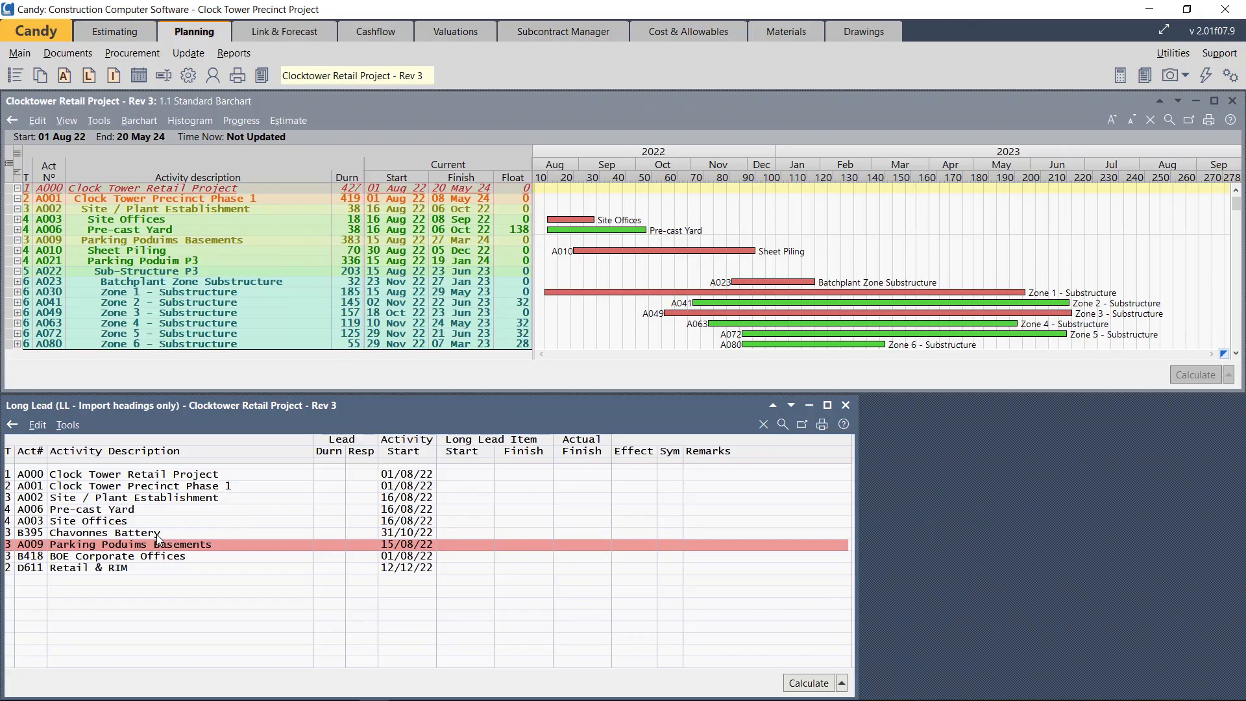
pyautogui.hotkey('ctrl', 'Down')
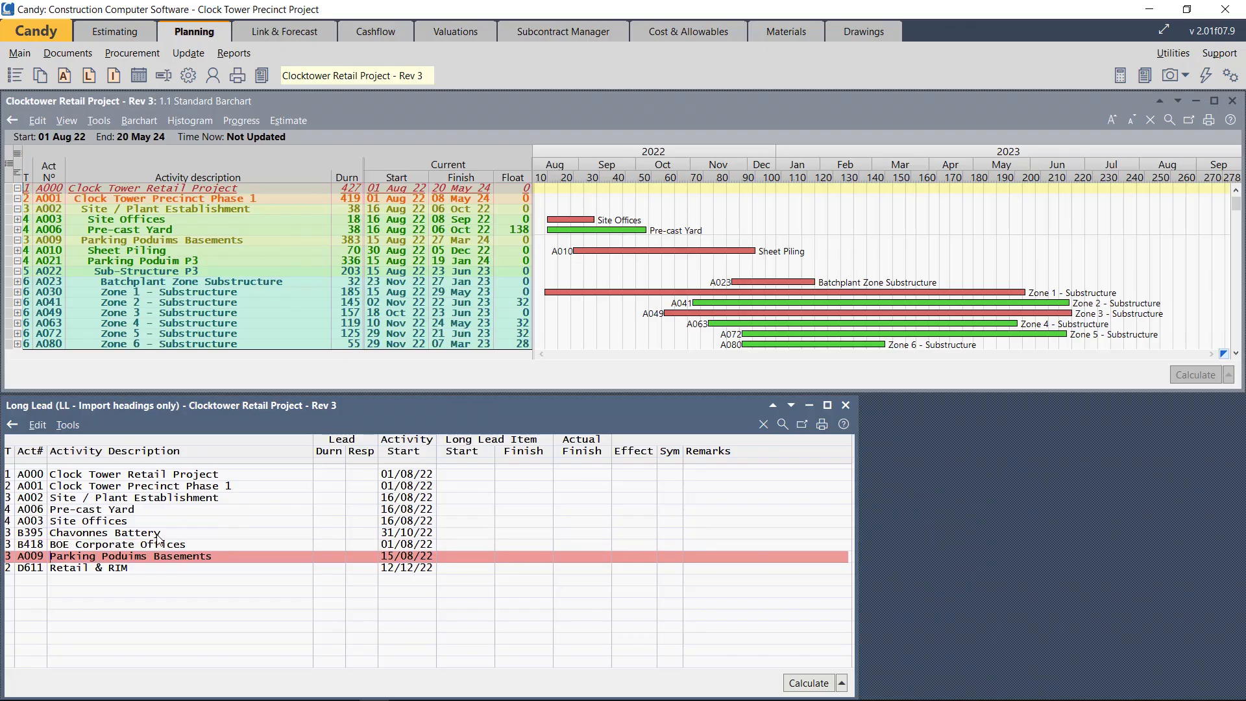
pyautogui.hotkey('ctrl', 'Up')
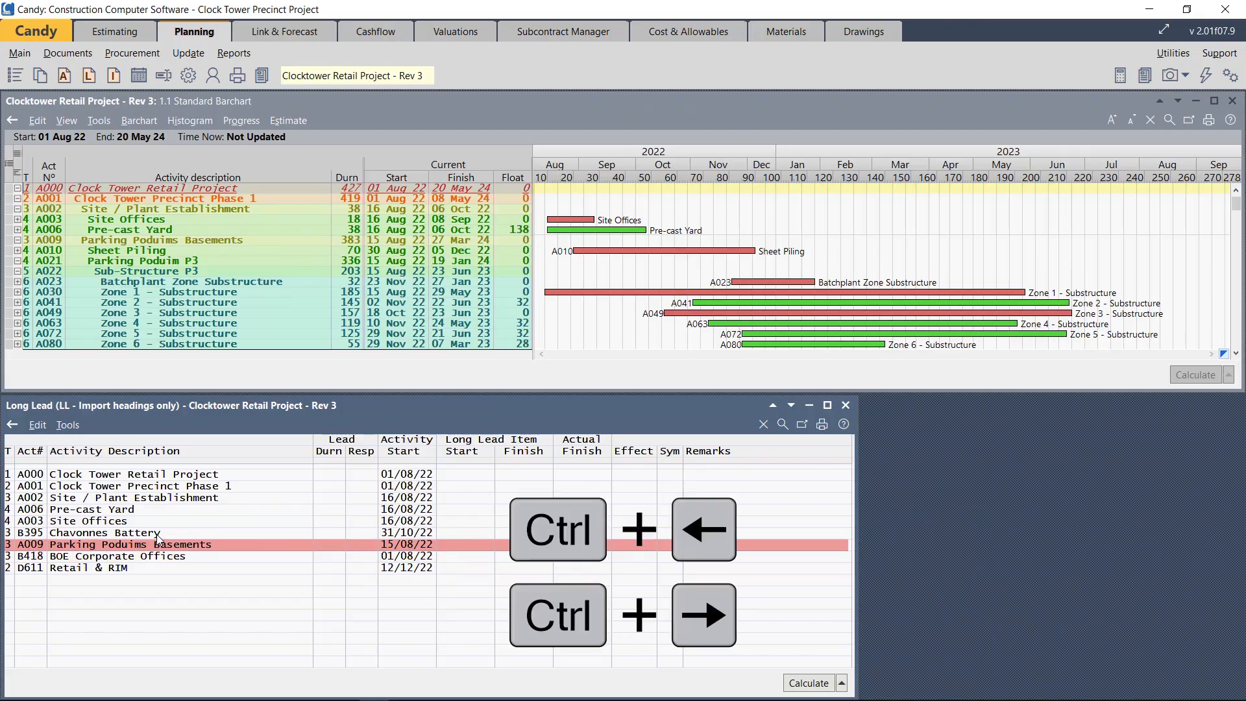
pyautogui.hotkey('ctrl', 'Up')
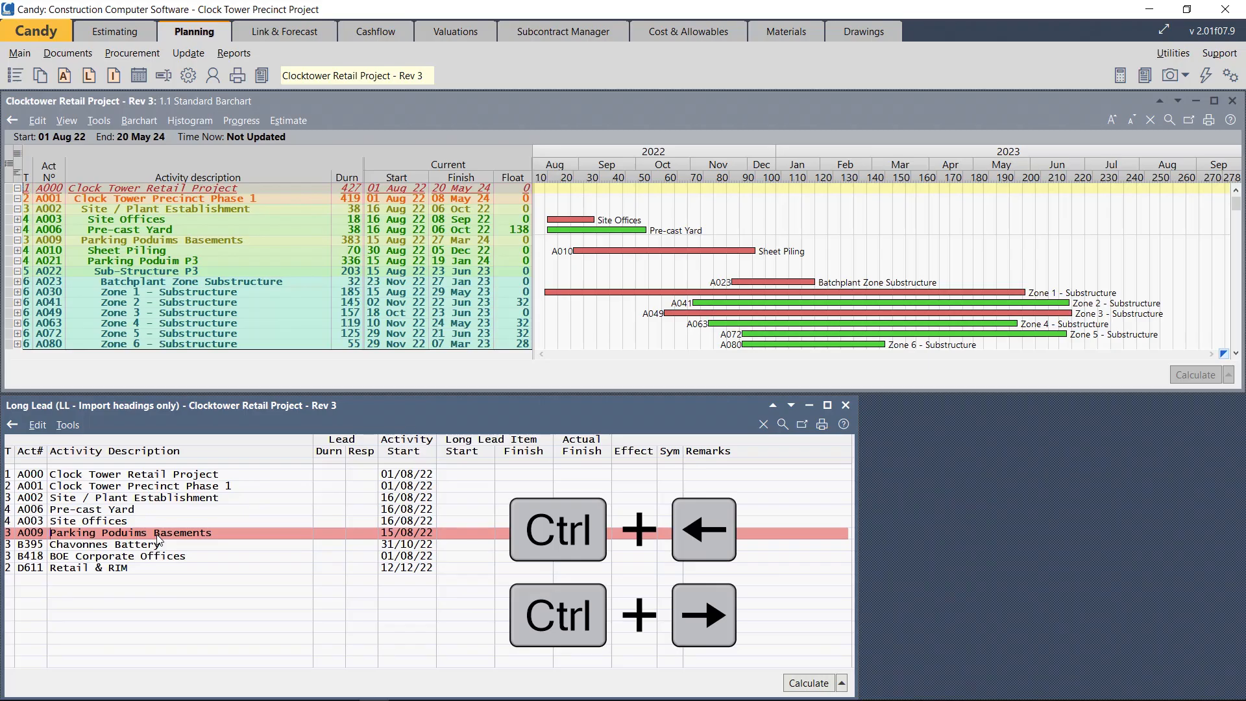
# Expand Parking Poduims Basements, Parking Poduim P3 and Sub-Structure P3 down to the zone substructure headings.
pyautogui.hotkey('ctrl', 'Down')
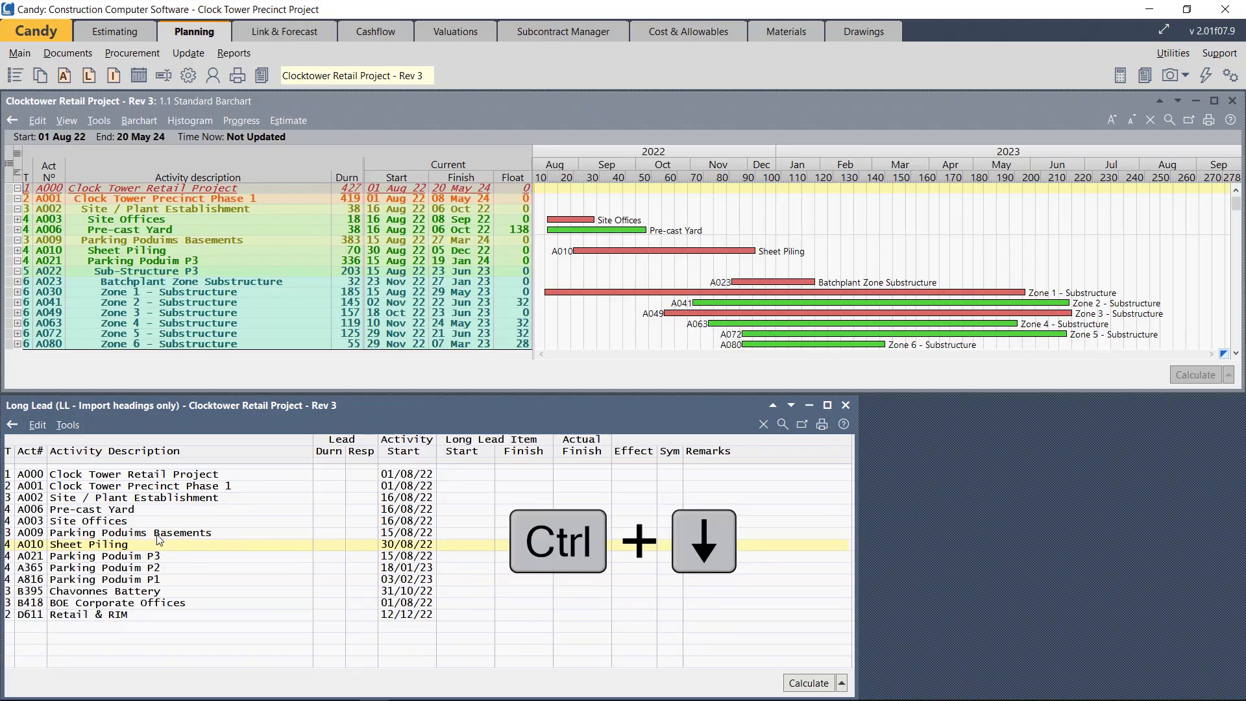
pyautogui.hotkey('ctrl', 'Down')
pyautogui.press('Return')
pyautogui.press('Down')
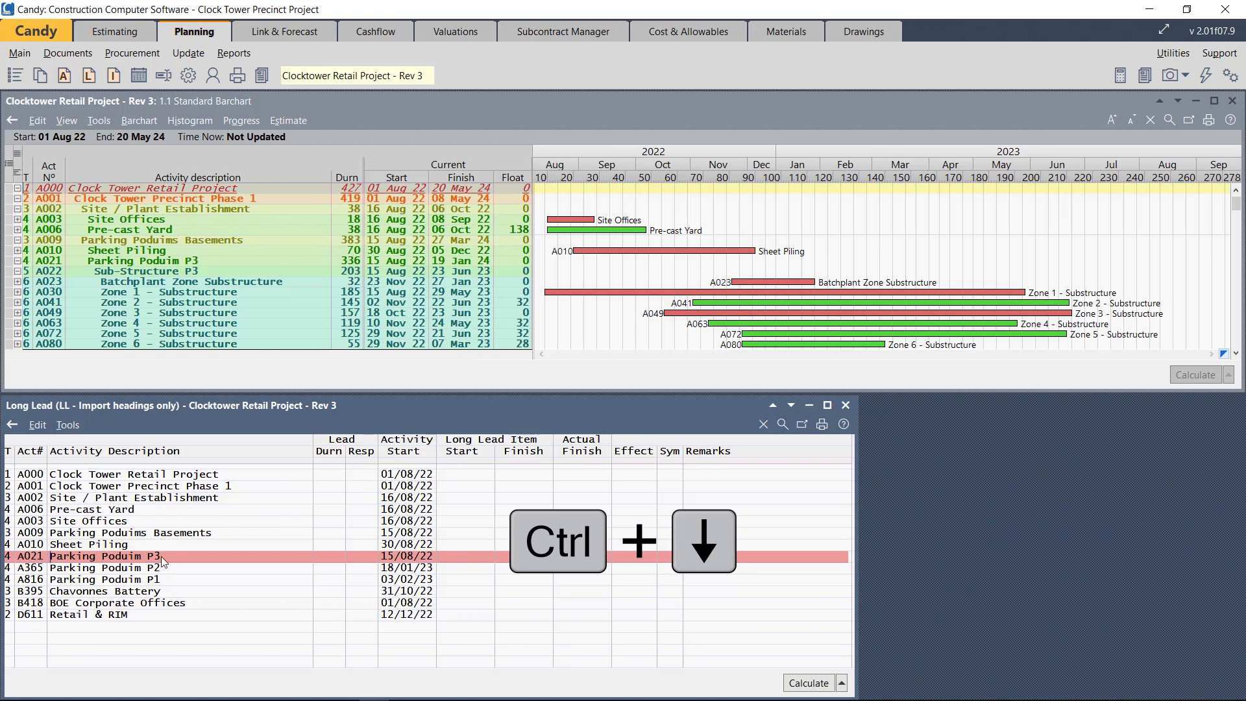
pyautogui.hotkey('ctrl', 'Down')
pyautogui.press('Down')
pyautogui.press('Up')
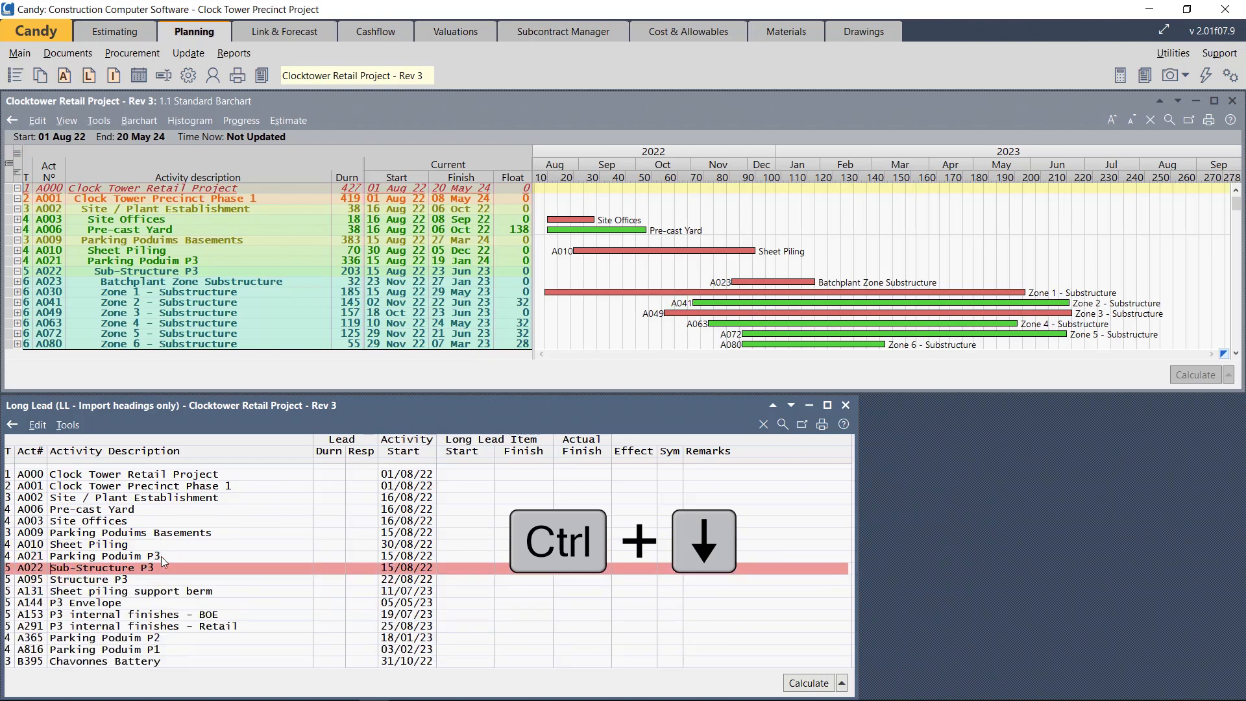
pyautogui.hotkey('ctrl', 'Down')
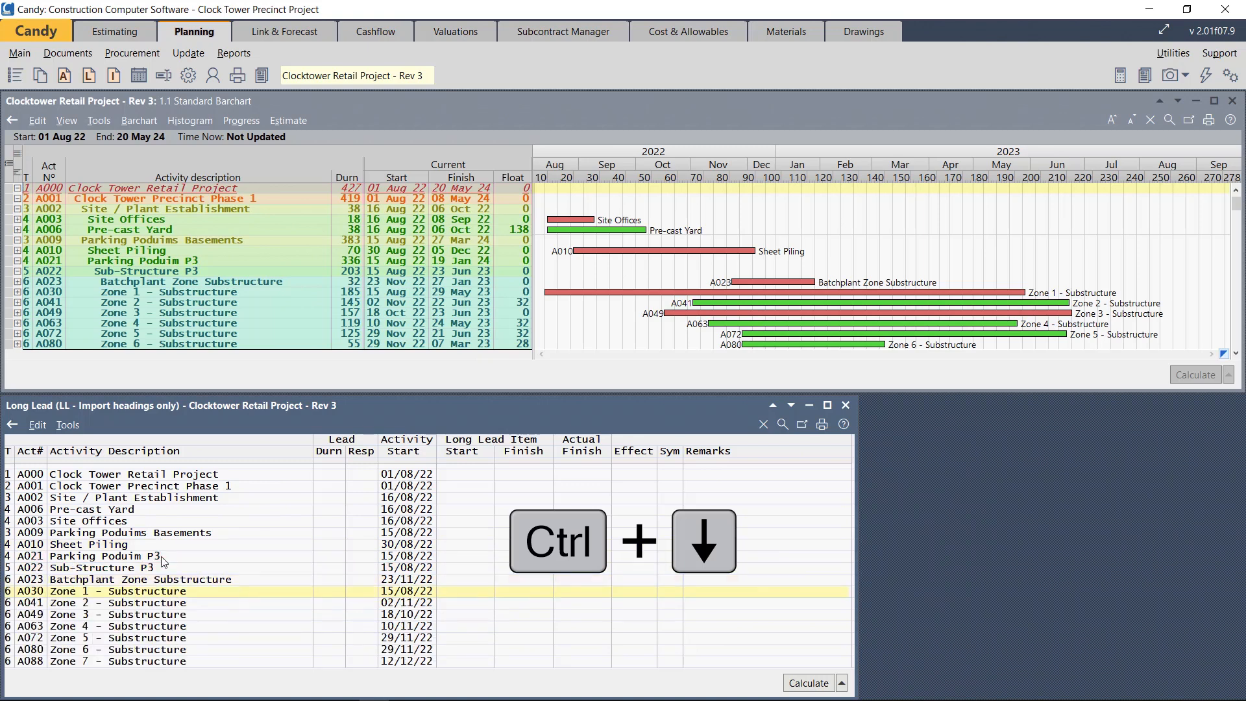
# Paste the copied plumbing procurement lines beneath A030, Zone 1 - Substructure, ahead of the A041 heading.
pyautogui.press('Return')
pyautogui.press('Down')
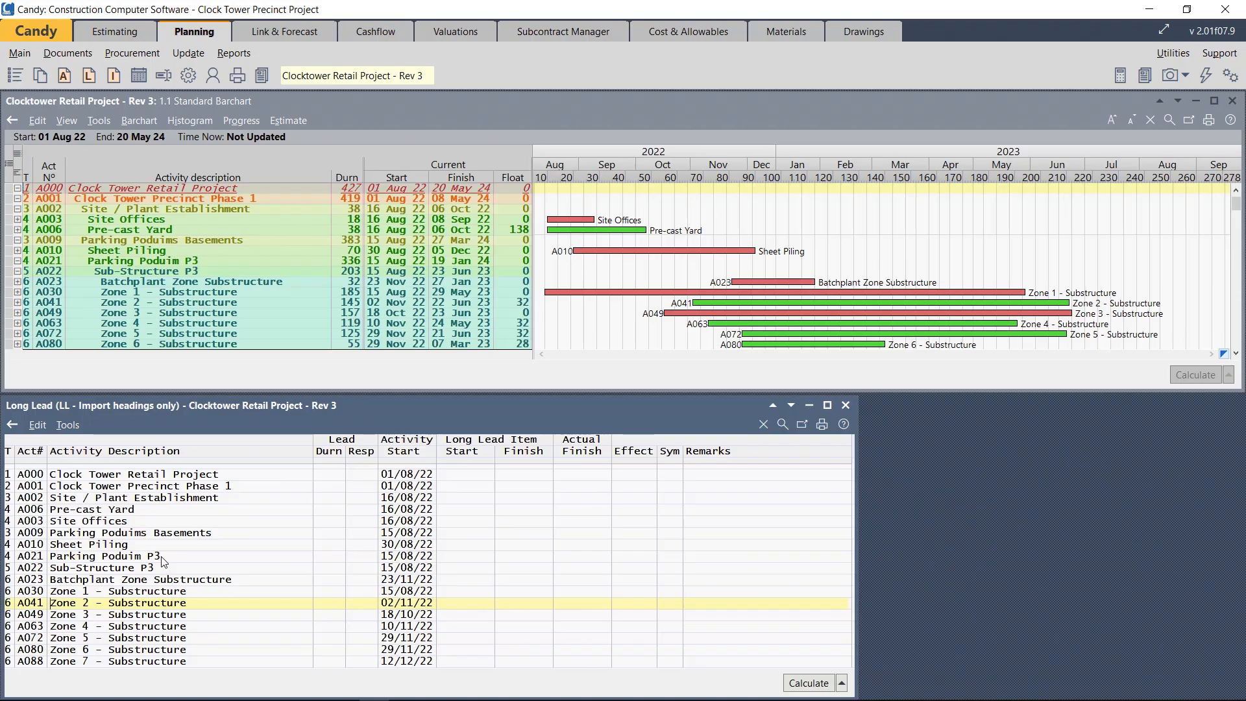
pyautogui.hotkey('ctrl', 'v')
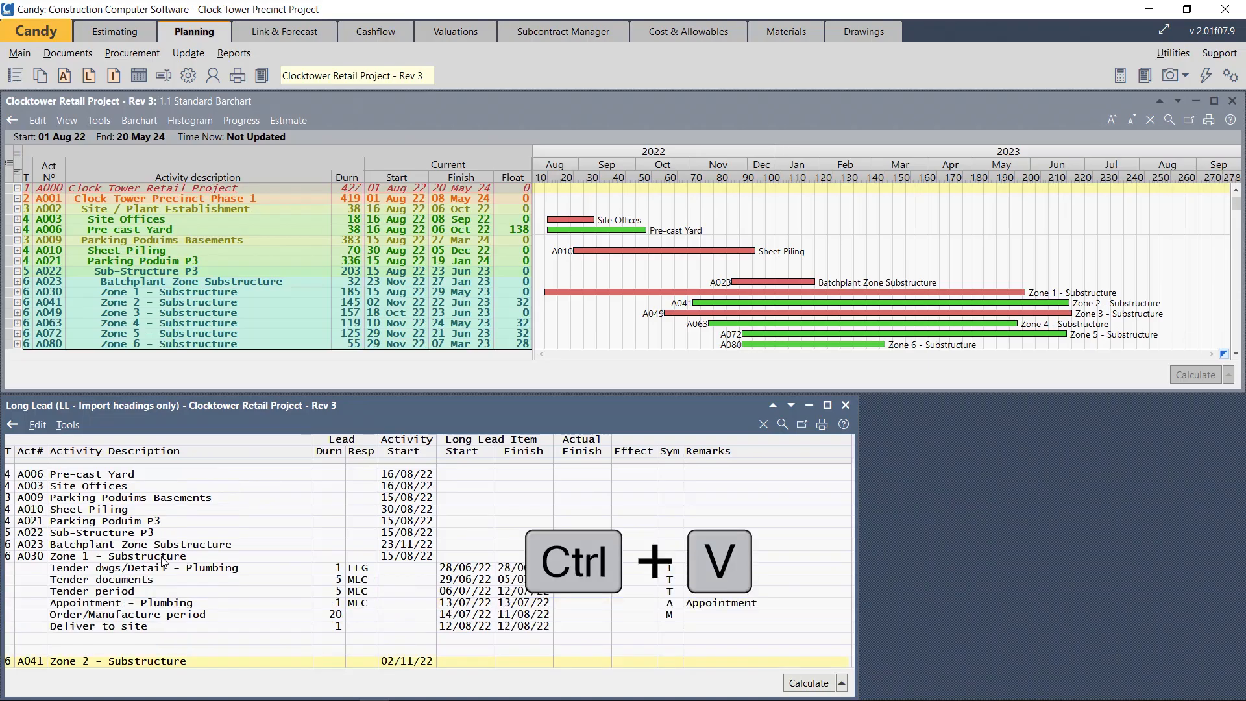
pyautogui.click(162, 565)
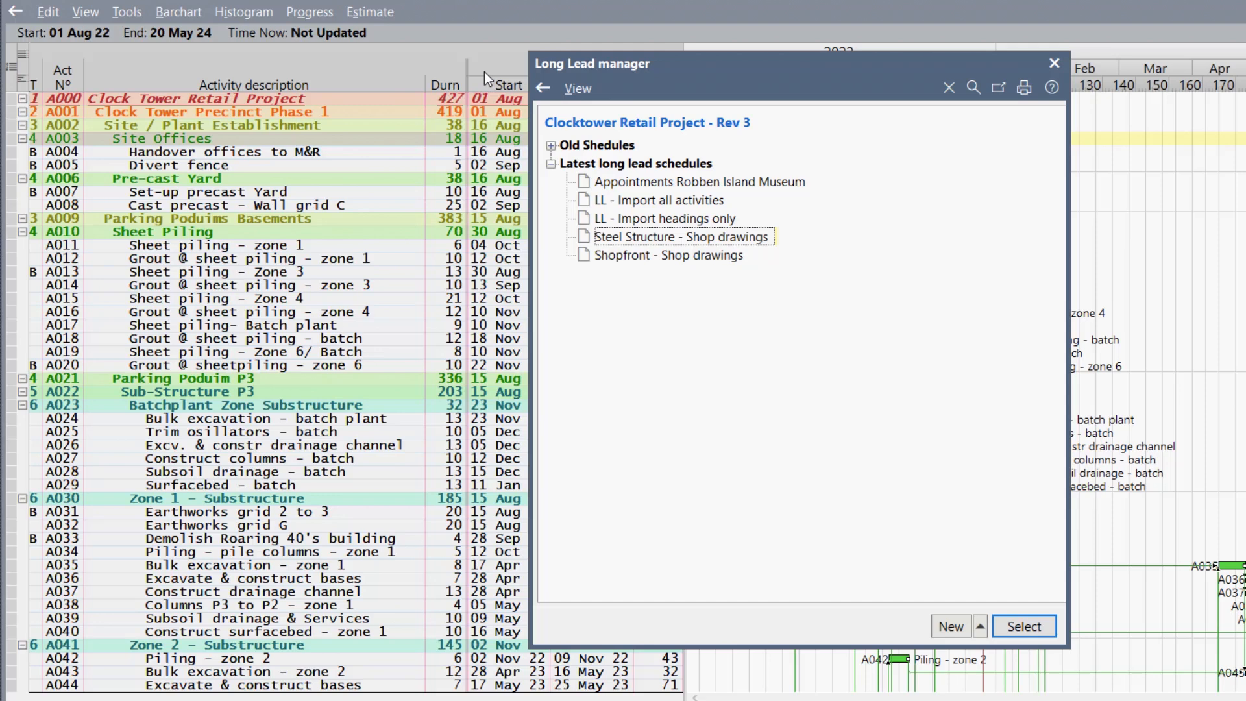
# Open the existing Steel Structure - Shop drawings schedule, examine the procurement lines under its steel roof activities, and close it.
pyautogui.click(712, 235)
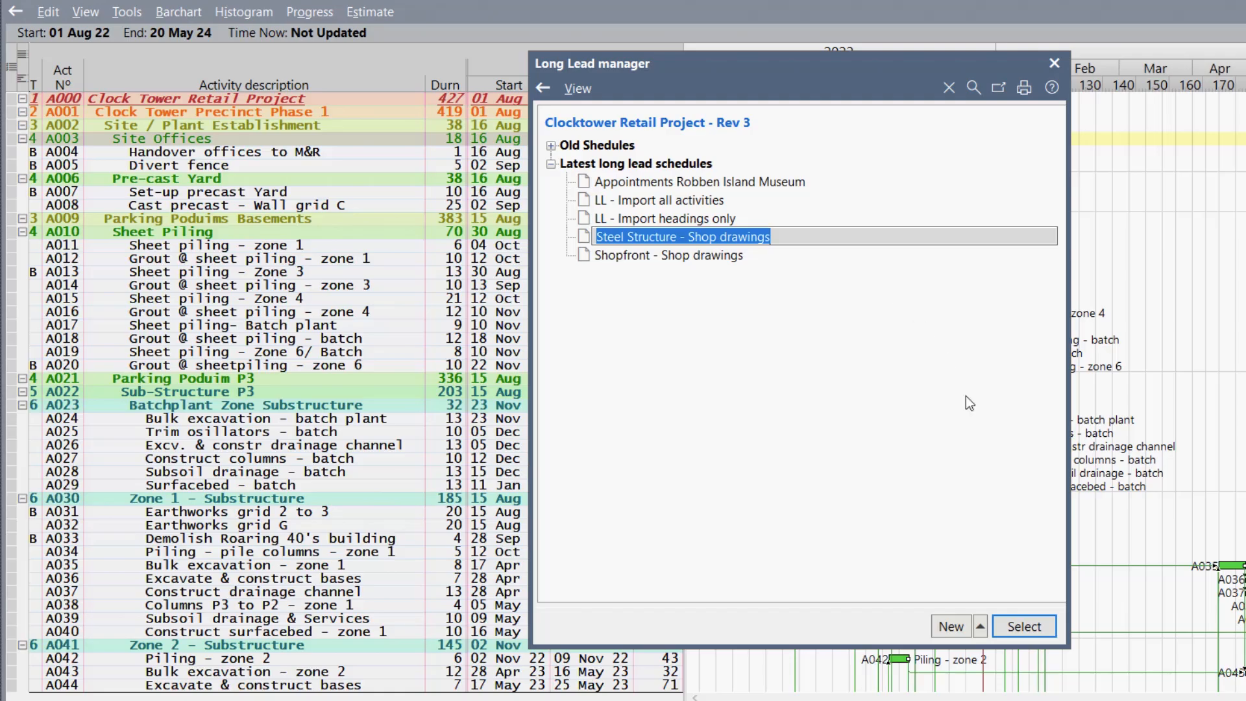
pyautogui.click(1024, 627)
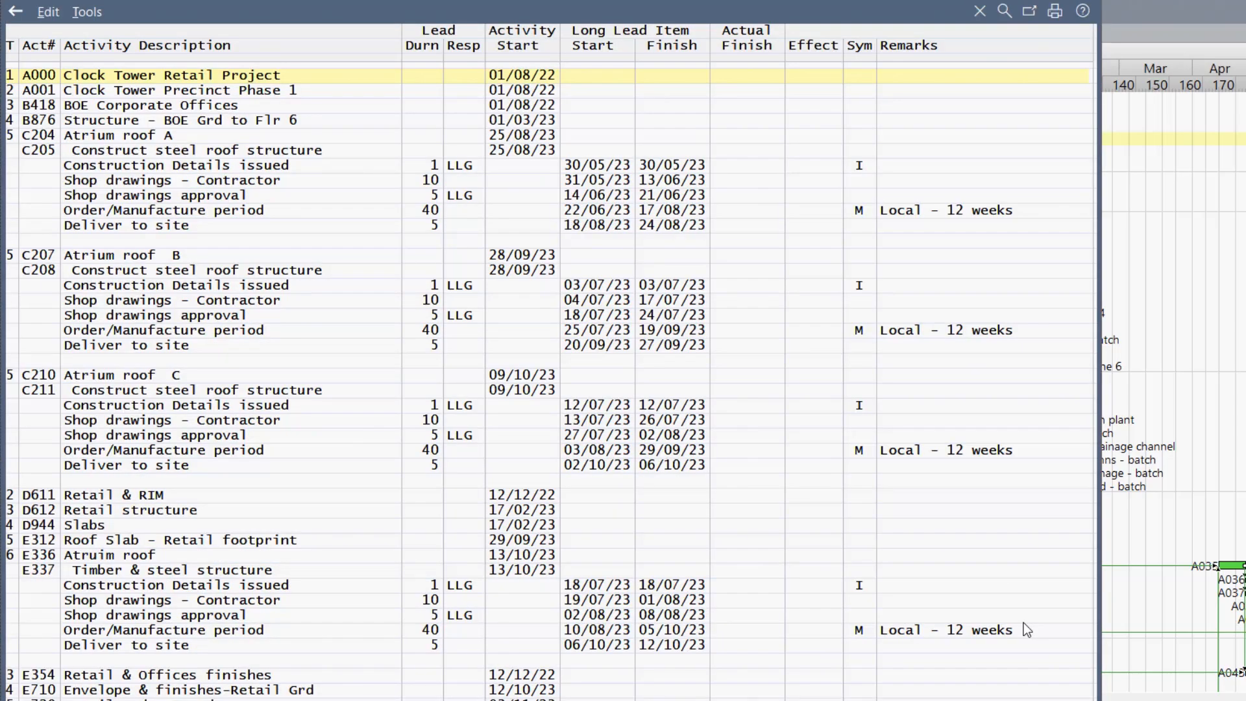
pyautogui.click(161, 151)
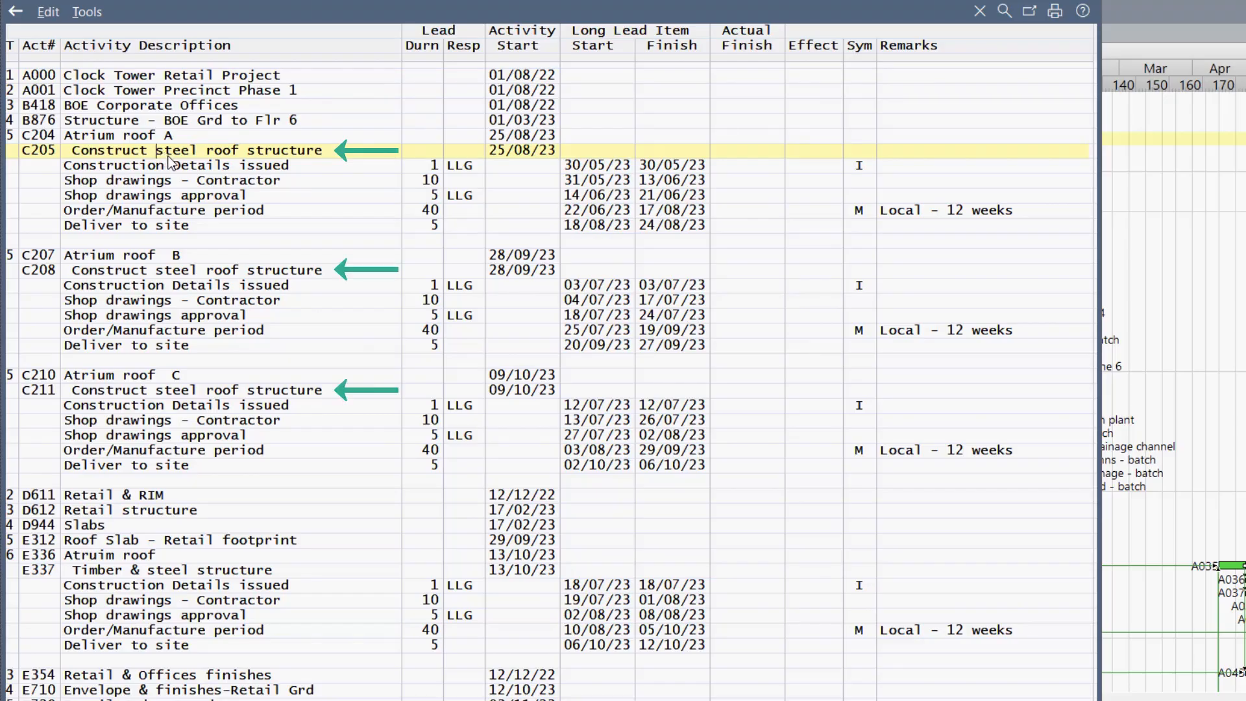
pyautogui.click(156, 167)
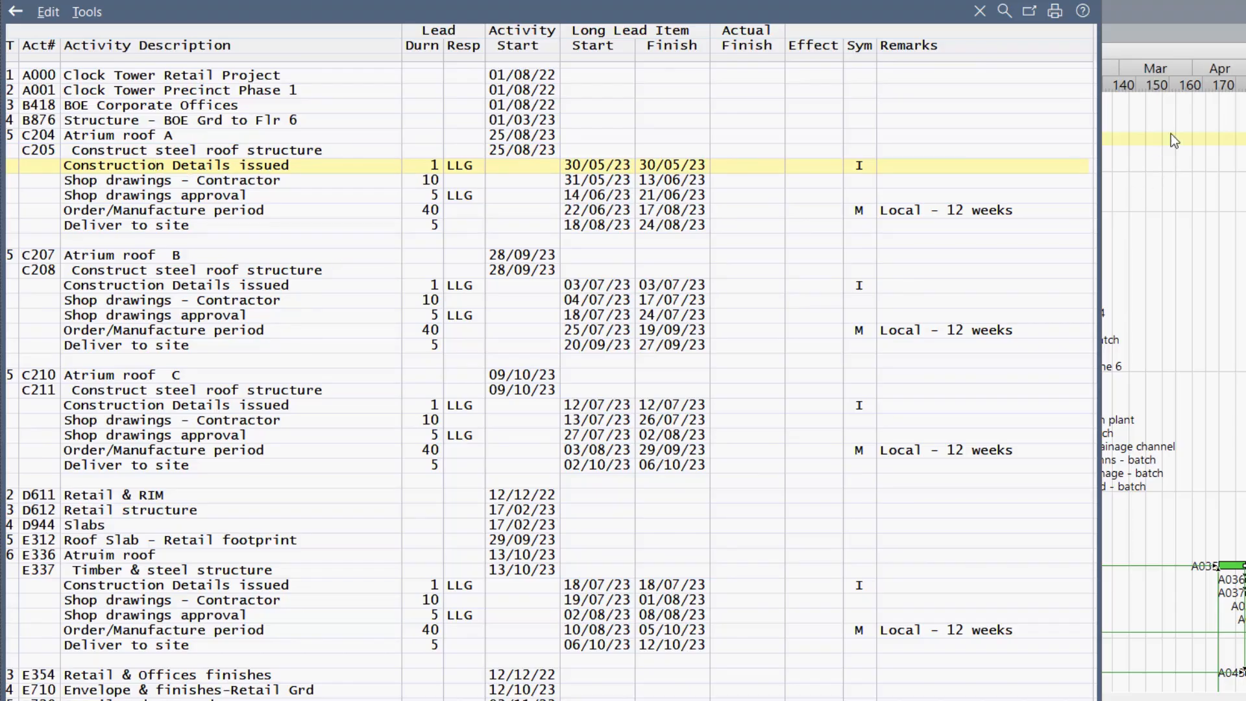
pyautogui.click(1085, 2)
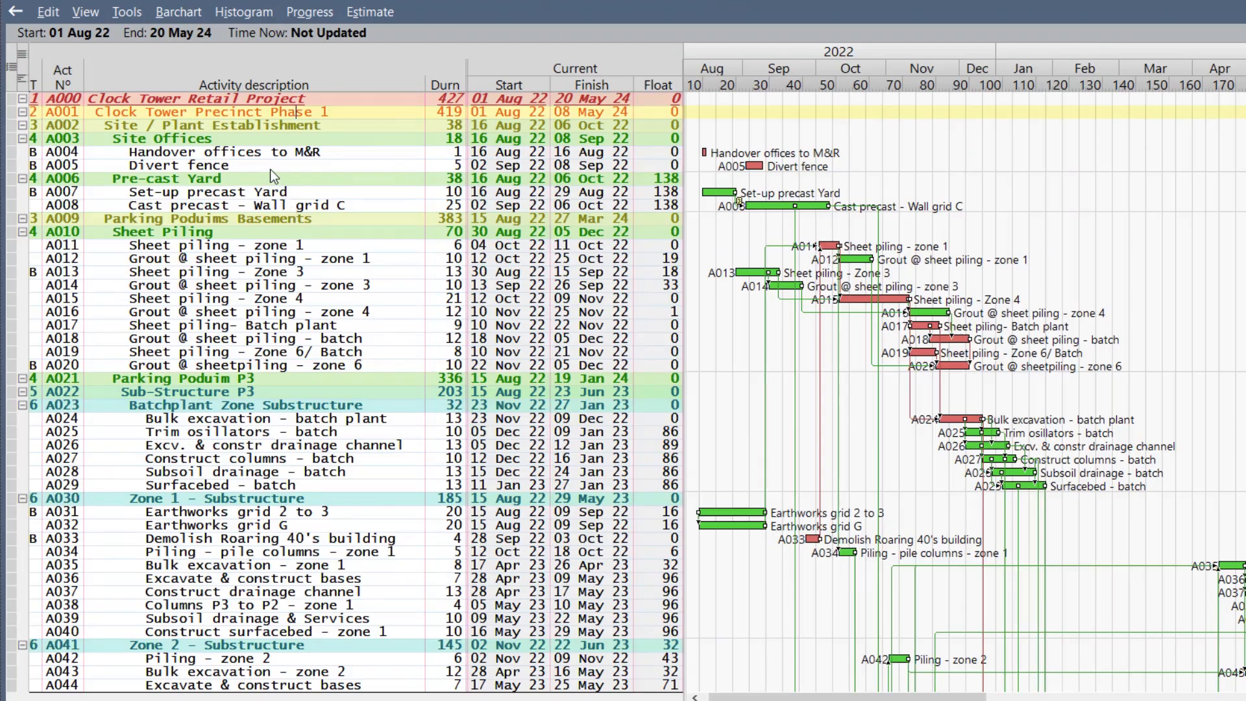
# Filter the barchart's activity descriptions to keep only those containing "steel", and move the filter toolbar clear of the activity list.
pyautogui.rightClick(252, 84)
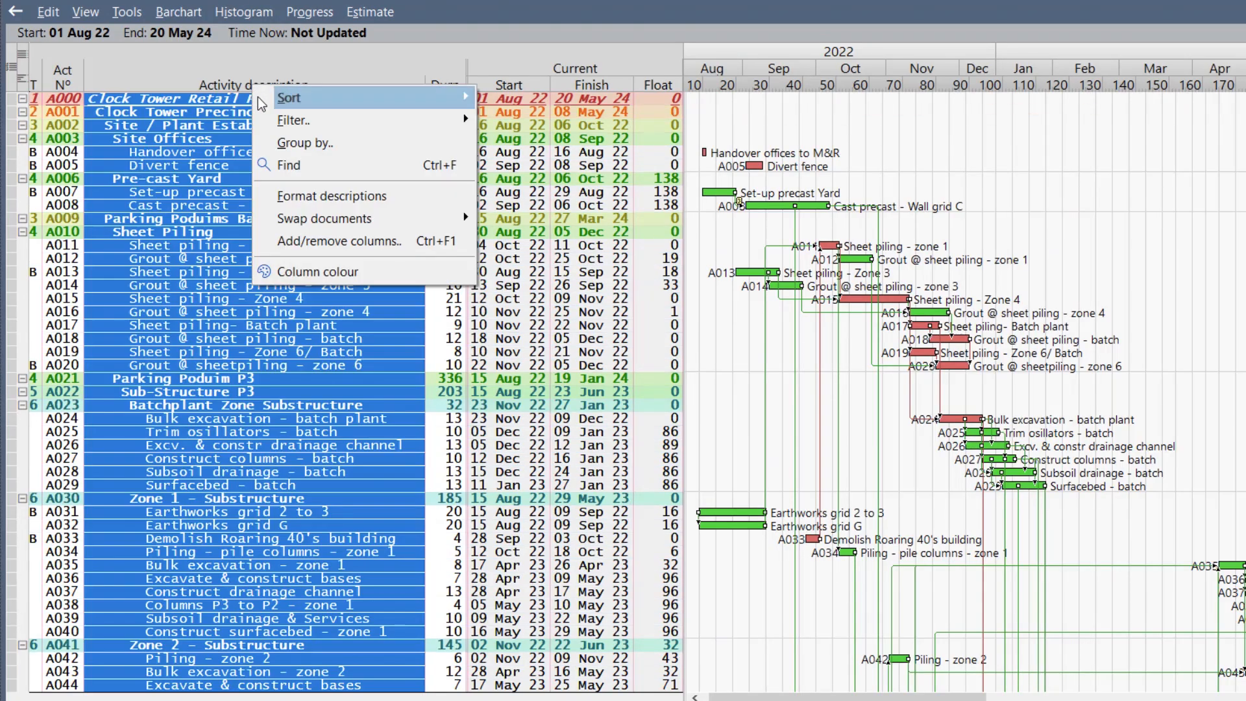
pyautogui.moveTo(292, 123)
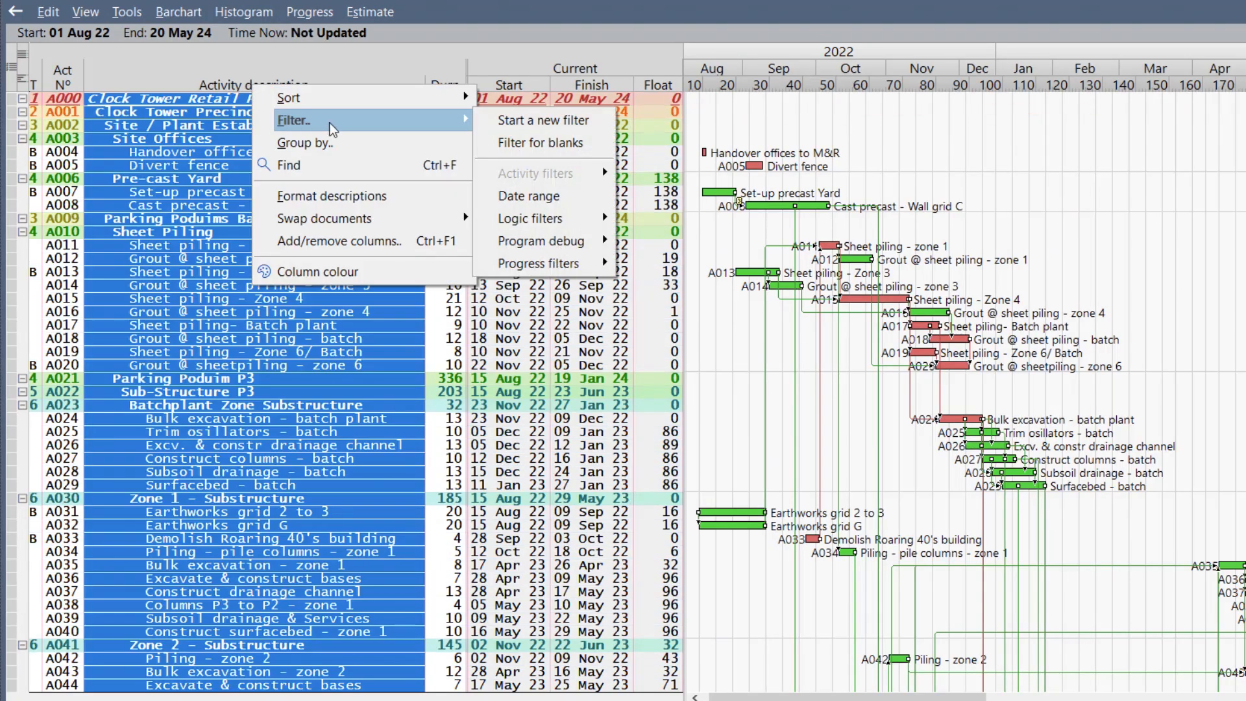
pyautogui.click(539, 122)
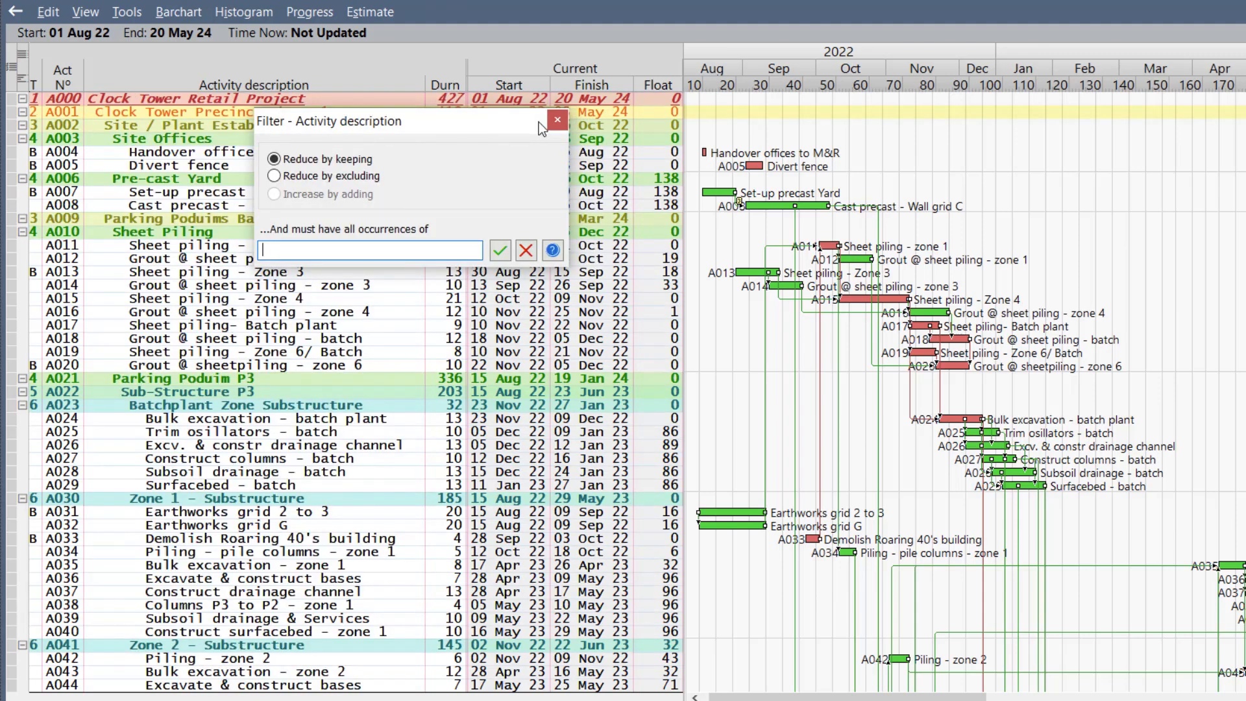
pyautogui.write('steel')
pyautogui.click(500, 250)
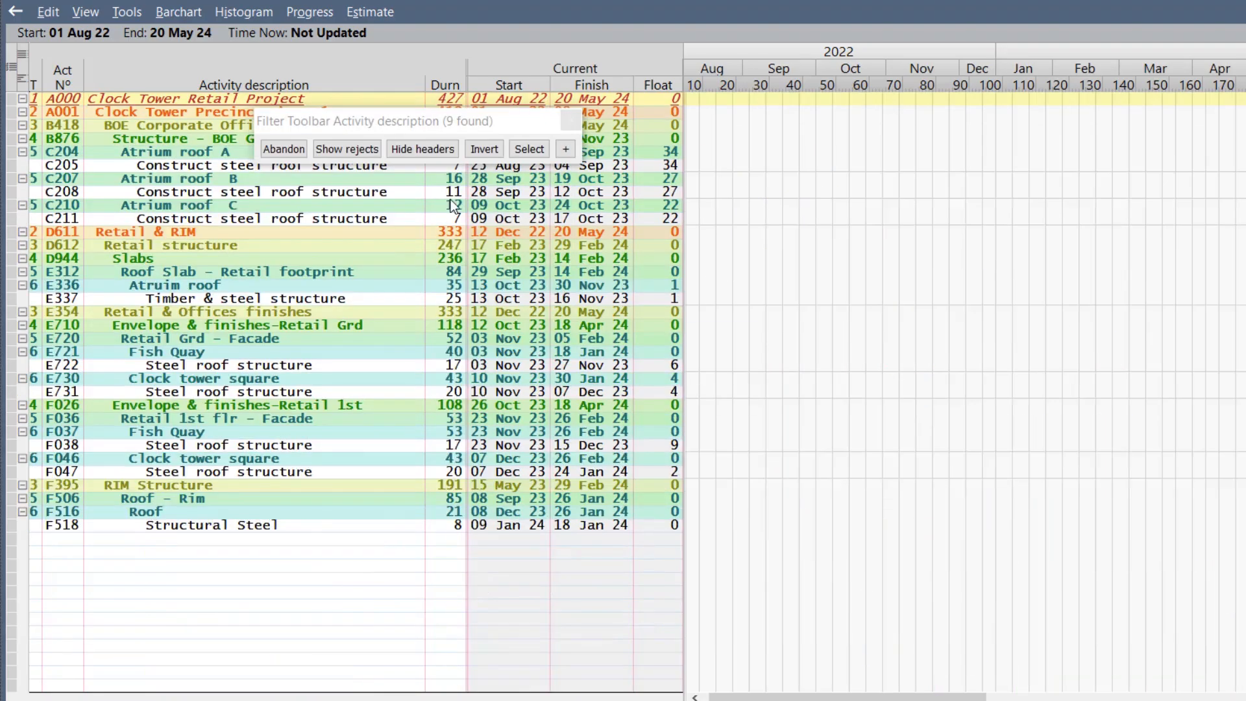
pyautogui.moveTo(349, 123); pyautogui.dragTo(442, 72)
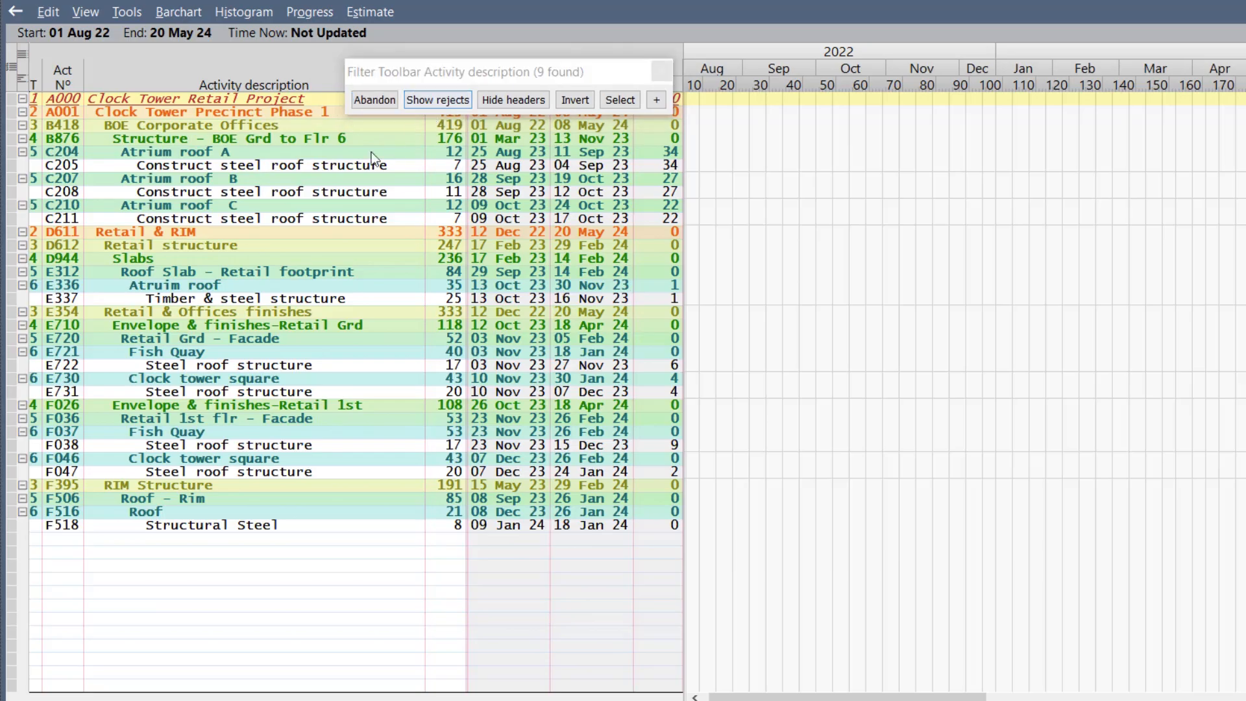
# Examine the rejected activities around C205 Construct steel roof structure and E337 Timber & steel structure for steelwork the filter missed.
pyautogui.click(301, 170)
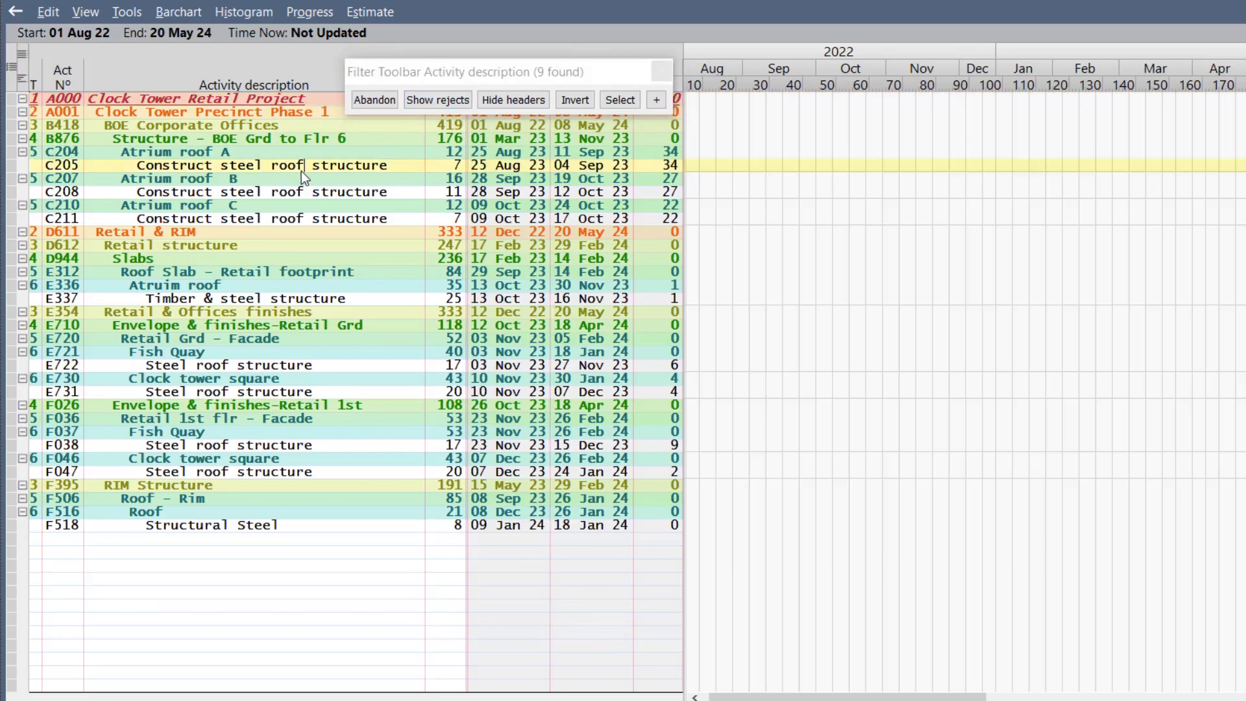
pyautogui.click(446, 101)
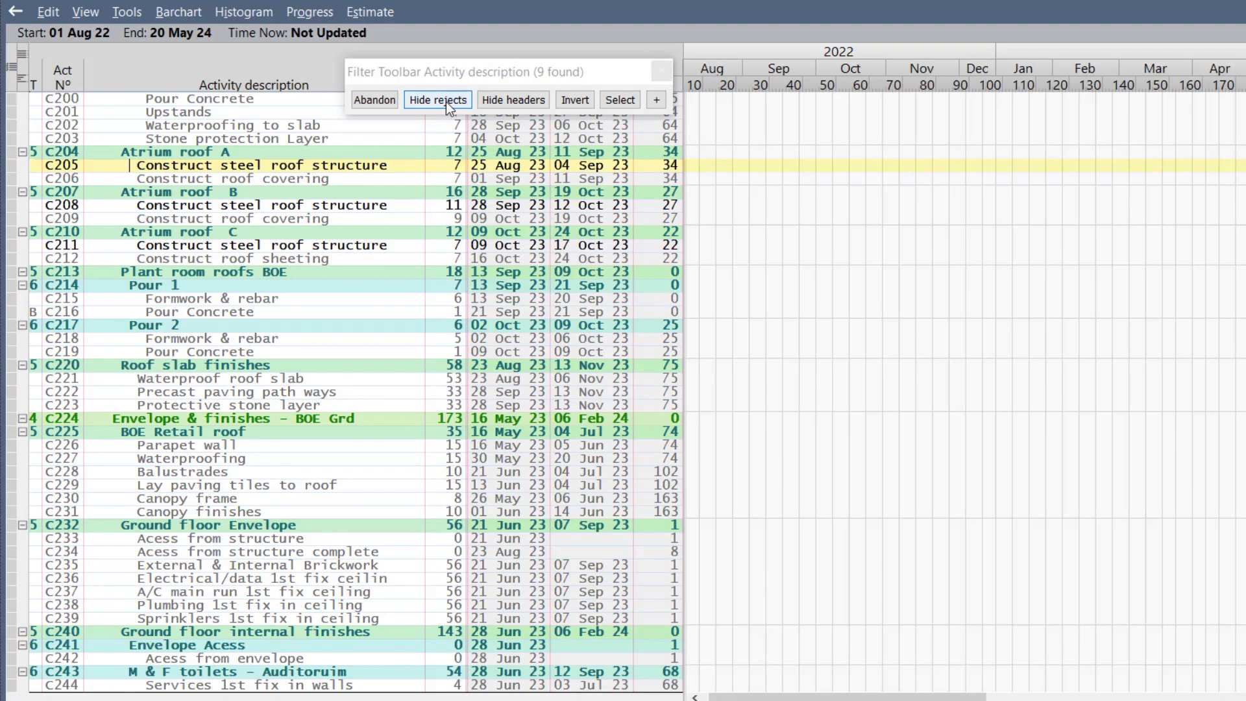
pyautogui.click(446, 100)
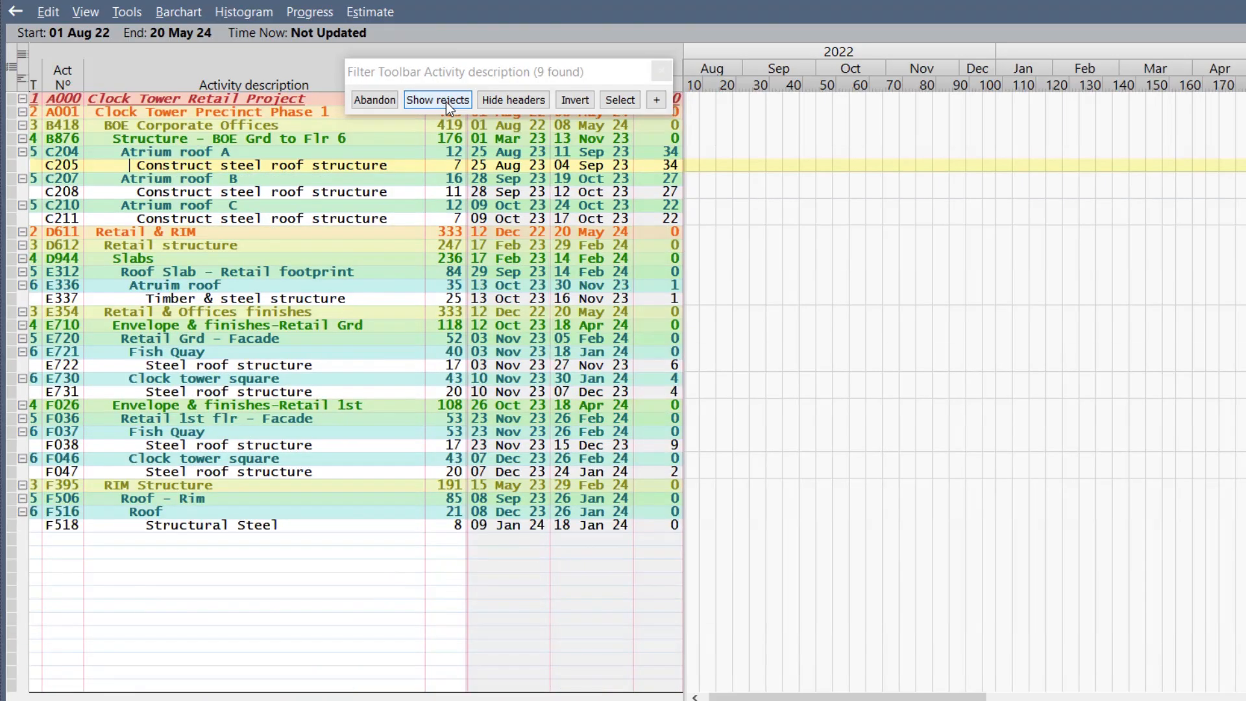
pyautogui.click(235, 300)
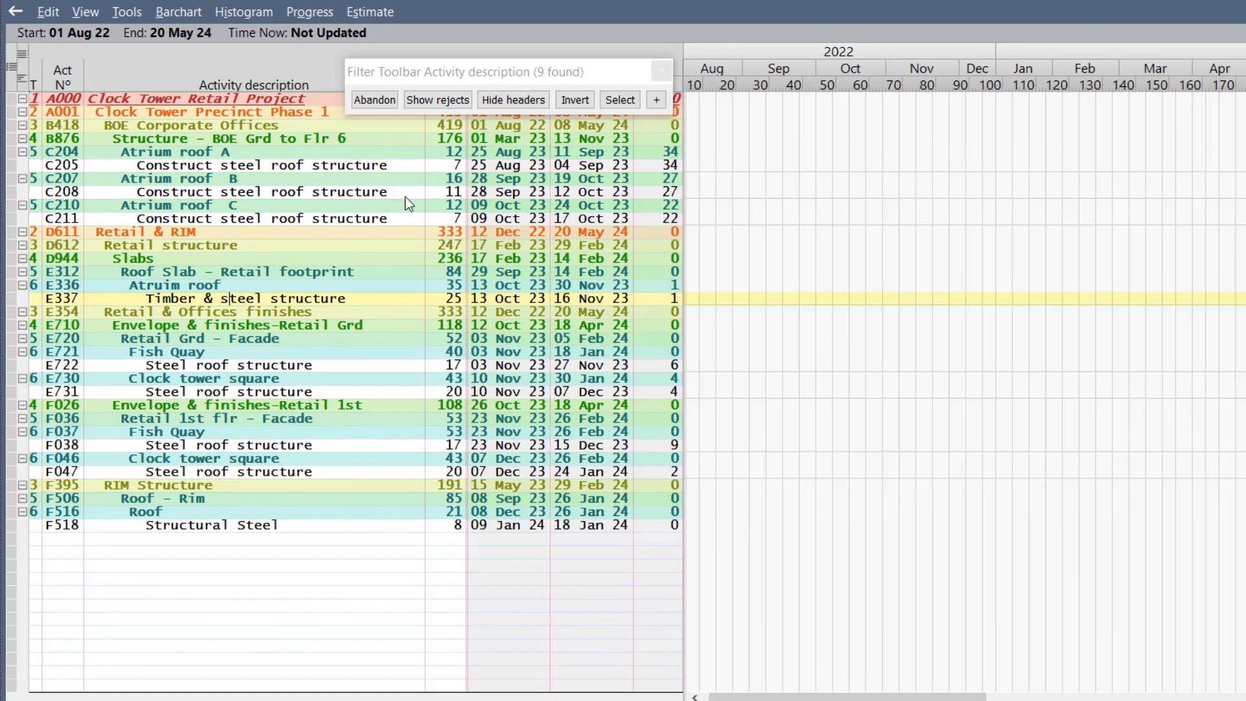
pyautogui.click(440, 103)
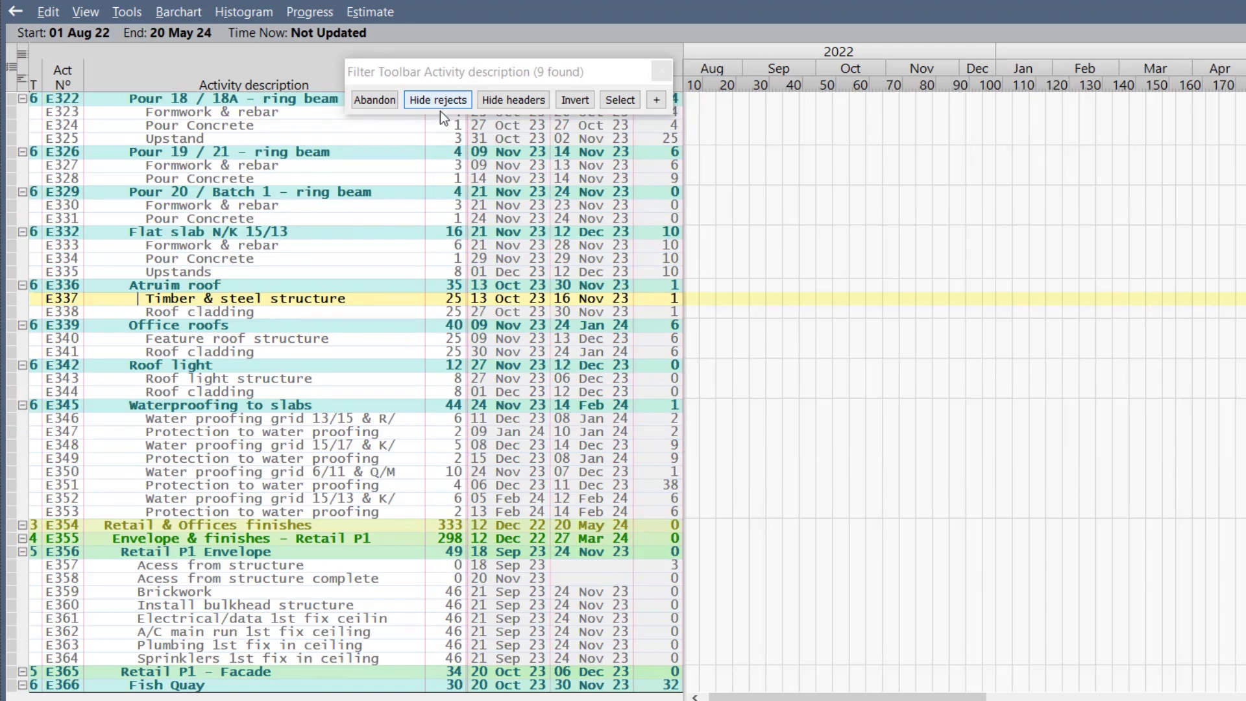
pyautogui.click(154, 348)
pyautogui.click(161, 344)
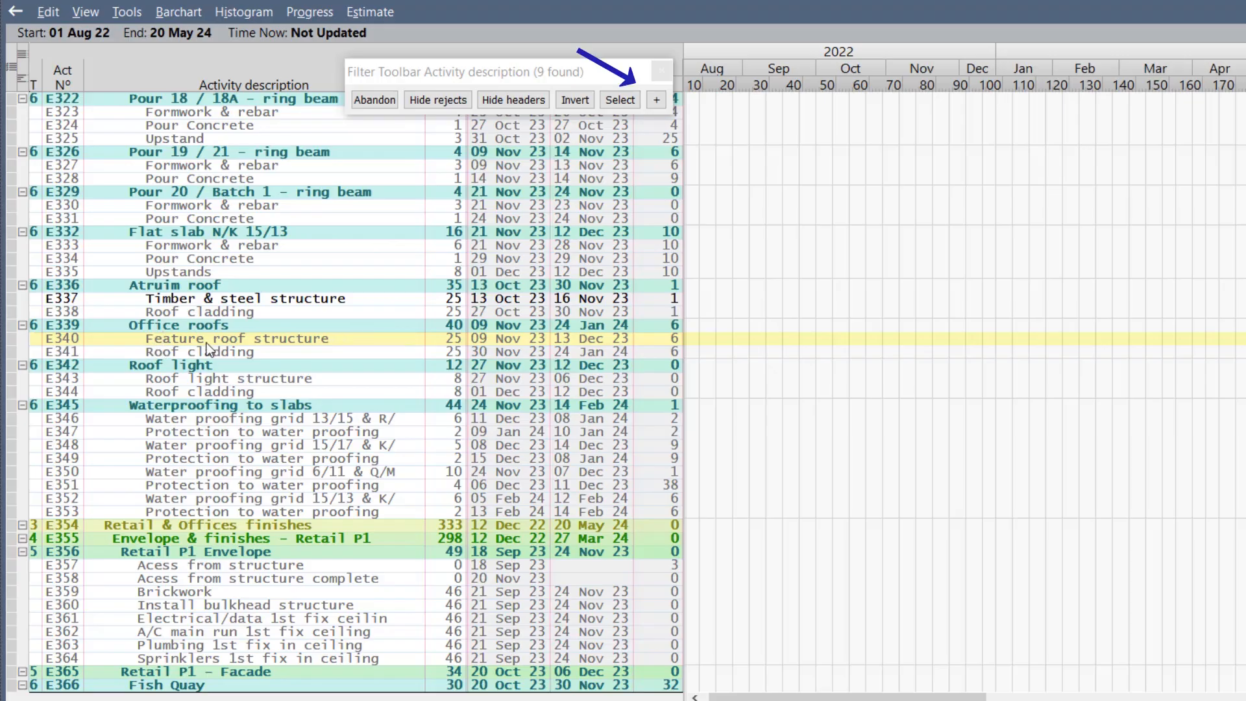
# Increase the activity description filter by adding all occurrences of "feature", and hide the rejected activities.
pyautogui.click(658, 105)
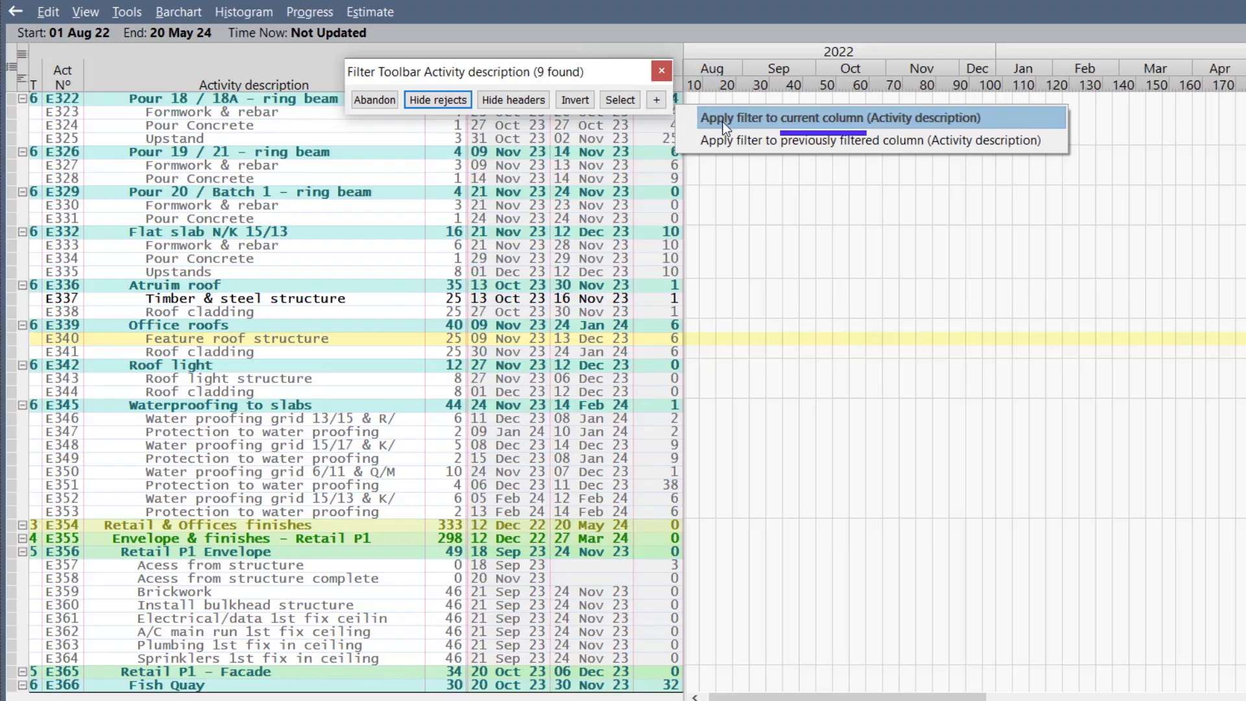
pyautogui.click(204, 343)
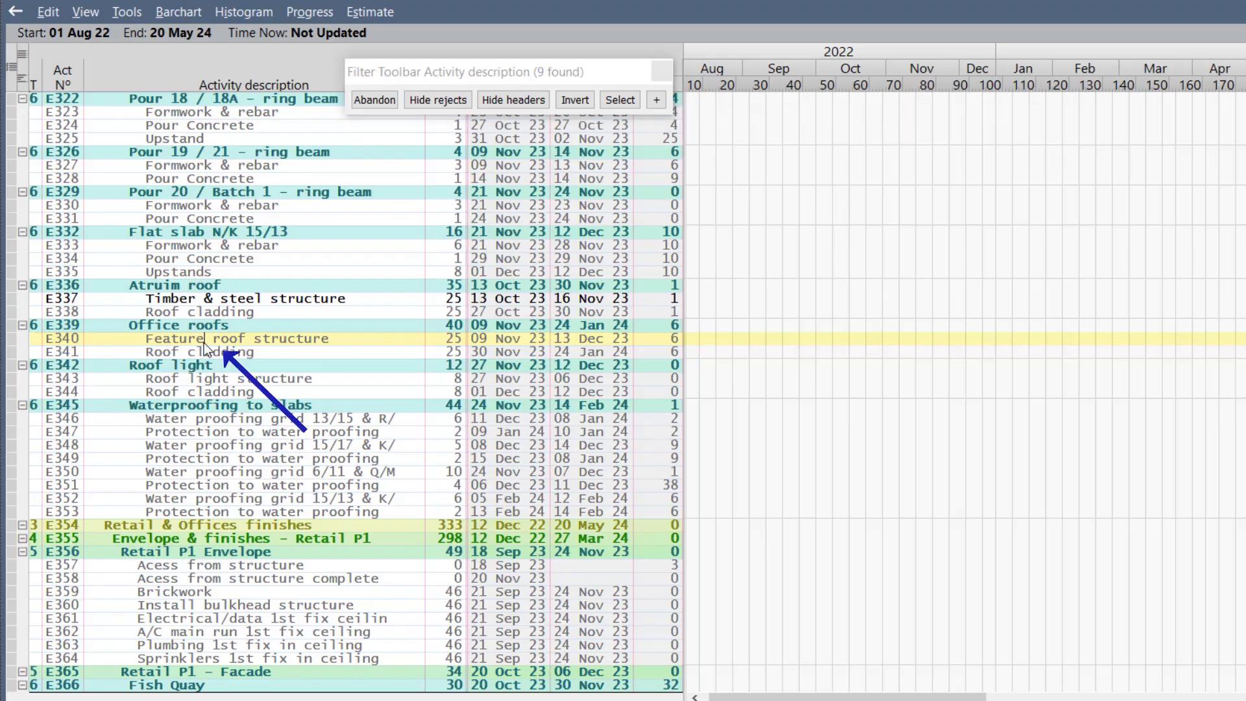
pyautogui.click(656, 99)
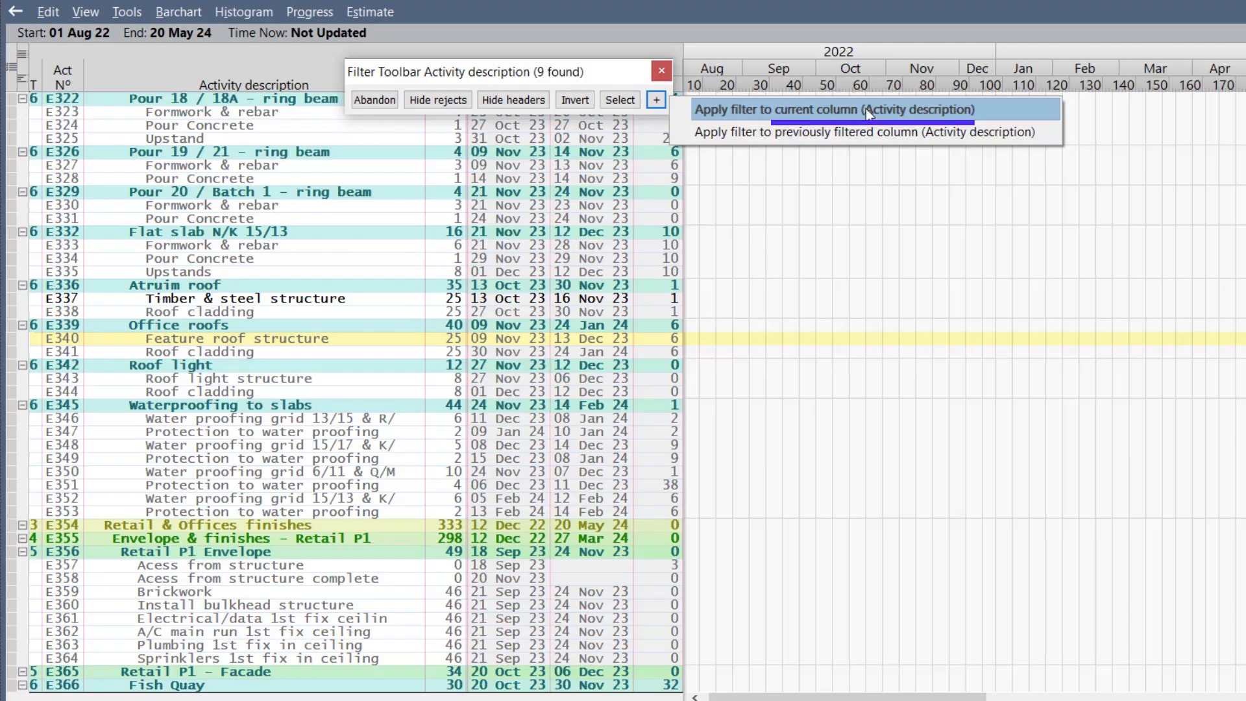
pyautogui.click(835, 109)
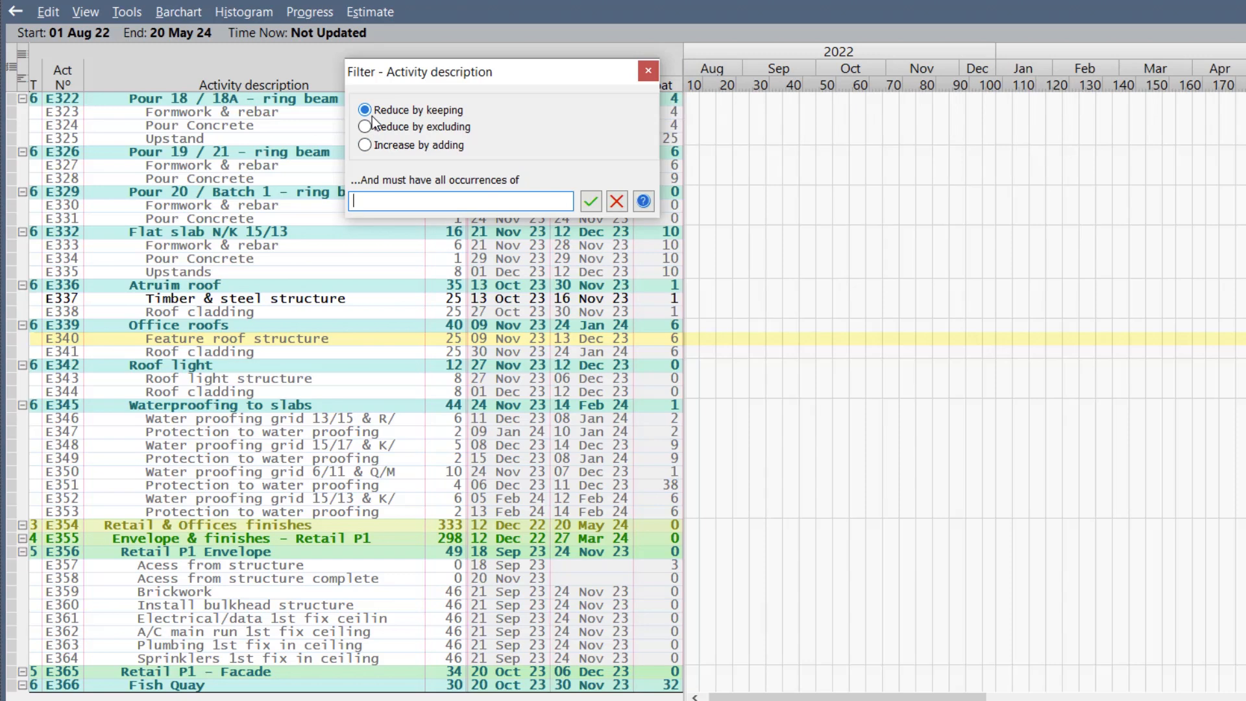
pyautogui.click(375, 147)
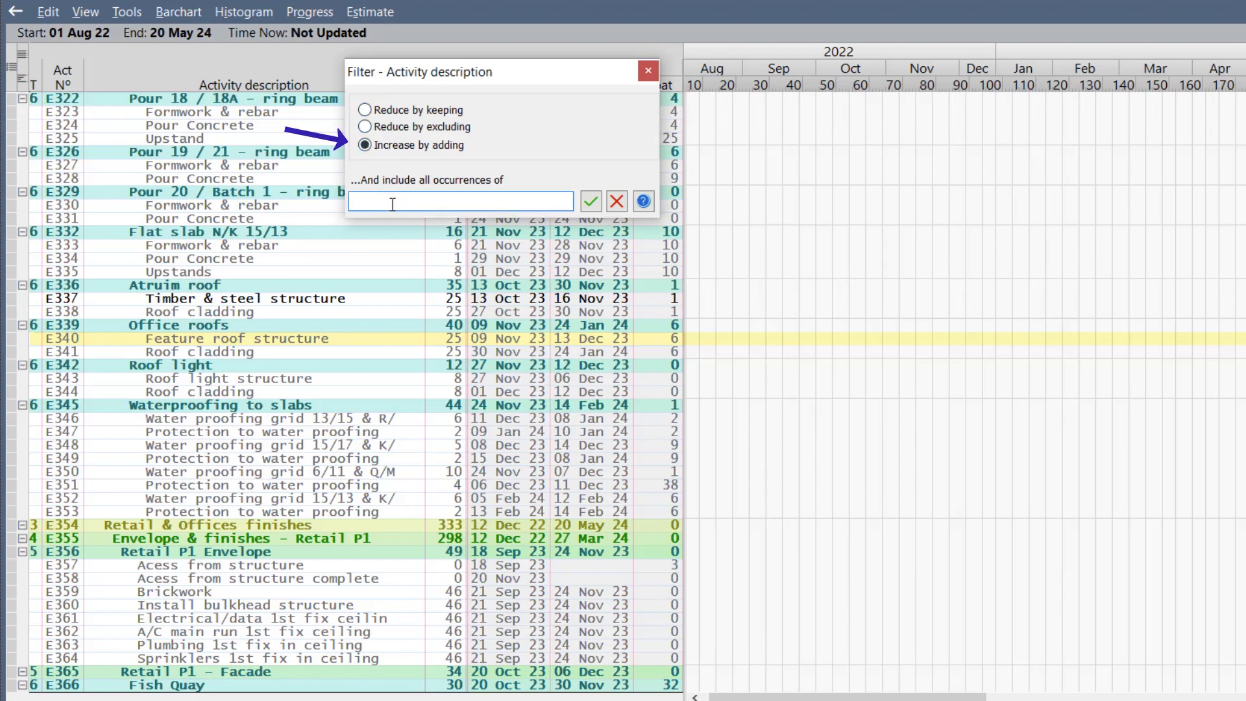
pyautogui.write('feature')
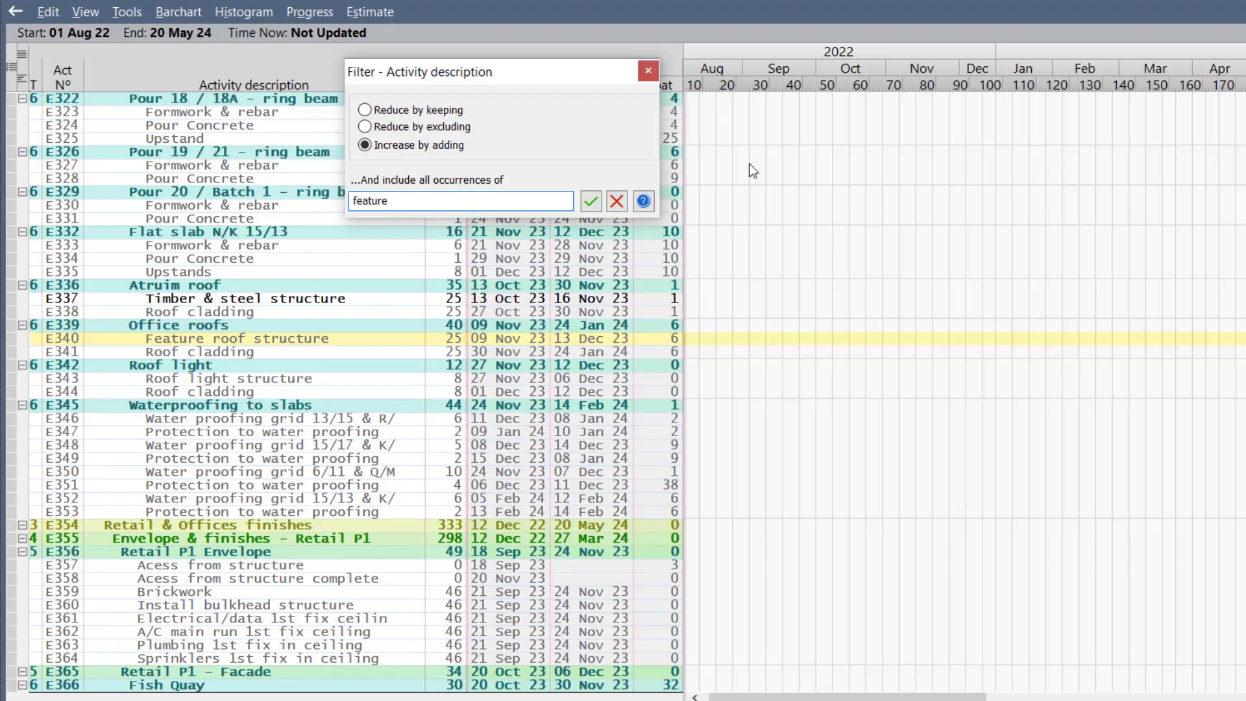
pyautogui.click(592, 204)
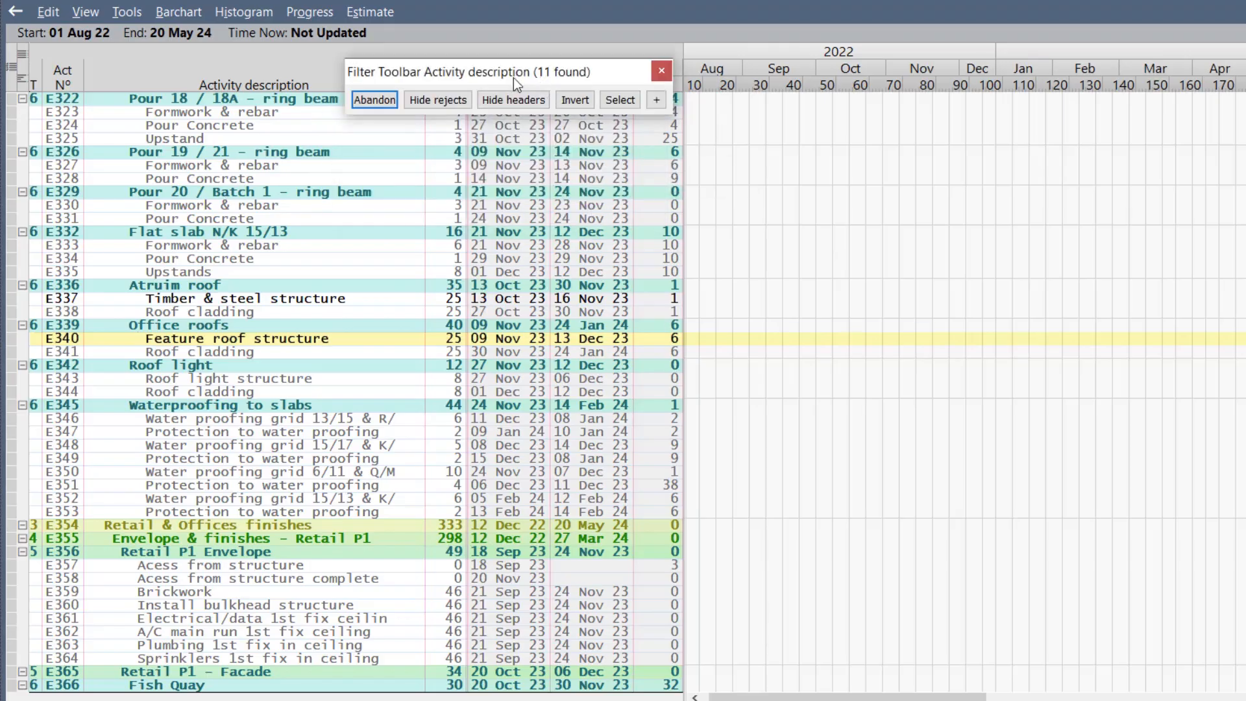
pyautogui.click(457, 103)
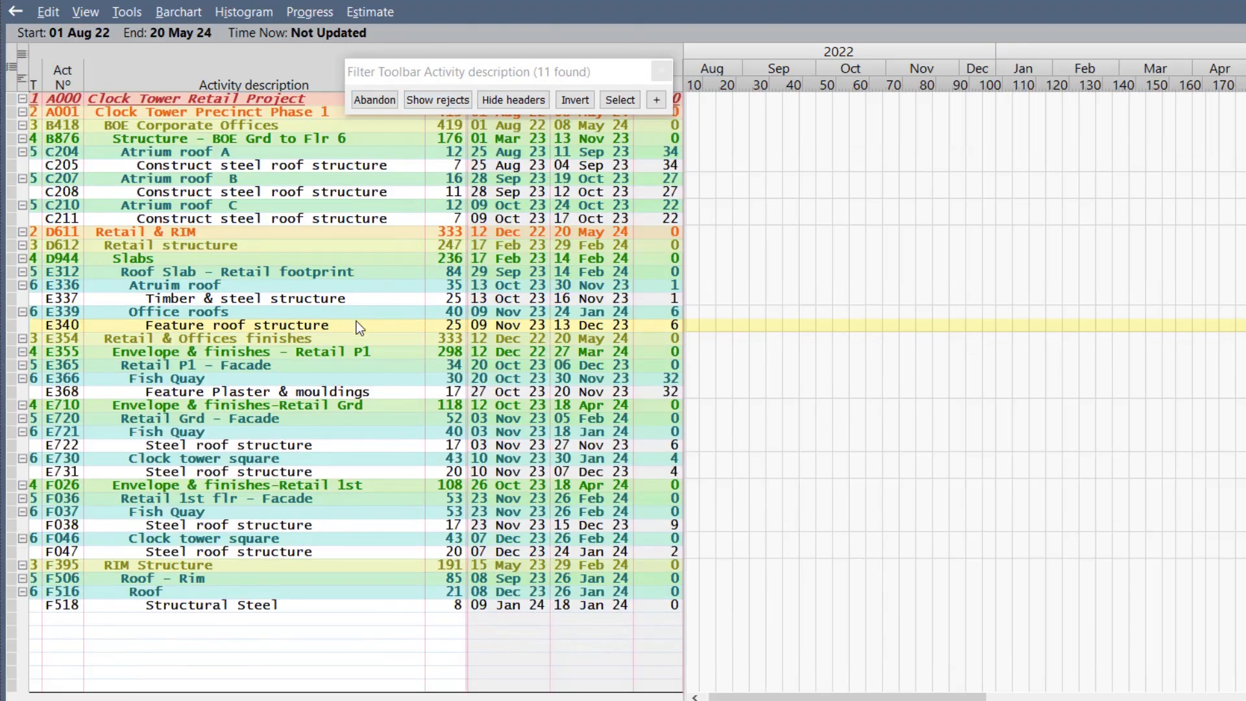
# Reduce the filtered activity descriptions by excluding all occurrences of "plaster".
pyautogui.click(246, 392)
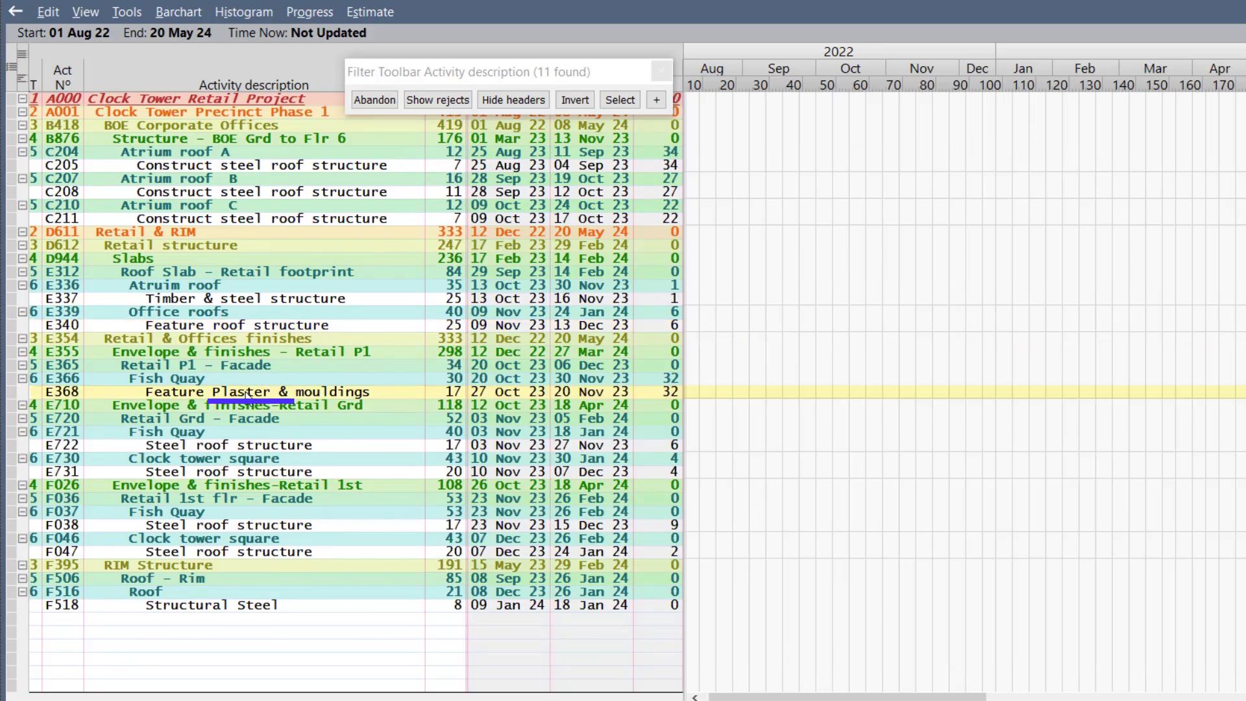
pyautogui.click(657, 100)
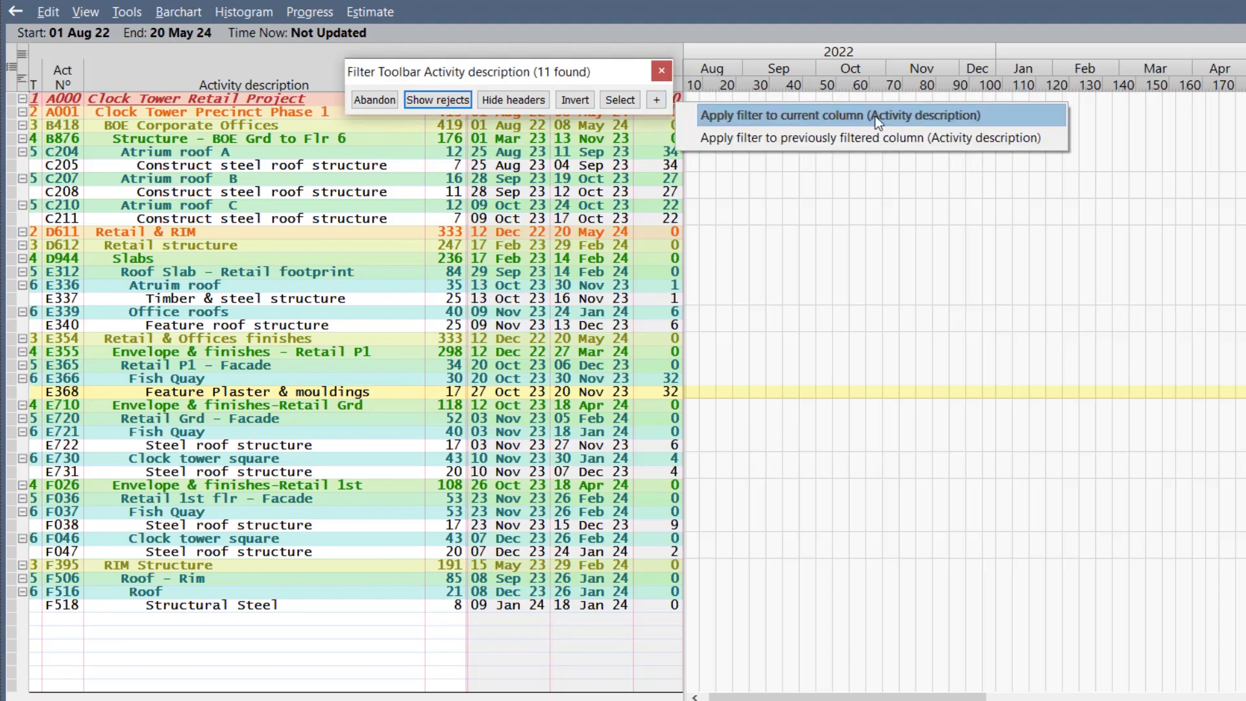
pyautogui.click(815, 117)
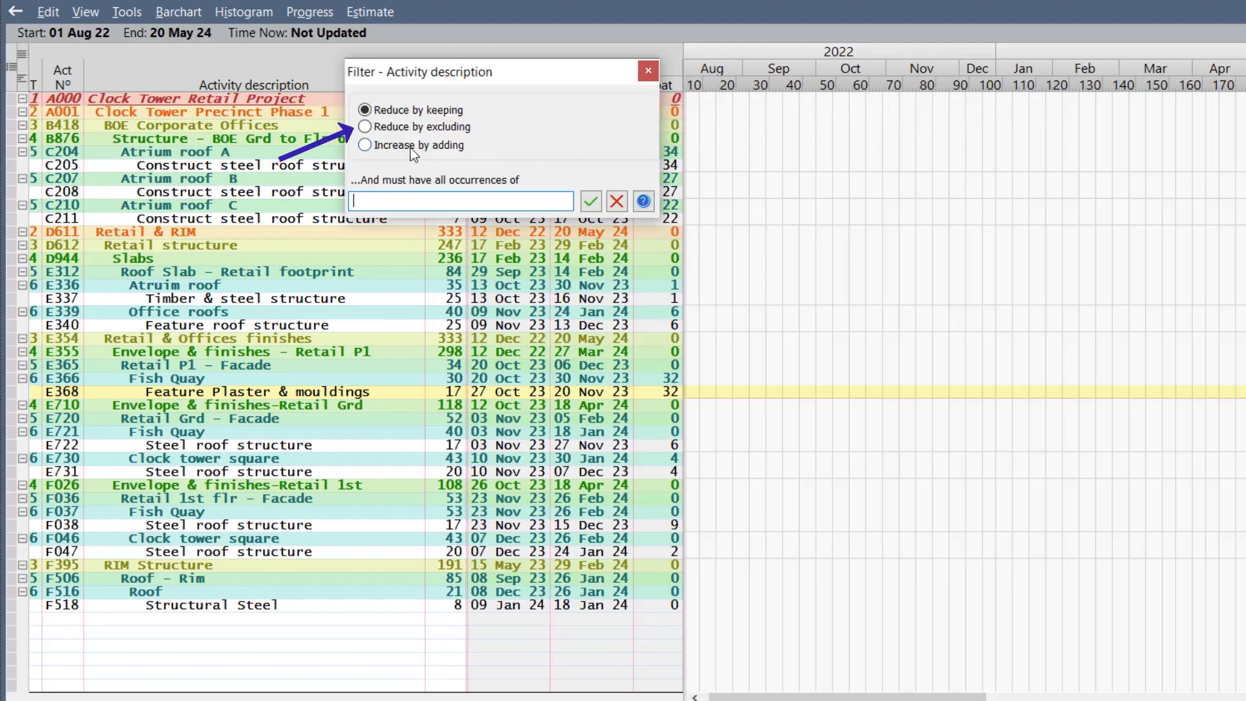
pyautogui.click(390, 127)
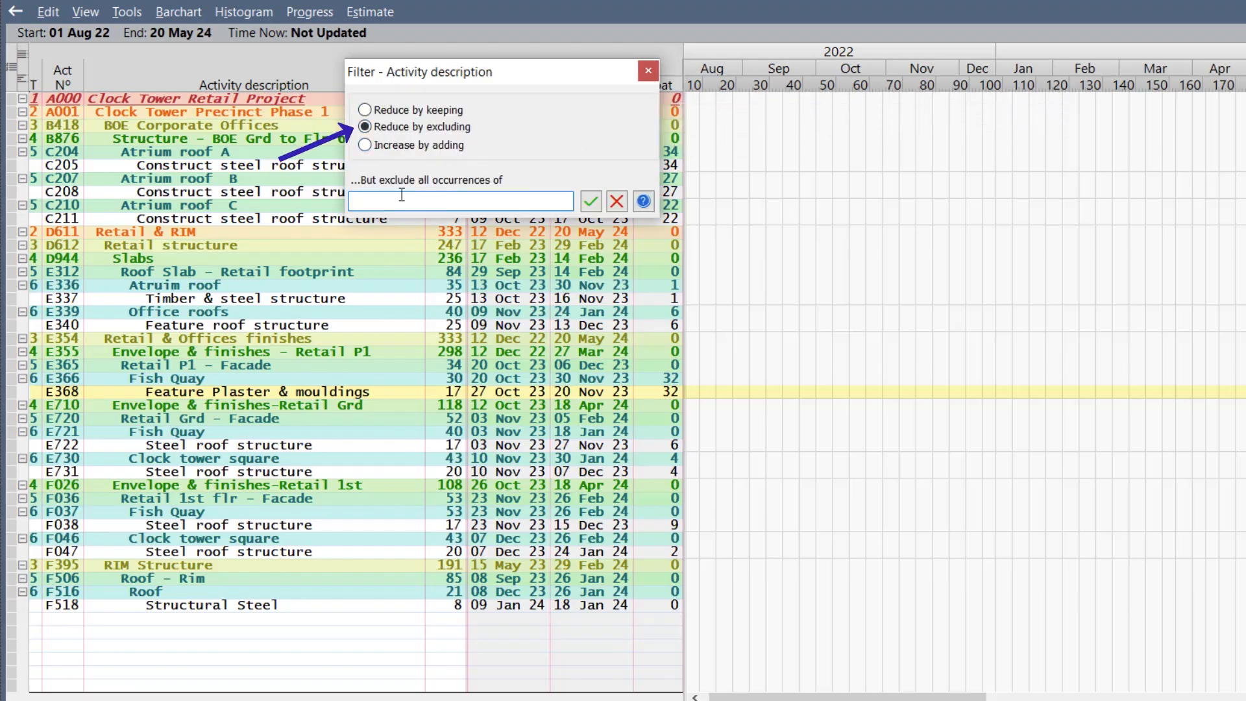
pyautogui.write('plaster')
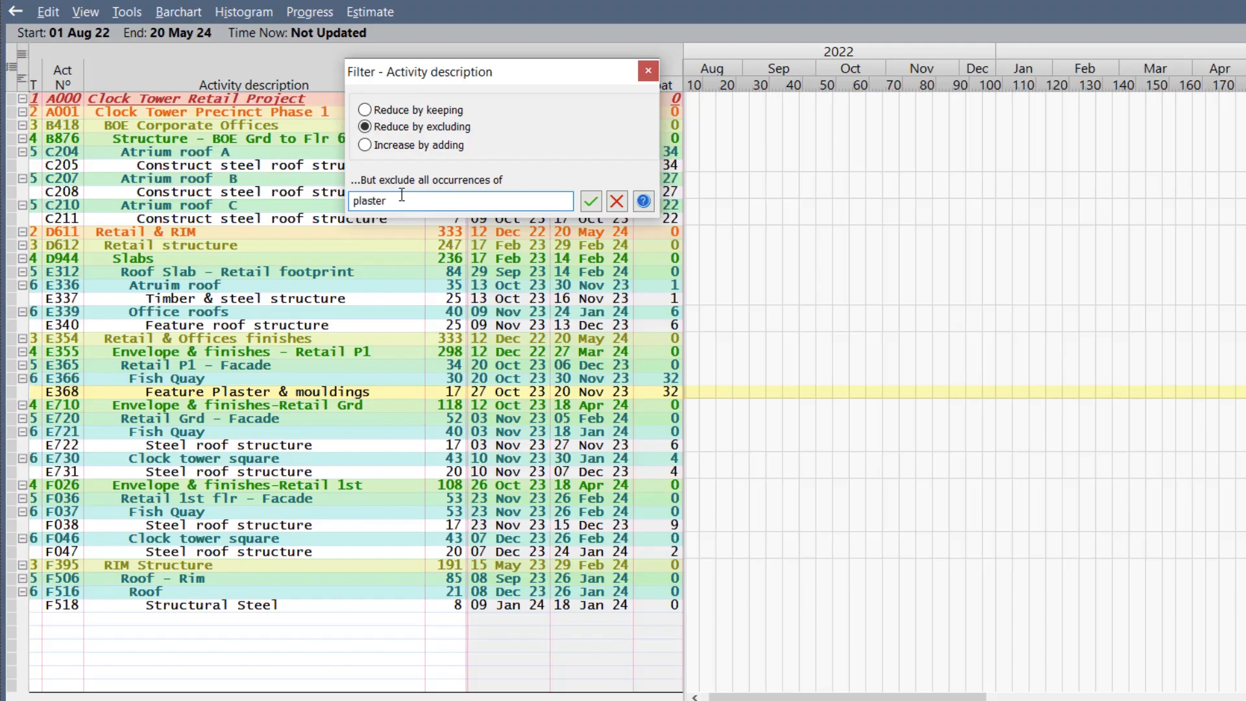
pyautogui.click(590, 201)
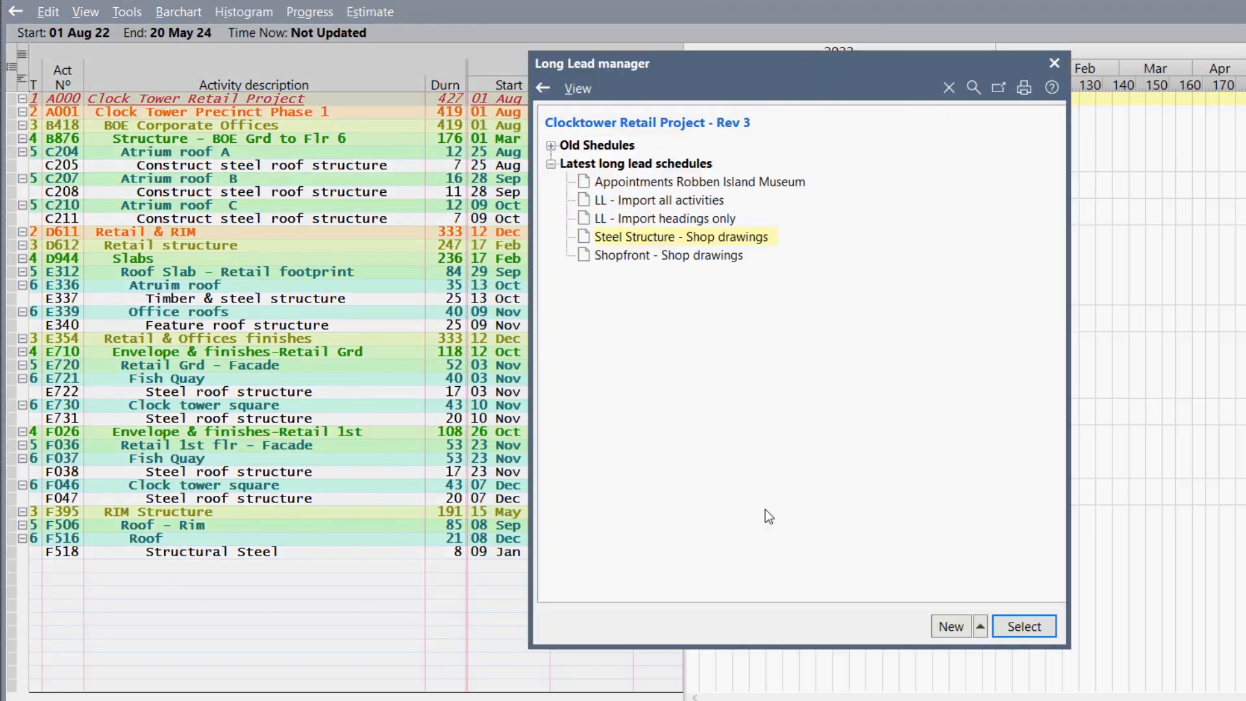
# Create and open a new long lead schedule named "Steel Structure - Shop drawings workflow".
pyautogui.click(947, 621)
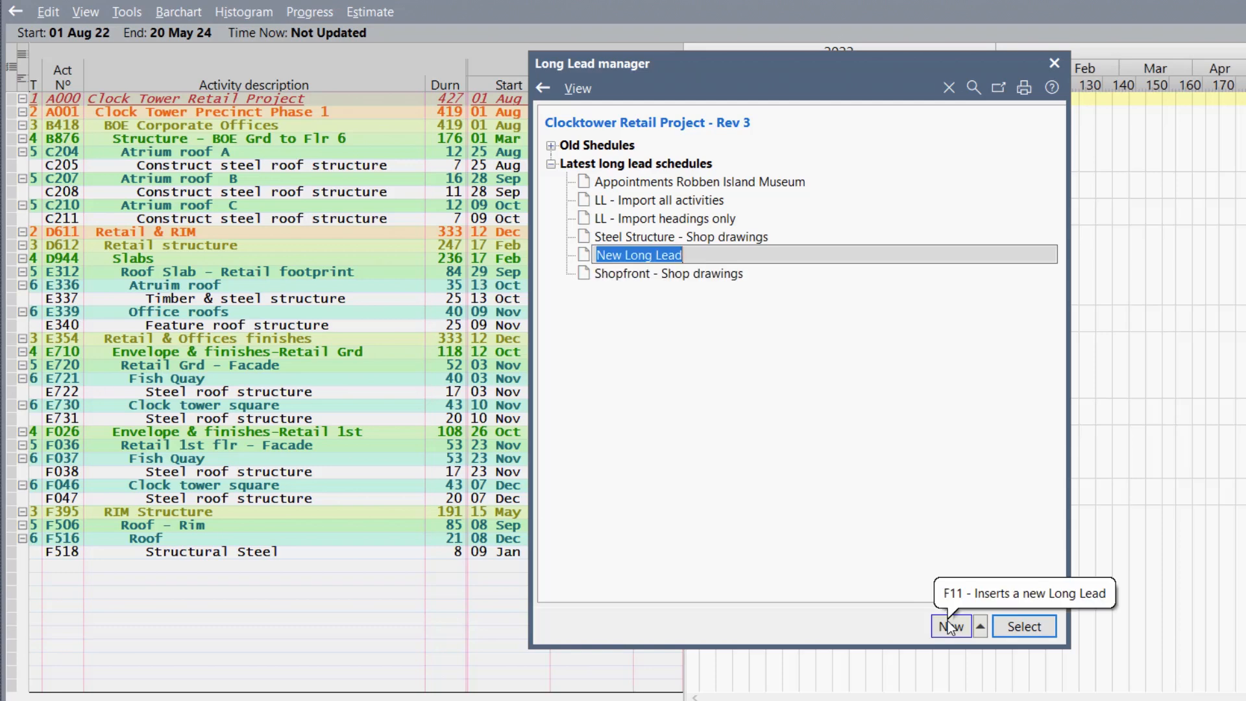
pyautogui.write('Steel')
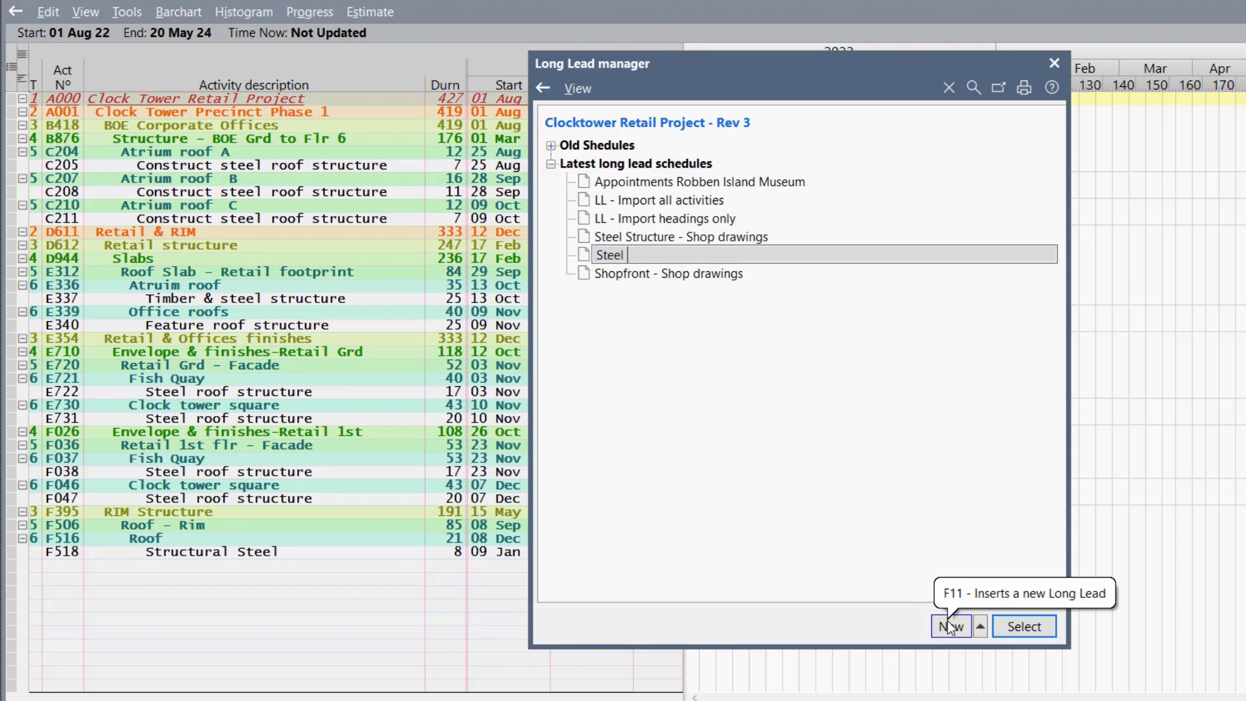
pyautogui.write(' Struct')
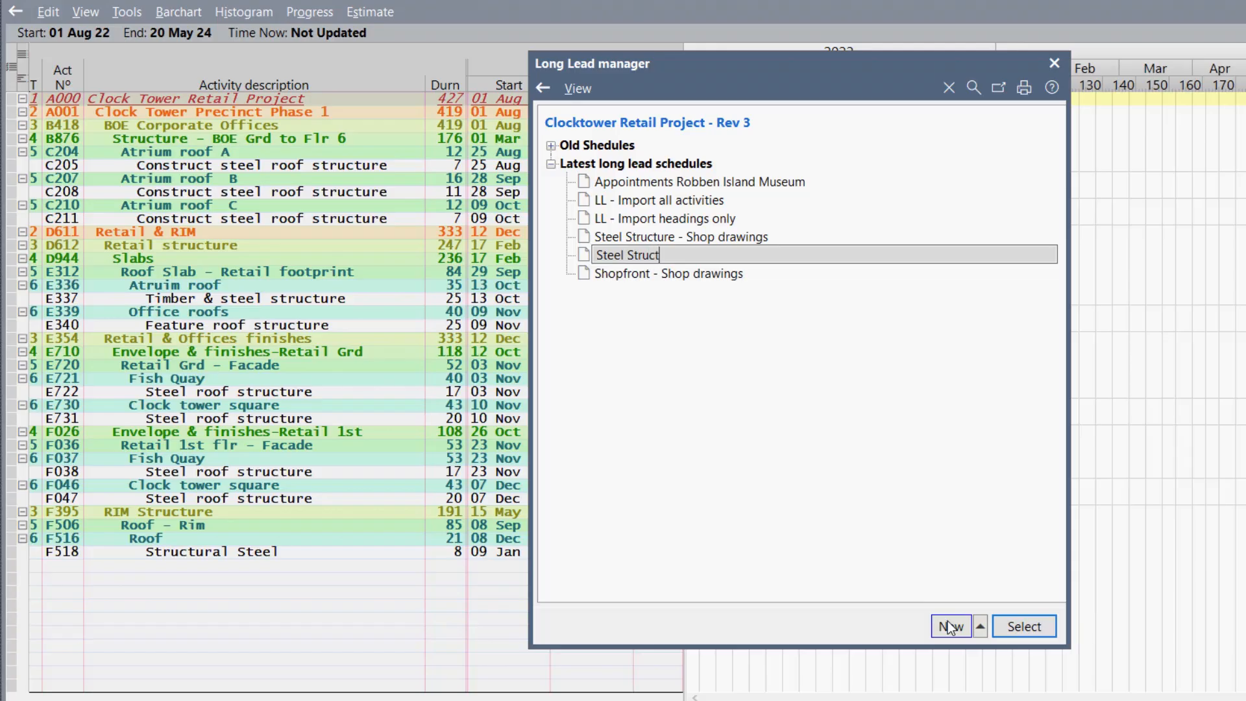
pyautogui.write('ure - Shop drawings')
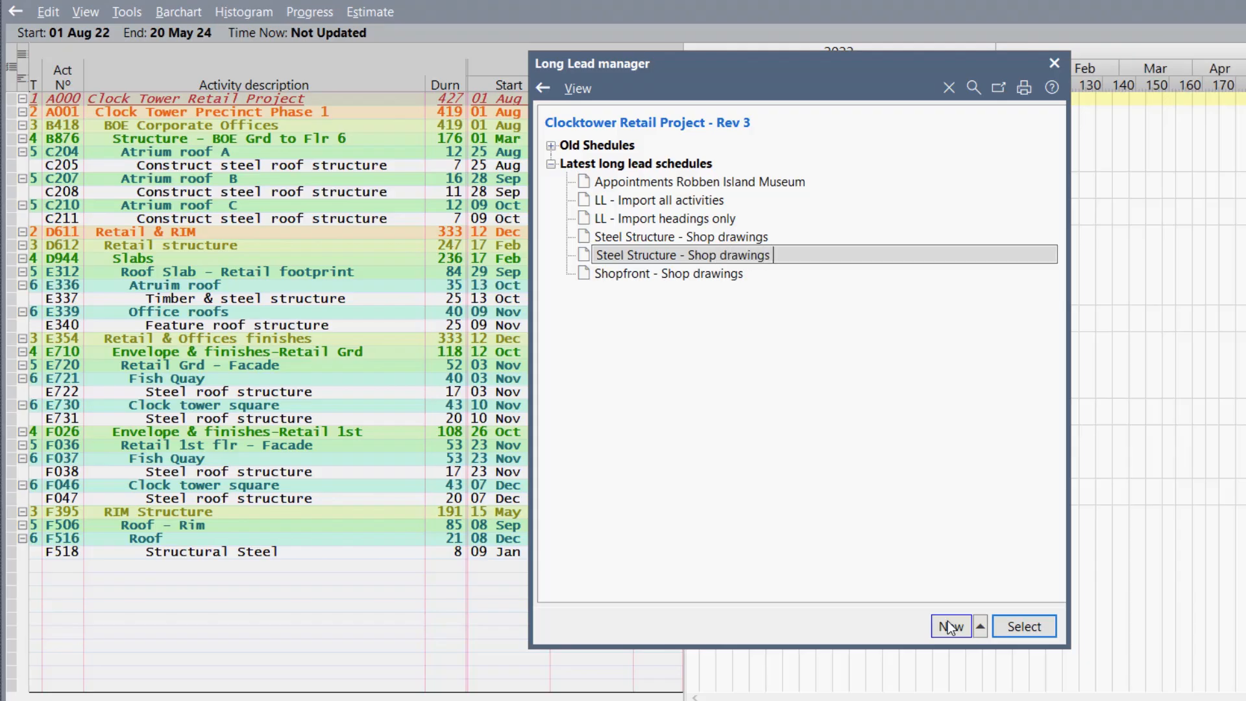
pyautogui.write(' workflow')
pyautogui.press('Return')
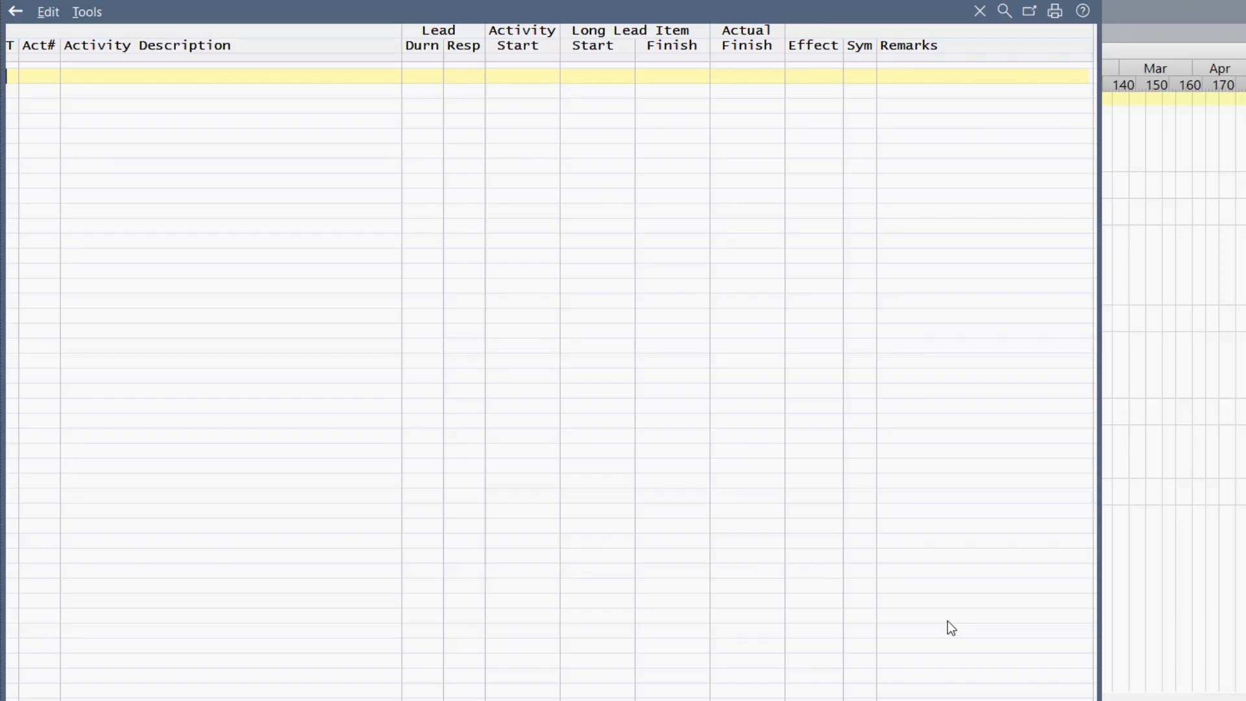
# Import only the selected program activities into the empty workflow schedule.
pyautogui.click(101, 12)
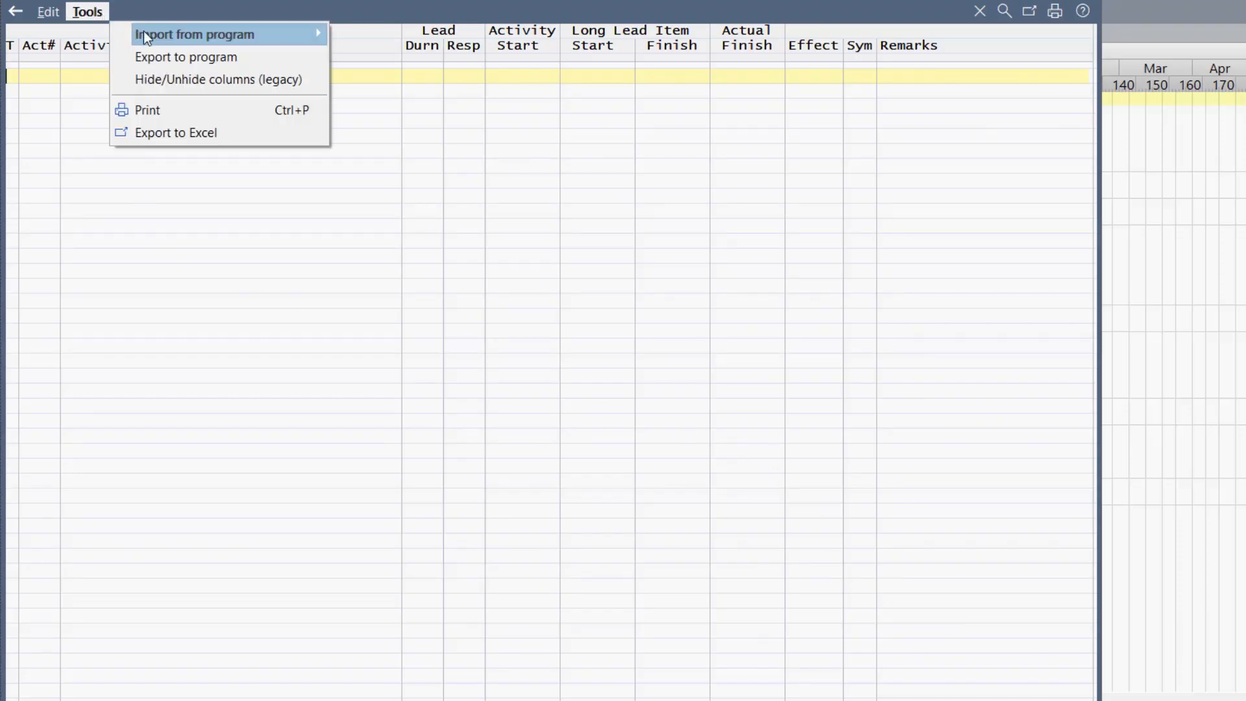
pyautogui.moveTo(154, 41)
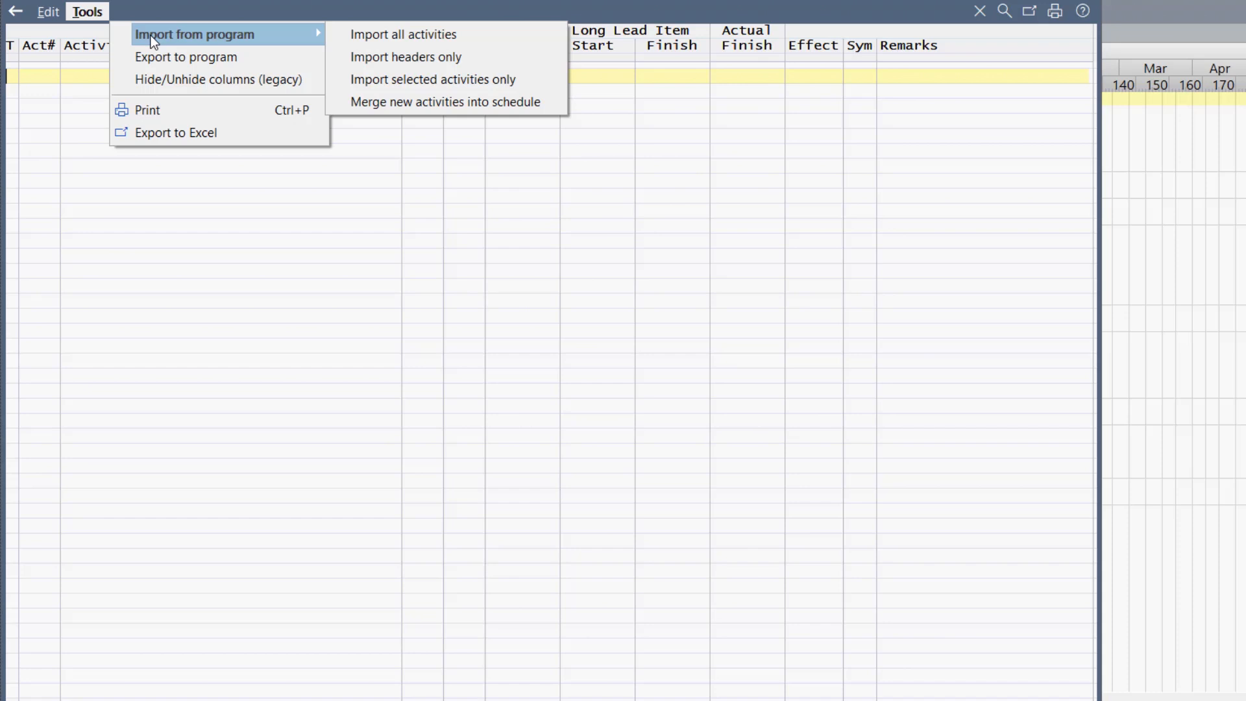
pyautogui.click(414, 79)
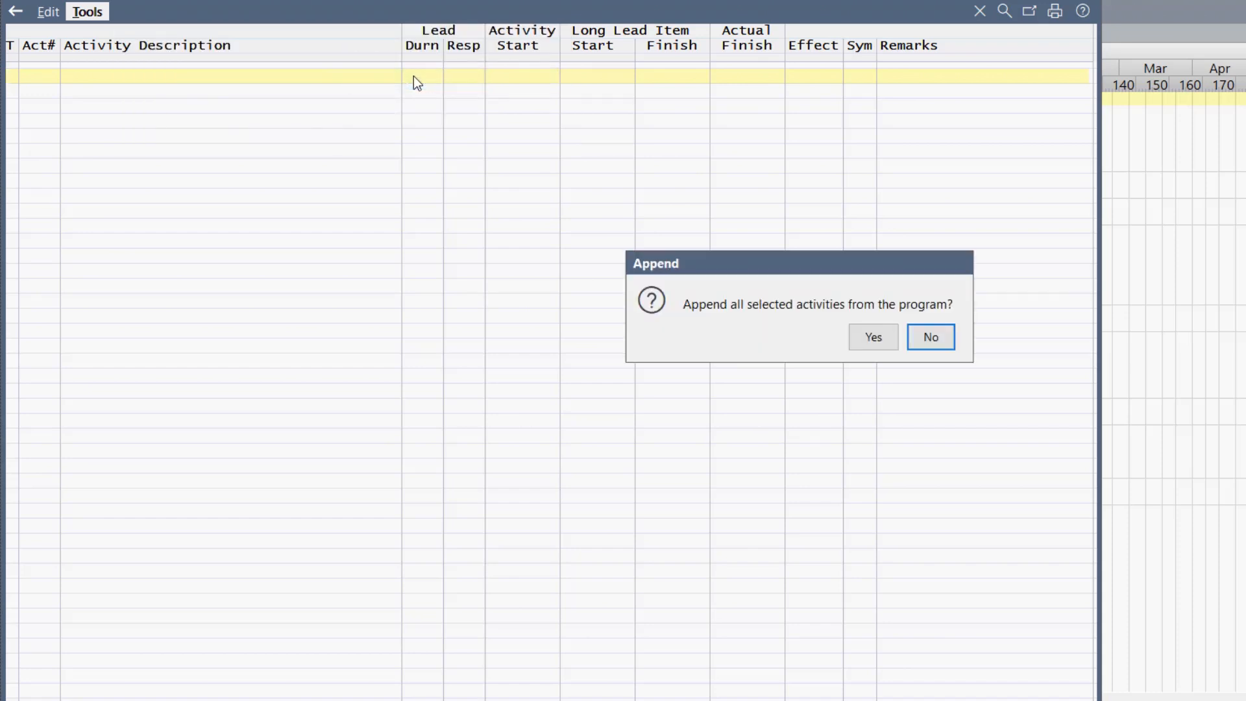
pyautogui.click(852, 335)
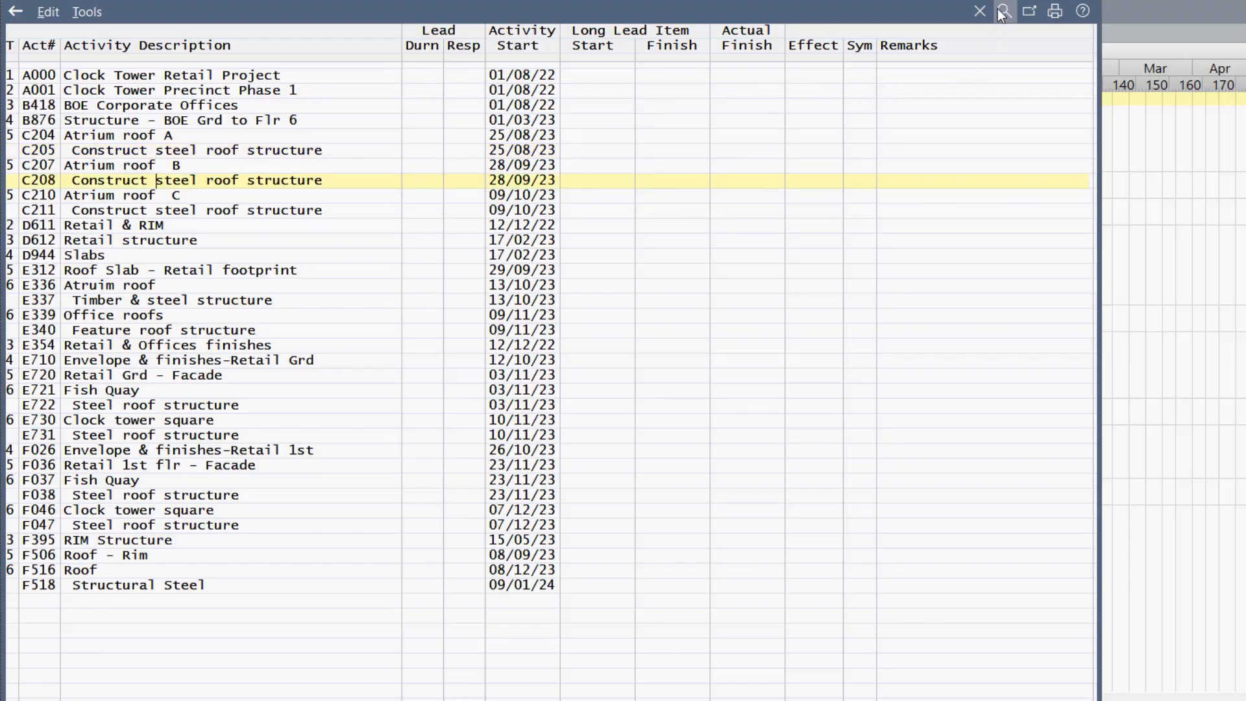
# Open the "Steel Structure - Shop drawings" schedule and stack it above the workflow schedule so both can be seen.
pyautogui.click(1017, 0)
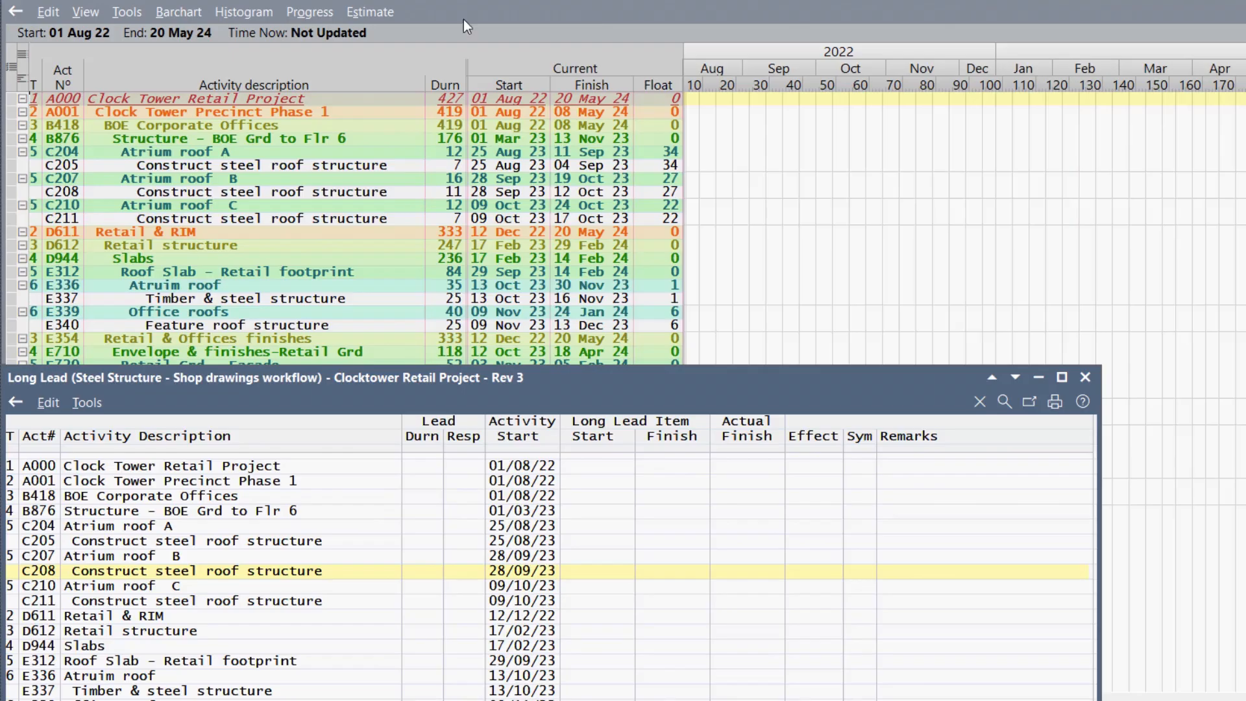
pyautogui.click(617, 0)
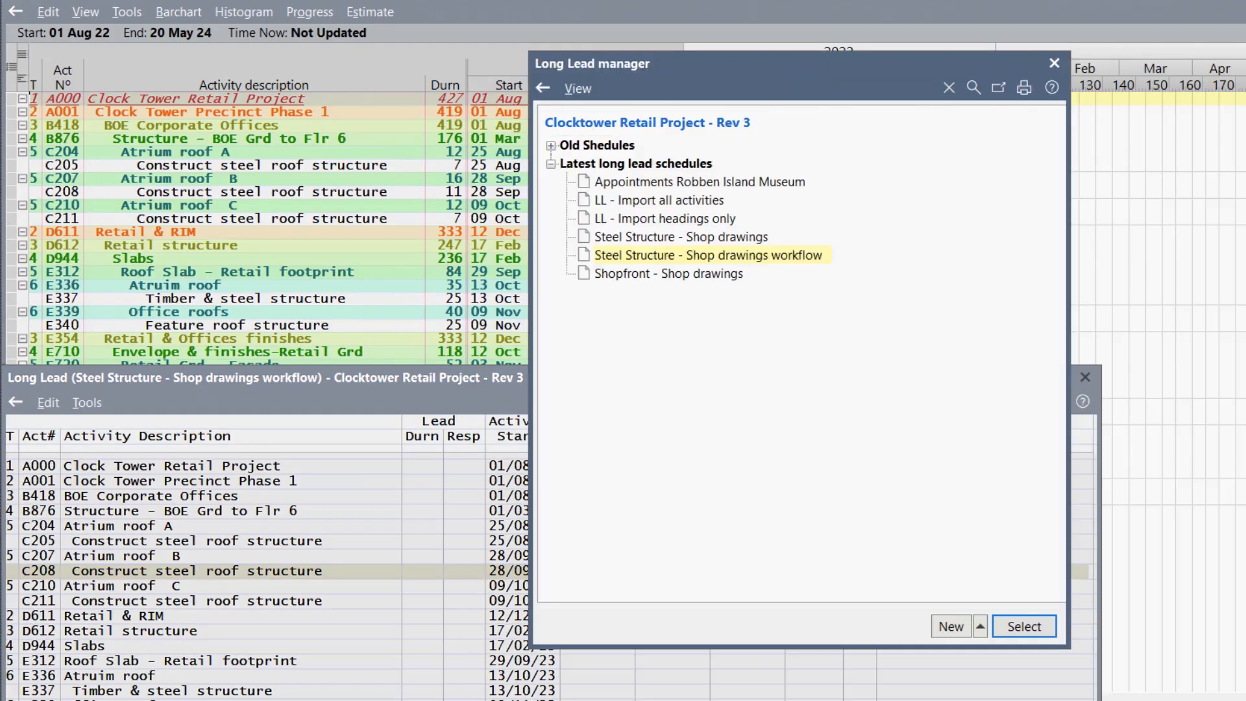
pyautogui.doubleClick(622, 237)
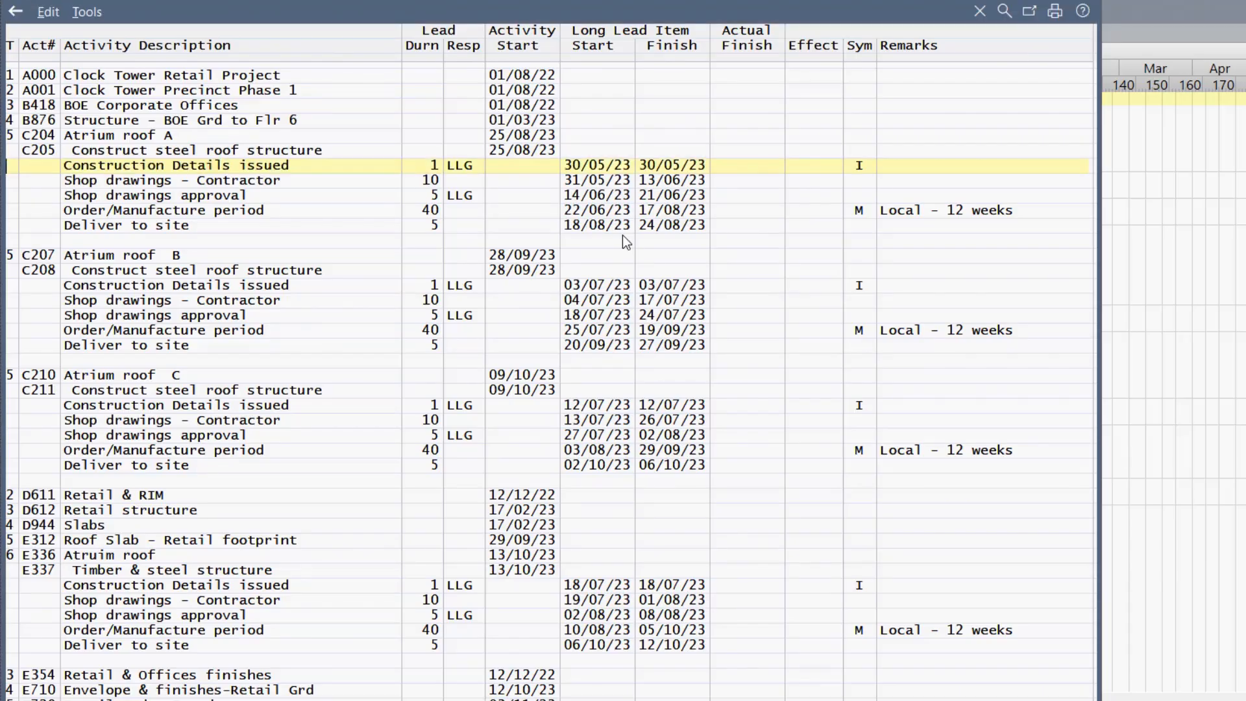
pyautogui.click(990, 1)
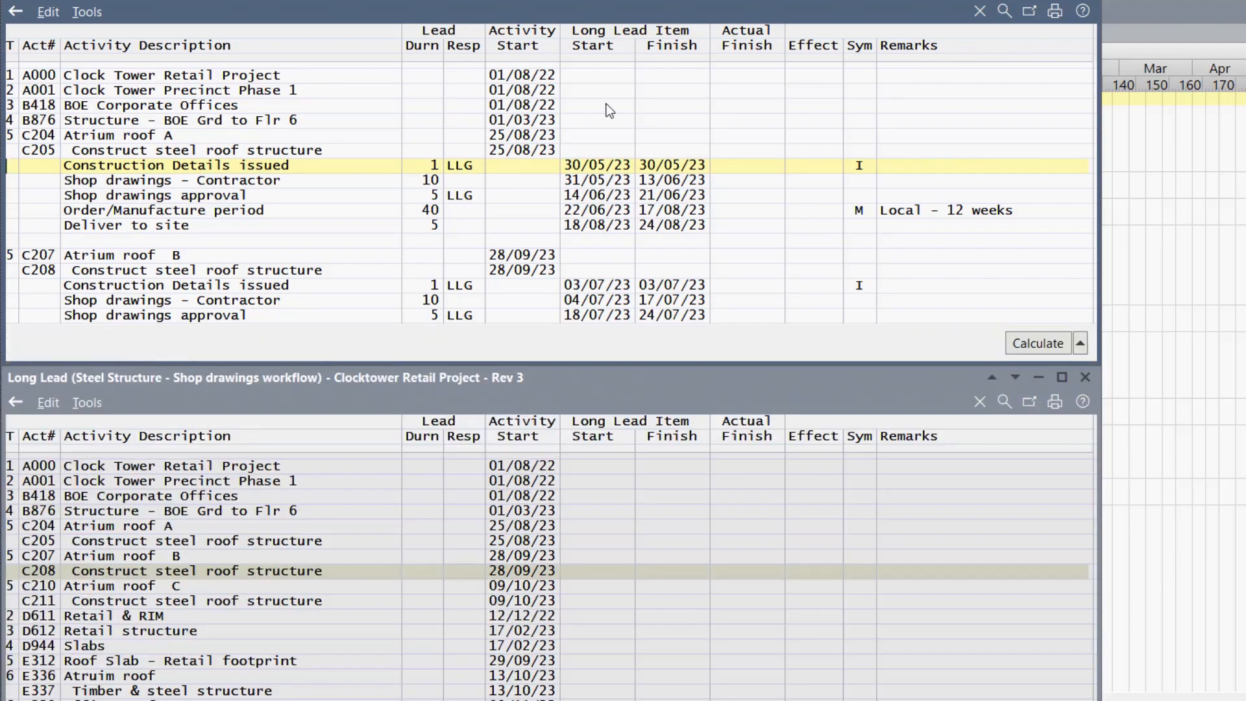
# Copy the lines from Construction Details issued through the blank row after Deliver to site under C205, and paste them at C207 Atrium roof B.
pyautogui.click(98, 164)
pyautogui.hotkey('shift', 'Down')
pyautogui.hotkey('shift', 'Down')
pyautogui.hotkey('shift', 'Down')
pyautogui.hotkey('shift', 'Down')
pyautogui.hotkey('shift', 'Down')
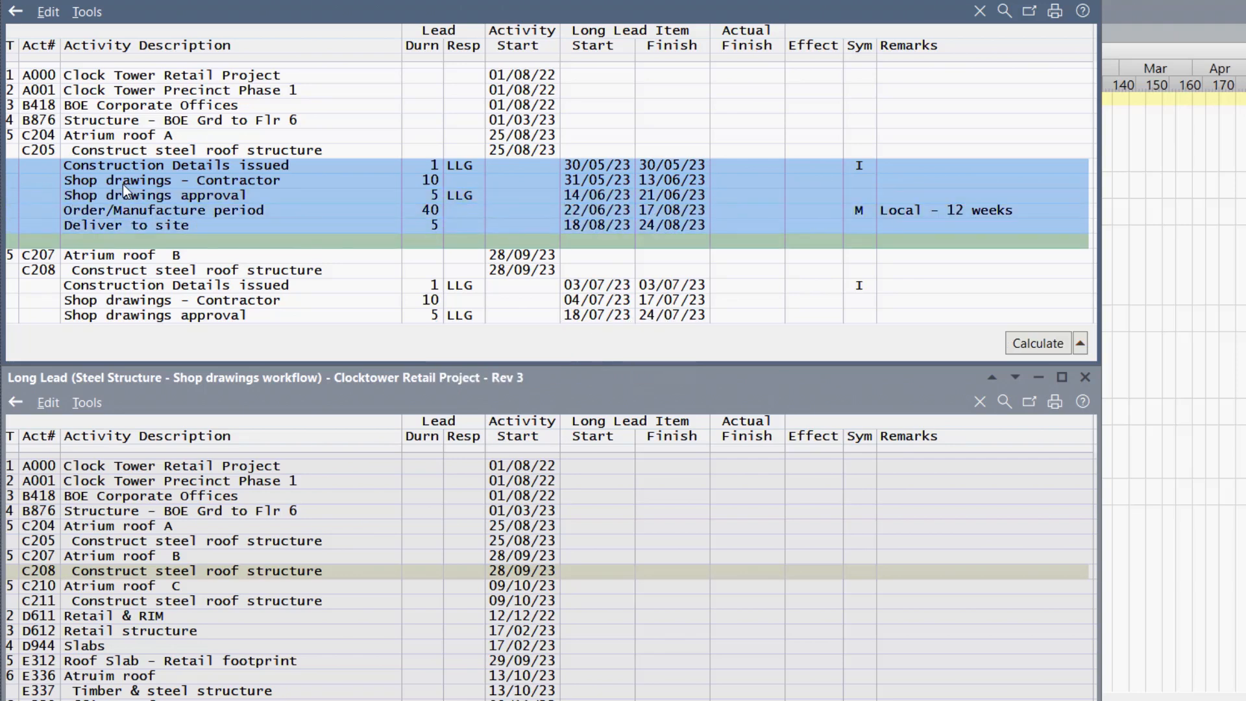
pyautogui.hotkey('ctrl', 'c')
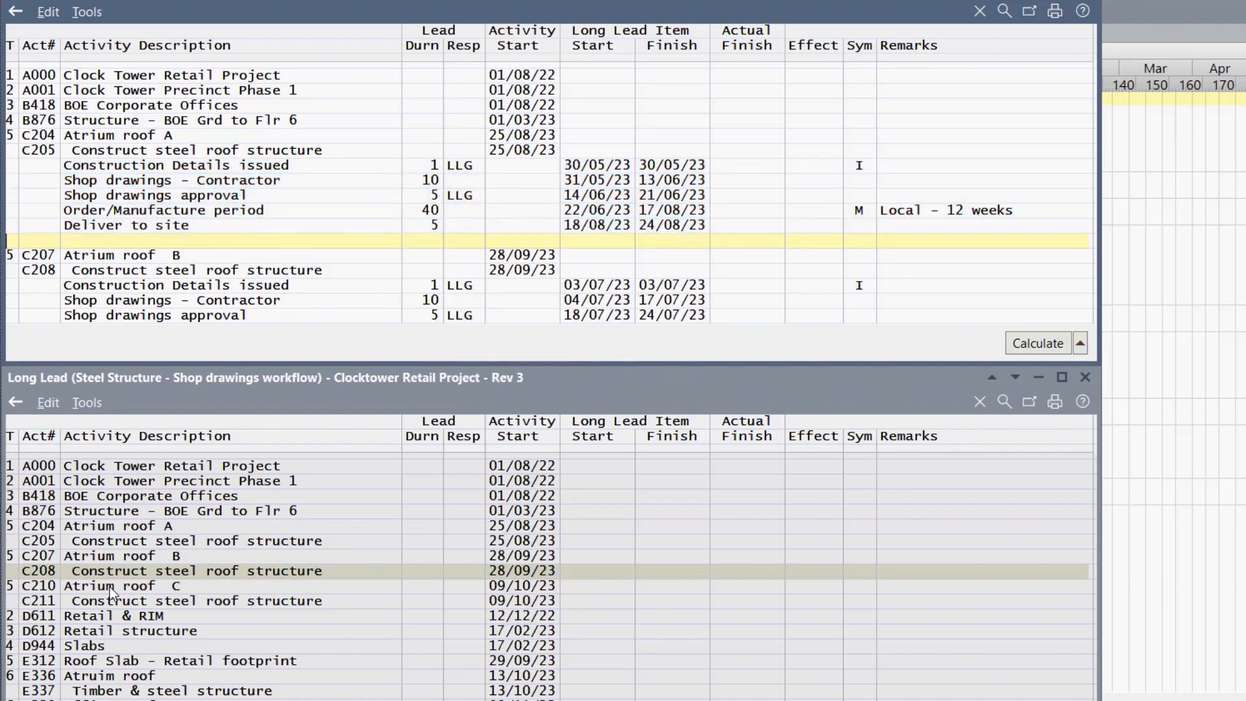
pyautogui.click(112, 557)
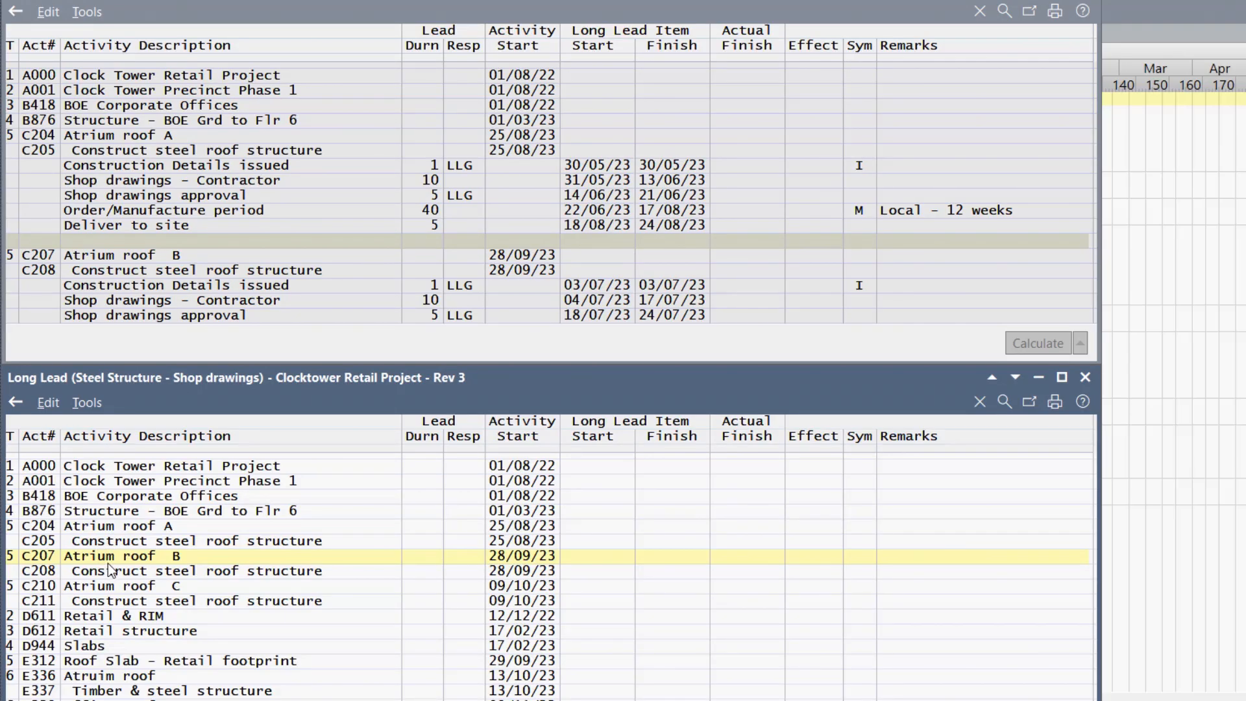
pyautogui.hotkey('ctrl', 'v')
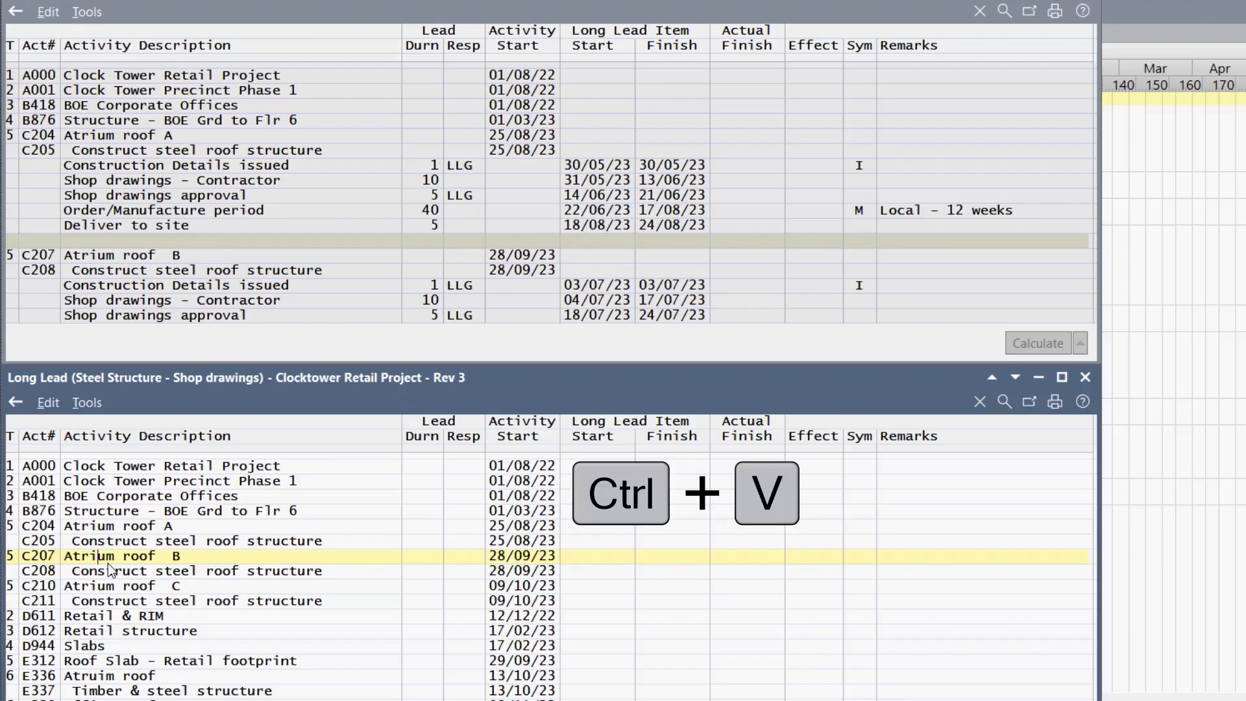
pyautogui.click(578, 544)
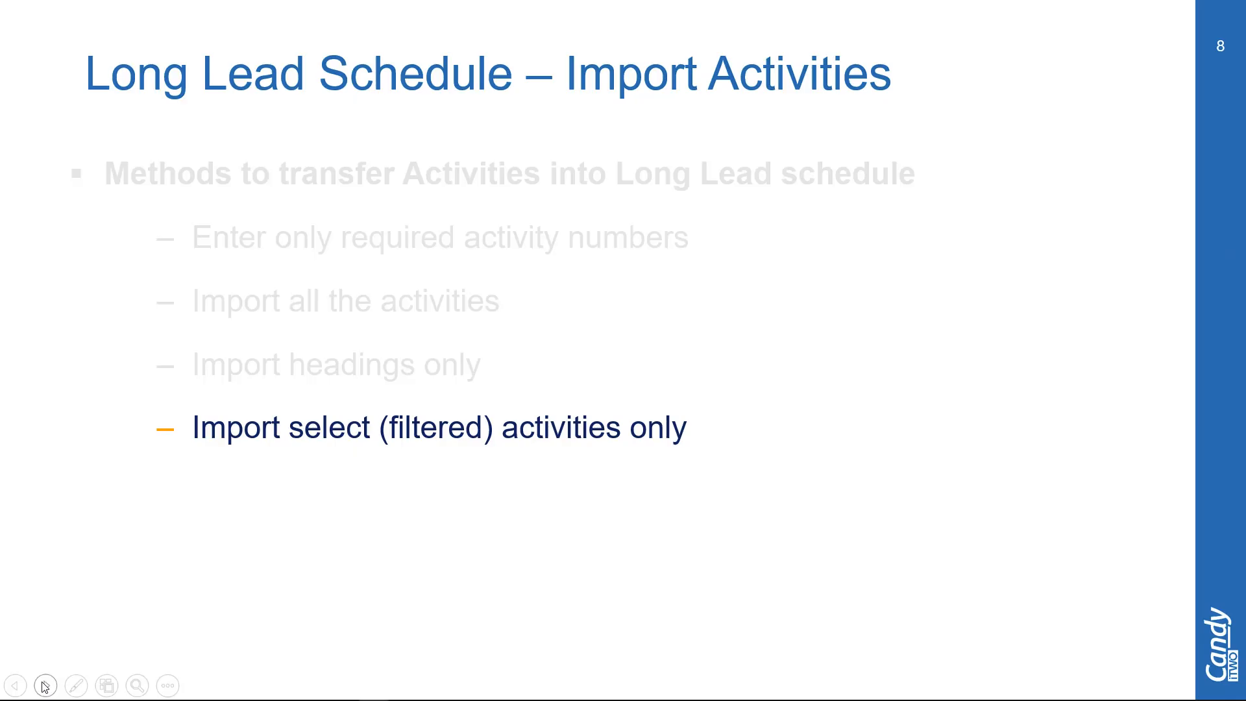
pyautogui.click(45, 686)
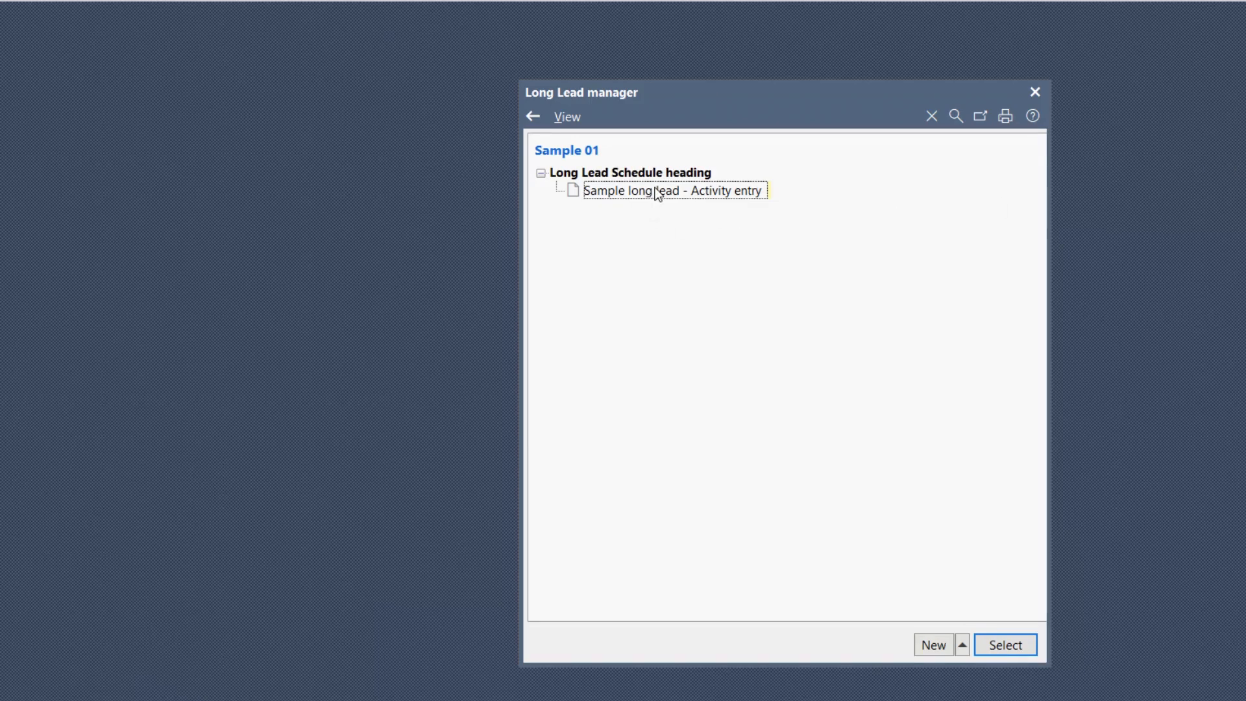
# Duplicate the "Sample long lead - Activity entry" schedule and rename the copy "Sample long lead - Merge".
pyautogui.rightClick(656, 186)
pyautogui.moveTo(694, 209)
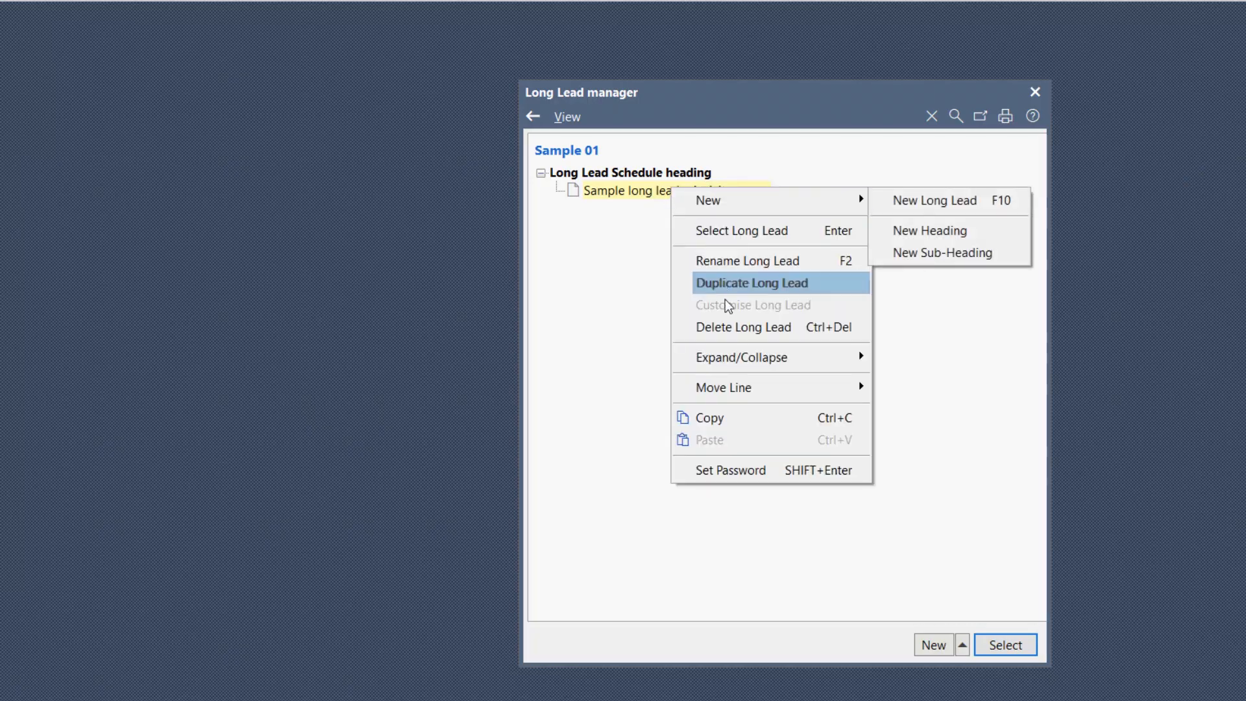
pyautogui.click(735, 284)
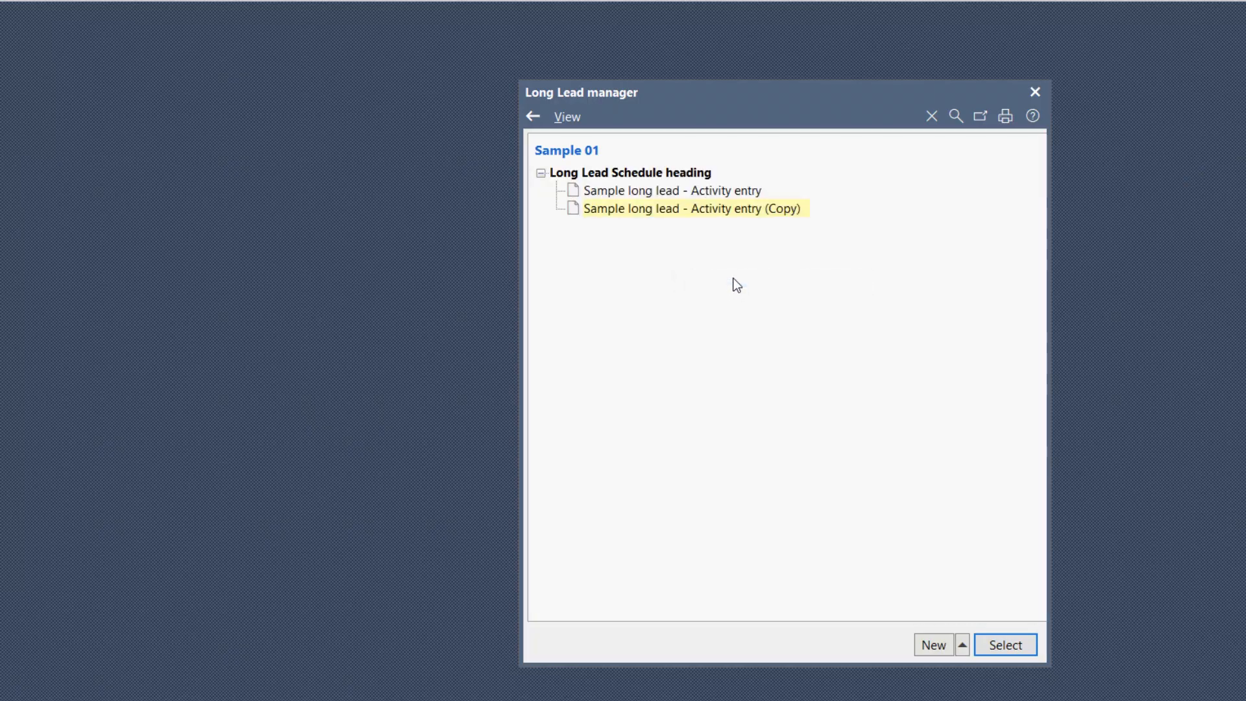
pyautogui.rightClick(684, 205)
pyautogui.click(770, 278)
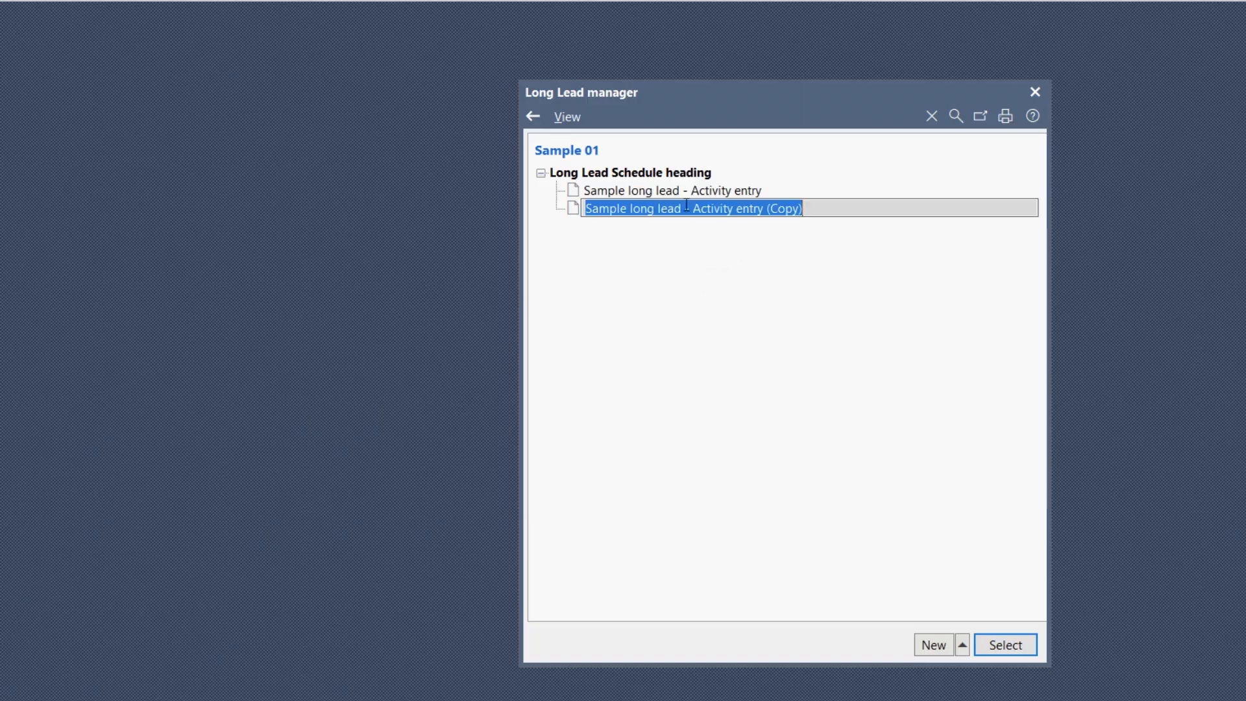
pyautogui.moveTo(693, 208); pyautogui.dragTo(927, 207)
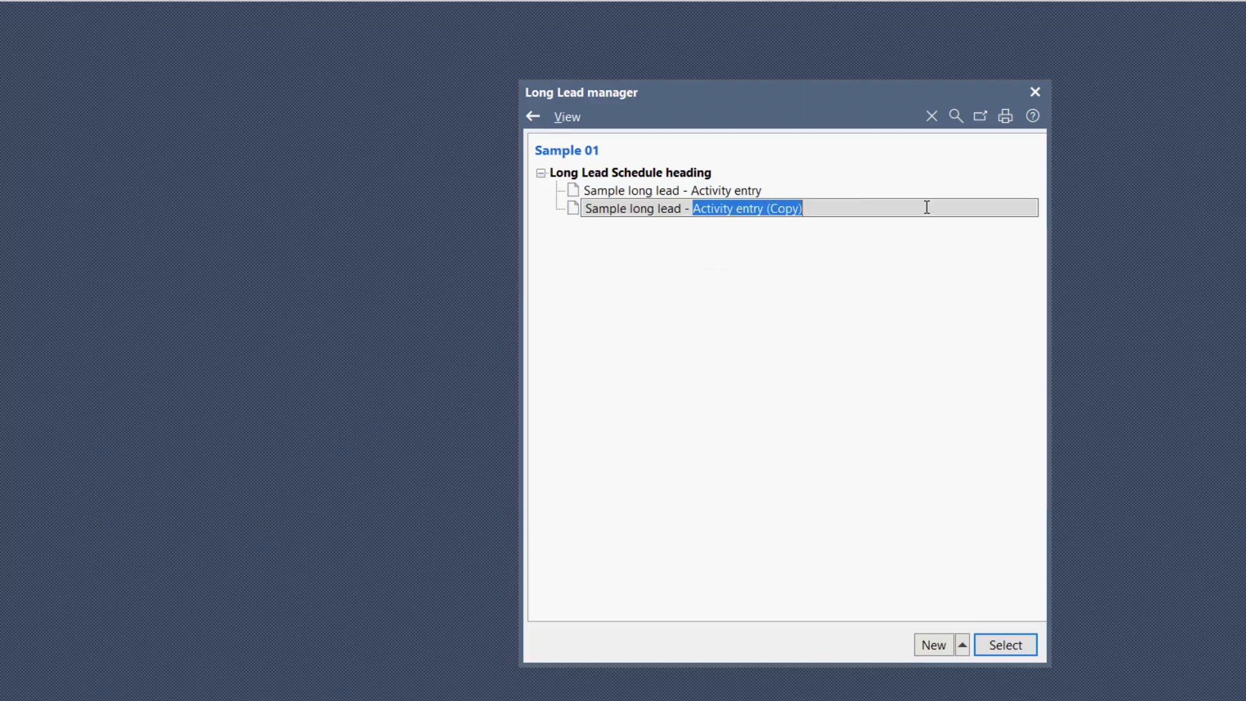
pyautogui.write('Merge')
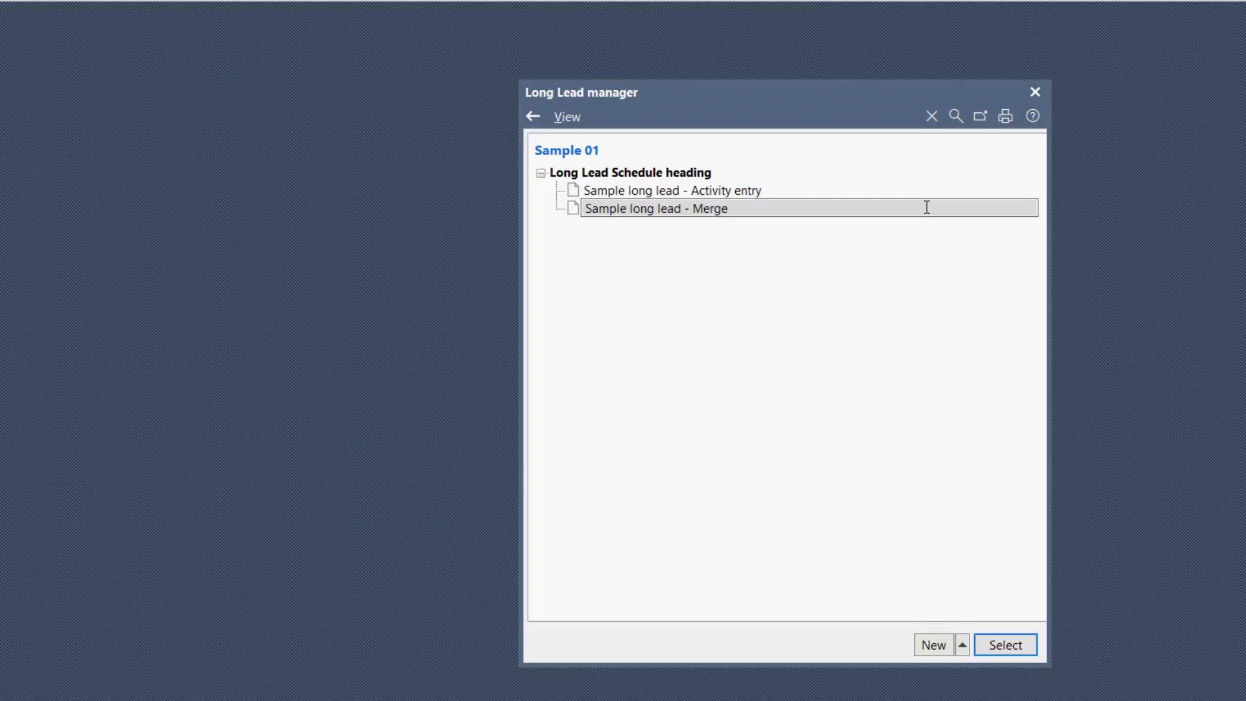
pyautogui.press('Return')
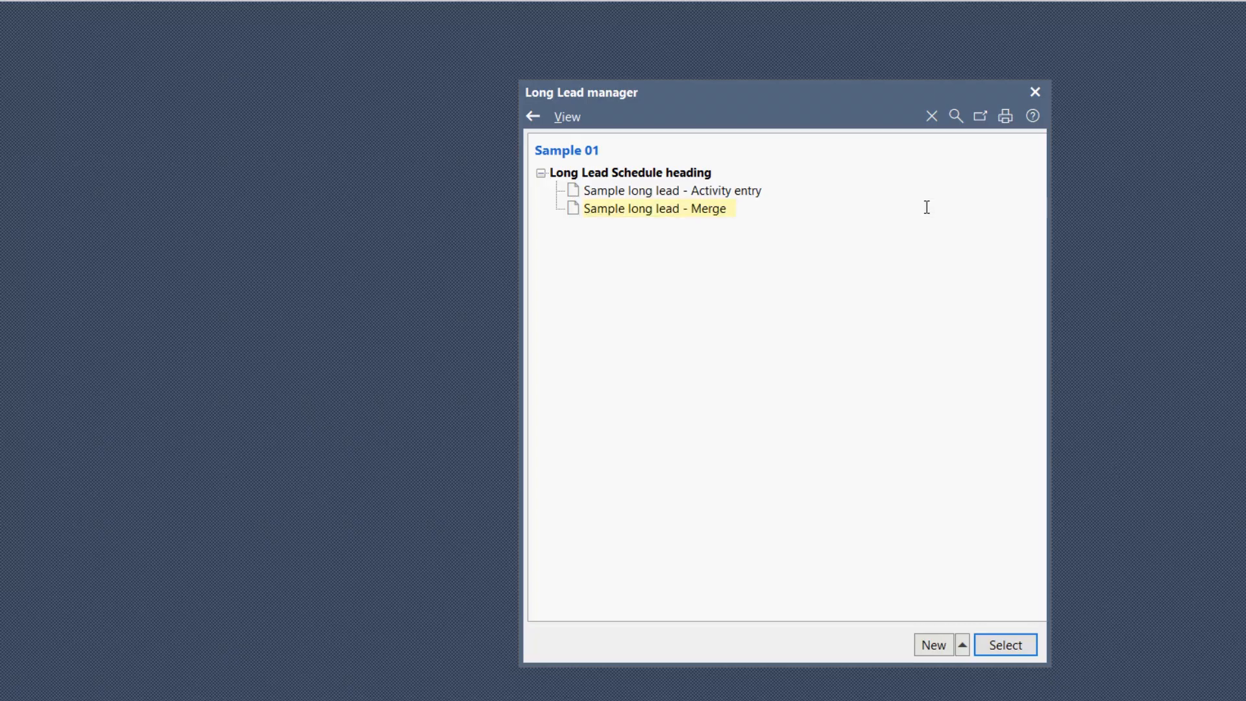
# Open the "Sample long lead - Merge" schedule and place it in the lower half of the workspace.
pyautogui.click(995, 646)
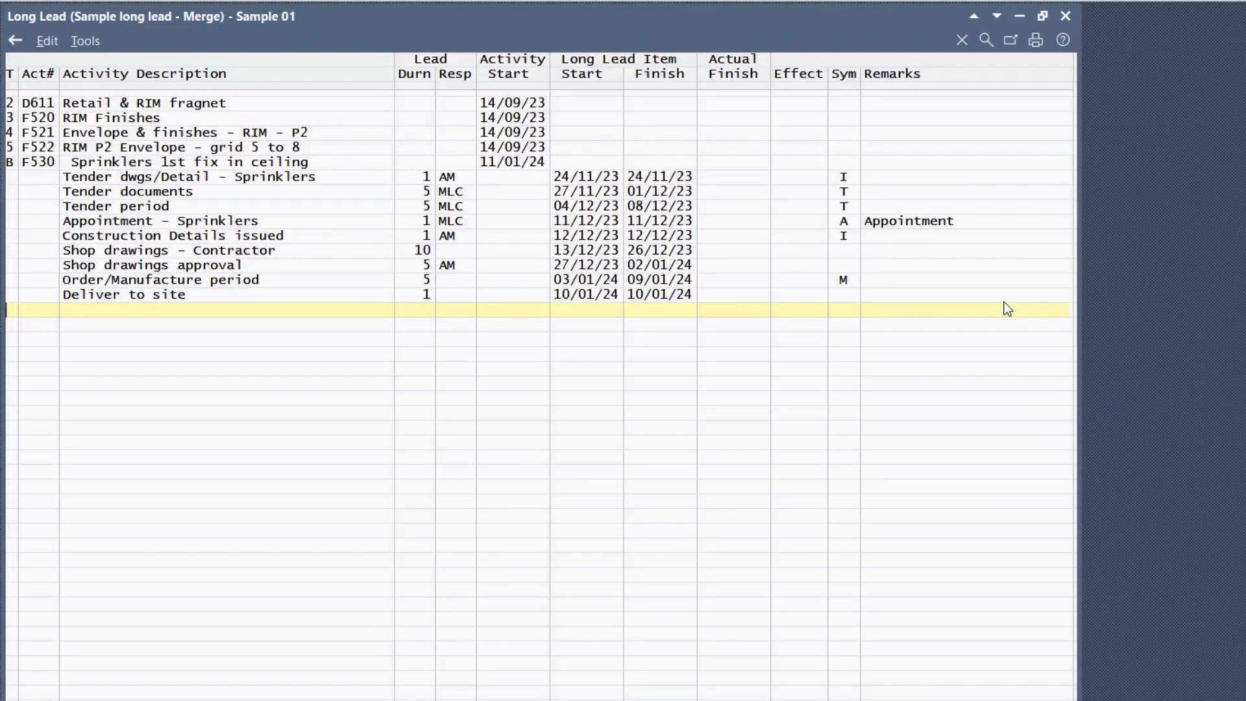
pyautogui.click(992, 17)
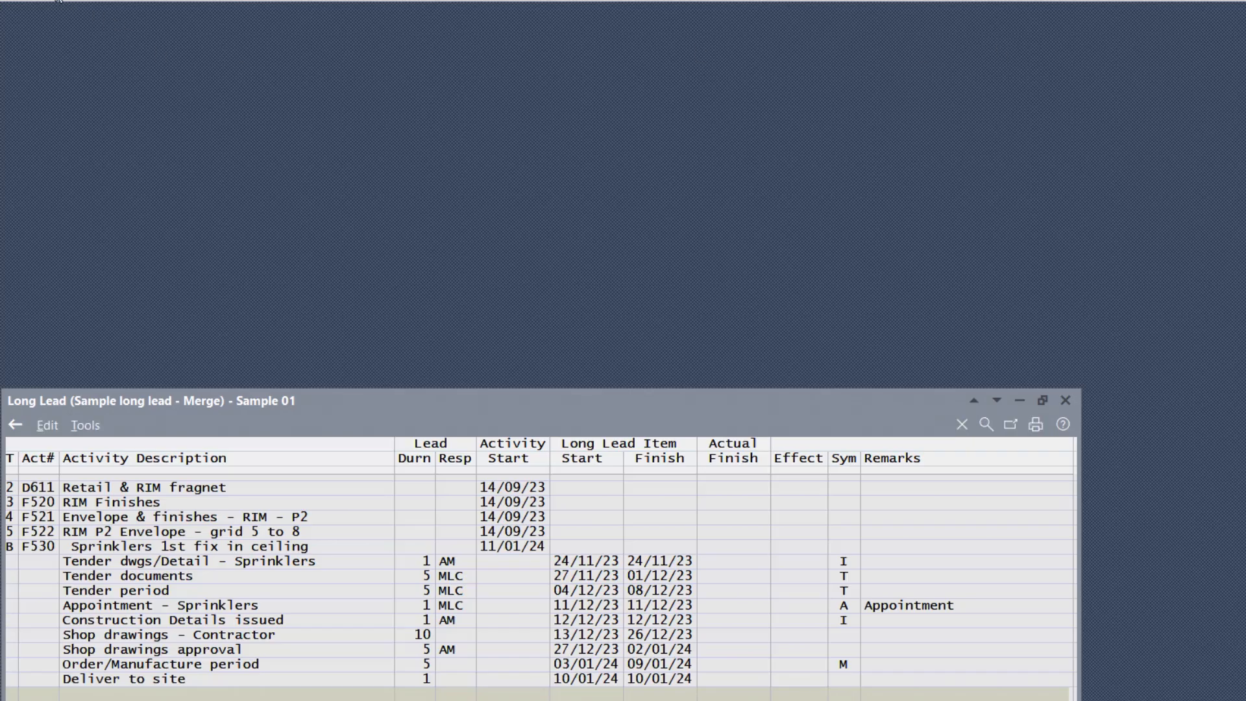
# Create a new standard barchart document named "1.1 Standard Barchart with create dates" in the planning documents.
pyautogui.click(59, 2)
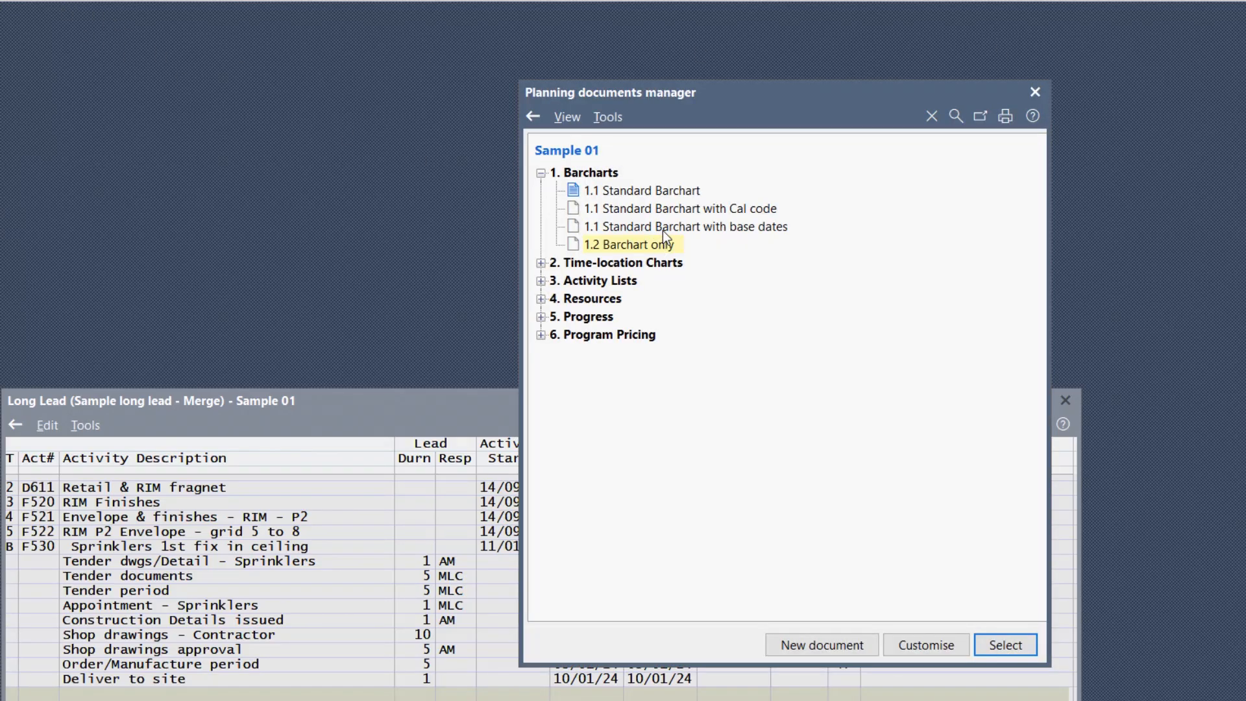
pyautogui.click(807, 647)
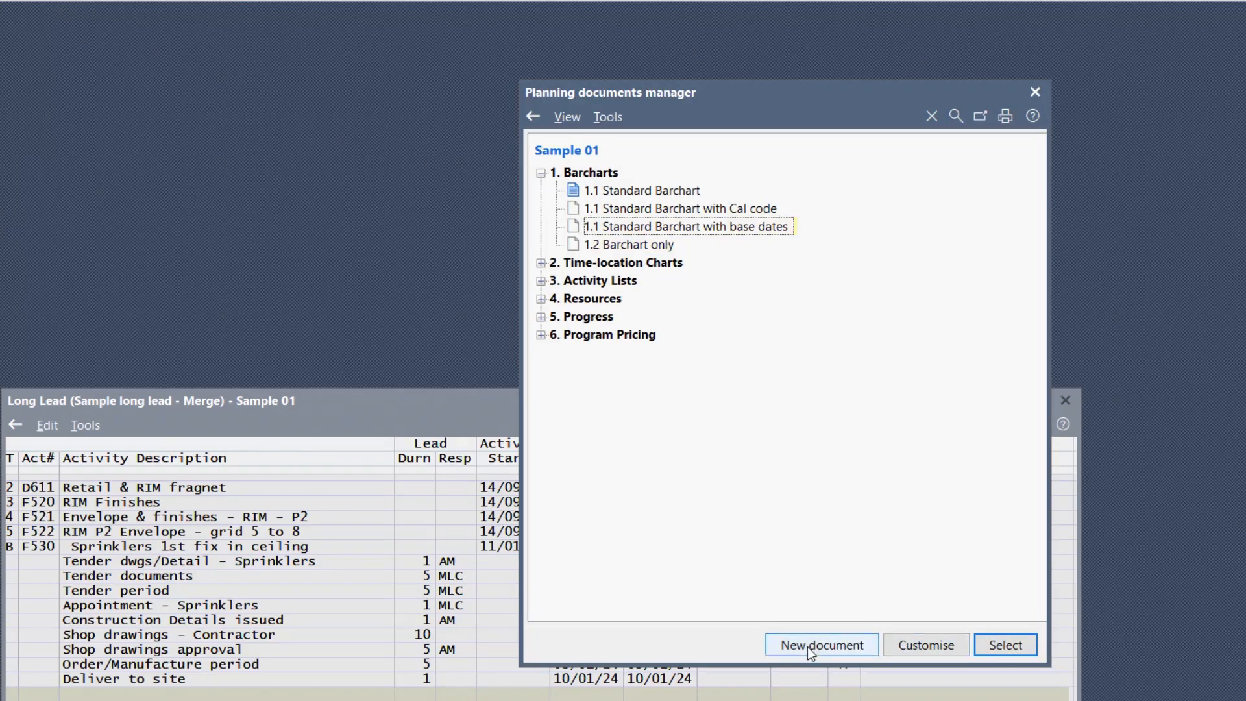
pyautogui.moveTo(781, 466)
pyautogui.click(924, 466)
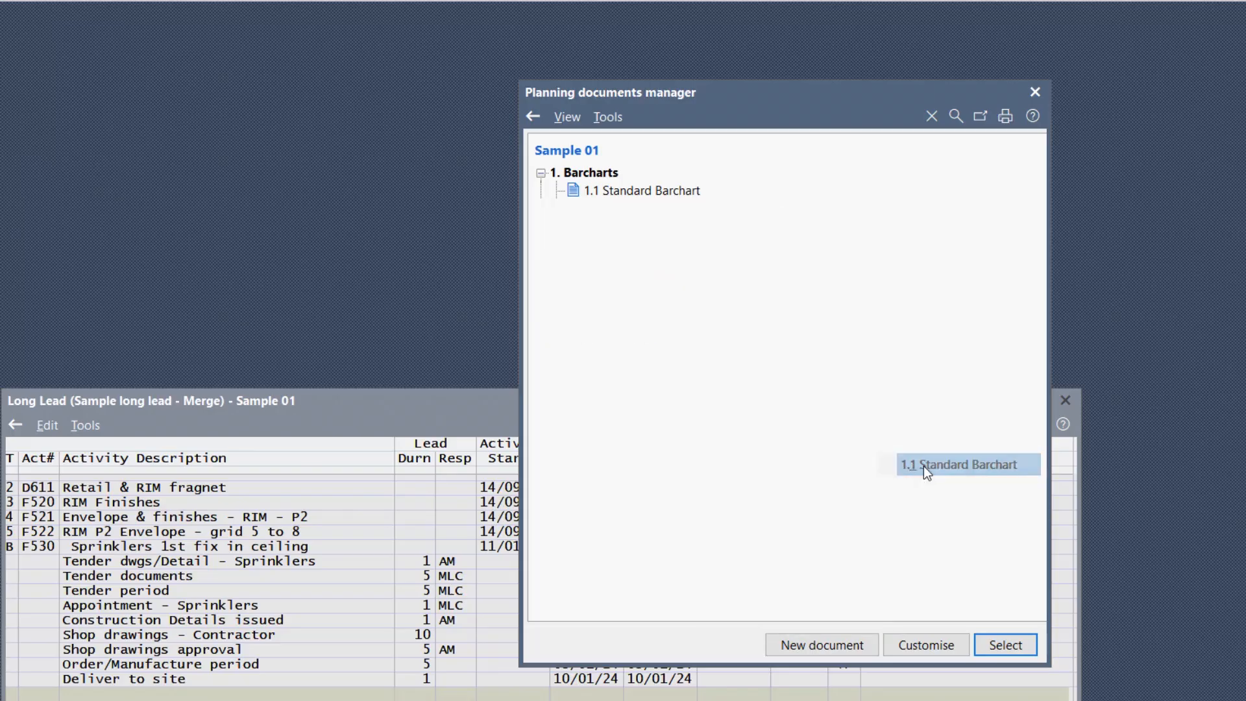
pyautogui.click(726, 246)
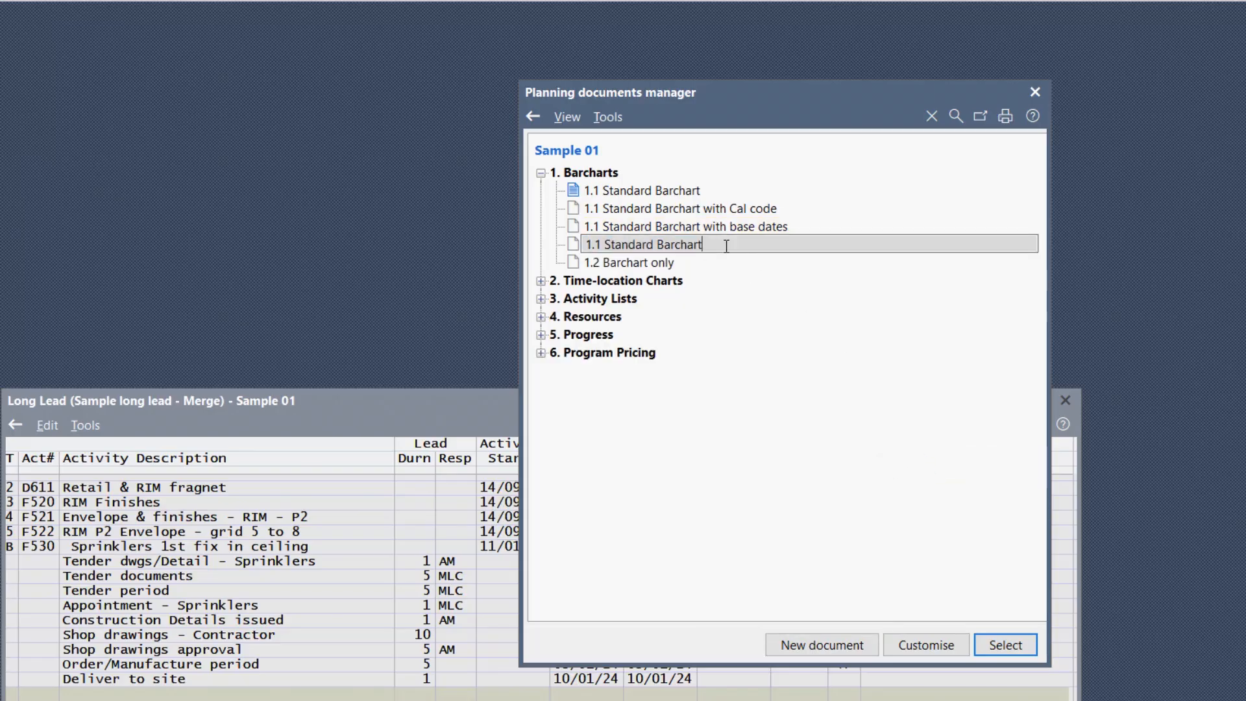
pyautogui.write('with create dates')
pyautogui.press('Return')
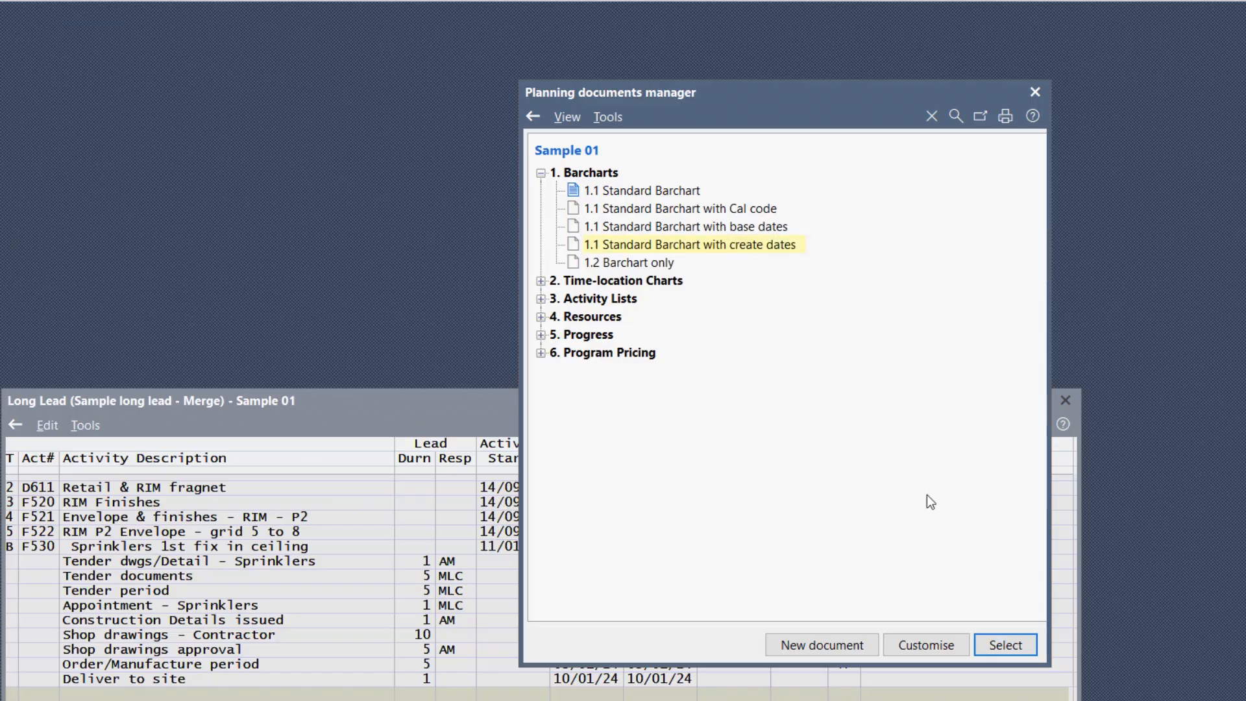
# Add the Activity create date and Activity create initials columns to "1.1 Standard Barchart with create dates" and open the barchart.
pyautogui.click(920, 637)
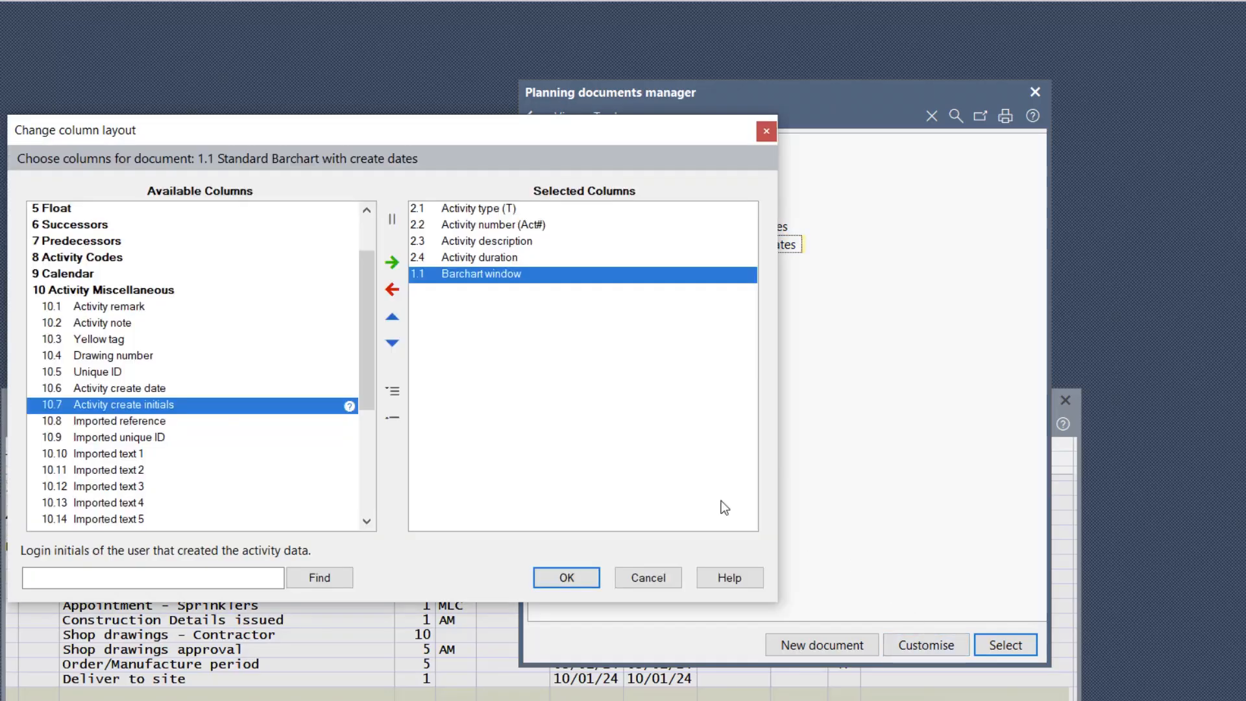
pyautogui.click(148, 392)
pyautogui.click(395, 263)
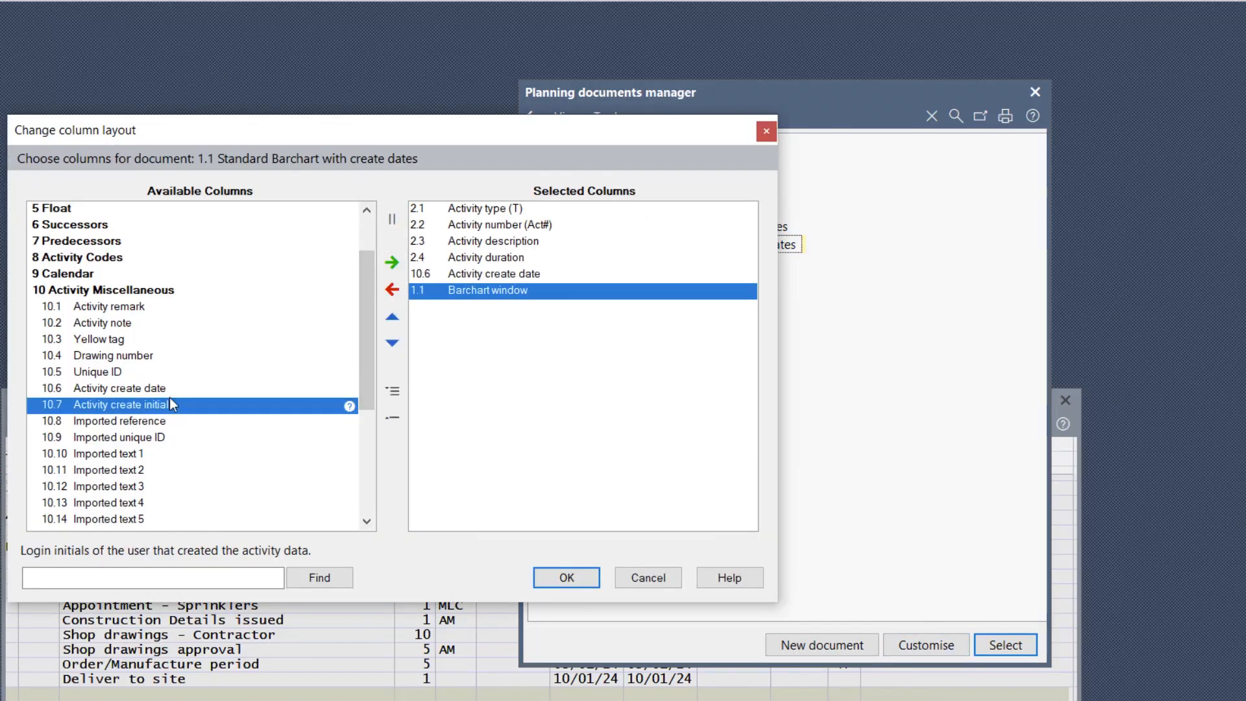
pyautogui.click(392, 264)
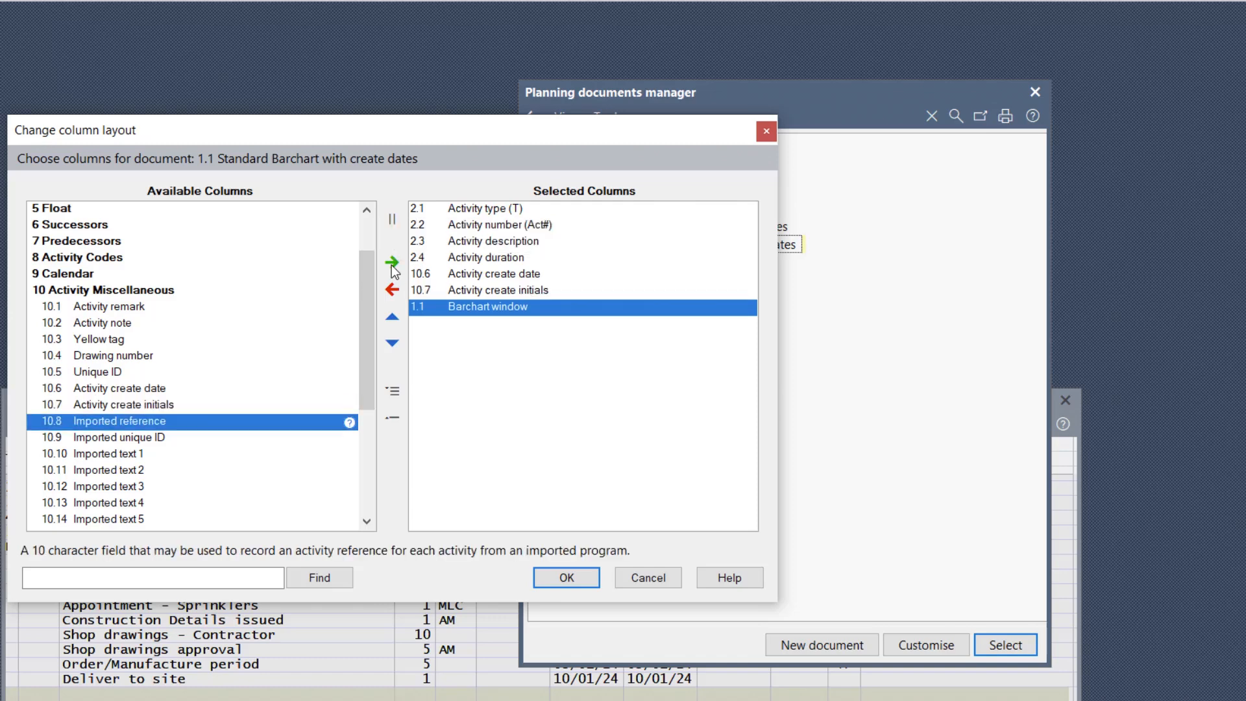
pyautogui.click(563, 575)
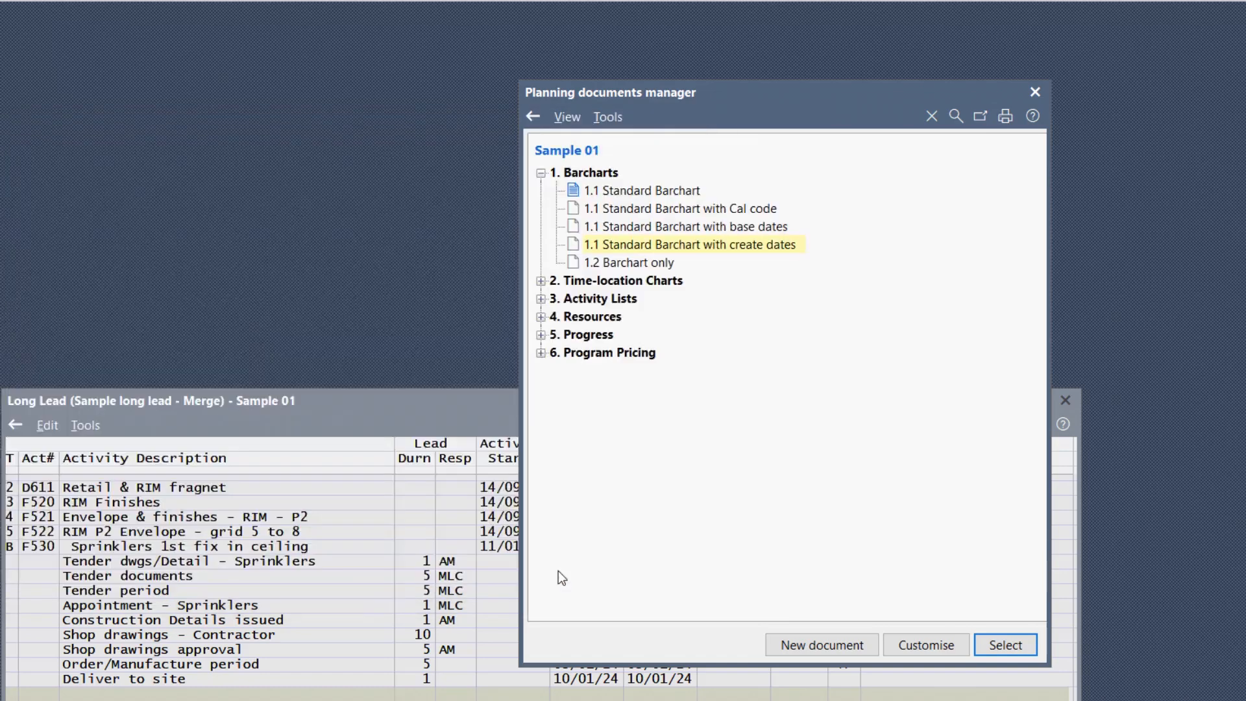
pyautogui.doubleClick(680, 250)
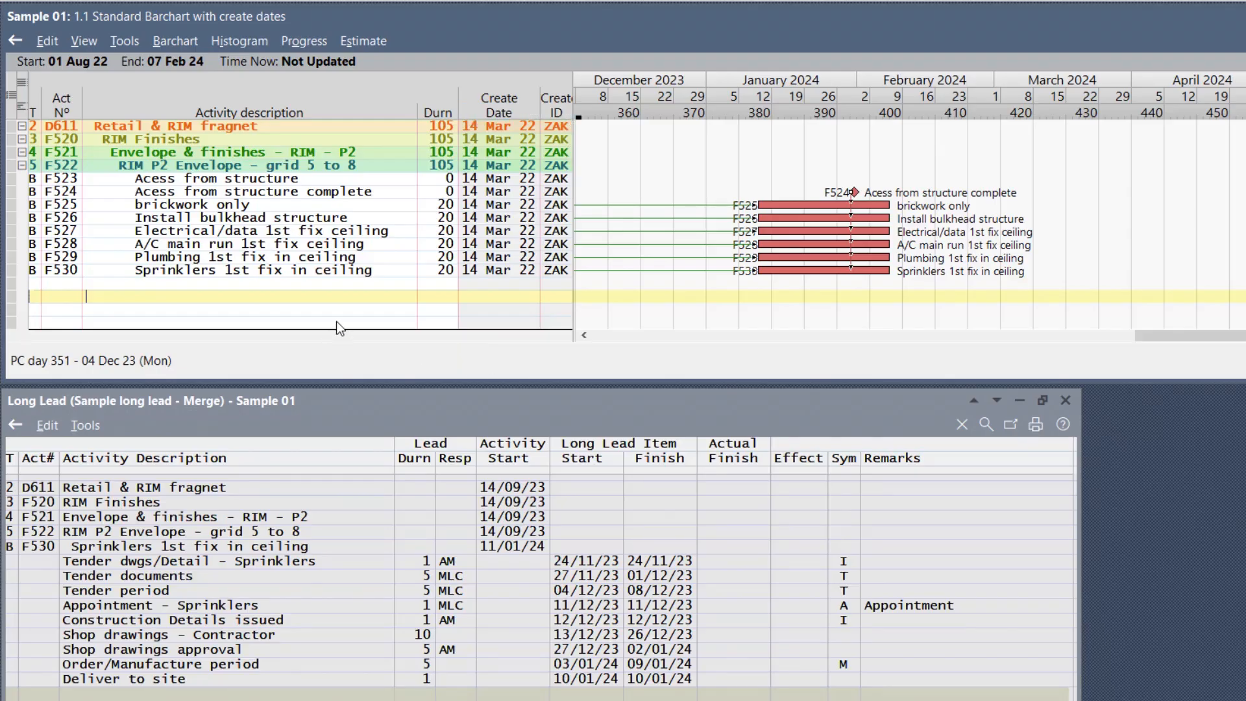
# Draw a 20-day bar for a new activity in the barchart's blank row below Sprinklers 1st fix in ceiling, matching that activity's dates.
pyautogui.click(250, 553)
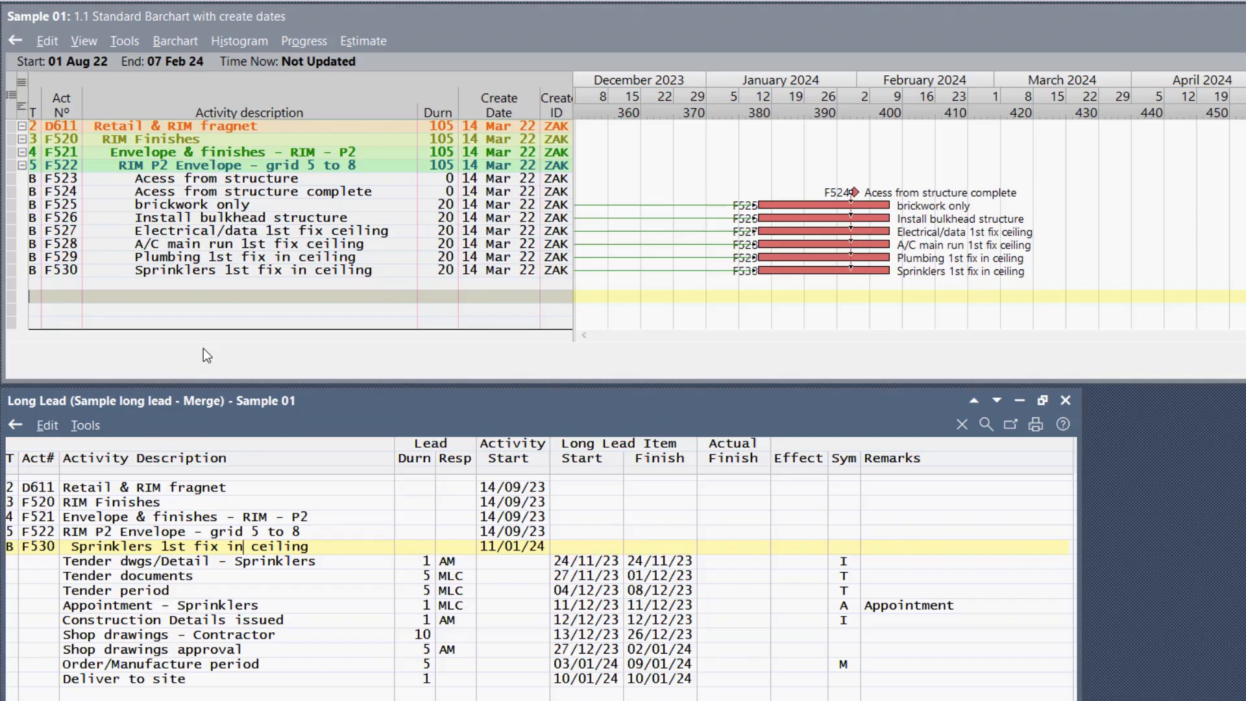
pyautogui.moveTo(760, 288); pyautogui.dragTo(894, 292)
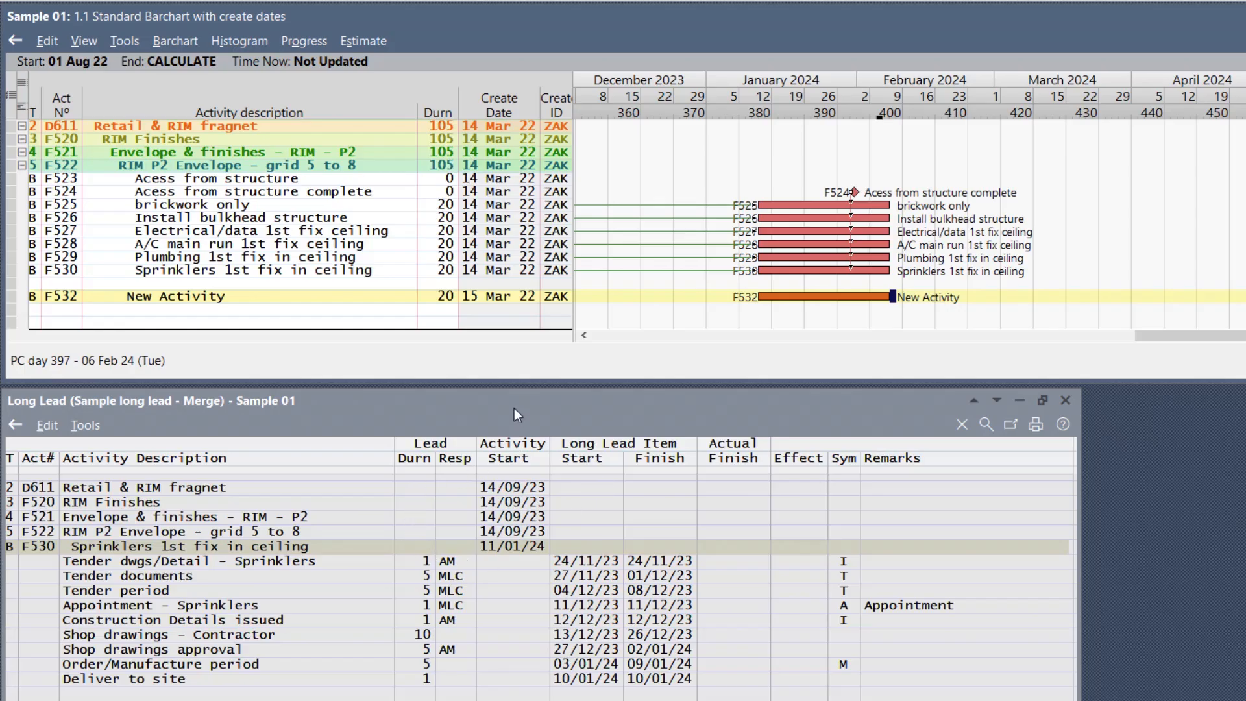
# Maximise the "Sample long lead - Merge" schedule and merge the new activities from the program into it.
pyautogui.click(270, 500)
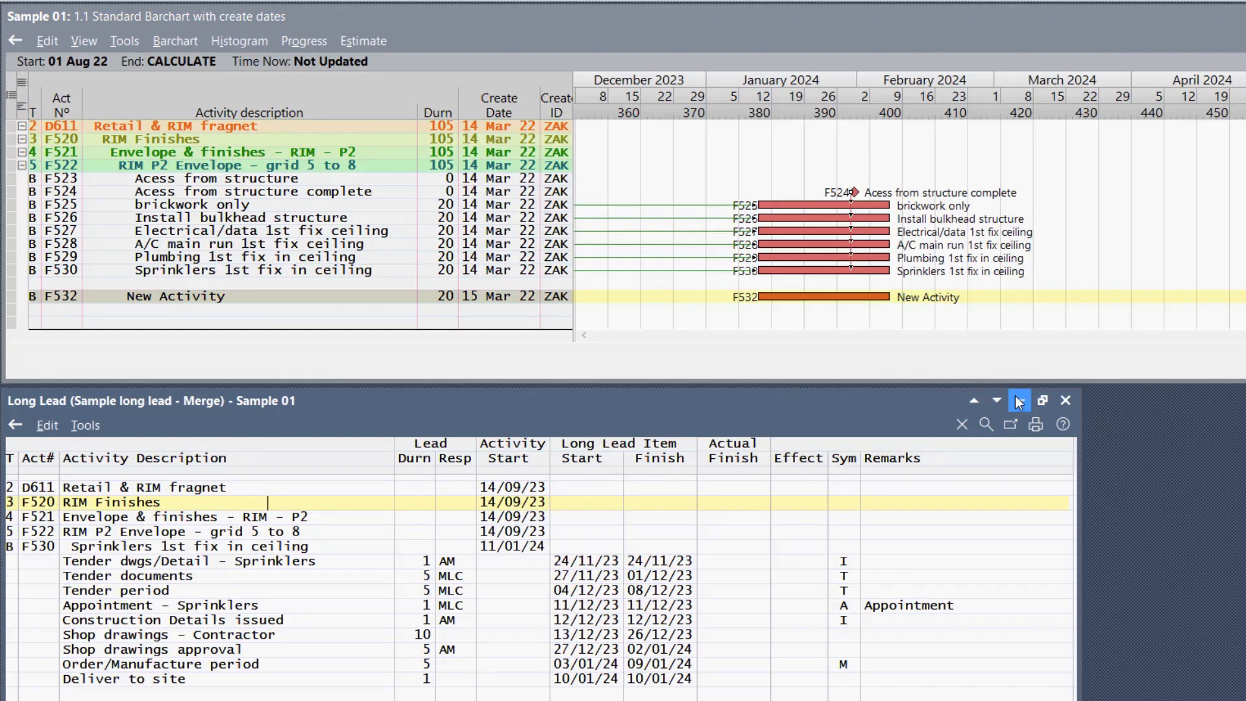
pyautogui.click(1042, 402)
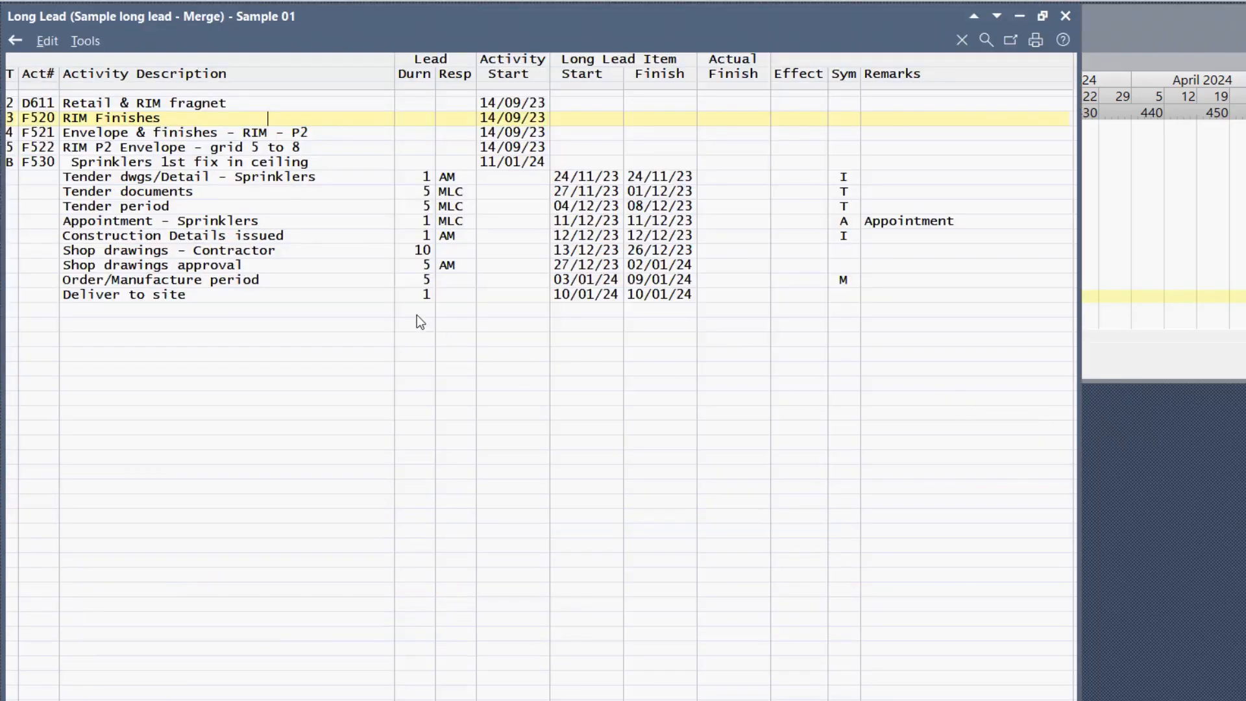
pyautogui.click(83, 43)
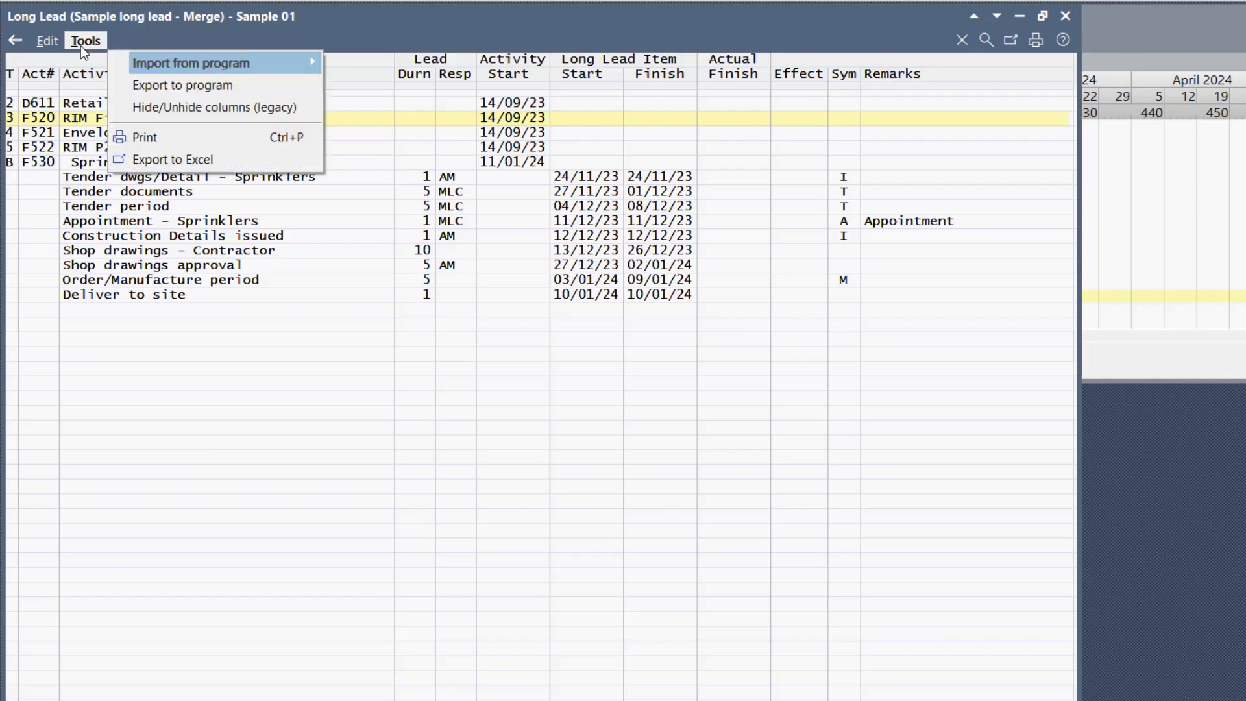
pyautogui.moveTo(169, 68)
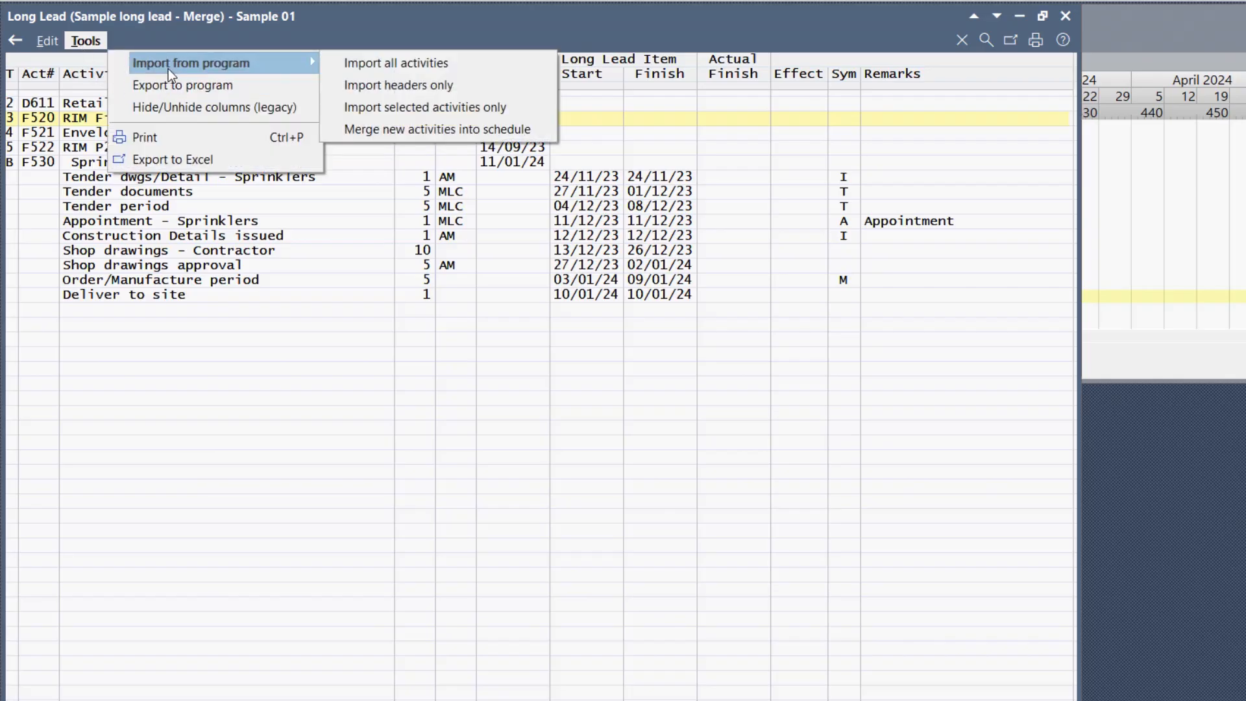
pyautogui.click(401, 132)
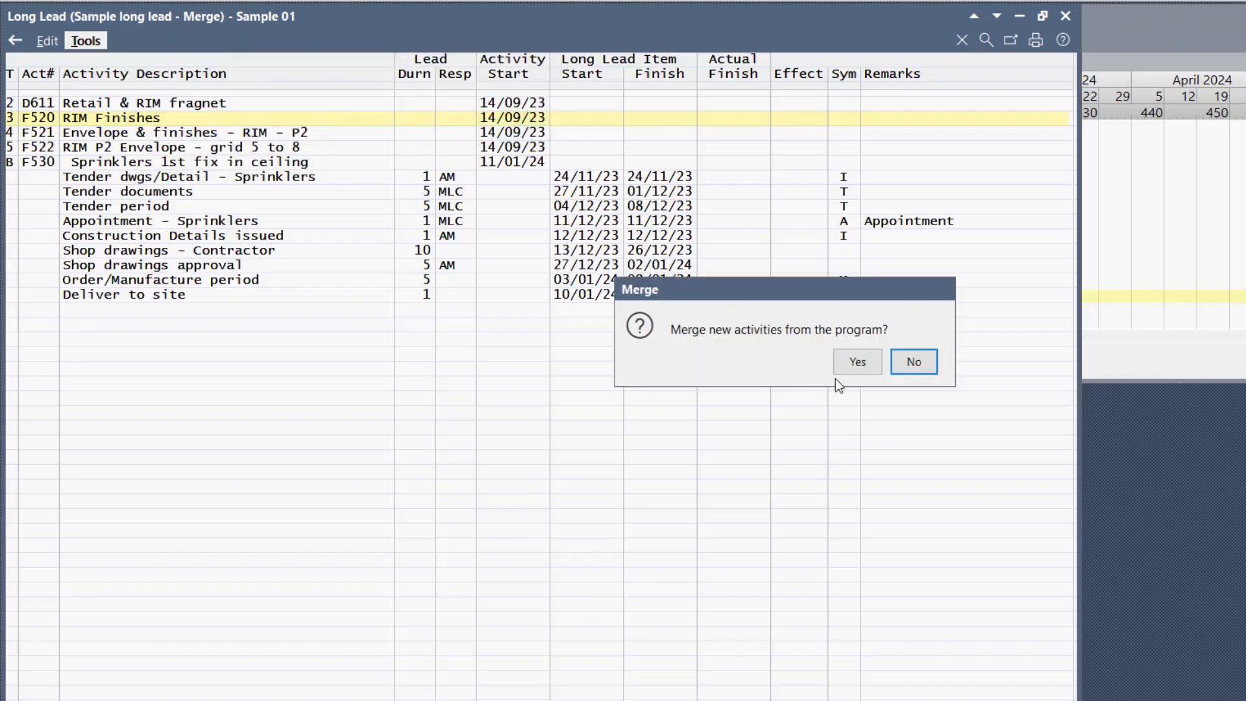
pyautogui.click(851, 368)
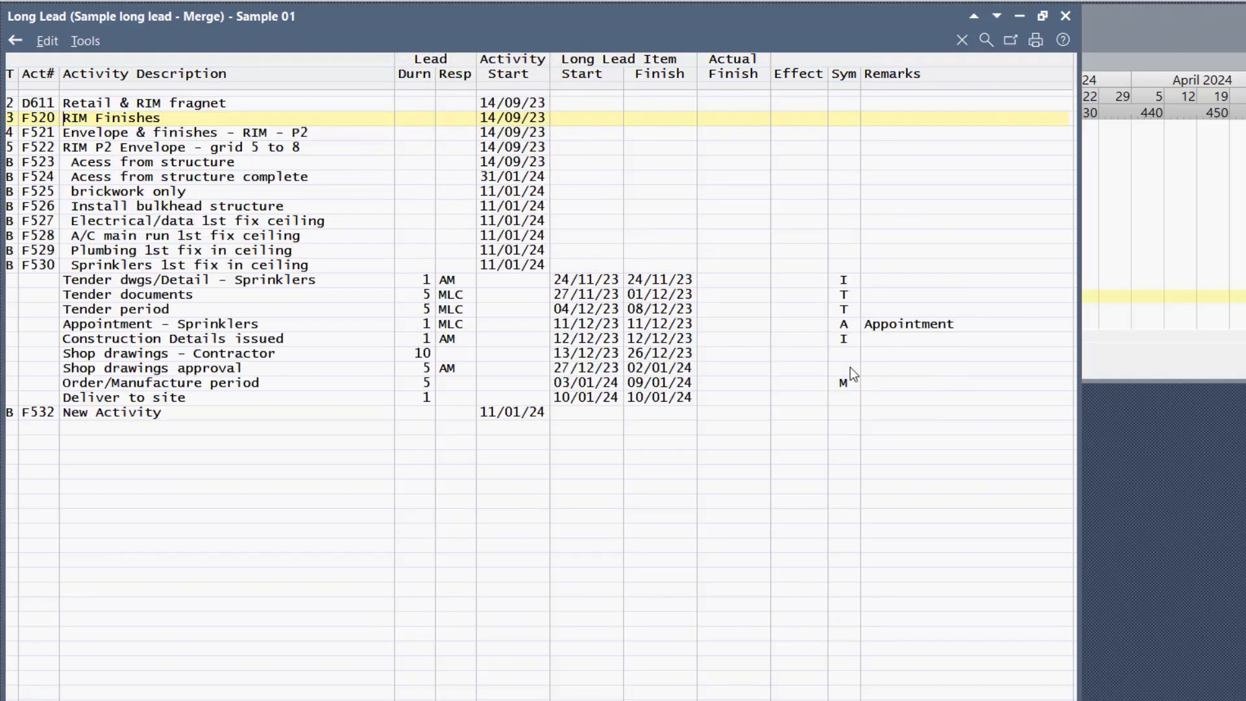
# Examine the activity rows merged into the schedule between F523 and F529, and the F532 row at the end.
pyautogui.click(105, 168)
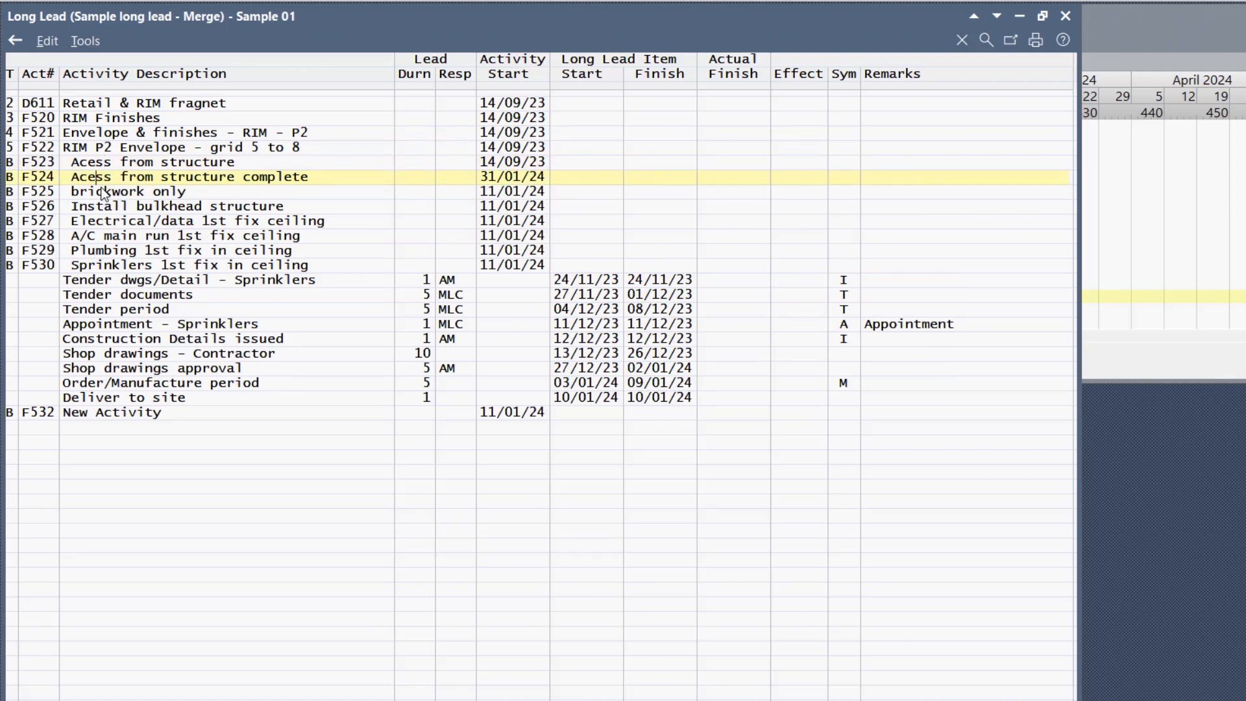
pyautogui.click(105, 192)
pyautogui.click(108, 207)
pyautogui.click(115, 222)
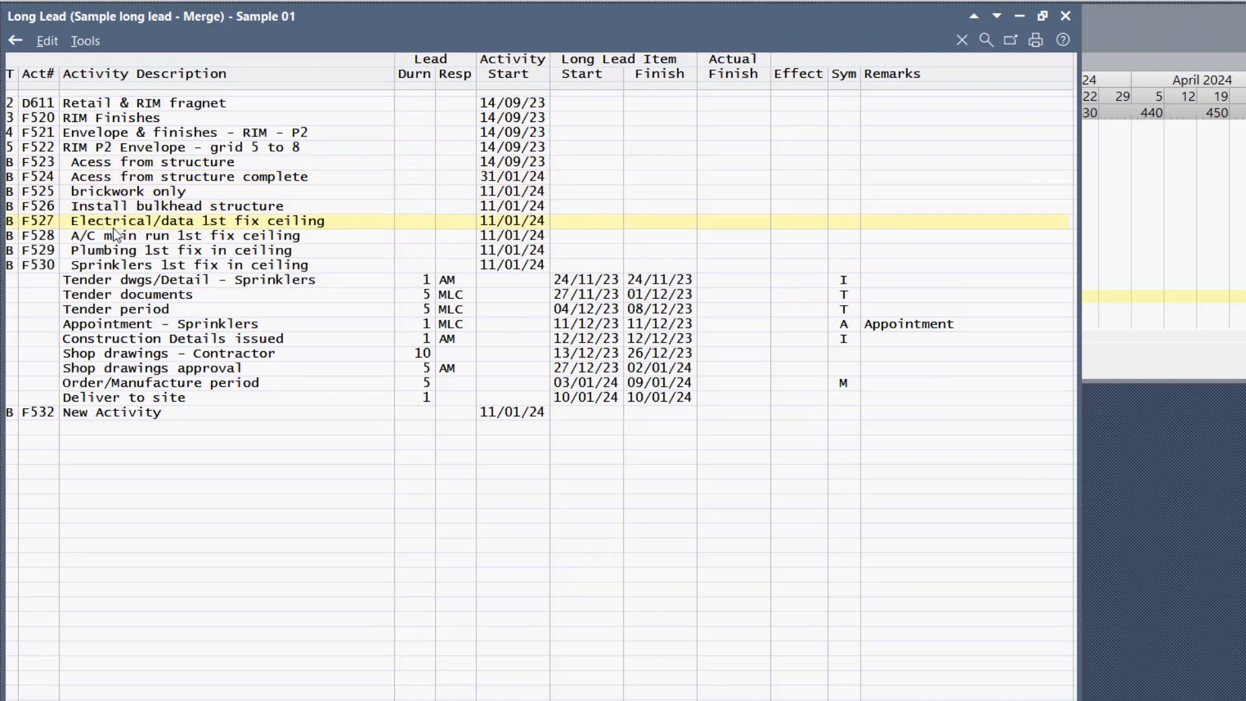
pyautogui.click(118, 236)
pyautogui.click(121, 251)
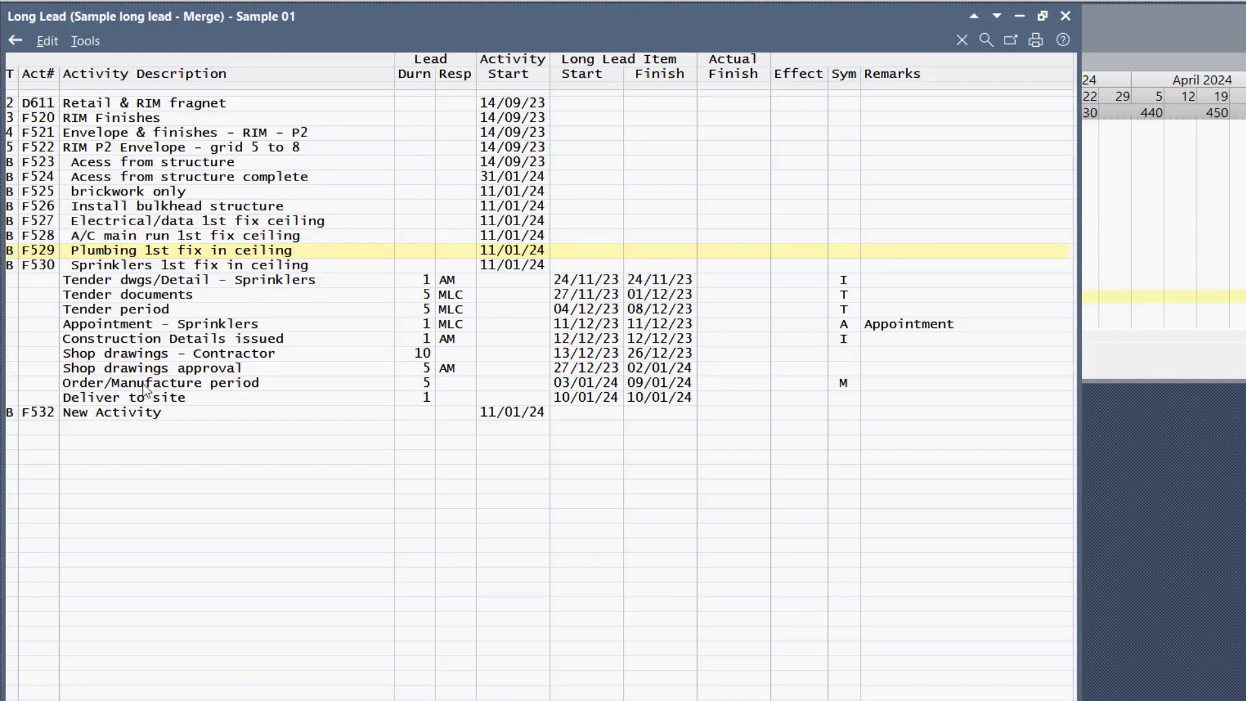
pyautogui.click(138, 412)
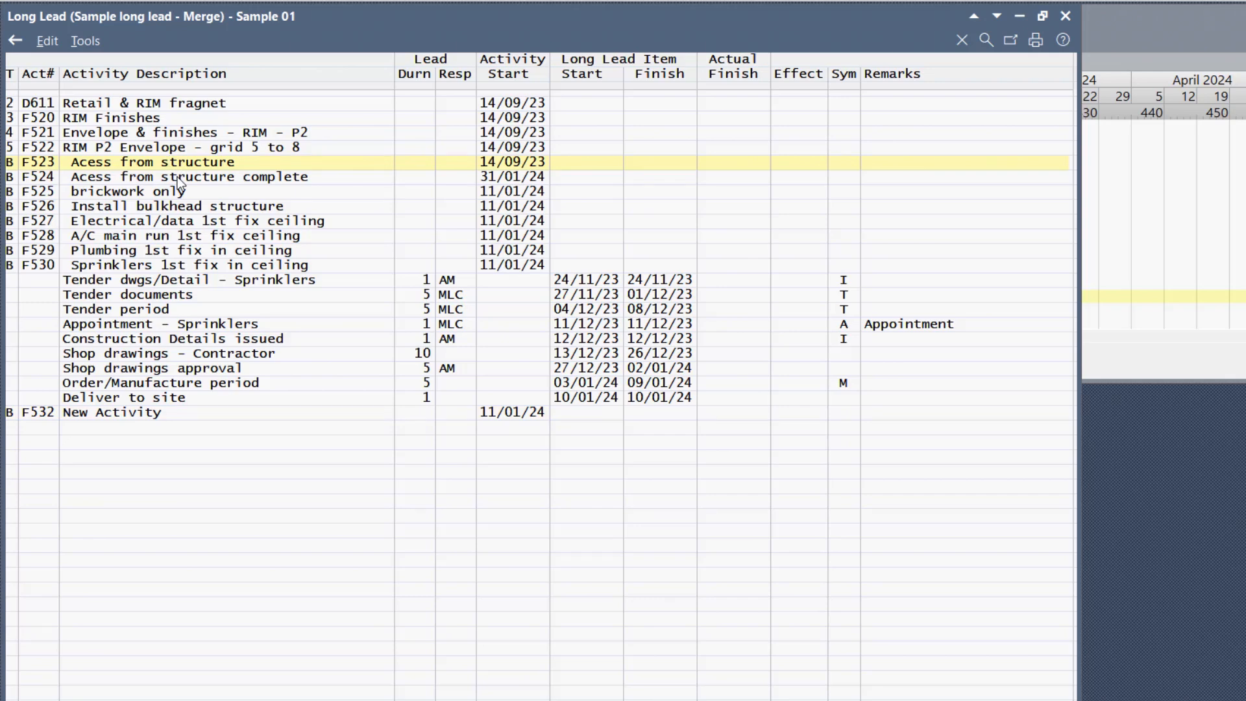
# Delete the merged activity lines F523 to F529 and F532 from the long lead schedule.
pyautogui.hotkey('ctrl', 'Delete')
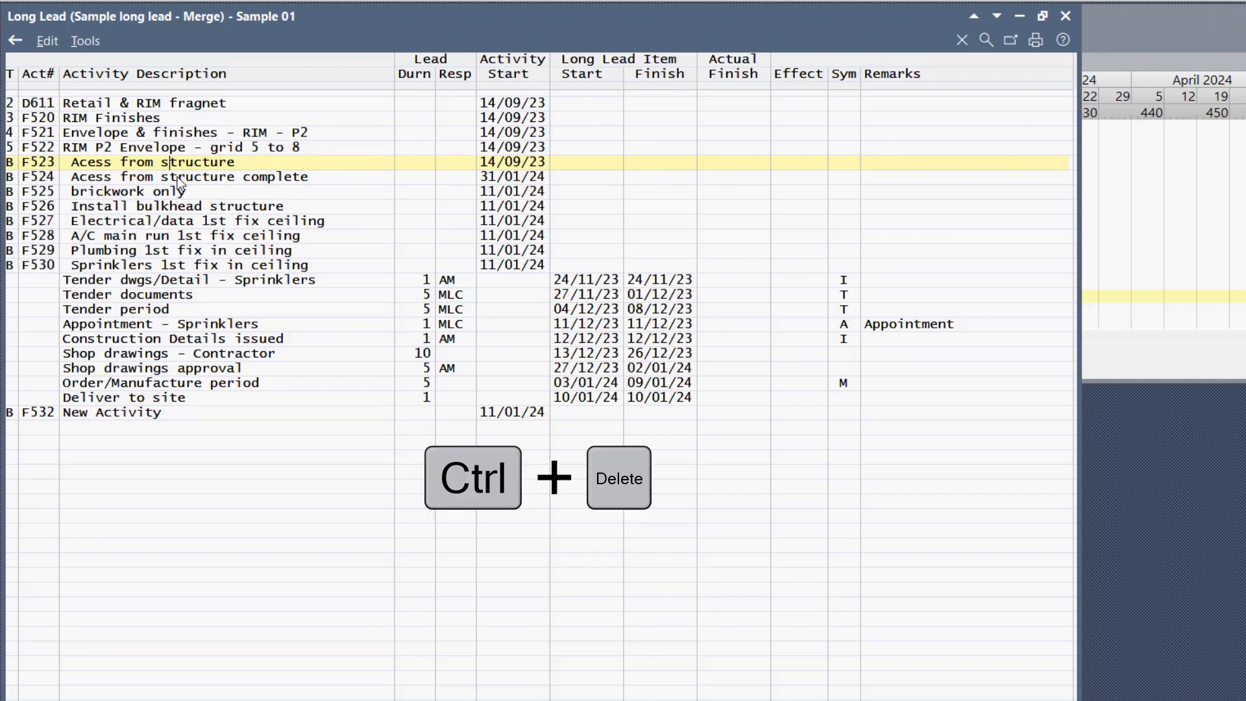
pyautogui.press('y')
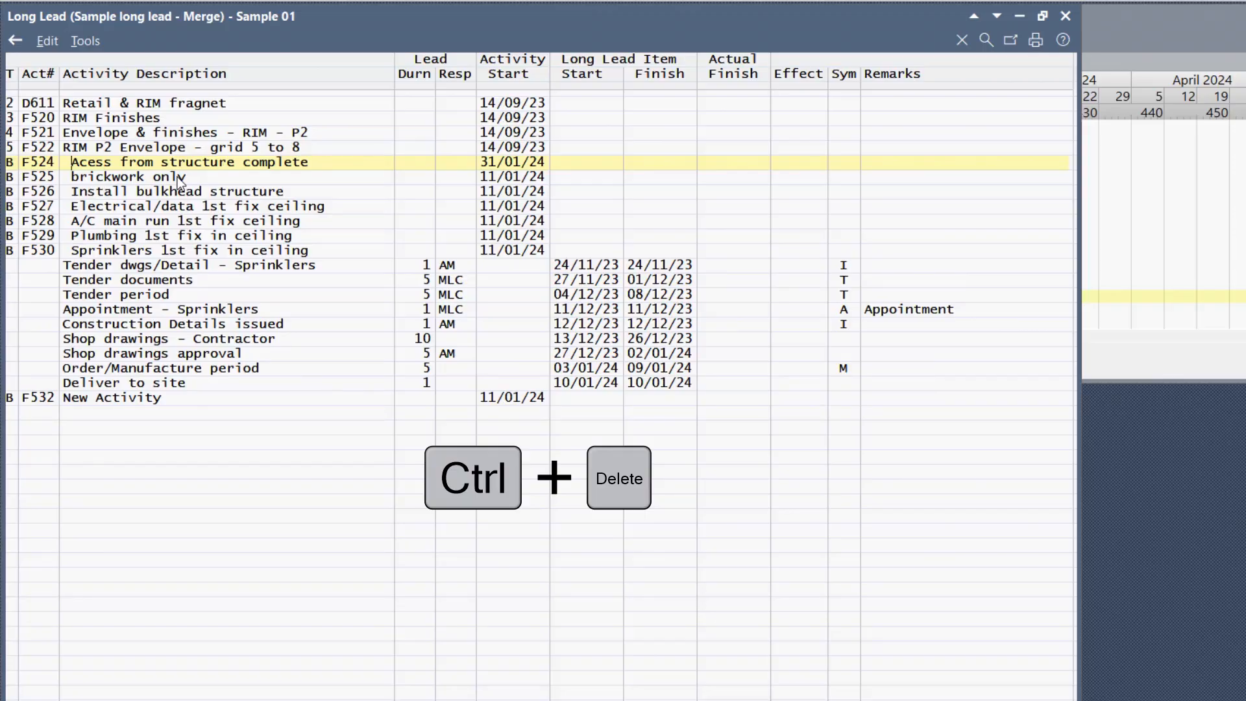
pyautogui.hotkey('ctrl', 'Delete')
pyautogui.hotkey('ctrl', 'Delete')
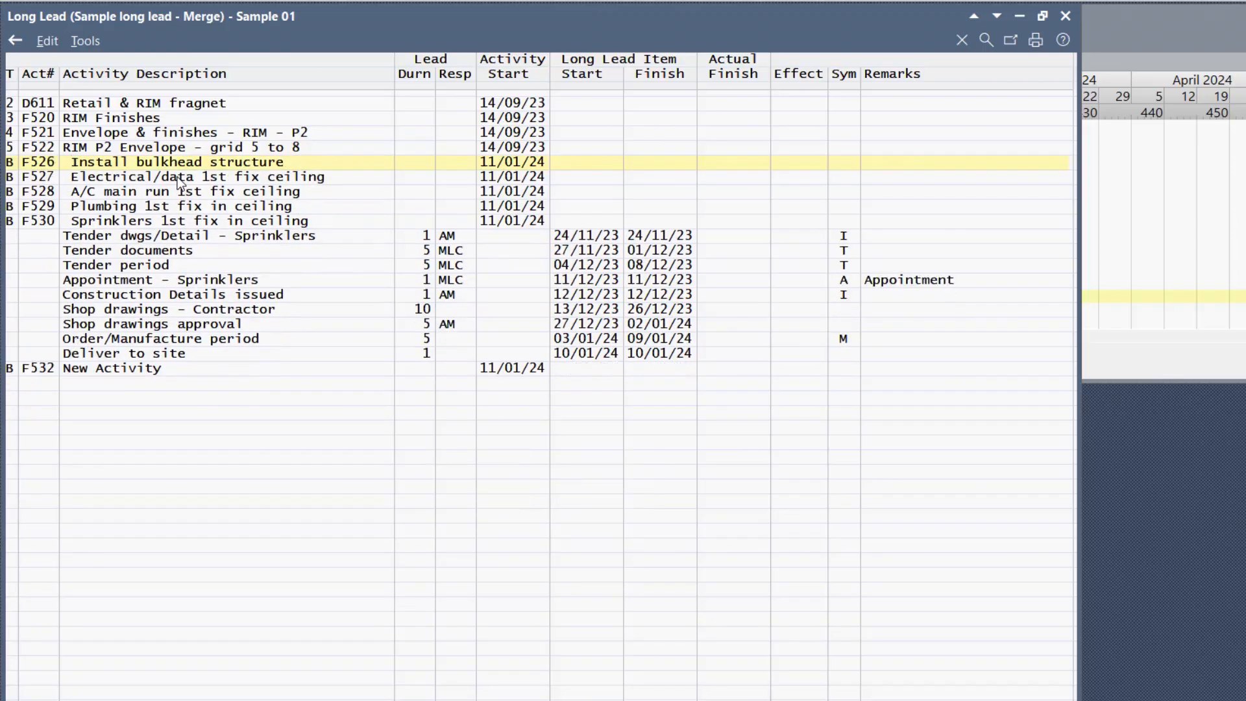
pyautogui.hotkey('ctrl', 'Delete')
pyautogui.hotkey('ctrl', 'Delete')
pyautogui.hotkey('ctrl', 'Delete')
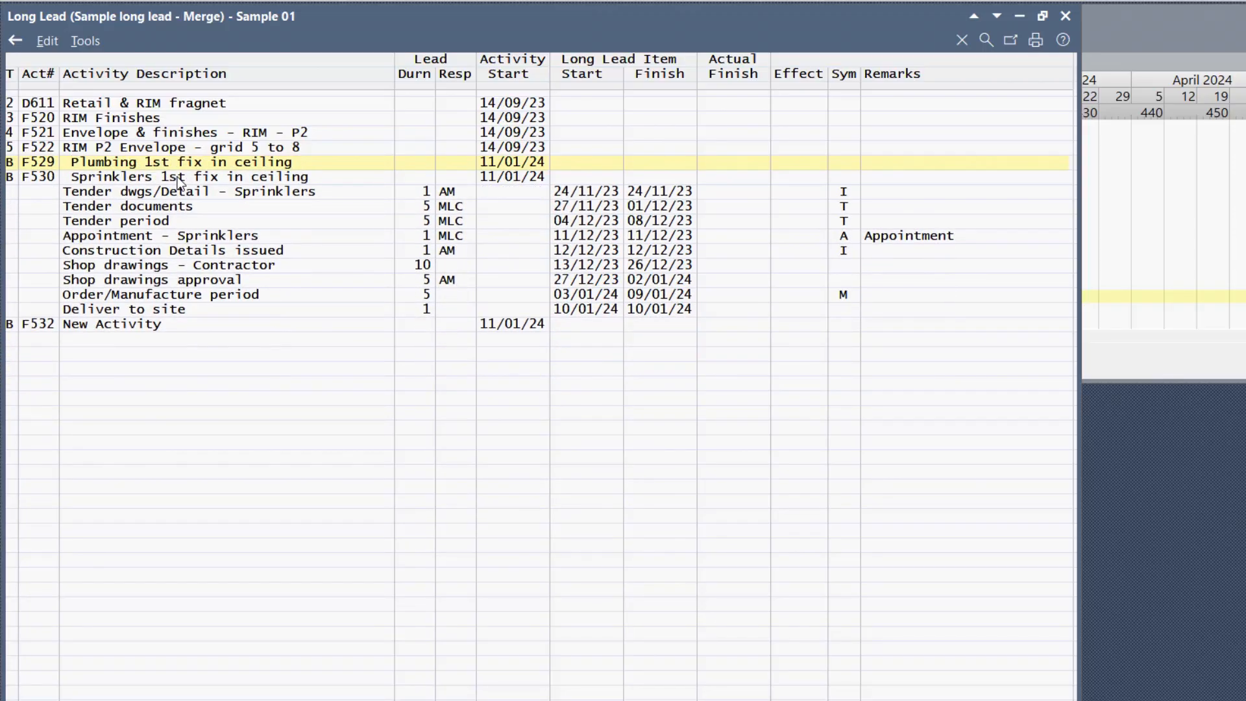
pyautogui.hotkey('ctrl', 'Delete')
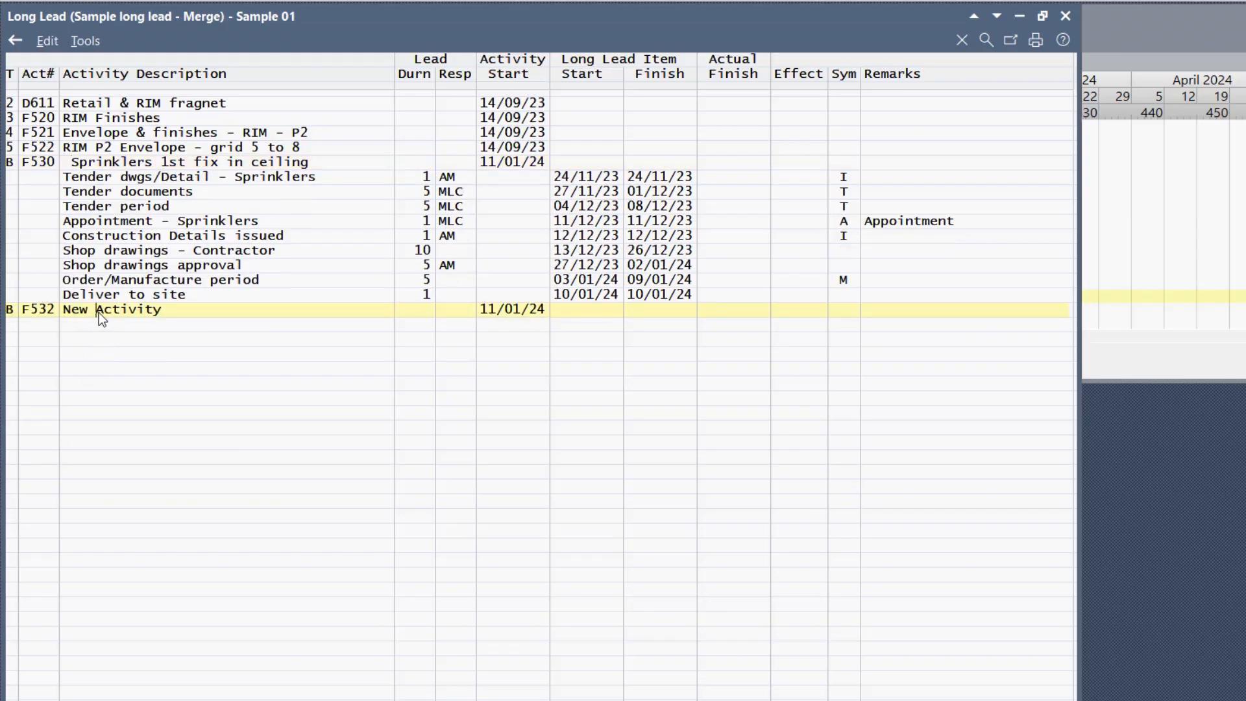
pyautogui.hotkey('ctrl', 'Delete')
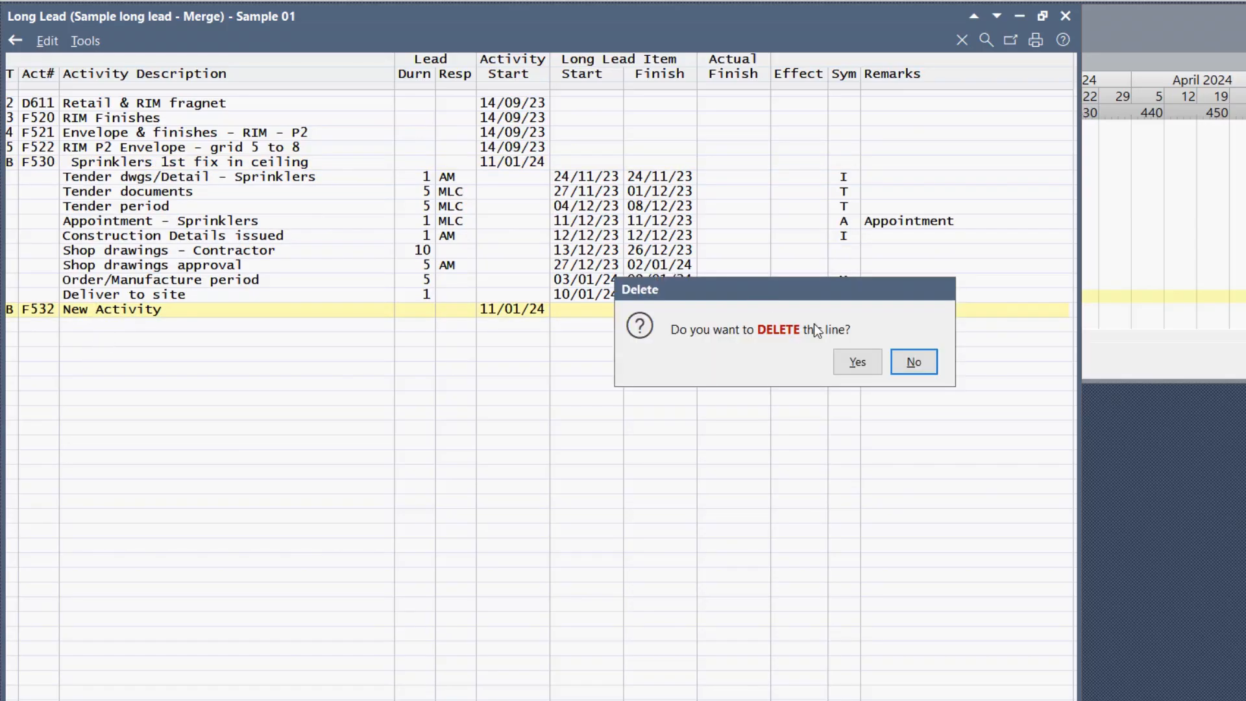
pyautogui.click(870, 365)
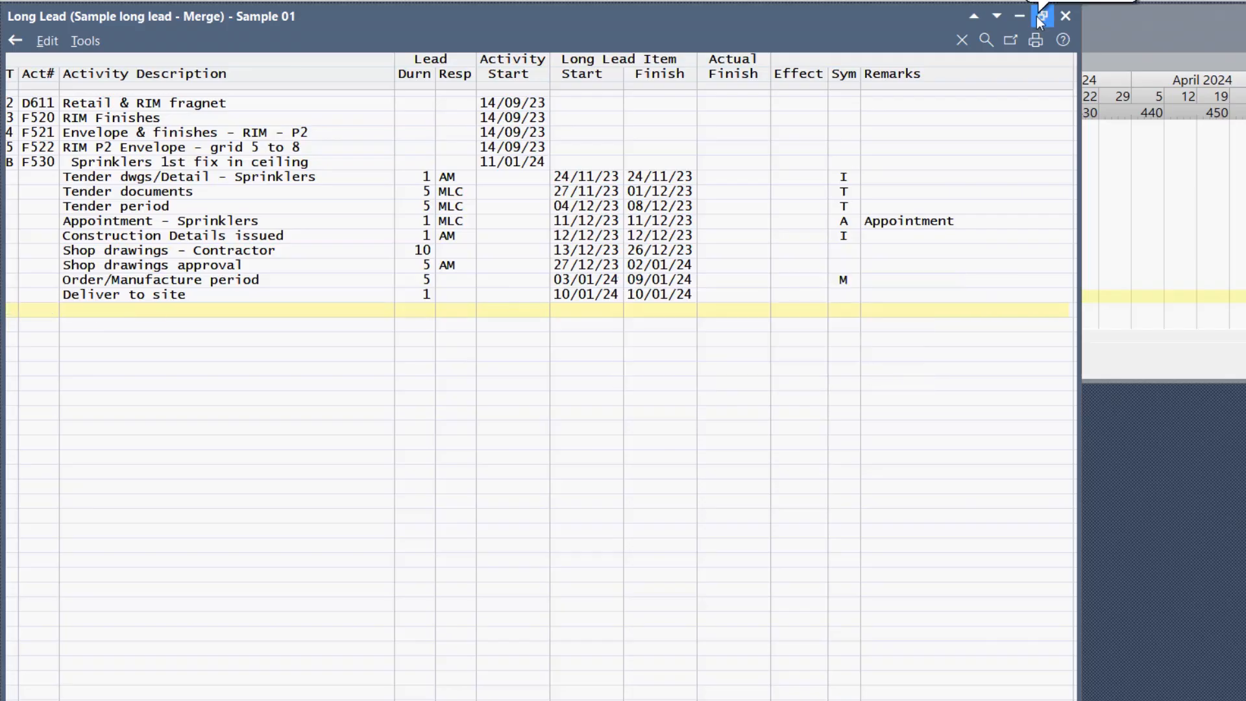
# Restore the schedule window, filter the barchart to keep activities with a create date equal to 15/03/2022, and hide the rejects.
pyautogui.click(1039, 18)
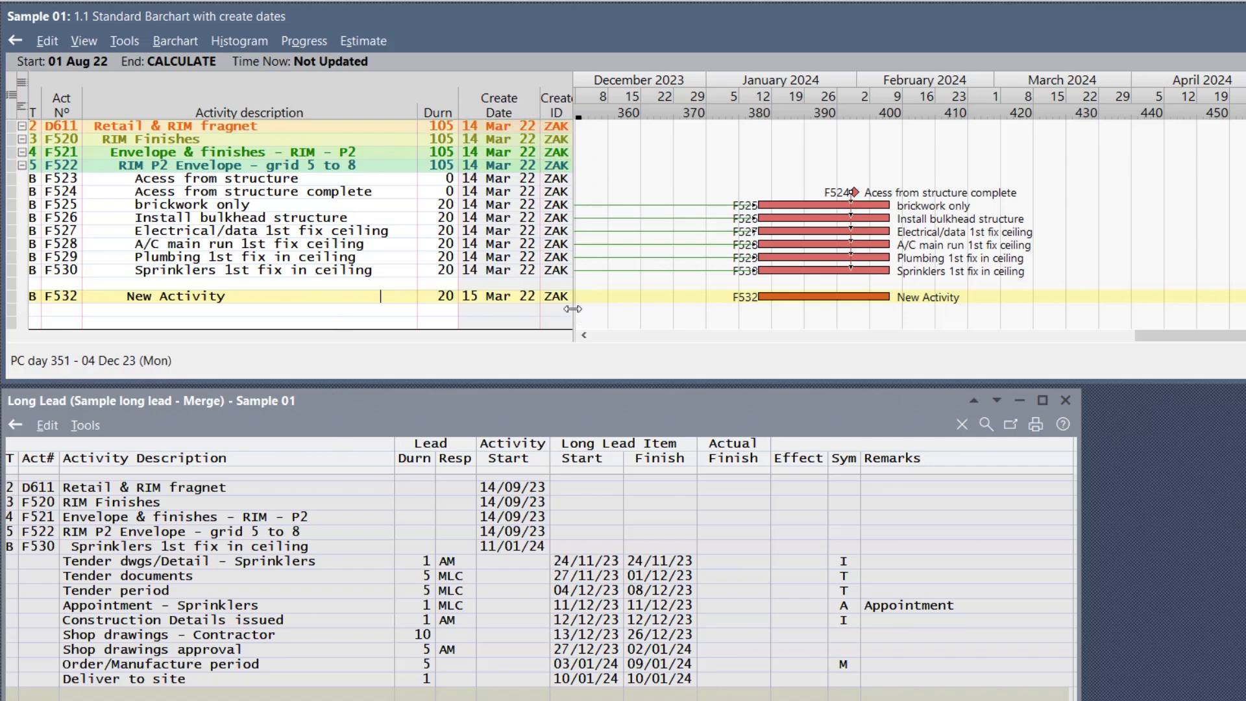
pyautogui.rightClick(501, 119)
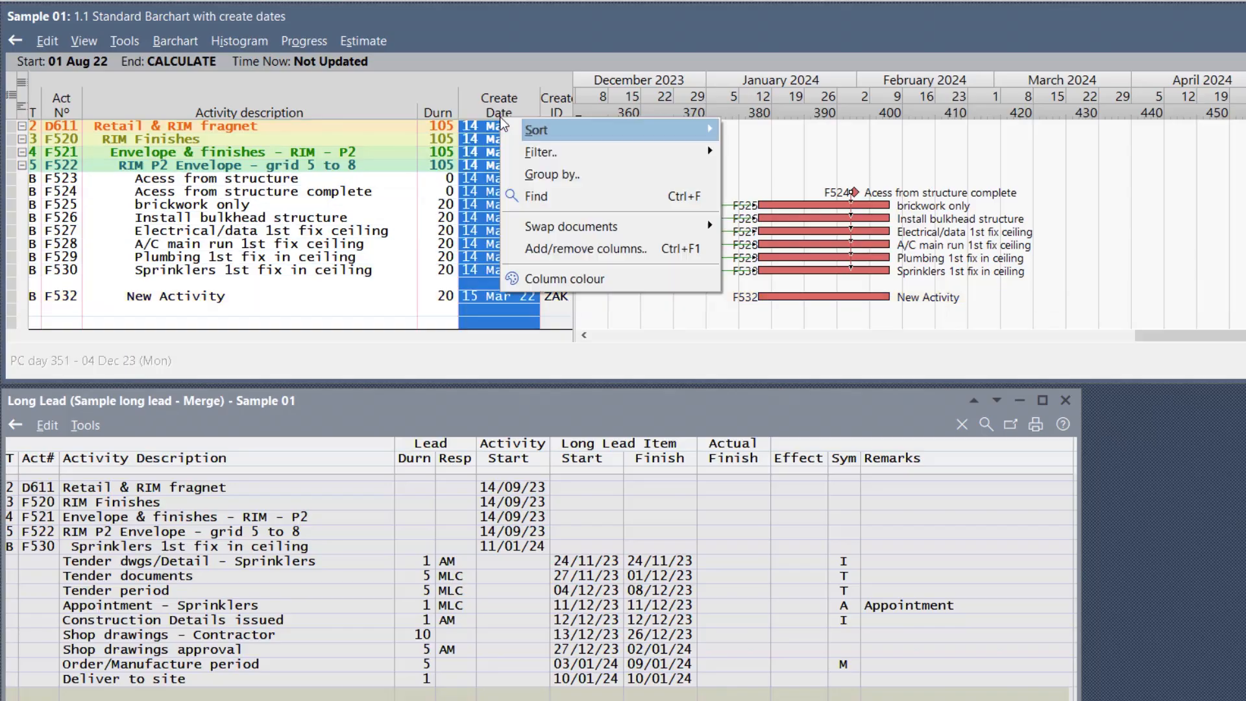
pyautogui.click(461, 293)
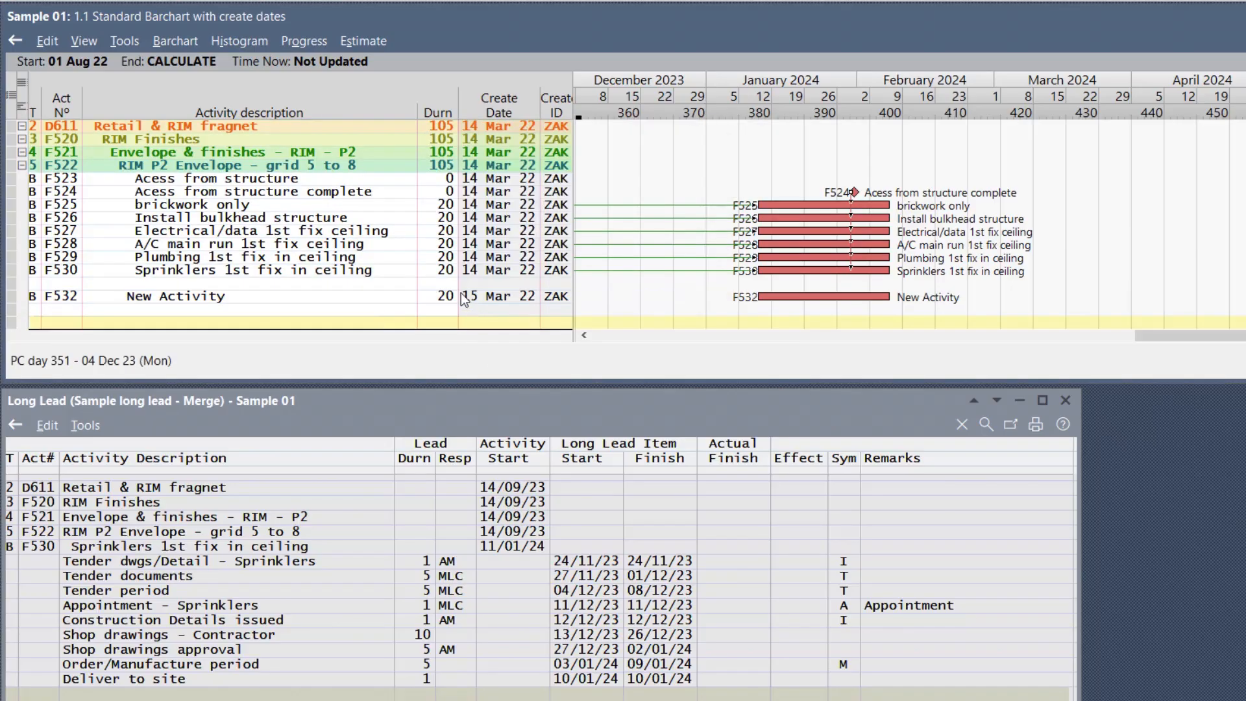
pyautogui.doubleClick(523, 297)
pyautogui.rightClick(528, 297)
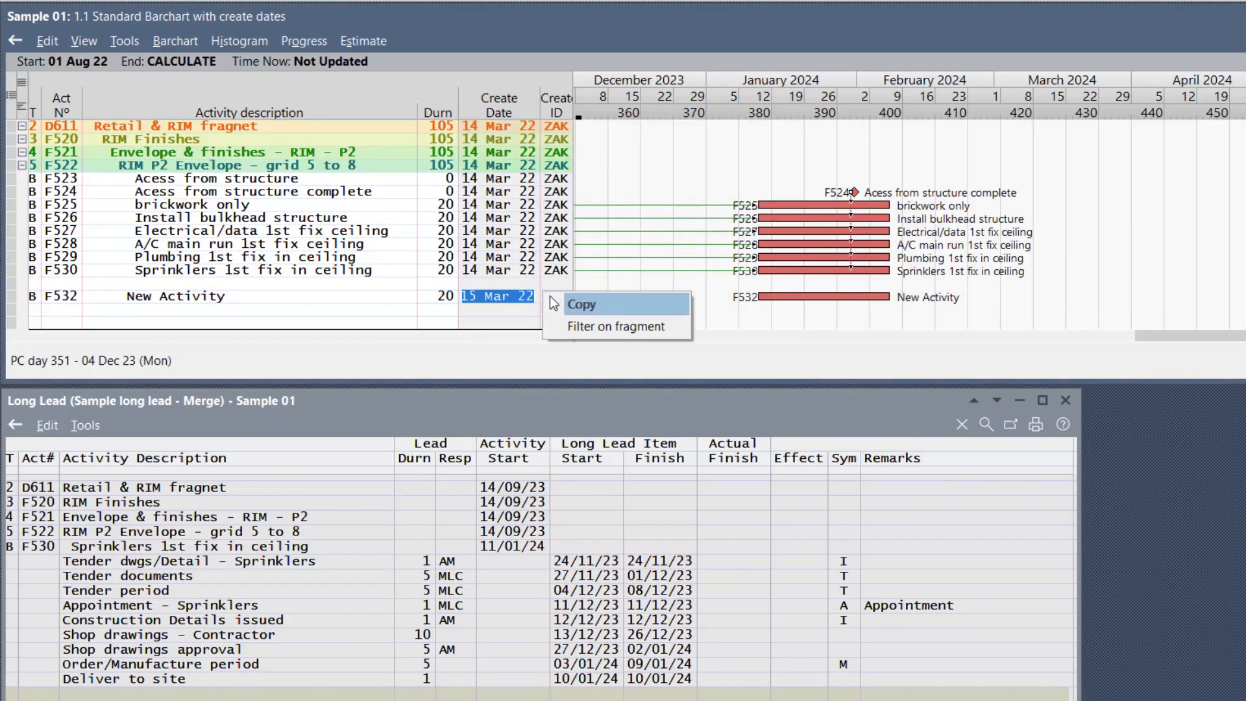
pyautogui.click(594, 327)
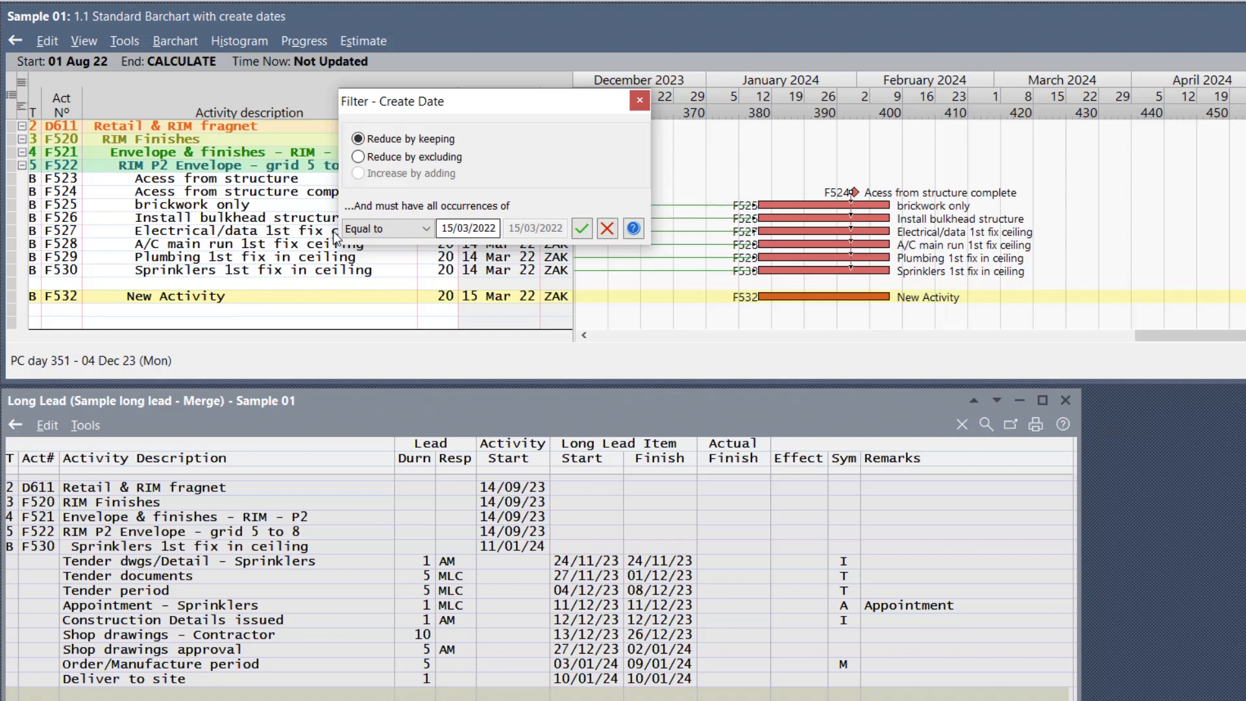
pyautogui.click(394, 227)
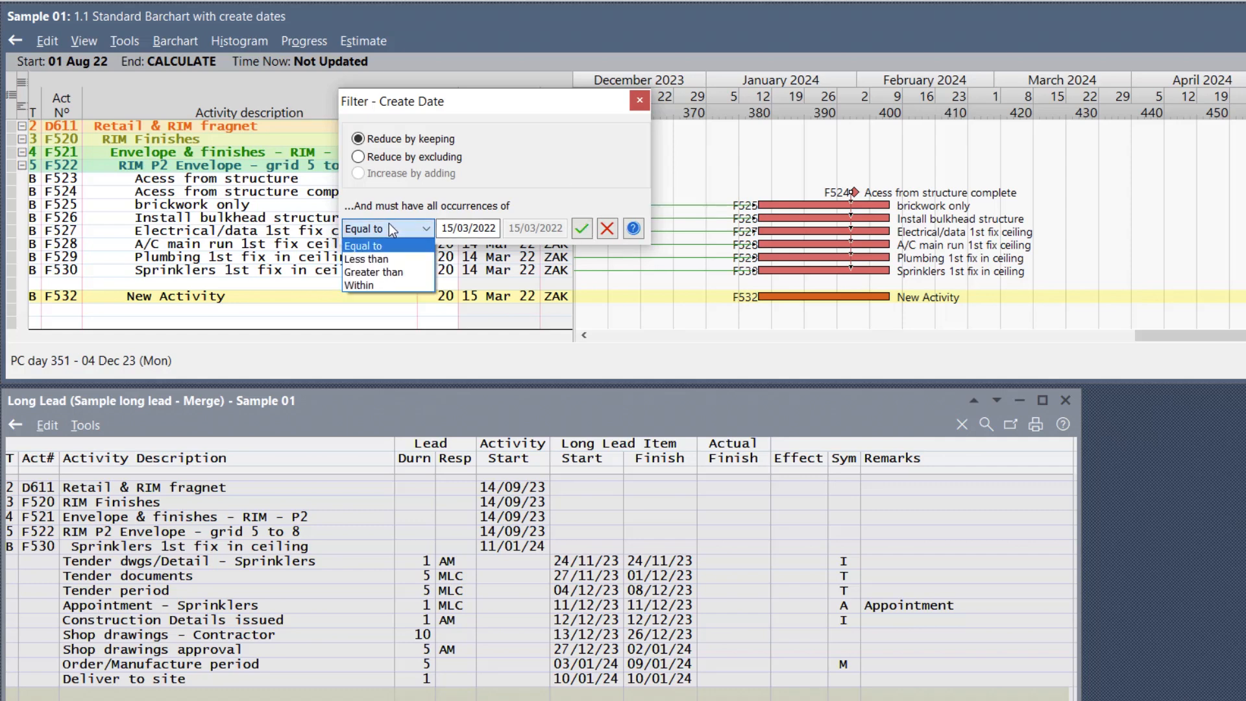
pyautogui.click(390, 225)
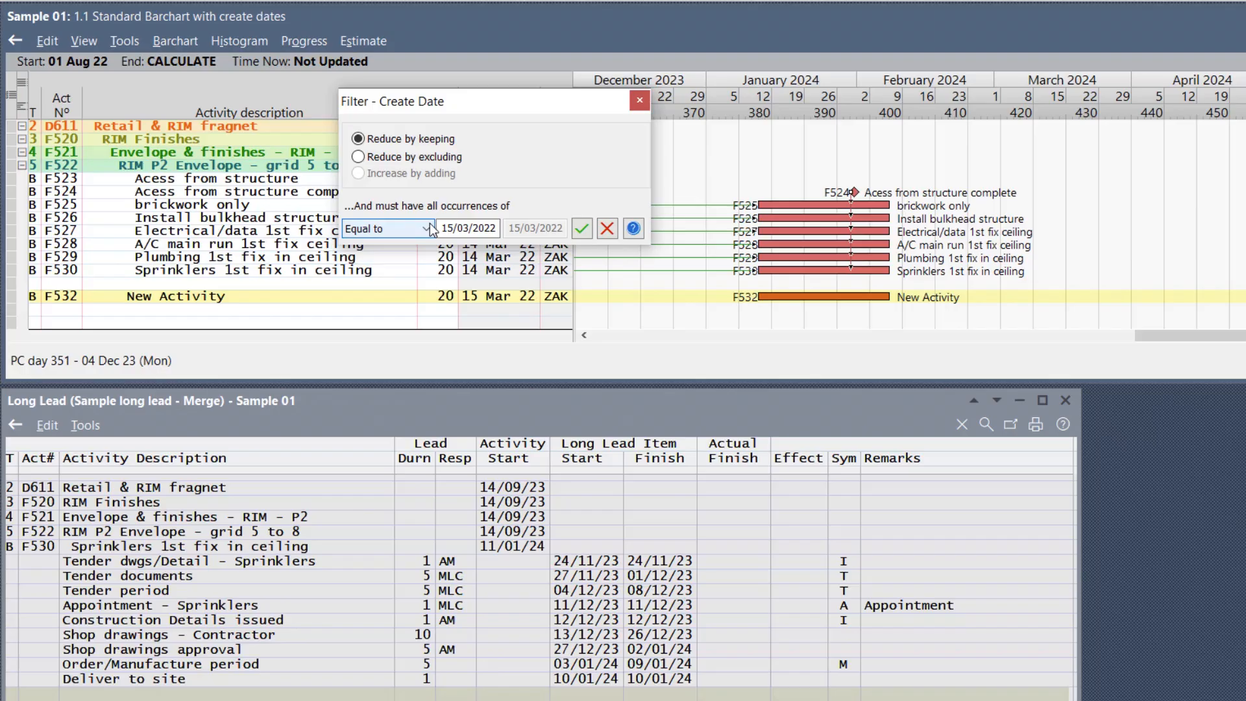
pyautogui.click(579, 229)
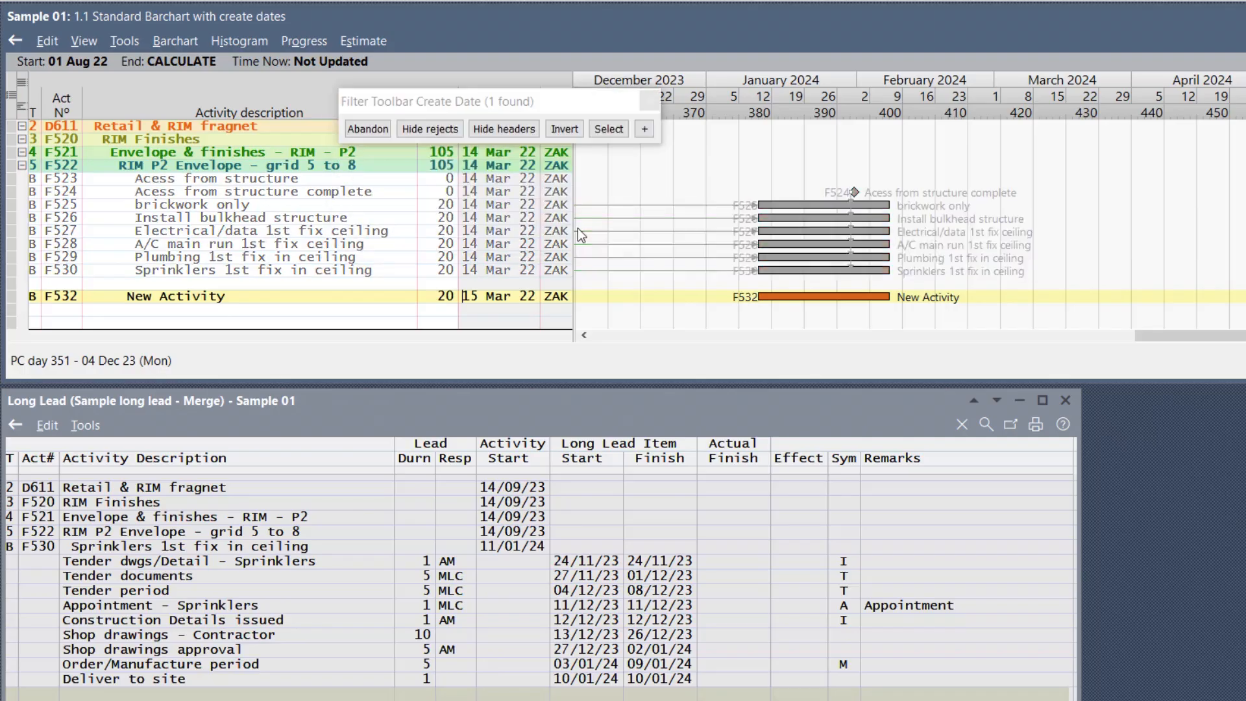
pyautogui.click(440, 130)
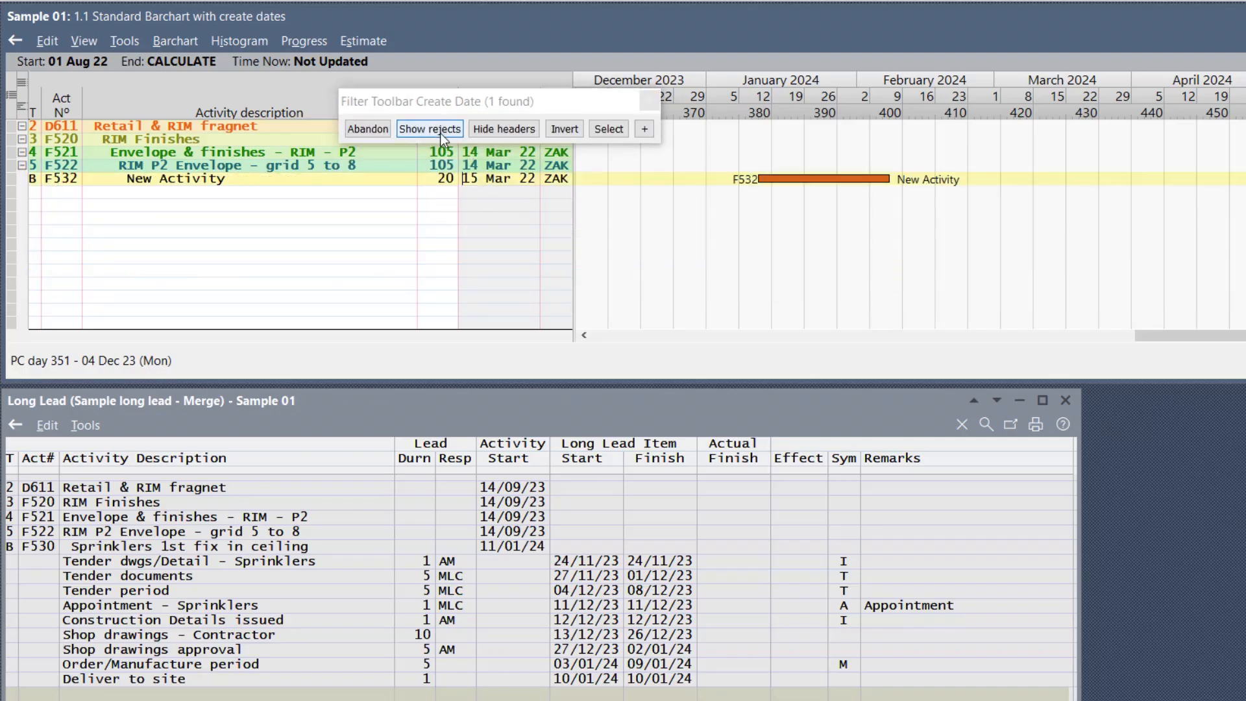
# Import only the selected activities from the program, appending them on the empty line below "Deliver to site" in the long lead schedule.
pyautogui.click(344, 590)
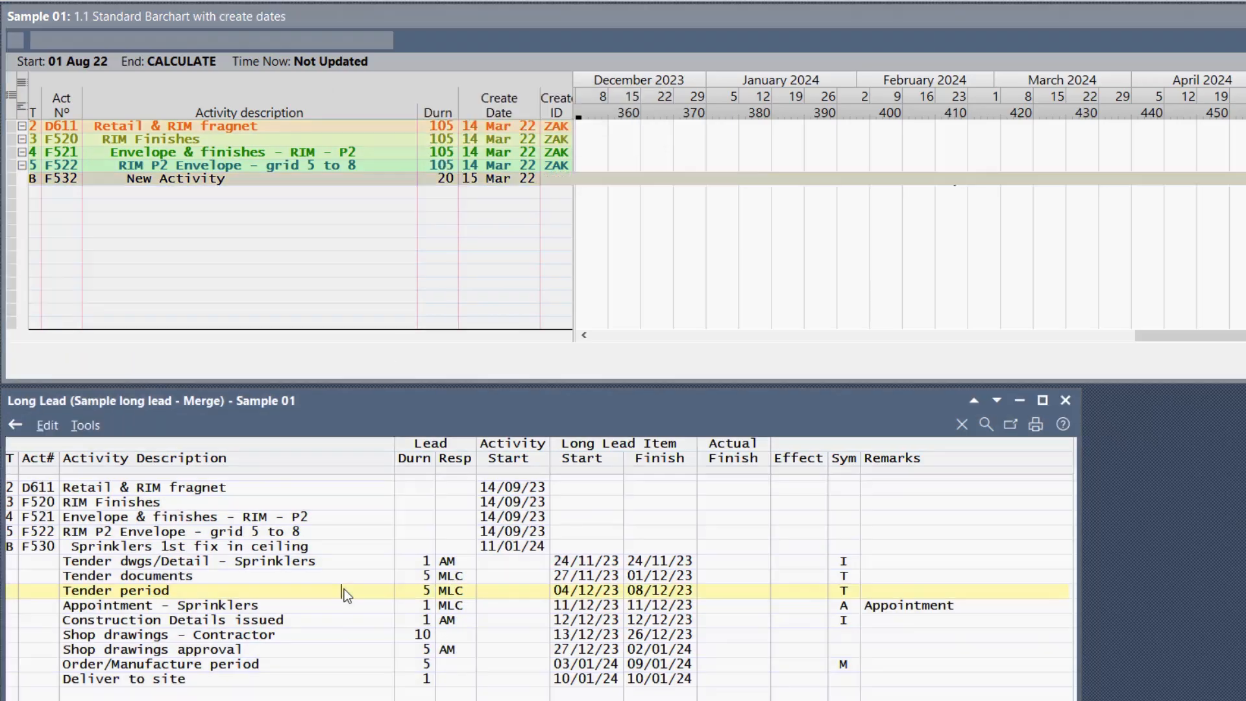
pyautogui.press('Down')
pyautogui.press('Down')
pyautogui.press('Down')
pyautogui.press('Down')
pyautogui.press('Down')
pyautogui.press('Down')
pyautogui.press('Down')
pyautogui.press('Down')
pyautogui.press('Down')
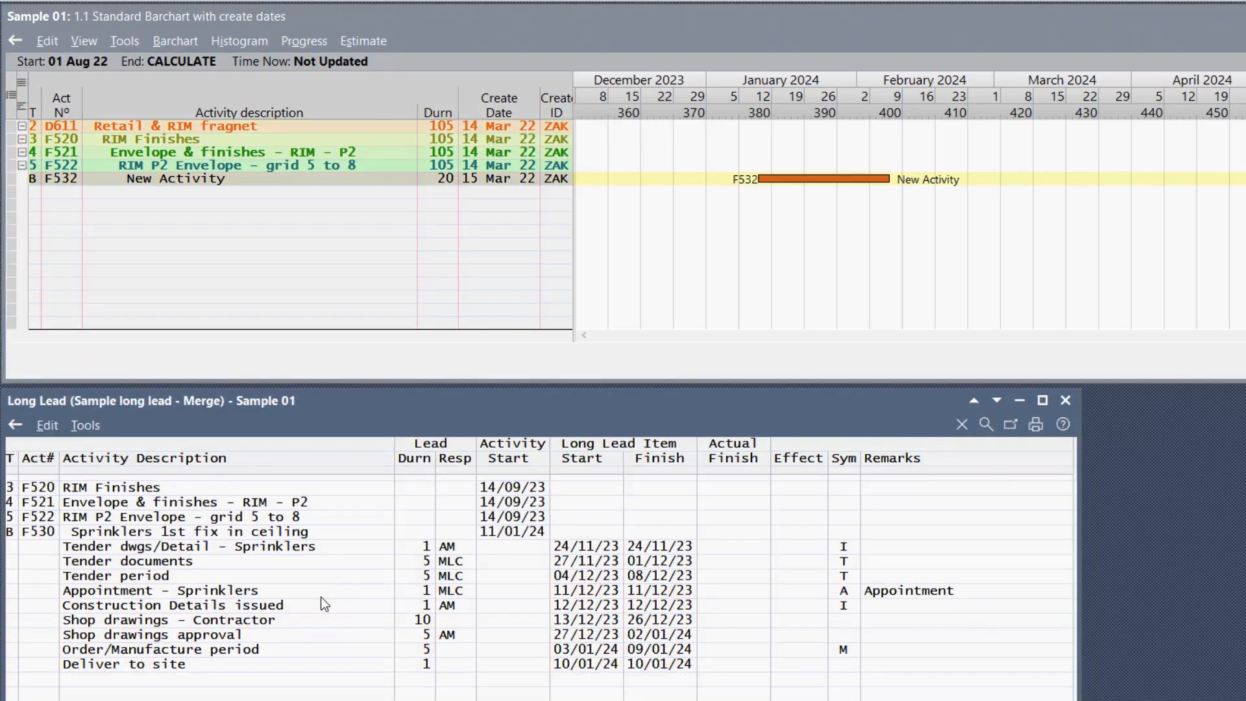
pyautogui.click(160, 681)
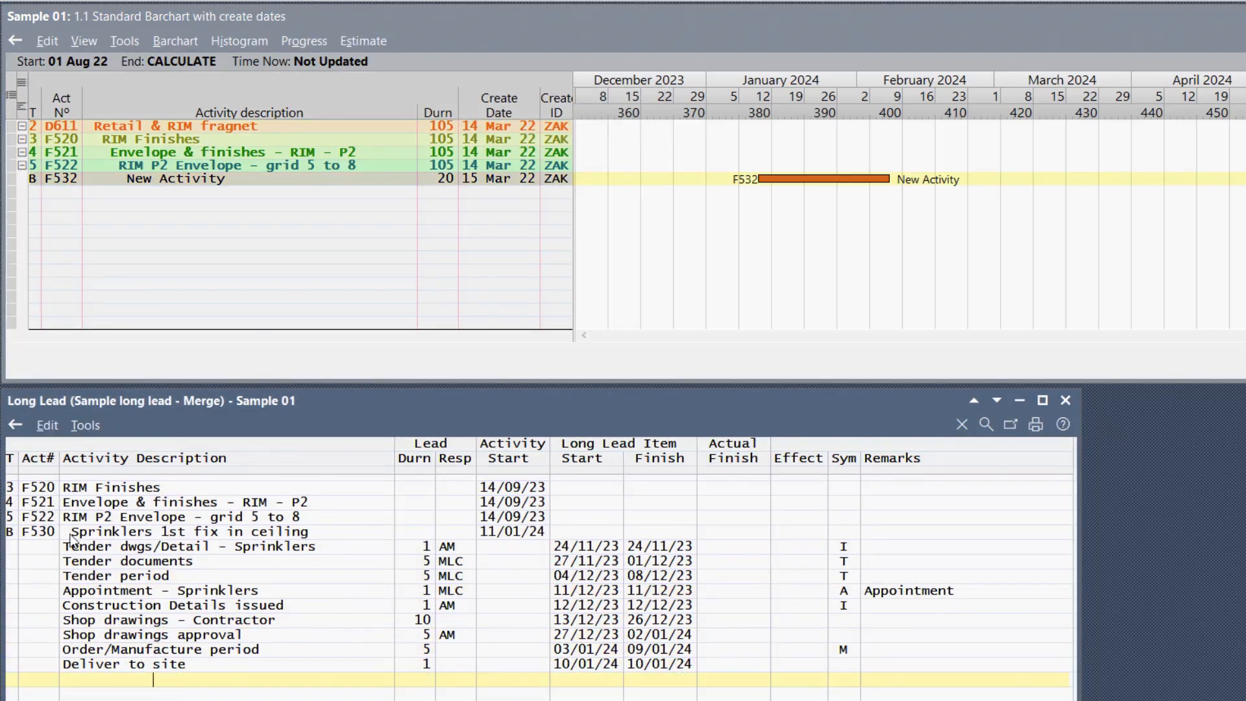
pyautogui.click(84, 426)
pyautogui.moveTo(162, 450)
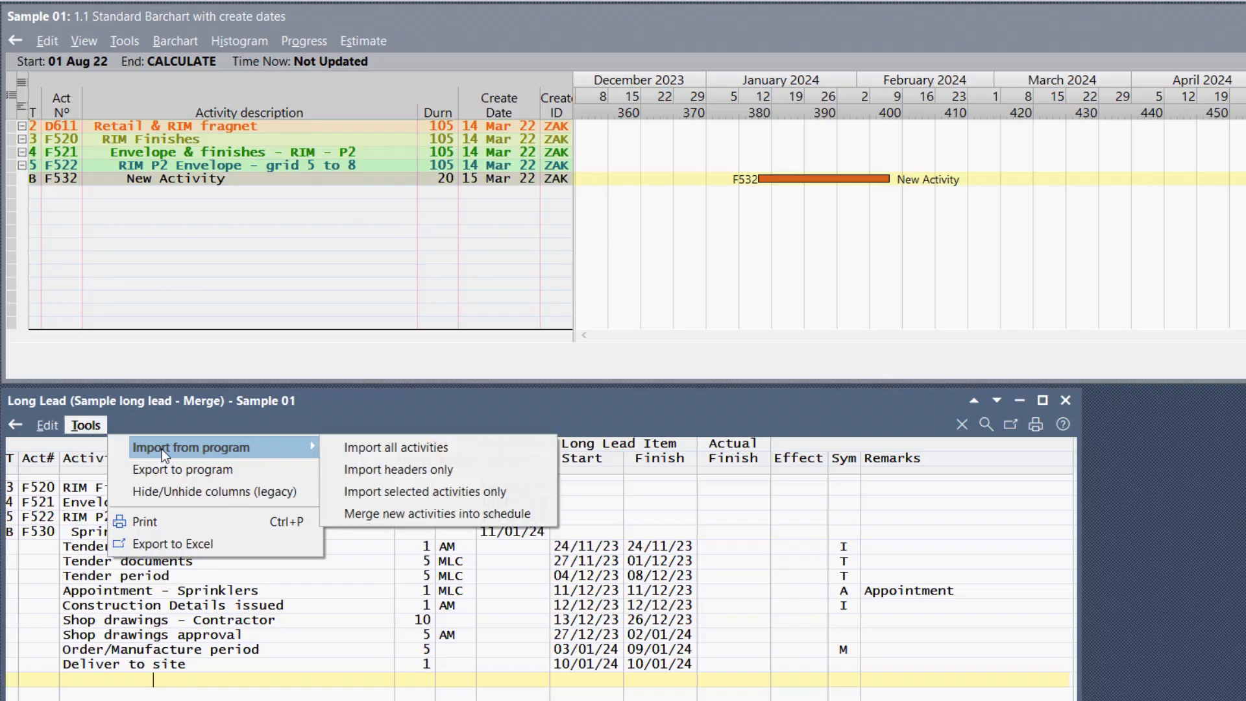
pyautogui.click(376, 490)
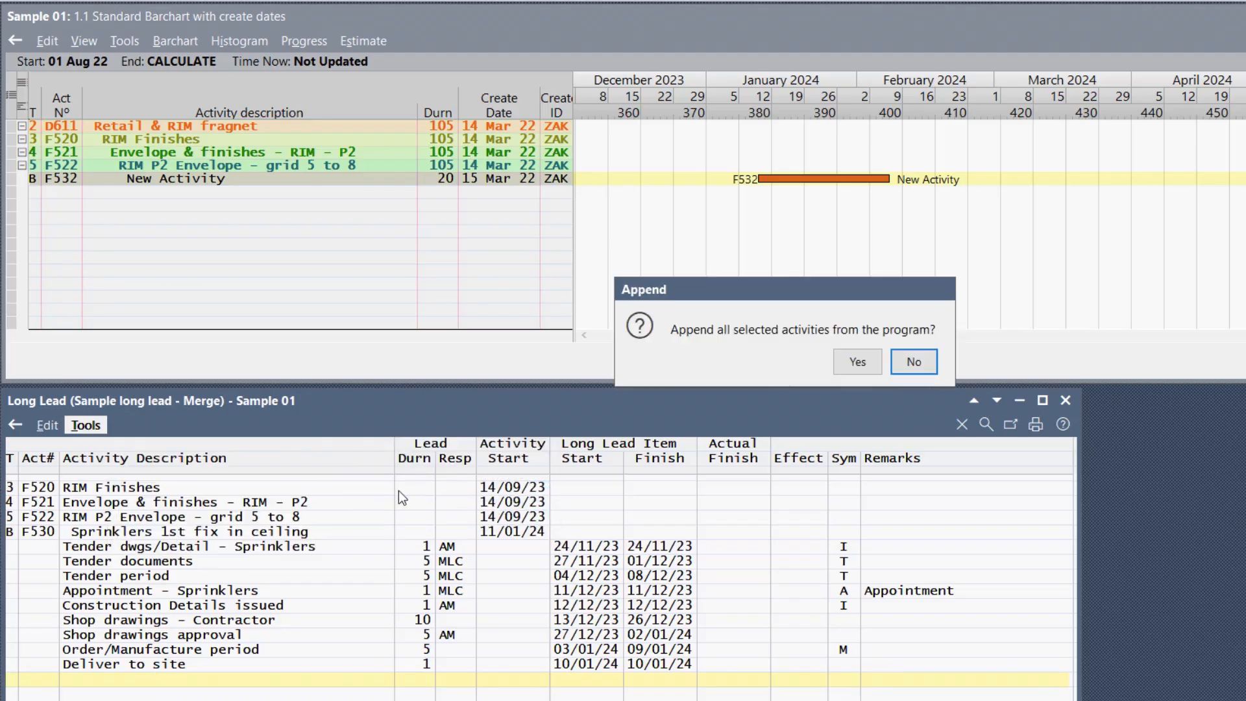
pyautogui.click(859, 365)
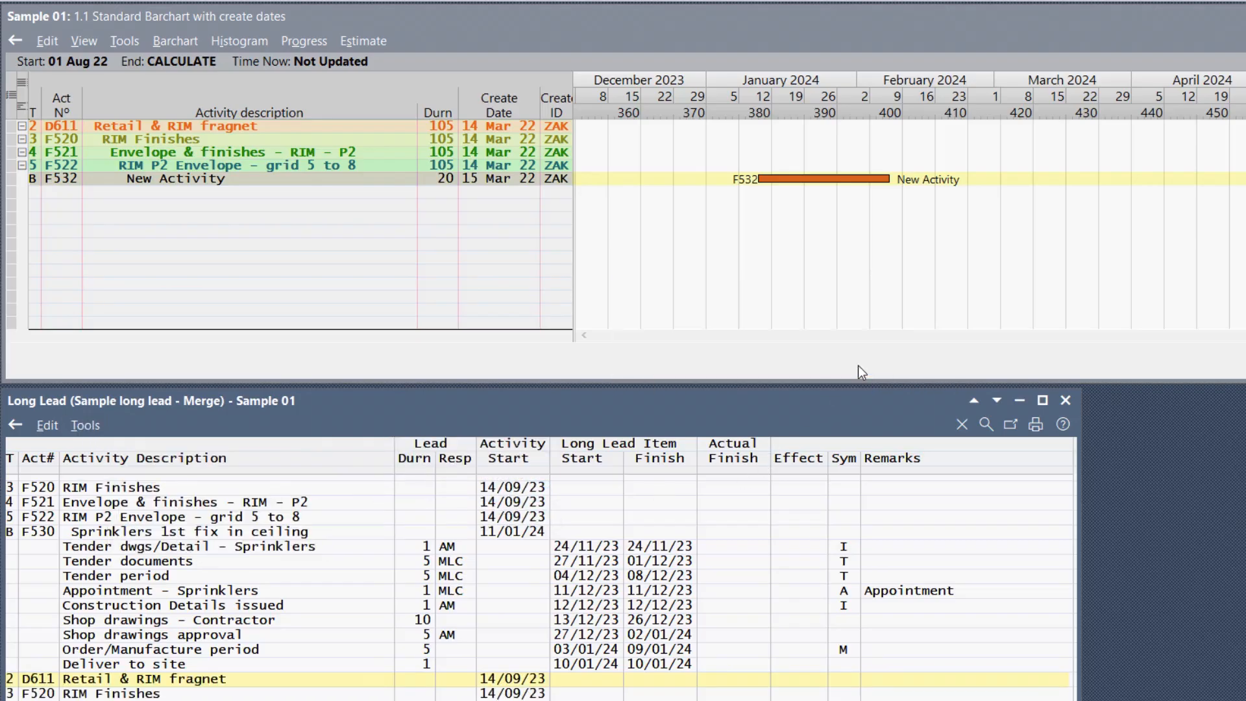
# Insert a blank line above the appended "Retail & RIM fragnet" header to separate it from the Sprinklers lines.
pyautogui.scroll(-2, 730, 563)
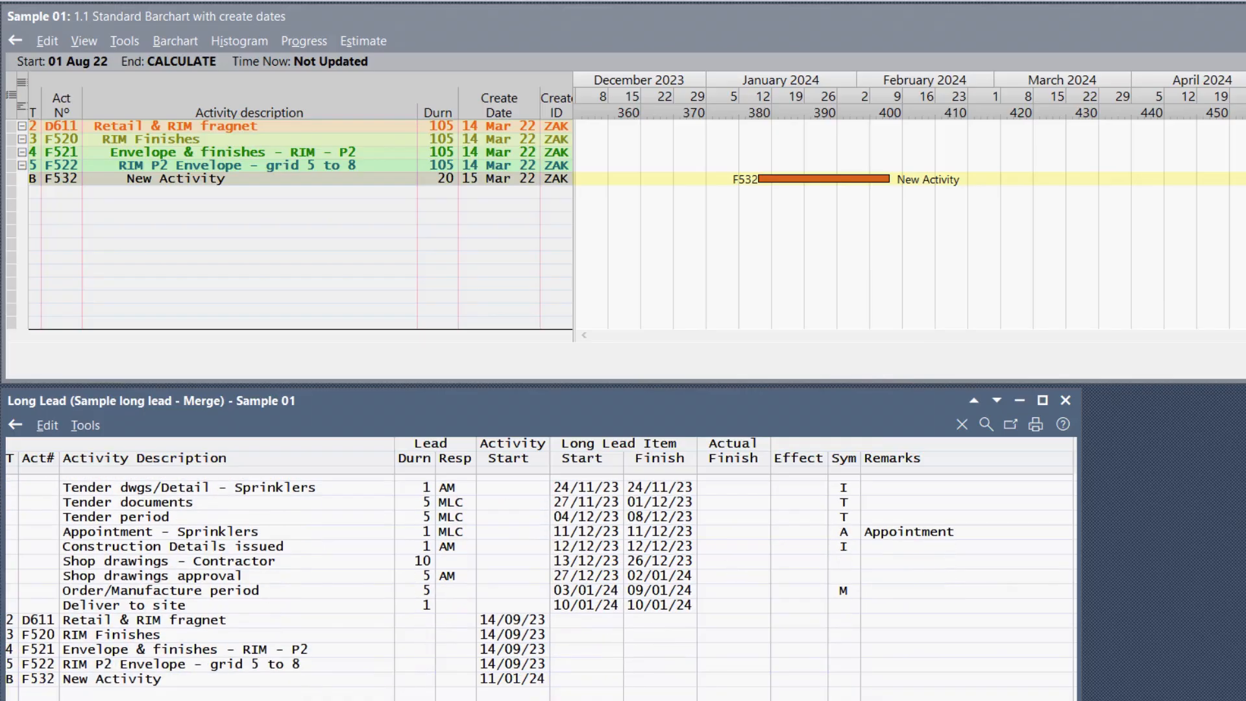
pyautogui.click(83, 622)
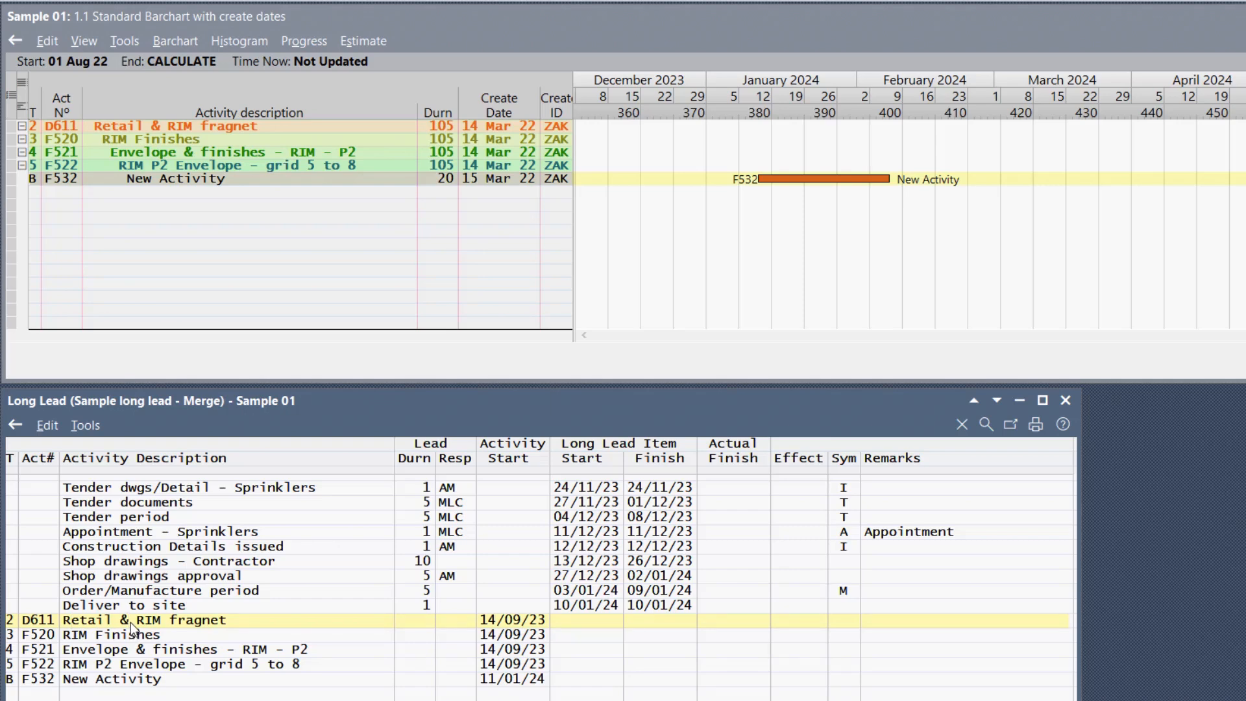
pyautogui.press('ctrl+Insert')
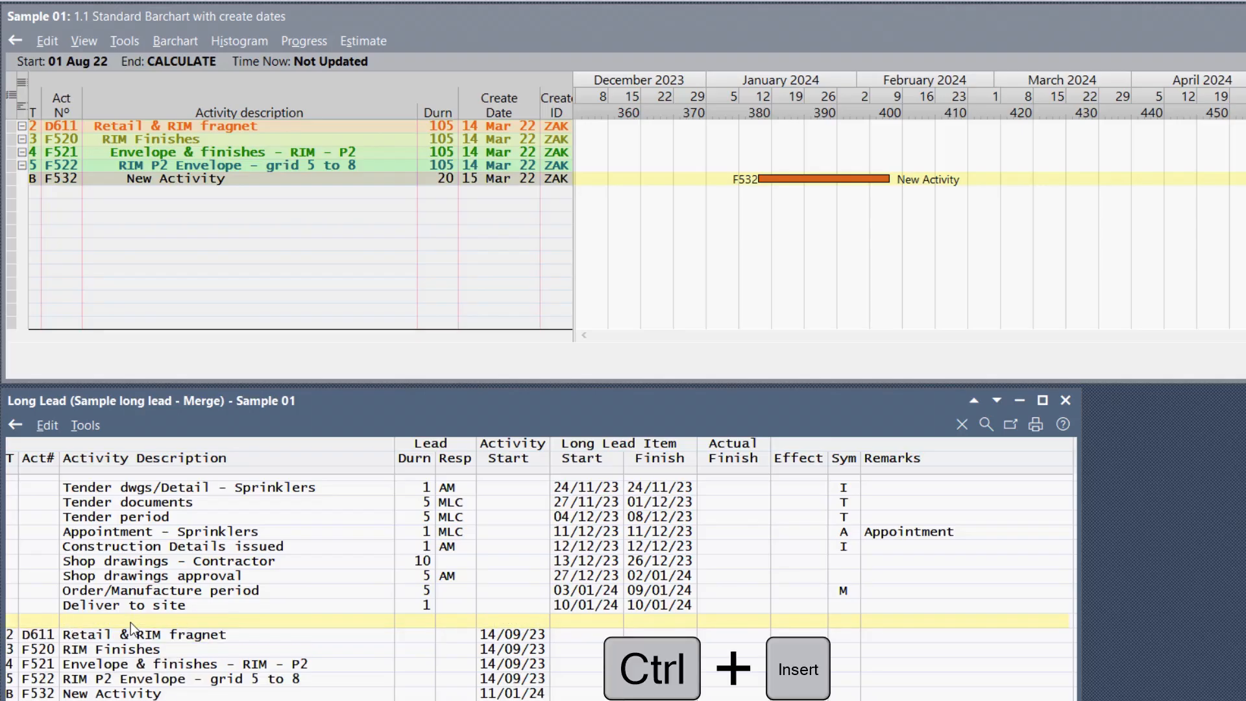
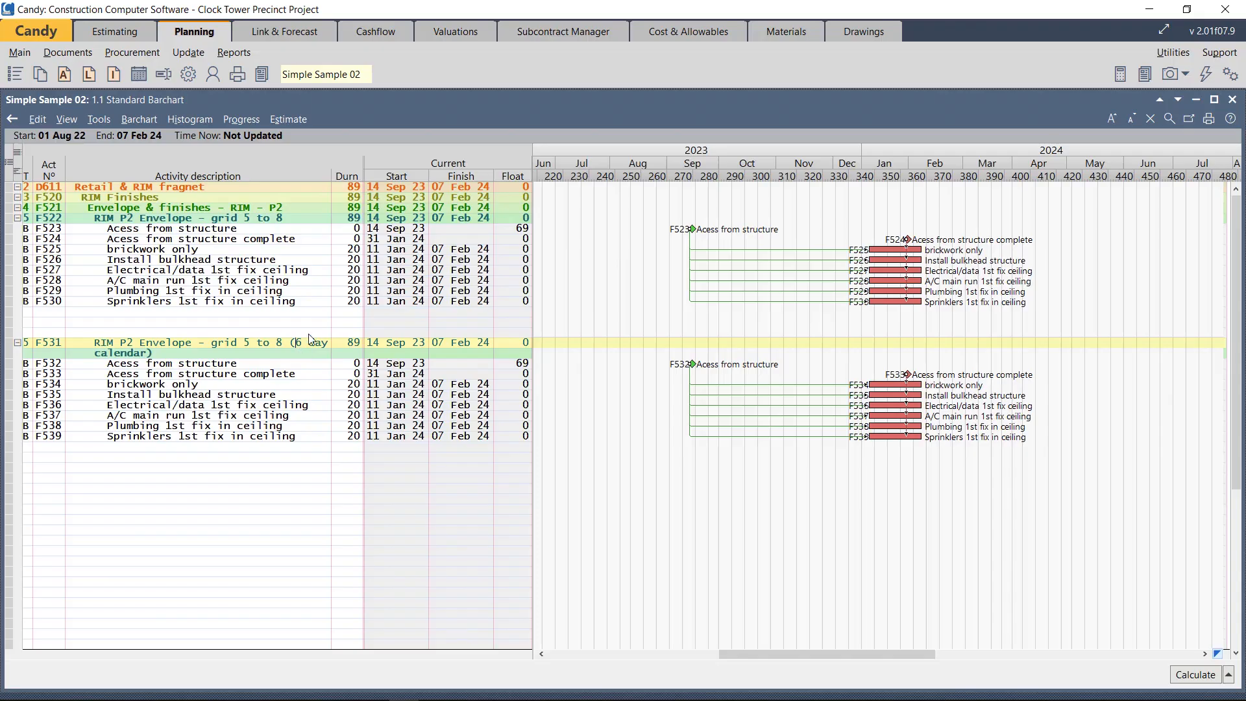
# Open the calendars of Simple Sample 02 and compare the workdays, weekends and holidays of the PC and 6D calendars.
pyautogui.click(24, 53)
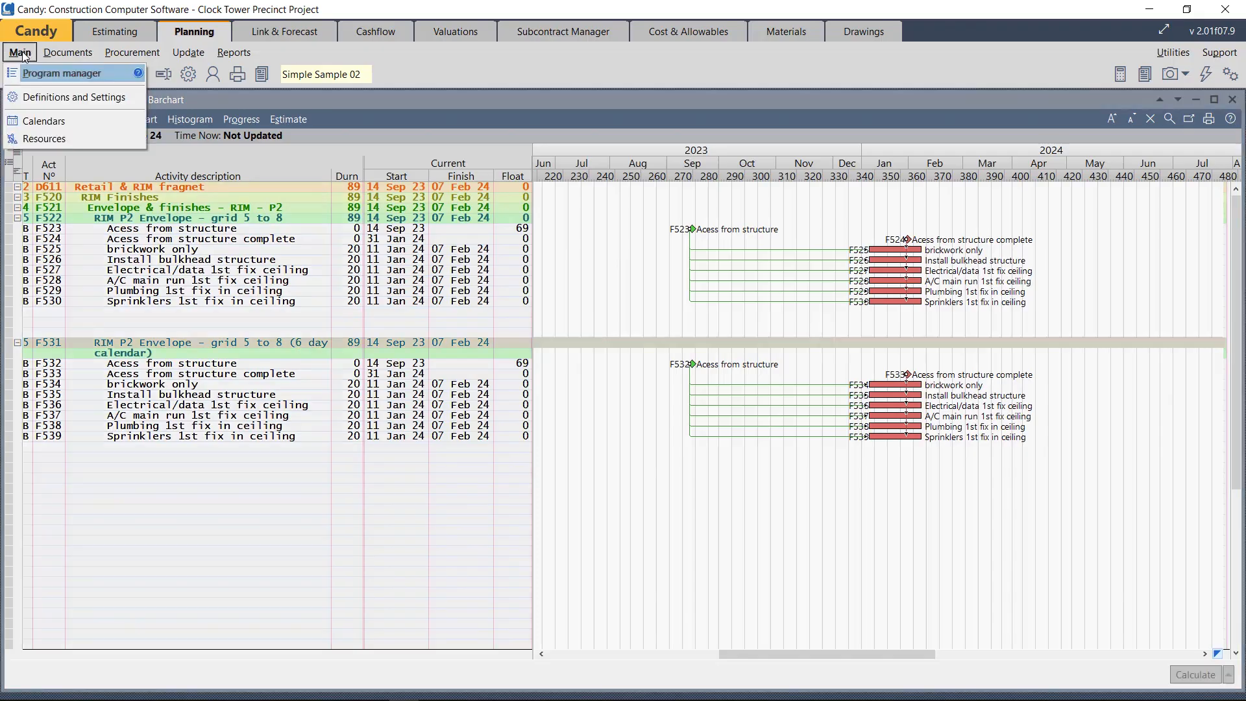
pyautogui.click(39, 121)
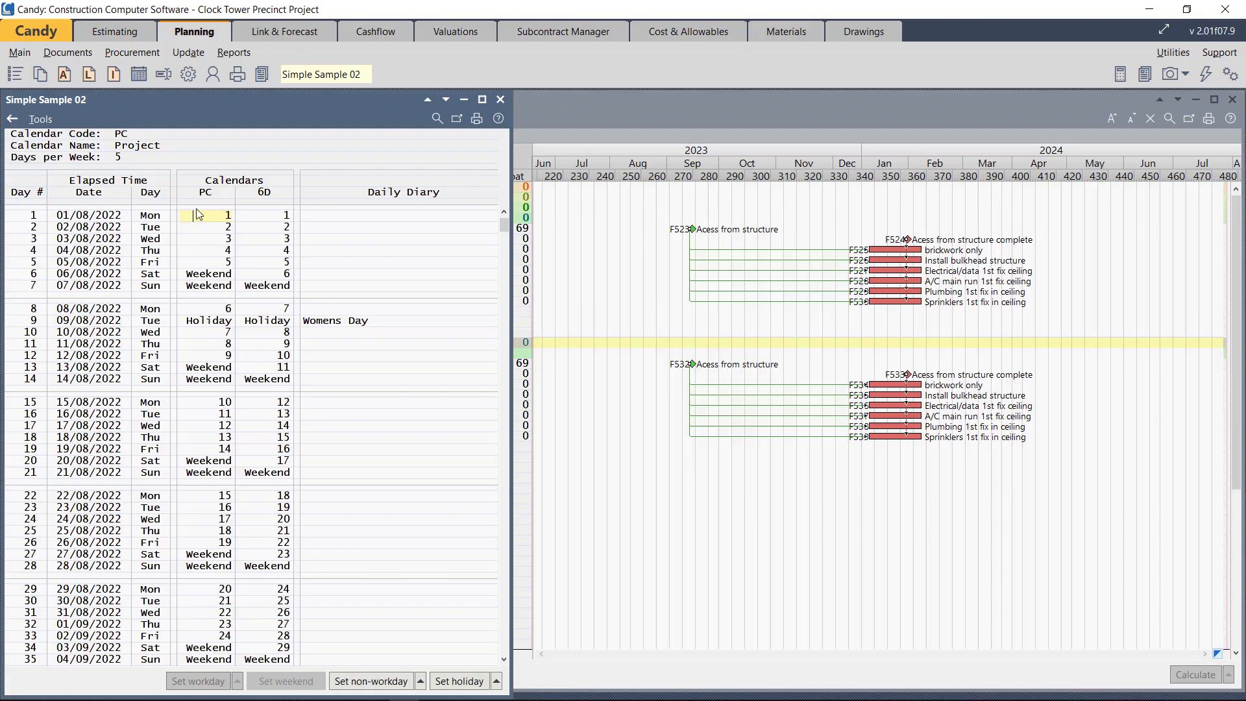
pyautogui.click(54, 126)
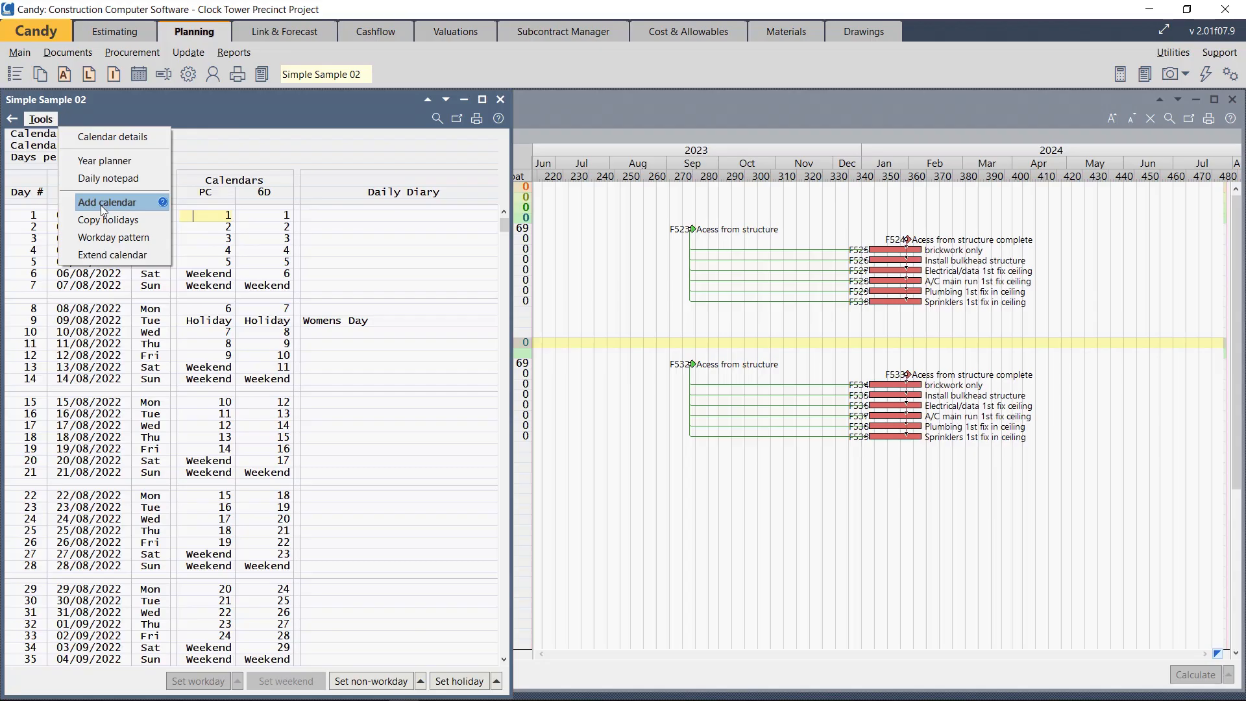
pyautogui.click(264, 217)
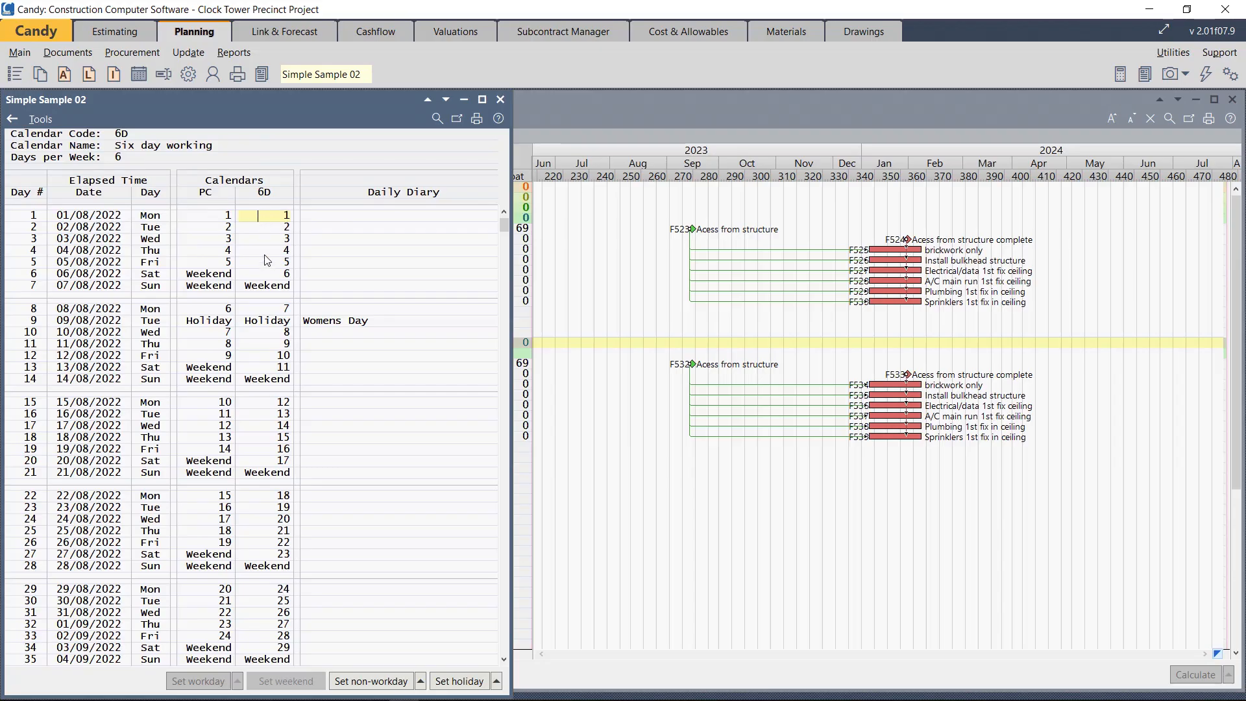
pyautogui.click(260, 274)
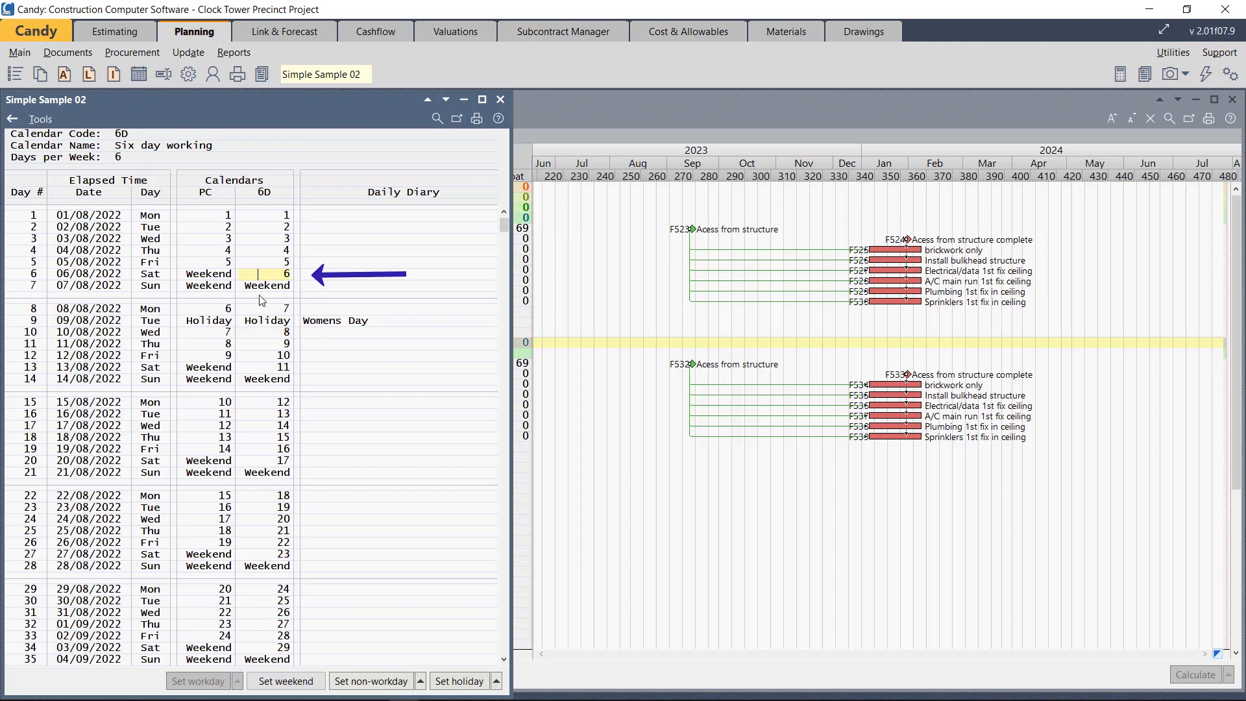
pyautogui.click(219, 318)
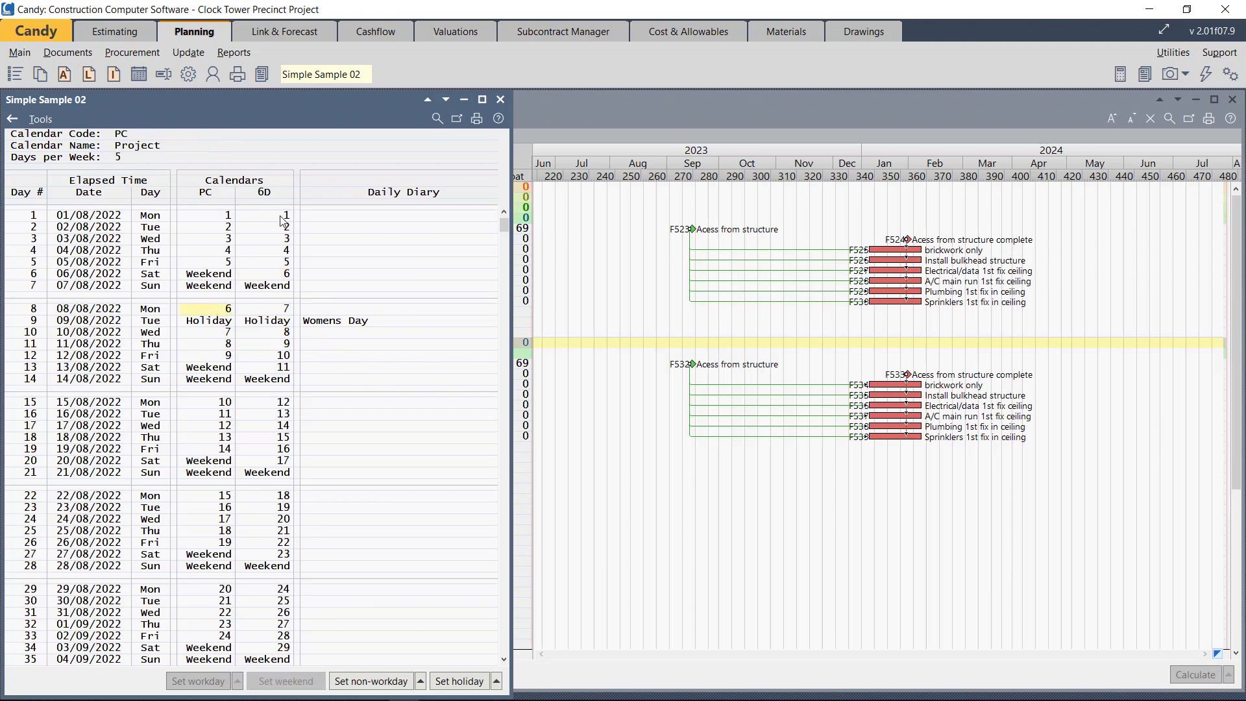
pyautogui.click(259, 221)
pyautogui.click(203, 219)
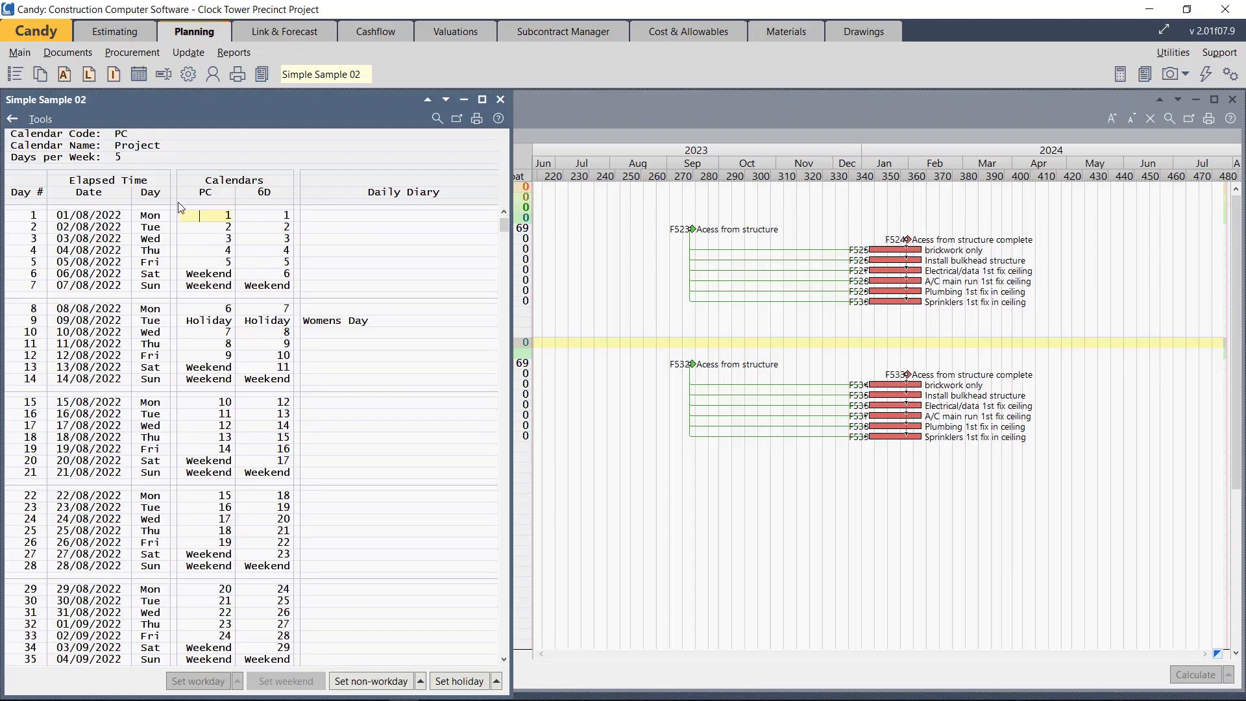
pyautogui.click(261, 215)
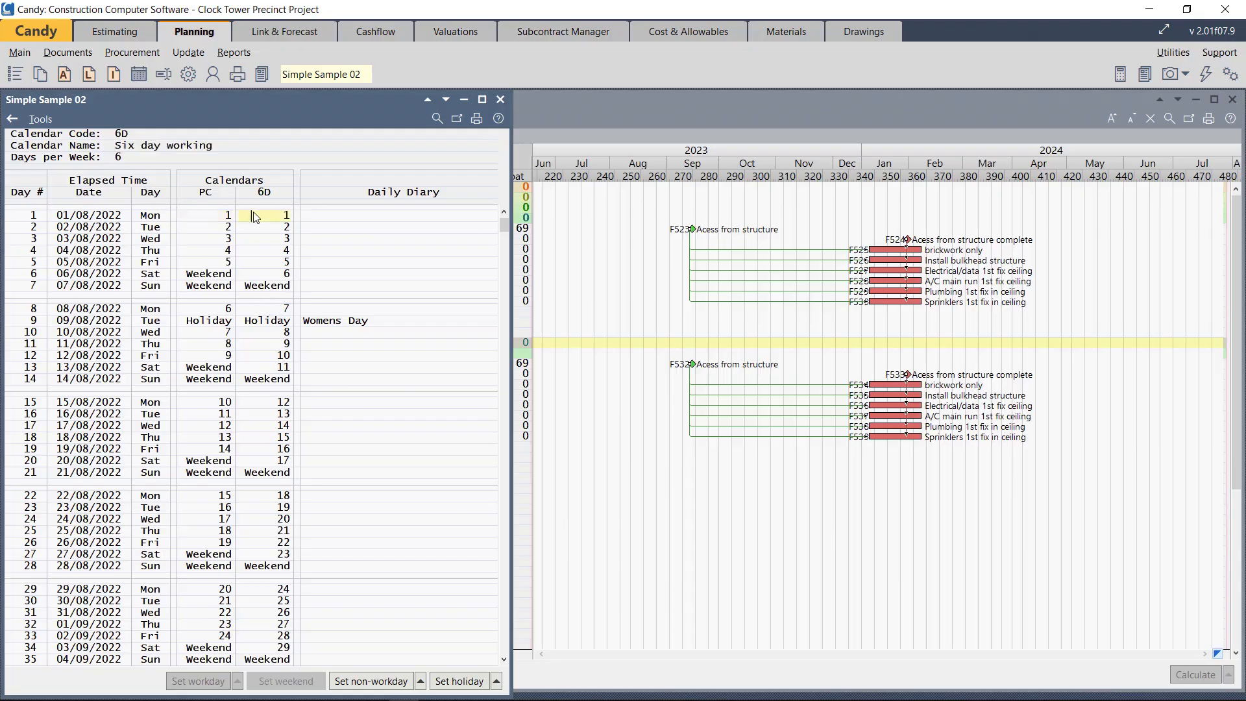
# View the year planner for the PC - Project and 6D - Six day working calendars, and close the planner and calendar windows.
pyautogui.click(46, 120)
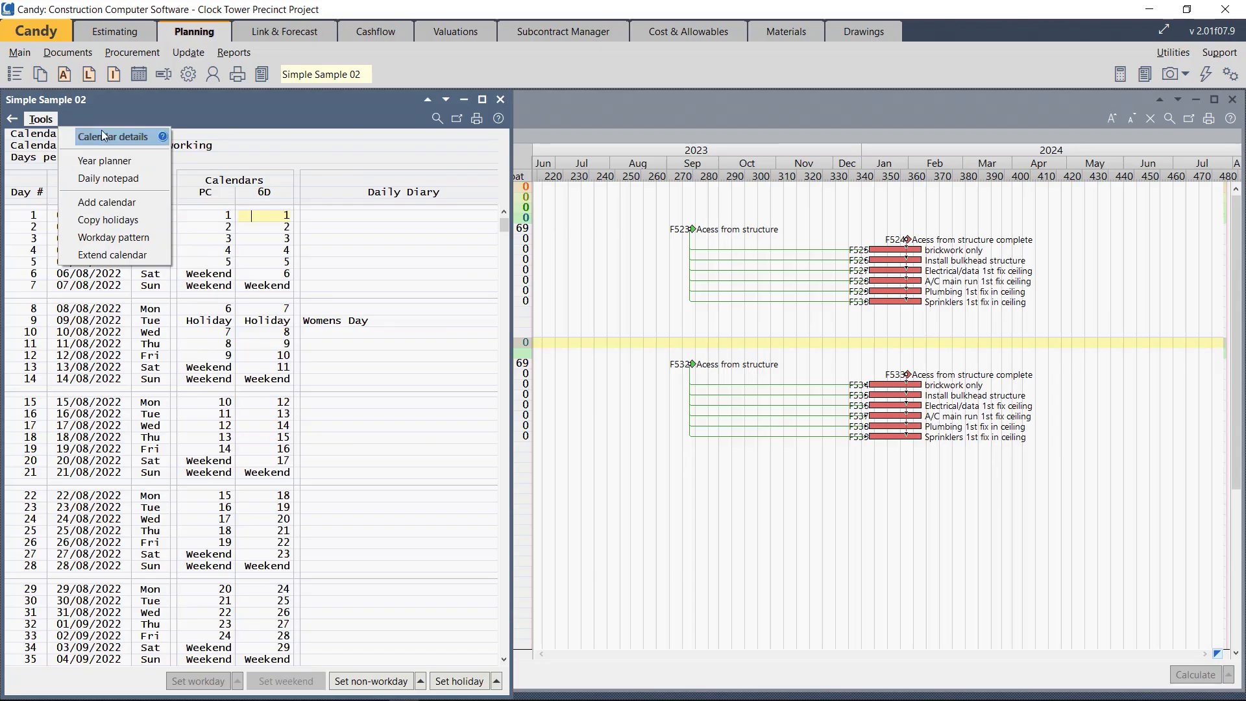
pyautogui.click(113, 160)
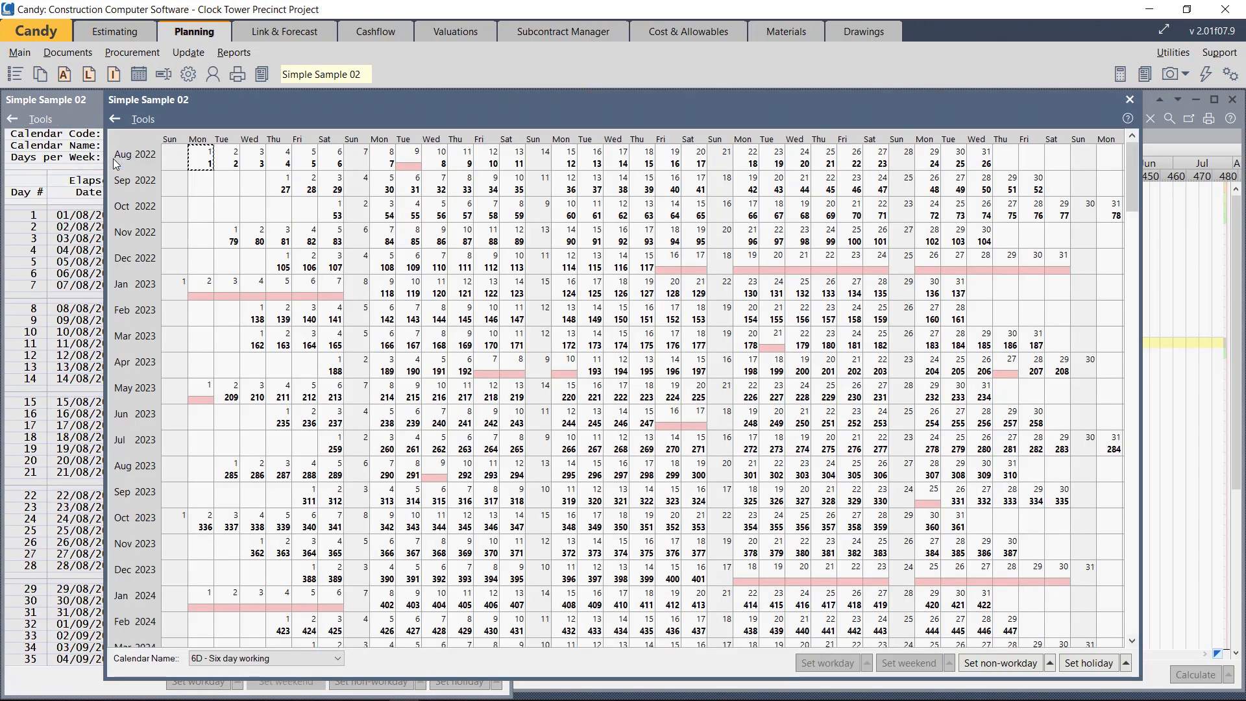
pyautogui.click(339, 659)
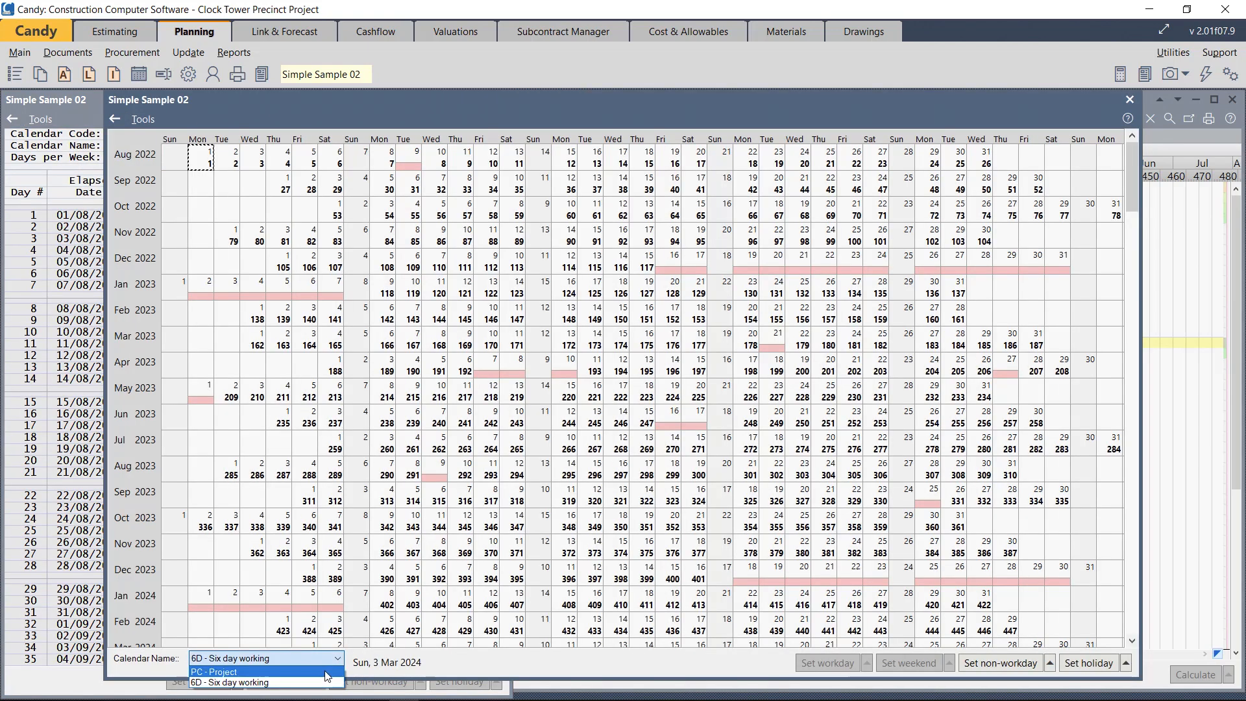
pyautogui.click(328, 673)
pyautogui.click(337, 658)
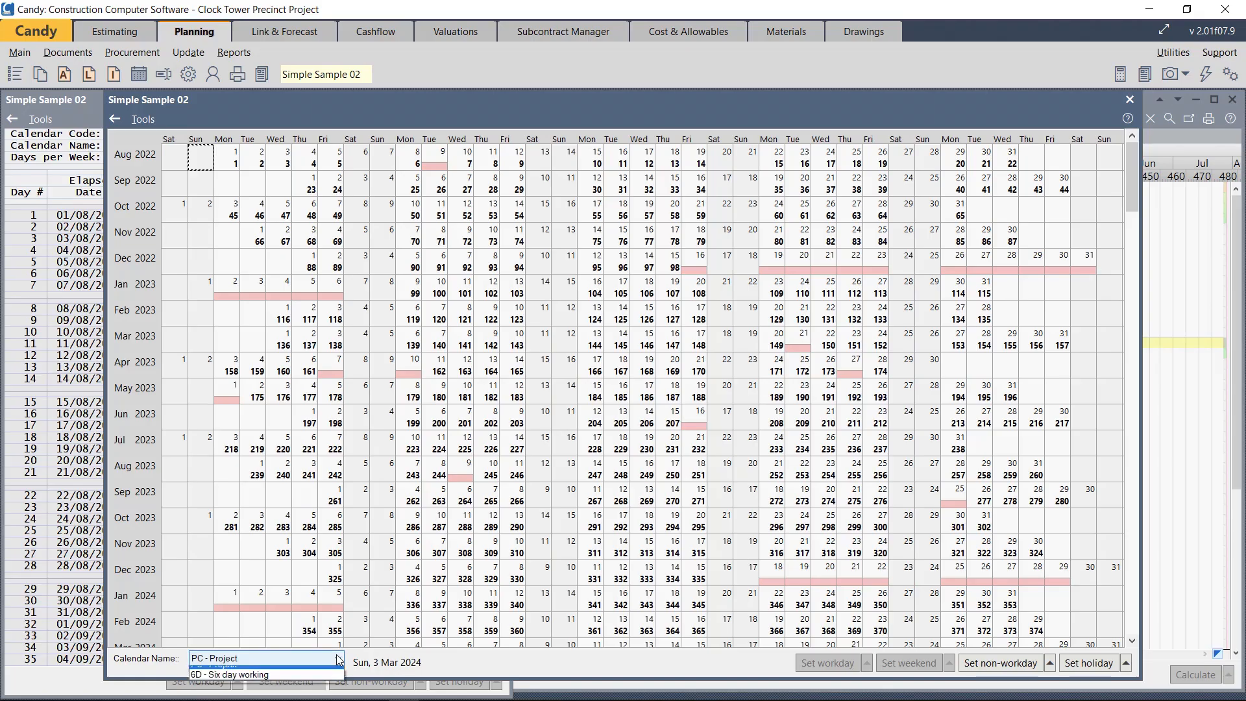
pyautogui.click(325, 683)
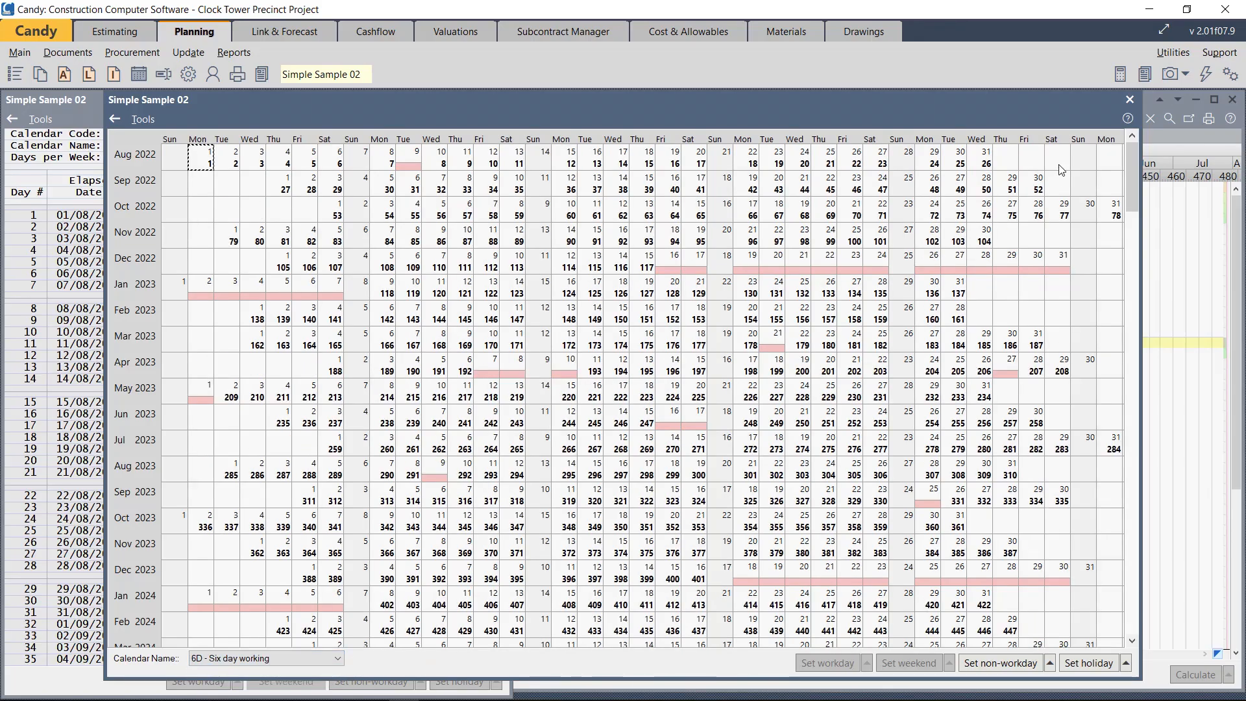
pyautogui.click(1130, 99)
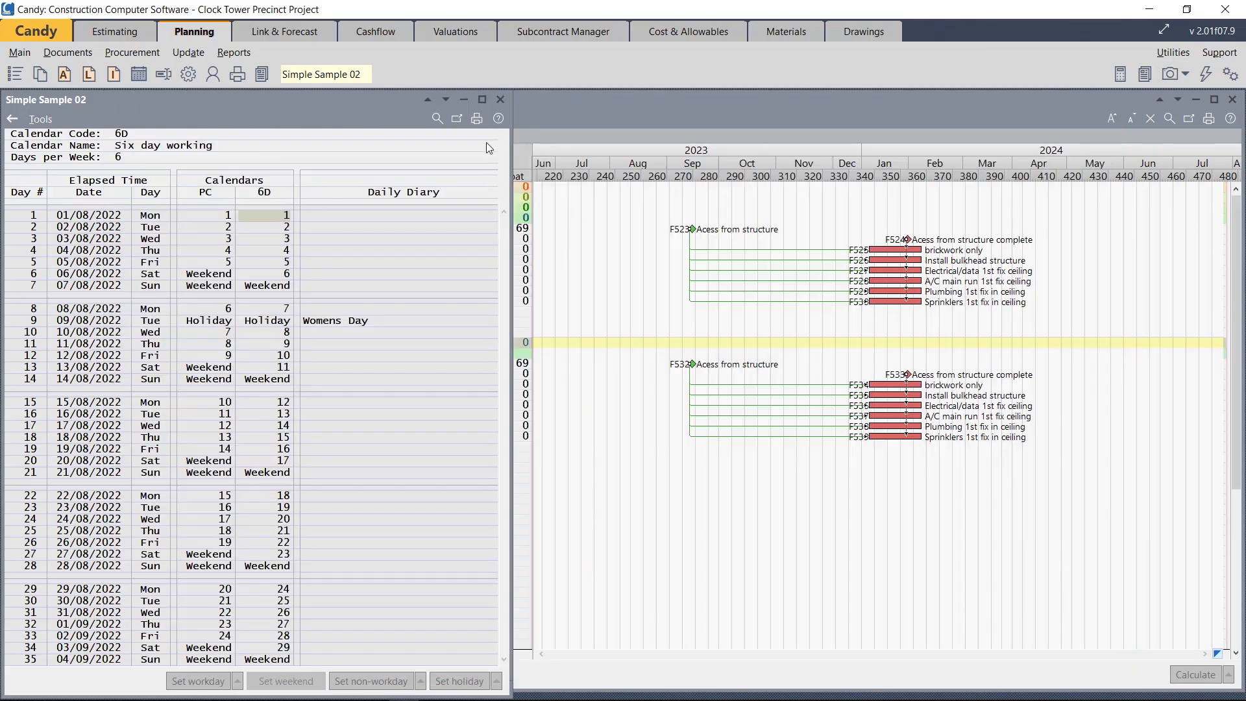
pyautogui.click(496, 100)
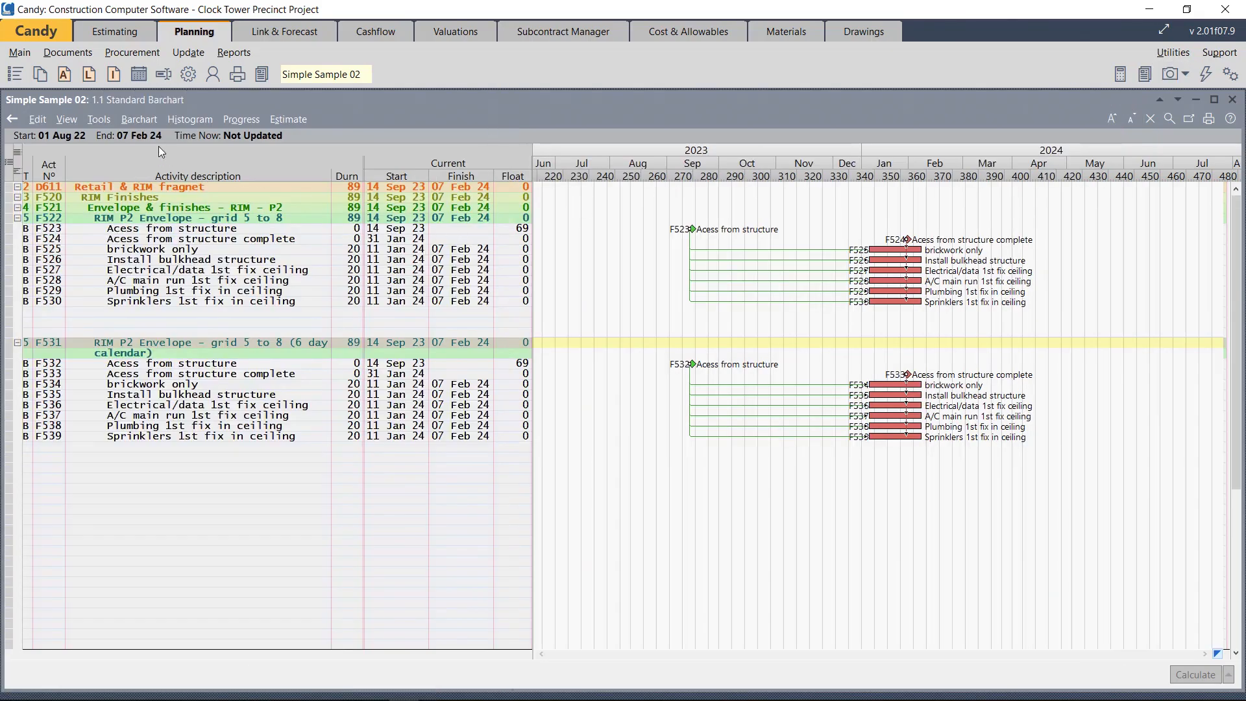
# Open the 1.1 Standard Barchart with Cal code document, confirming a column layout that includes Calendar code and Calendar name.
pyautogui.click(38, 77)
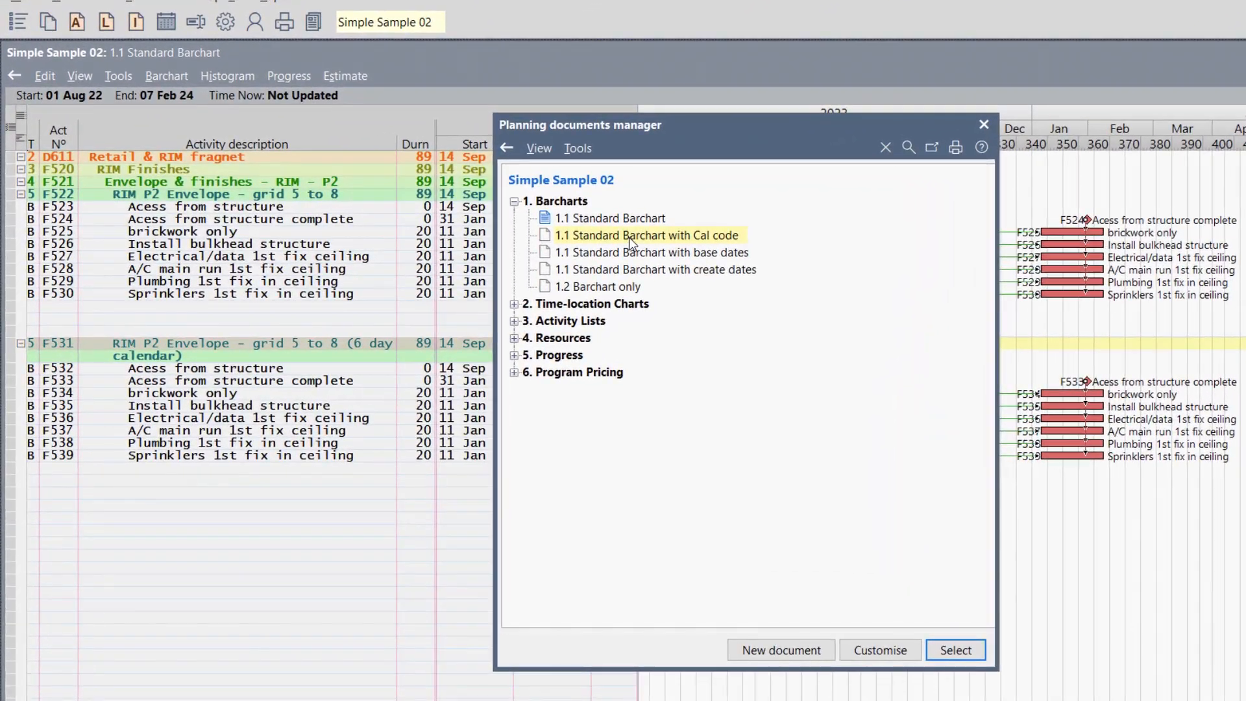
pyautogui.click(880, 650)
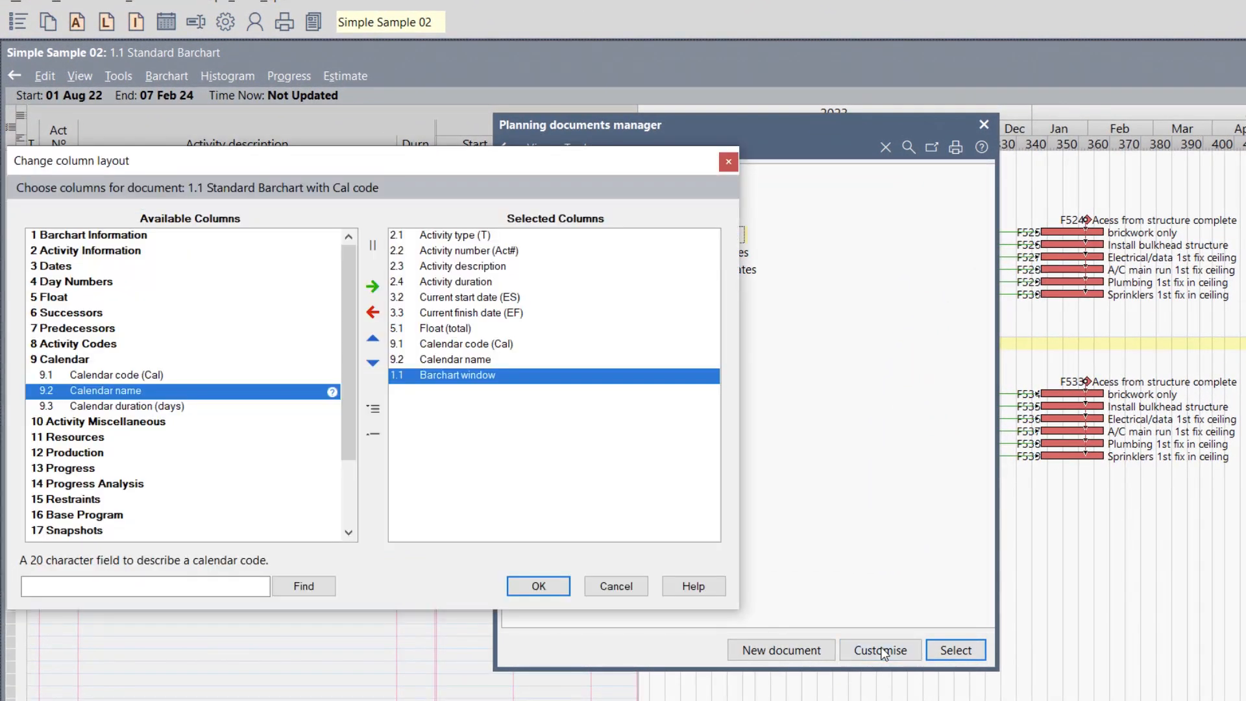
pyautogui.click(132, 375)
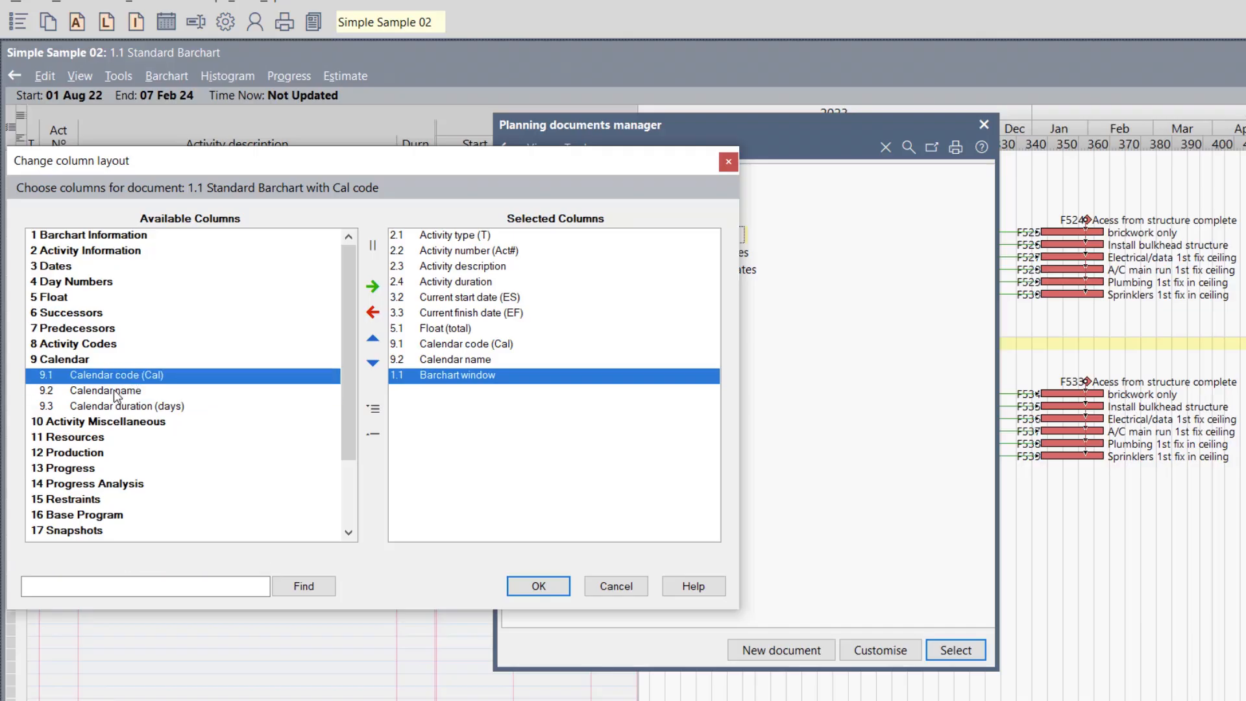
pyautogui.click(116, 391)
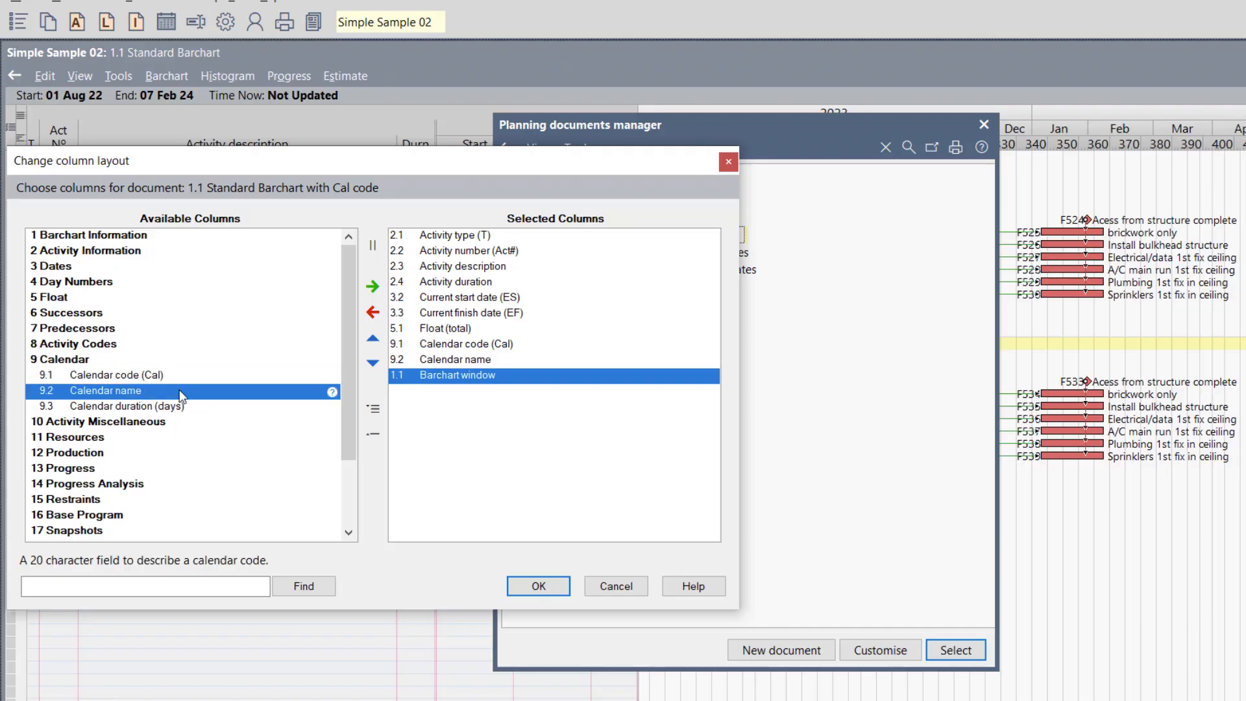
pyautogui.click(539, 586)
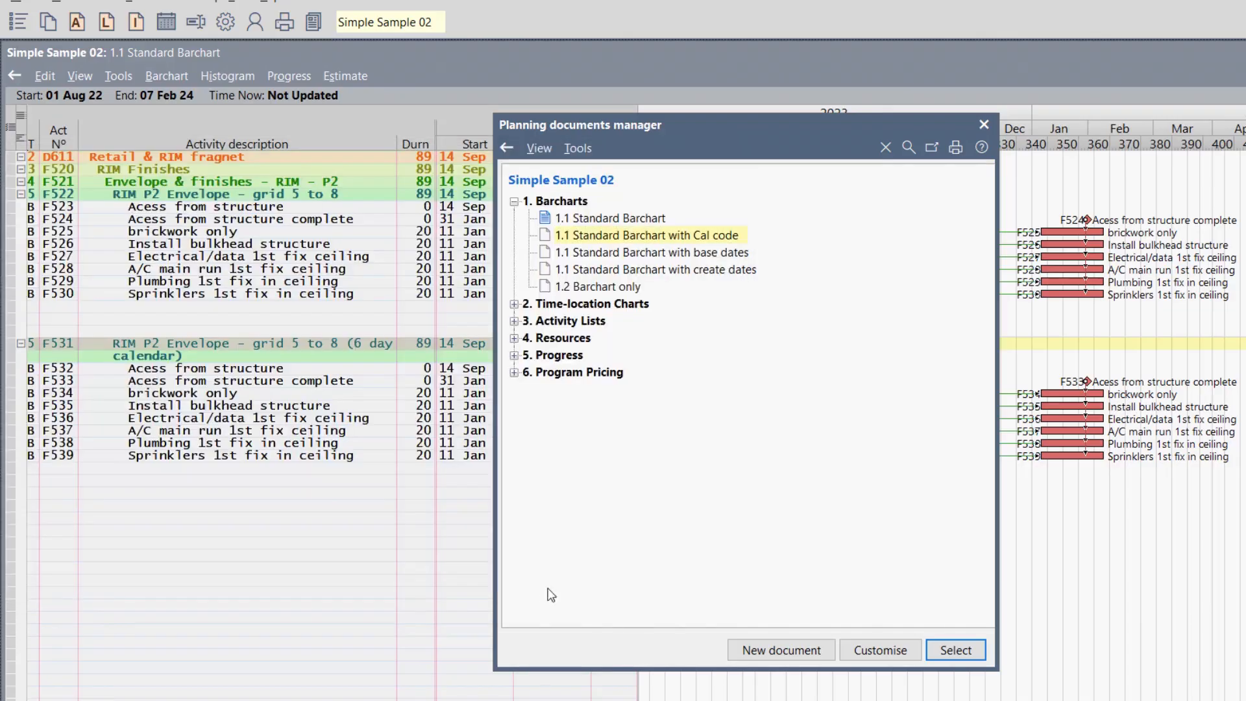
pyautogui.click(945, 650)
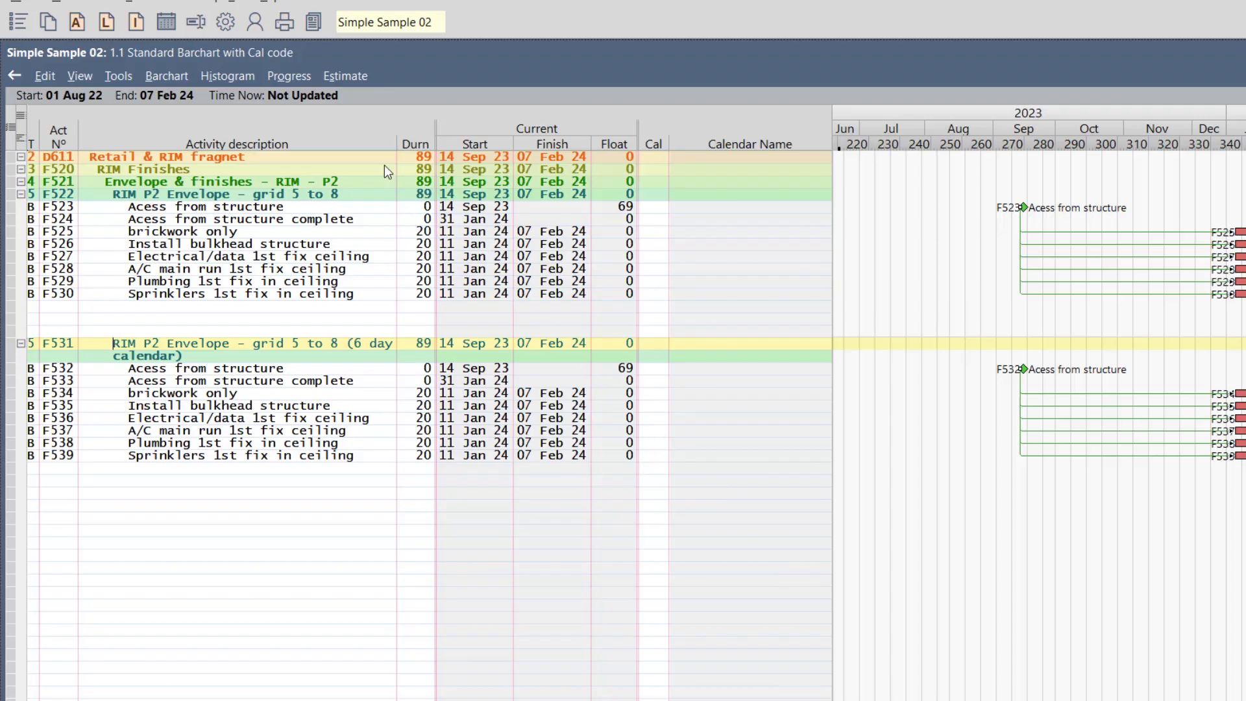
# Preview the Long Lead explained report, review the long lead bars across the timeline, and return to the barchart.
pyautogui.click(290, 30)
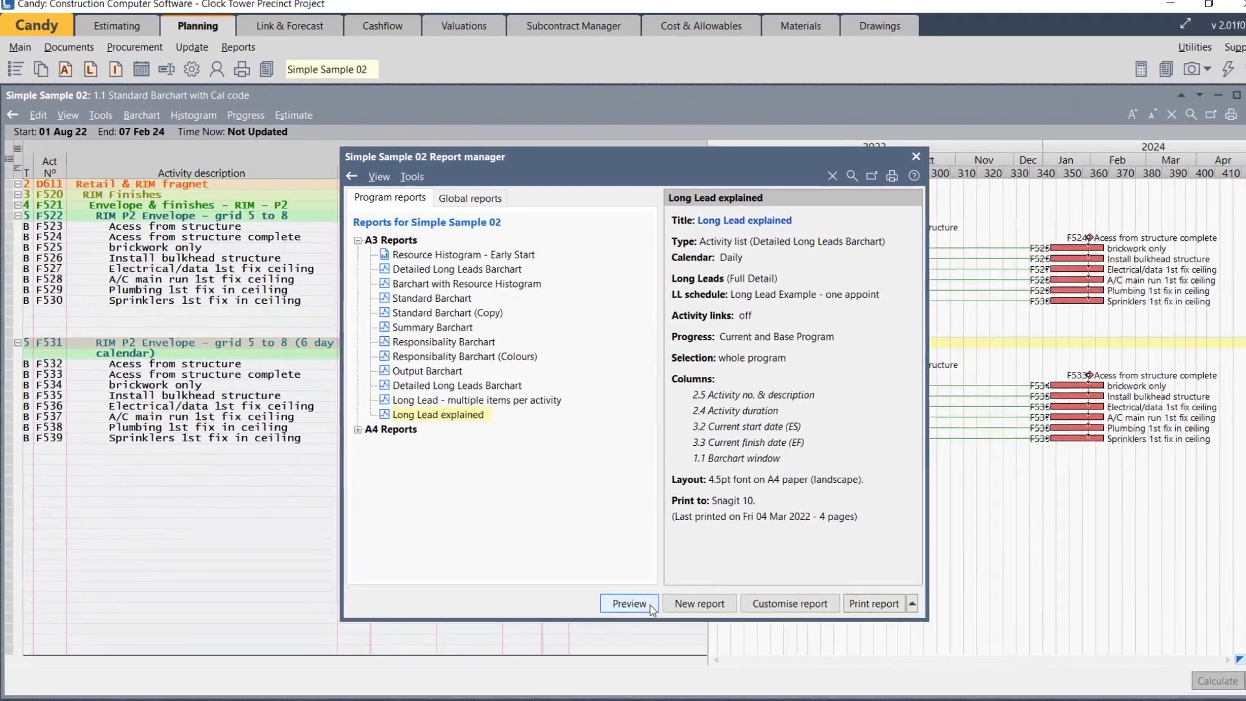
pyautogui.click(688, 622)
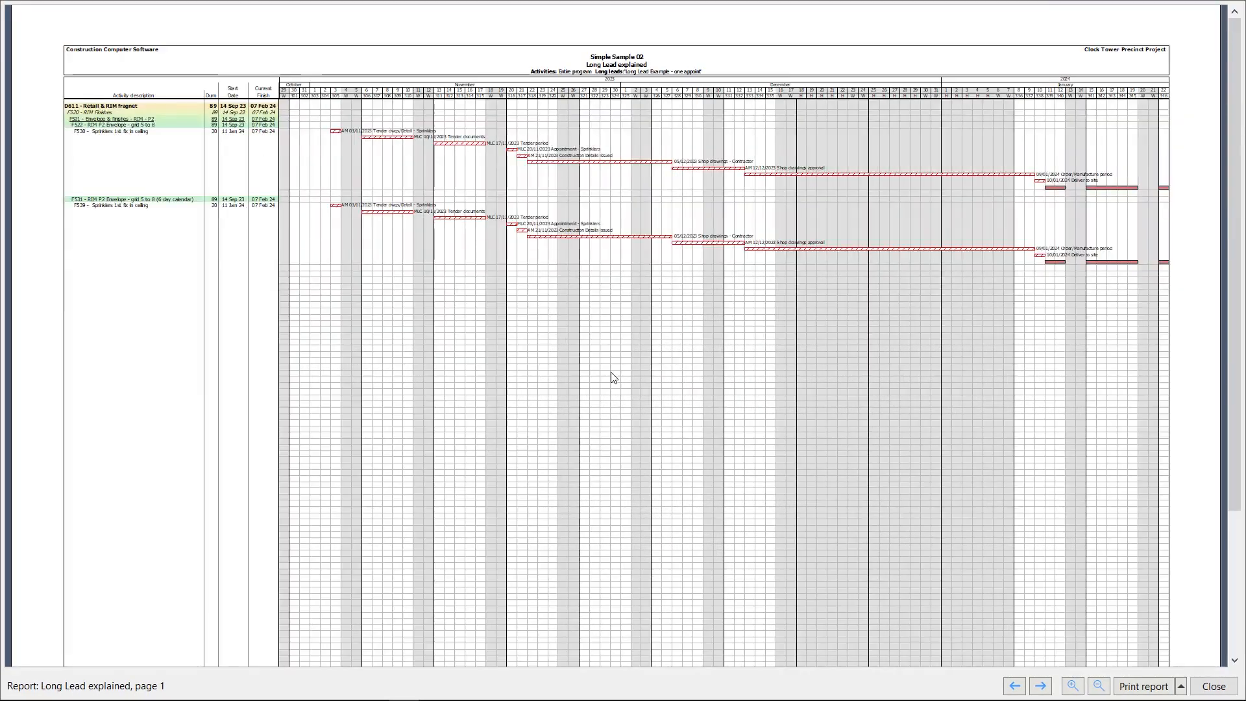
pyautogui.click(610, 372)
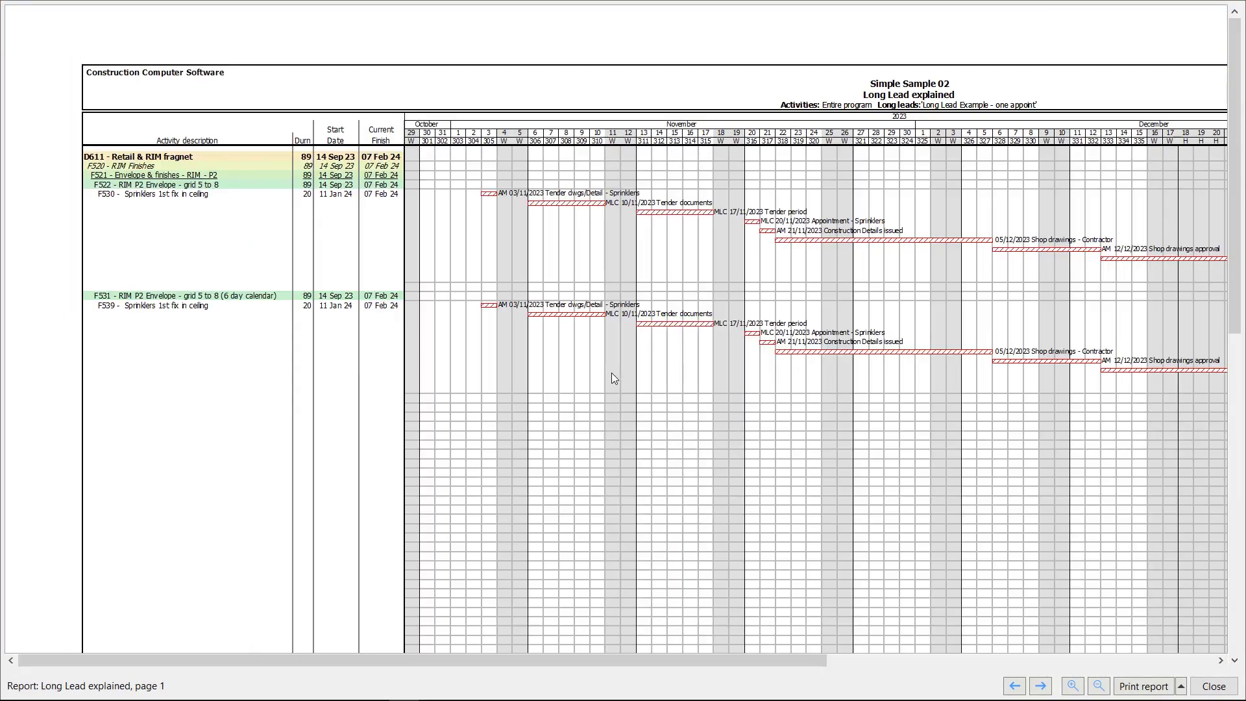
pyautogui.moveTo(580, 660); pyautogui.dragTo(933, 663)
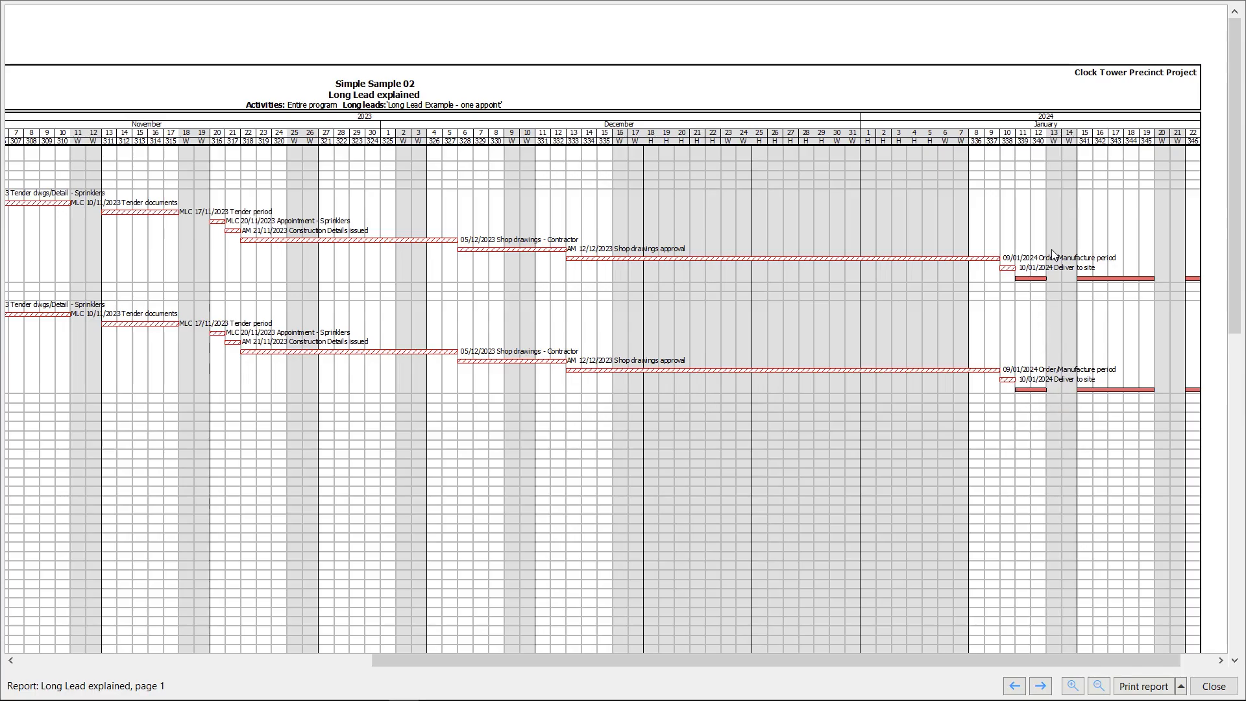
pyautogui.click(1211, 686)
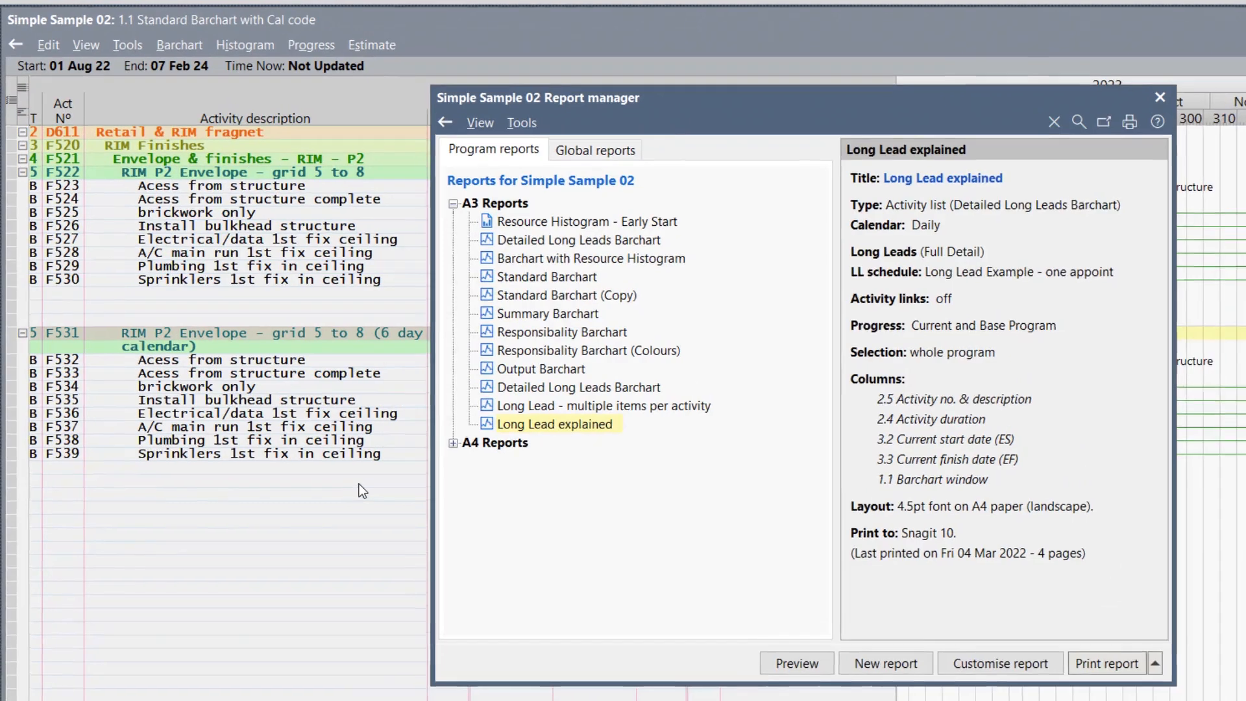
pyautogui.click(360, 484)
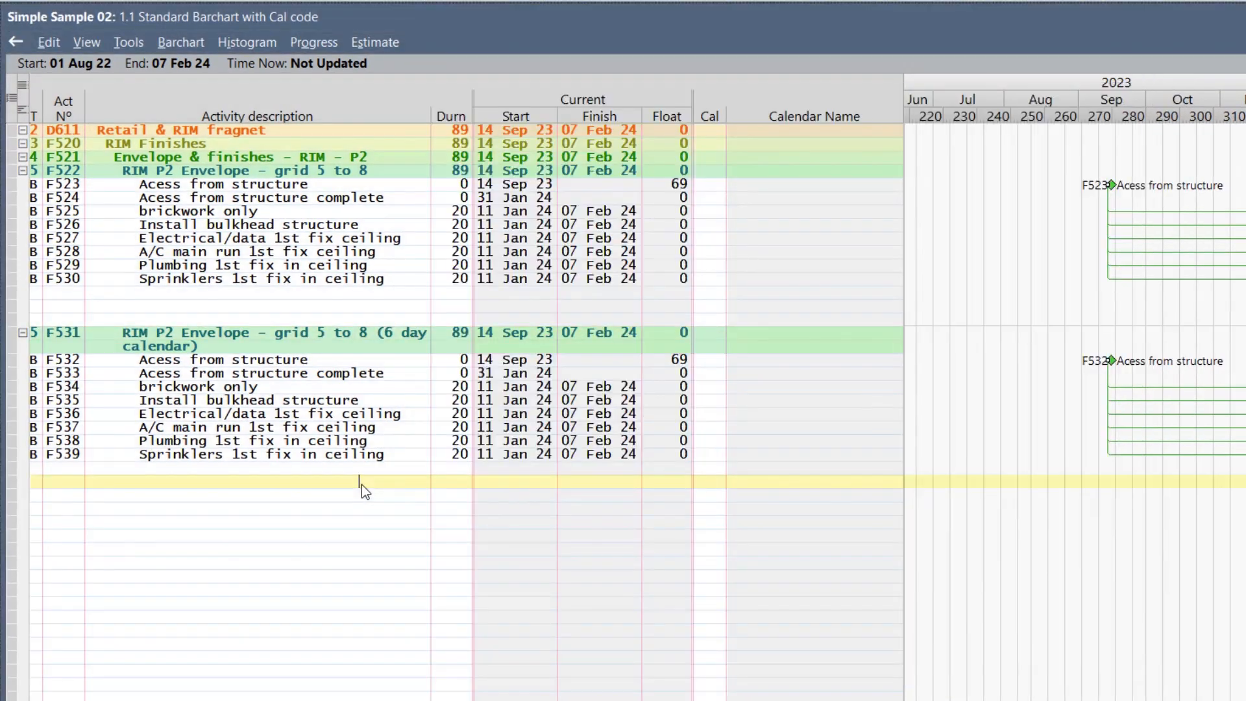
# Assign the 6D - Six day working calendar to activities F532 to F539 in the 6 day calendar section.
pyautogui.click(692, 359)
pyautogui.click(703, 363)
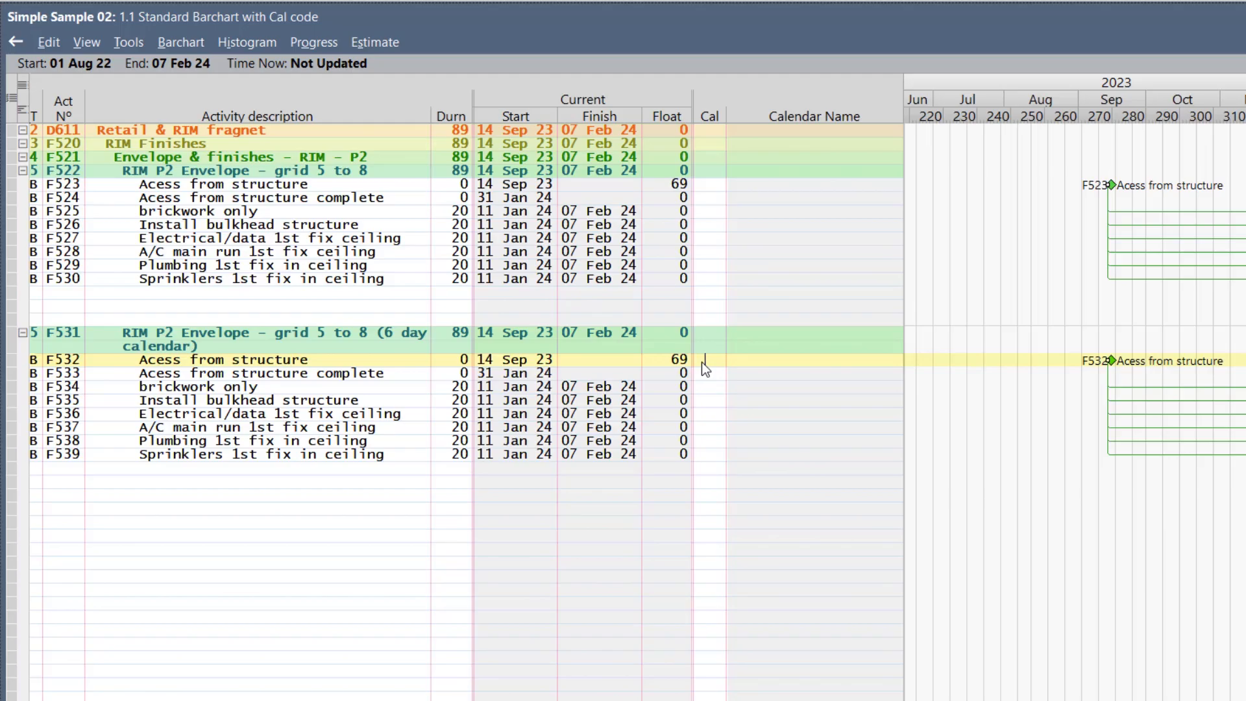
pyautogui.keyDown('shift'); pyautogui.click(703, 362); pyautogui.keyUp('shift')
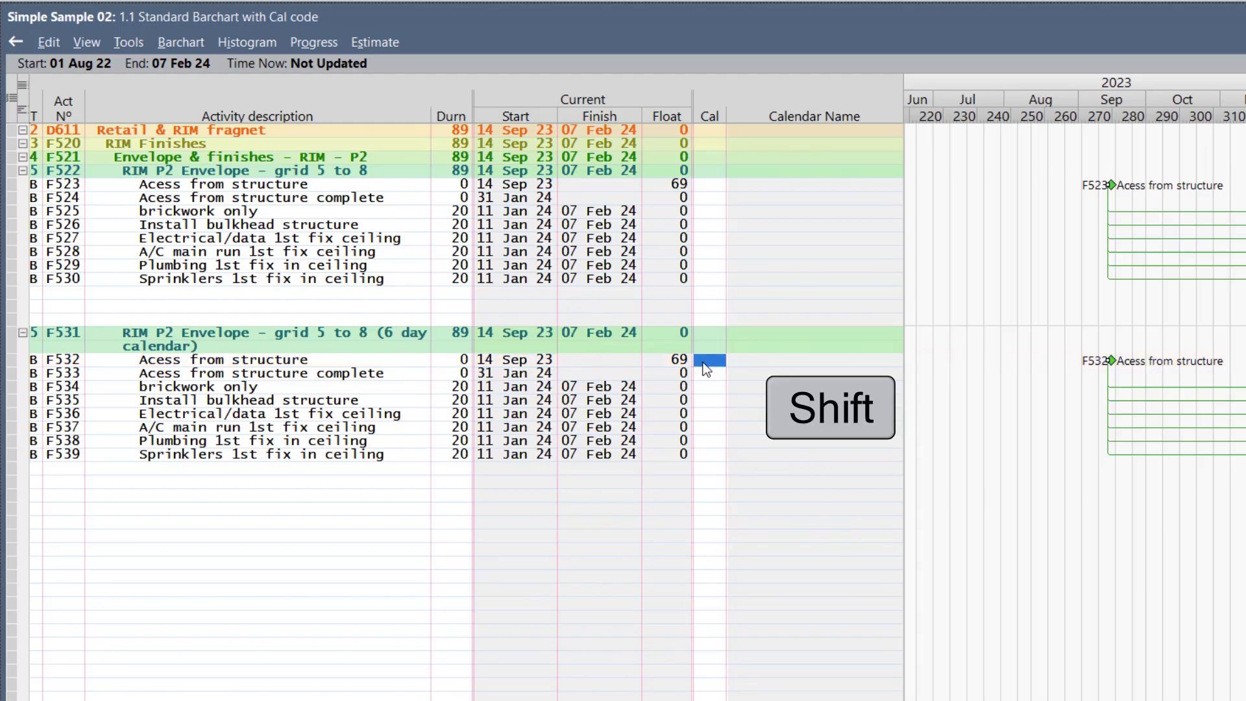
pyautogui.keyDown('shift'); pyautogui.click(699, 455); pyautogui.keyUp('shift')
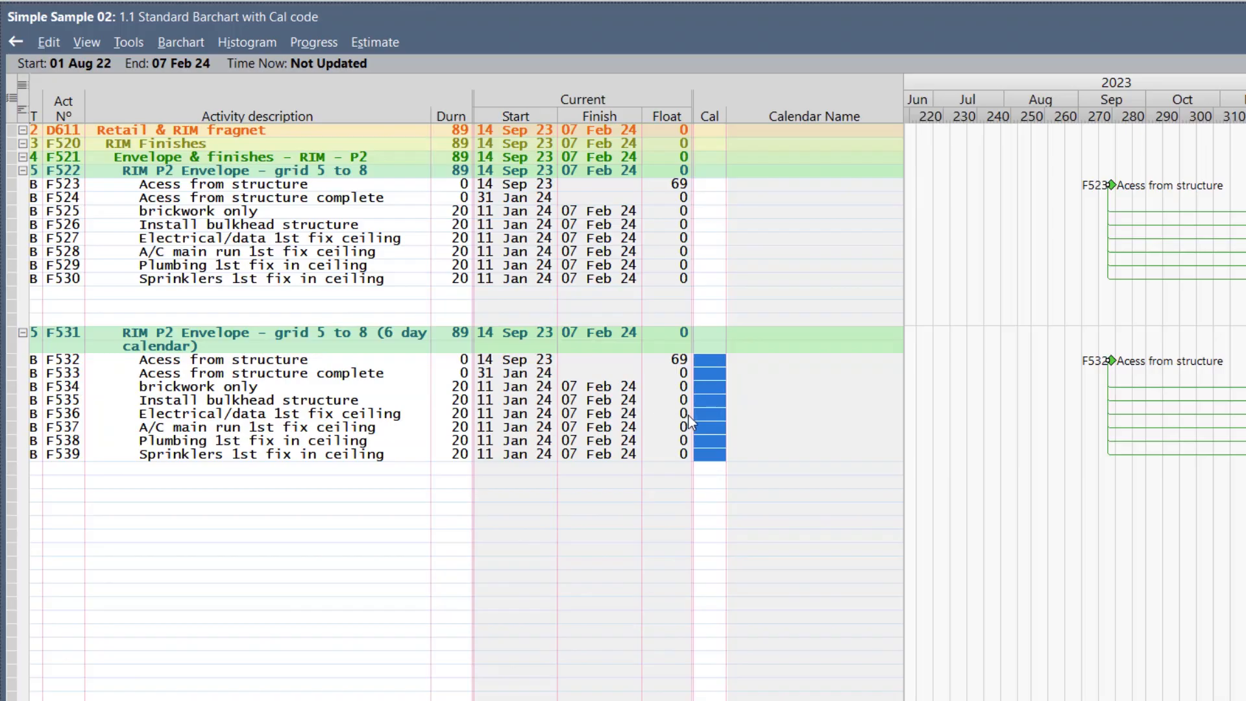
pyautogui.rightClick(708, 384)
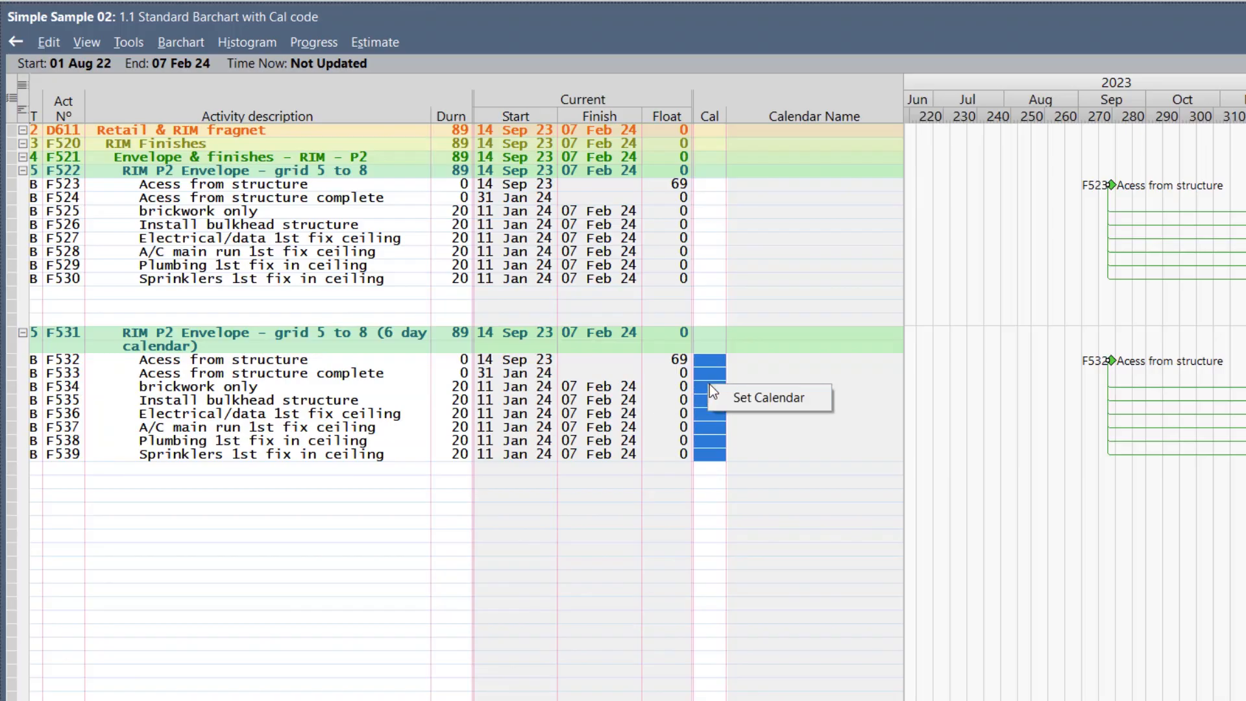
pyautogui.click(724, 391)
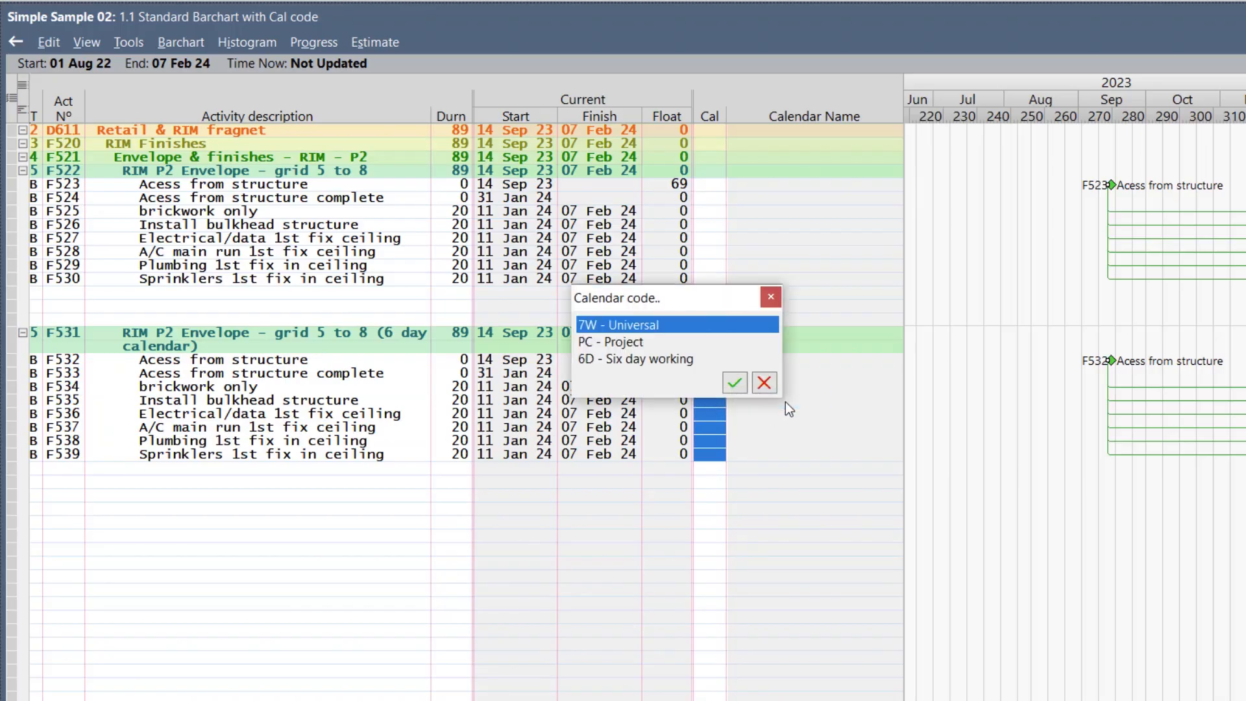
pyautogui.click(641, 360)
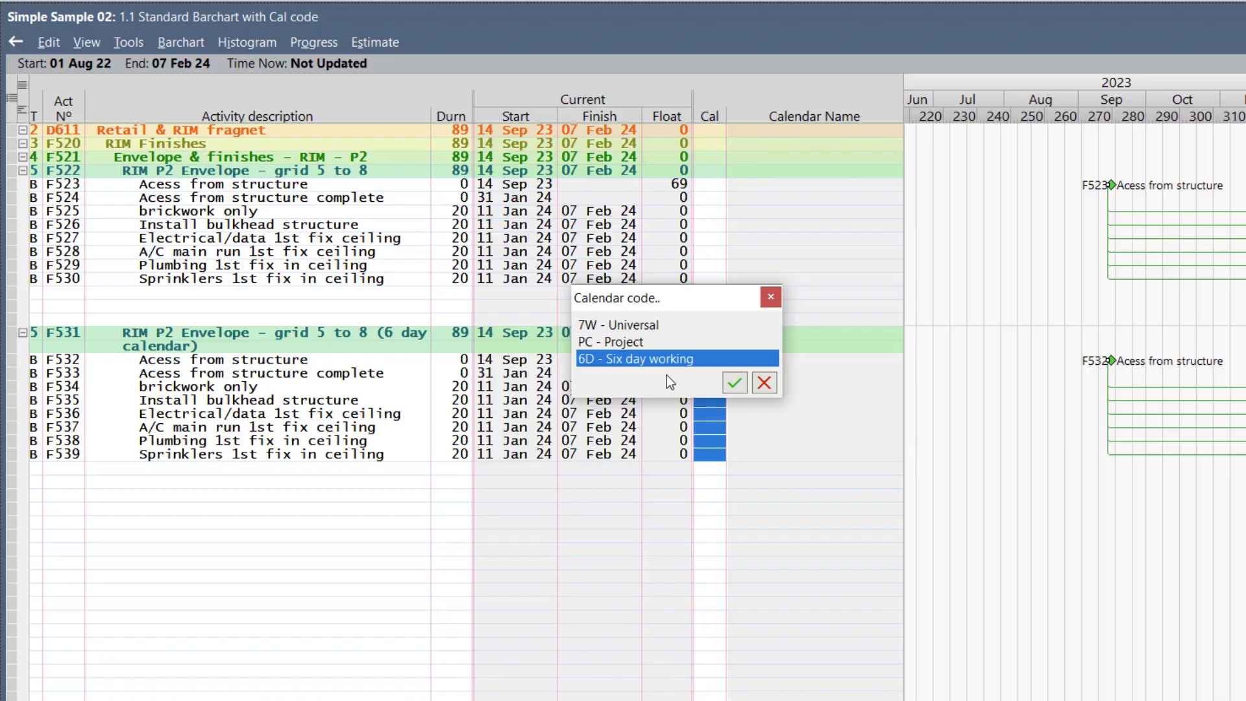
pyautogui.click(730, 385)
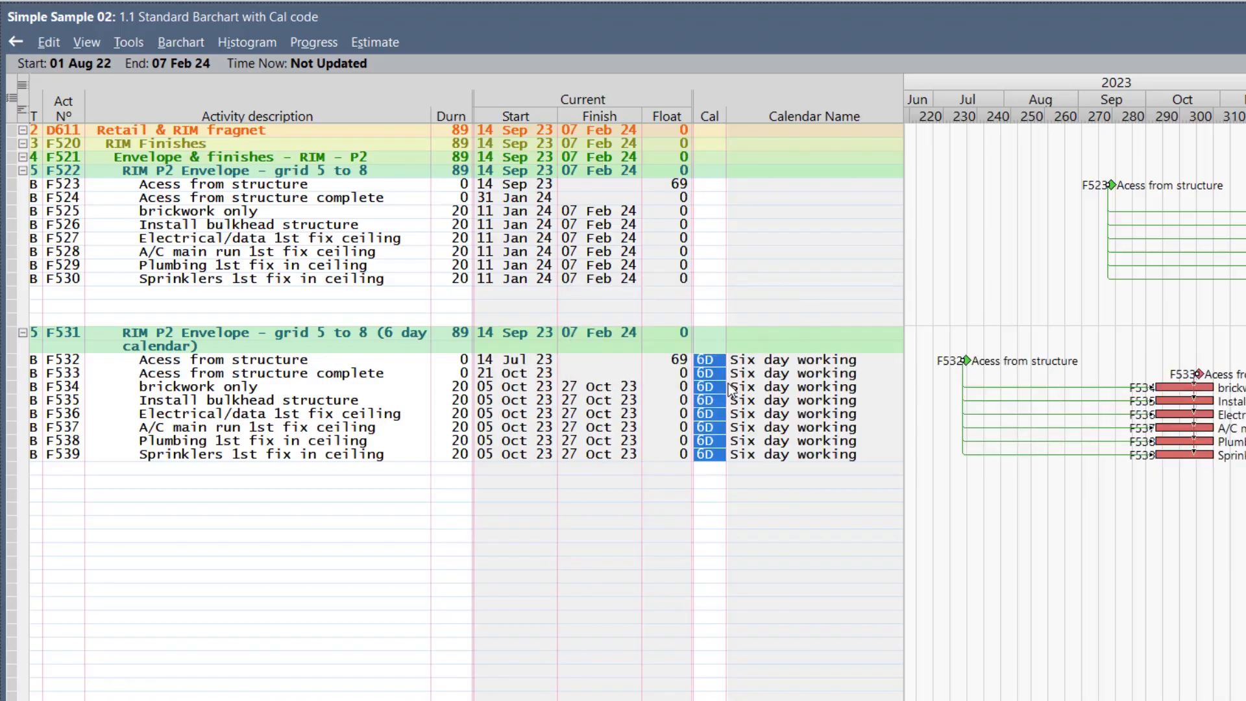
# Compare the calendar codes of the two RIM P2 Envelope sections and recalculate the program.
pyautogui.click(700, 361)
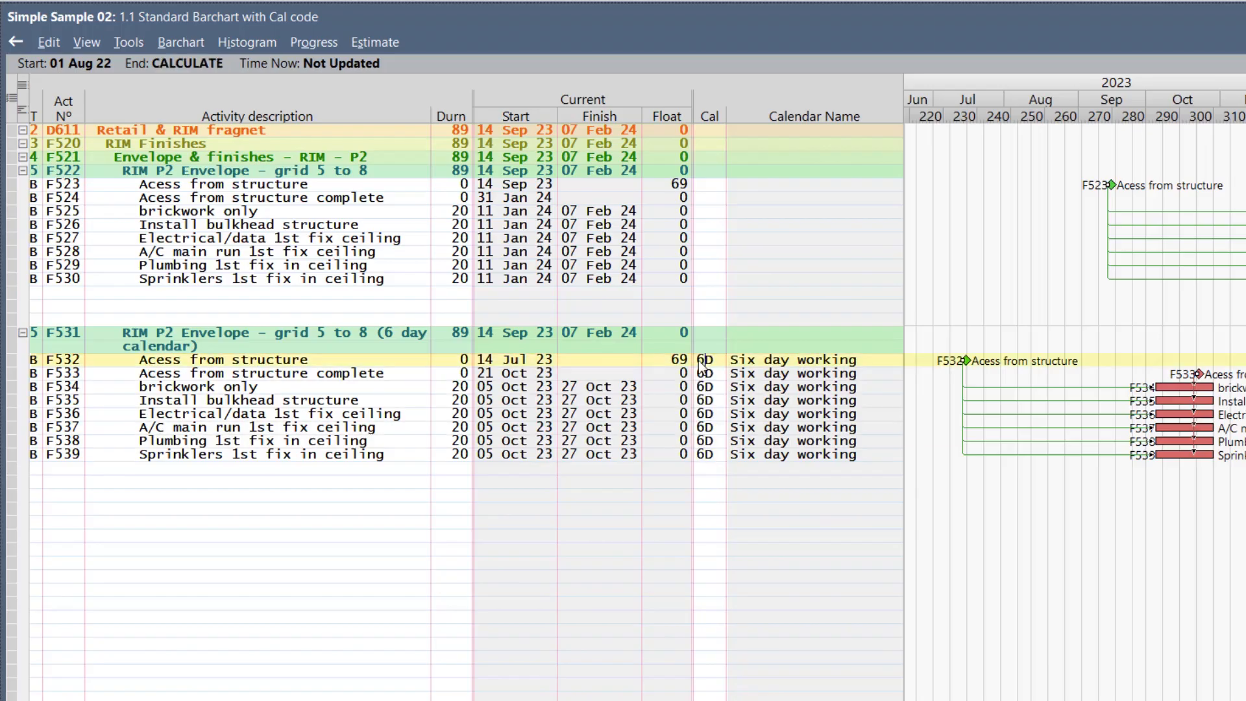
pyautogui.click(701, 188)
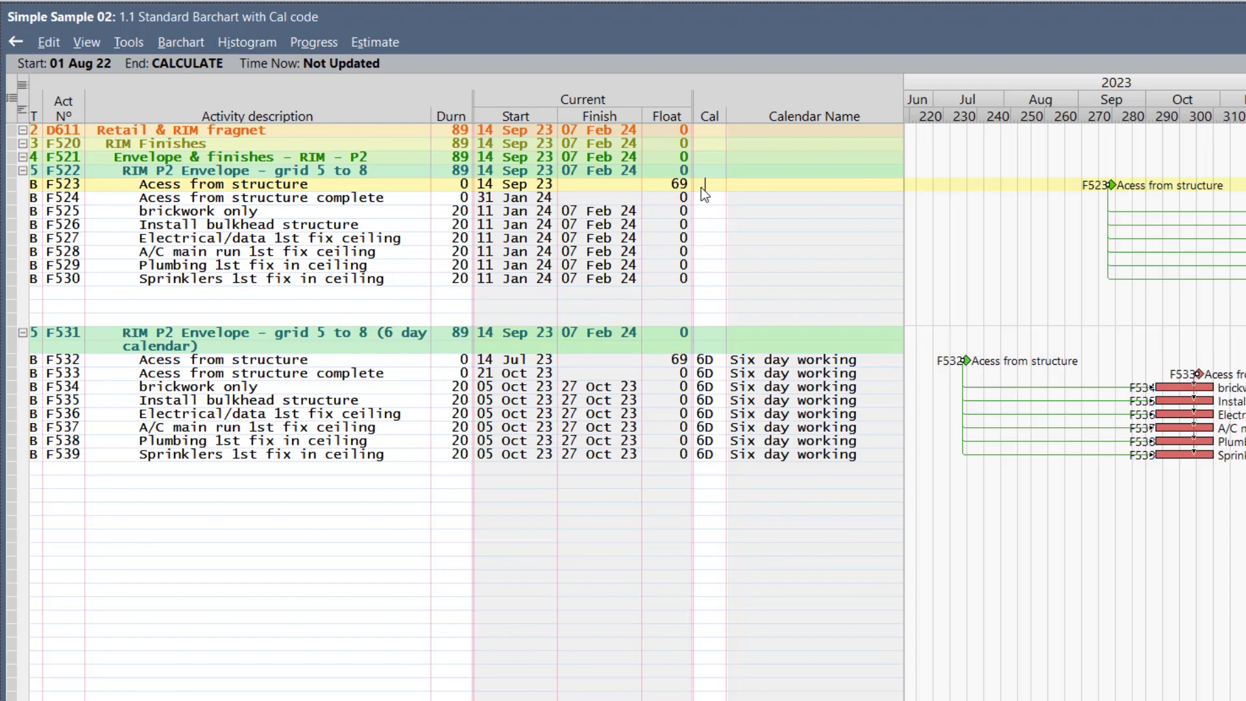
pyautogui.click(720, 361)
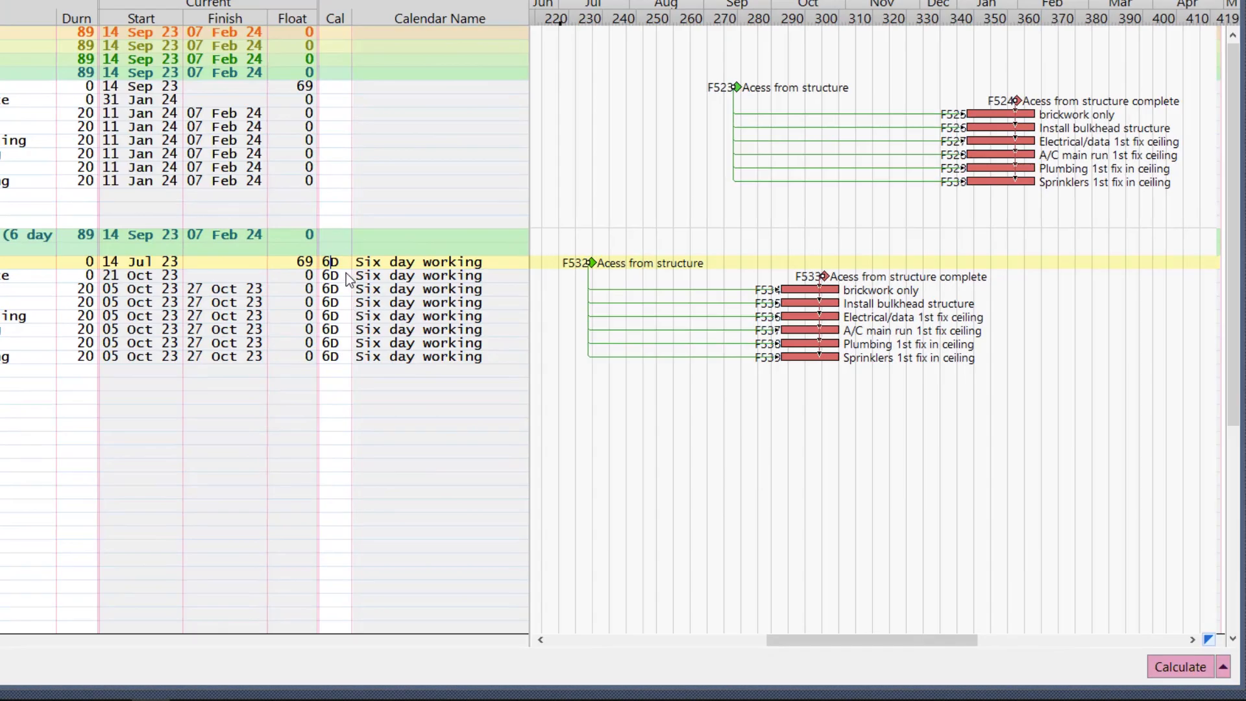
pyautogui.click(1160, 665)
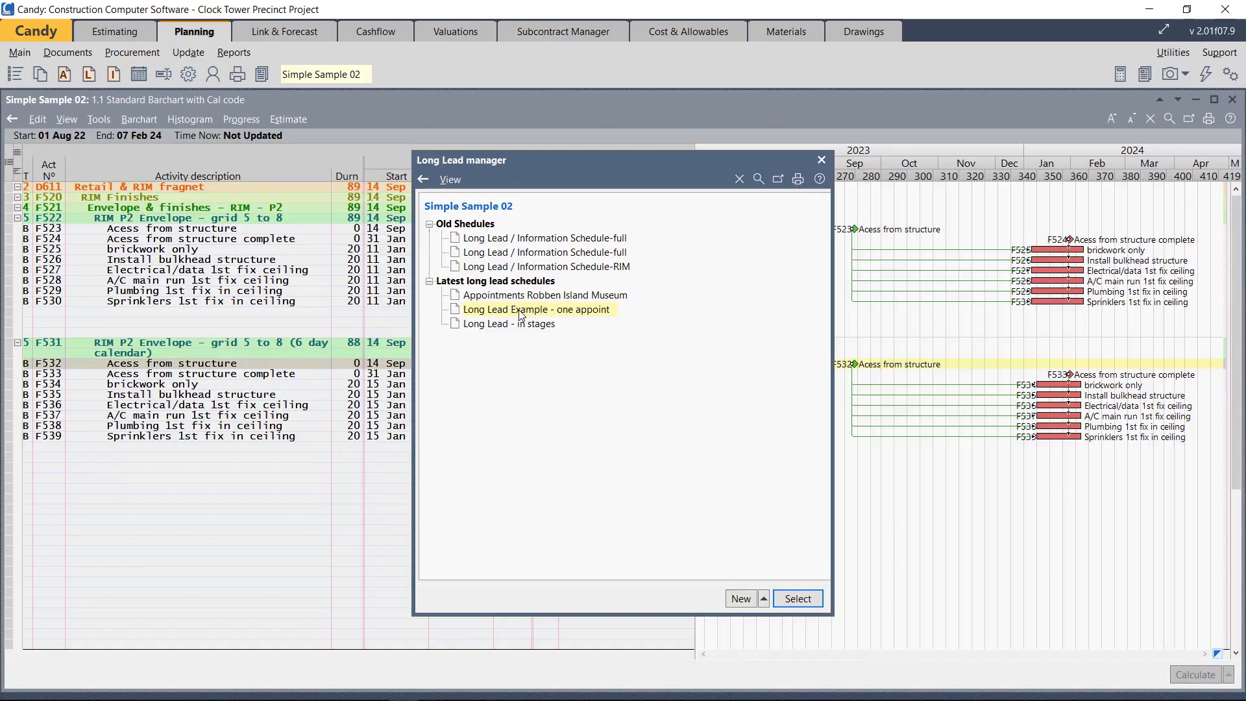
# Open the Long Lead Example - one appoint schedule and recalculate its long lead dates.
pyautogui.click(805, 598)
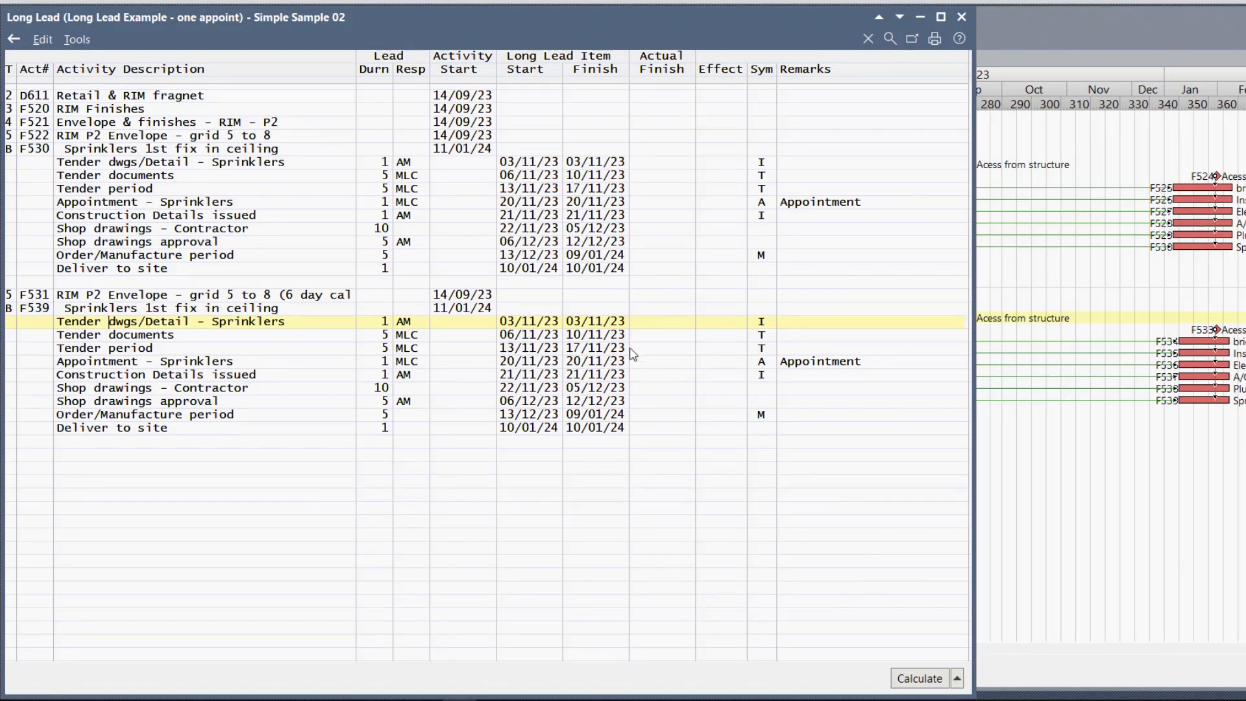
pyautogui.click(916, 673)
pyautogui.click(917, 677)
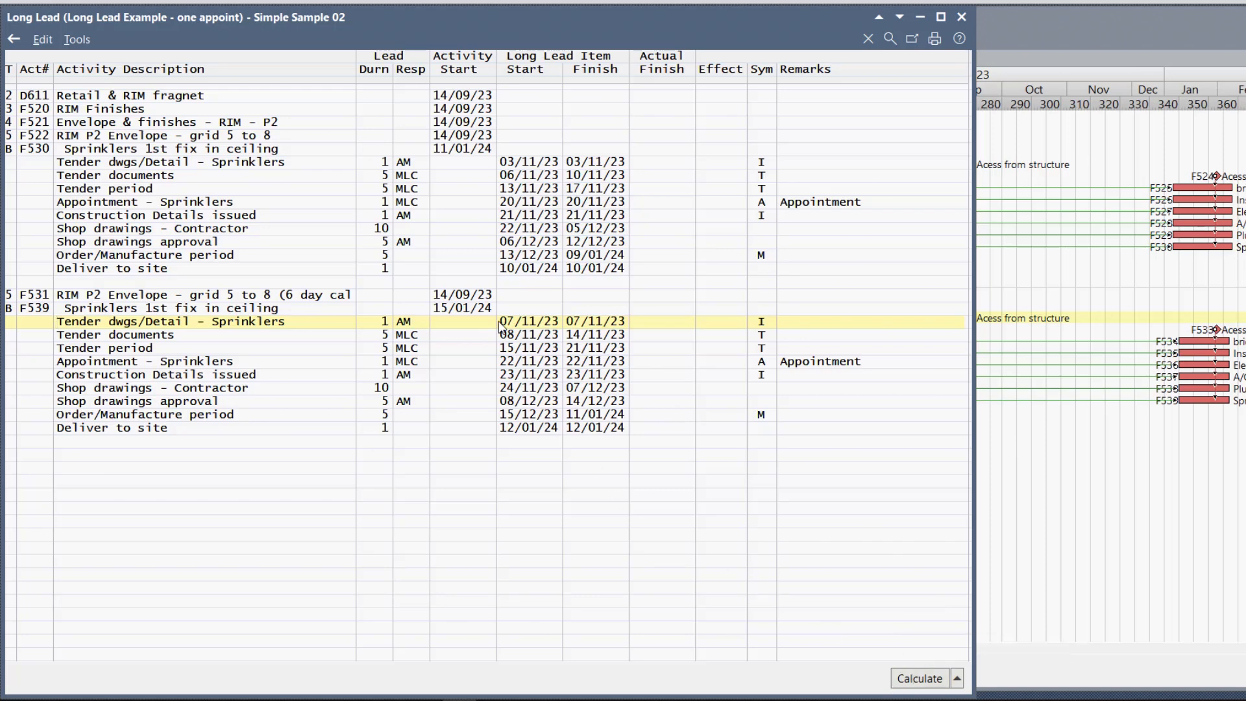
# Check the activity start and tender item dates under F539 Sprinklers 1st fix in ceiling, then close the long lead schedule.
pyautogui.click(463, 310)
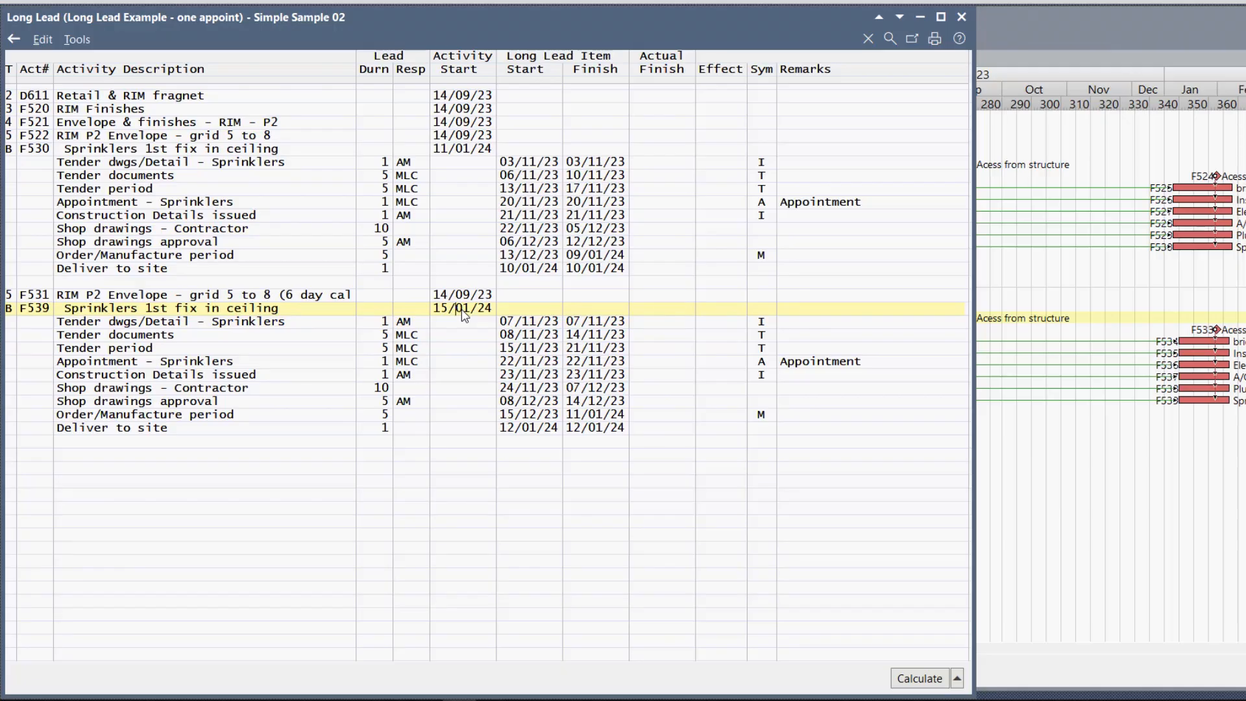
pyautogui.click(516, 323)
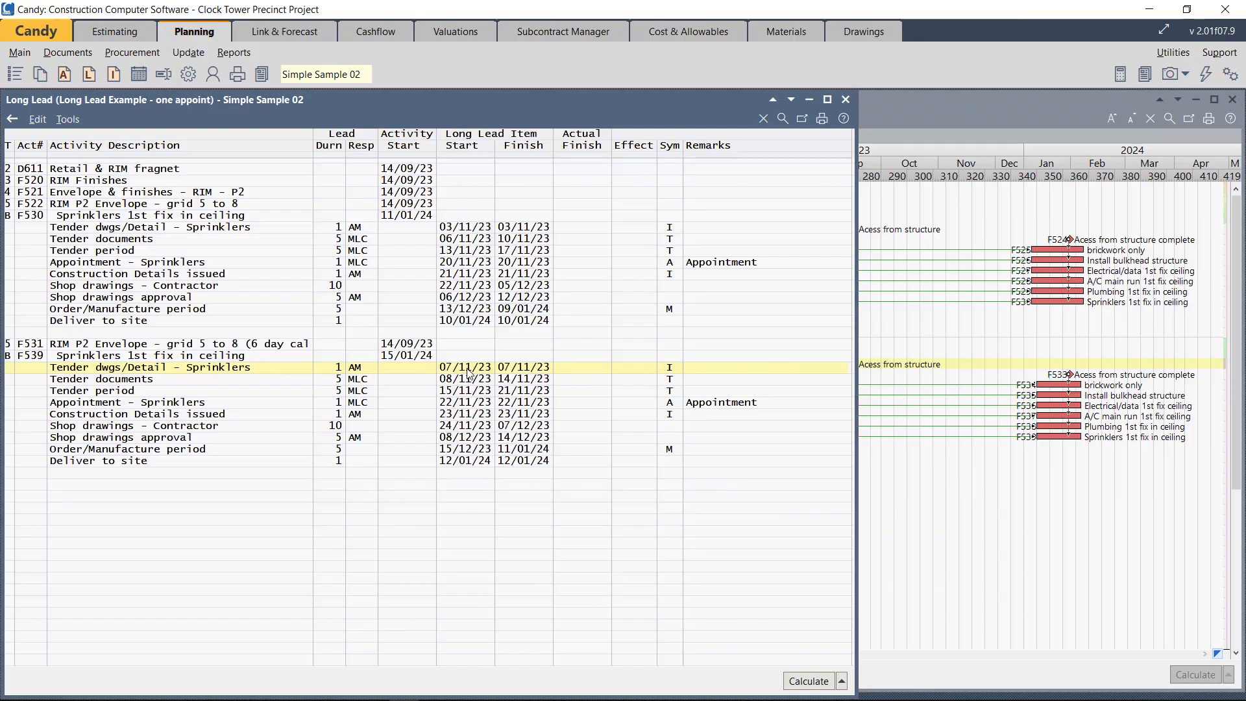
pyautogui.click(469, 382)
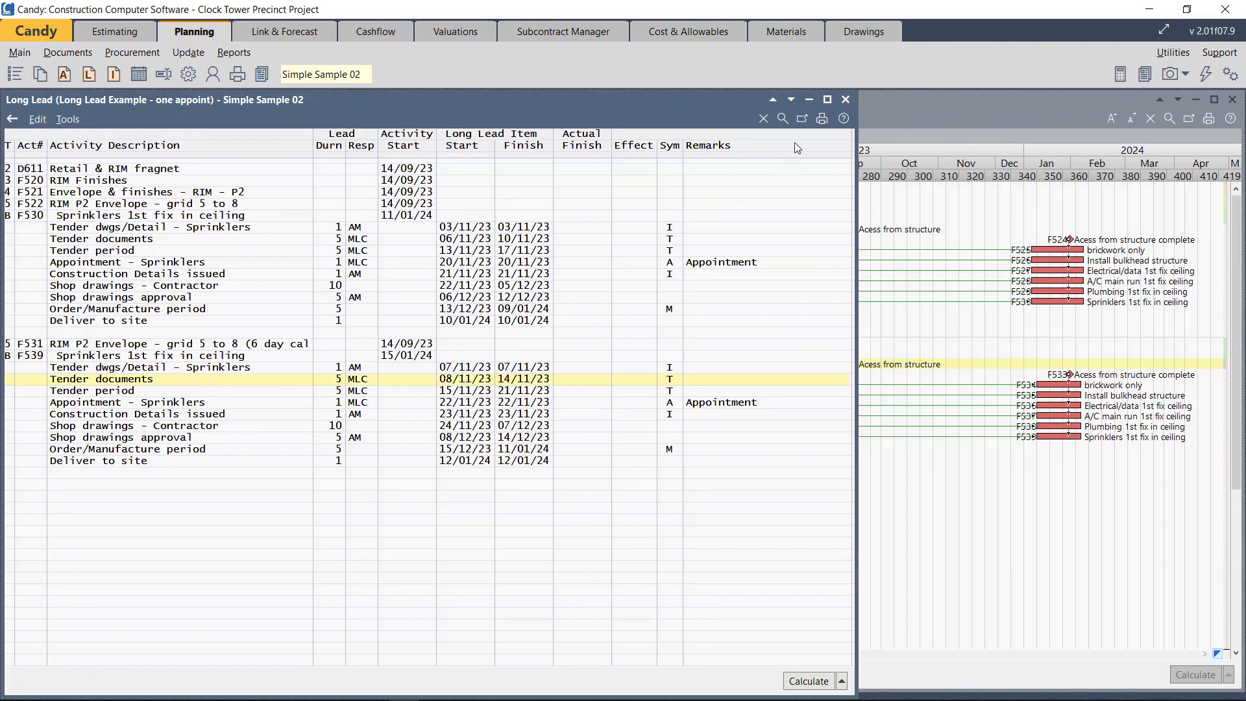
pyautogui.click(846, 100)
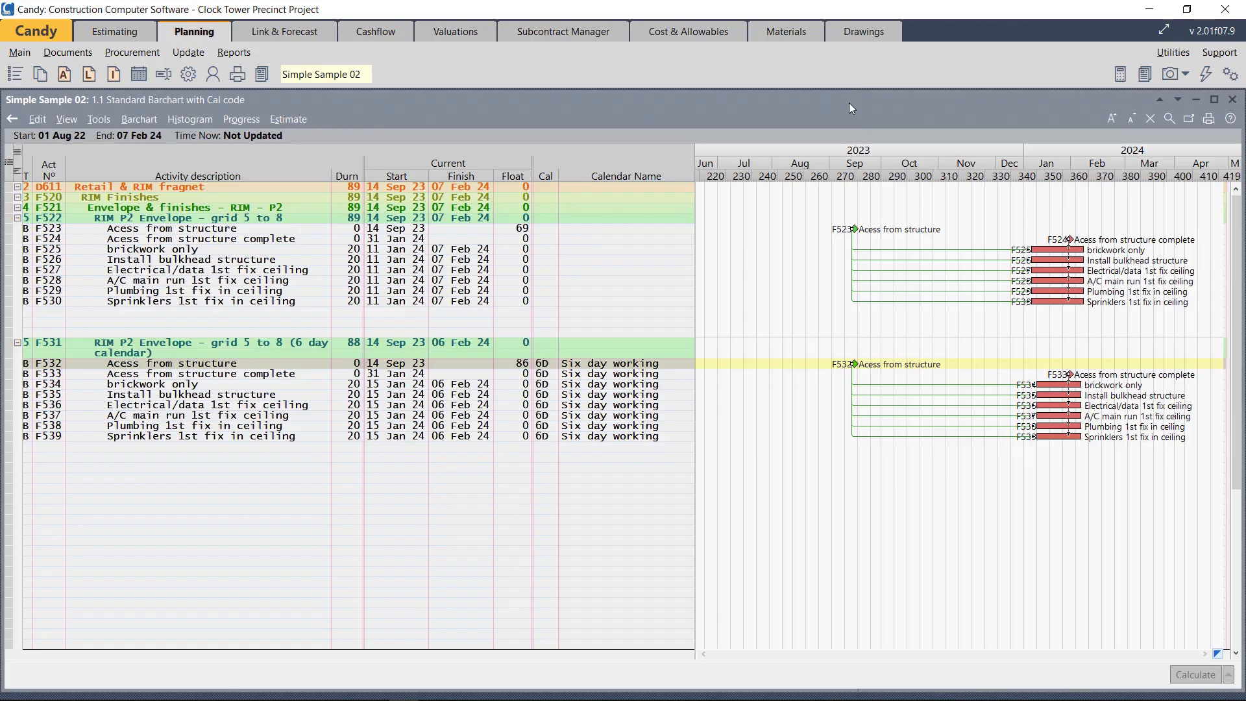
# Preview the Long Lead explained report again and compare both sections' long lead bars through to the end of the timeline.
pyautogui.click(245, 78)
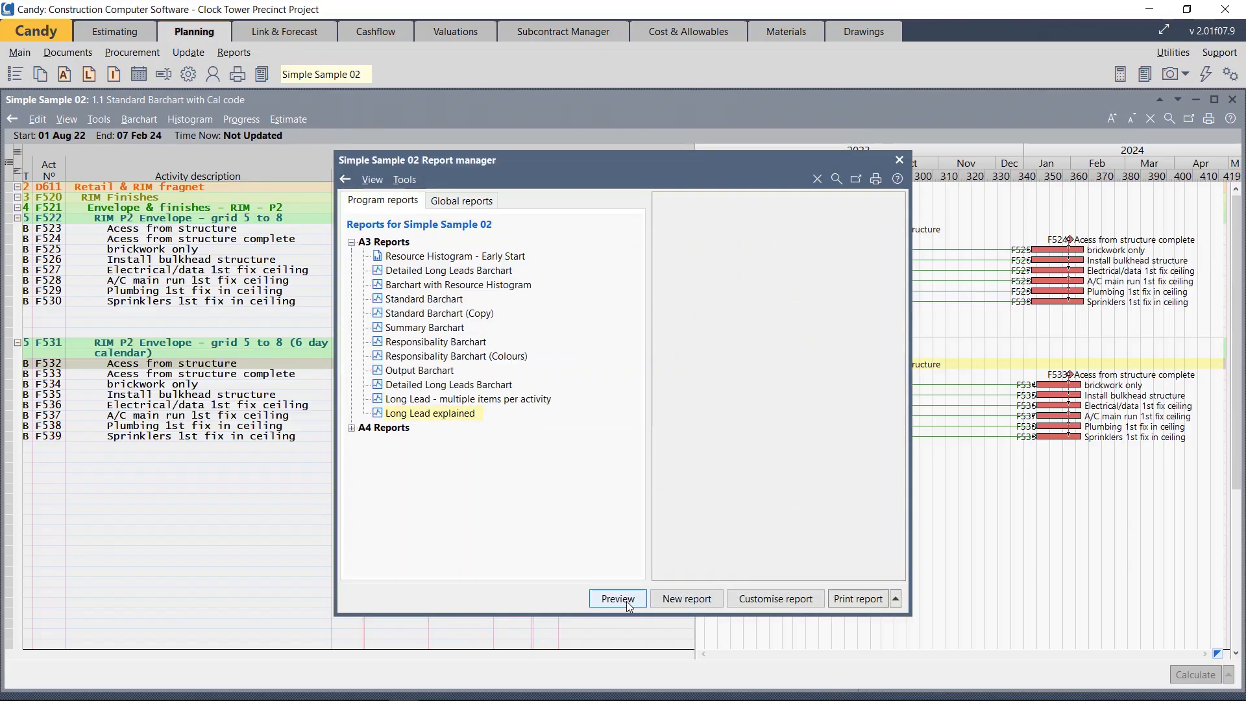
pyautogui.click(626, 601)
pyautogui.click(758, 431)
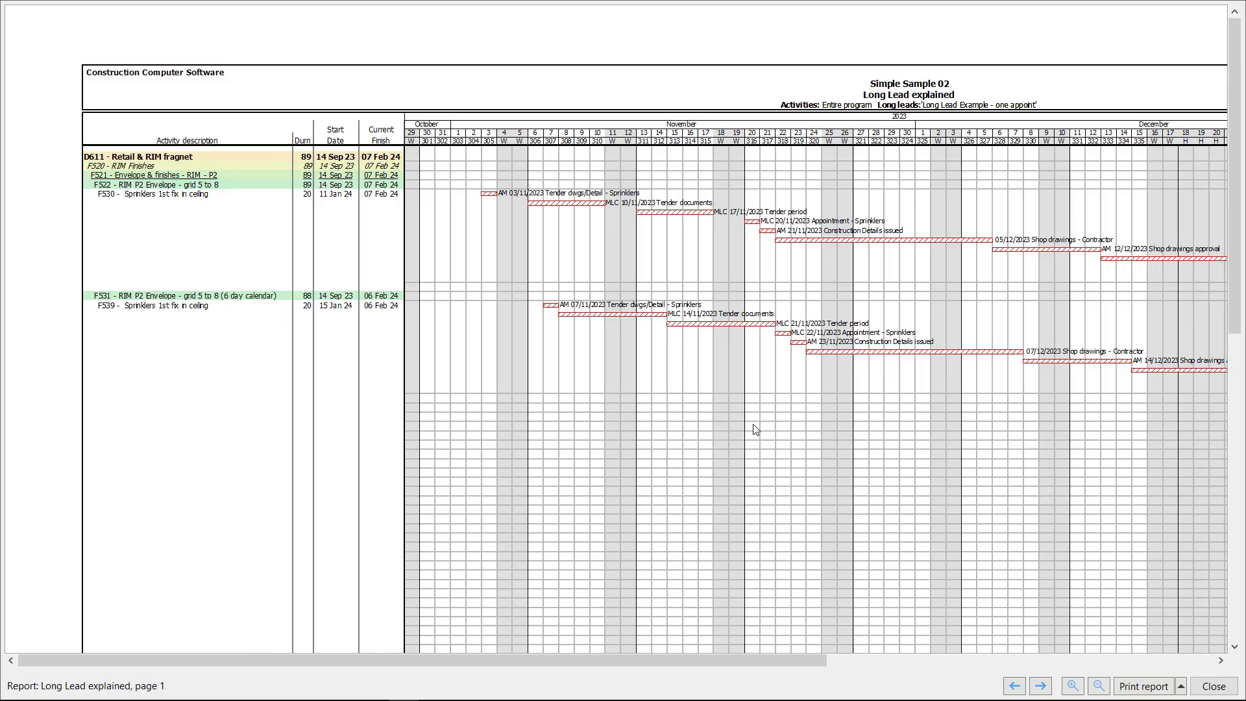
pyautogui.moveTo(722, 658); pyautogui.dragTo(1138, 682)
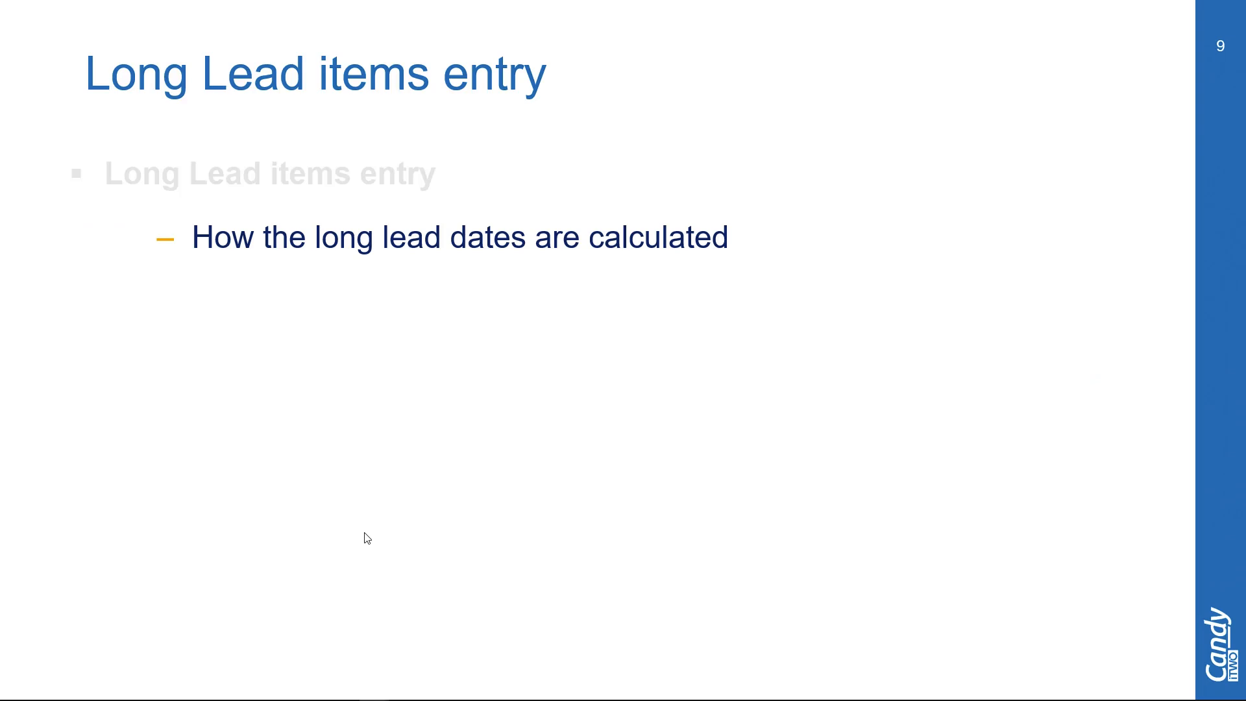
pyautogui.click(364, 534)
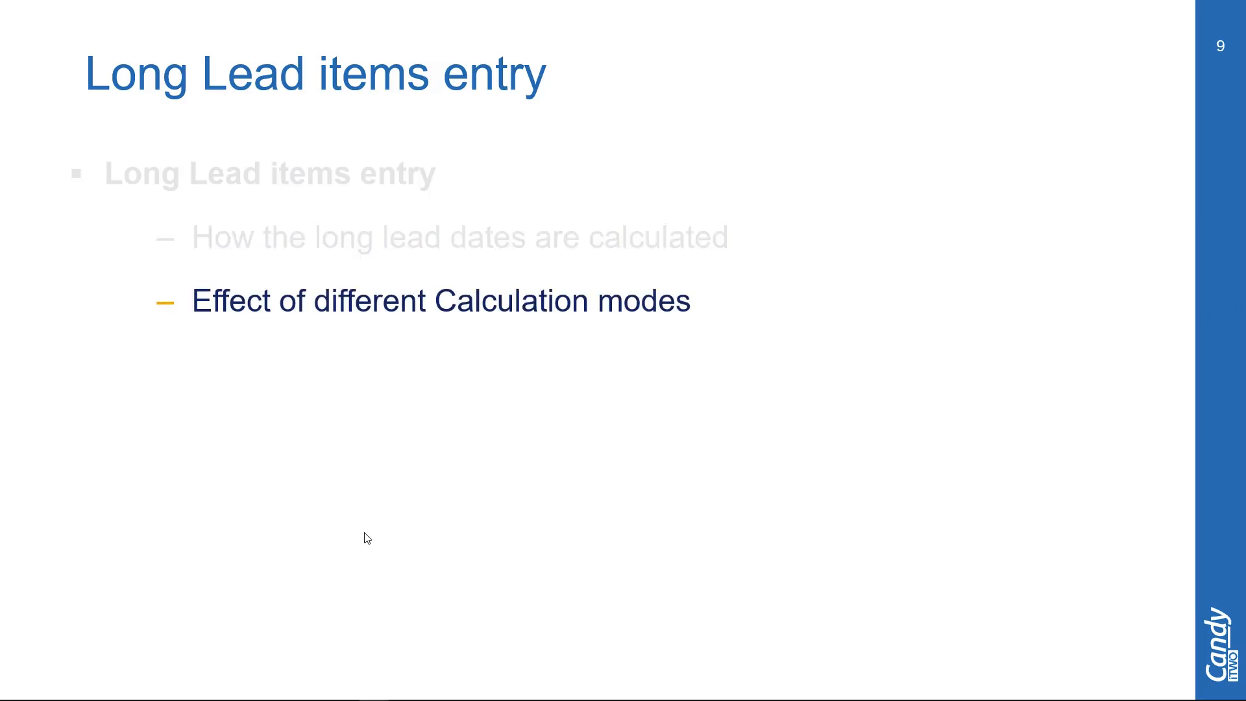
pyautogui.click(364, 534)
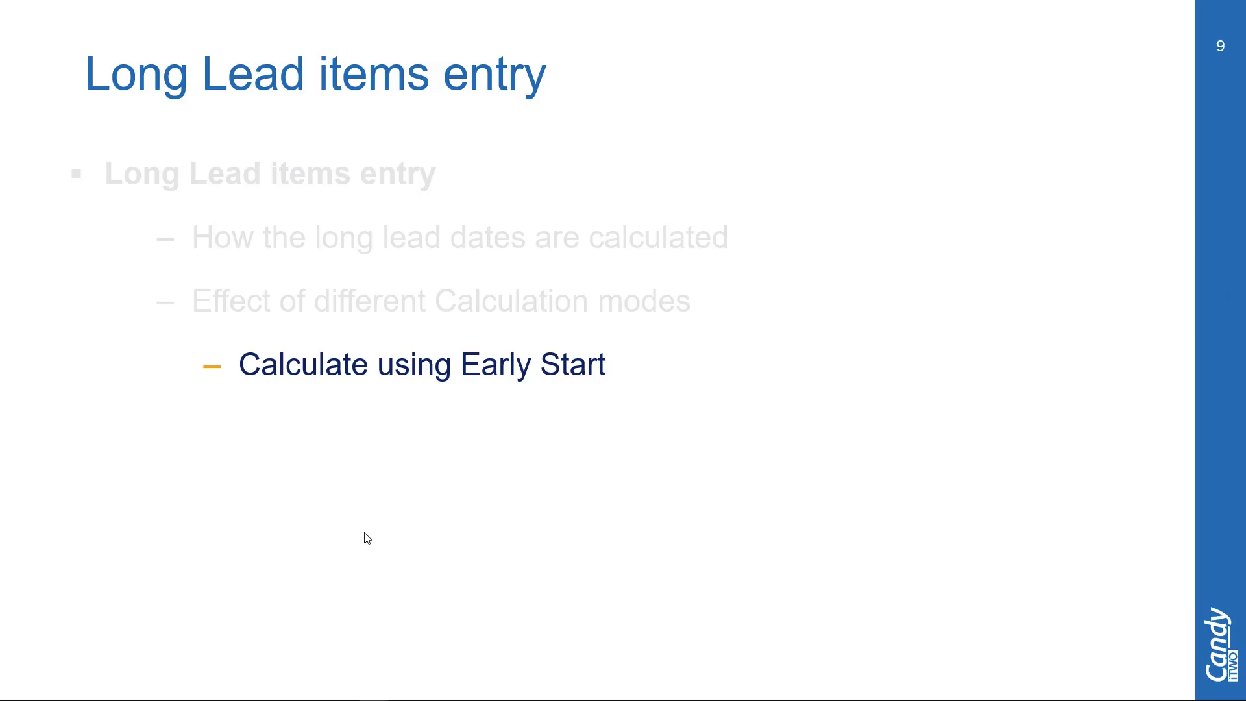
pyautogui.click(365, 533)
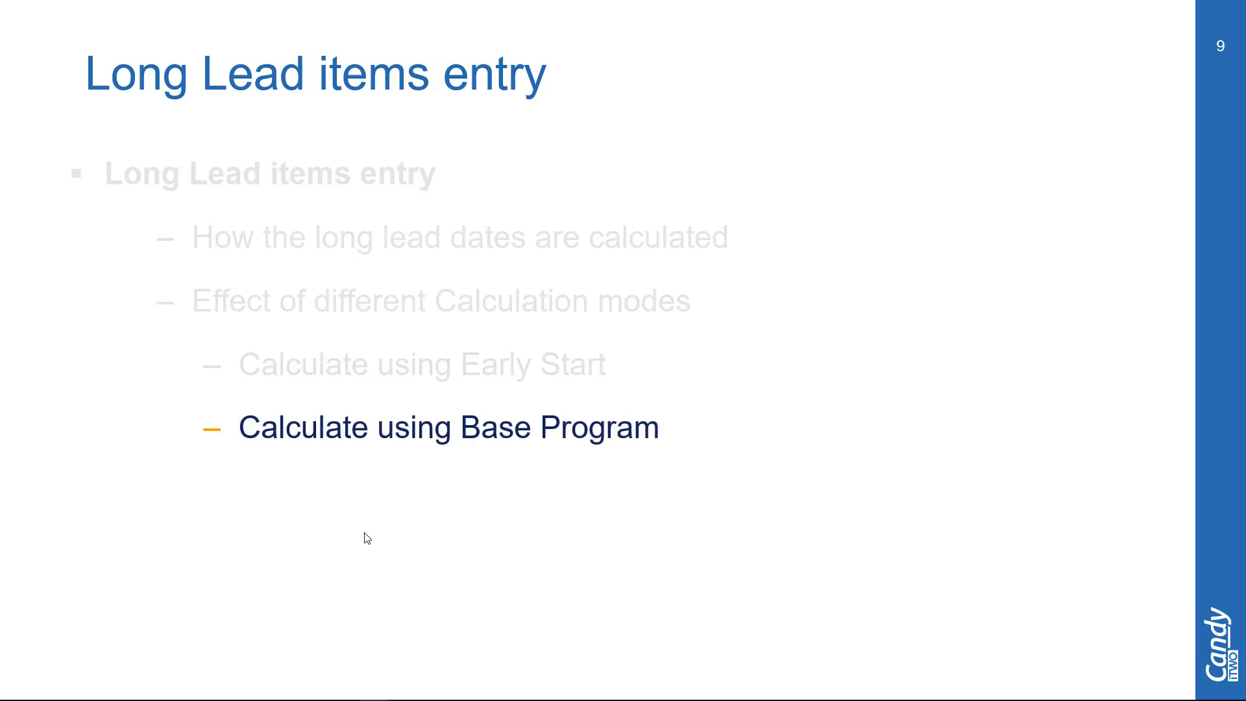
pyautogui.click(365, 533)
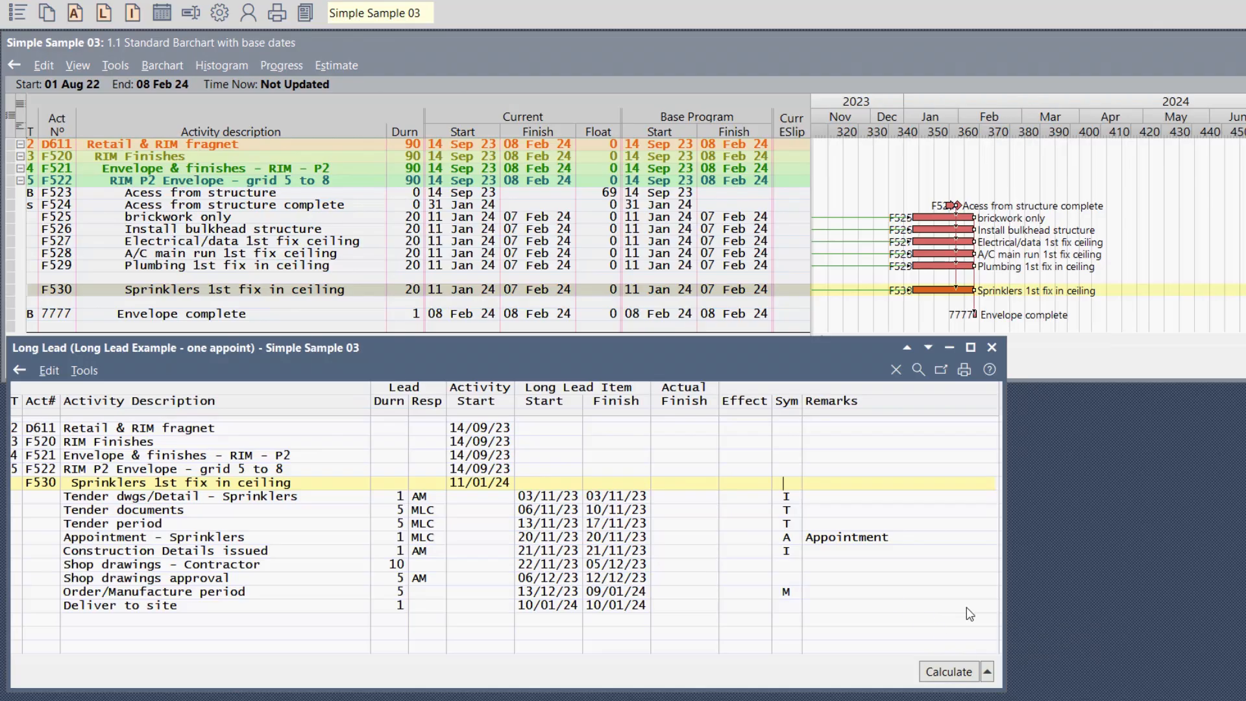
# Switch the long lead calculation mode through Early Start, Base Program, and Earliest of Base and Early Start.
pyautogui.click(988, 672)
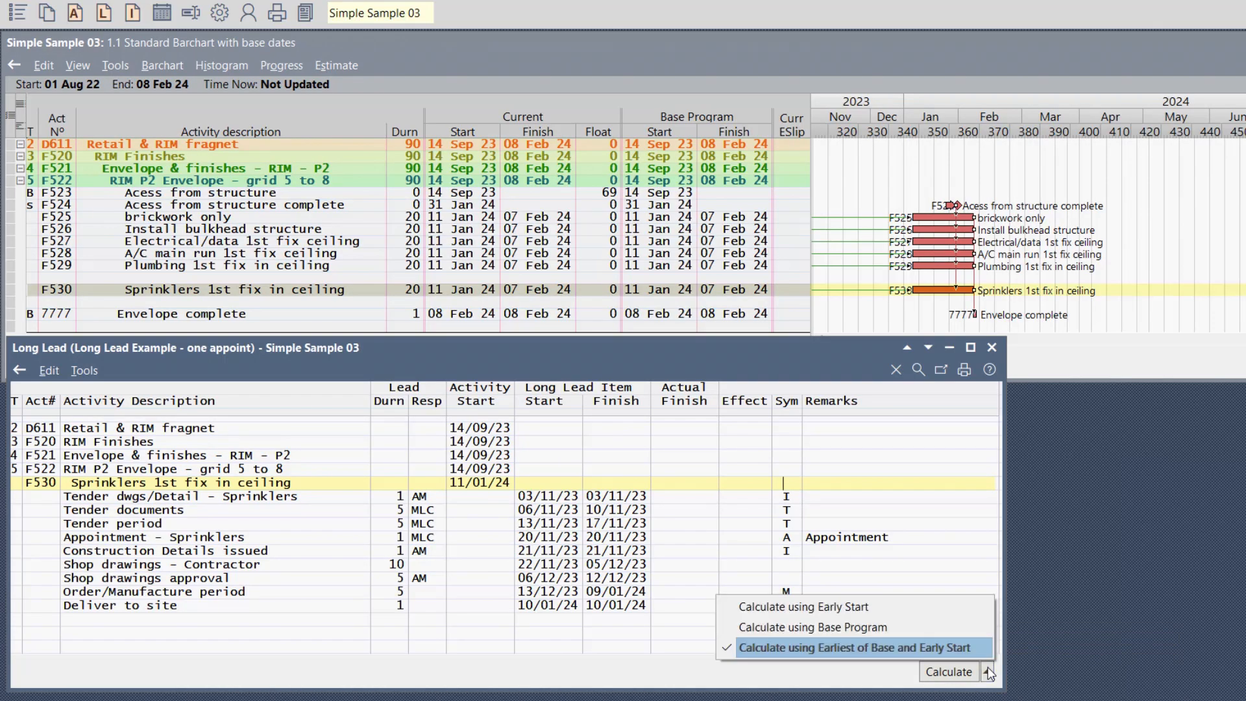
pyautogui.click(825, 608)
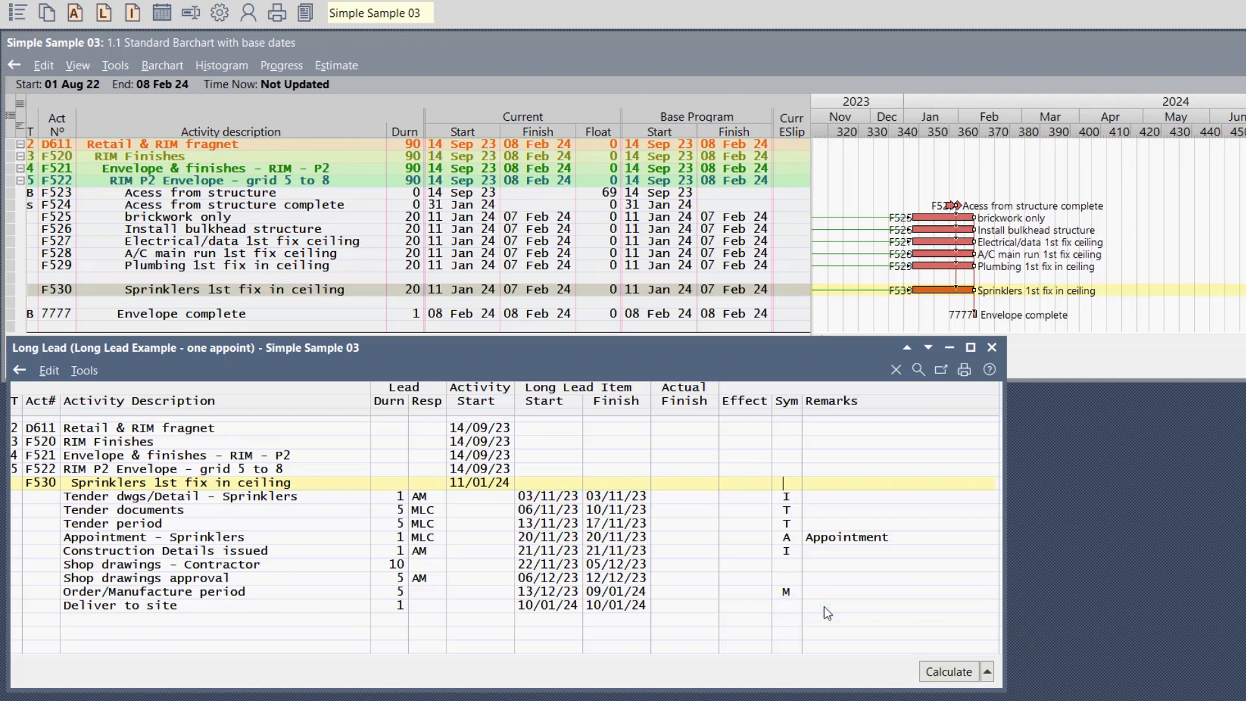
pyautogui.click(988, 673)
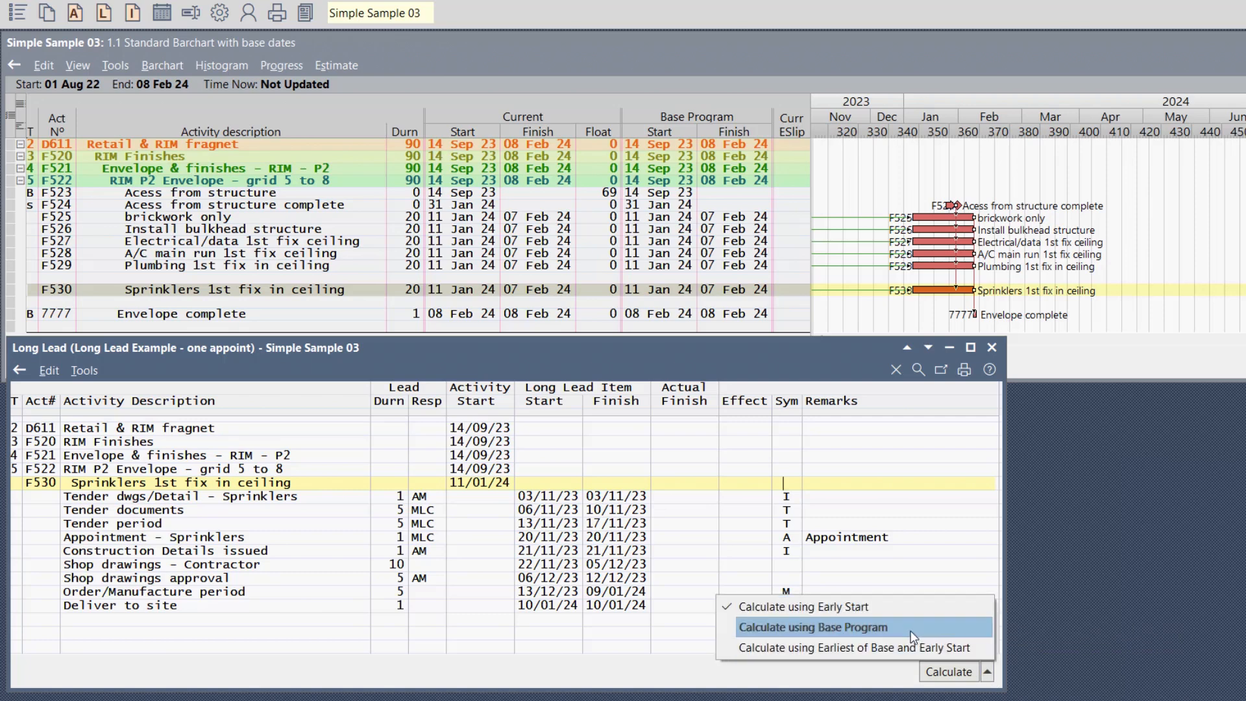
pyautogui.click(904, 625)
pyautogui.click(988, 672)
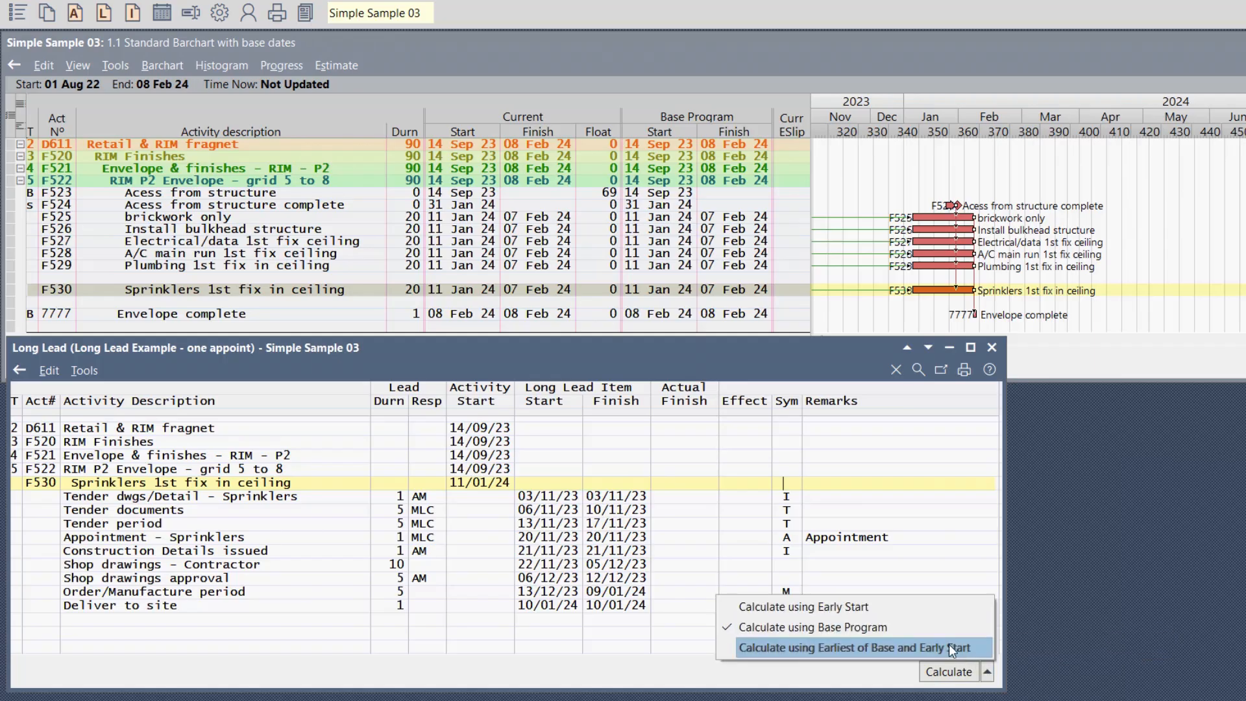
pyautogui.click(940, 647)
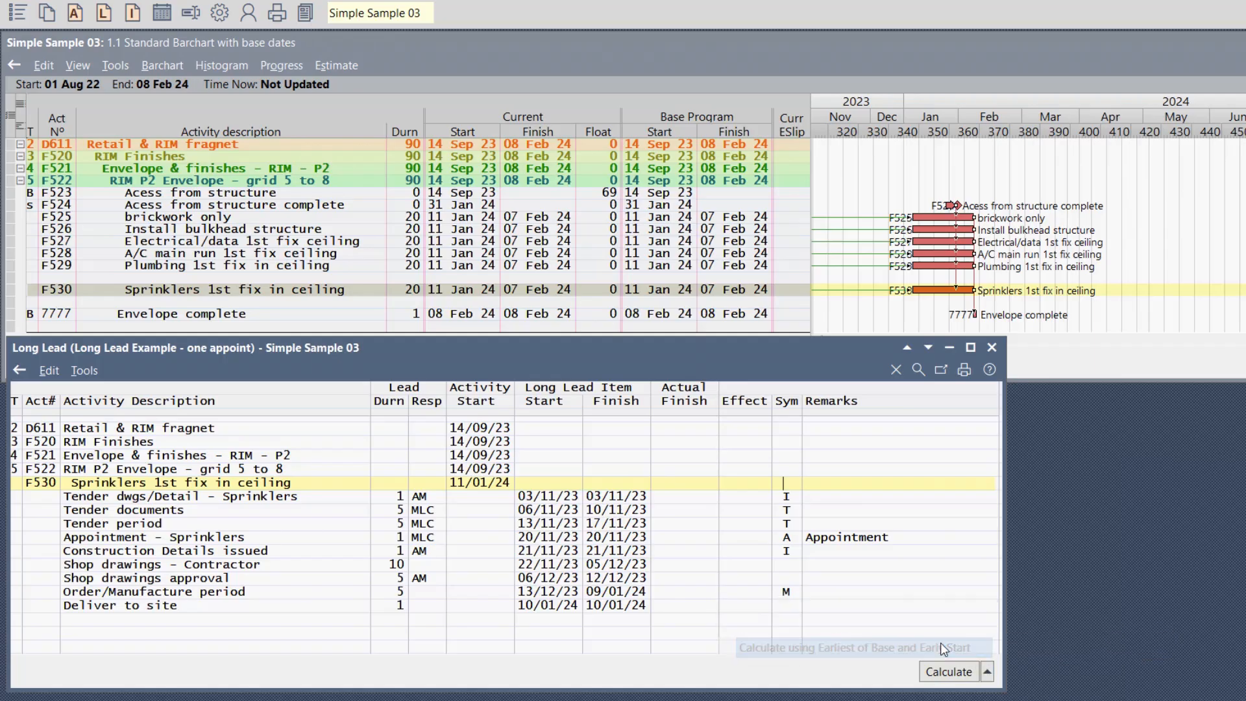
# Set the long lead schedule to calculate using Early Start.
pyautogui.click(988, 672)
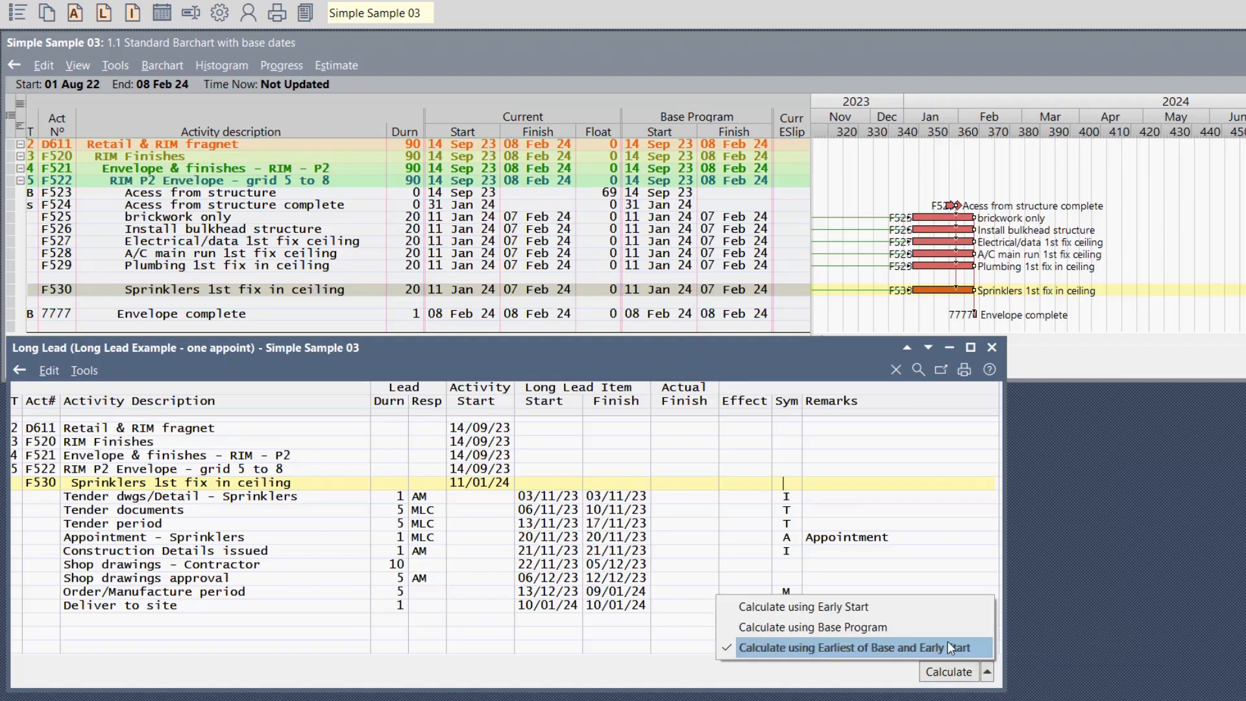
pyautogui.click(917, 609)
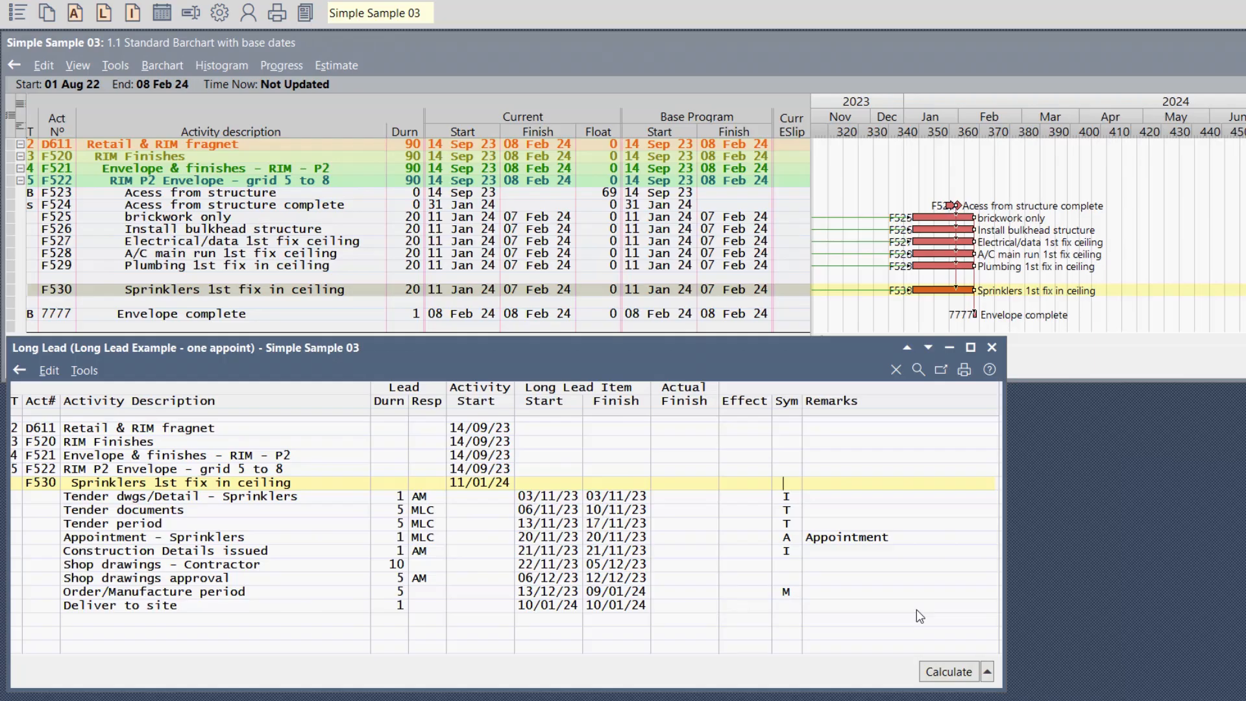
pyautogui.click(987, 673)
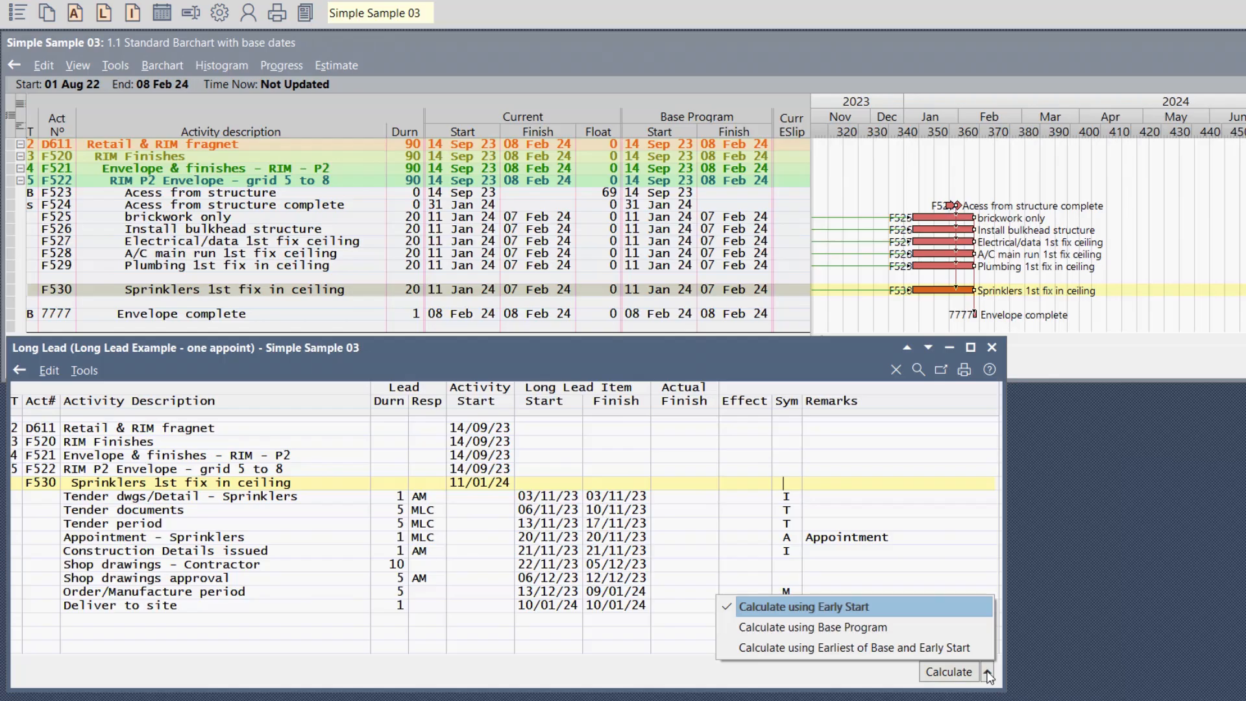
pyautogui.click(988, 673)
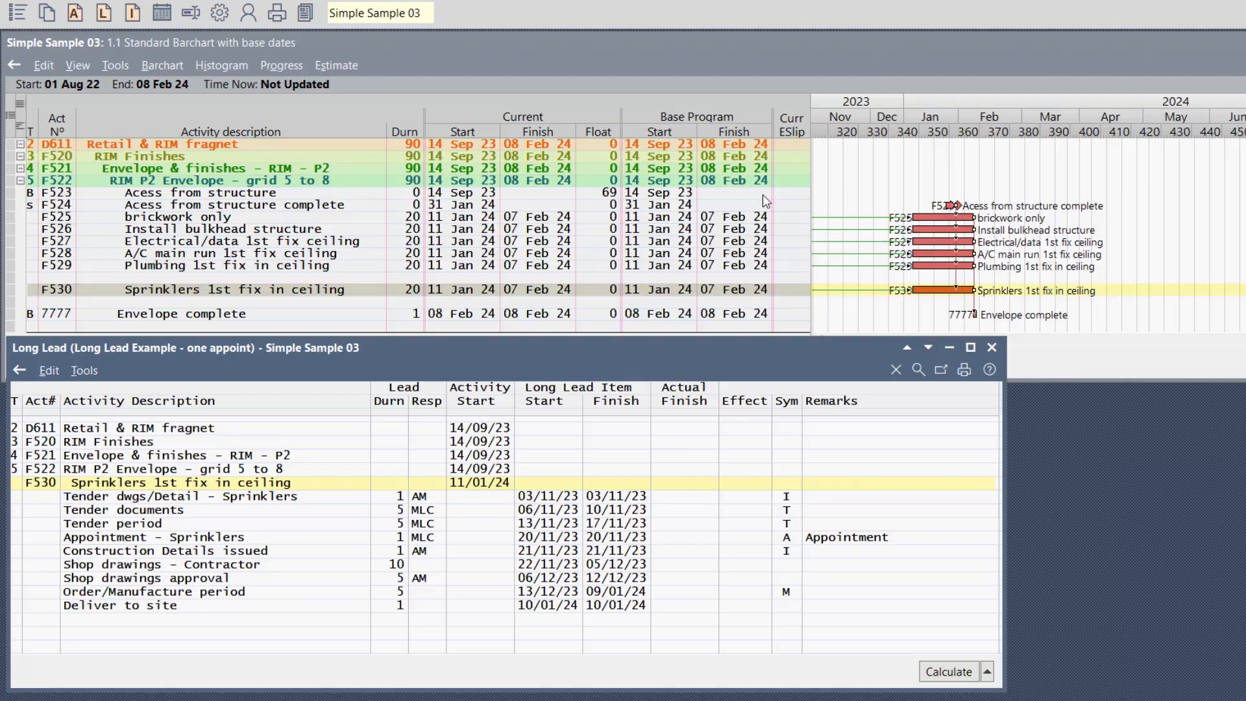
# Move the contractual start arrow of F524 Acess from structure complete earlier to 08 Jan 24 and recalculate the program.
pyautogui.click(684, 209)
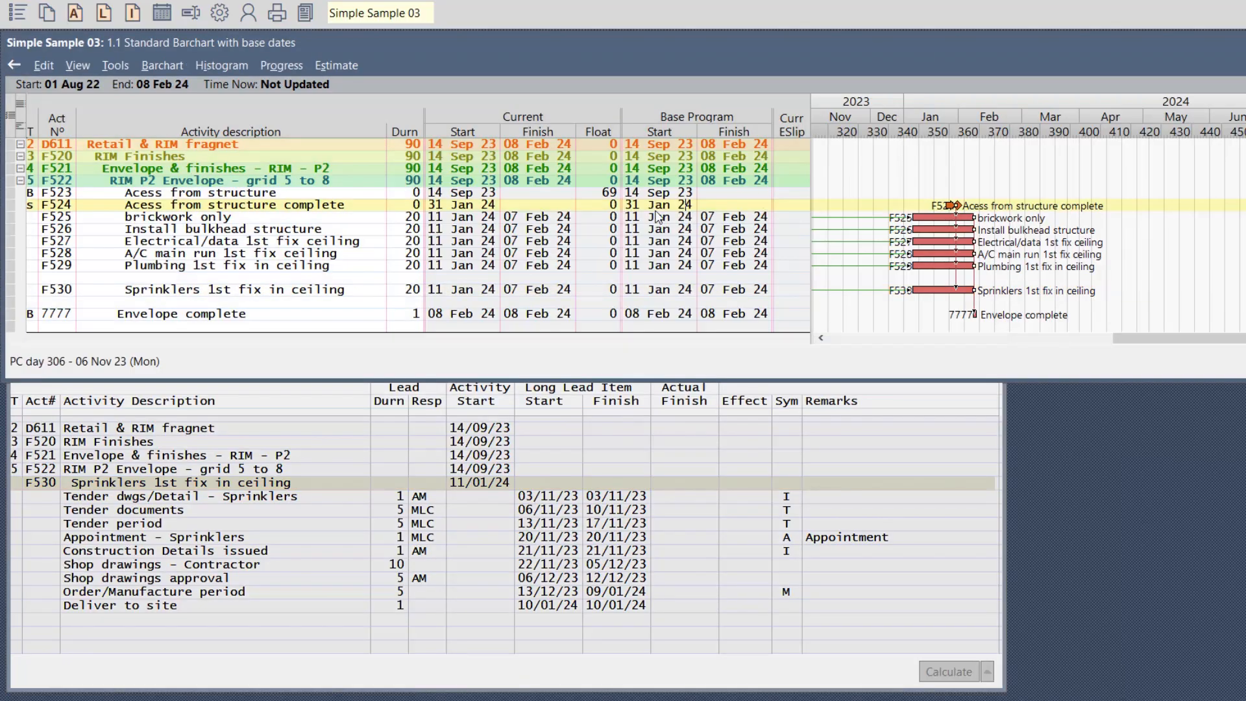
pyautogui.click(287, 68)
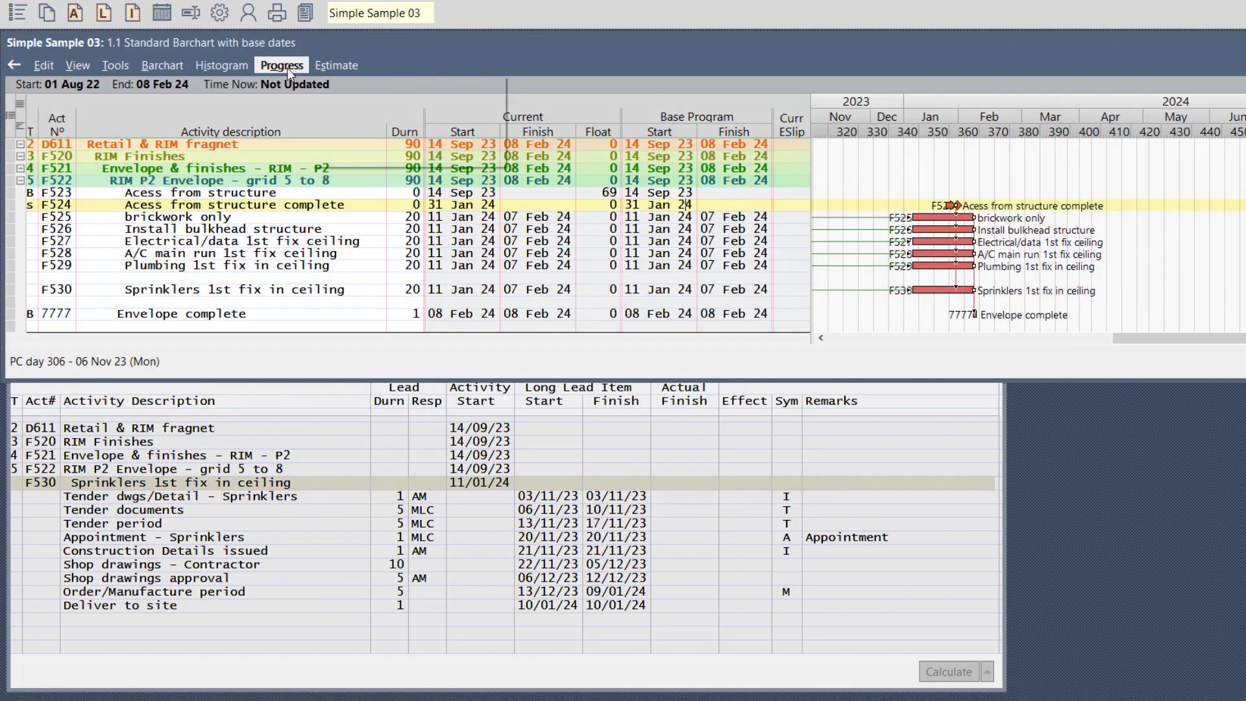
pyautogui.click(351, 113)
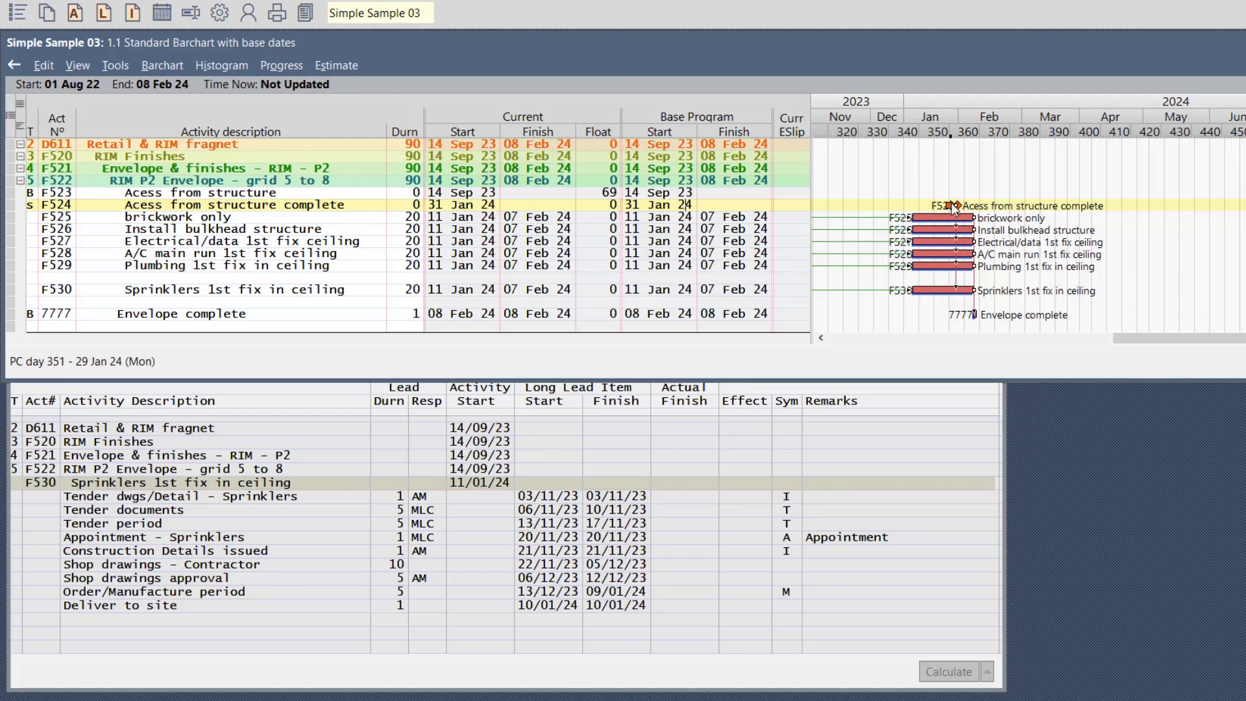
pyautogui.moveTo(946, 203); pyautogui.dragTo(899, 205)
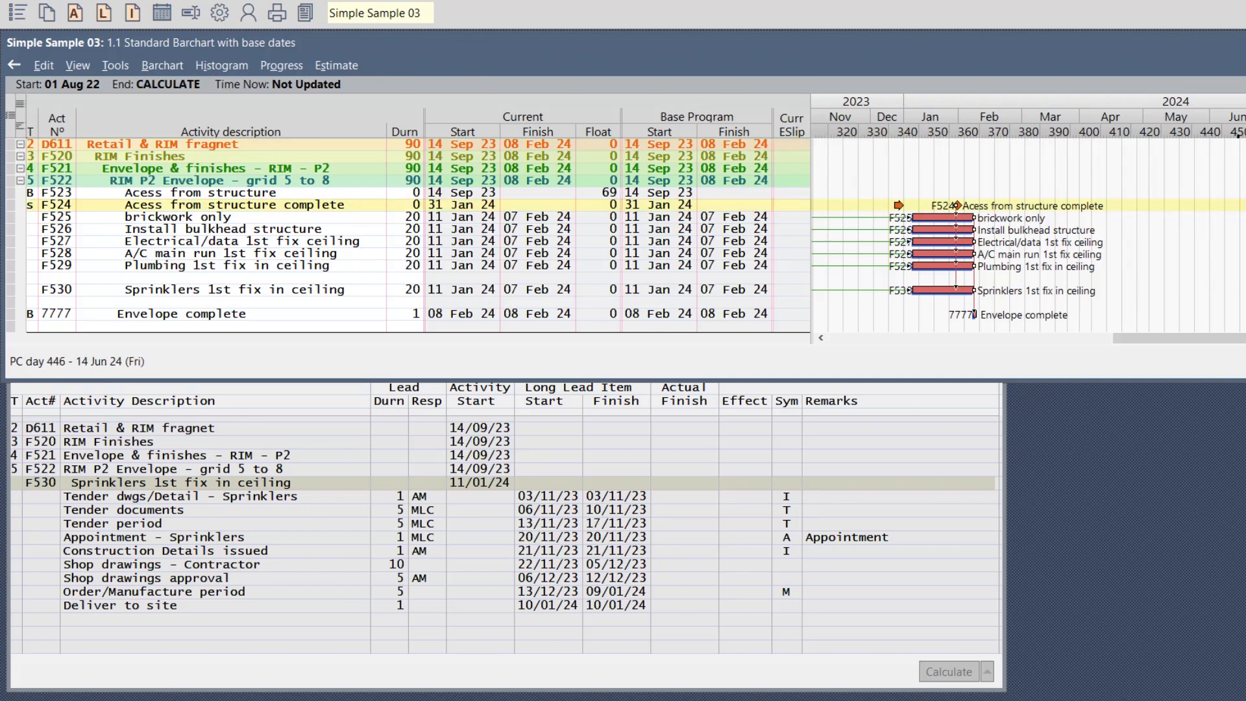
pyautogui.press('F12')
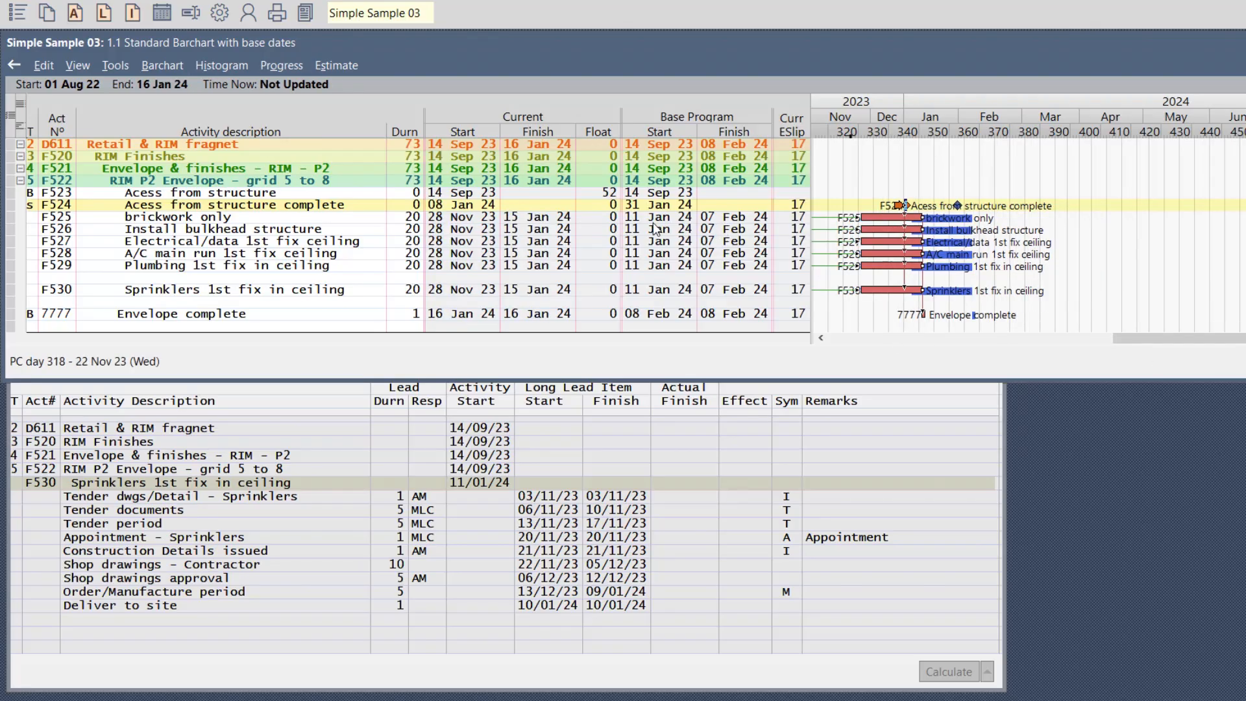
# Compare F530 Sprinklers 1st fix in ceiling in the barchart and long lead schedule, and recalculate its long lead dates using Early Start.
pyautogui.click(635, 293)
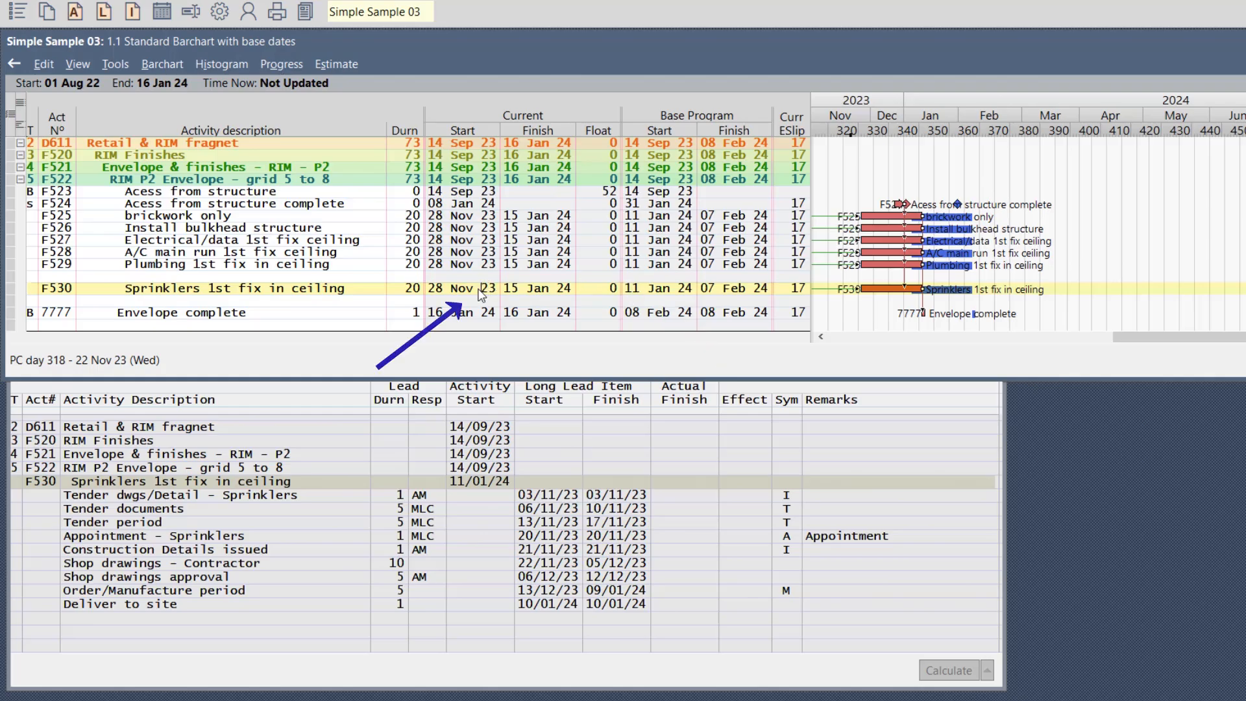
pyautogui.click(504, 492)
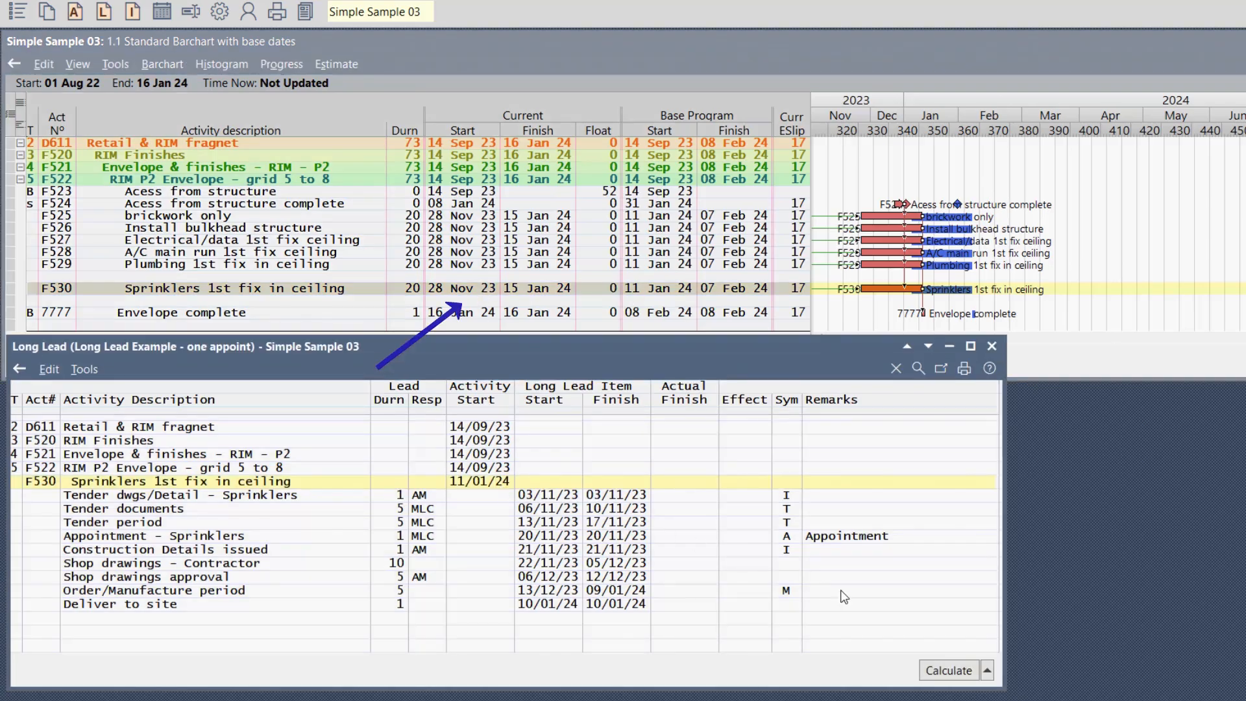
pyautogui.click(987, 671)
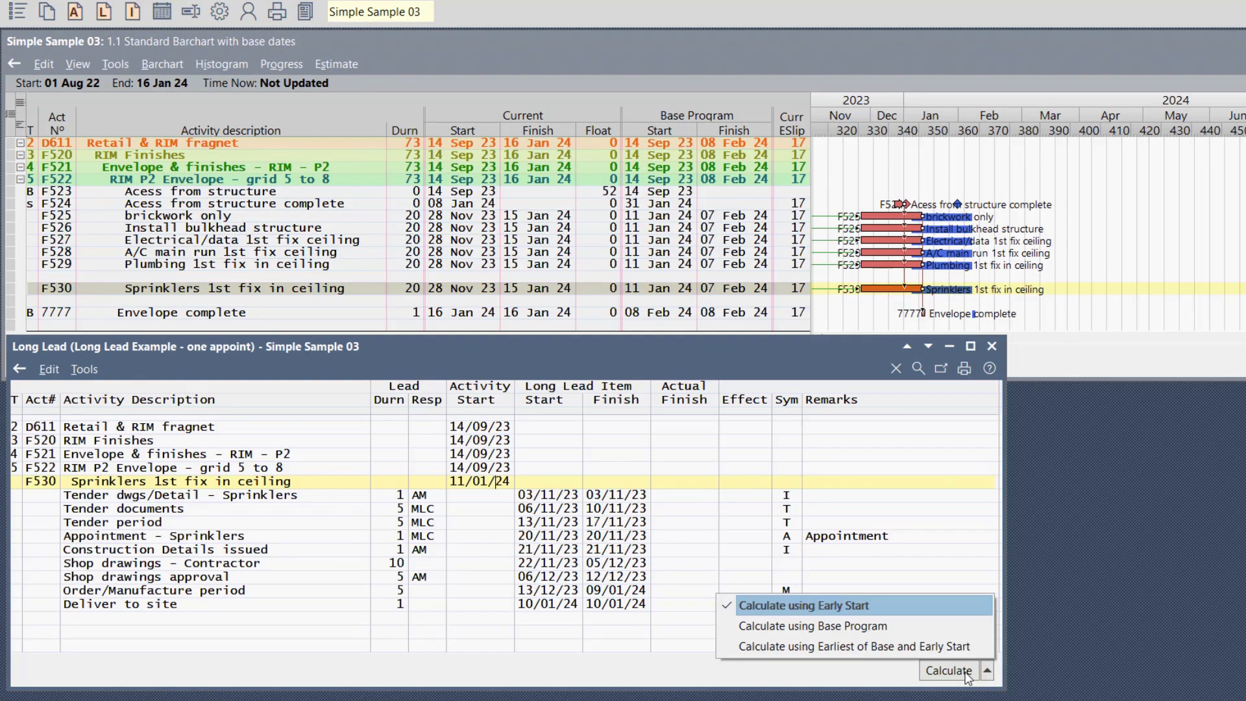
pyautogui.click(968, 675)
pyautogui.click(953, 672)
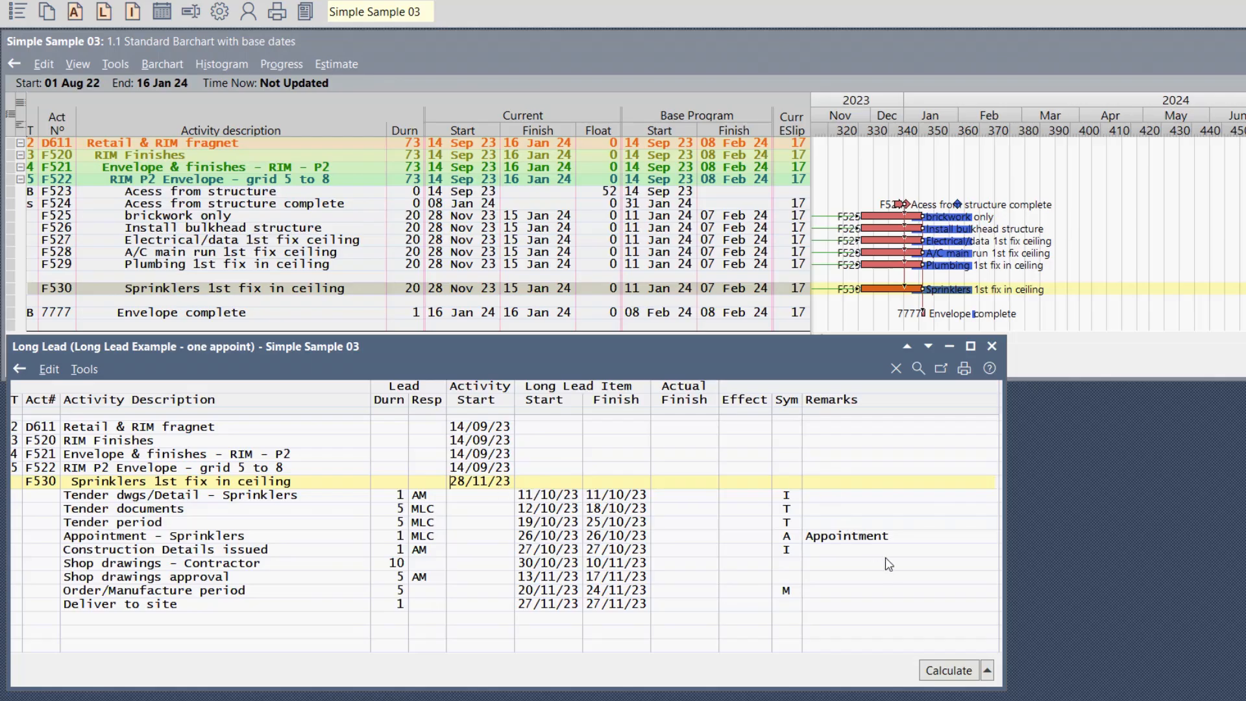
# Move F524's contractual start arrow out to 28 Feb 24, recalculate the program and check F530's current start.
pyautogui.click(899, 201)
pyautogui.moveTo(894, 200); pyautogui.dragTo(1012, 204)
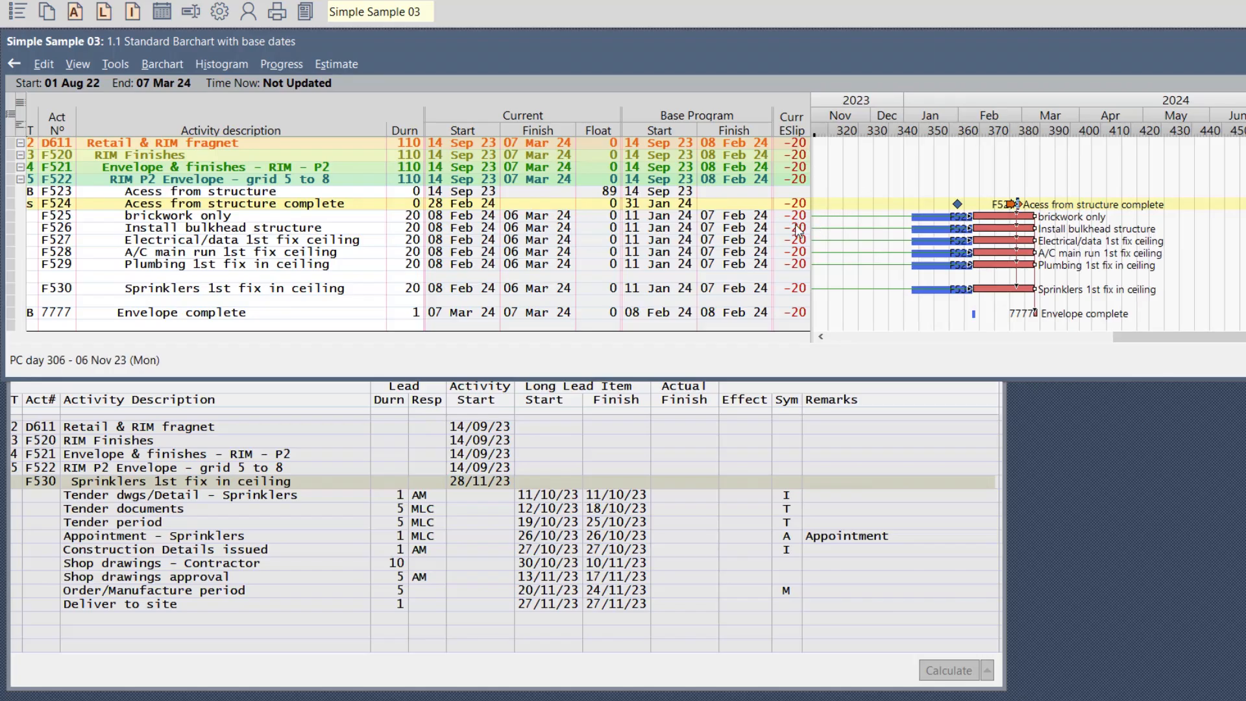
pyautogui.click(472, 293)
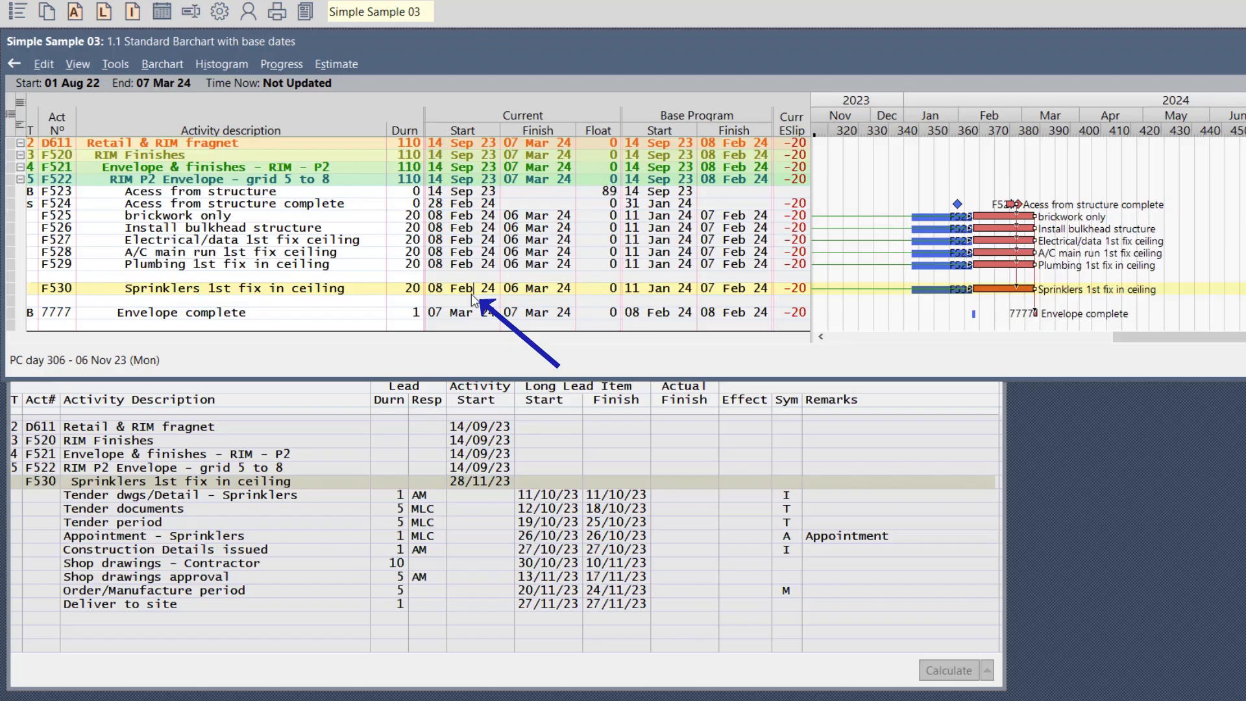
# Recalculate the long lead dates of F530 Sprinklers 1st fix in ceiling from the delayed program using Early Start.
pyautogui.click(475, 484)
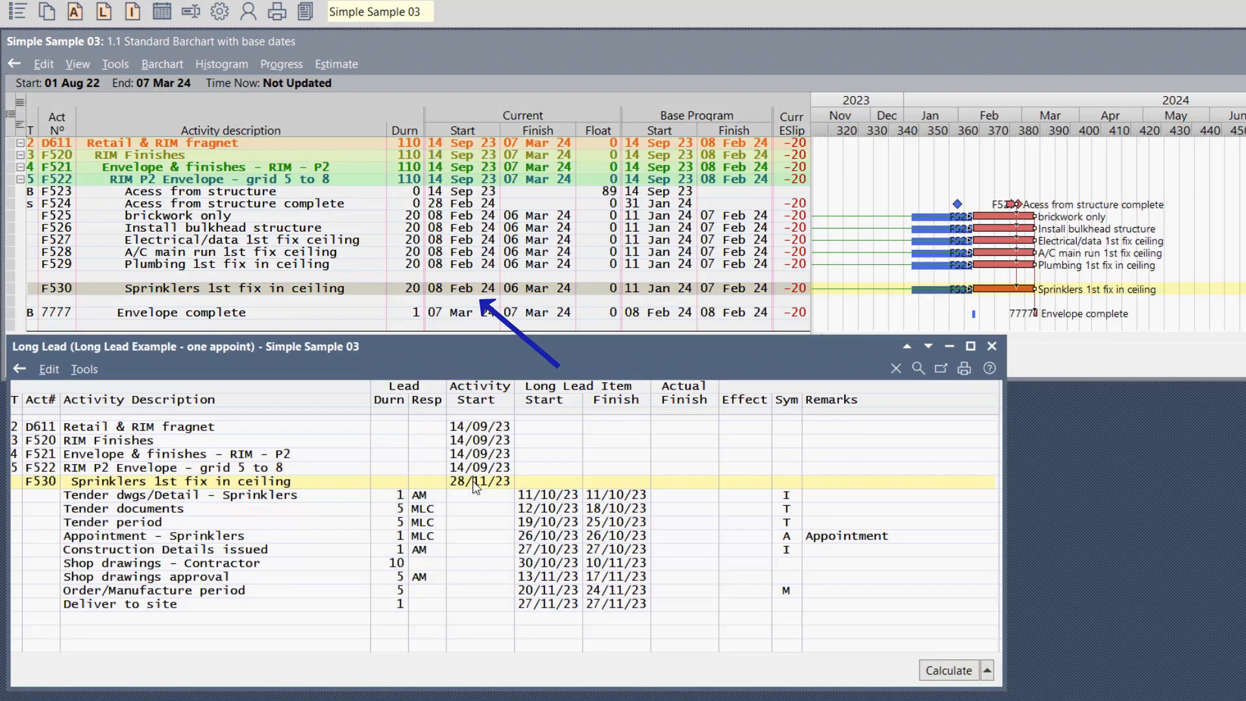
pyautogui.click(988, 670)
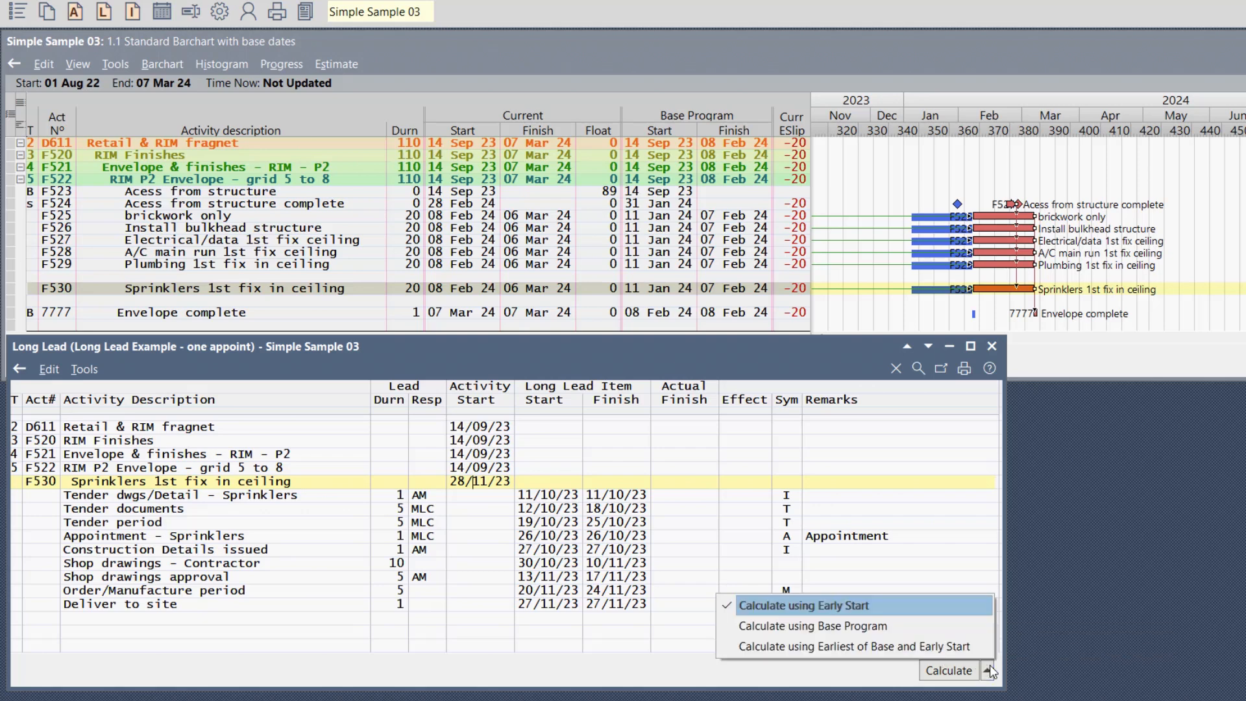
pyautogui.click(958, 676)
pyautogui.click(959, 675)
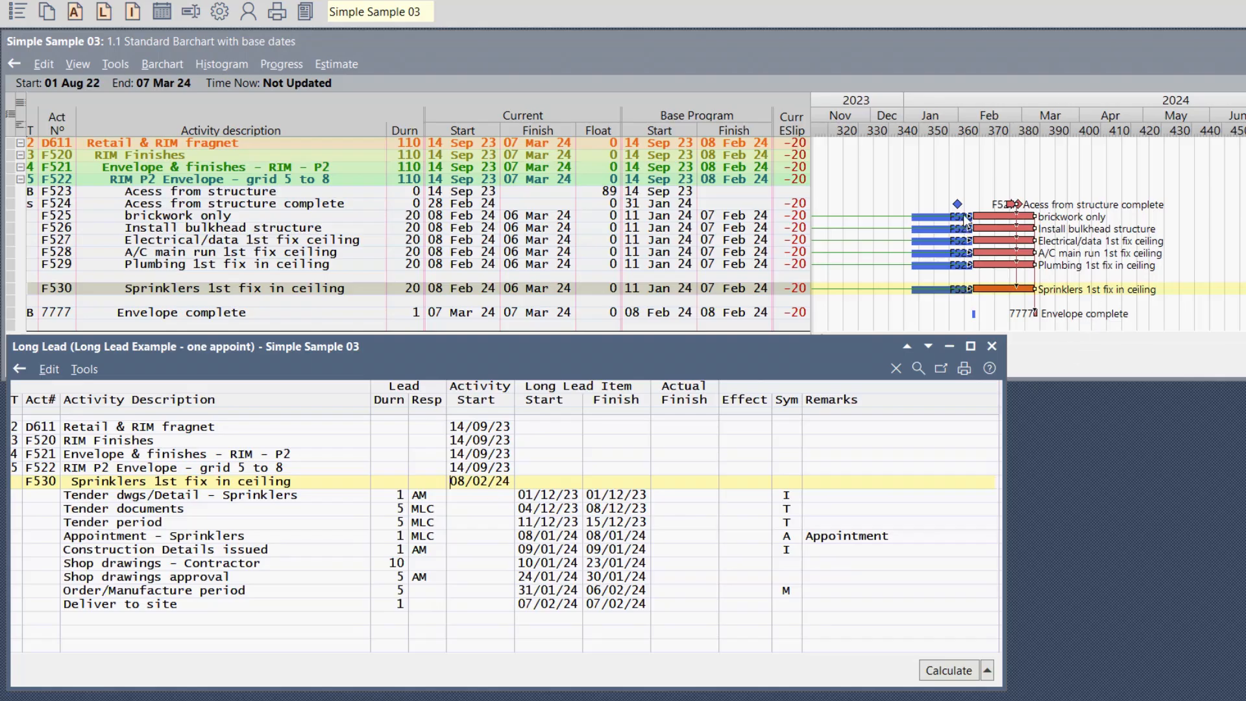
# Move F524's contractual start arrow back to its base date of 31 Jan 24 and recalculate the program.
pyautogui.click(935, 214)
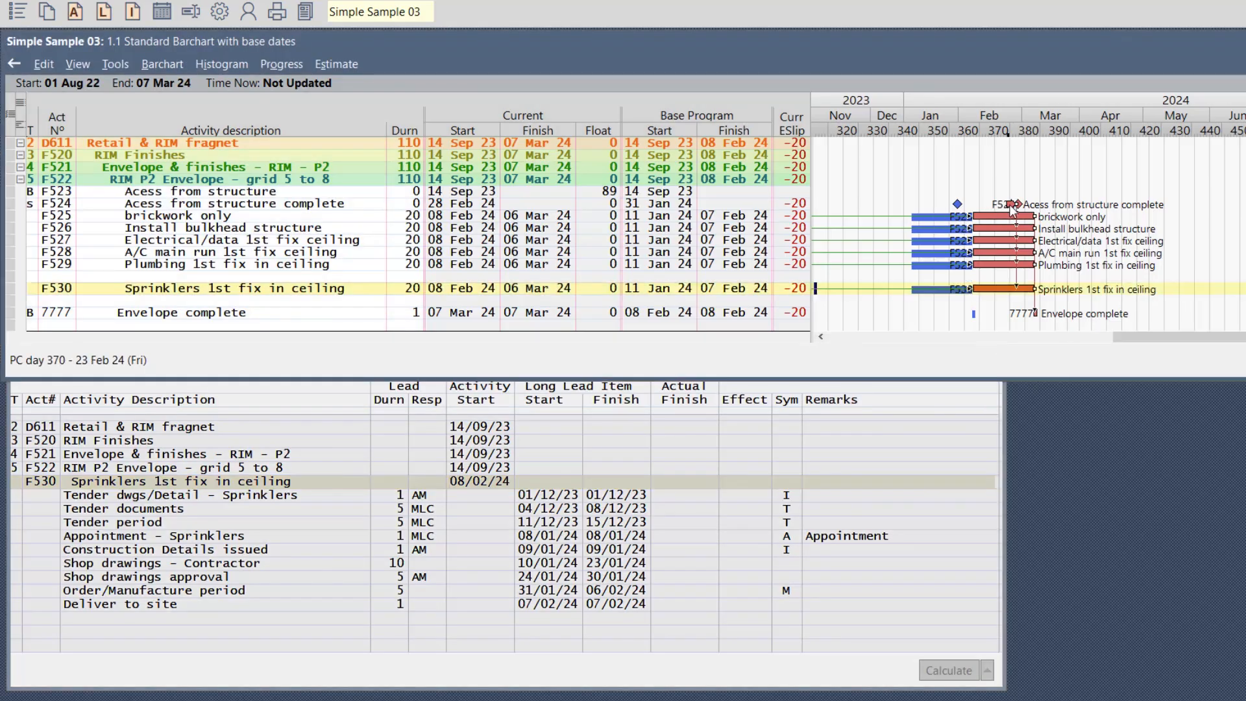
pyautogui.moveTo(1014, 208); pyautogui.dragTo(945, 205)
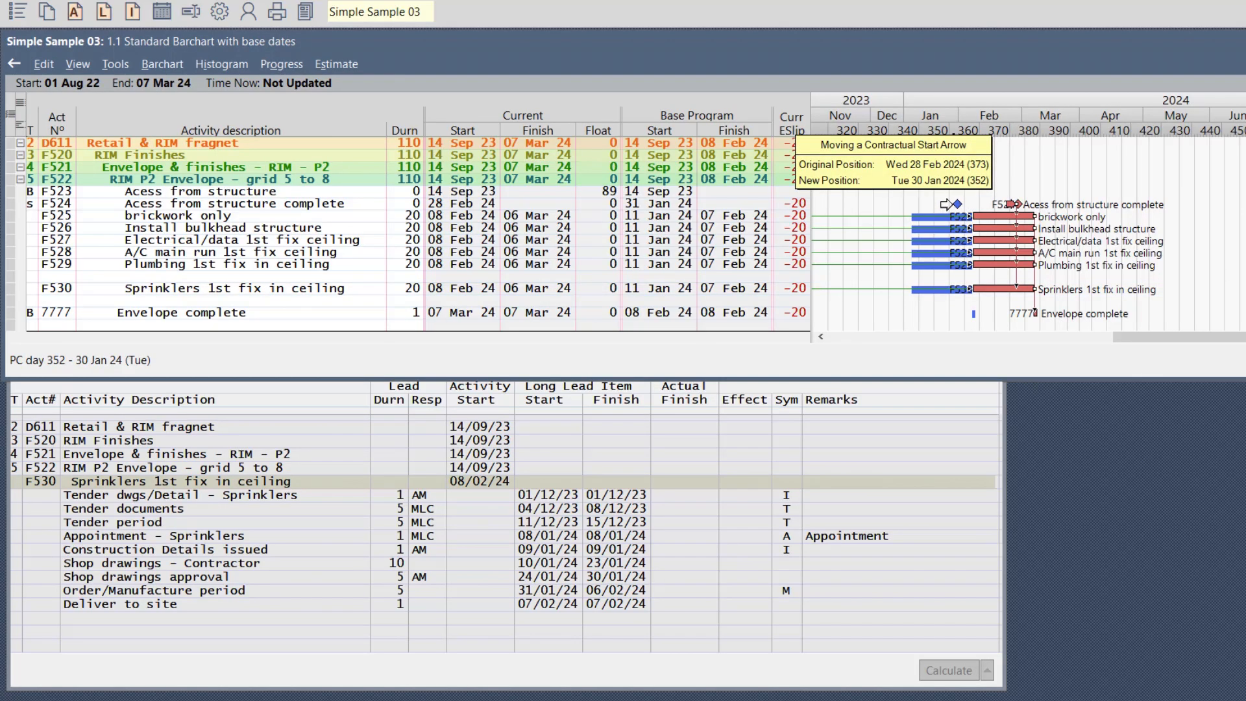
pyautogui.moveTo(946, 205); pyautogui.dragTo(946, 204)
pyautogui.moveTo(947, 203); pyautogui.dragTo(951, 203)
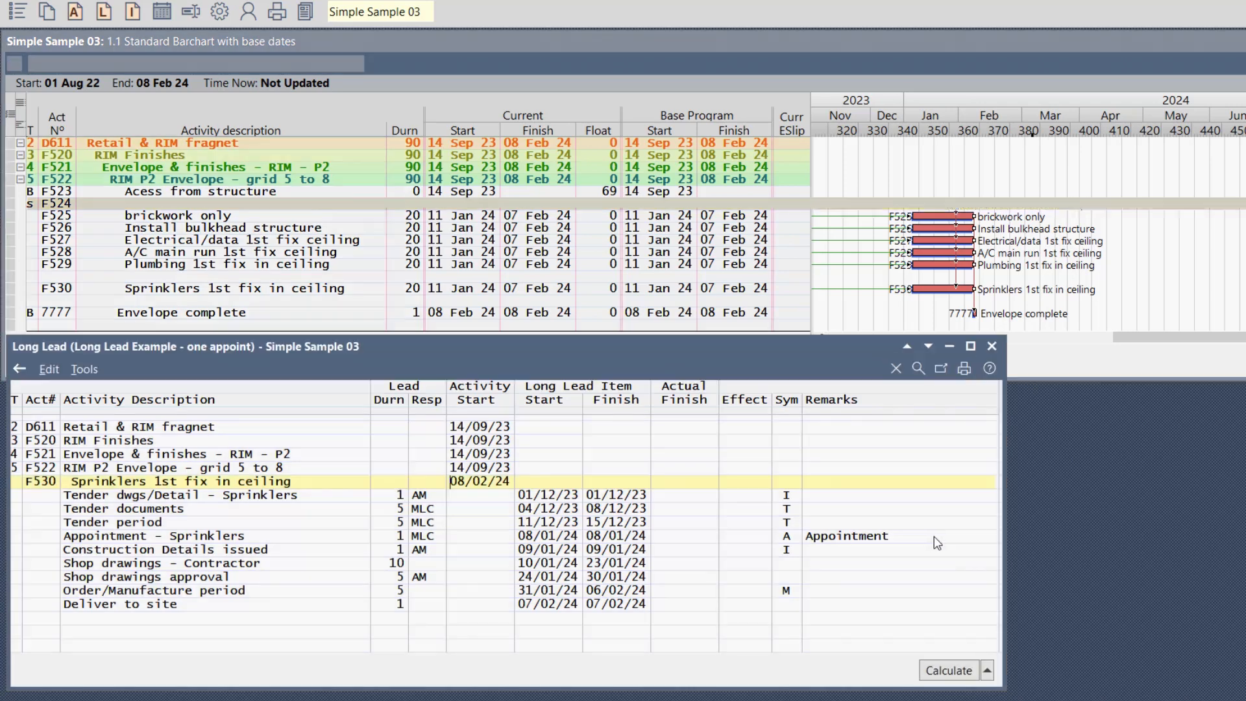
# Recalculate the long lead dates using Base Program and compare F530's activity start with its base program start.
pyautogui.click(927, 535)
pyautogui.click(988, 670)
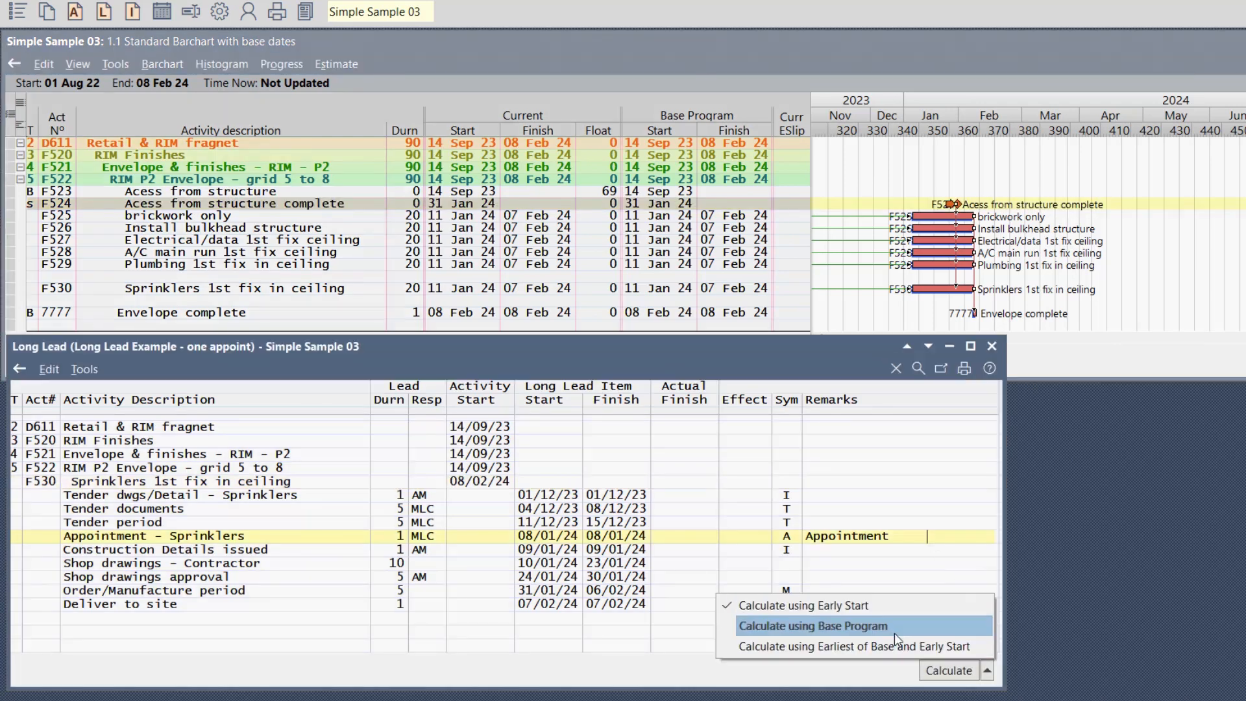
pyautogui.click(844, 626)
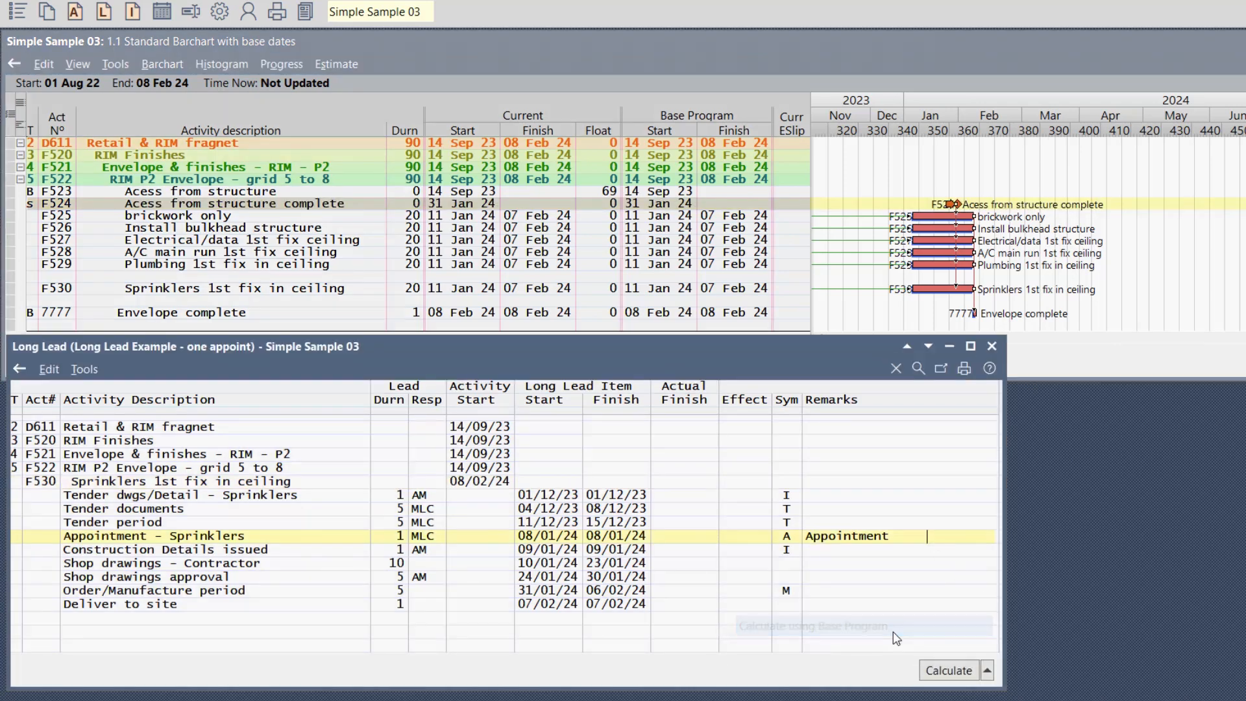
pyautogui.click(950, 673)
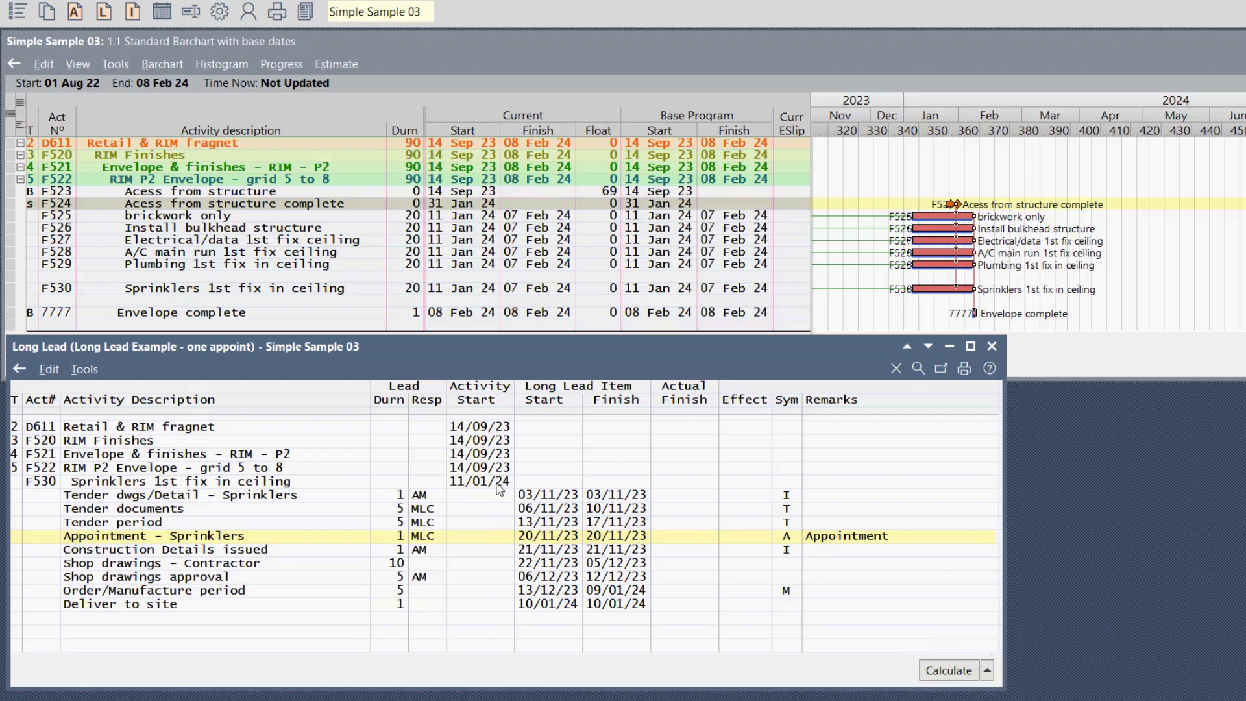
pyautogui.click(646, 291)
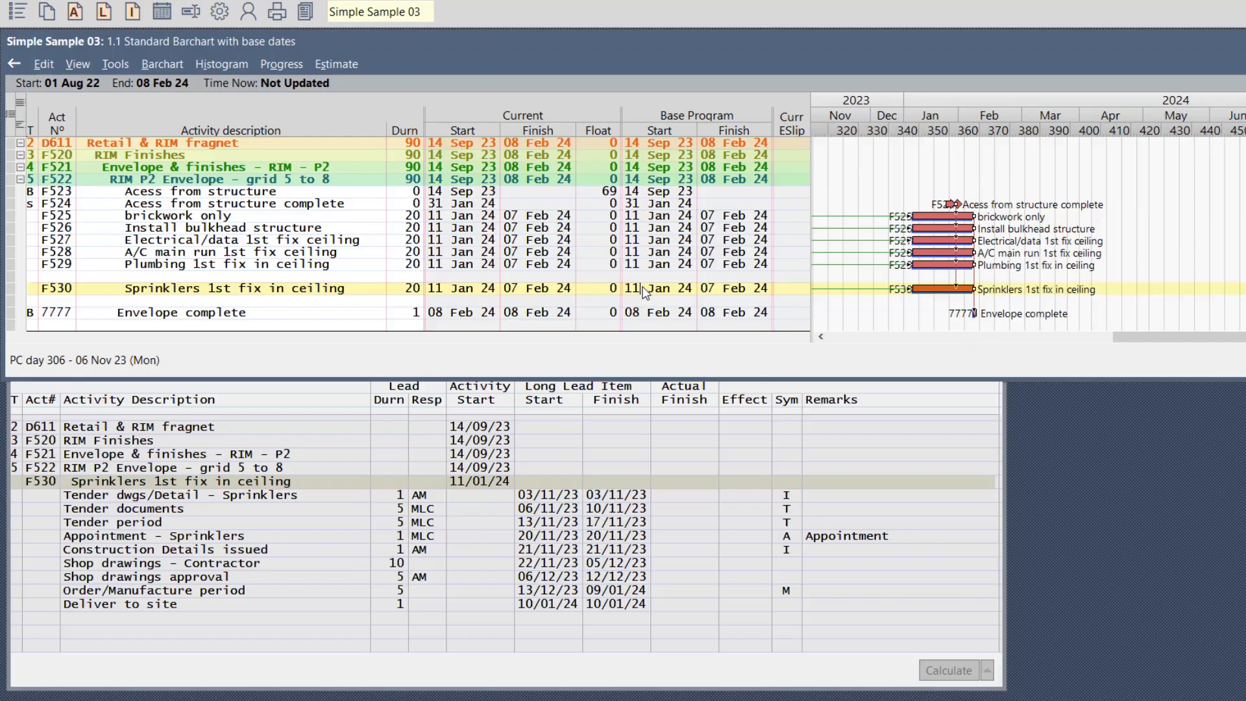
# Bring F524's contractual start forward to 08 Jan 24, recalculate the long lead dates using Base Program and check F530's base start.
pyautogui.moveTo(950, 205); pyautogui.dragTo(899, 205)
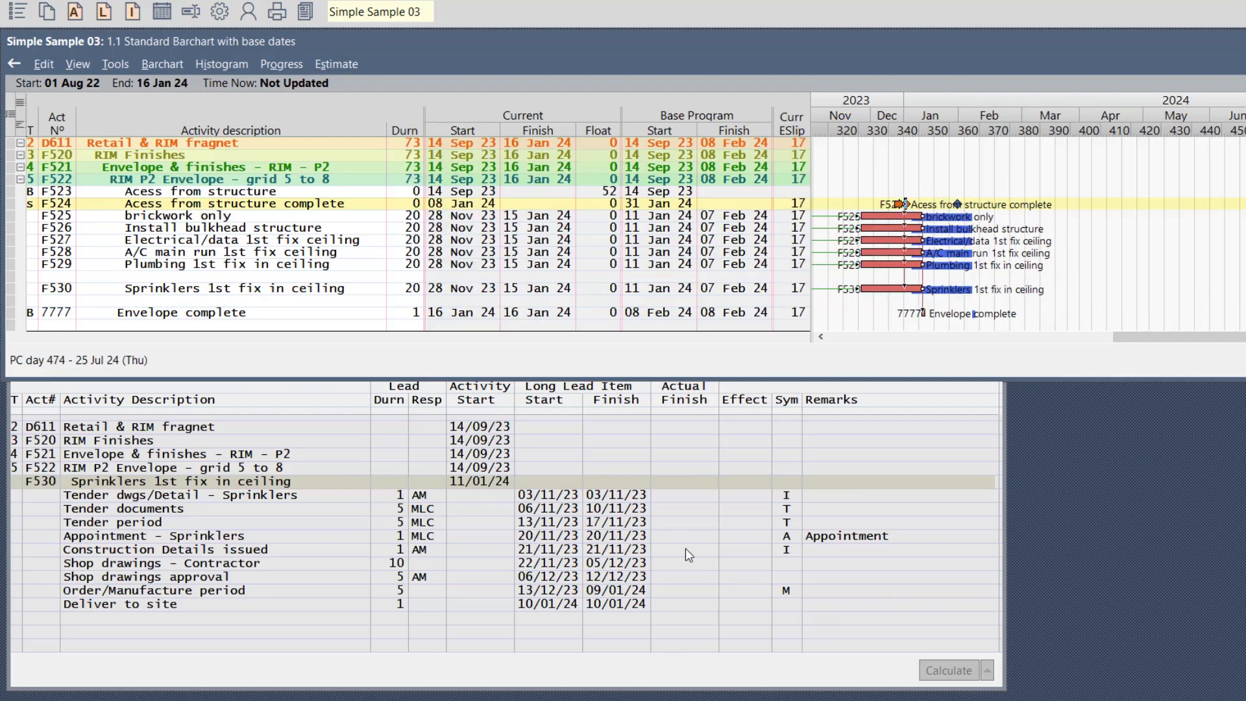
pyautogui.click(664, 511)
pyautogui.click(987, 670)
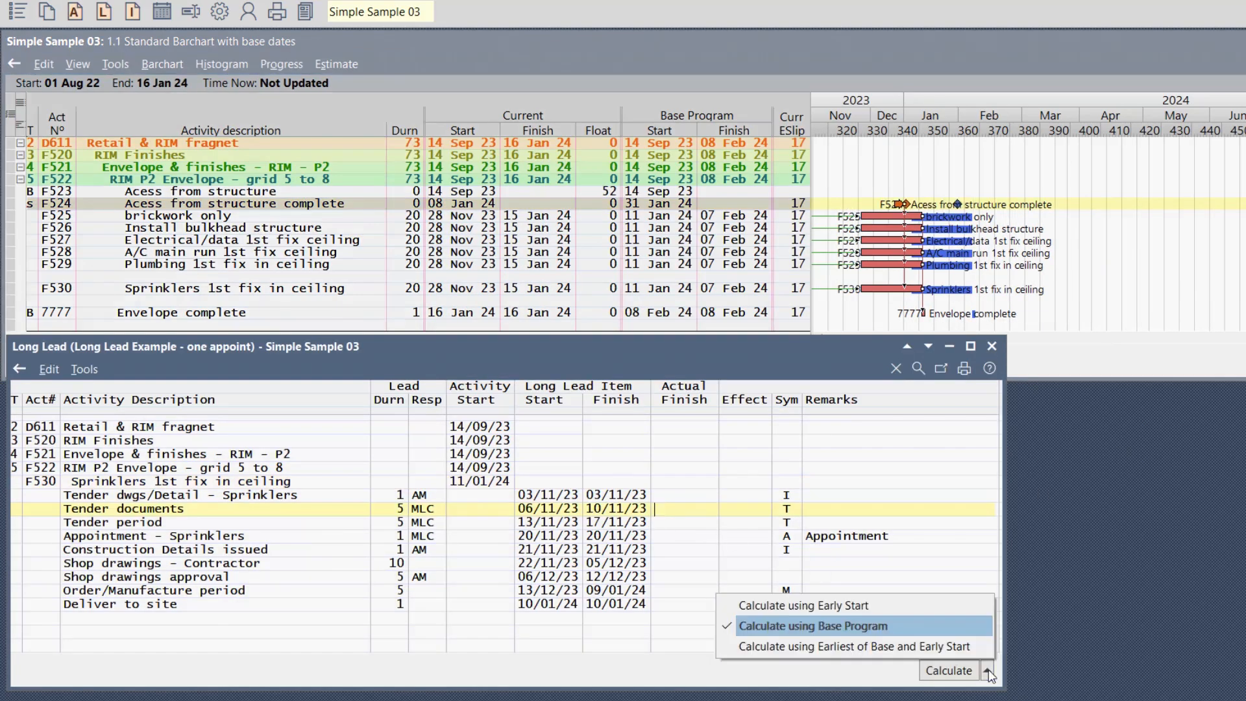
pyautogui.click(987, 672)
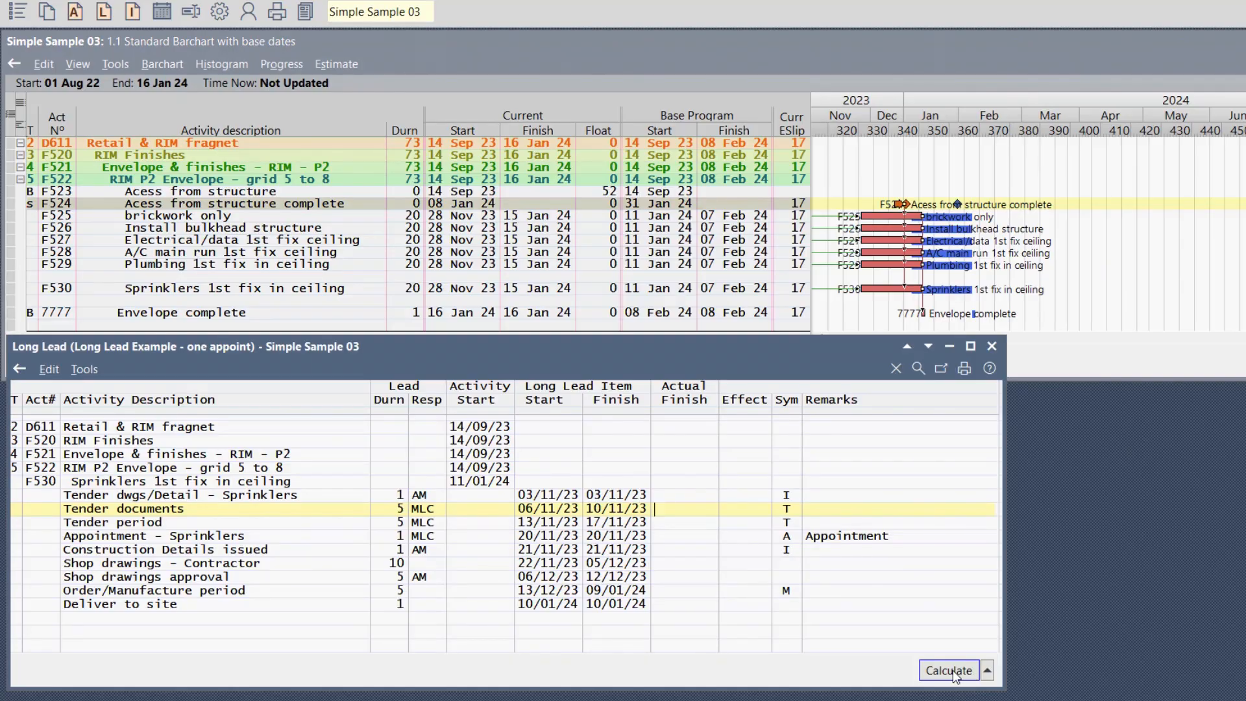
pyautogui.click(487, 486)
pyautogui.click(663, 289)
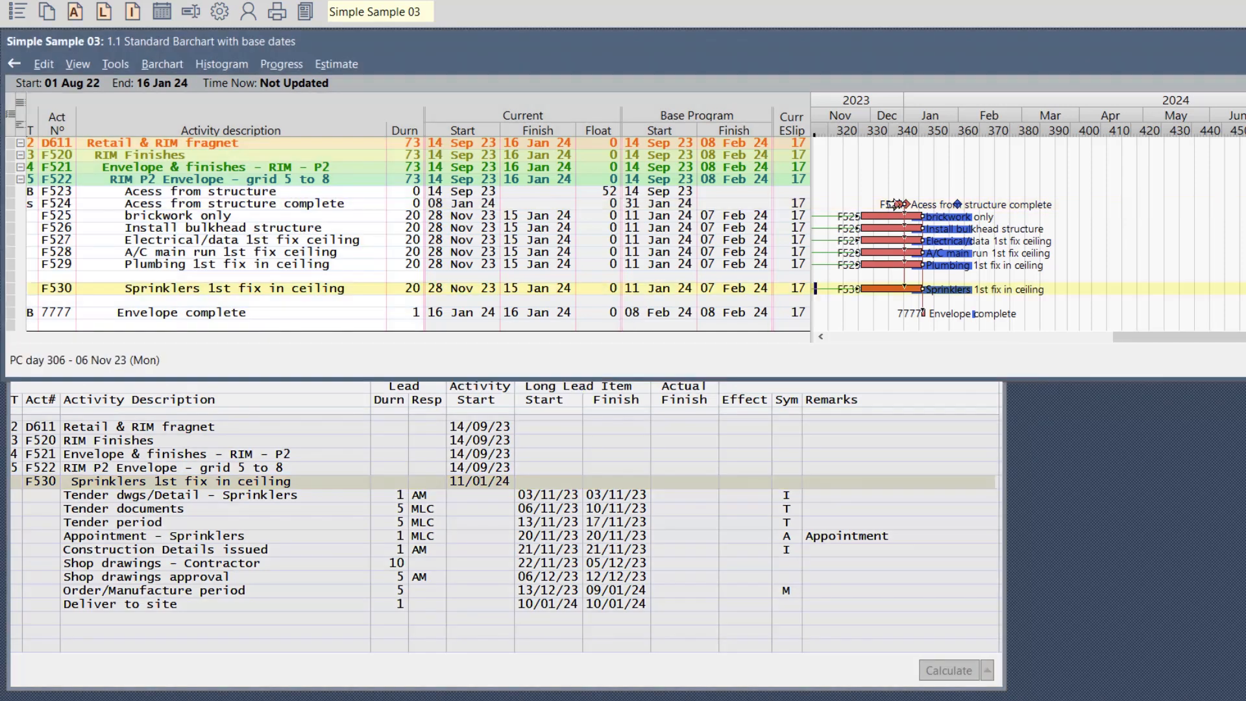
# Delay F524's contractual start to 29 Feb 24, recalculate the long lead dates using Base Program and check F530's activity start.
pyautogui.moveTo(900, 205); pyautogui.dragTo(1015, 205)
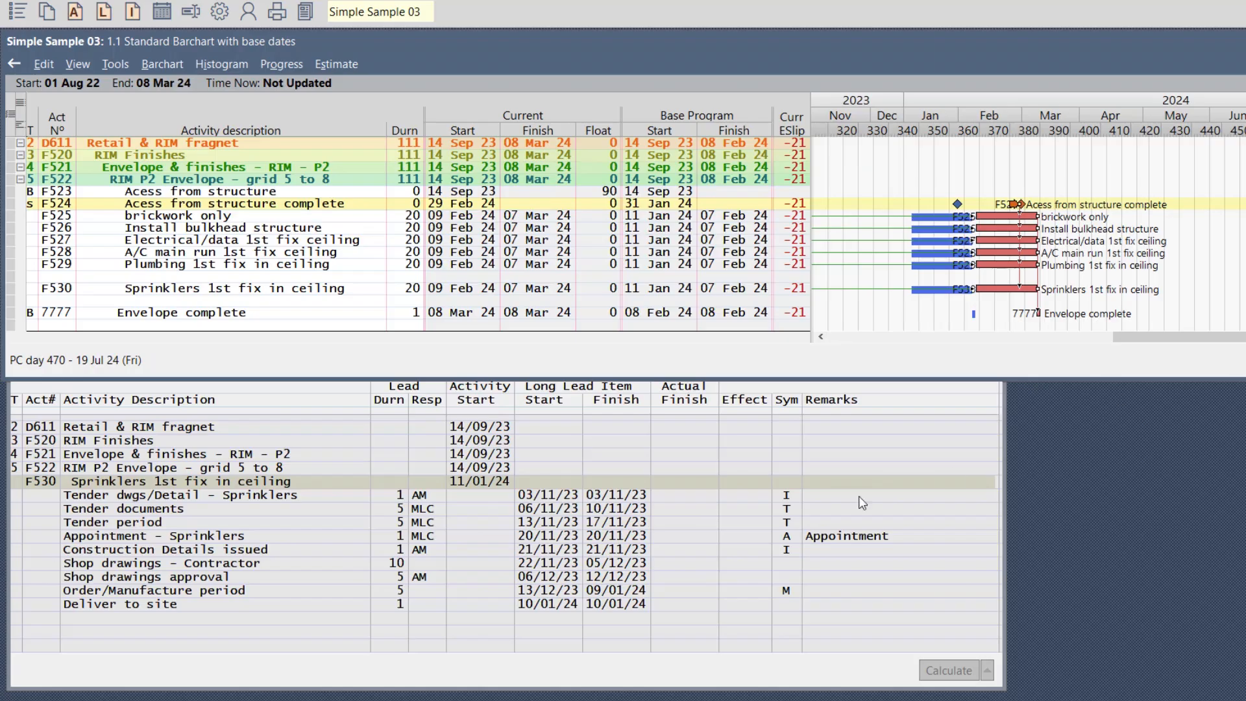
pyautogui.click(594, 502)
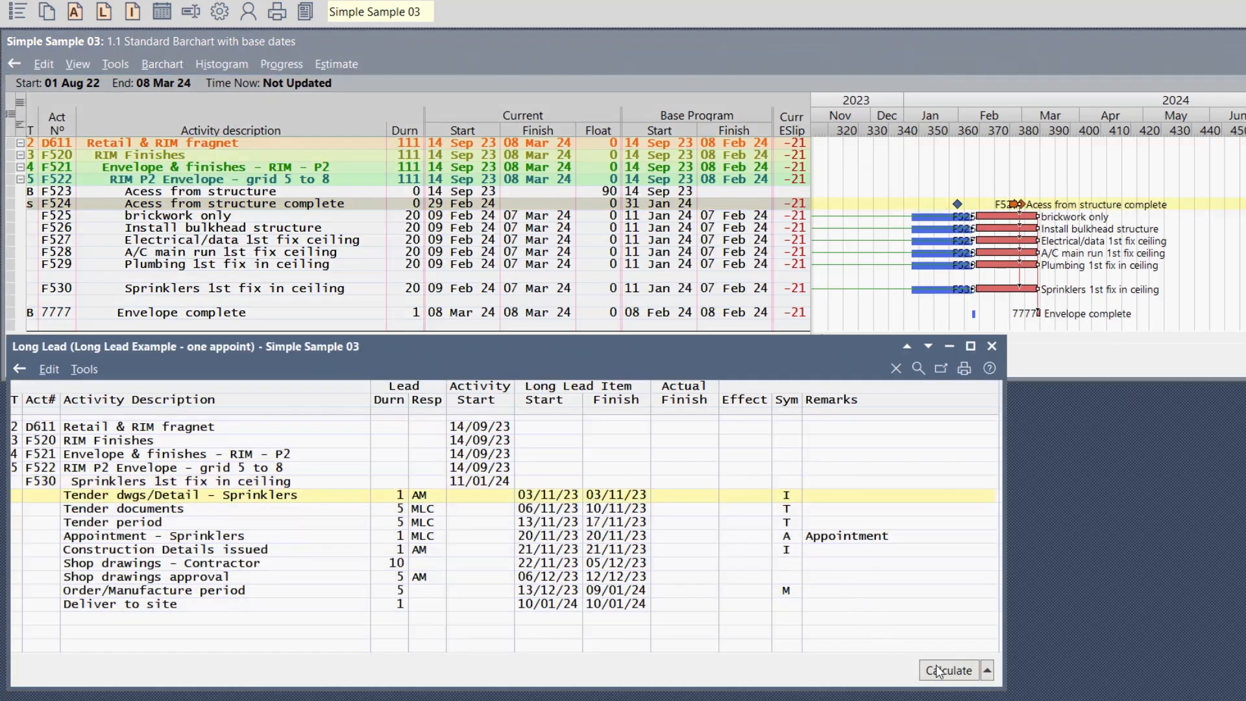
pyautogui.click(499, 484)
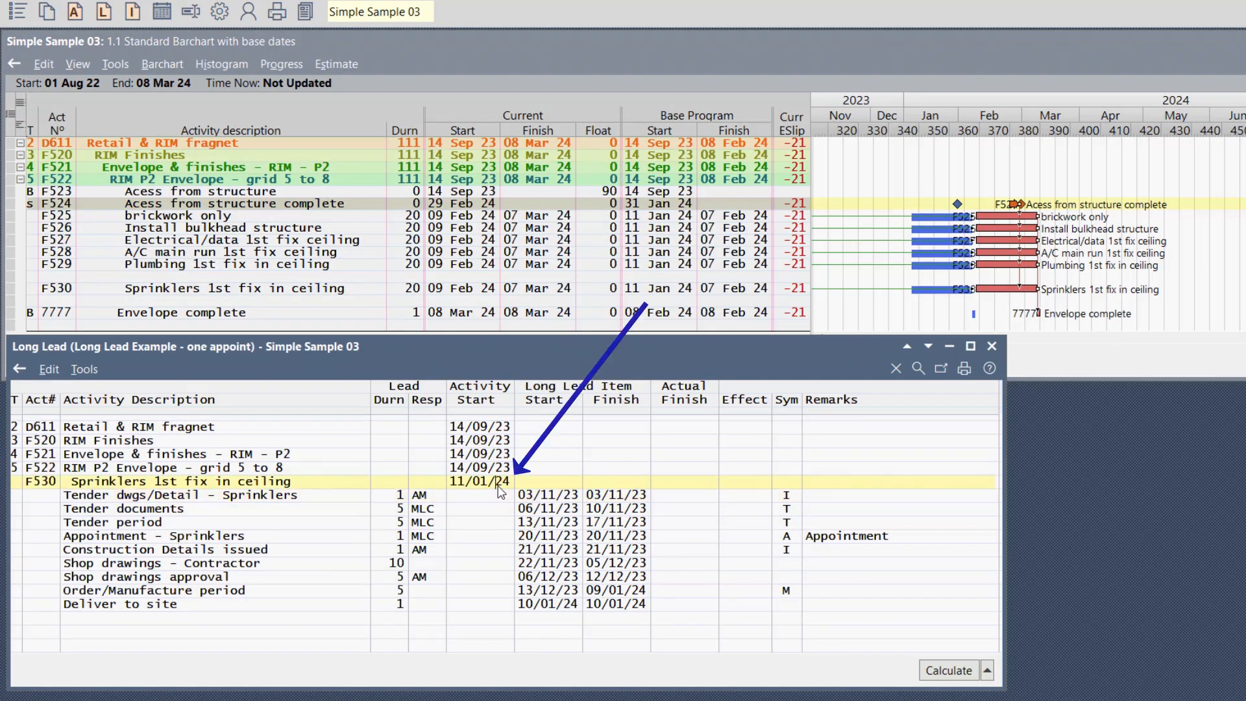
# Move F524's contractual start arrow back to its base date of 31 Jan 24.
pyautogui.click(1017, 209)
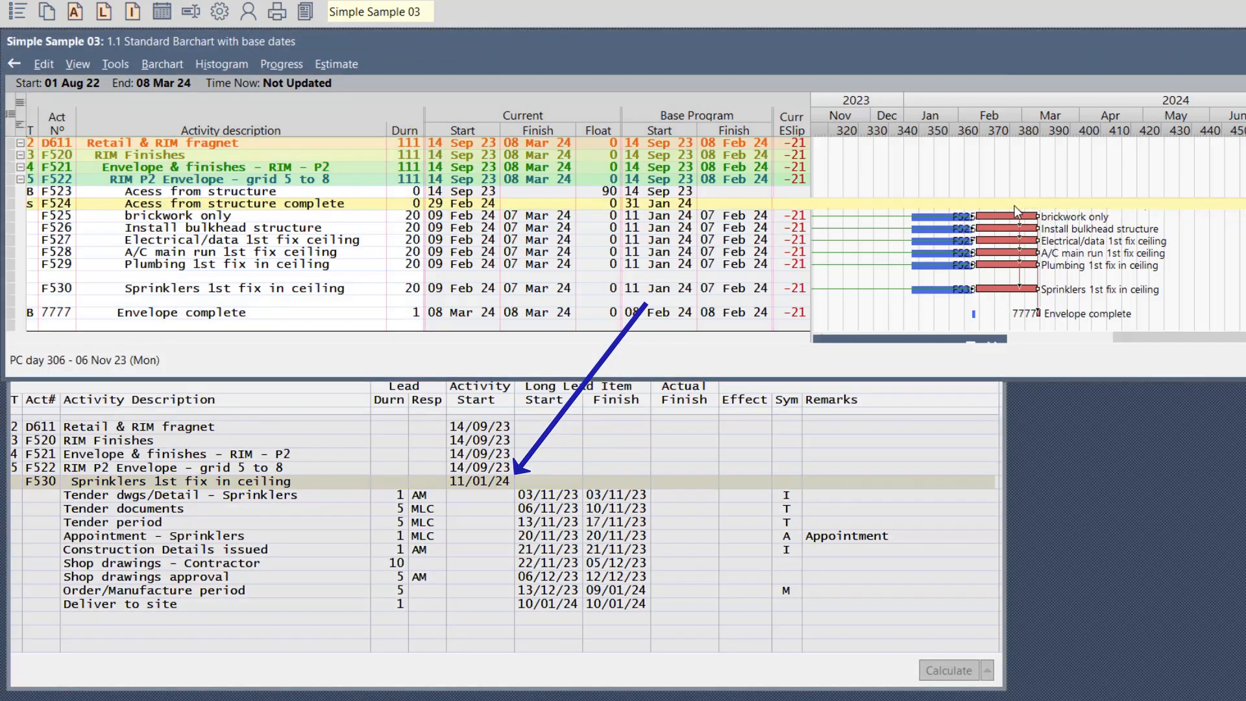
pyautogui.moveTo(1017, 209); pyautogui.dragTo(953, 206)
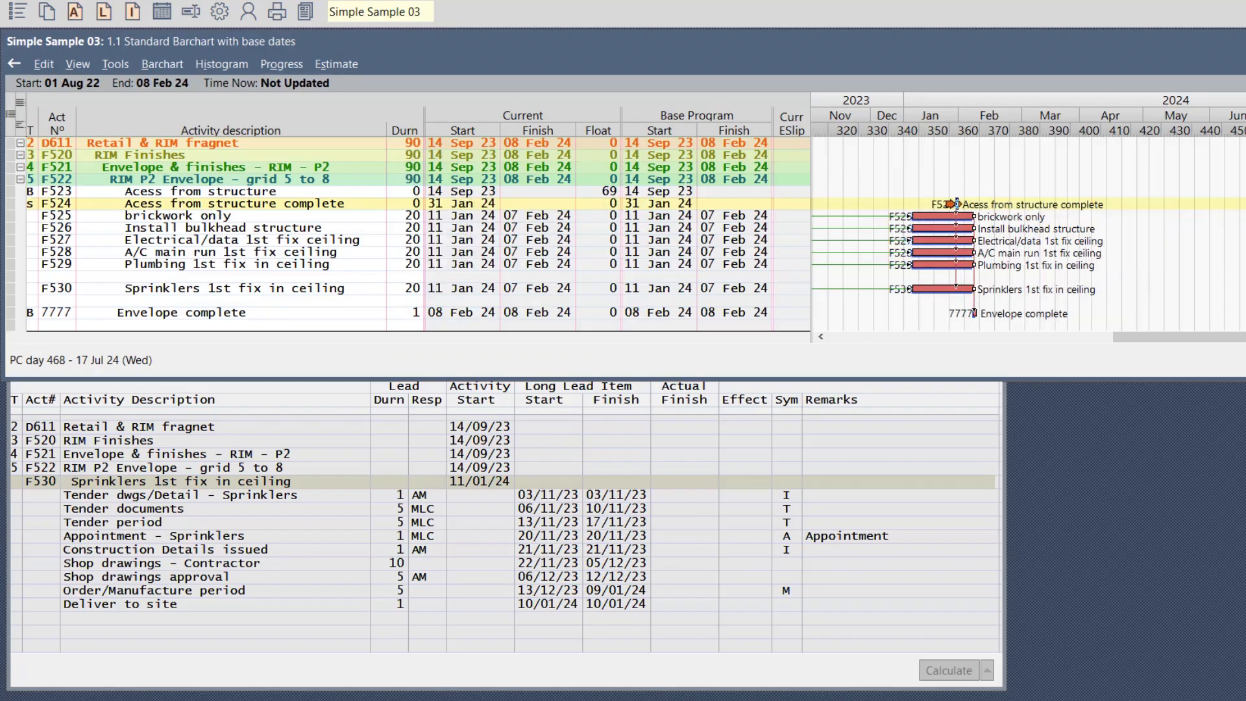
# Recalculate the long lead dates using Earliest of Base and Early Start and compare F530's activity start with its current and base starts.
pyautogui.click(987, 622)
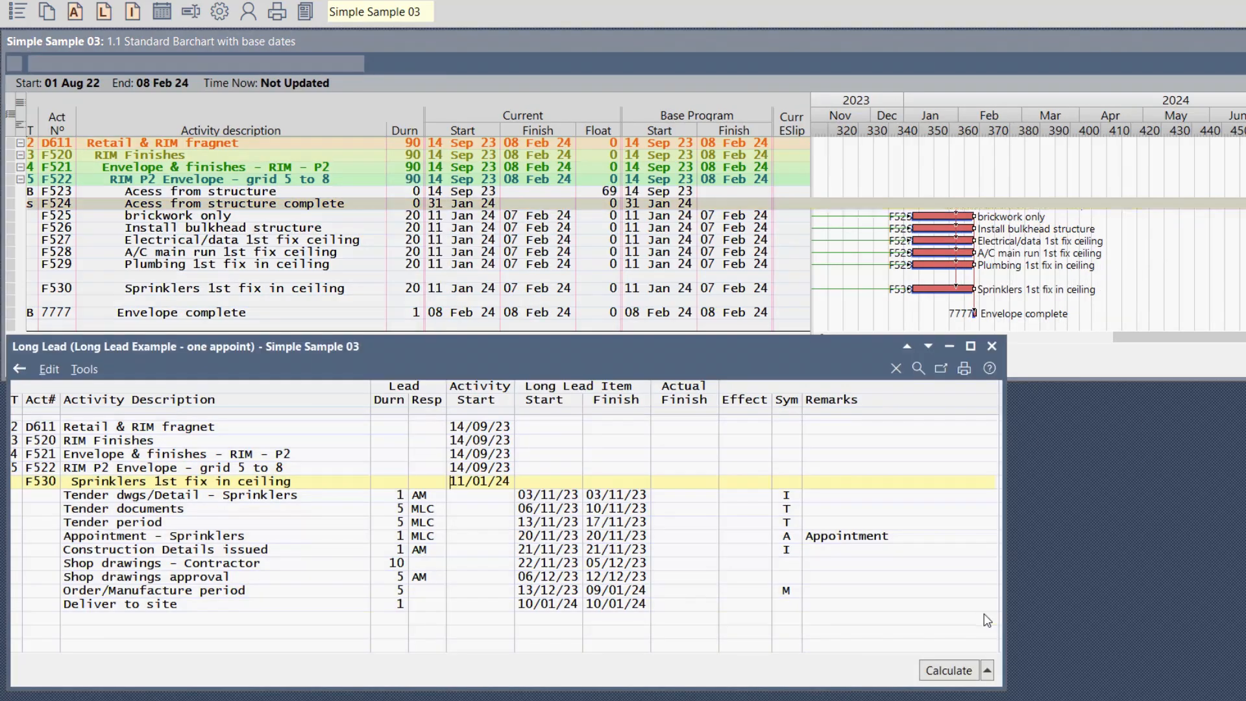
pyautogui.click(987, 672)
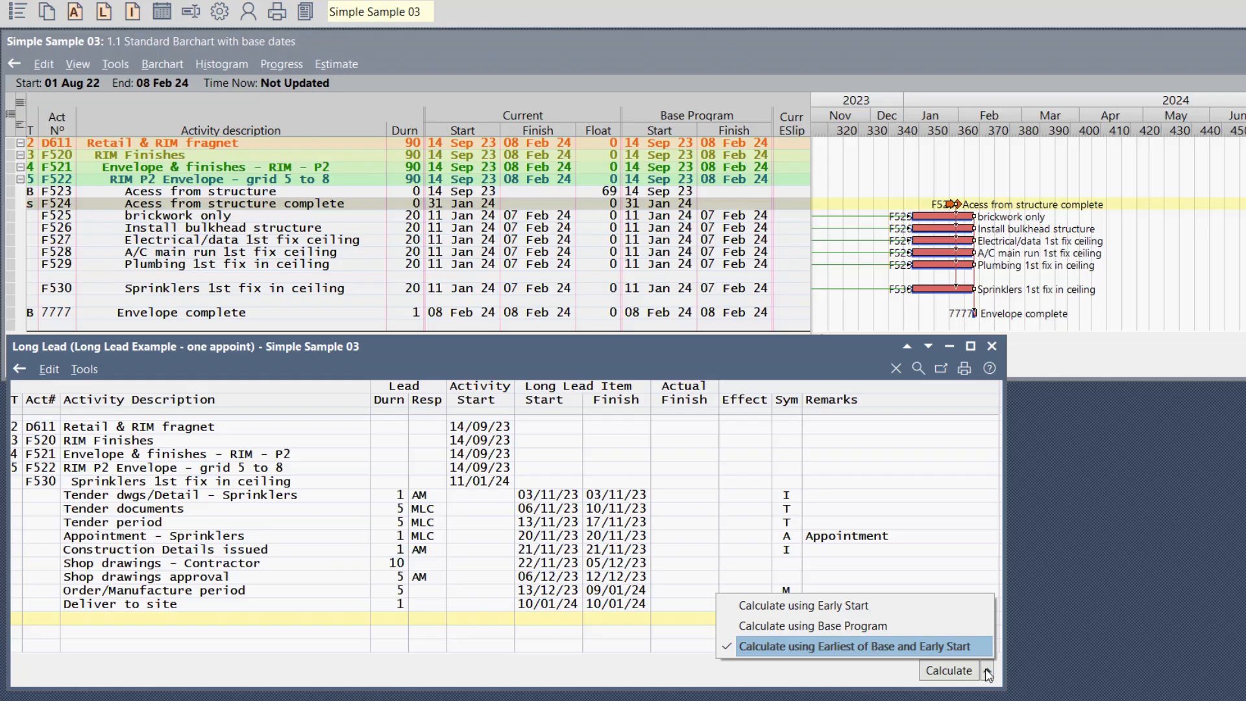
pyautogui.click(968, 673)
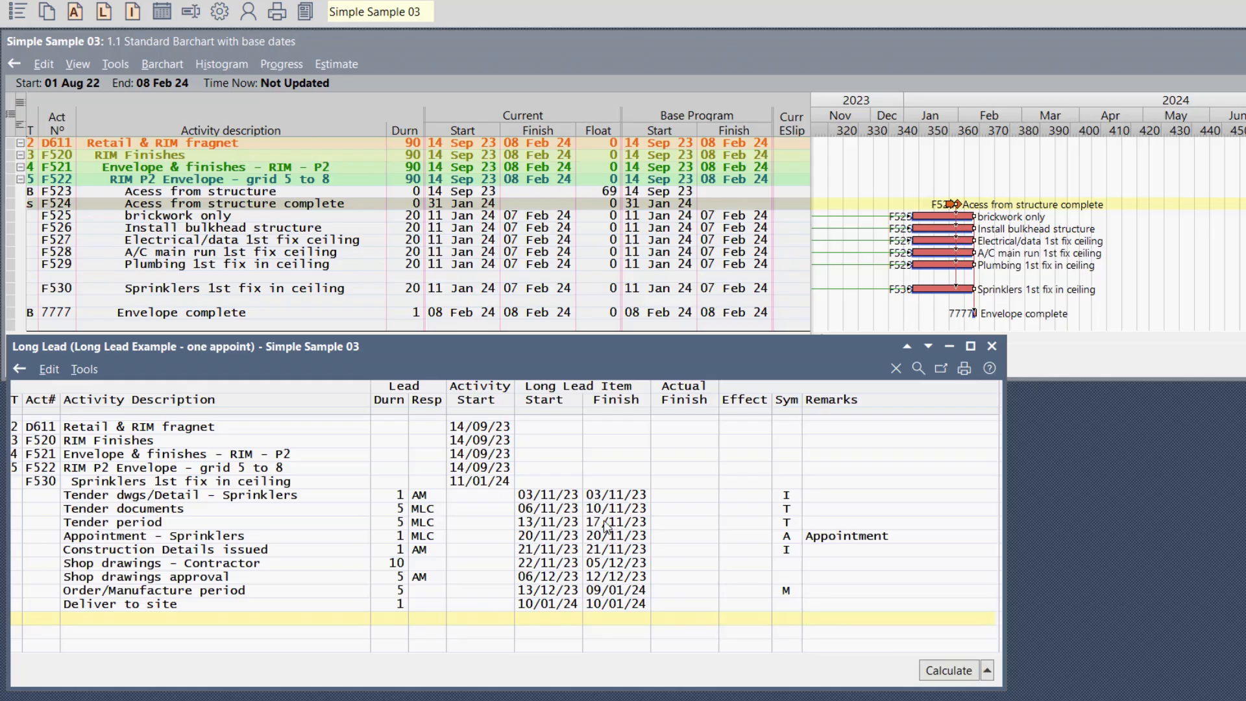
pyautogui.click(508, 485)
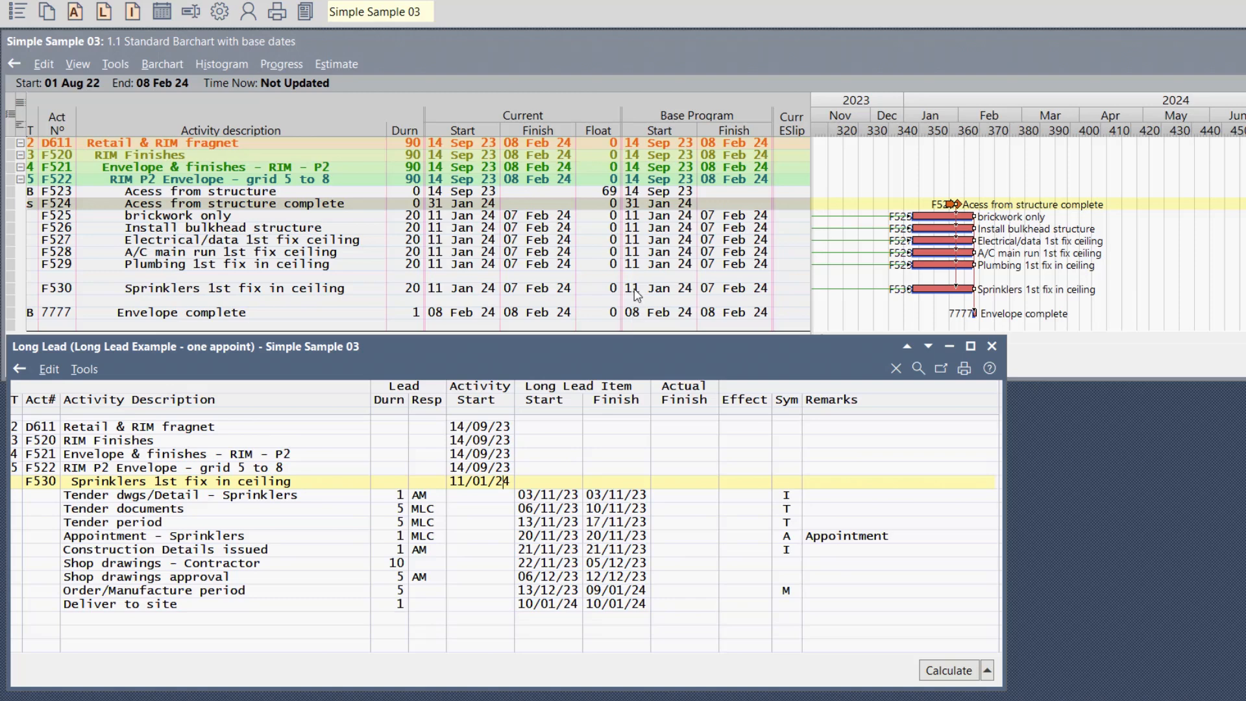
pyautogui.click(484, 291)
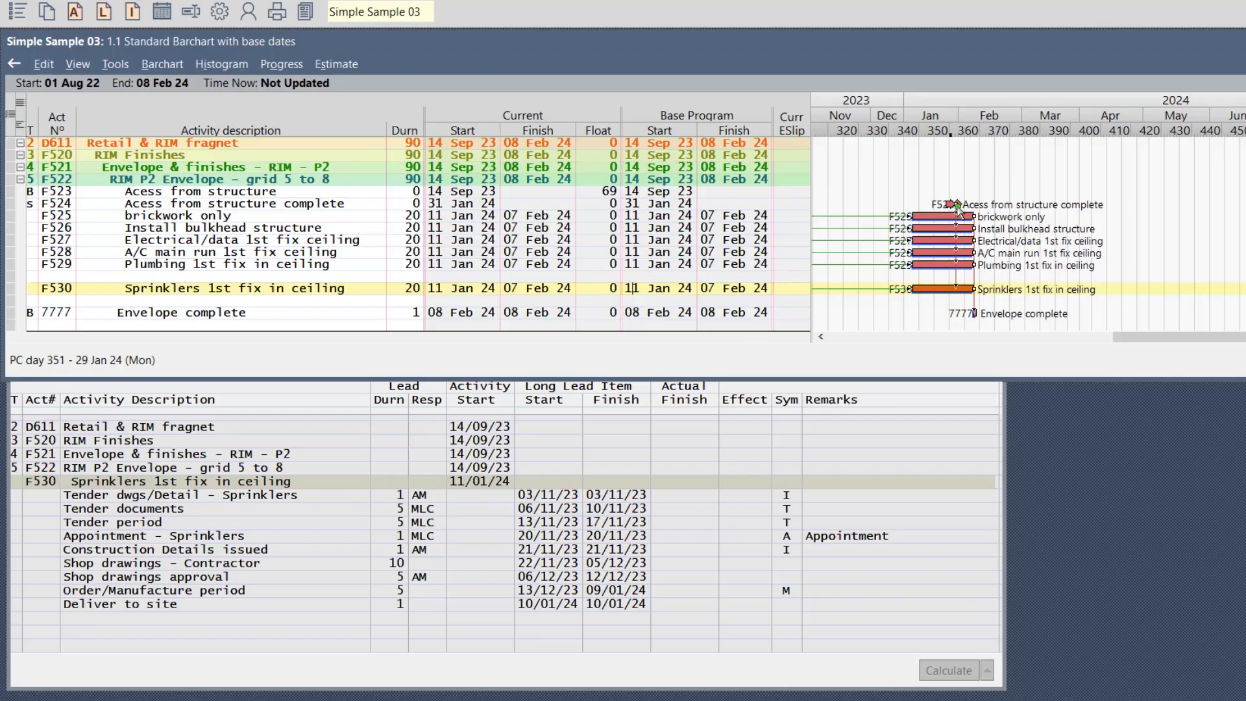
# Bring F524's contractual start forward to 29 Nov 23, recalculate using Earliest of Base and Early Start and check F530's early start.
pyautogui.moveTo(956, 205); pyautogui.dragTo(860, 203)
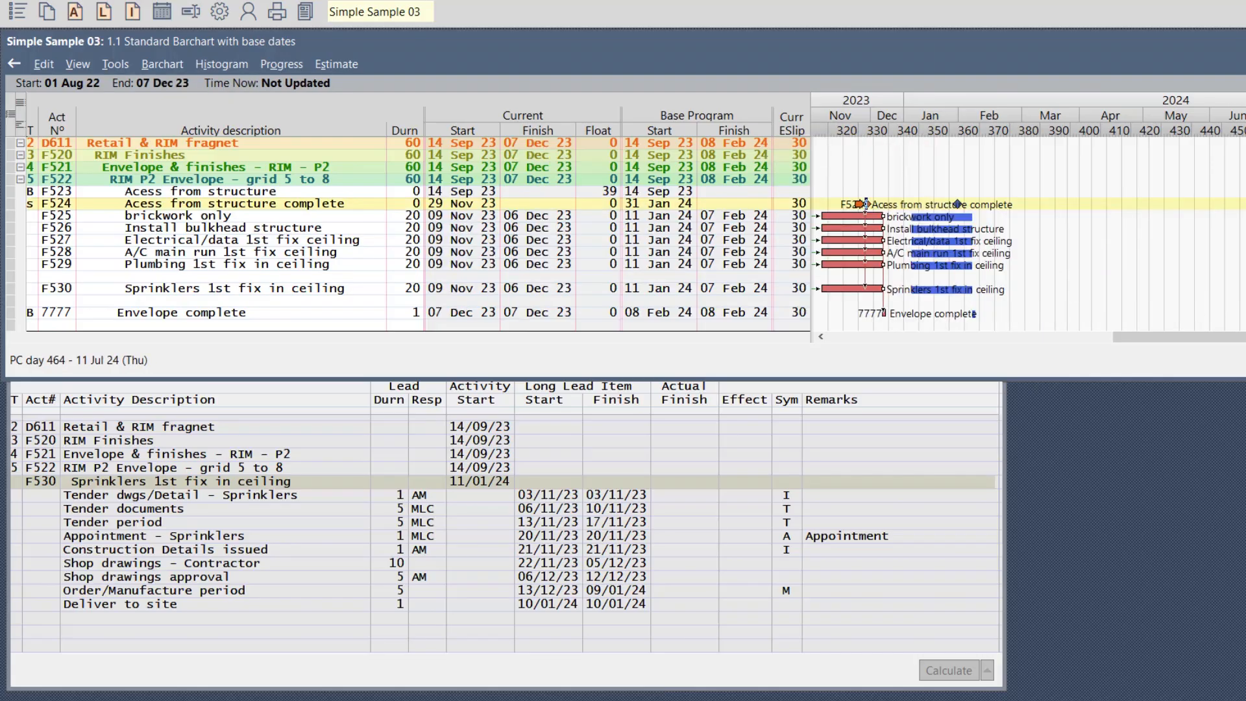
pyautogui.click(507, 482)
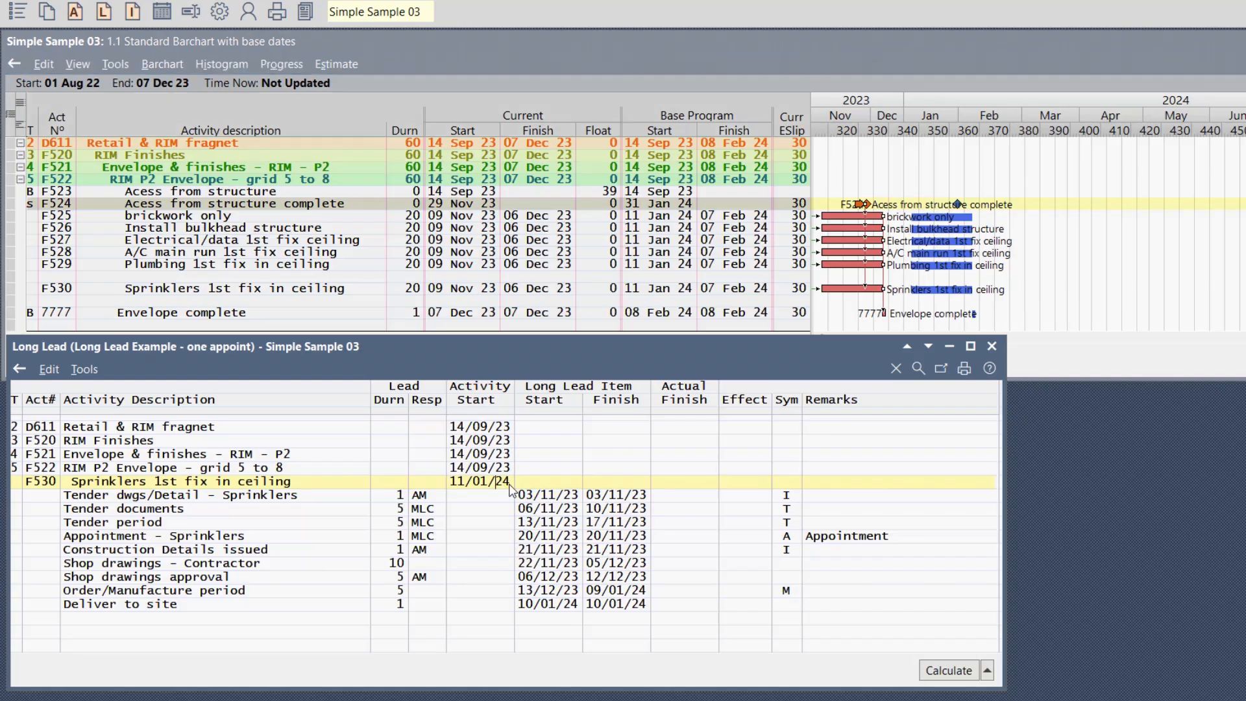
pyautogui.click(989, 669)
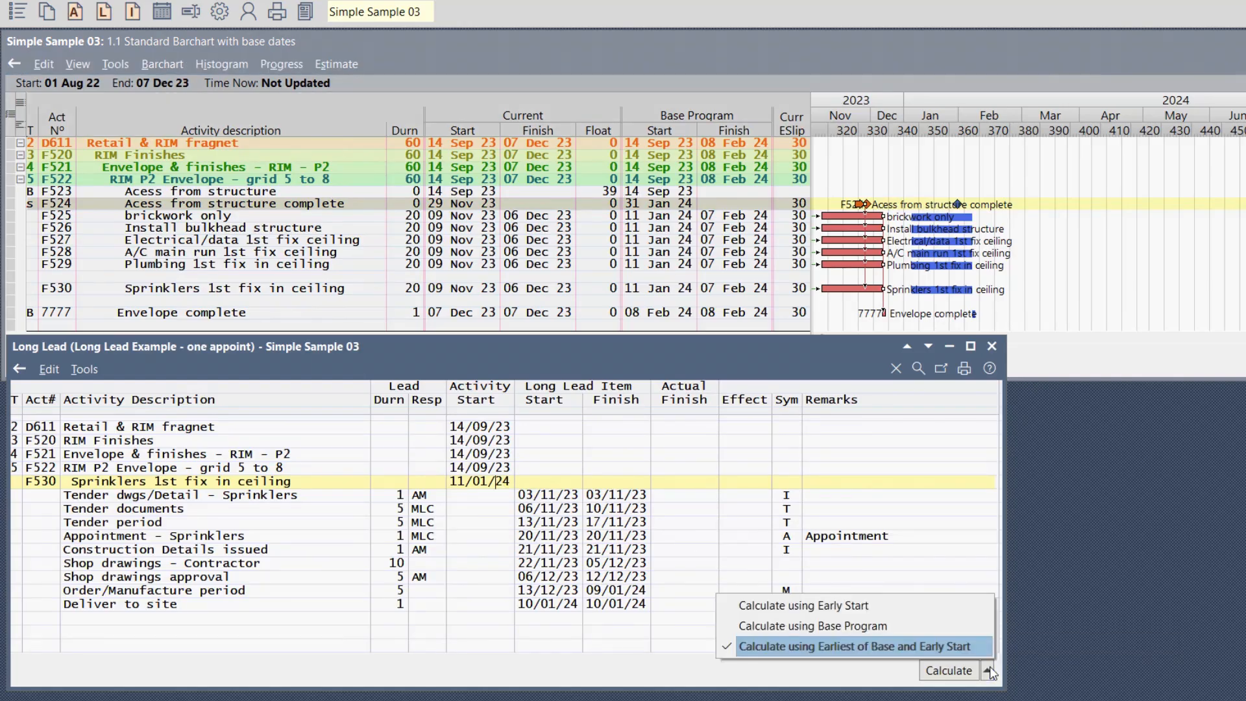
pyautogui.click(960, 671)
pyautogui.click(953, 672)
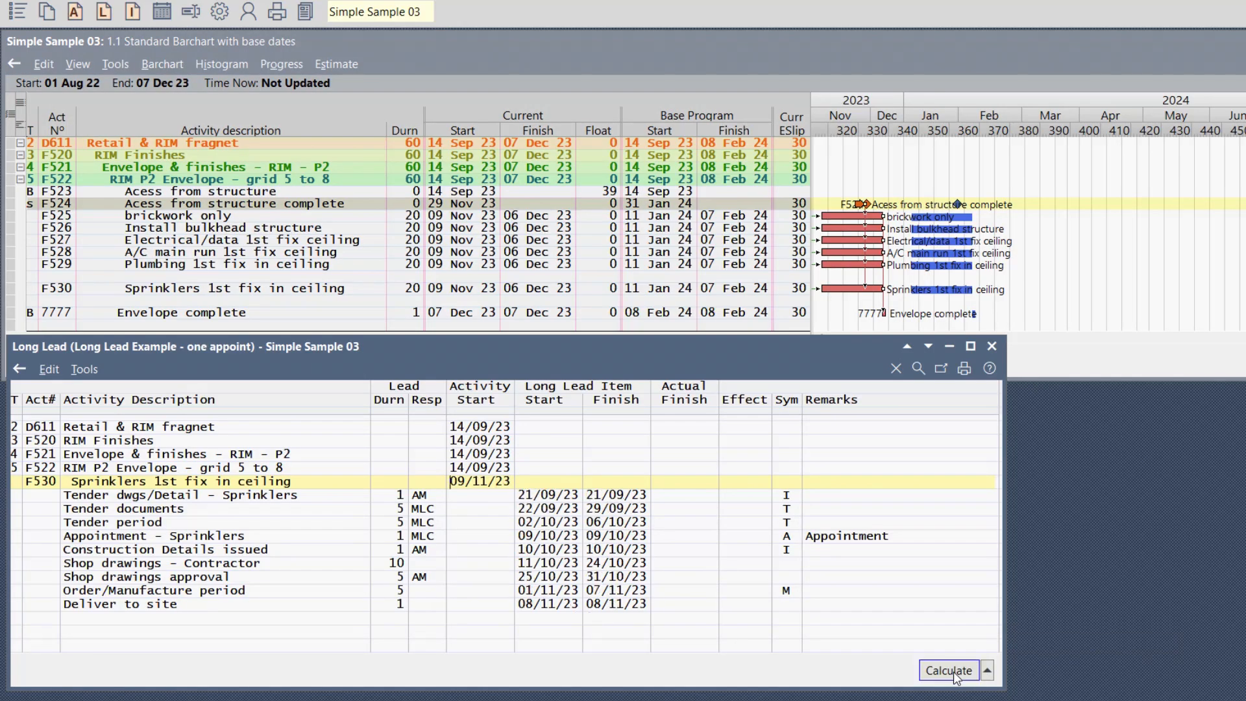
pyautogui.click(459, 292)
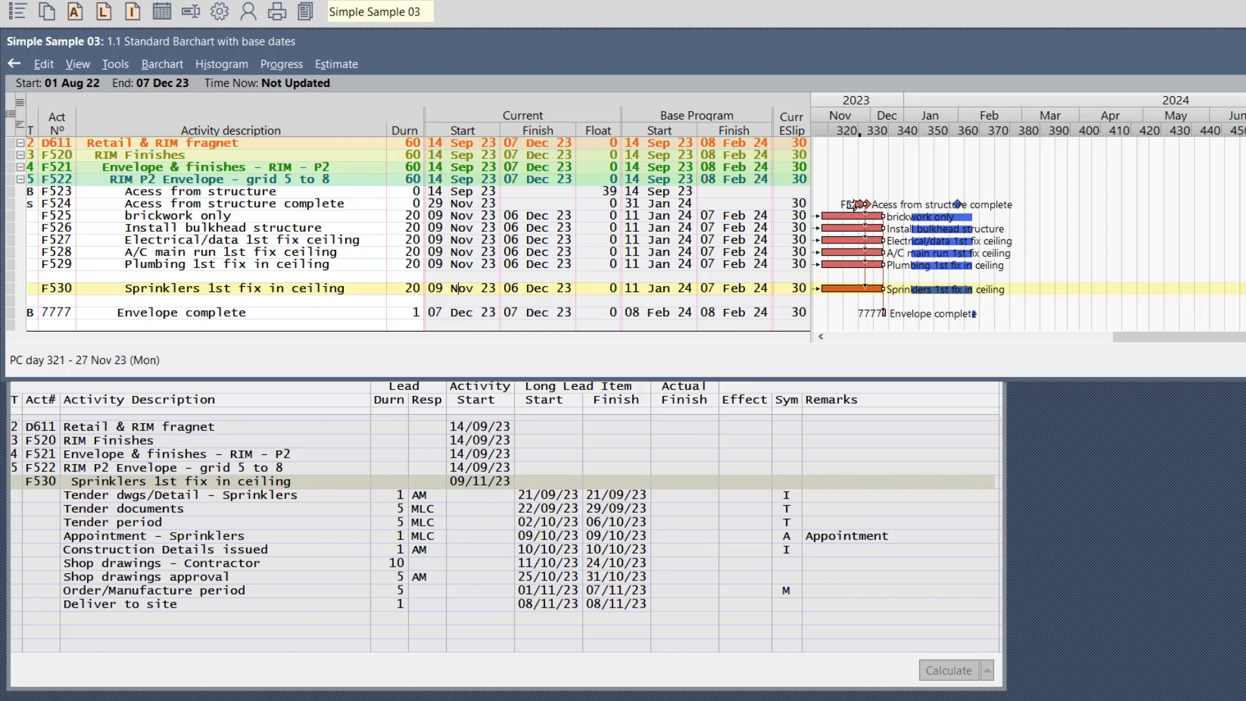
# Delay F524's contractual start to 01 Mar 24, recalculate using Earliest of Base and Early Start and compare F530's current and base starts.
pyautogui.moveTo(860, 205); pyautogui.dragTo(1017, 207)
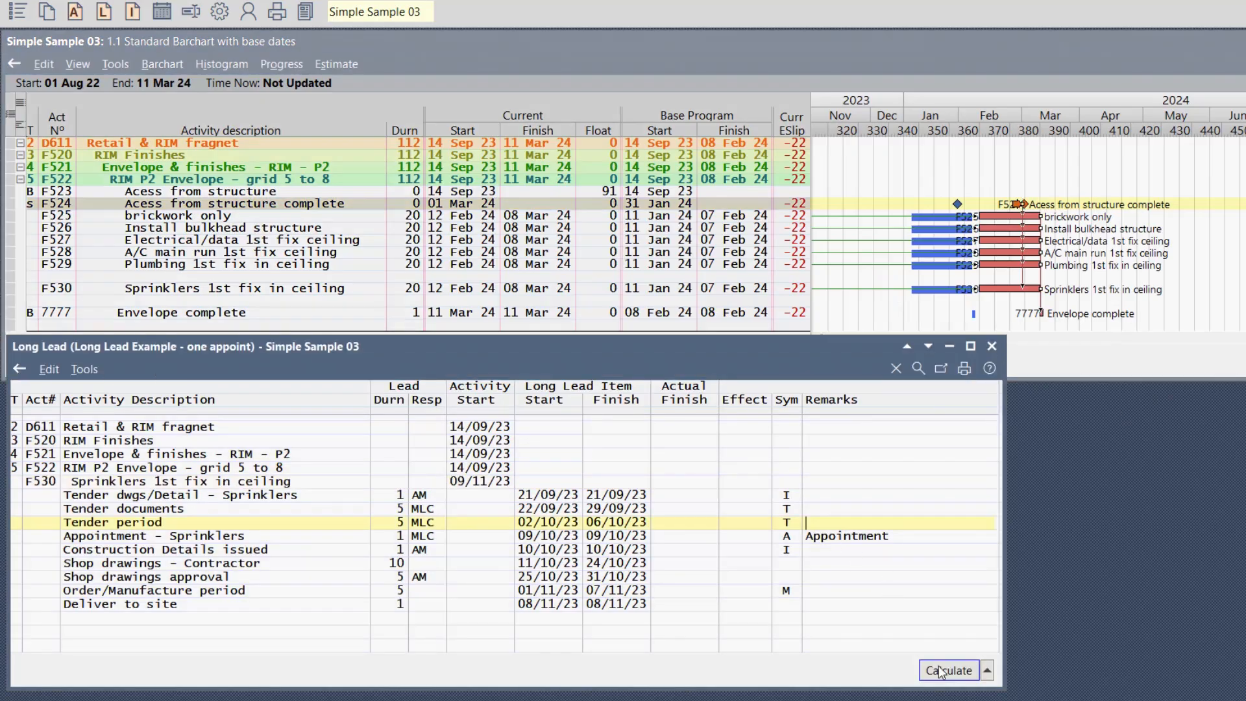
pyautogui.click(946, 670)
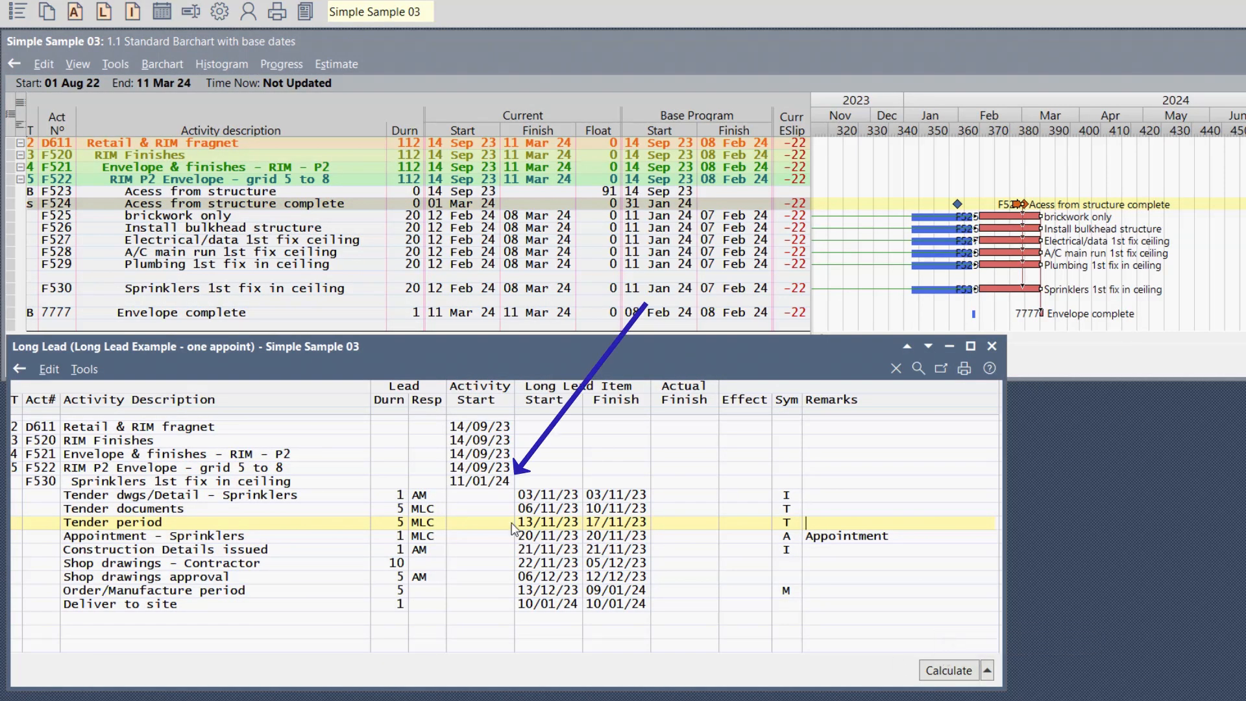
pyautogui.click(467, 484)
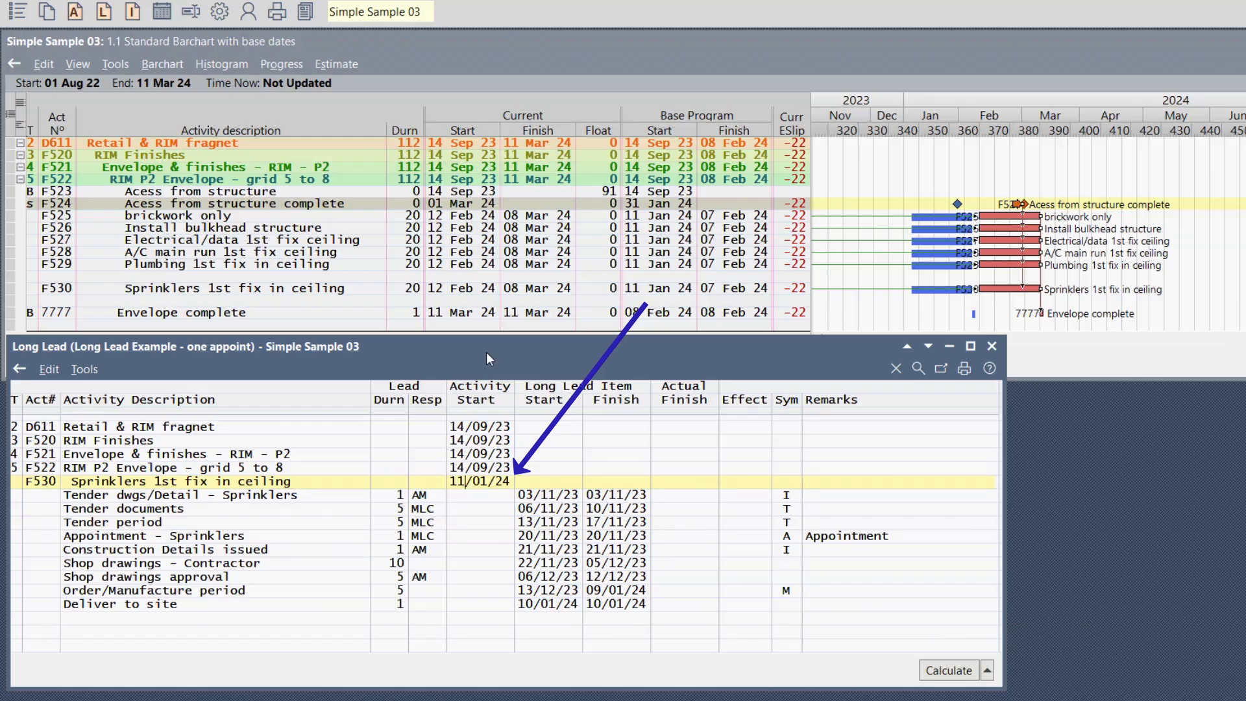
pyautogui.click(461, 291)
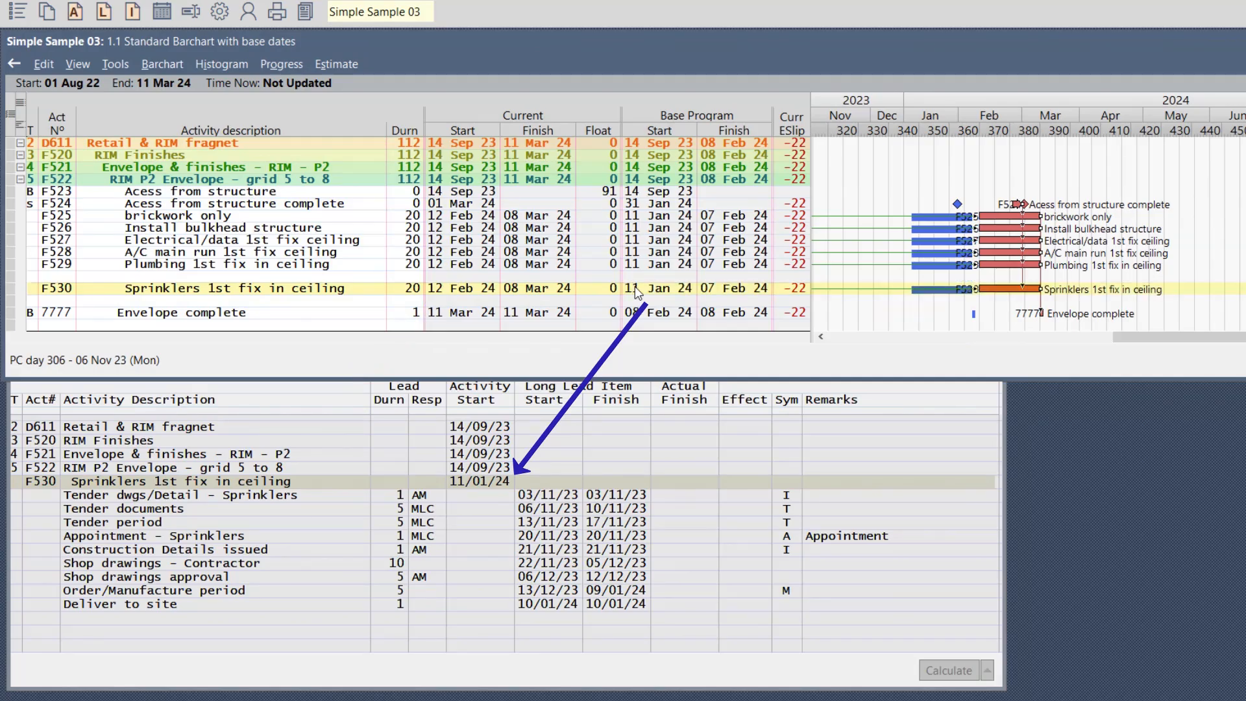
pyautogui.click(482, 486)
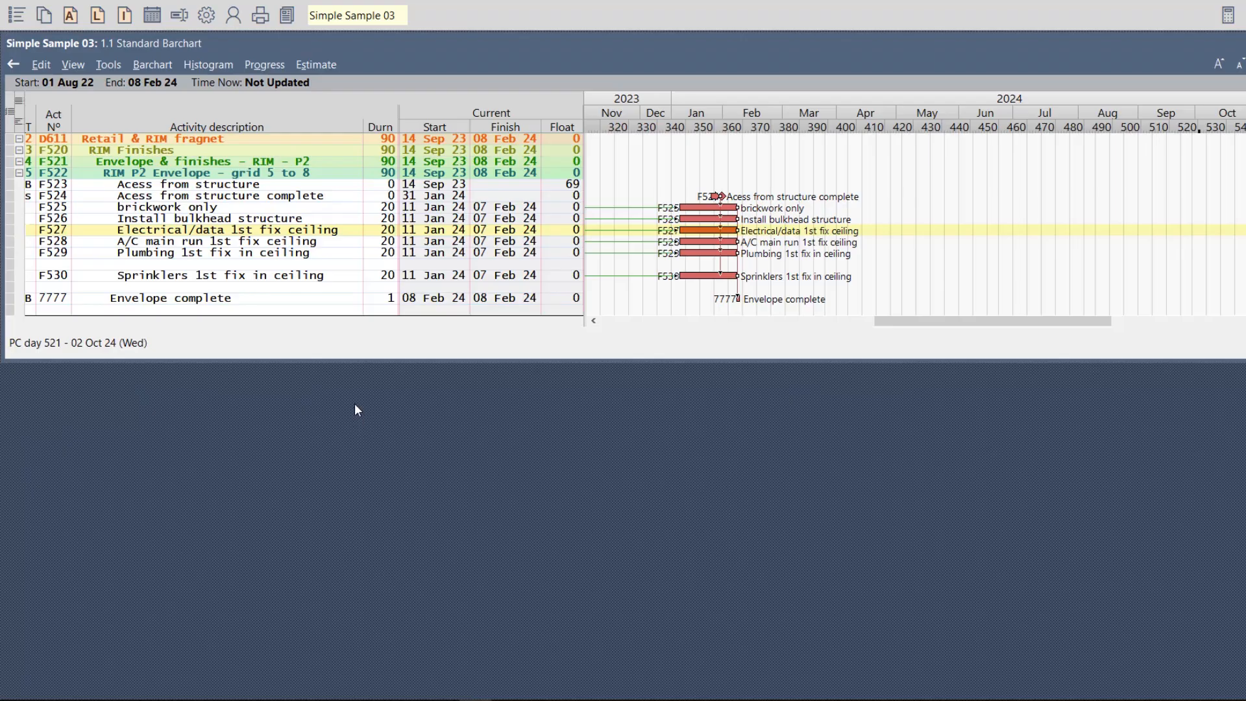
# Open the Appointments Robben Island Museum schedule from the latest long lead schedules.
pyautogui.click(97, 15)
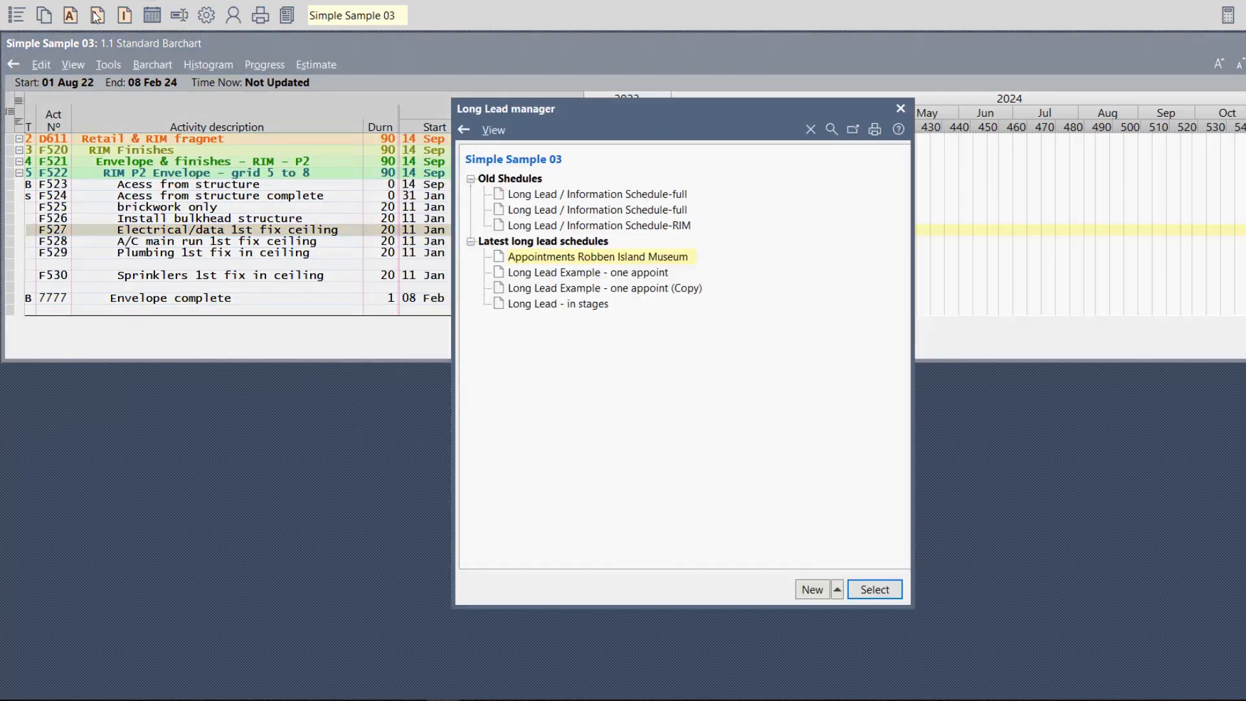
pyautogui.click(576, 257)
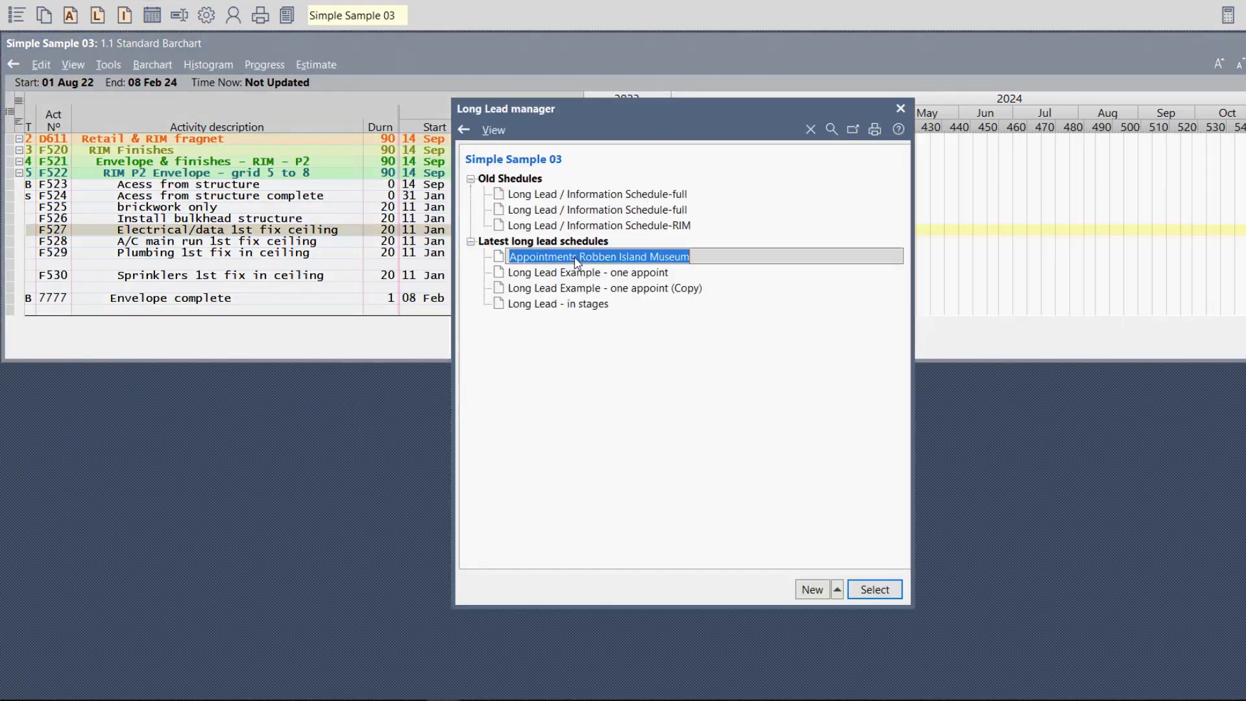
pyautogui.click(870, 592)
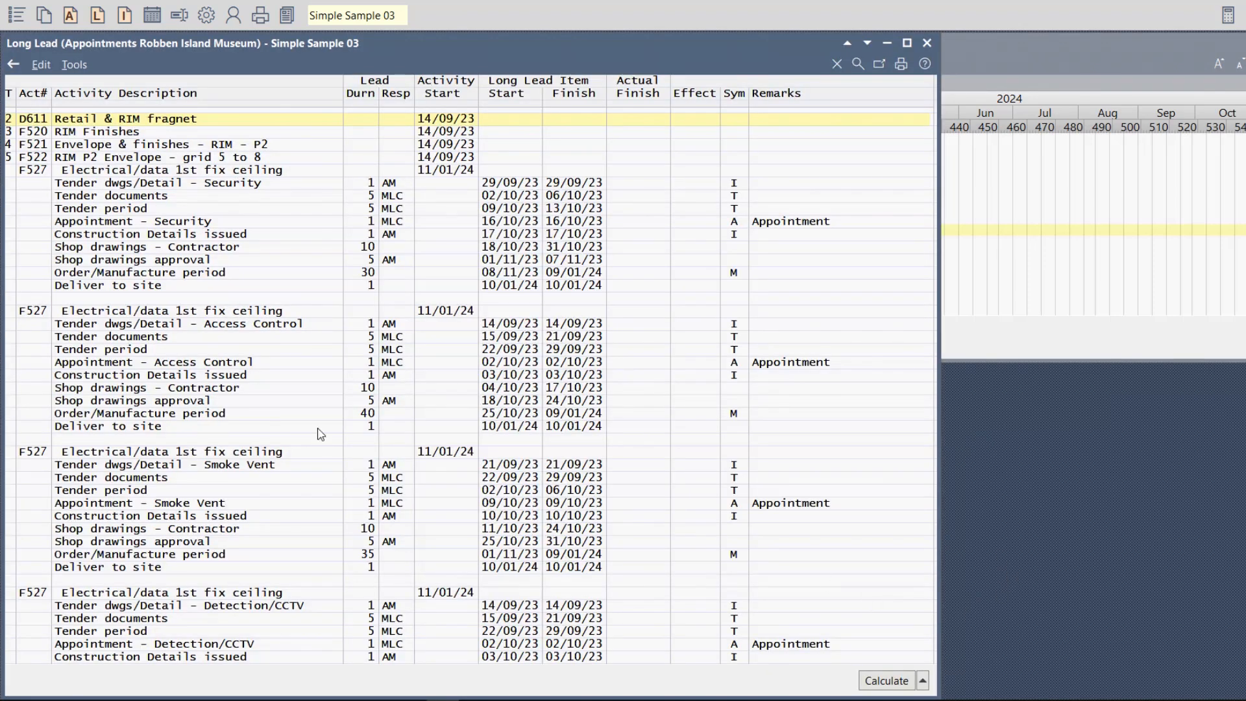
# Examine the repeated F527 Electrical/data 1st fix ceiling entries, comparing their appointment packages and order/manufacture lead durations.
pyautogui.click(196, 187)
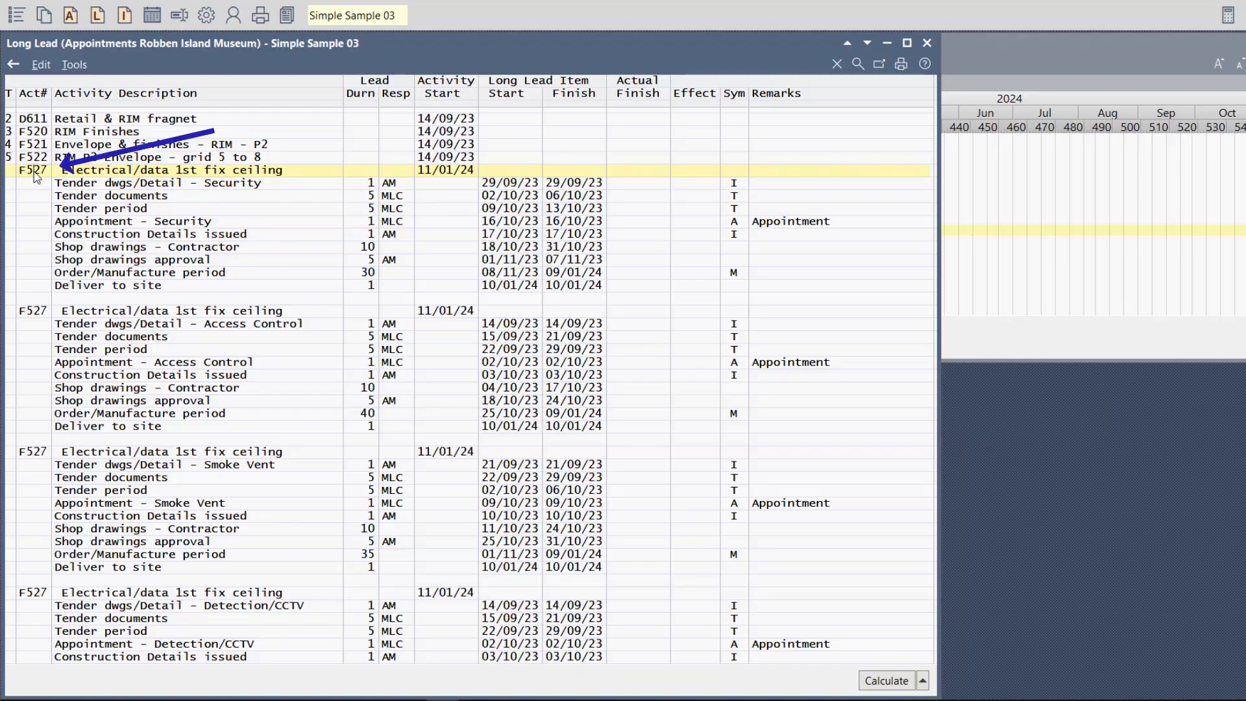
pyautogui.click(23, 311)
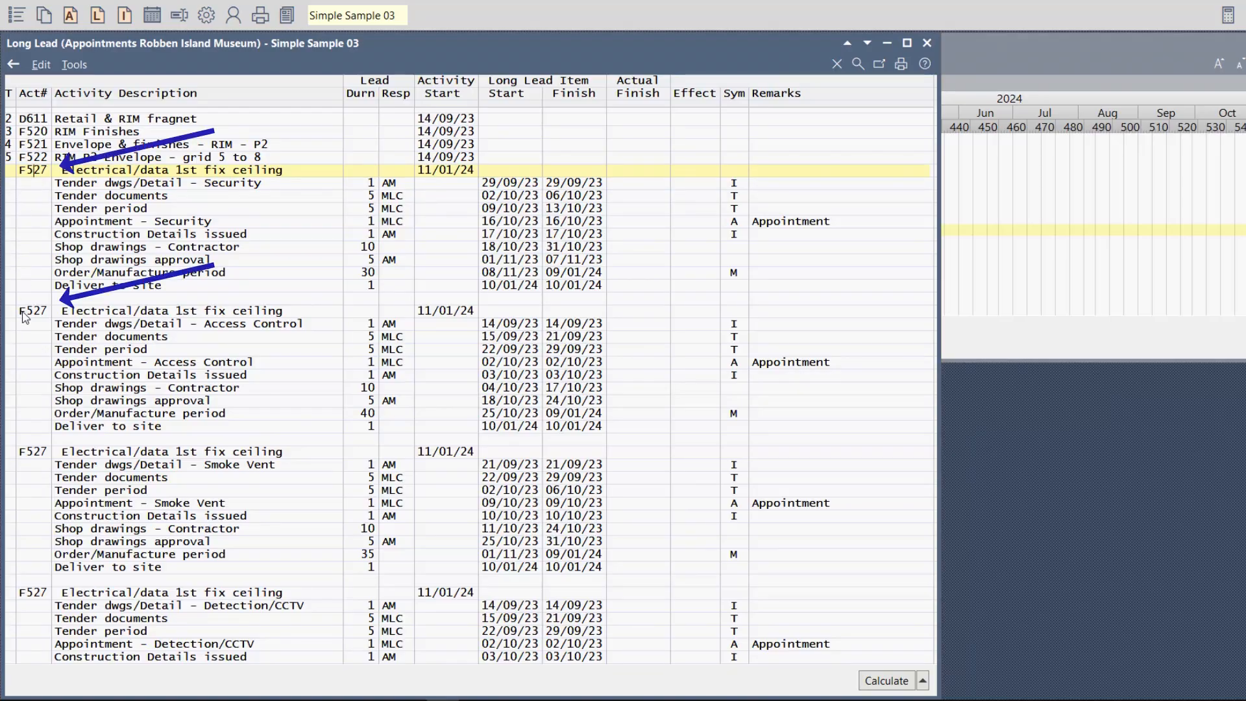
pyautogui.click(35, 452)
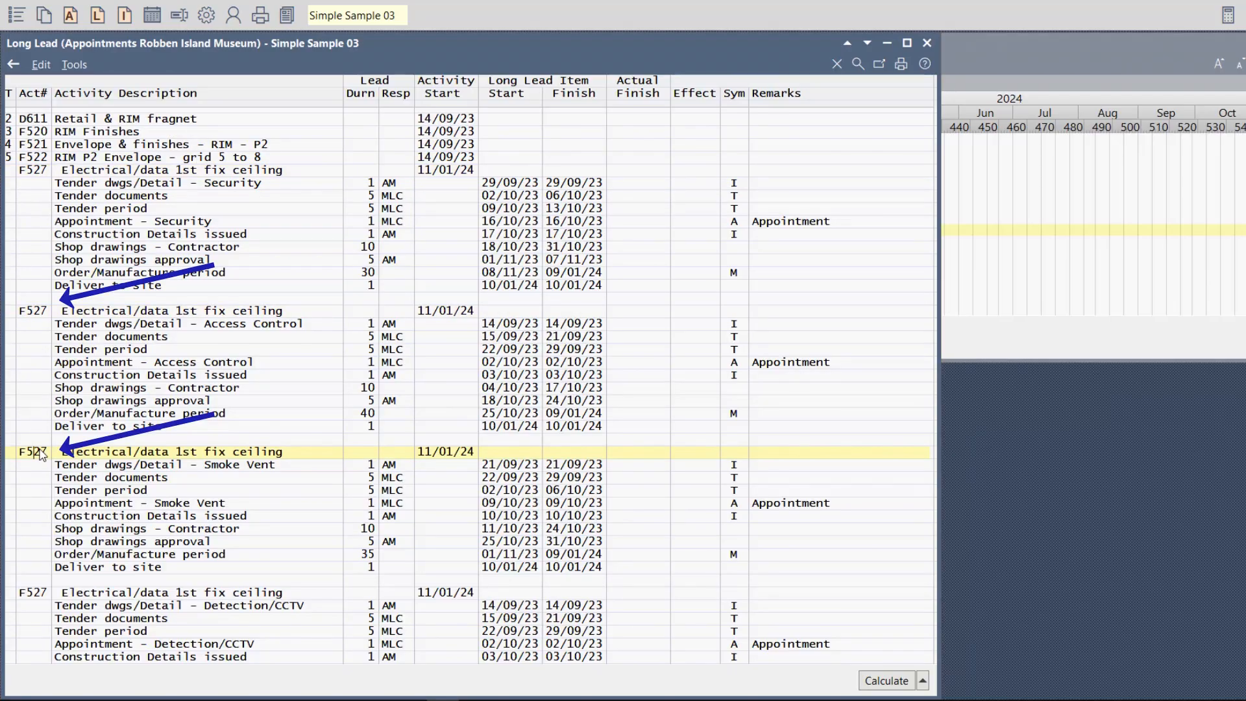
pyautogui.click(115, 184)
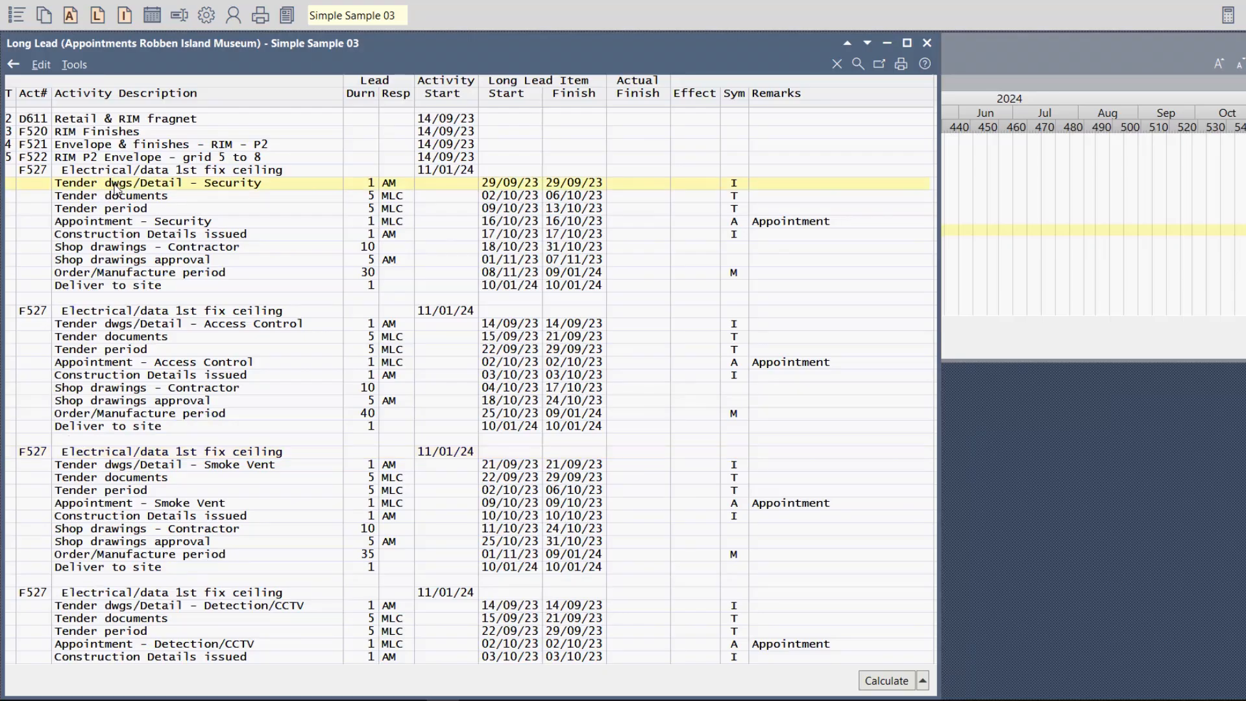
pyautogui.click(149, 325)
pyautogui.click(157, 465)
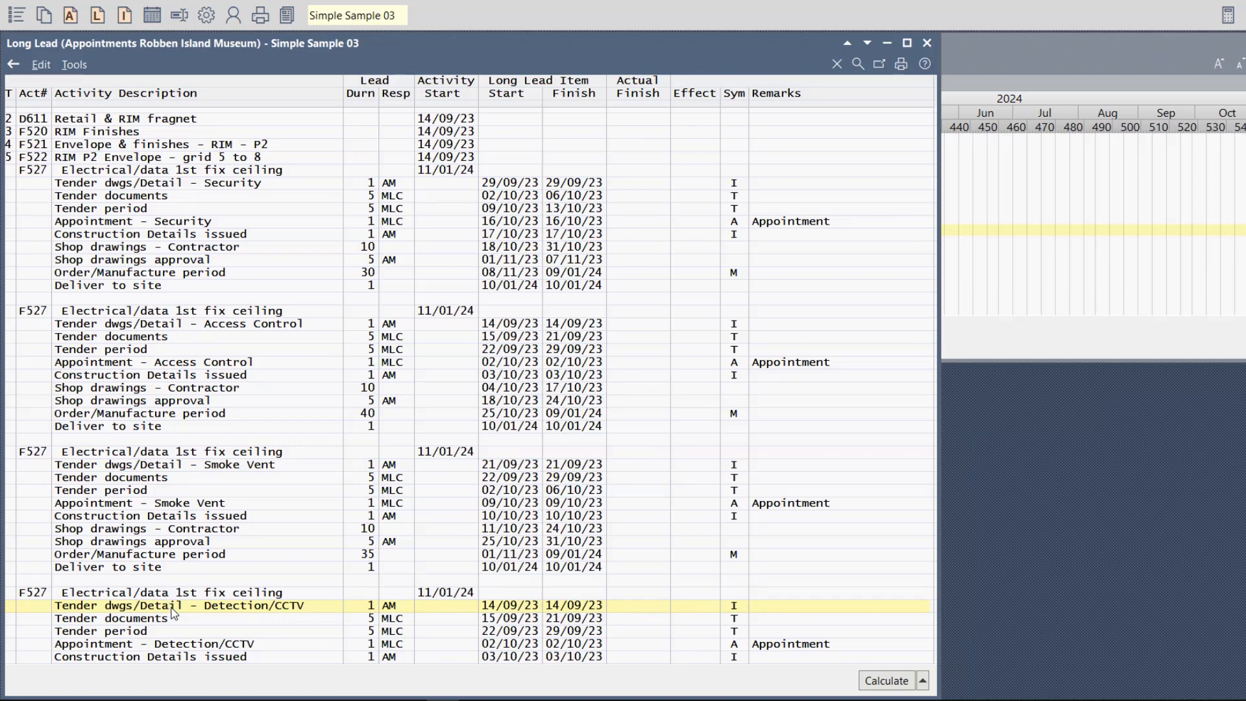
pyautogui.click(34, 592)
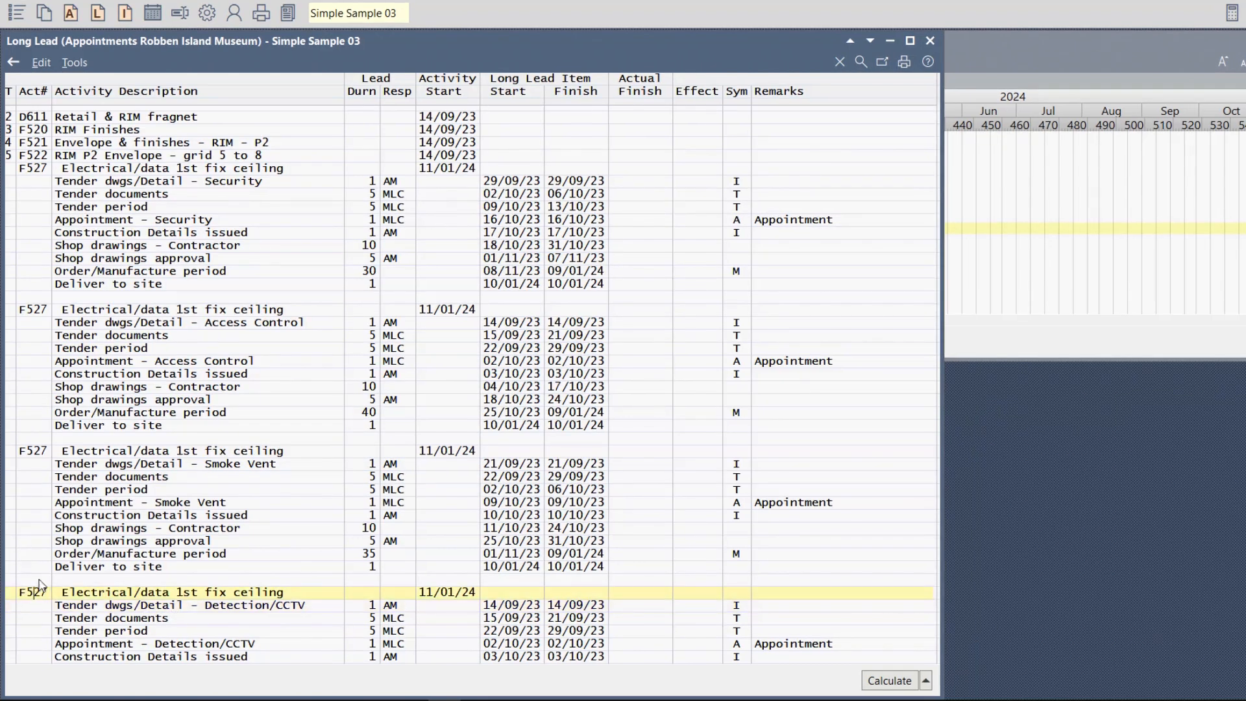
pyautogui.click(33, 451)
pyautogui.click(36, 169)
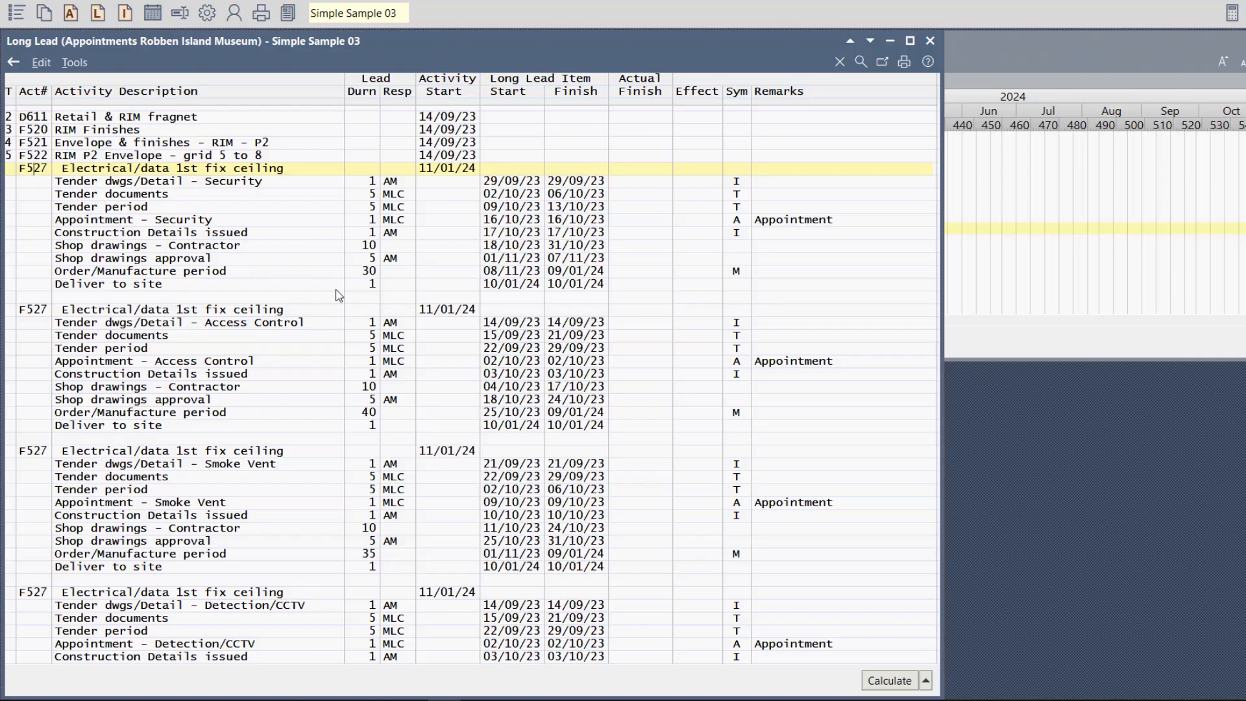
pyautogui.click(350, 271)
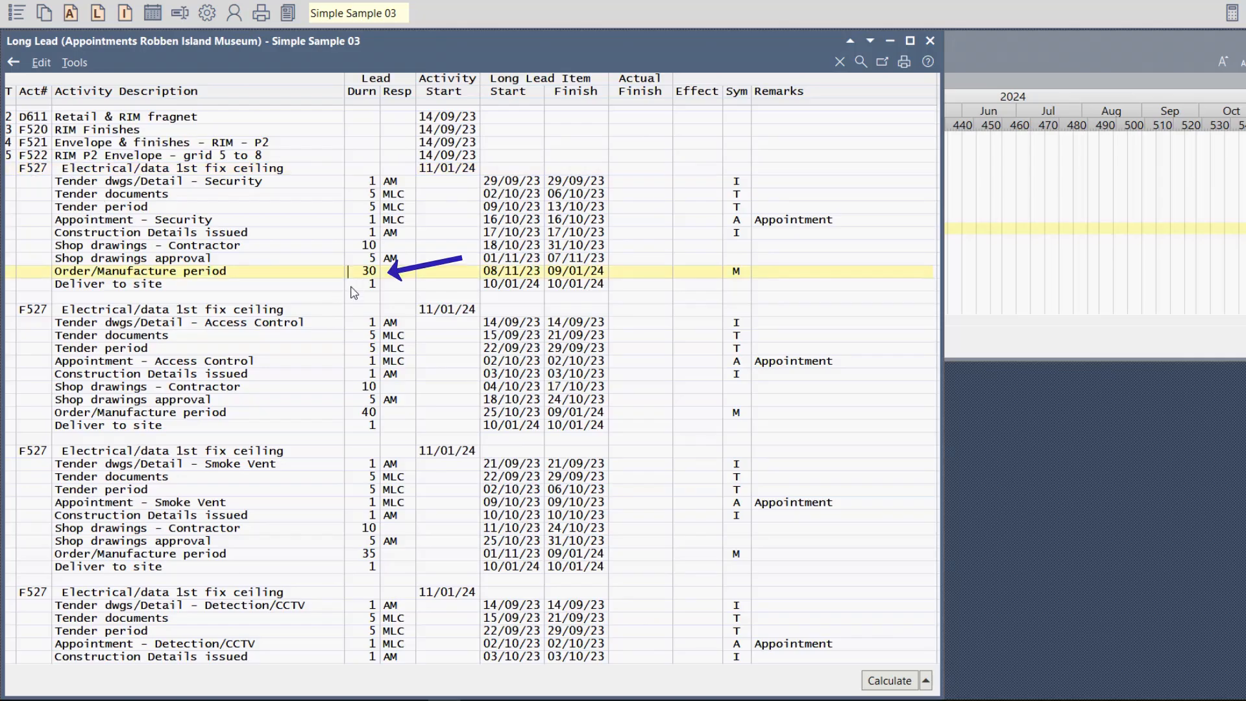
pyautogui.click(350, 414)
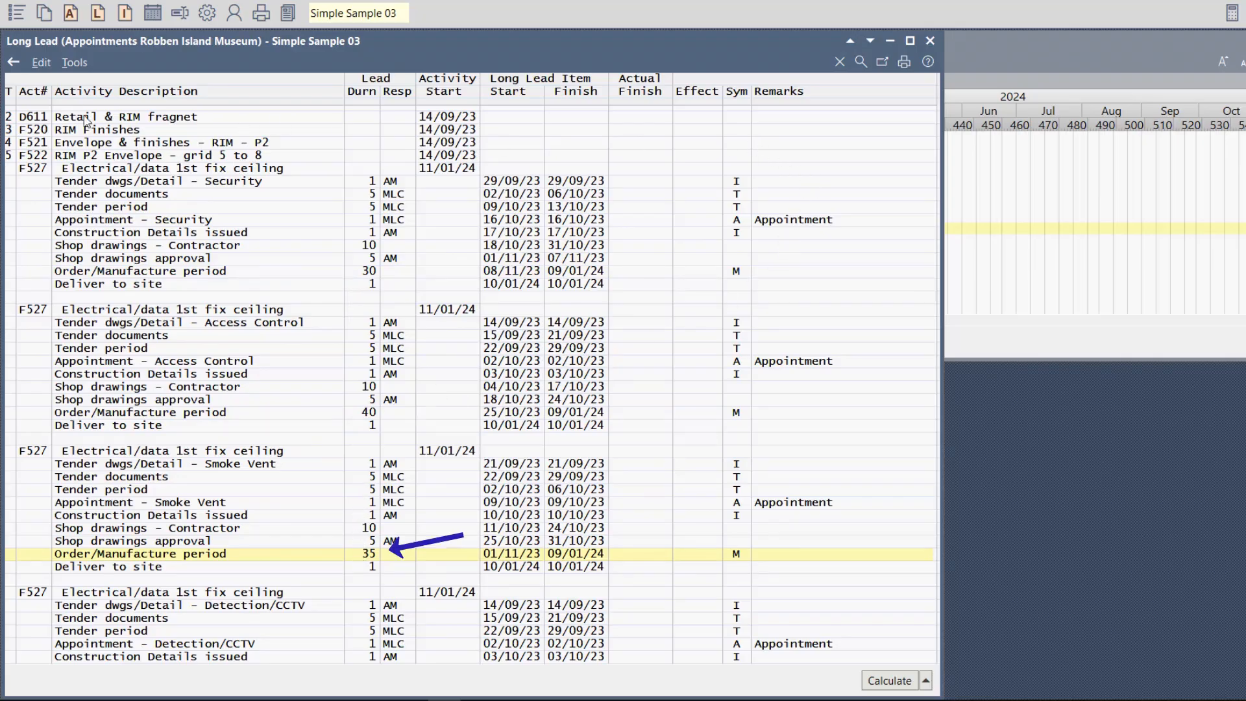
# Preview the Appointments Robben Island Museum report with its filter set to Print All.
pyautogui.click(73, 63)
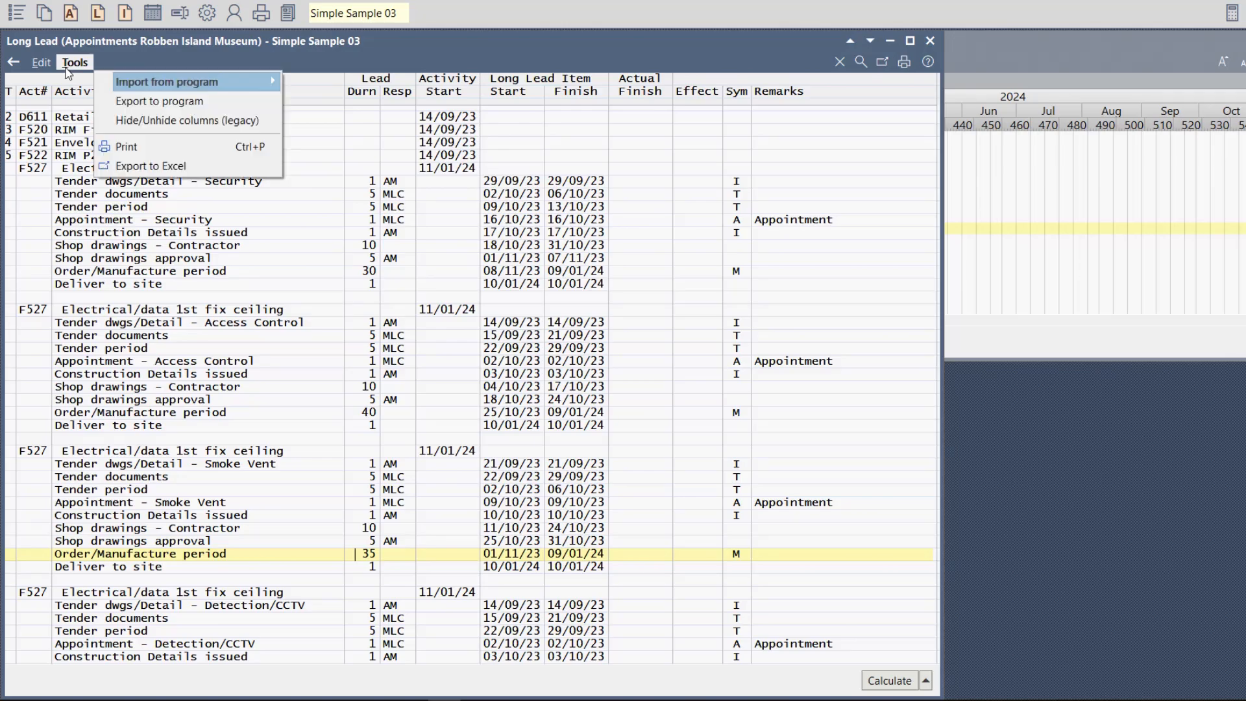
pyautogui.click(140, 153)
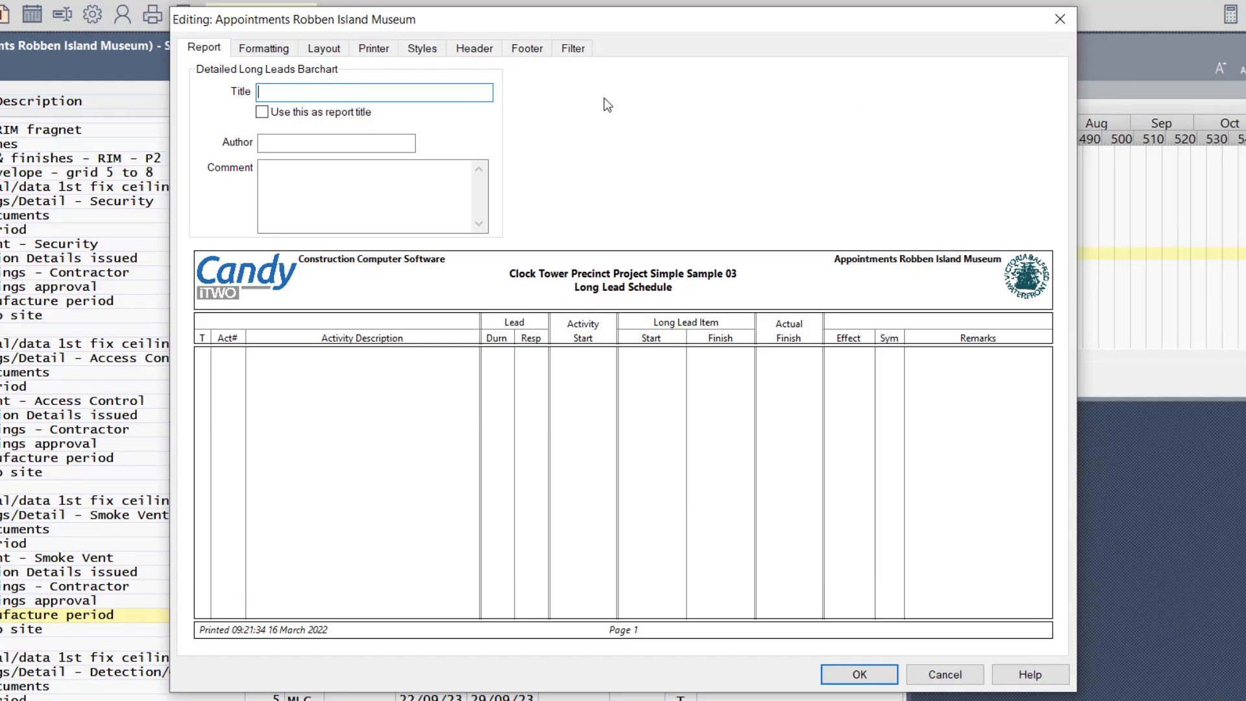
pyautogui.click(579, 50)
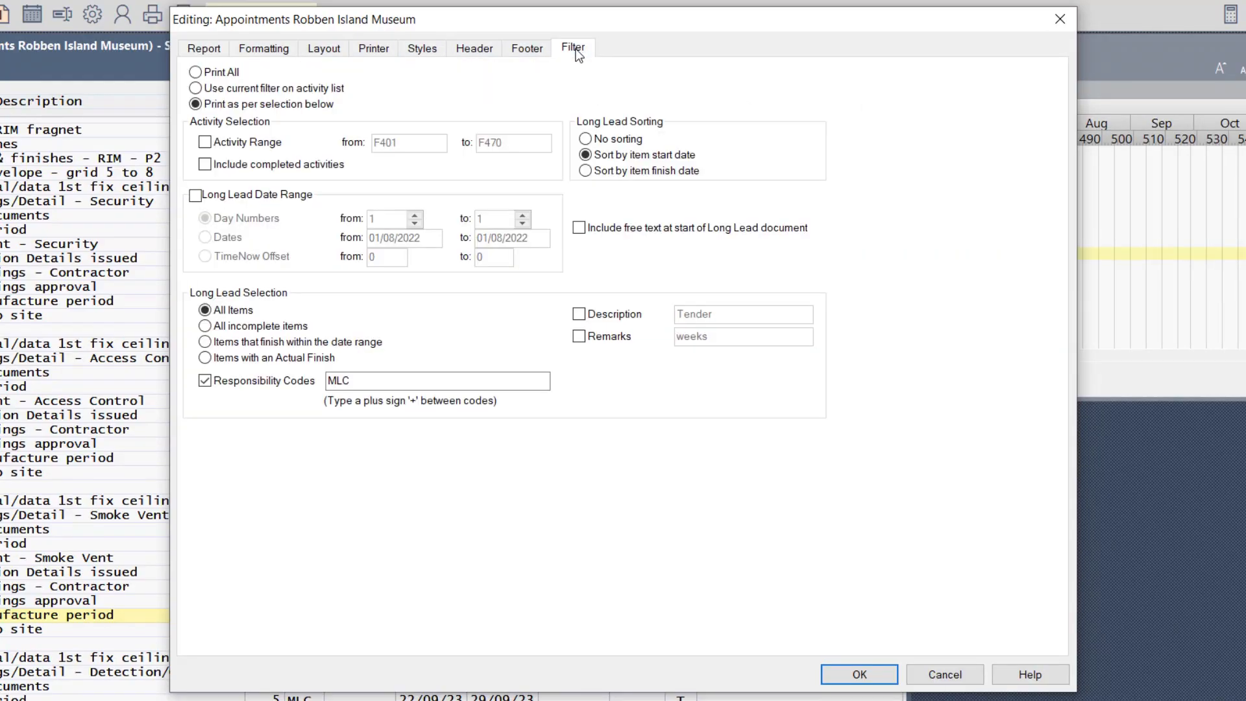
pyautogui.click(204, 73)
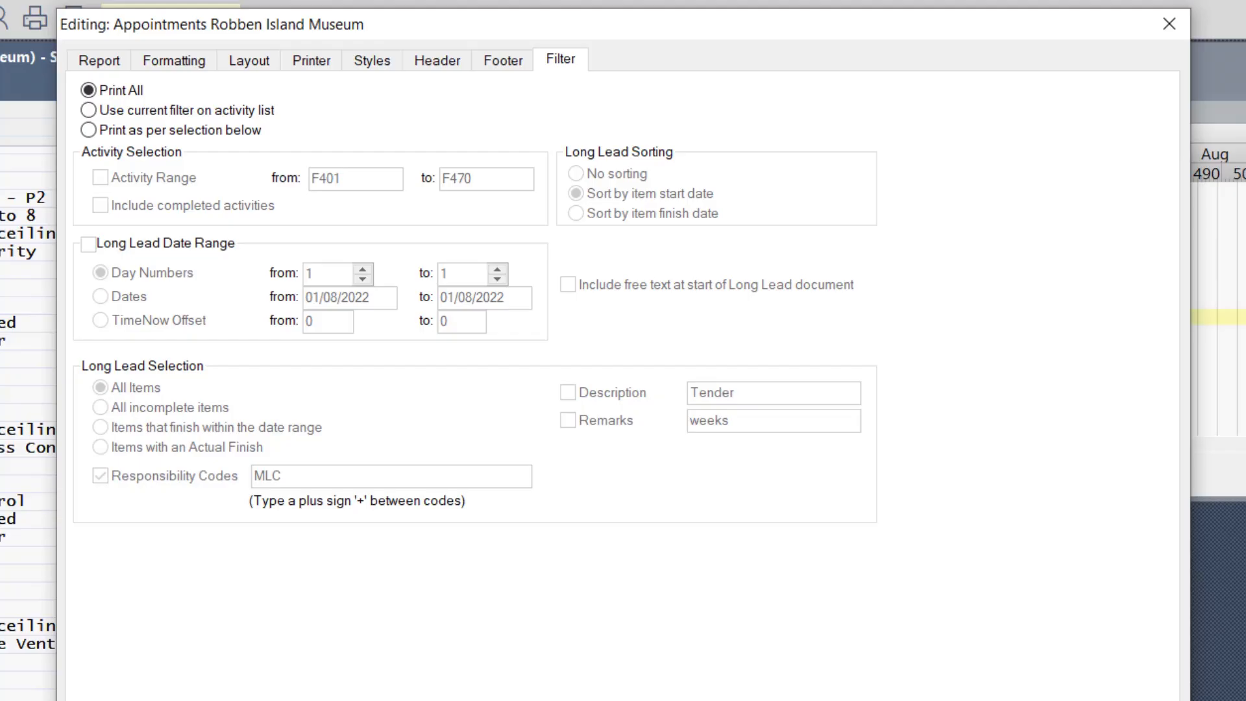
pyautogui.press('Return')
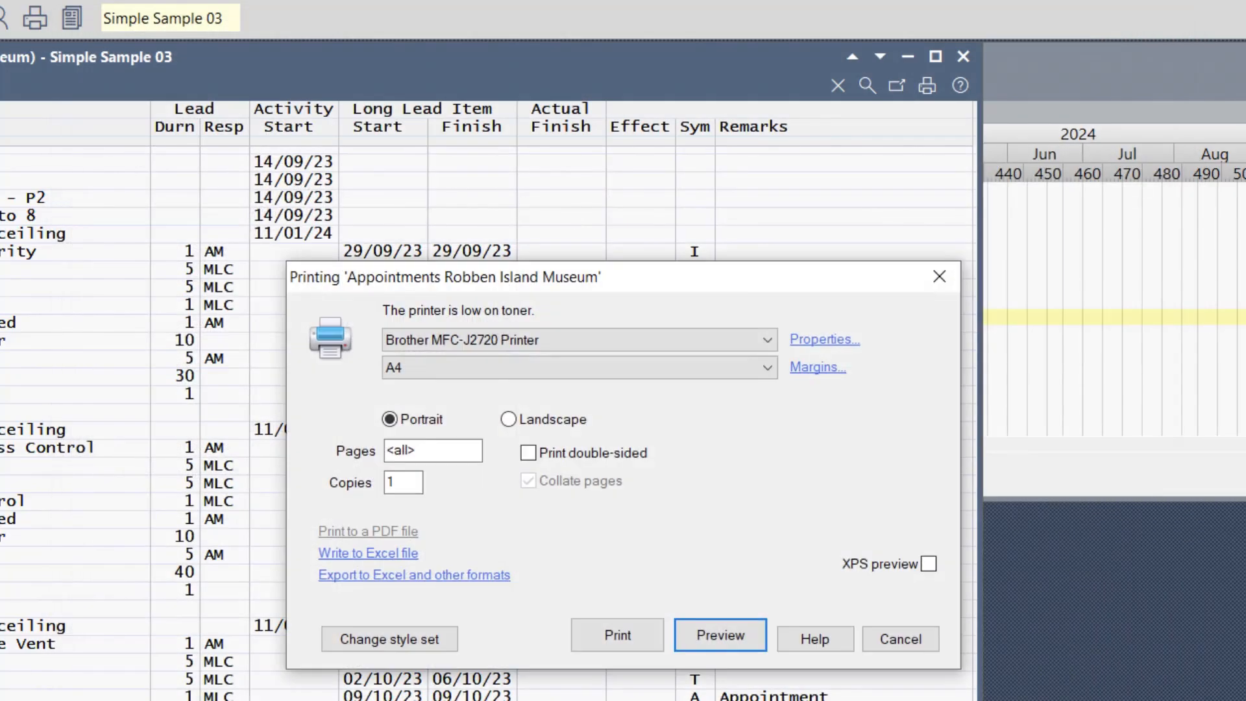
pyautogui.click(721, 637)
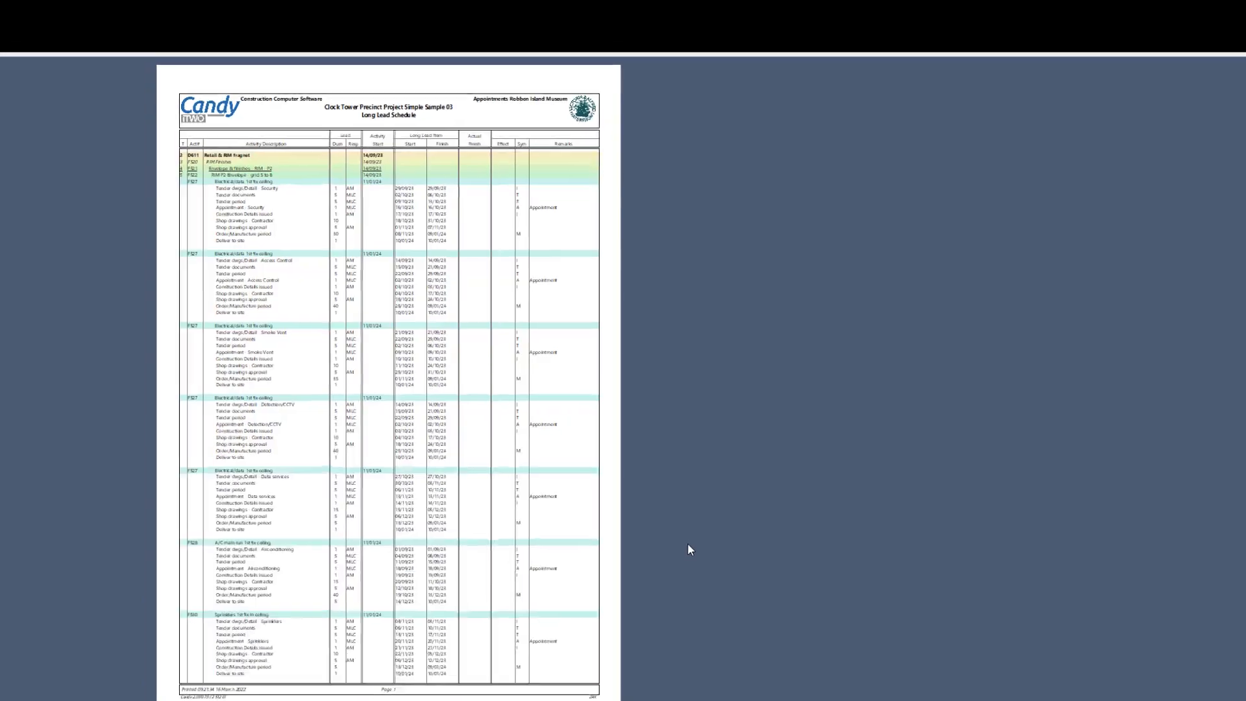
pyautogui.scroll(4, 645, 535)
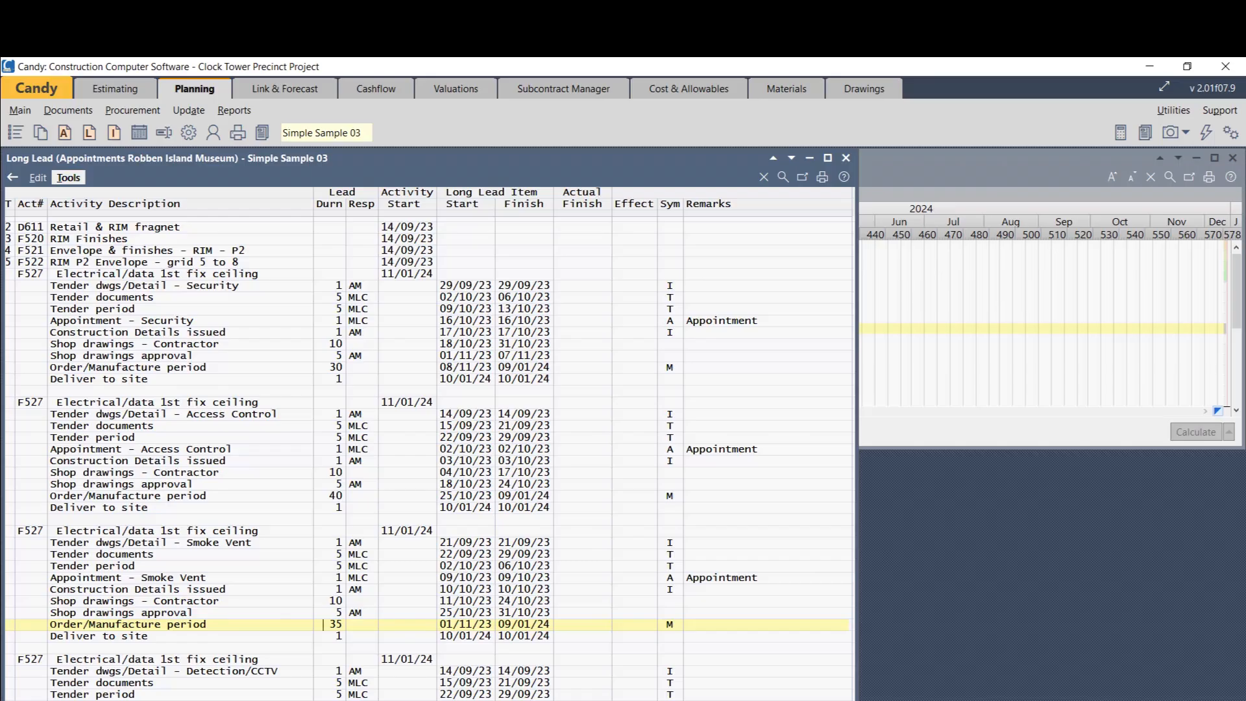
# Set the report to print as per selection, sorted by item start date, and review the order of the appointment entries in the preview.
pyautogui.click(68, 178)
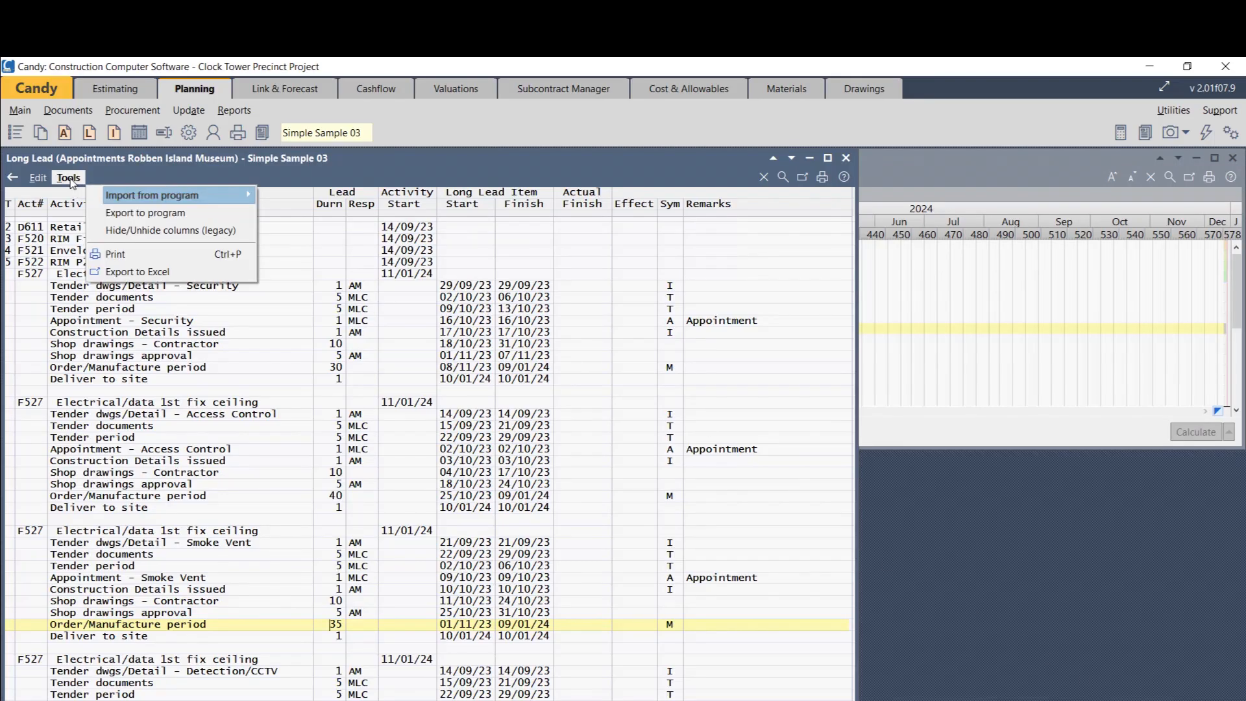
pyautogui.click(126, 251)
pyautogui.click(582, 160)
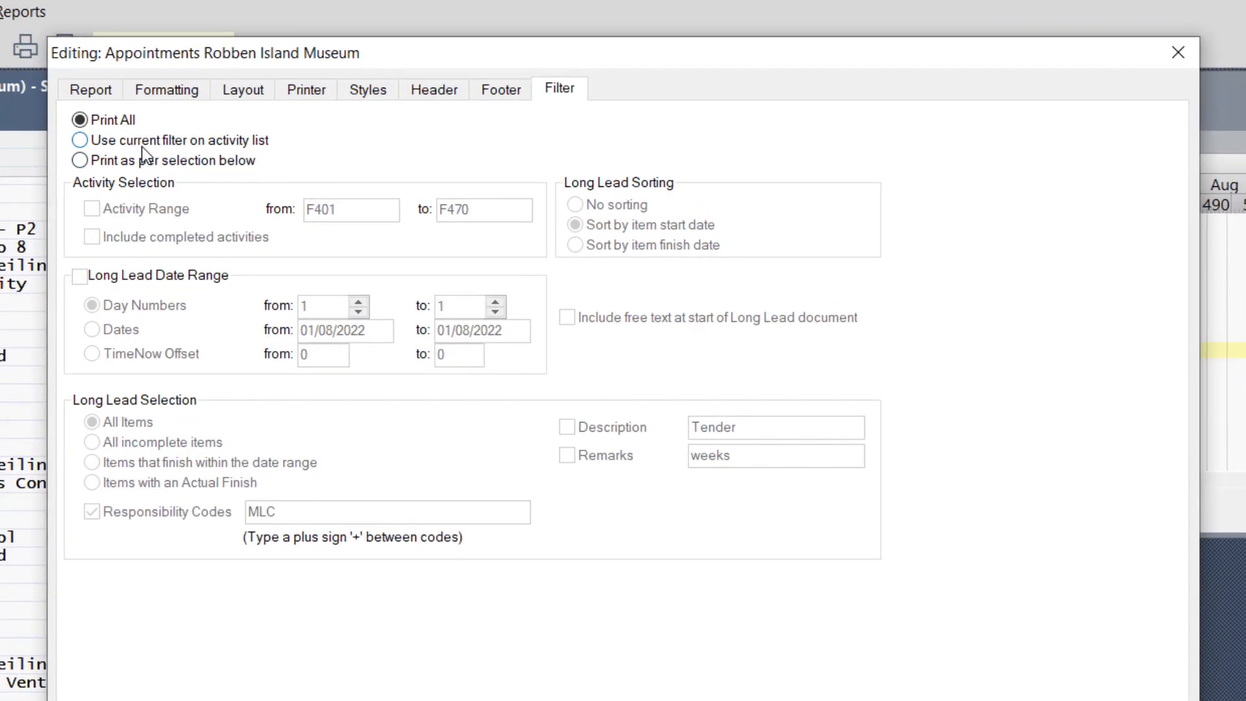
pyautogui.click(82, 161)
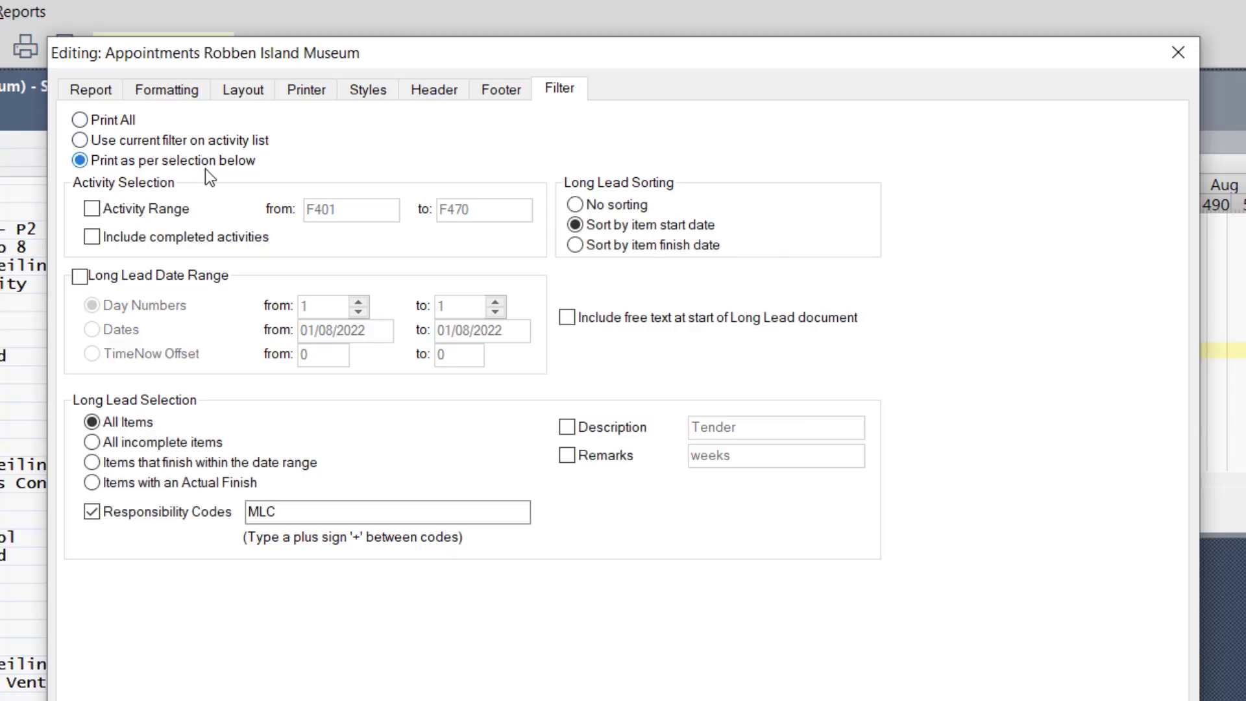
pyautogui.click(575, 205)
pyautogui.click(577, 227)
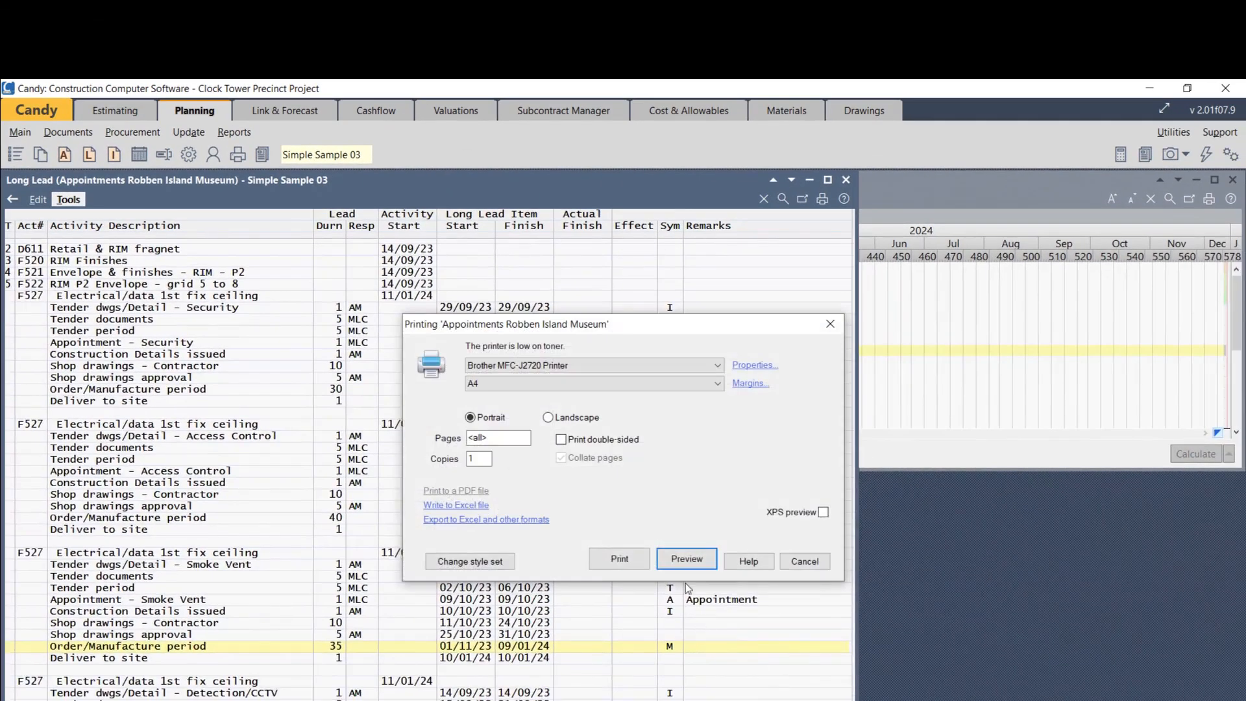
pyautogui.click(687, 560)
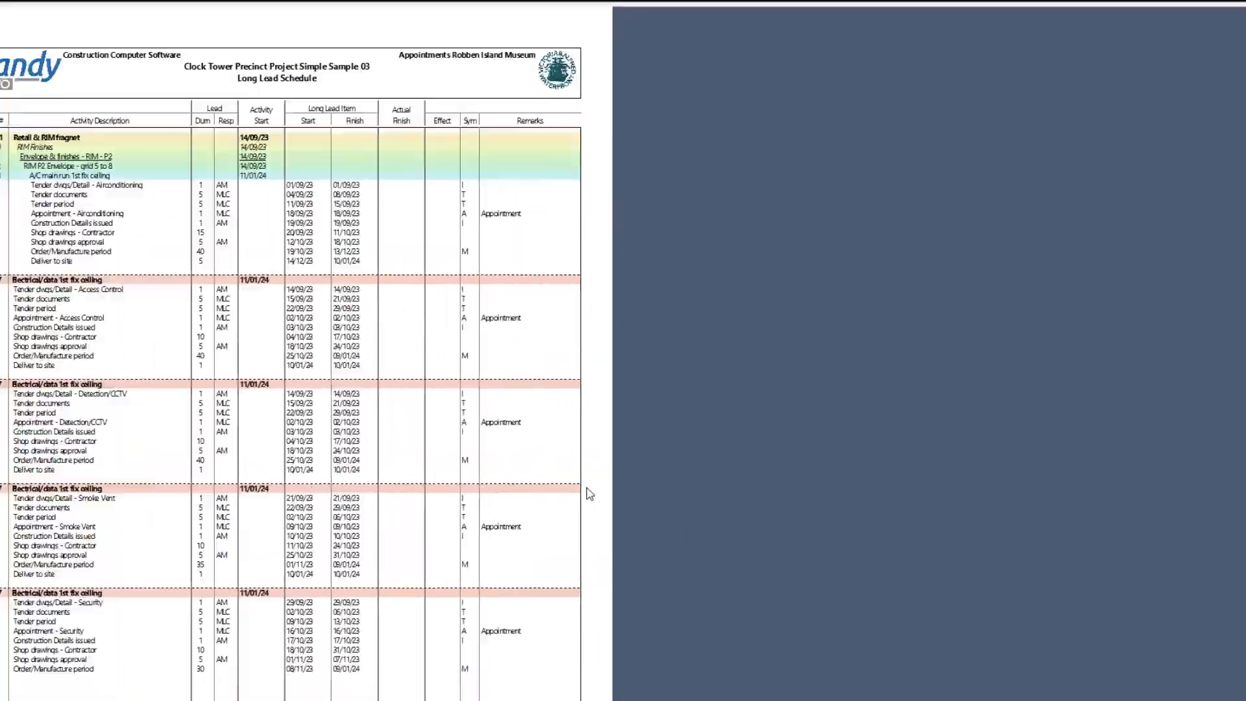
pyautogui.scroll(1, 585, 477)
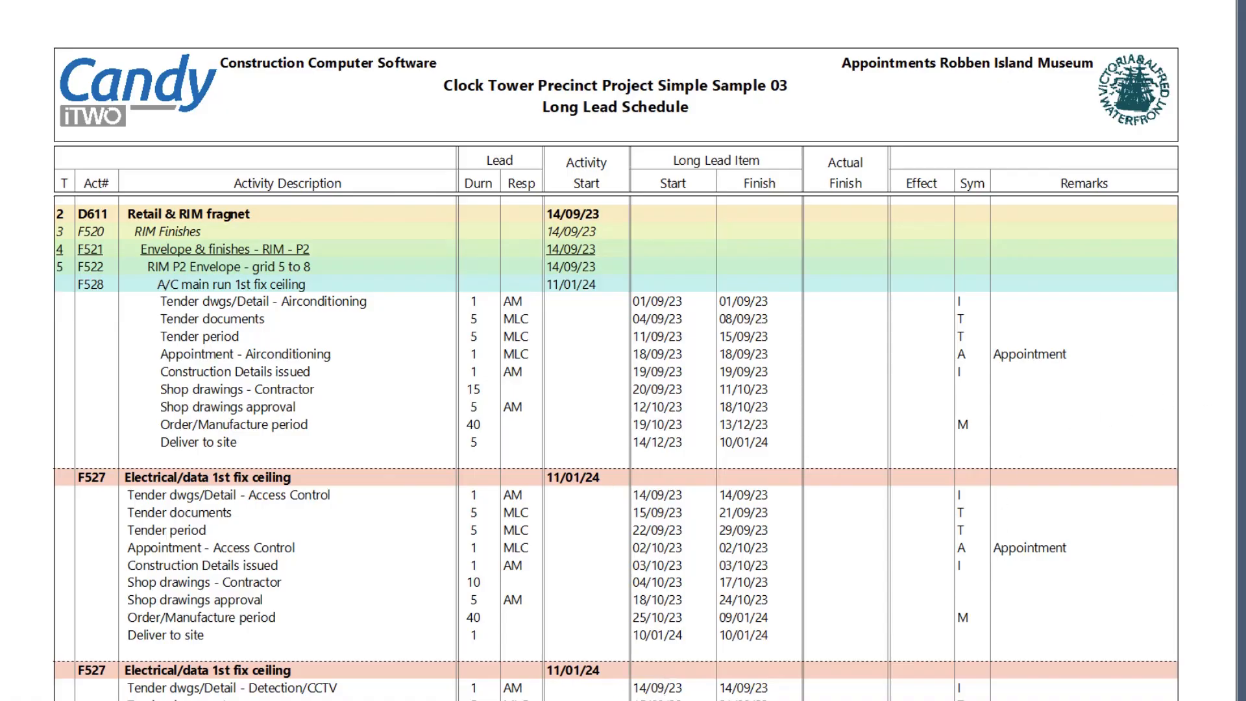
pyautogui.scroll(-4, 616, 351)
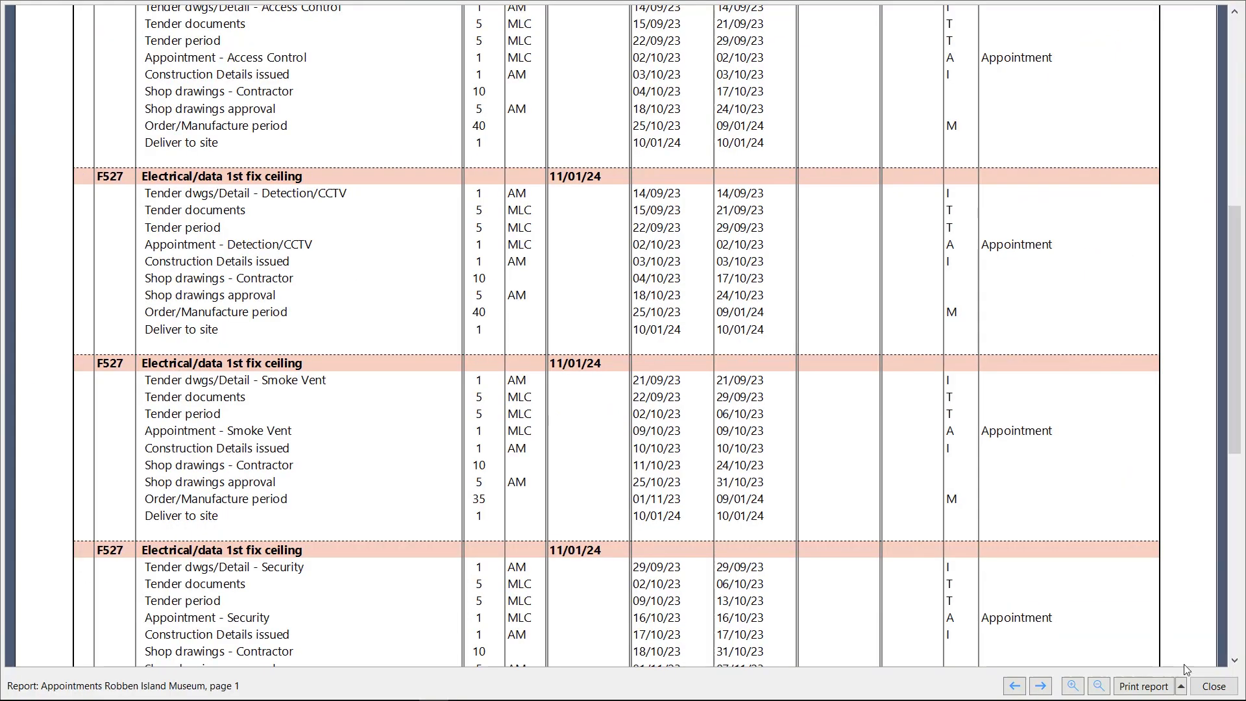
pyautogui.click(1215, 686)
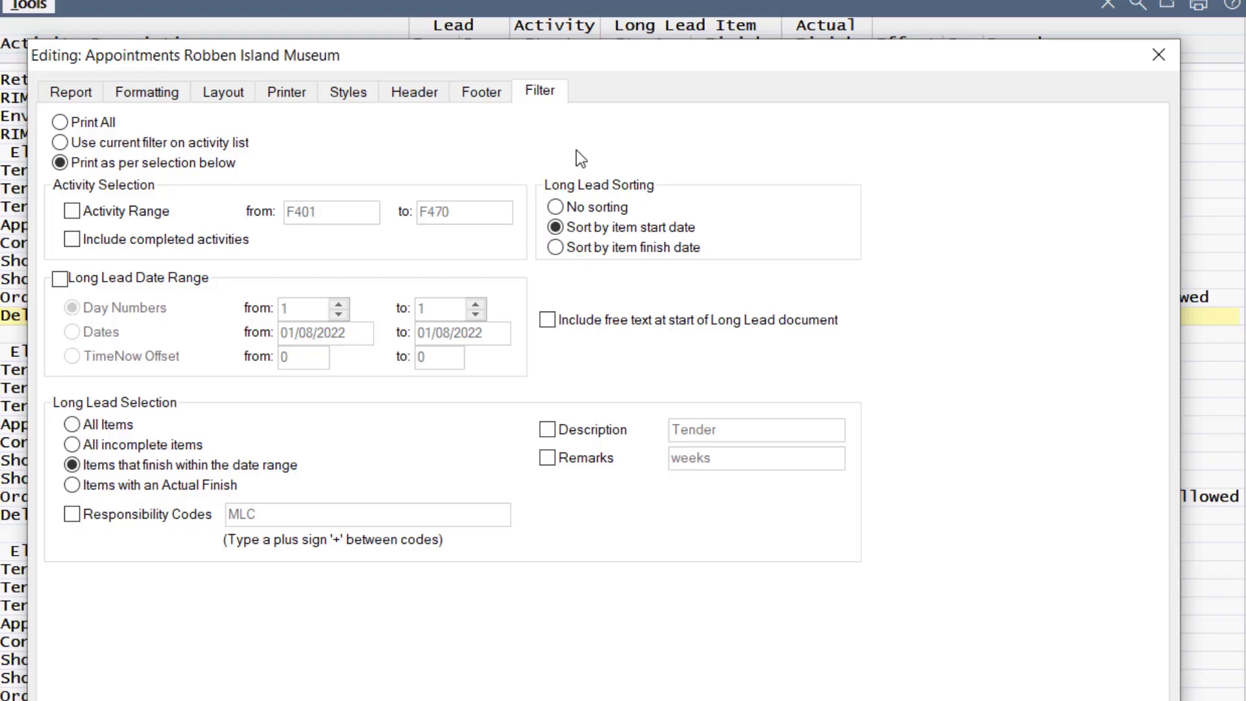
# Try the long lead date range and item selection options, finishing with the date range off and All Items selected.
pyautogui.click(72, 425)
pyautogui.click(76, 449)
pyautogui.click(59, 280)
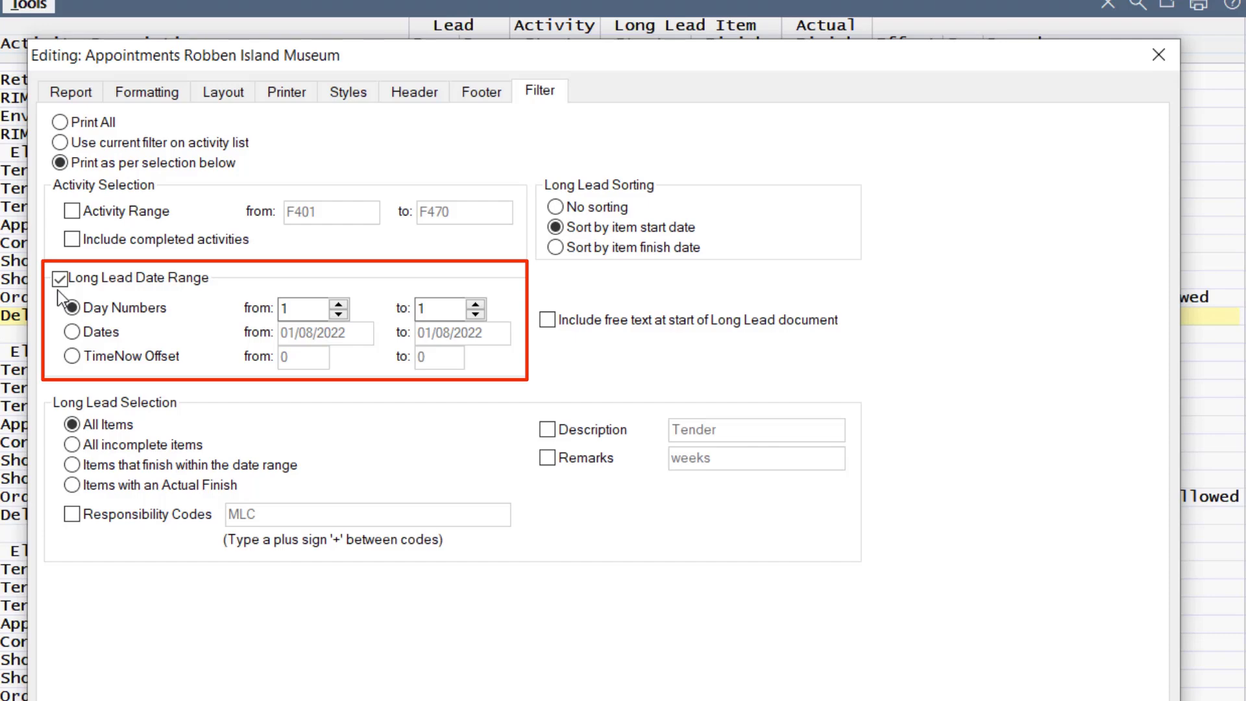
pyautogui.click(74, 471)
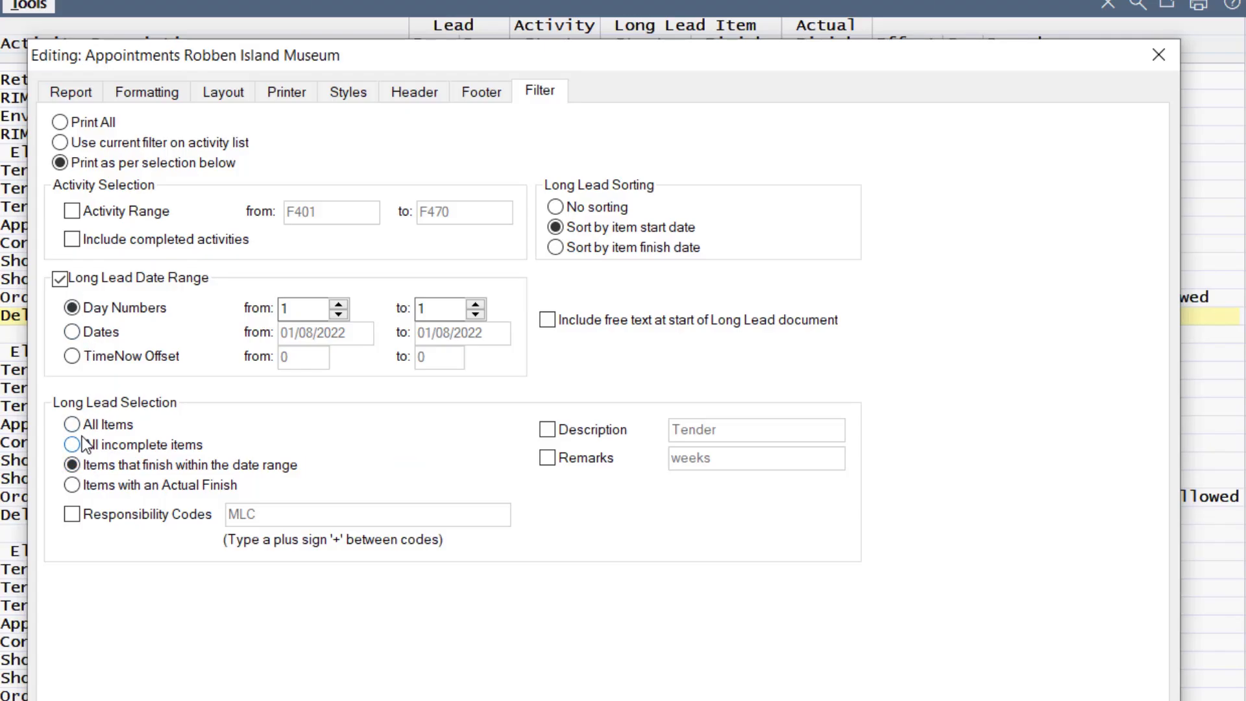
pyautogui.click(60, 283)
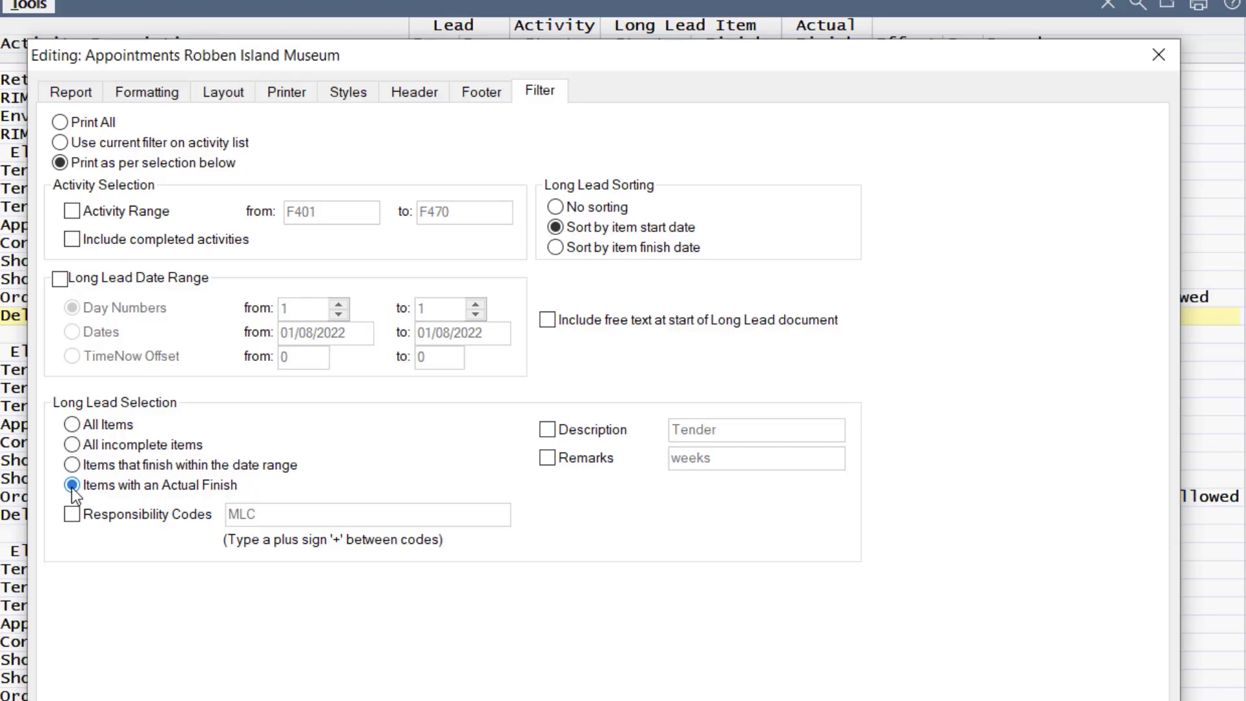
pyautogui.click(72, 424)
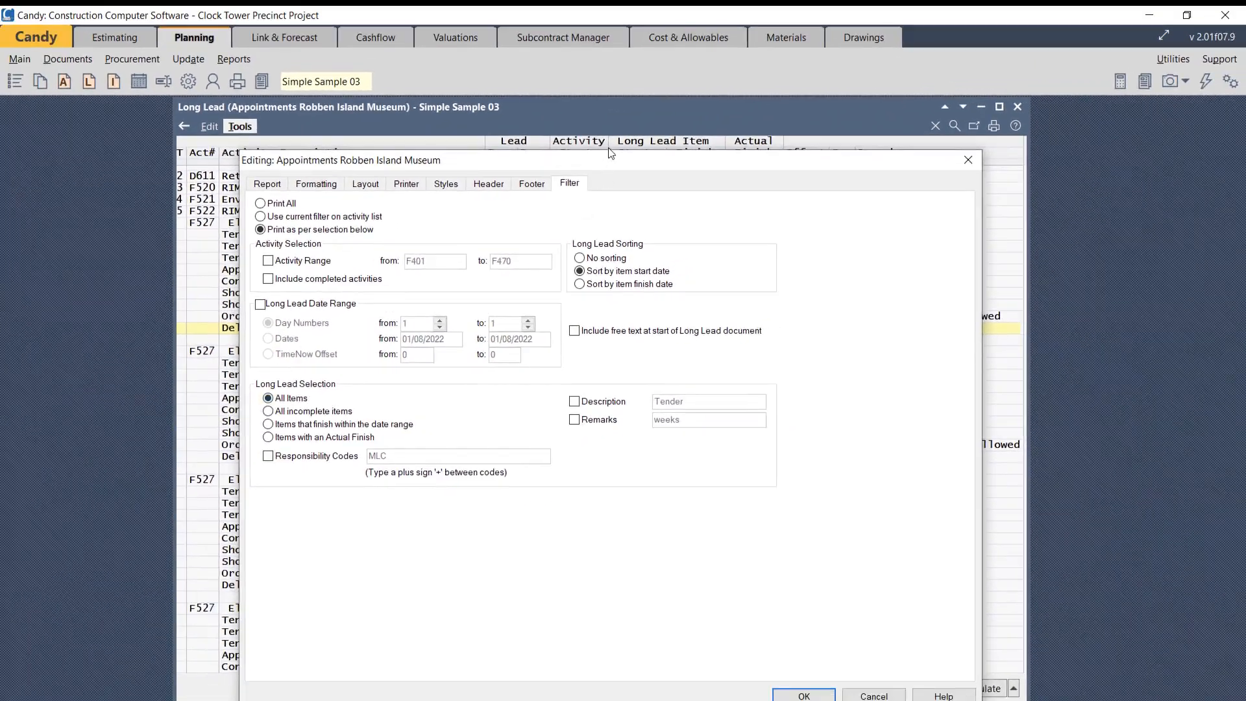
# Uncover the schedule behind the report dialog and try the responsibility code filter MLC and the description filter Tender.
pyautogui.moveTo(607, 167); pyautogui.dragTo(605, 172)
pyautogui.moveTo(491, 295); pyautogui.dragTo(432, 357)
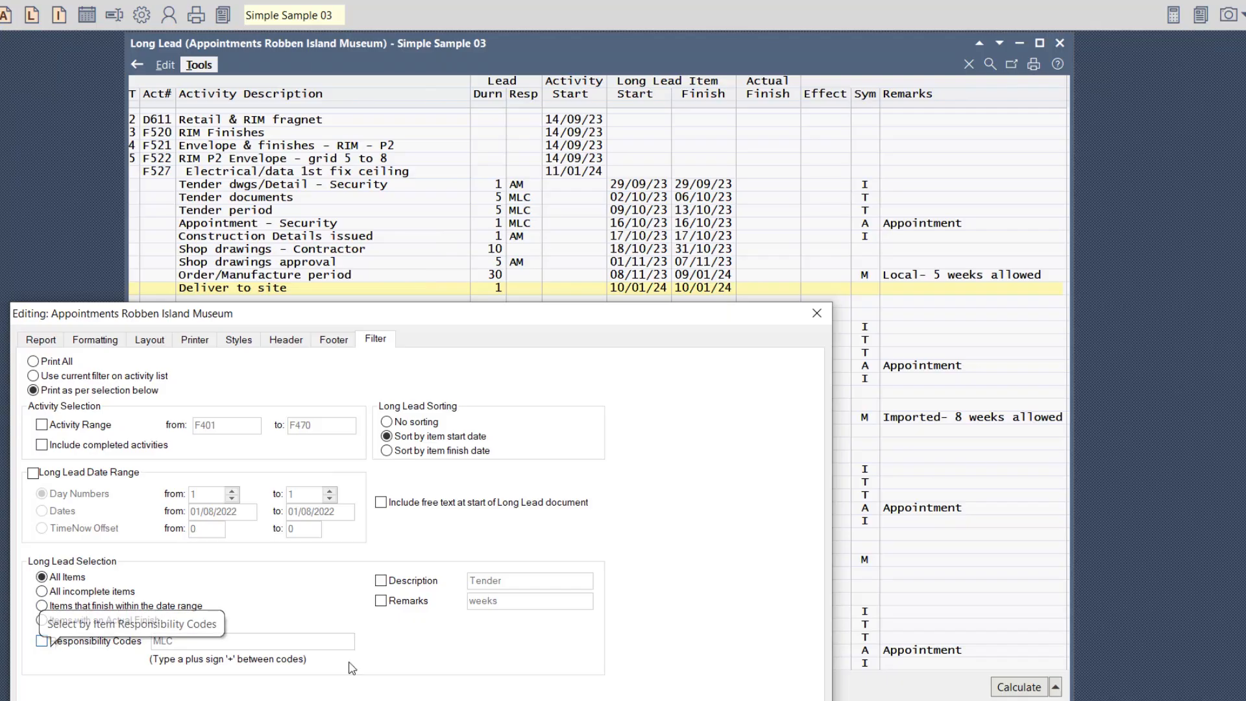
pyautogui.click(45, 644)
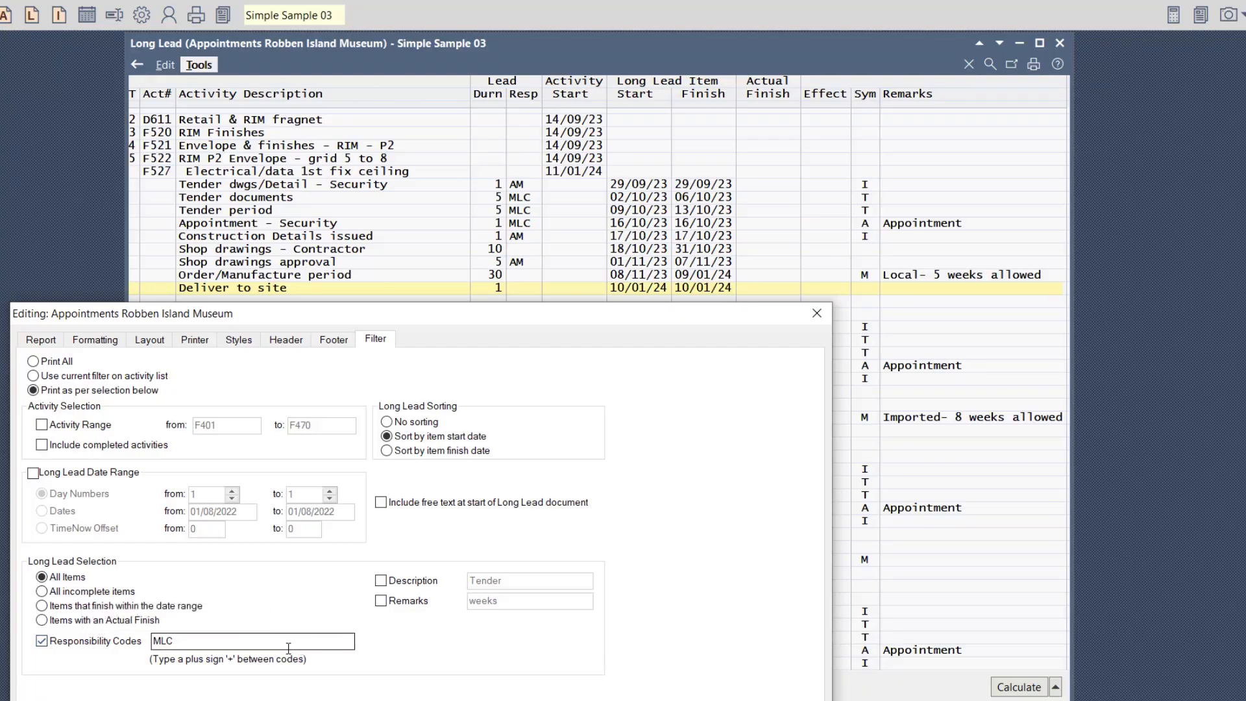
pyautogui.click(238, 643)
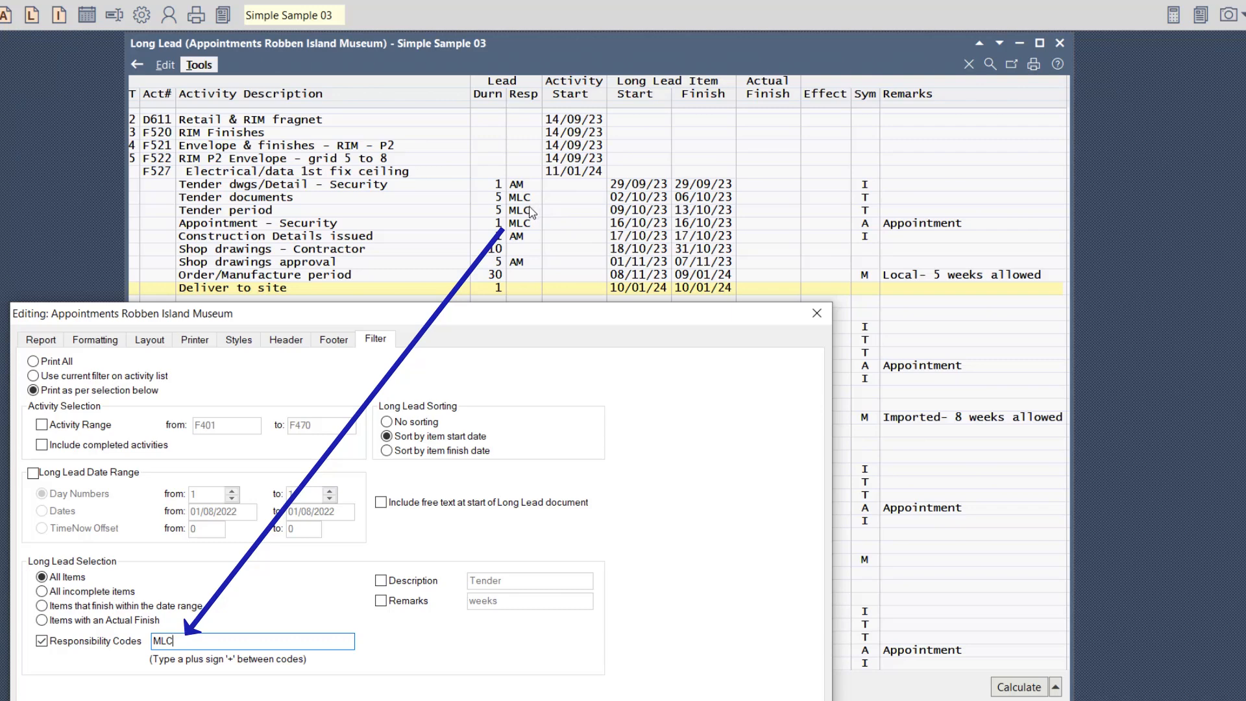
pyautogui.click(42, 641)
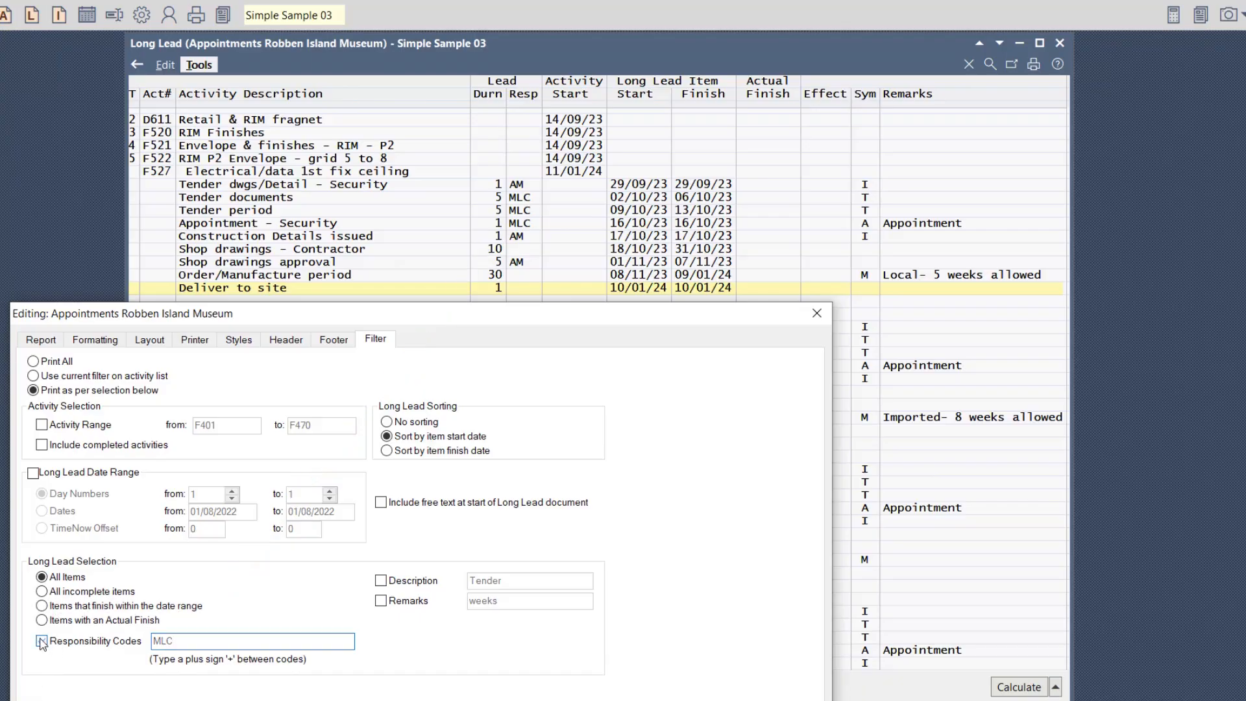
pyautogui.click(380, 582)
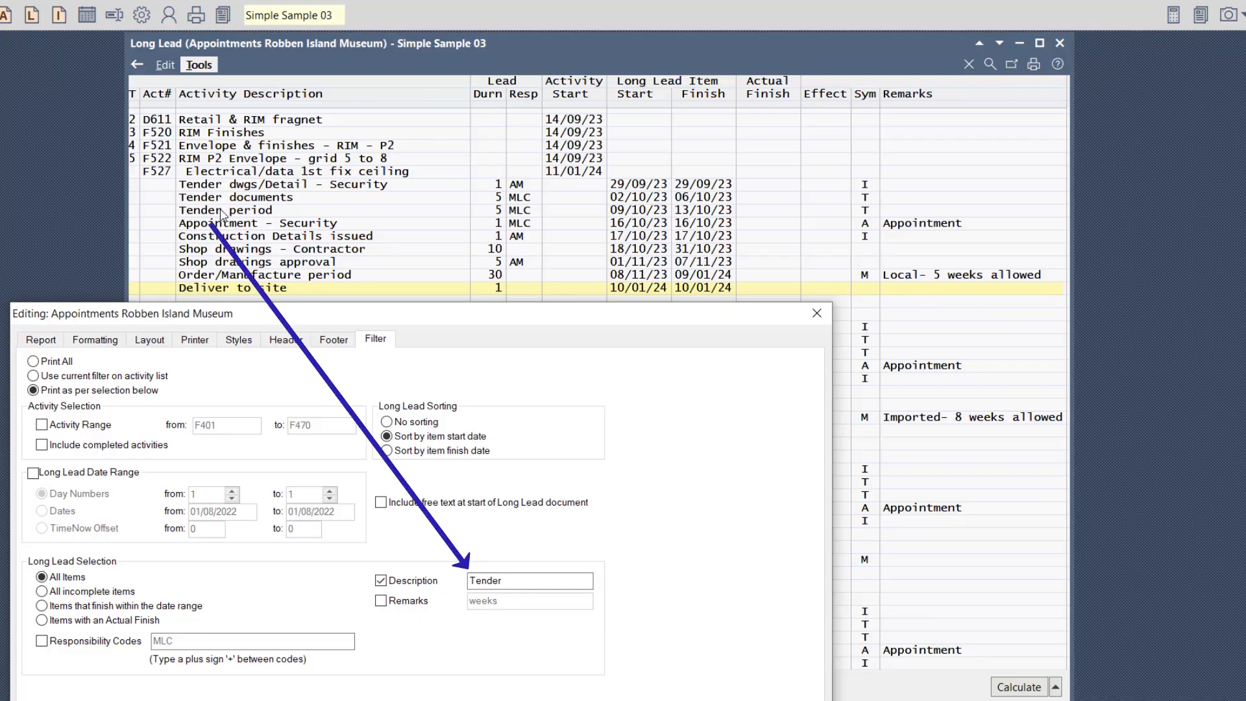
pyautogui.click(382, 581)
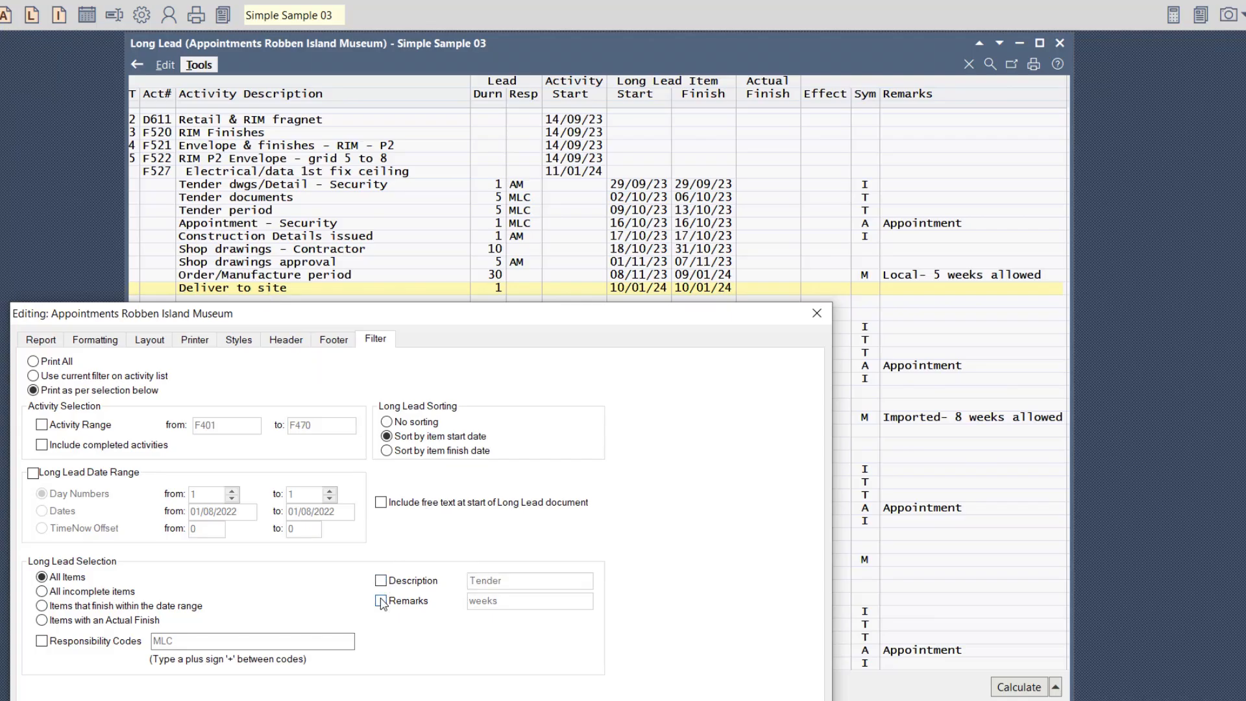
# Set the remarks filter text to Imported and leave the remarks filter off.
pyautogui.click(381, 601)
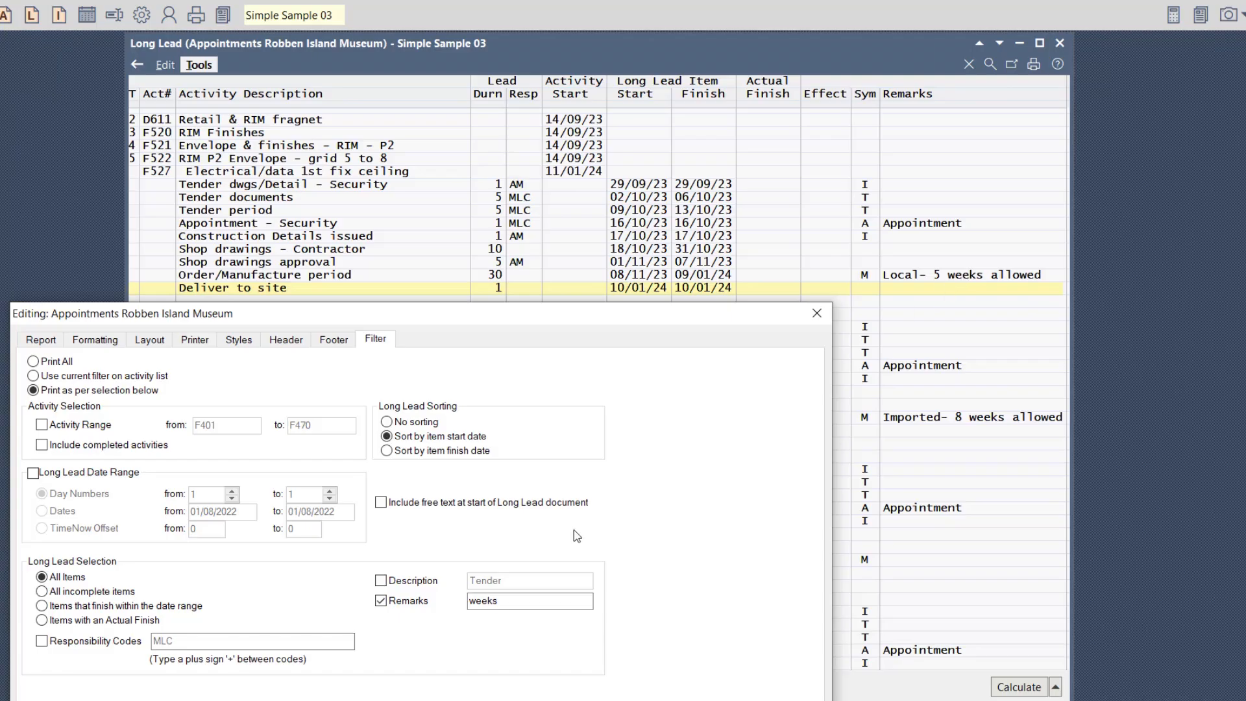
pyautogui.click(519, 604)
pyautogui.moveTo(518, 605); pyautogui.dragTo(463, 611)
pyautogui.write('Imported')
pyautogui.click(381, 601)
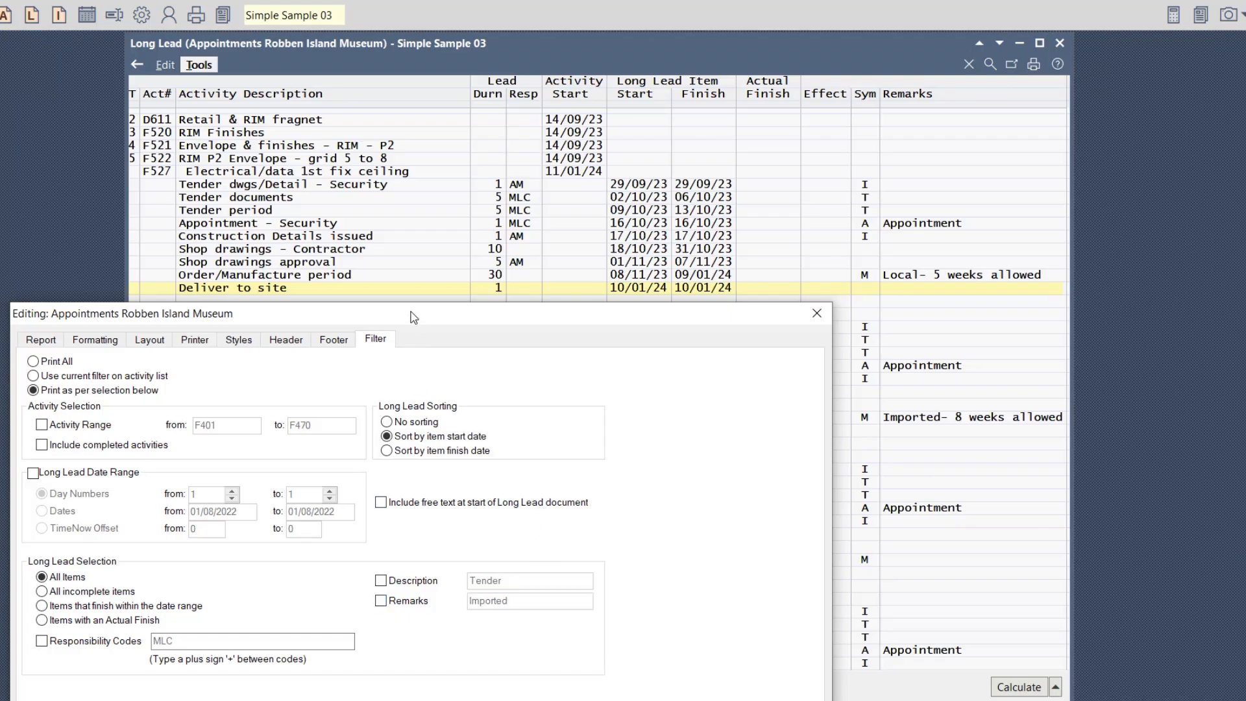
# Filter the report by responsibility code MLC and preview it.
pyautogui.click(42, 641)
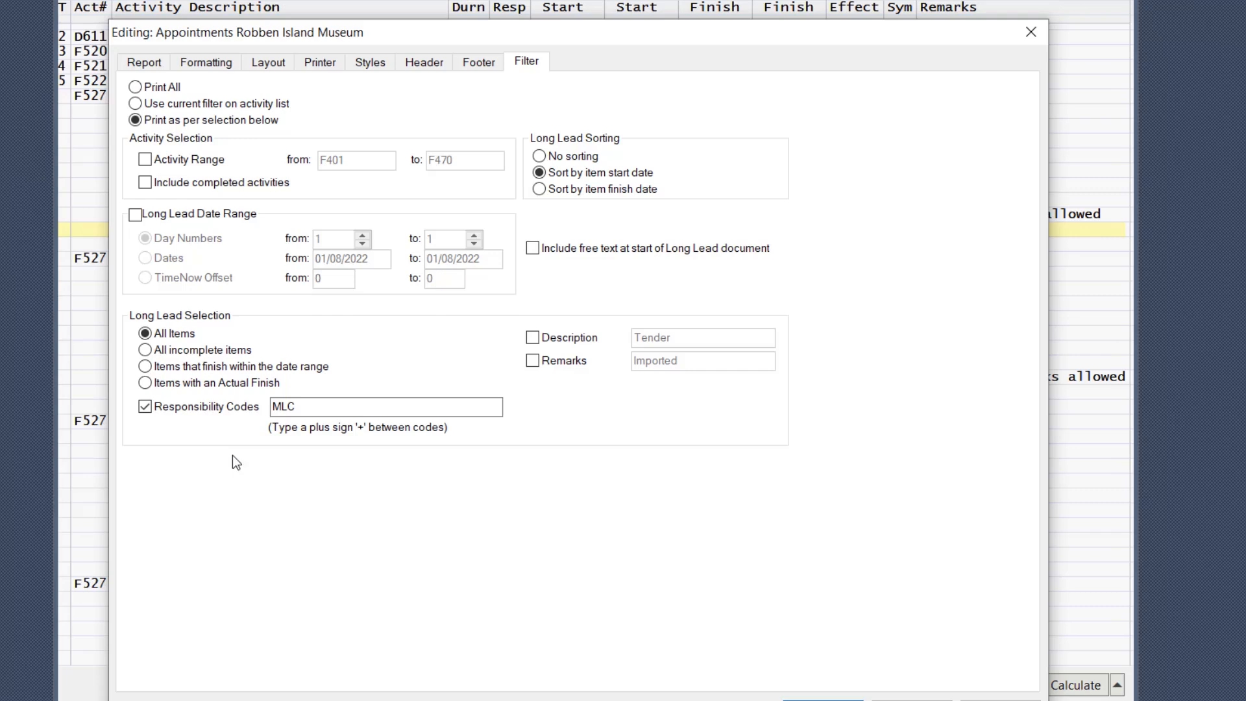
pyautogui.click(307, 407)
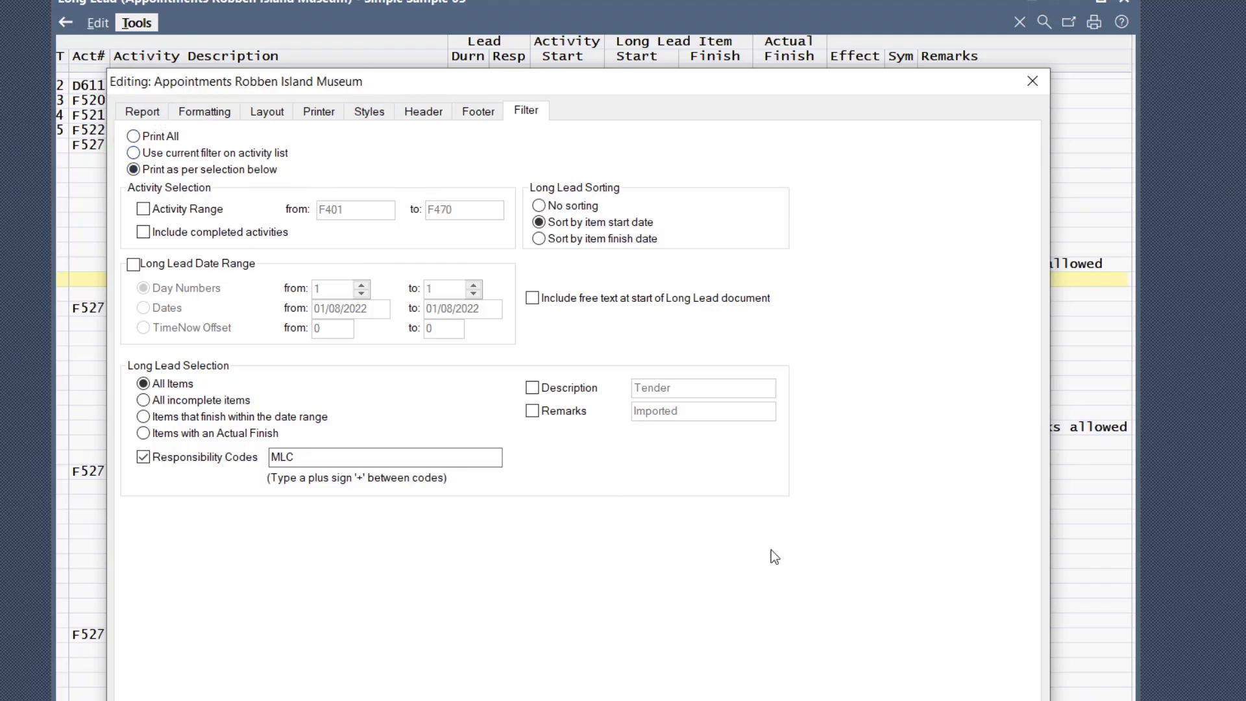
pyautogui.moveTo(615, 83); pyautogui.dragTo(637, 13)
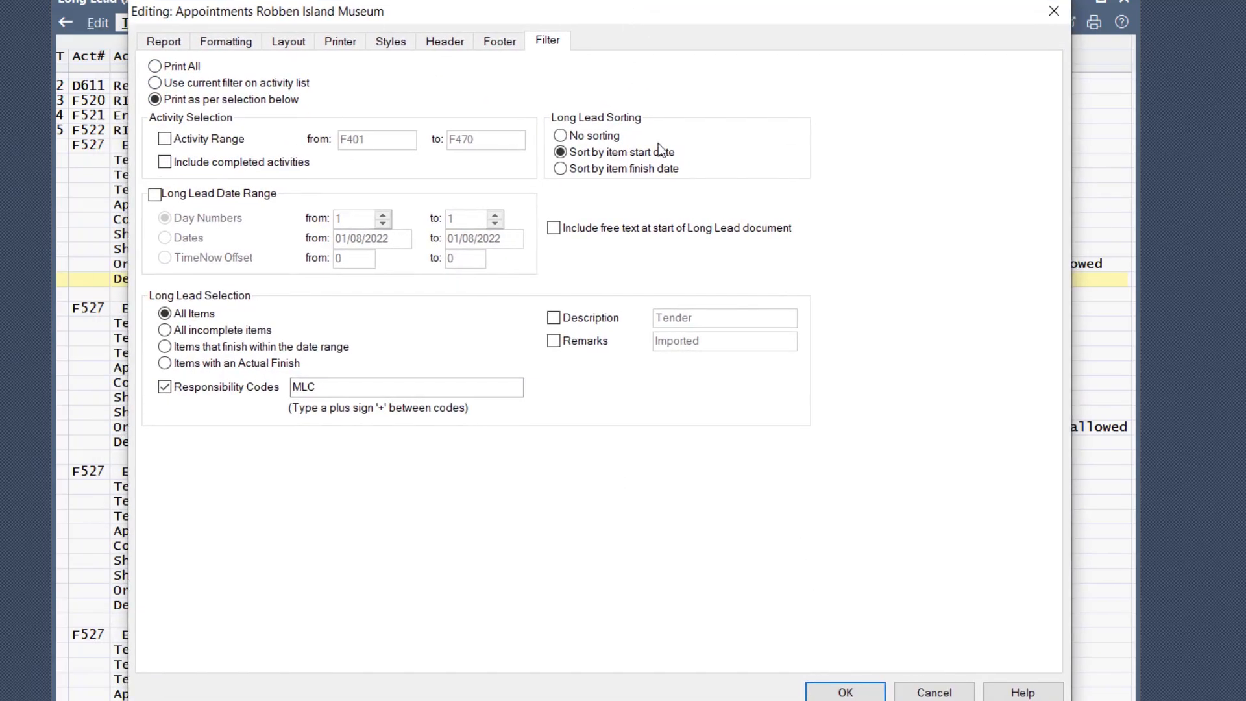
pyautogui.click(851, 692)
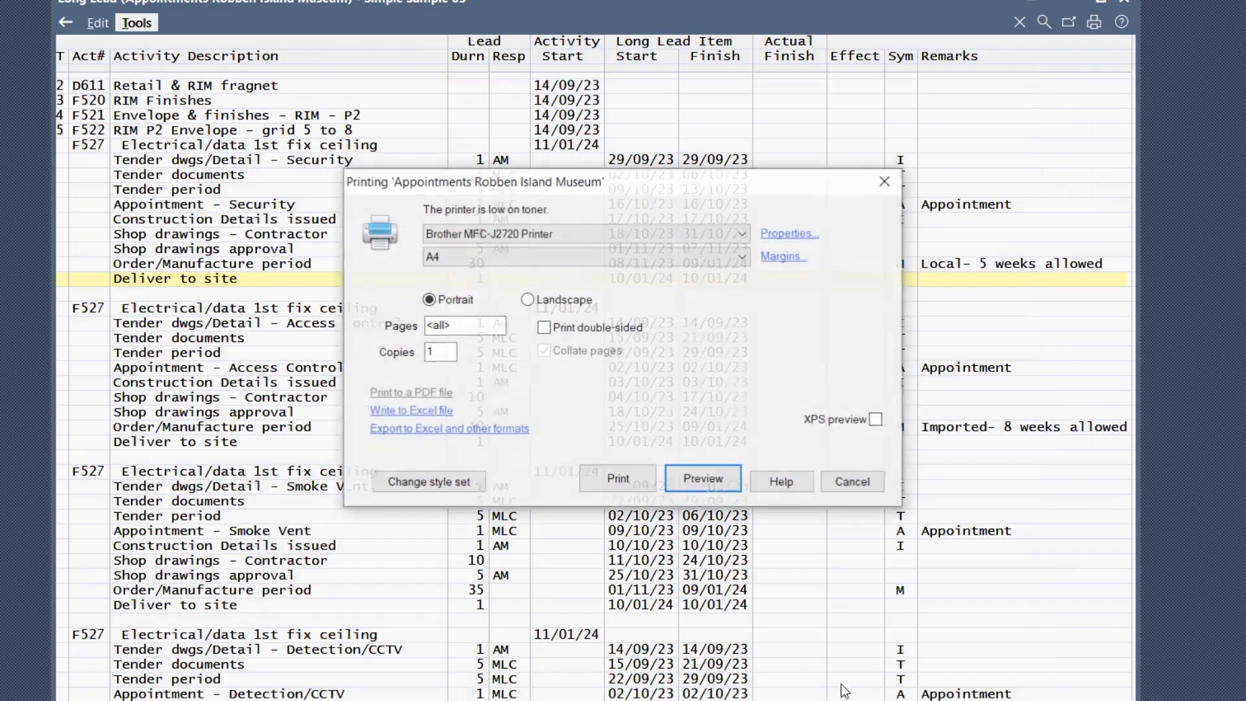
pyautogui.click(706, 481)
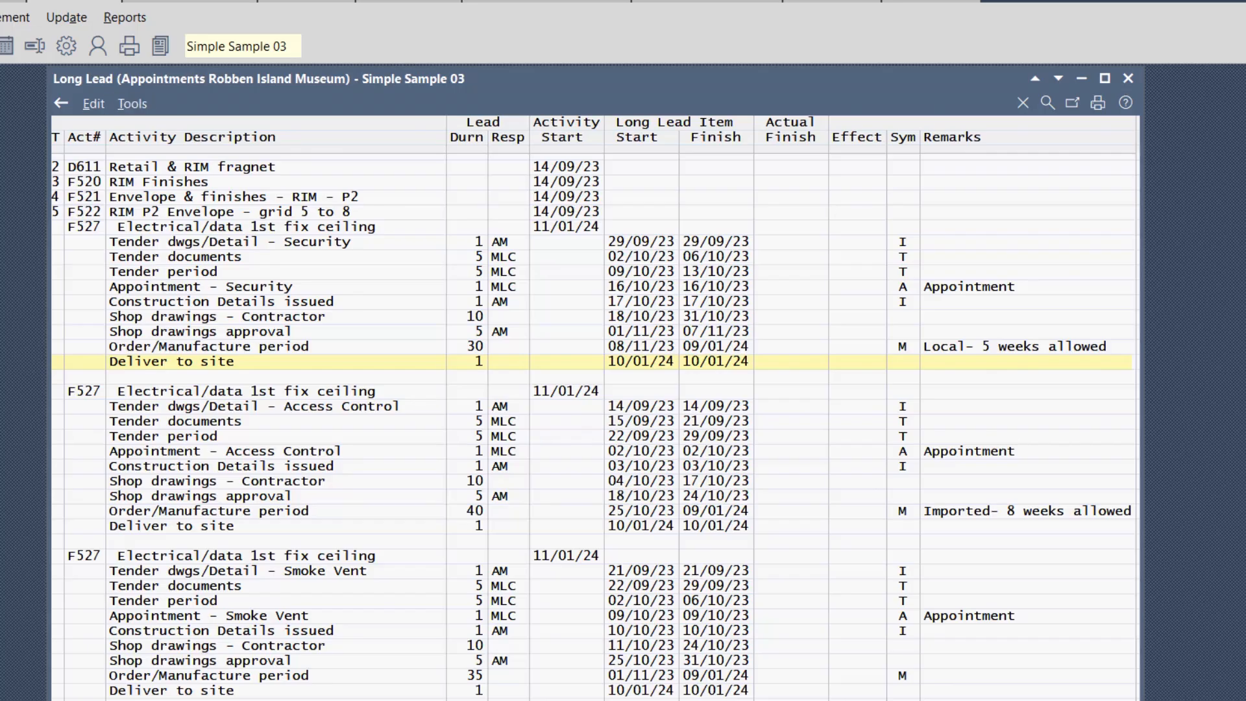
# Examine the print filter option for including free text at the start of the long lead document, and leave the settings.
pyautogui.click(131, 107)
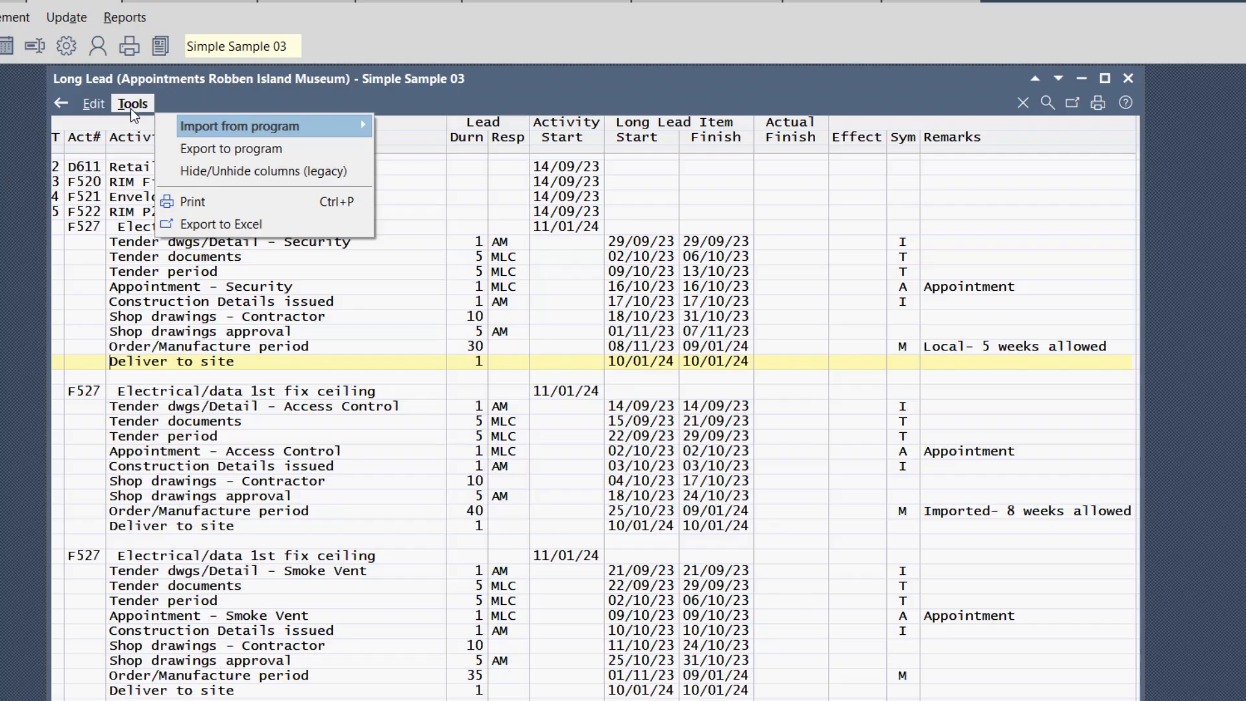
pyautogui.click(216, 195)
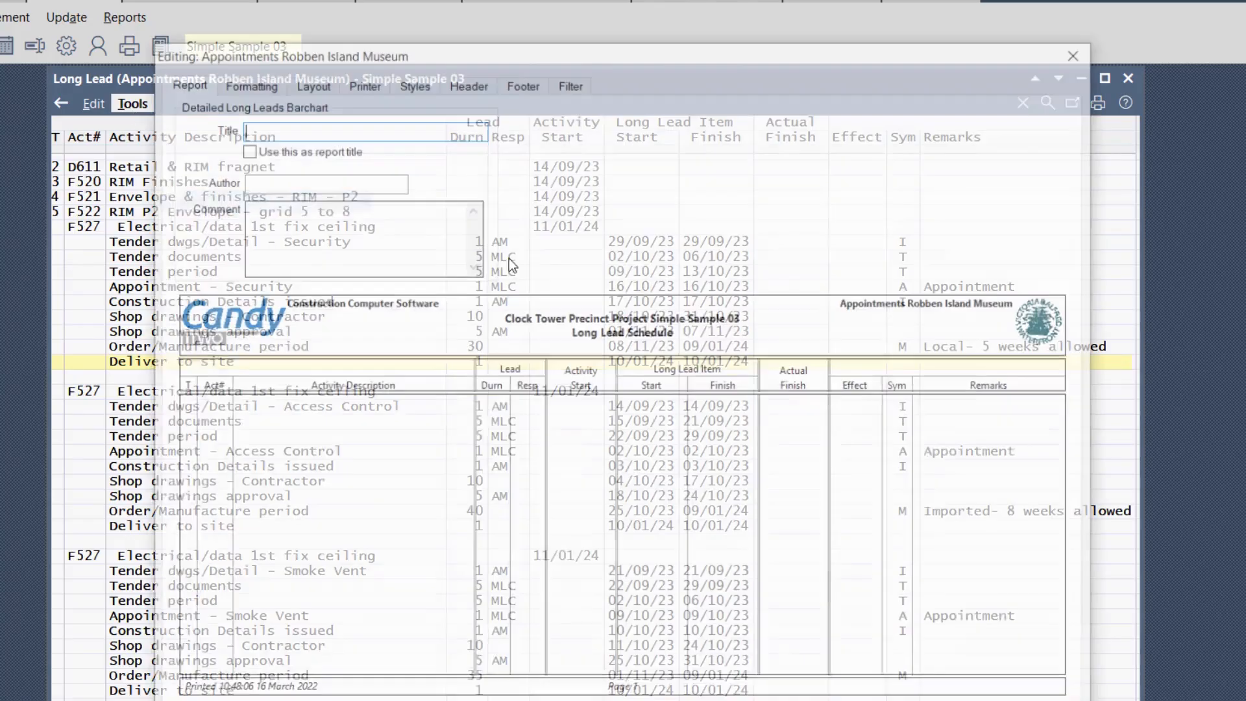
pyautogui.click(578, 81)
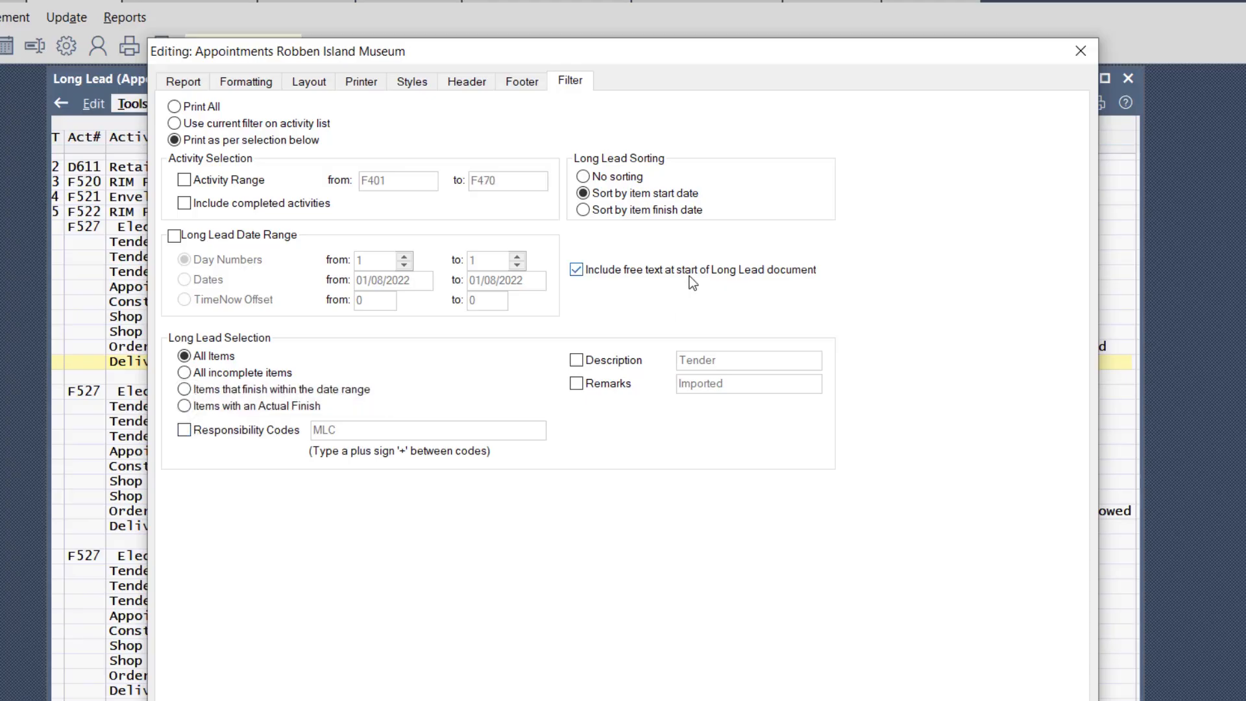
pyautogui.click(917, 700)
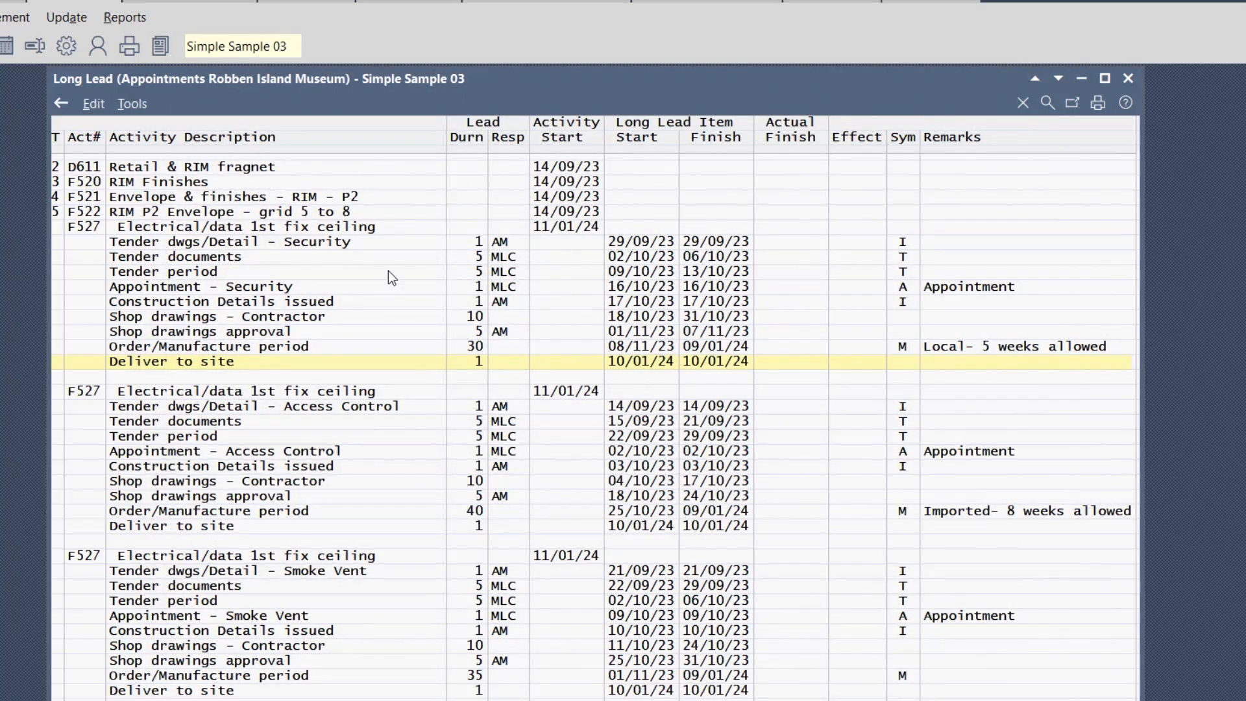
# Move up to the free text note at the start of the Appointments Robben Island Museum schedule.
pyautogui.press('Up')
pyautogui.press('Up')
pyautogui.press('Up')
pyautogui.press('Up')
pyautogui.press('Up')
pyautogui.press('Up')
pyautogui.press('Up')
pyautogui.press('Up')
pyautogui.press('Up')
pyautogui.press('Up')
pyautogui.press('Up')
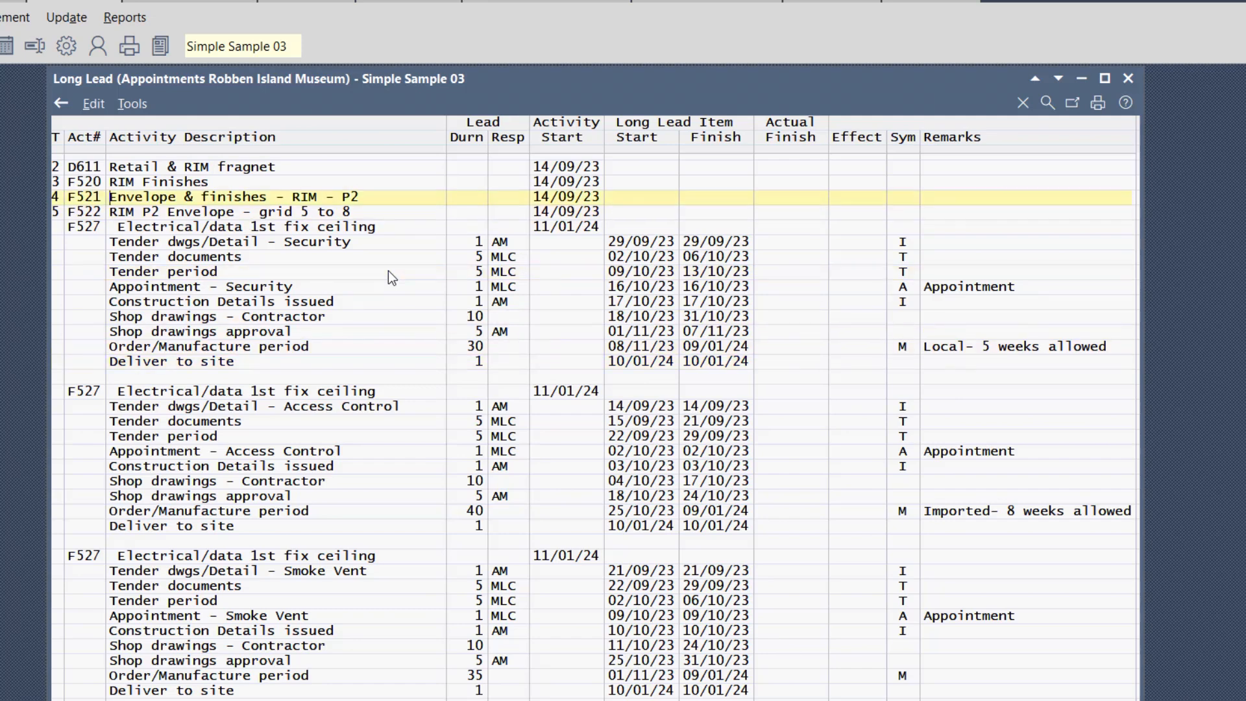
pyautogui.press('Up')
pyautogui.press('Up')
pyautogui.press('Up')
pyautogui.press('Up')
pyautogui.press('Up')
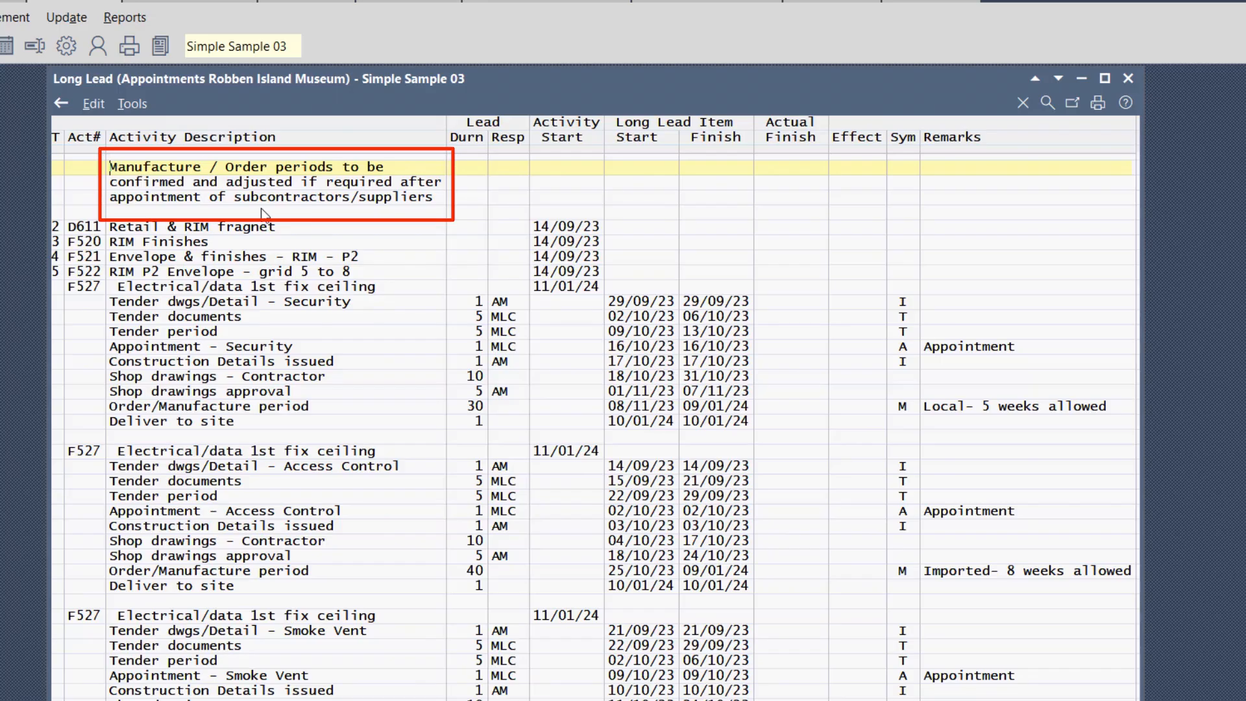
# Preview the Long Lead Schedule report with all items, sorting by item start date and free text included, and close the preview.
pyautogui.click(130, 111)
pyautogui.click(197, 197)
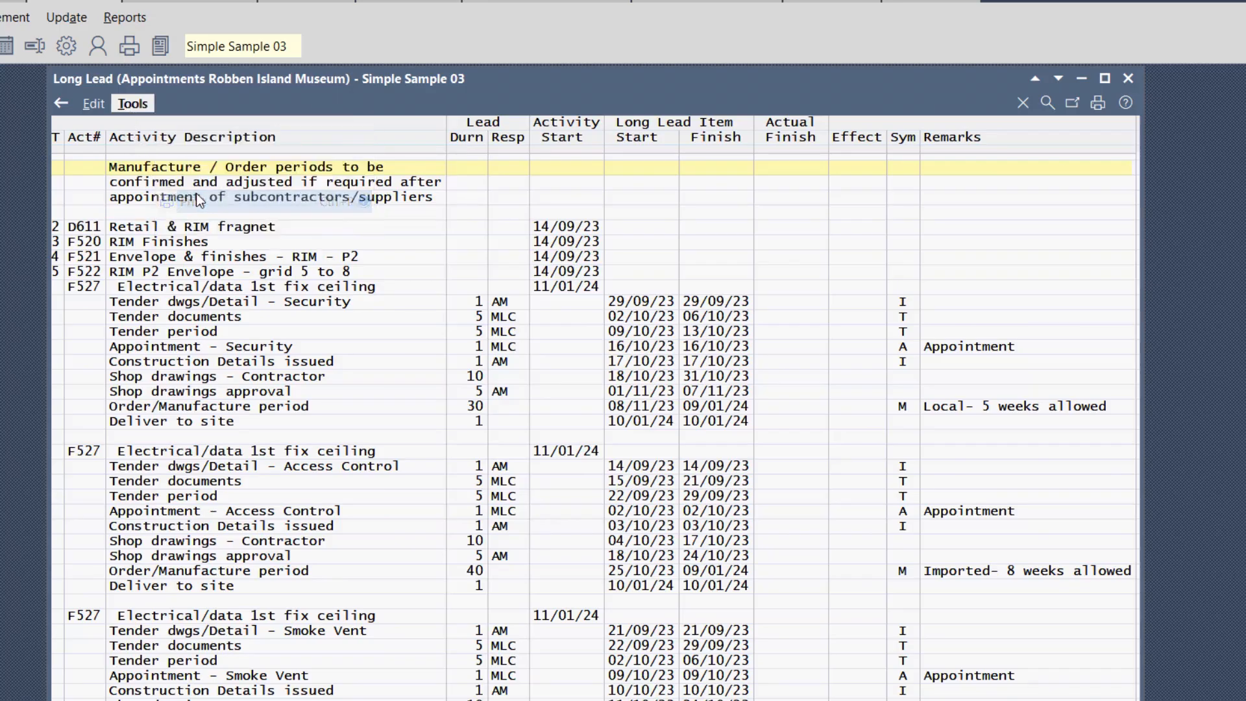
pyautogui.click(569, 86)
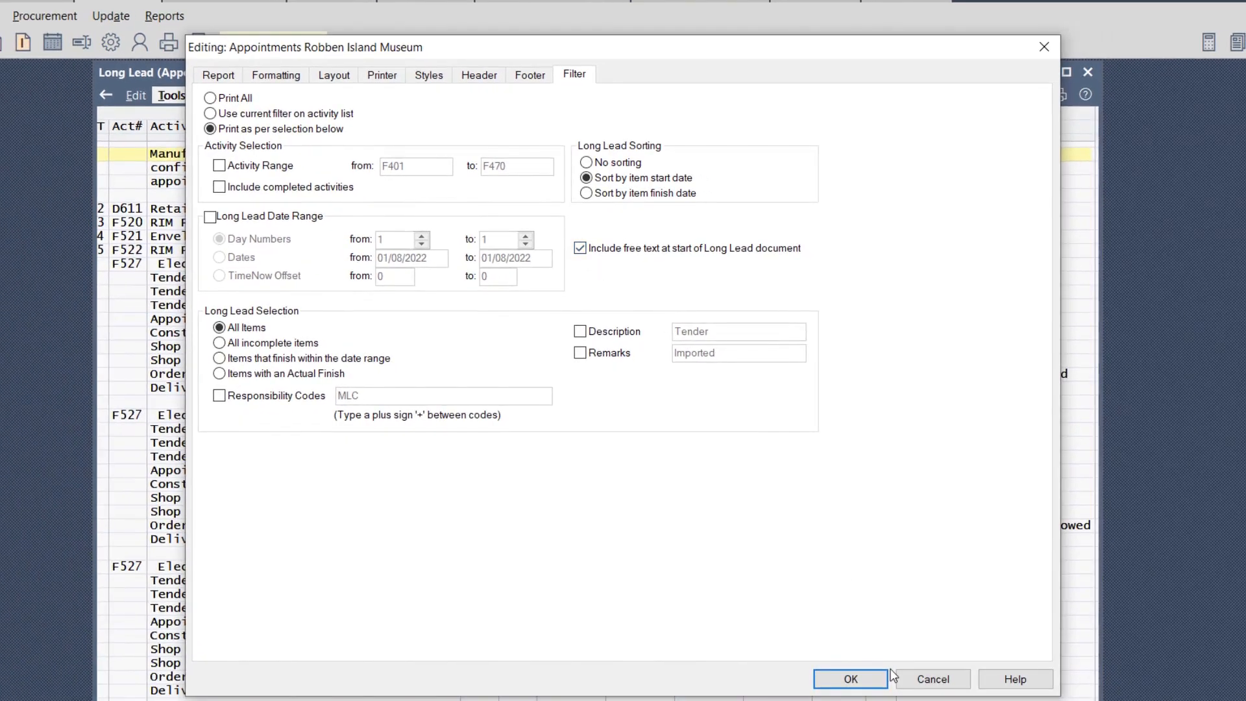
pyautogui.click(873, 679)
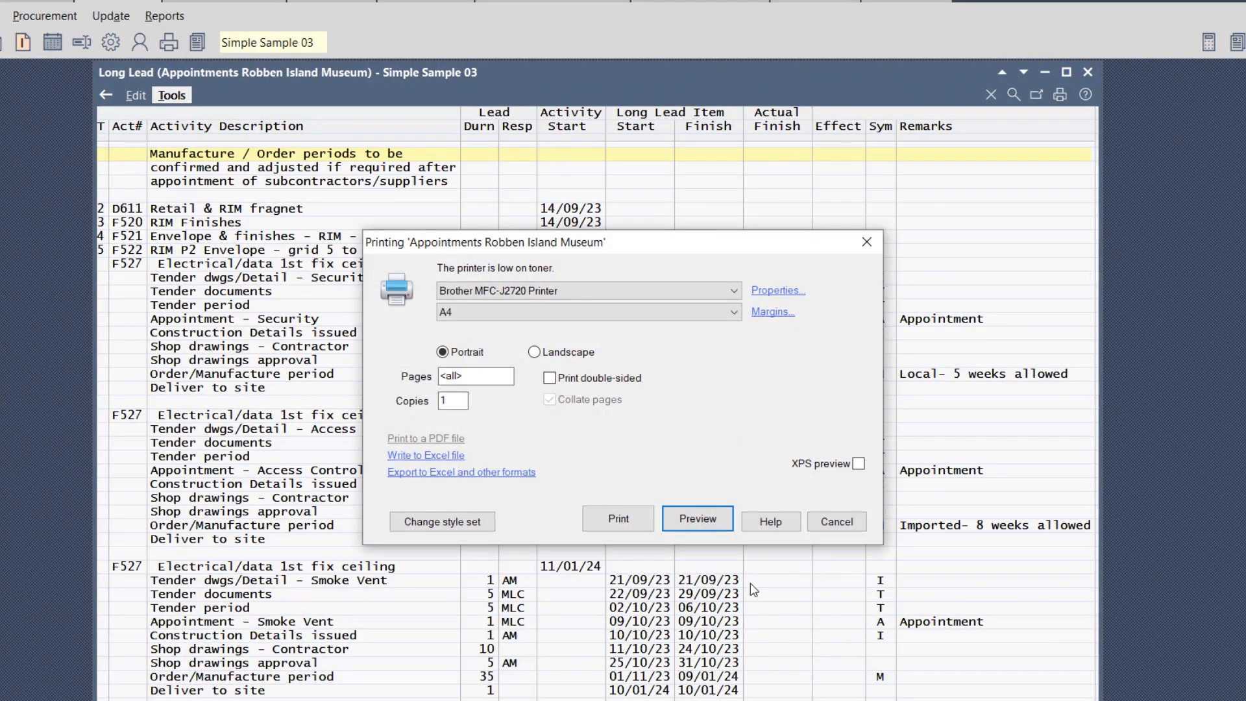
pyautogui.click(707, 524)
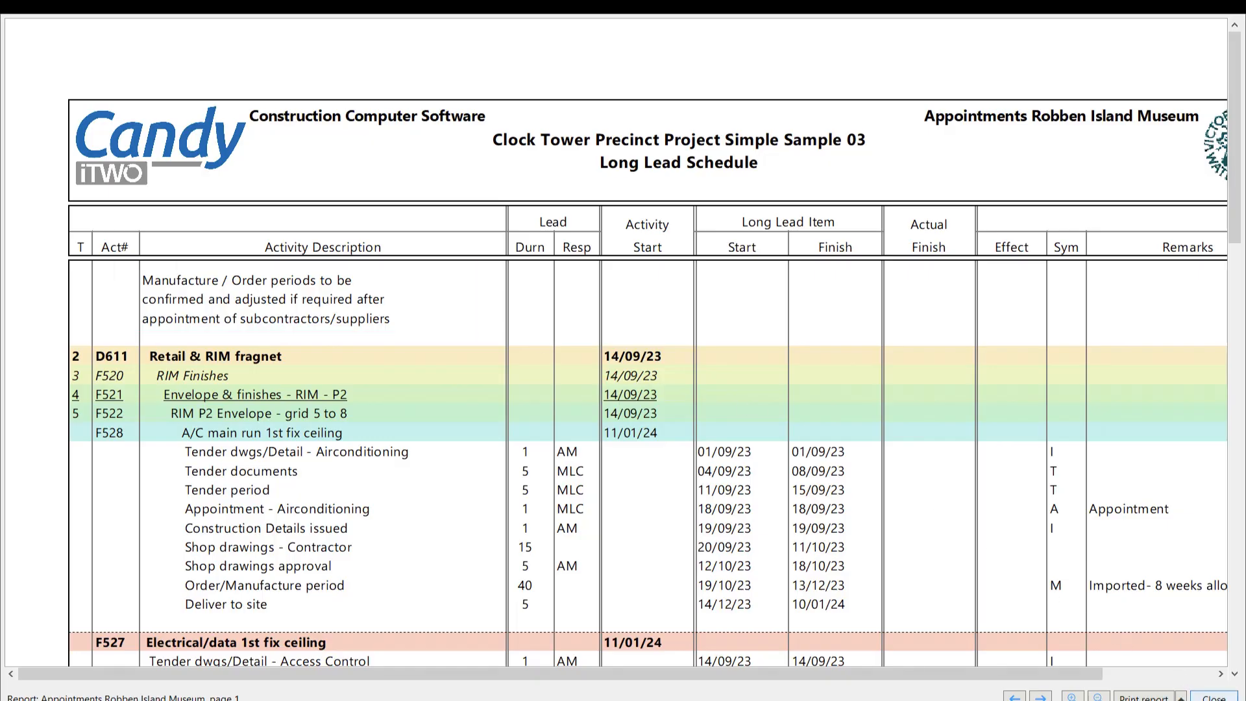
pyautogui.click(1206, 696)
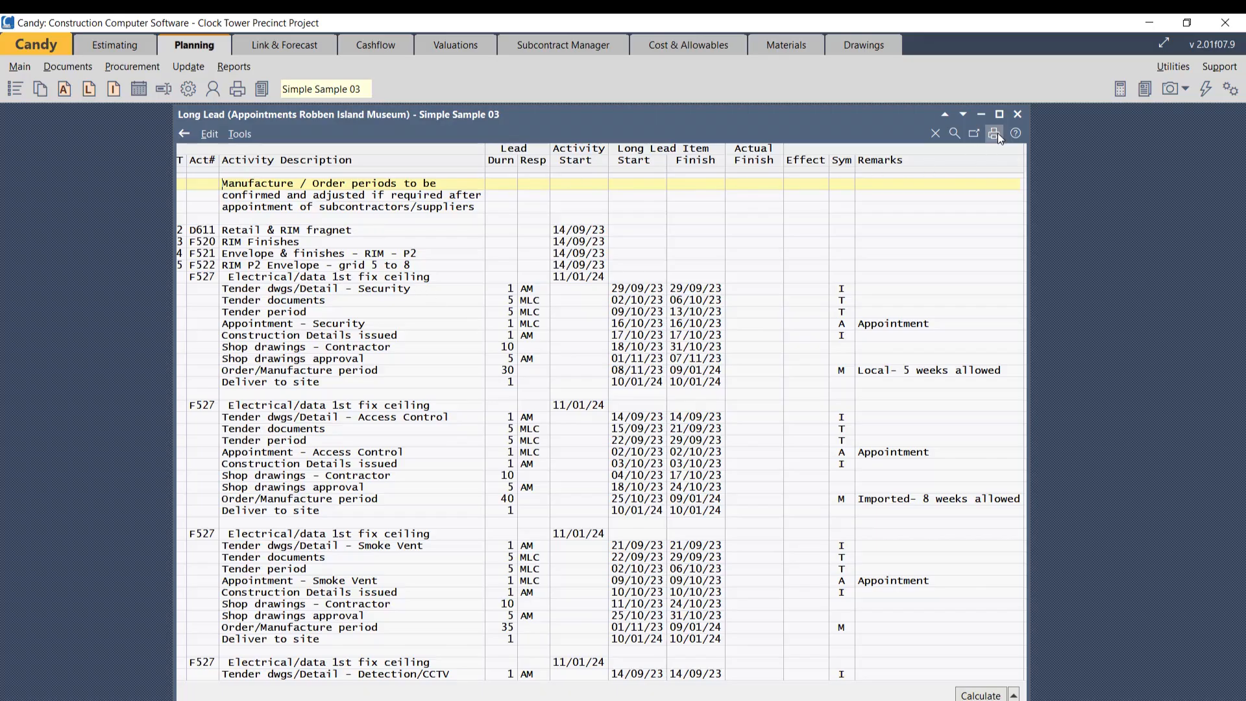
# Add a new Detailed Long Leads Barchart under the Long Lead reports heading in the Report Manager of Simple Sample 01.
pyautogui.click(243, 99)
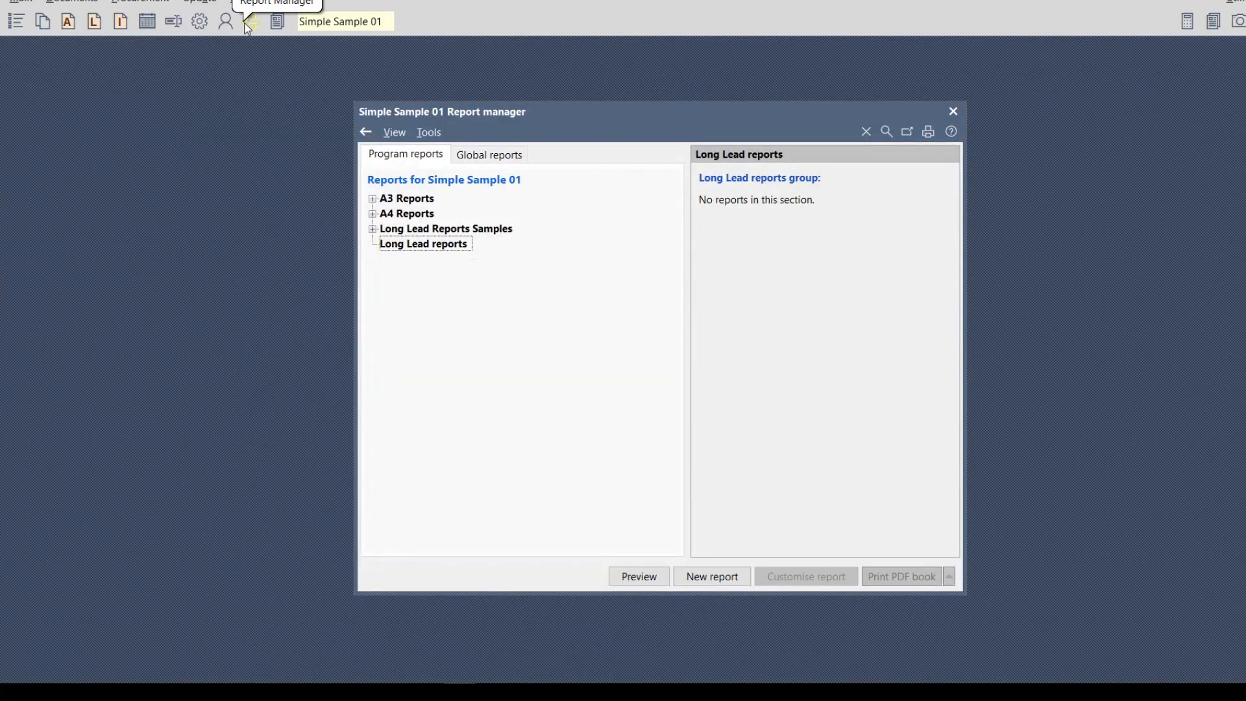
pyautogui.click(712, 577)
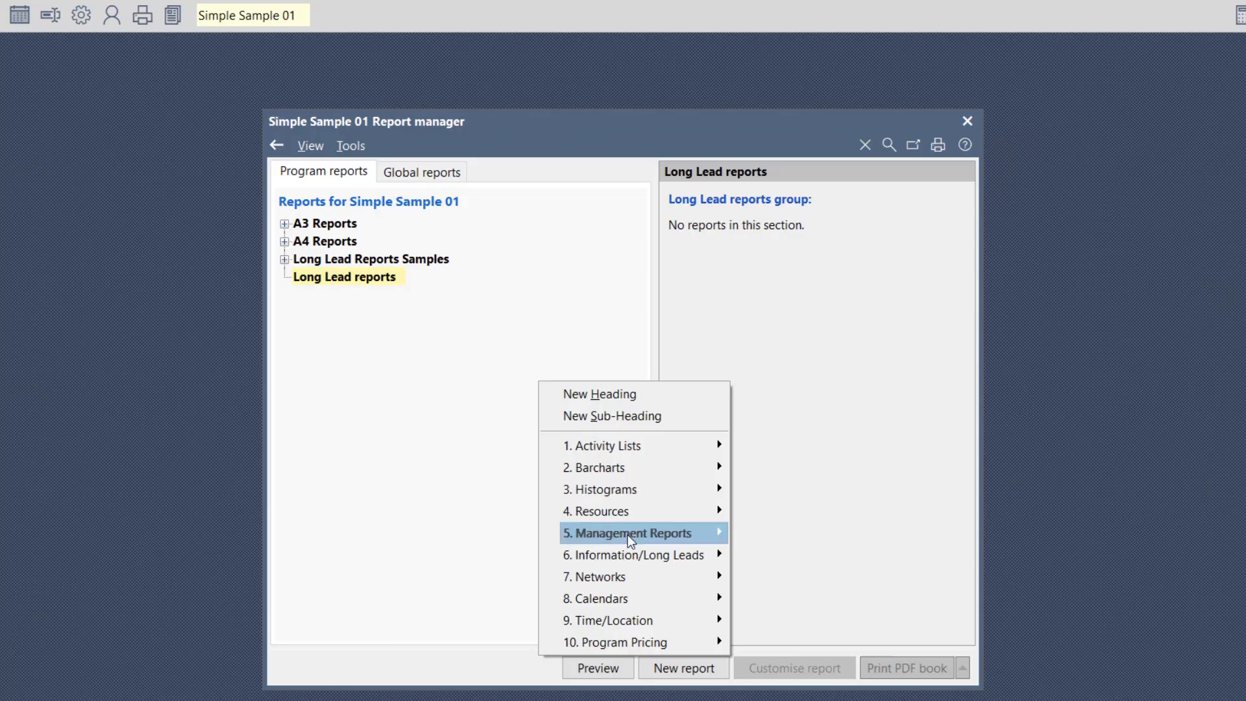
pyautogui.moveTo(633, 556)
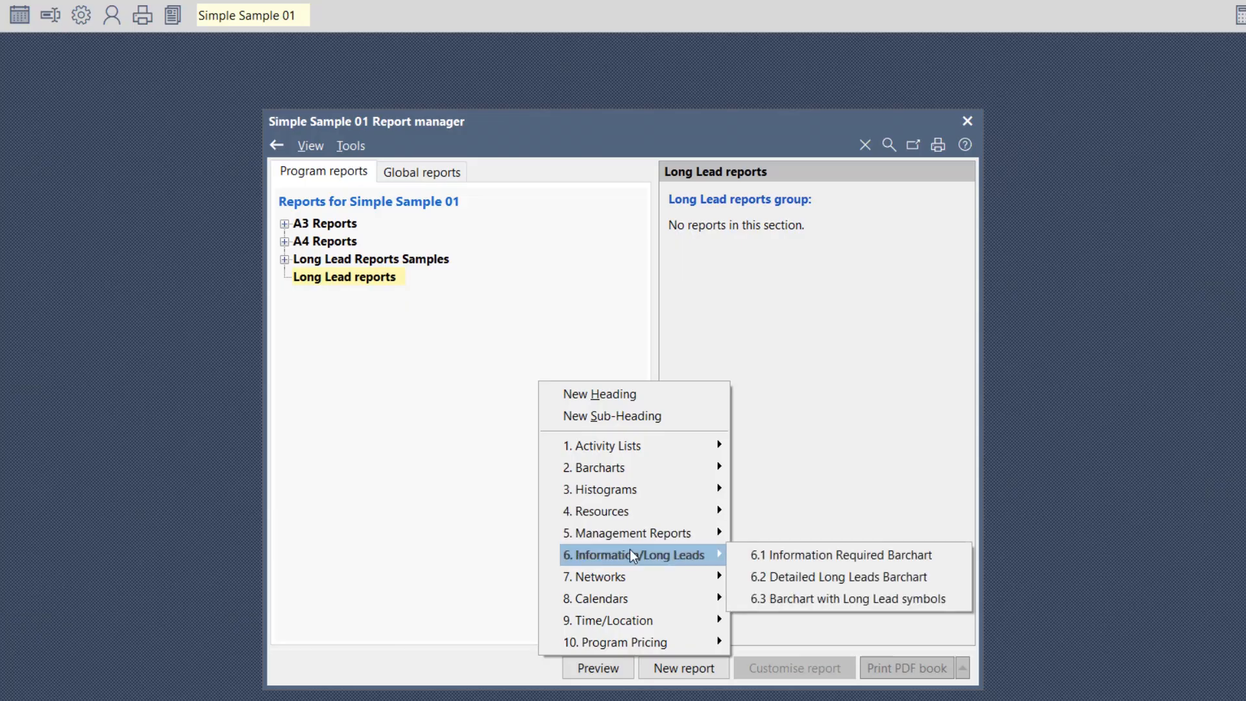
pyautogui.click(820, 578)
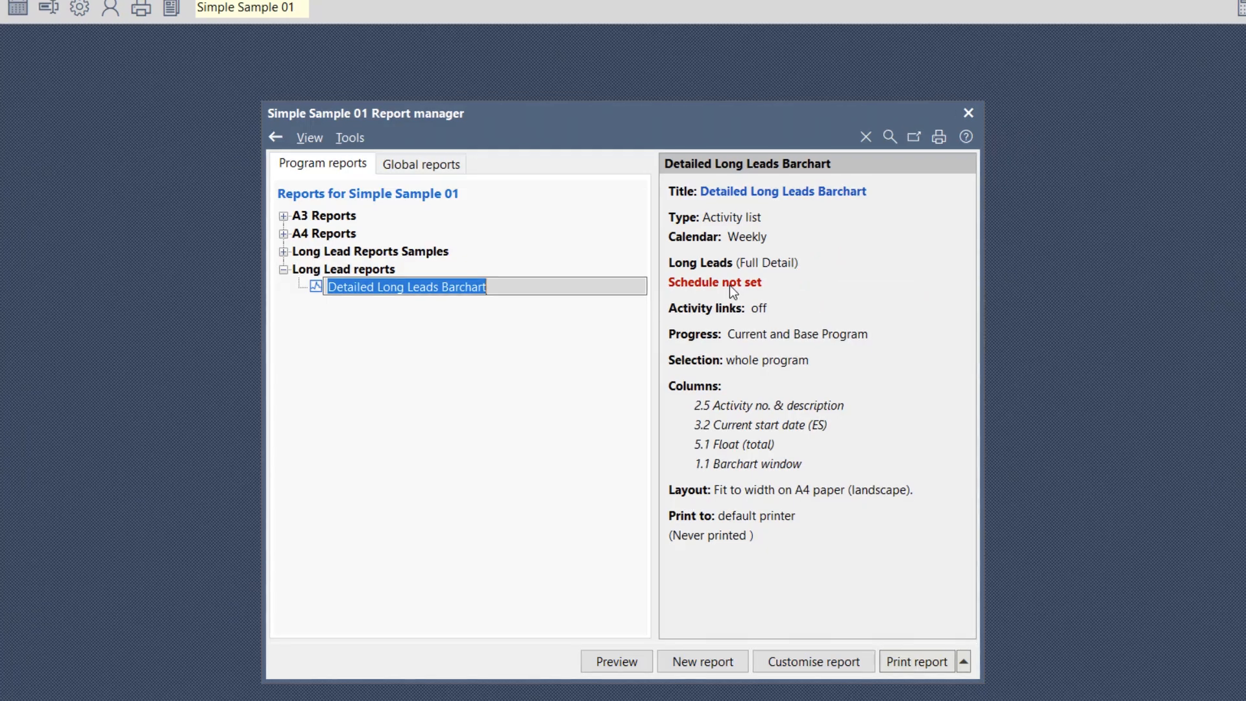
# Try the schedule Long Lead Example - one appoint in the Detailed Long Leads Barchart's long lead options.
pyautogui.click(822, 659)
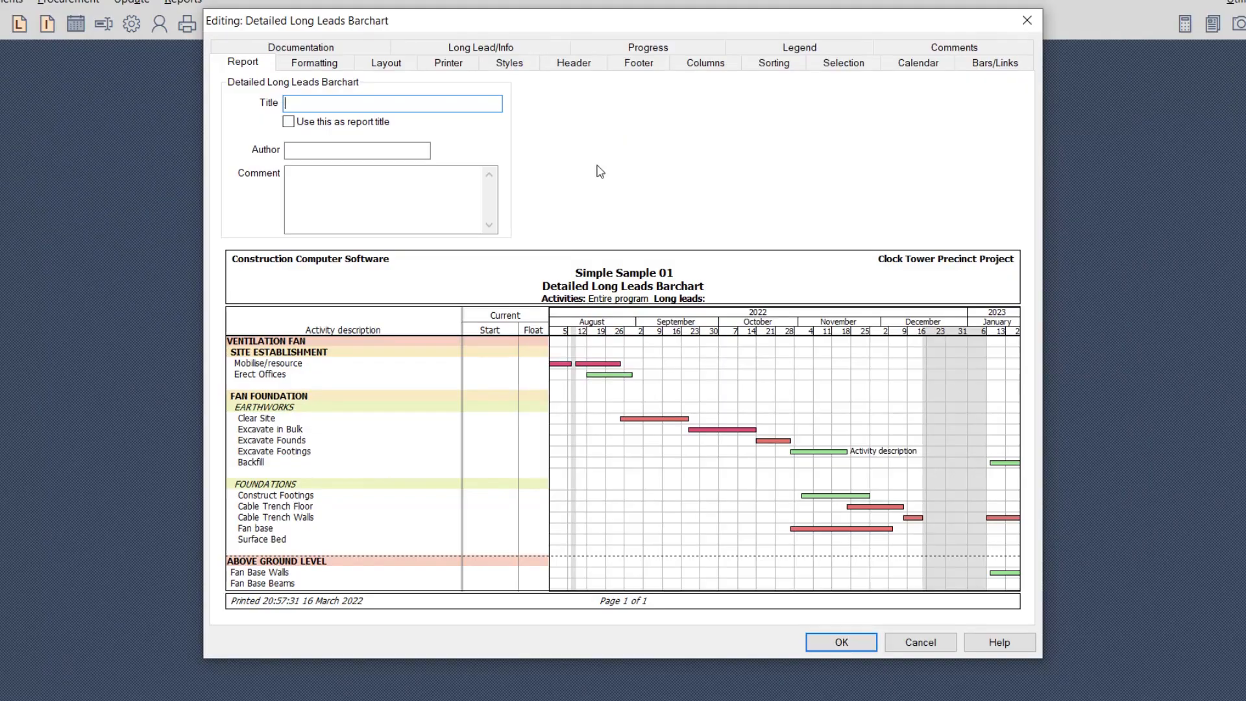
pyautogui.click(483, 52)
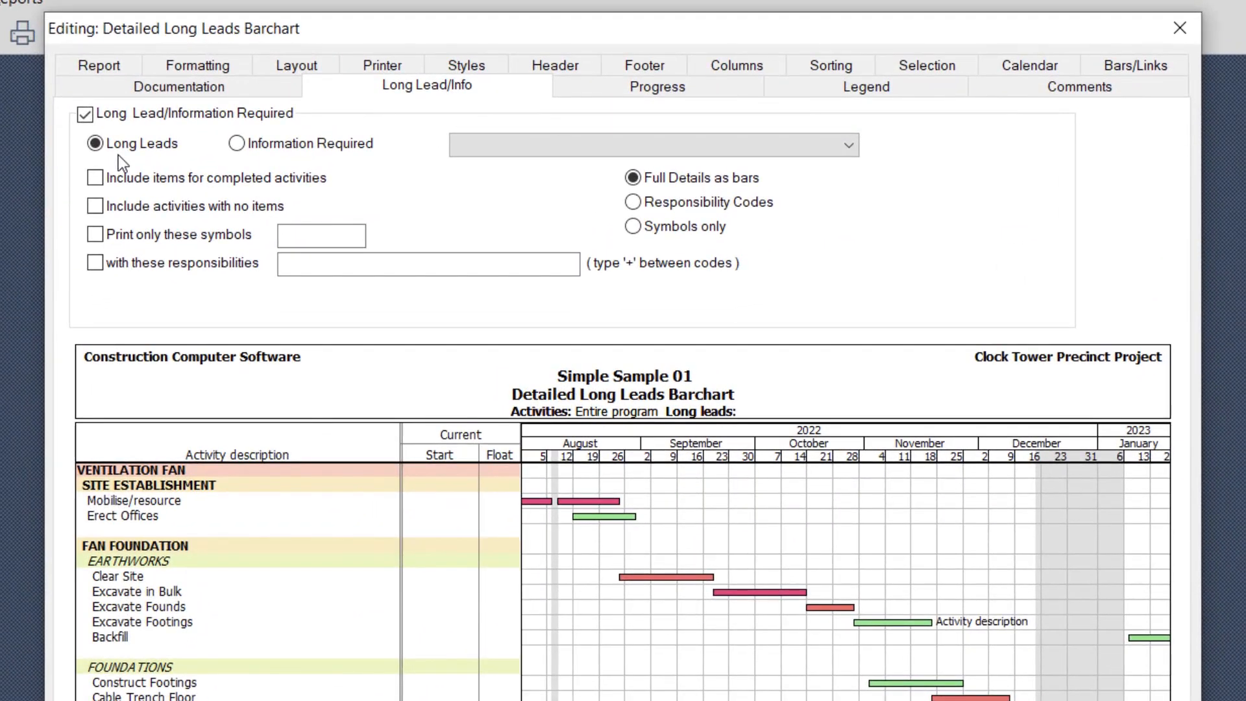
pyautogui.click(842, 146)
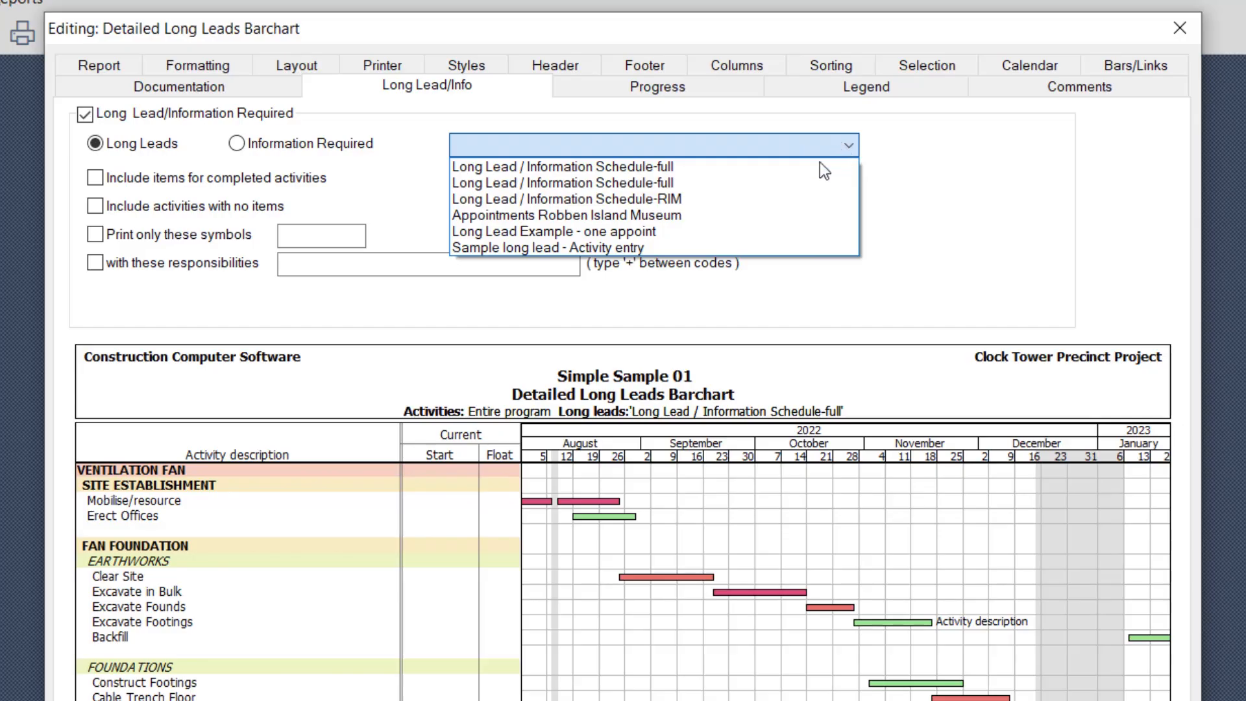
pyautogui.click(711, 230)
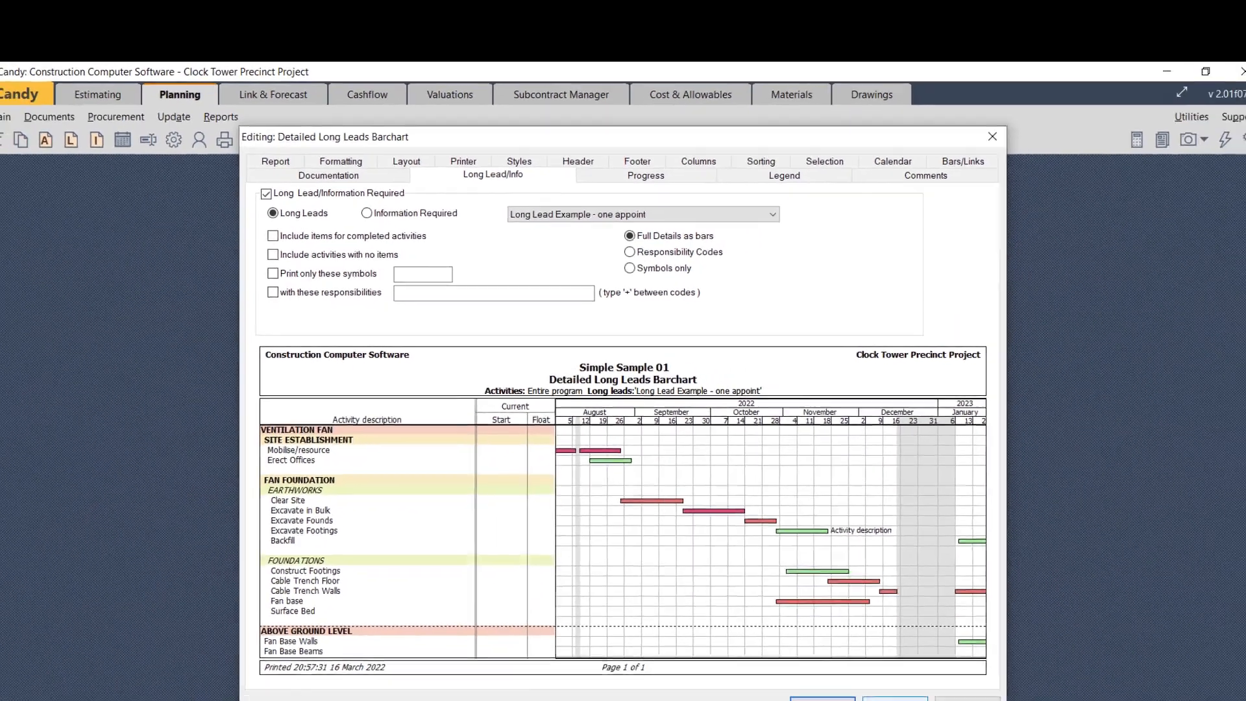
pyautogui.click(863, 695)
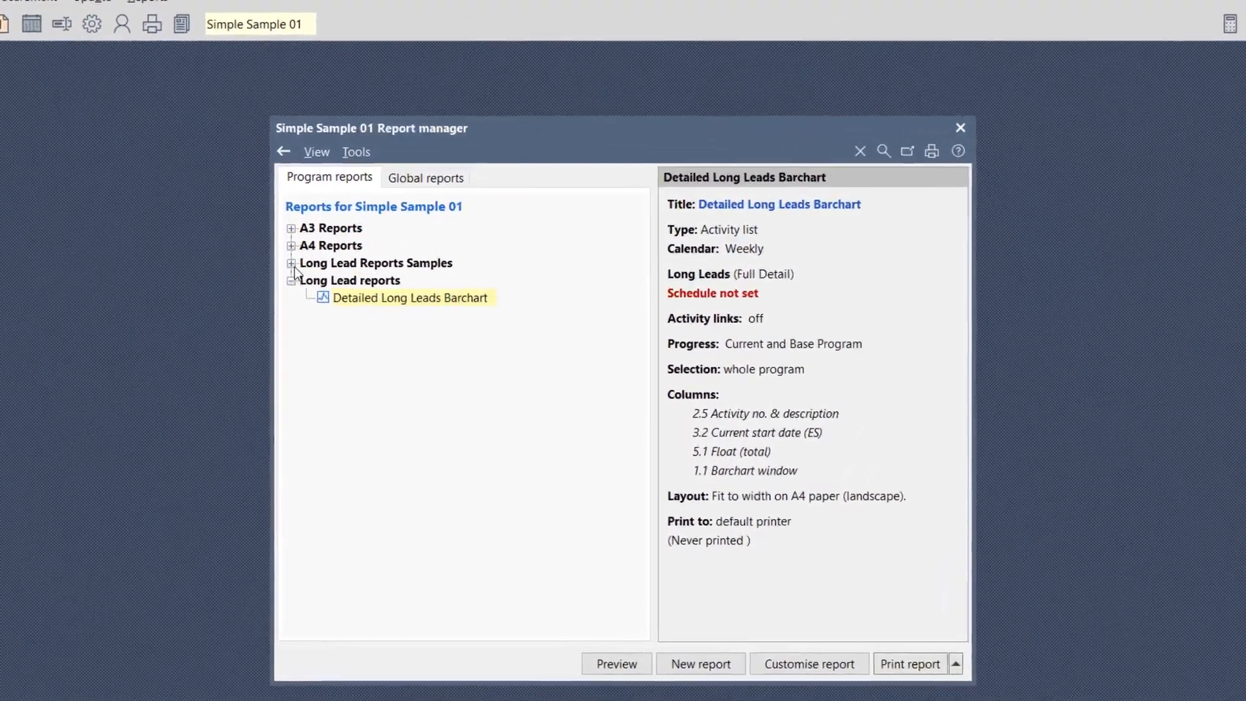
# Preview the sample report LL - Full details as Bars from the single activity samples, examine its bars up close and close it.
pyautogui.click(344, 333)
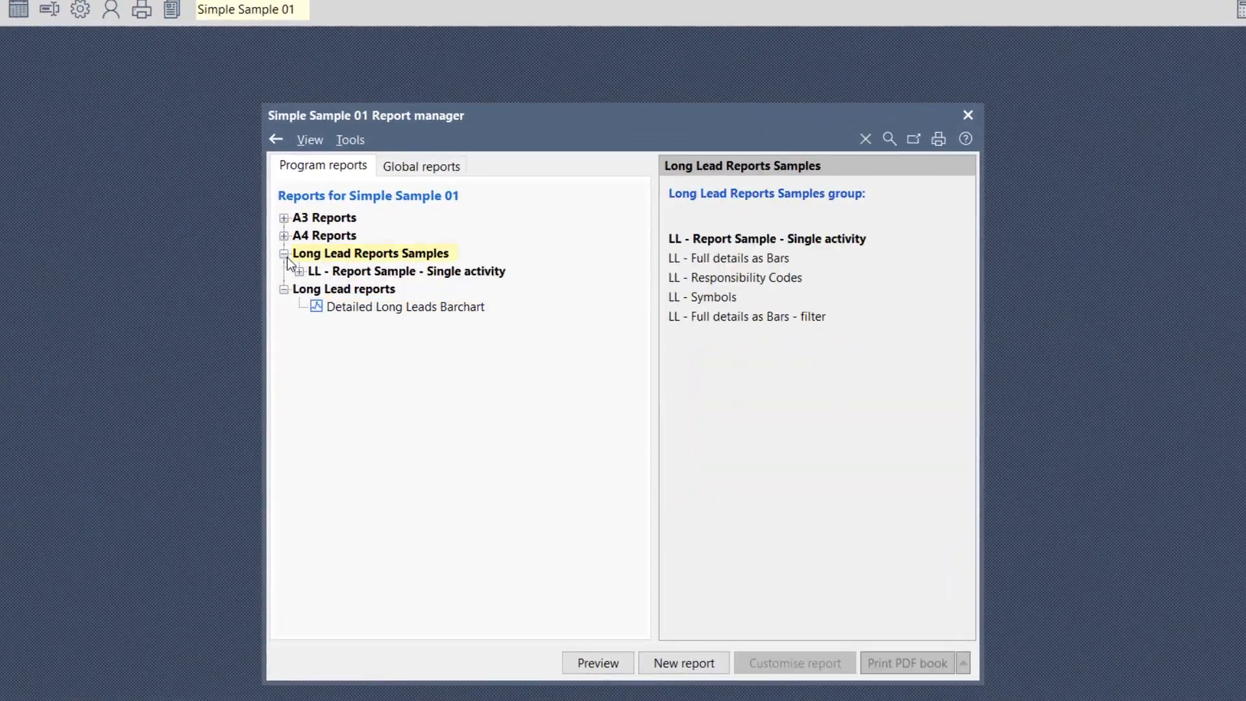
pyautogui.click(297, 271)
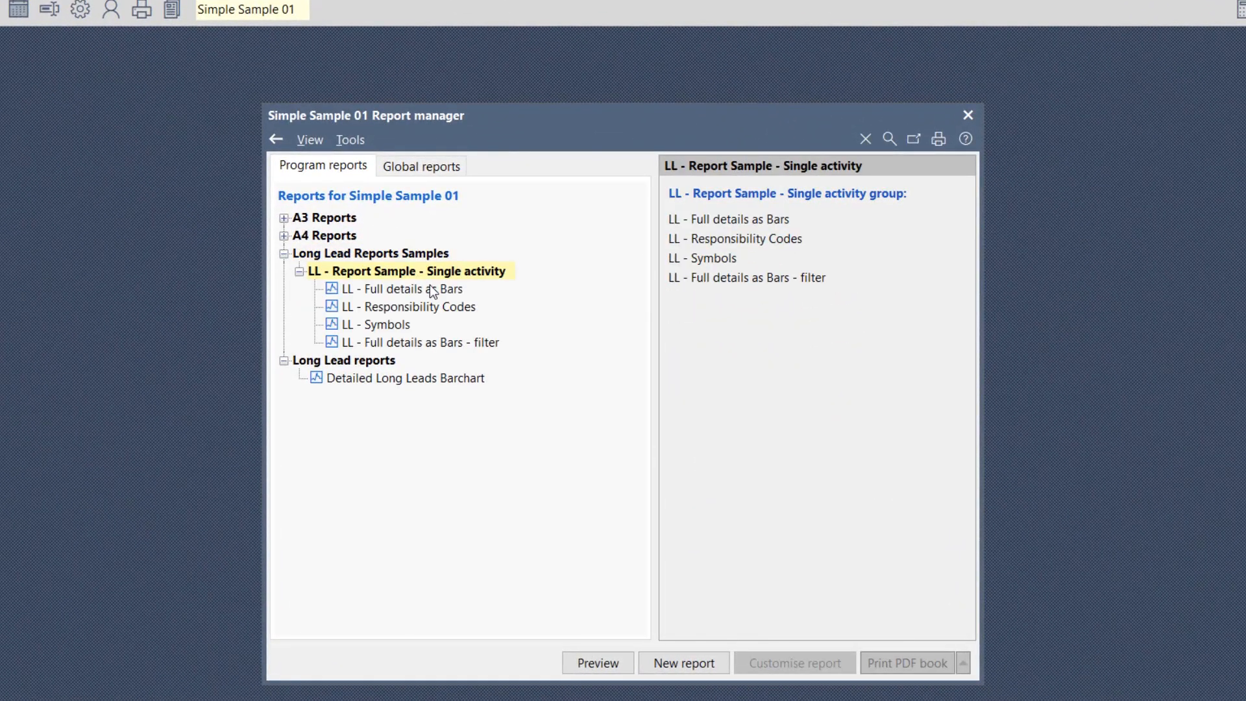
pyautogui.click(432, 293)
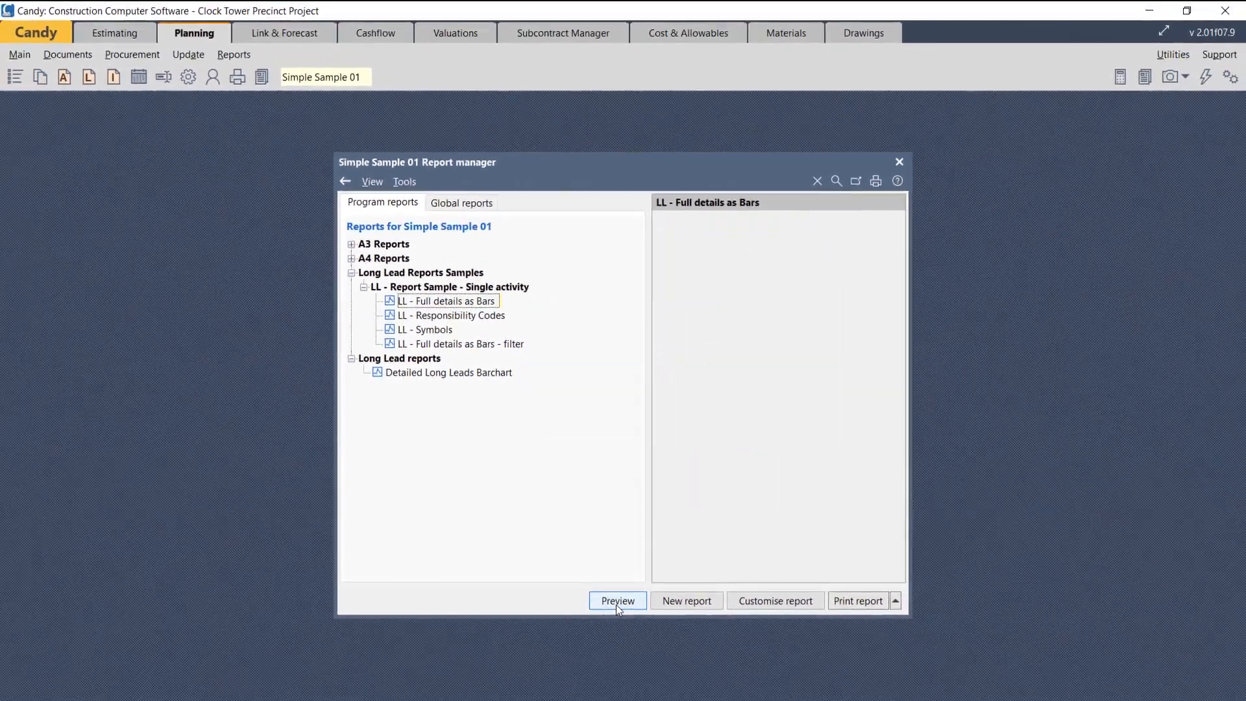
pyautogui.click(617, 616)
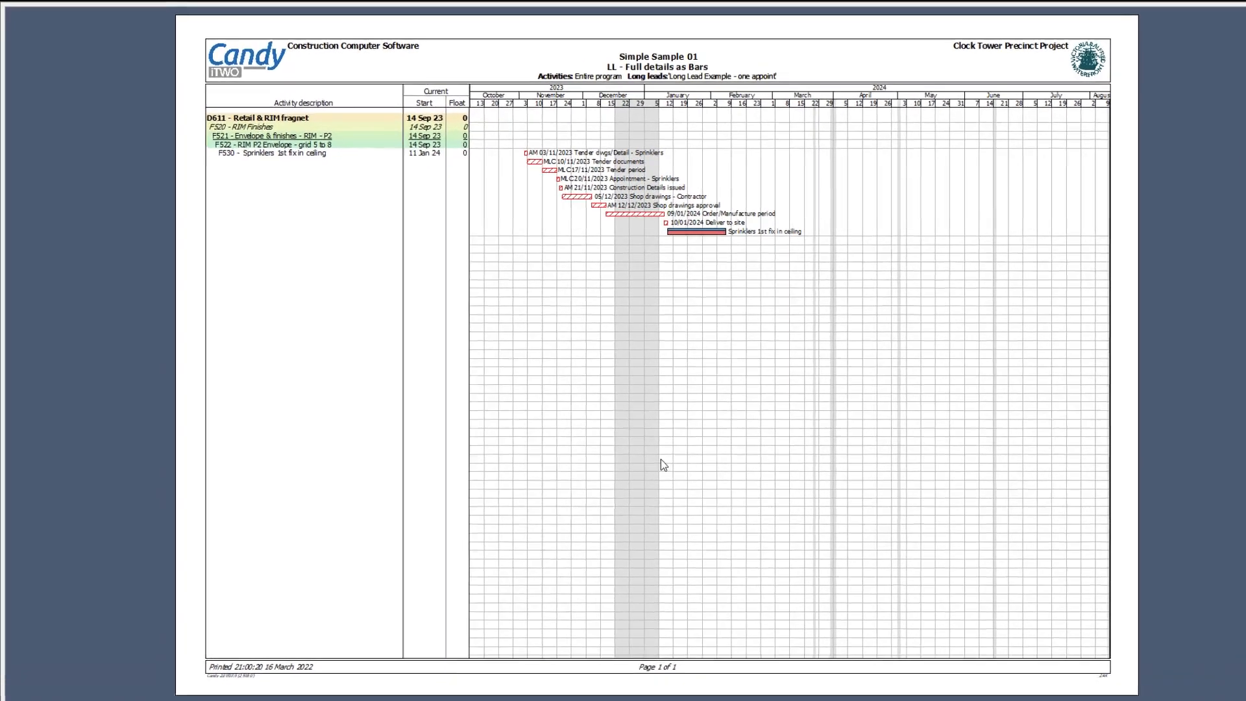
pyautogui.click(661, 458)
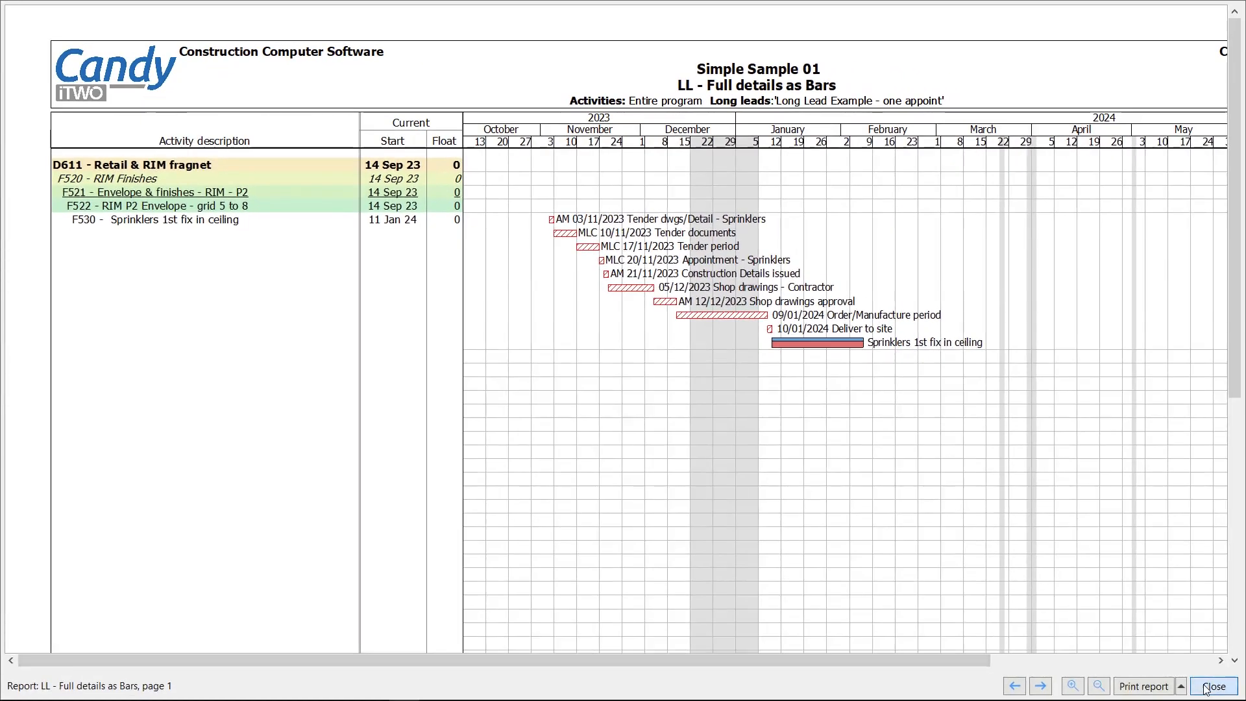
pyautogui.click(1212, 686)
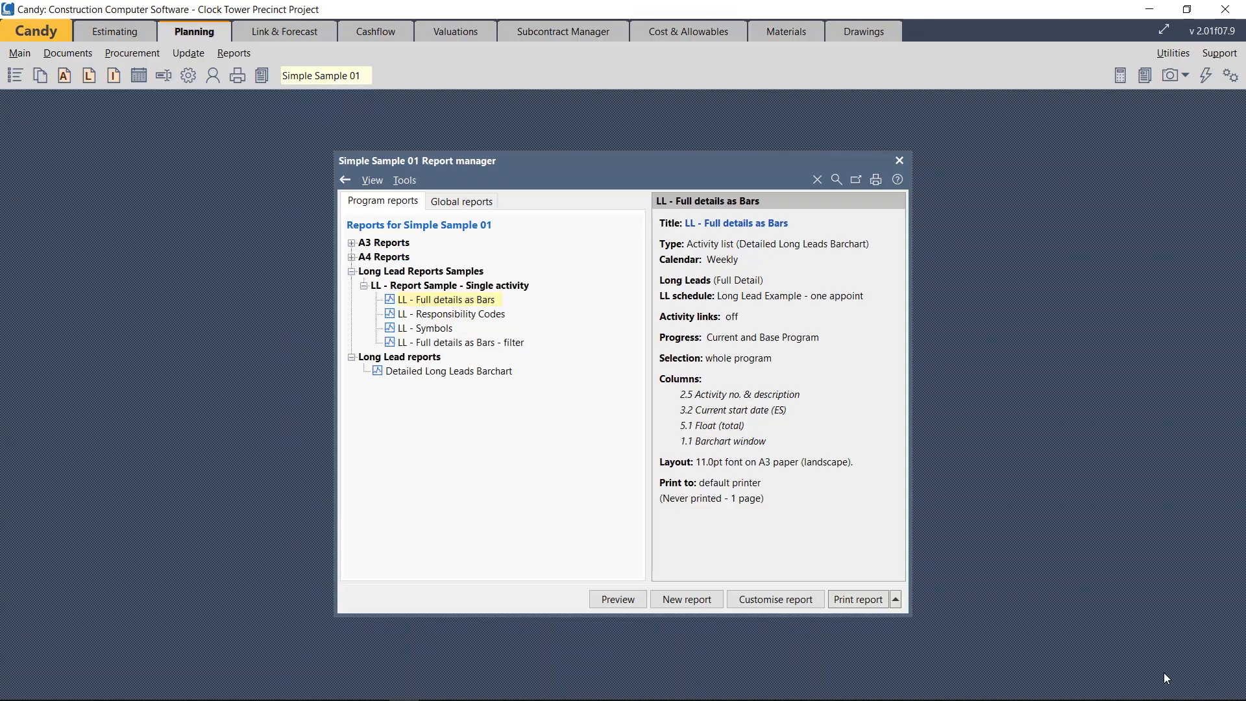
# Examine the long lead options of the sample report LL - Responsibility Codes, and preview its one-line responsibility code layout.
pyautogui.click(466, 315)
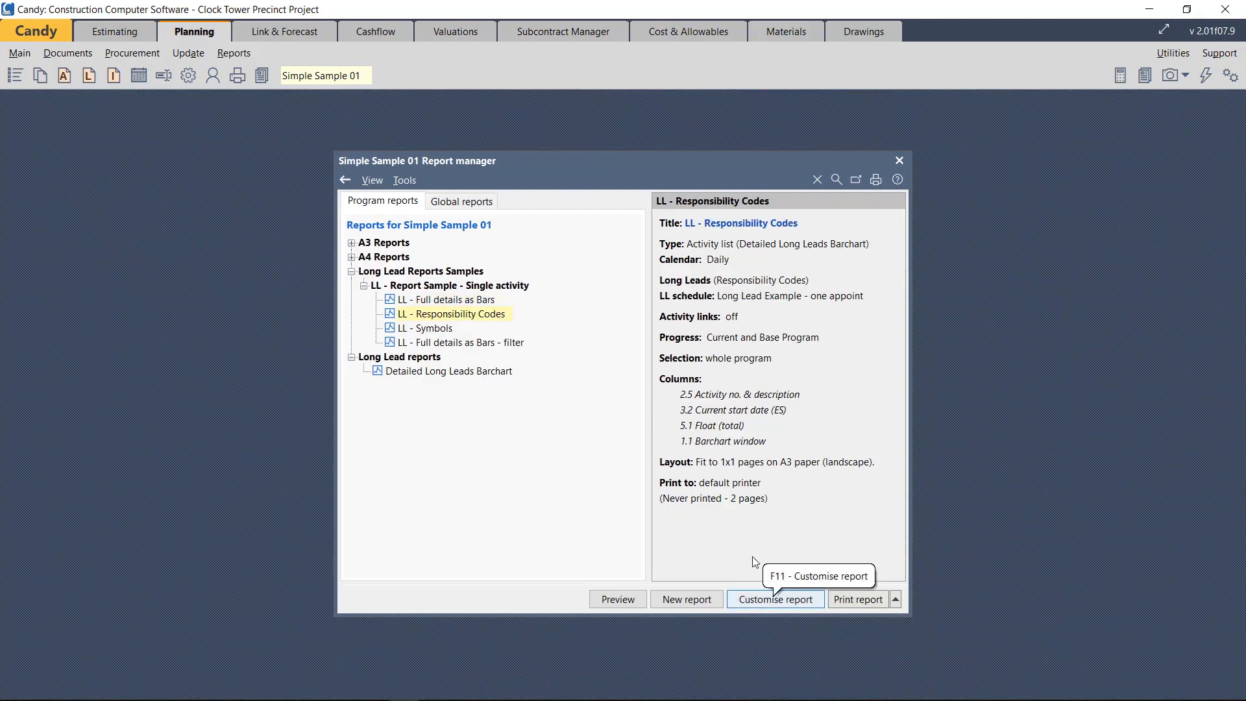
pyautogui.click(758, 601)
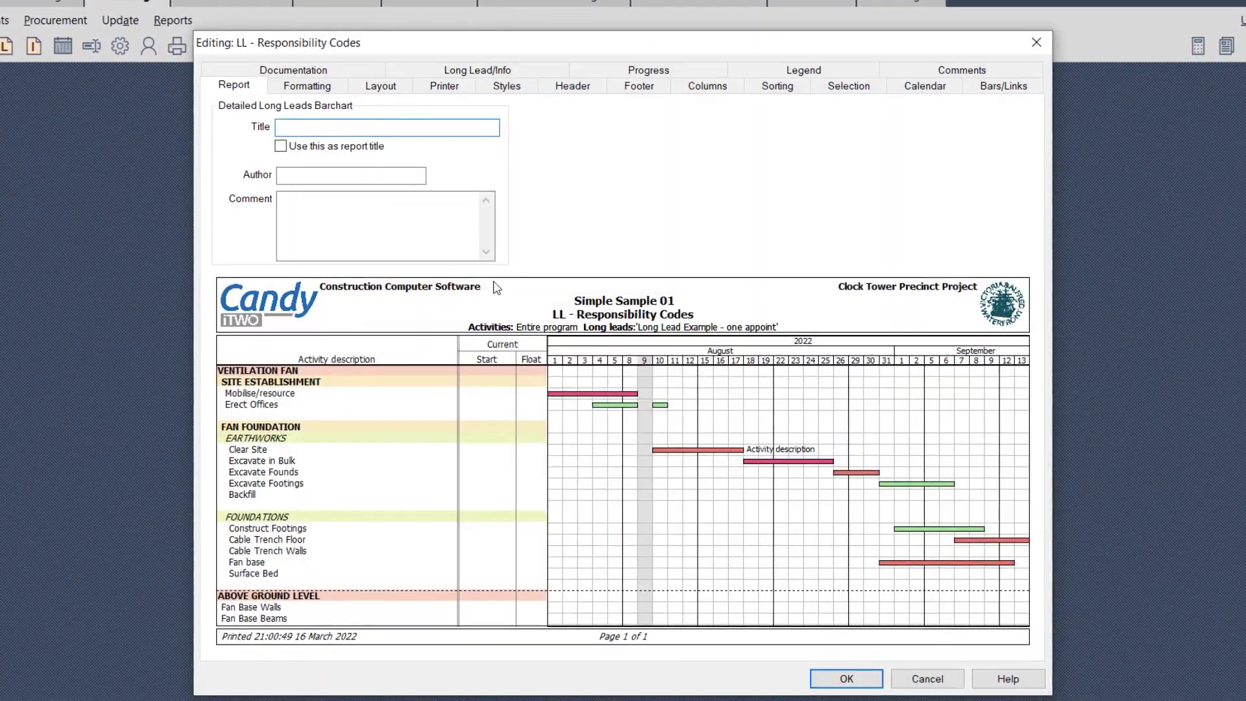
pyautogui.click(492, 73)
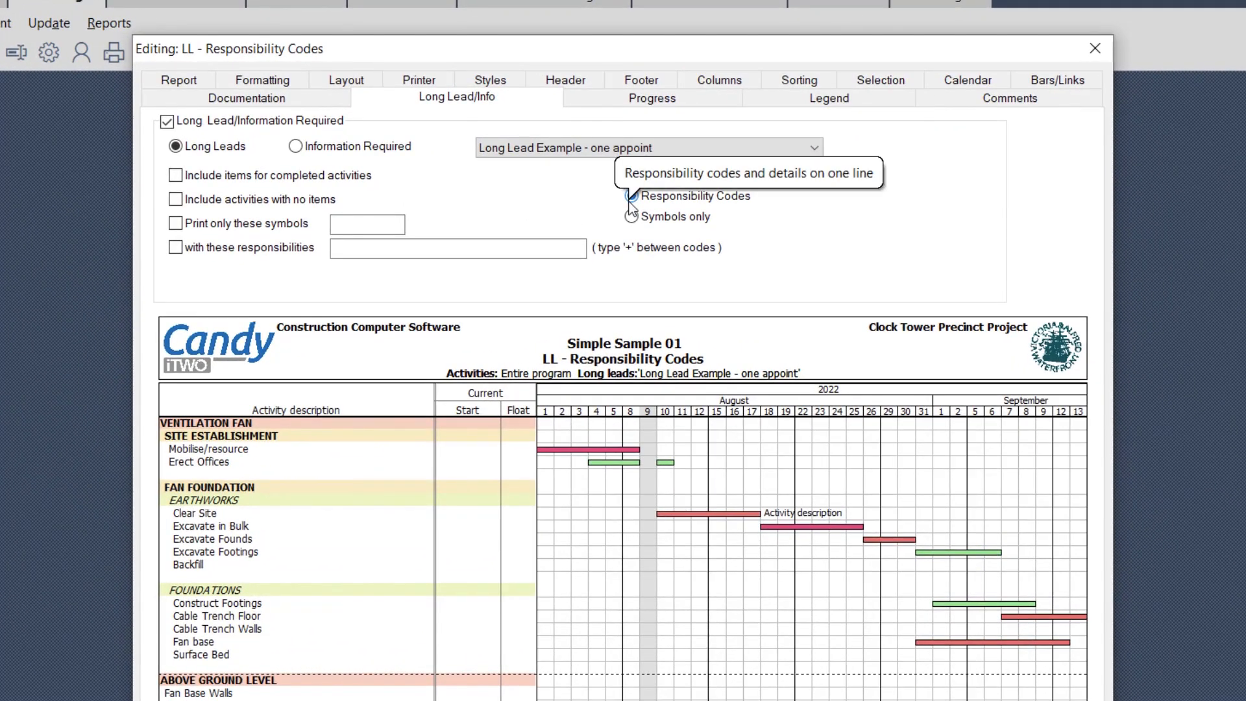
pyautogui.click(717, 639)
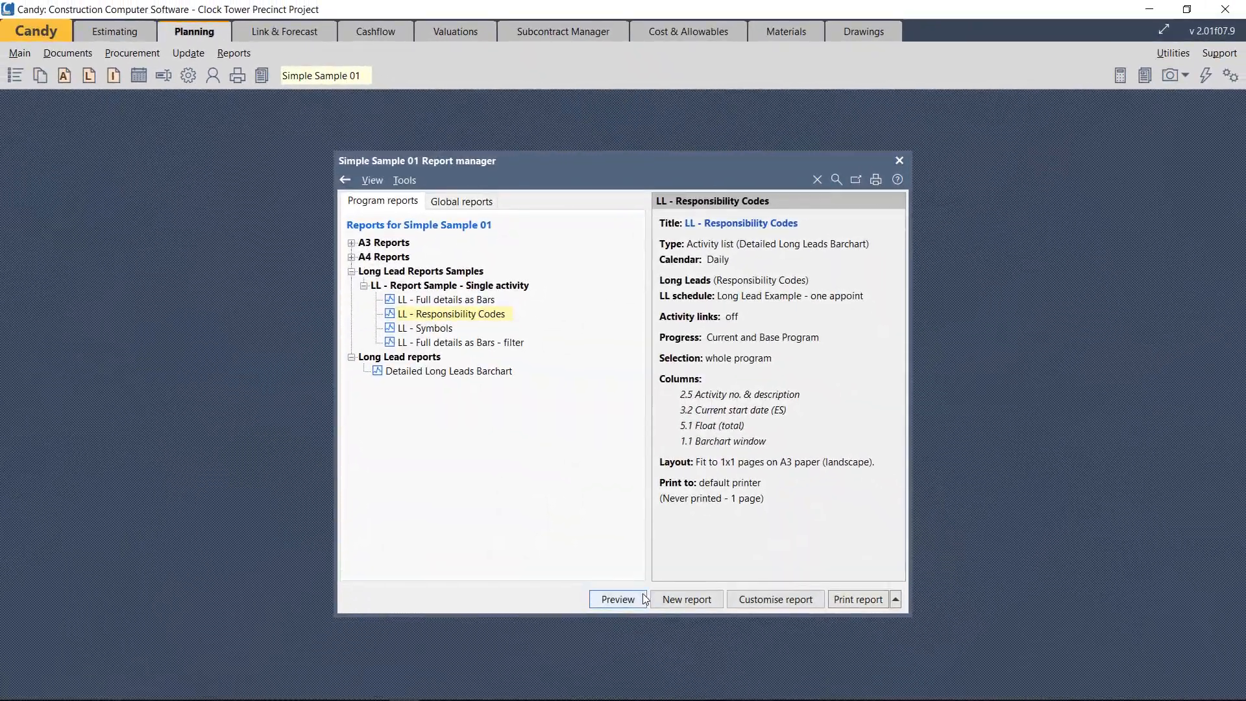
pyautogui.click(643, 640)
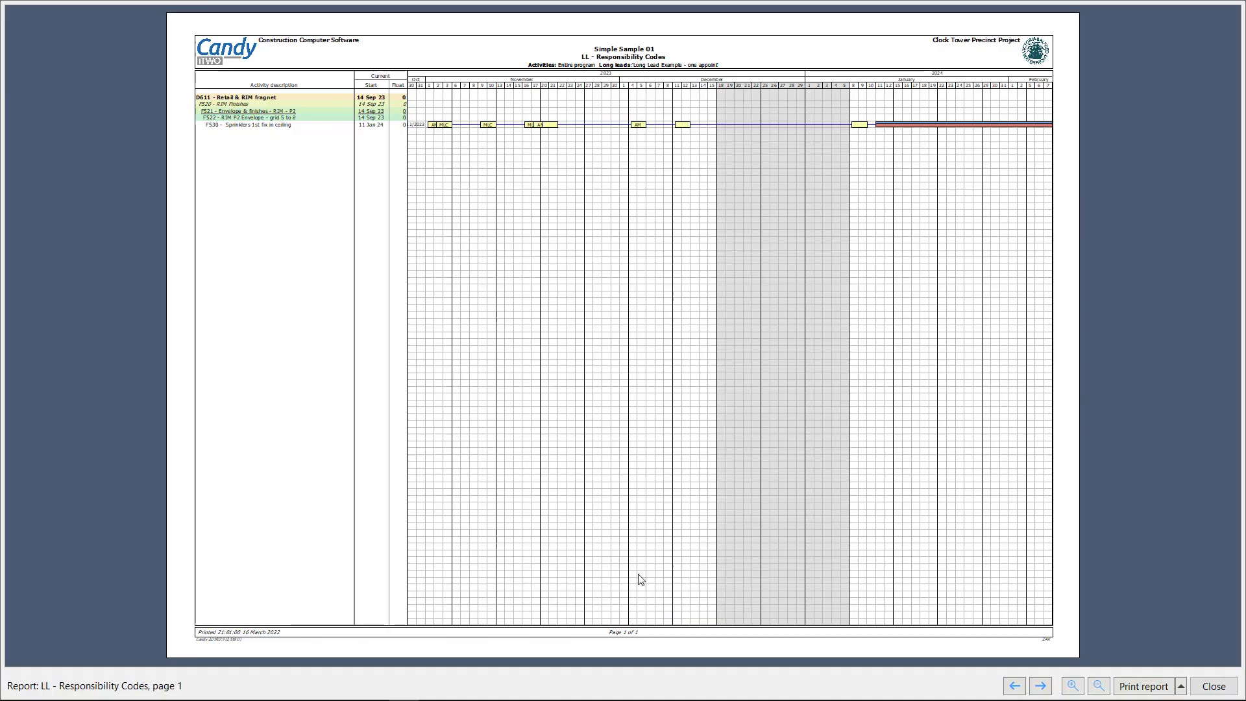
pyautogui.scroll(3, 629, 471)
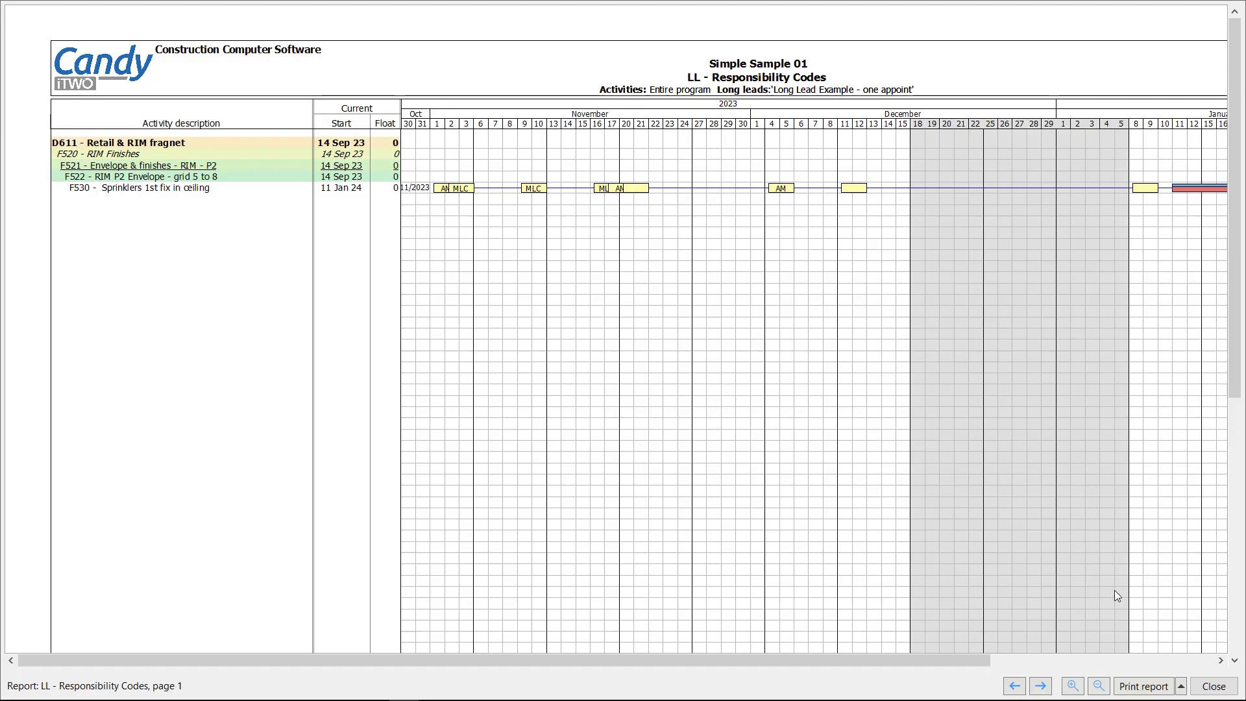
pyautogui.click(1203, 690)
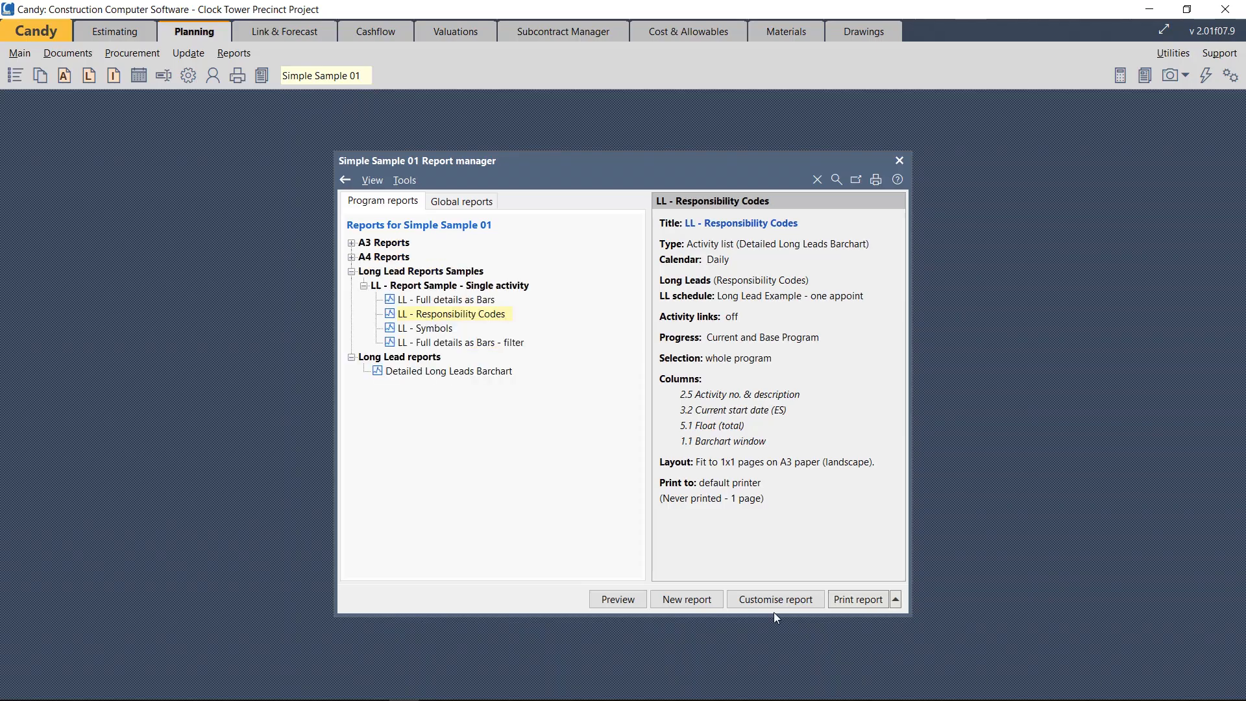
# Examine the long lead, legend and comment settings of the sample report LL - Symbols.
pyautogui.click(430, 330)
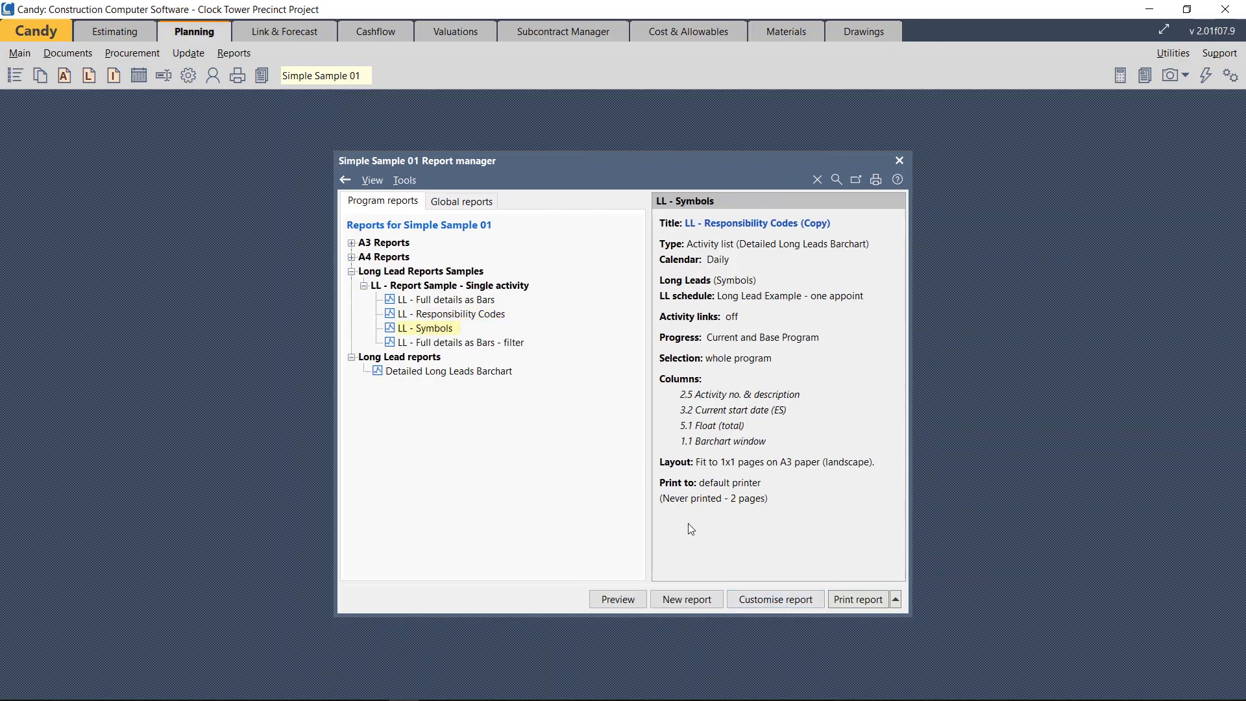
pyautogui.click(767, 599)
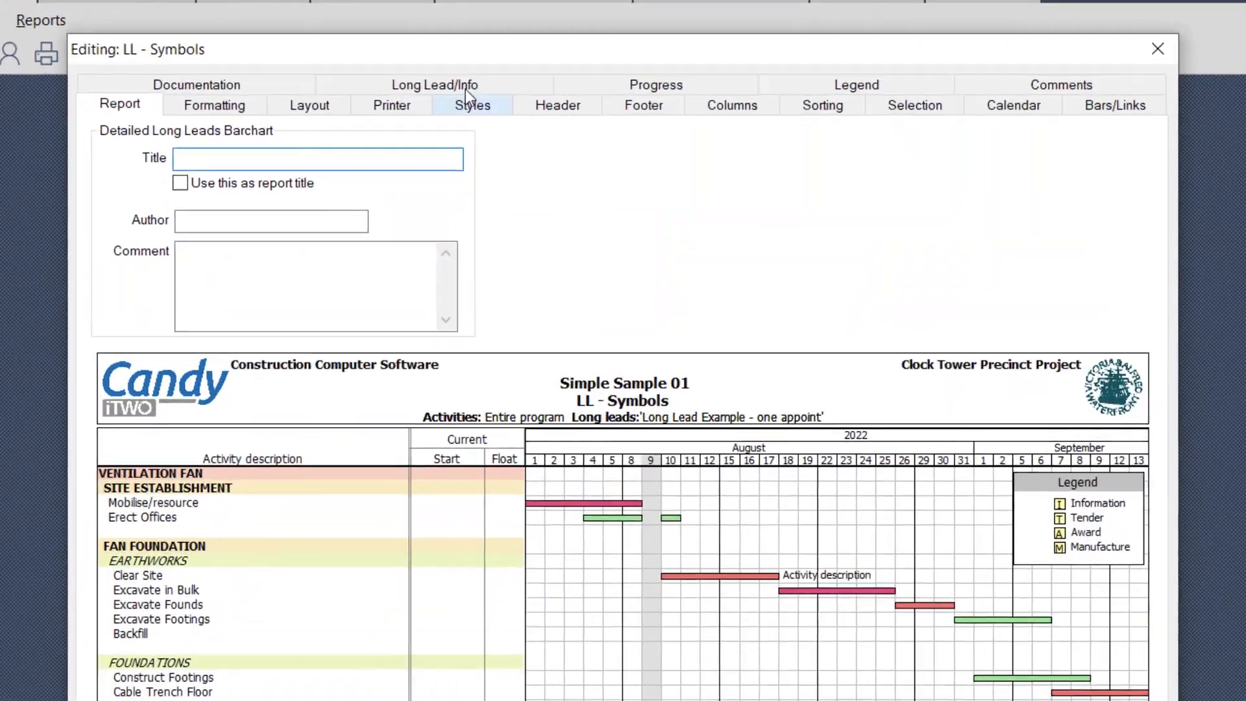
pyautogui.click(466, 88)
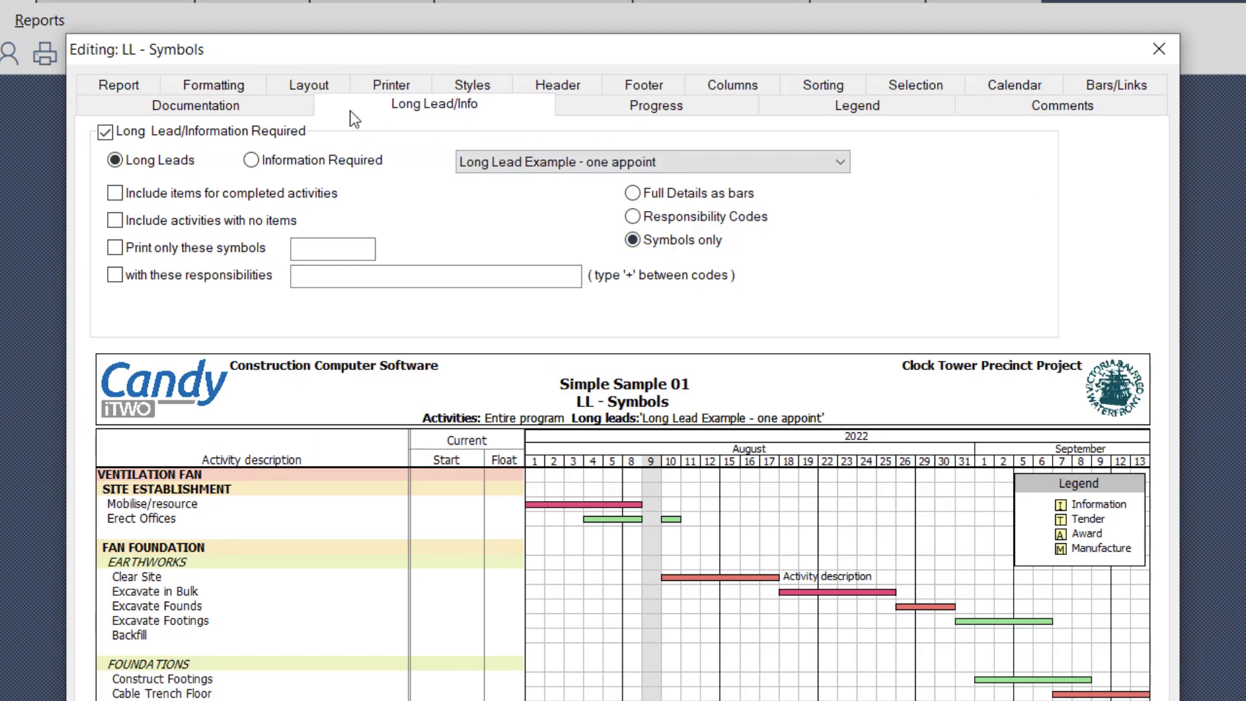
pyautogui.click(880, 107)
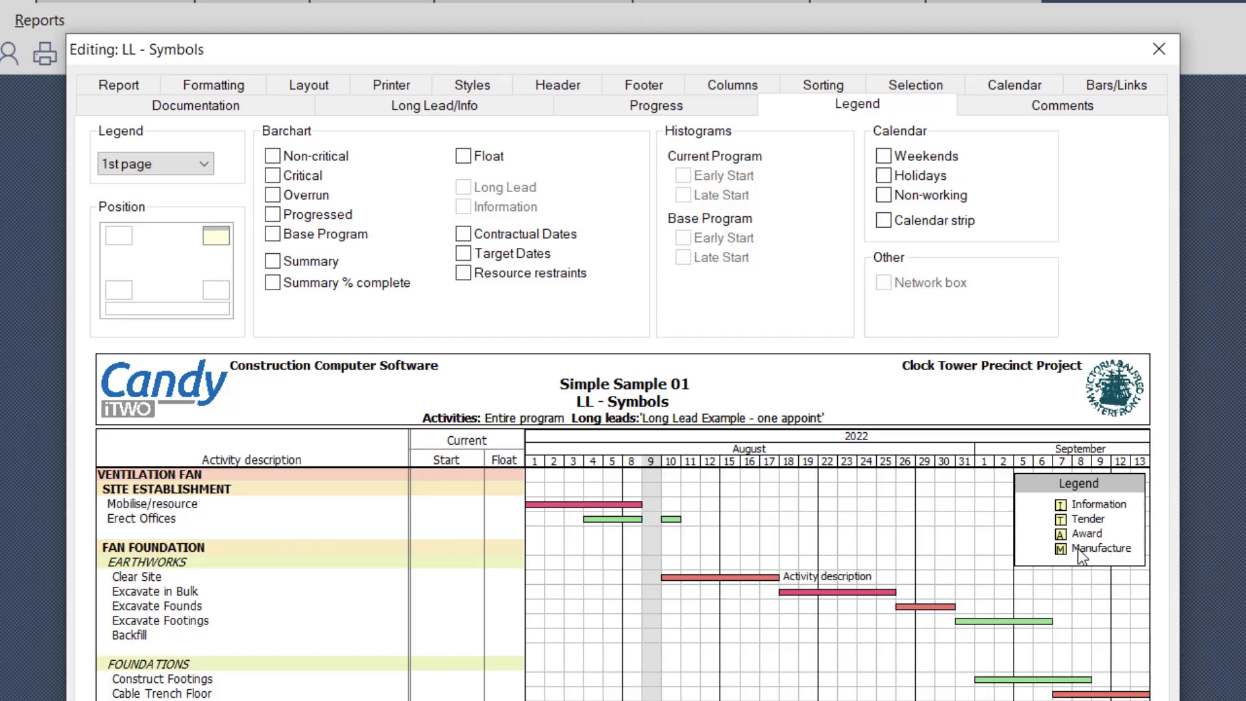
pyautogui.click(1047, 112)
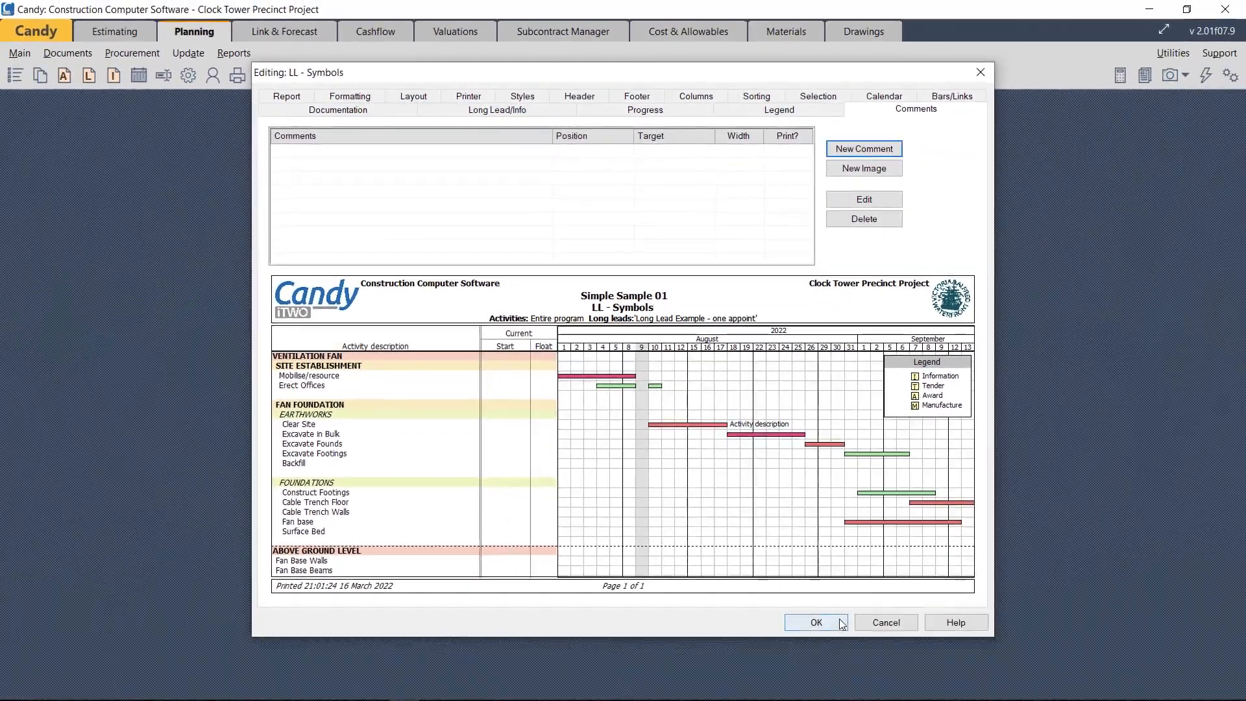
pyautogui.click(842, 624)
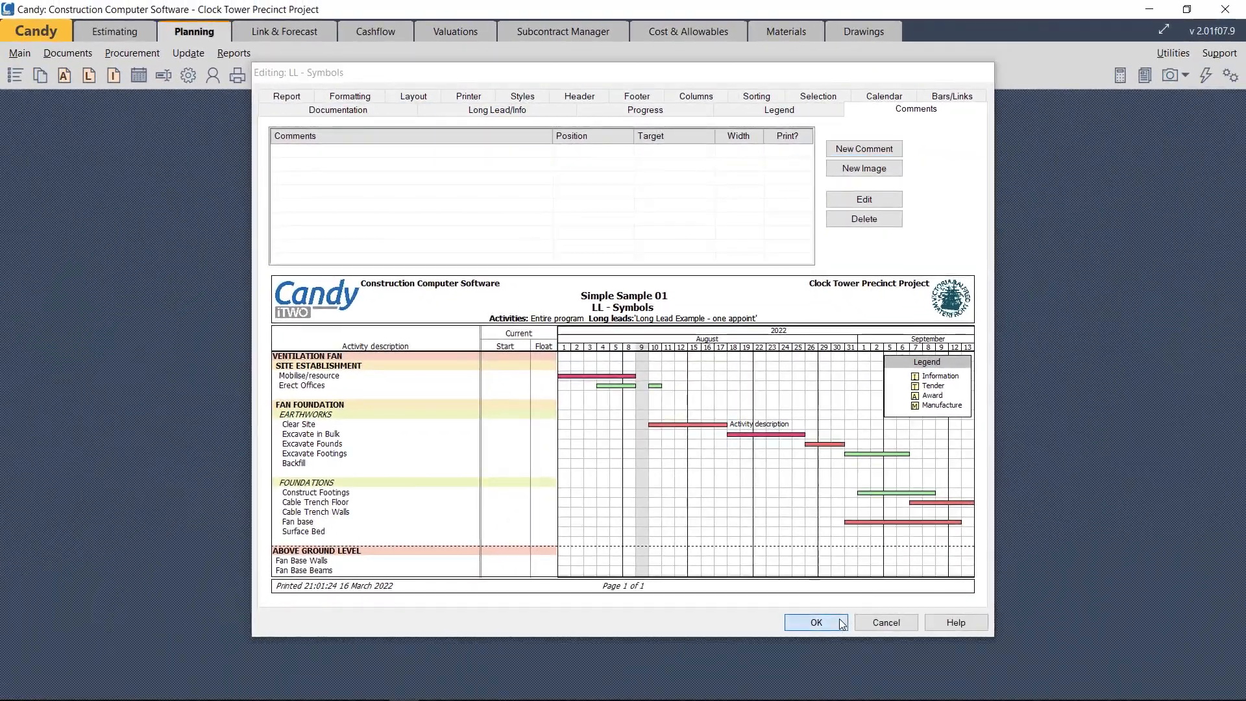
# Preview the LL - Symbols report, examine its symbols and legend up close along the timeline, and close it.
pyautogui.click(620, 598)
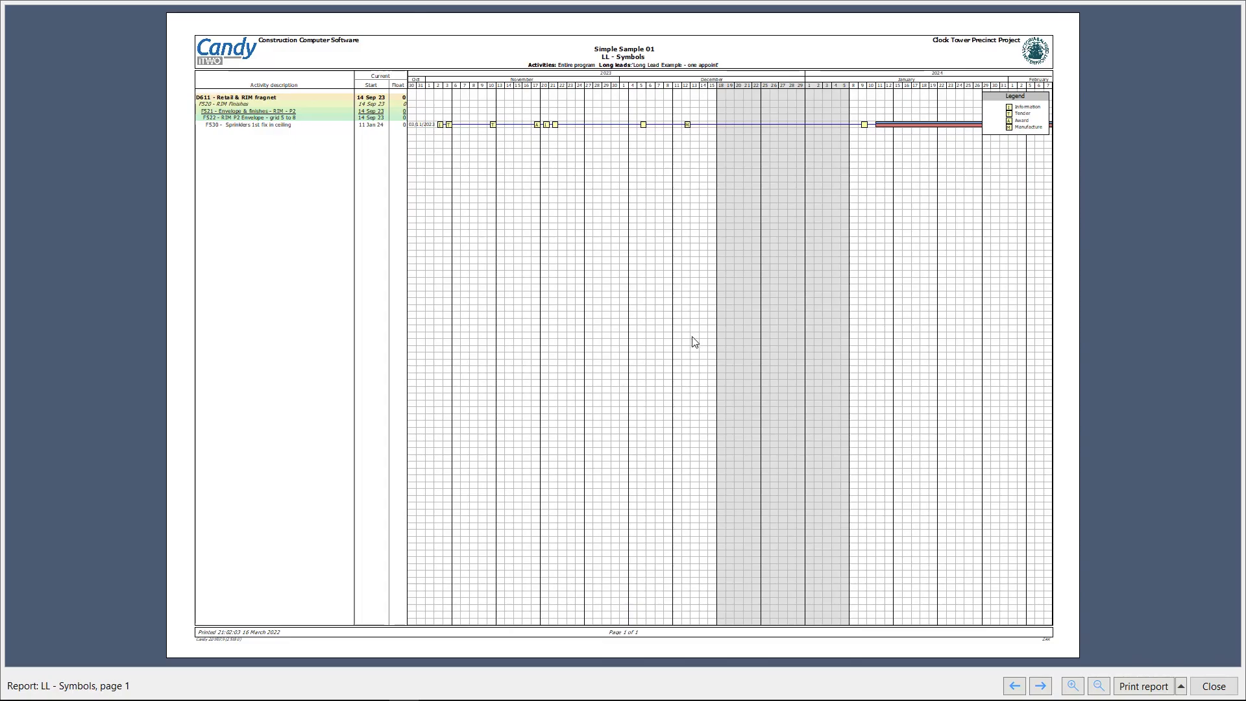
pyautogui.click(692, 342)
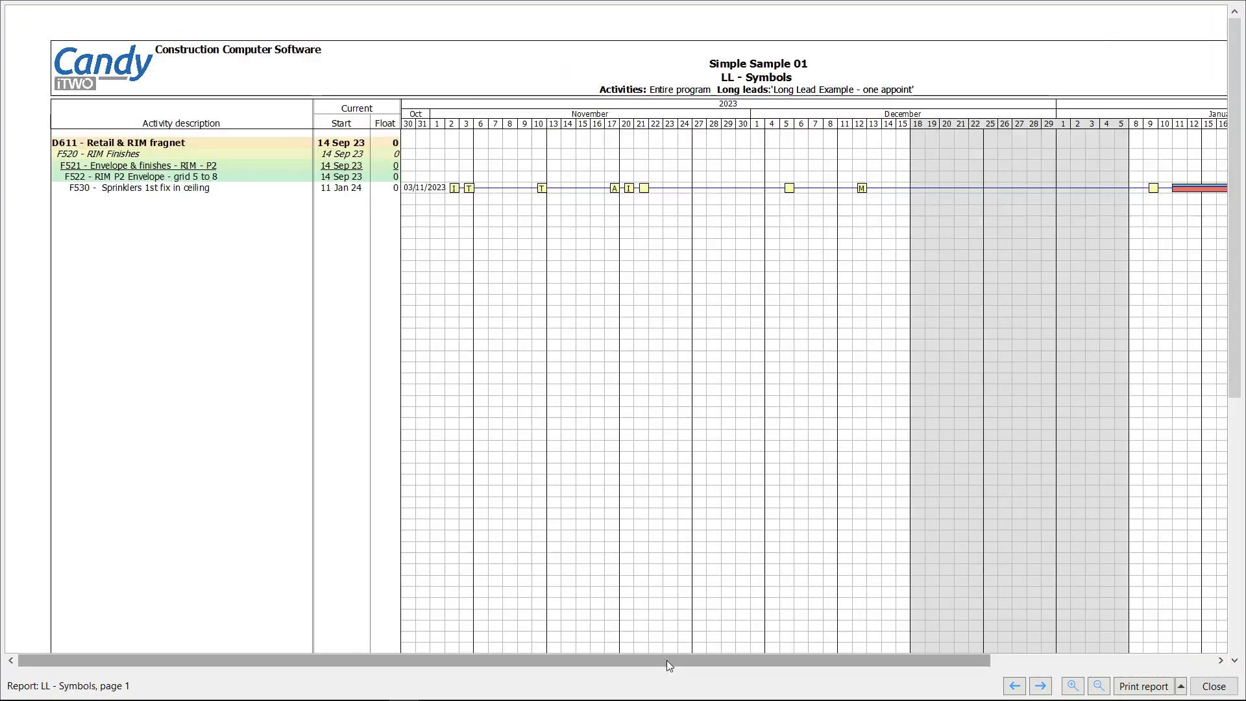
pyautogui.moveTo(667, 660); pyautogui.dragTo(690, 662)
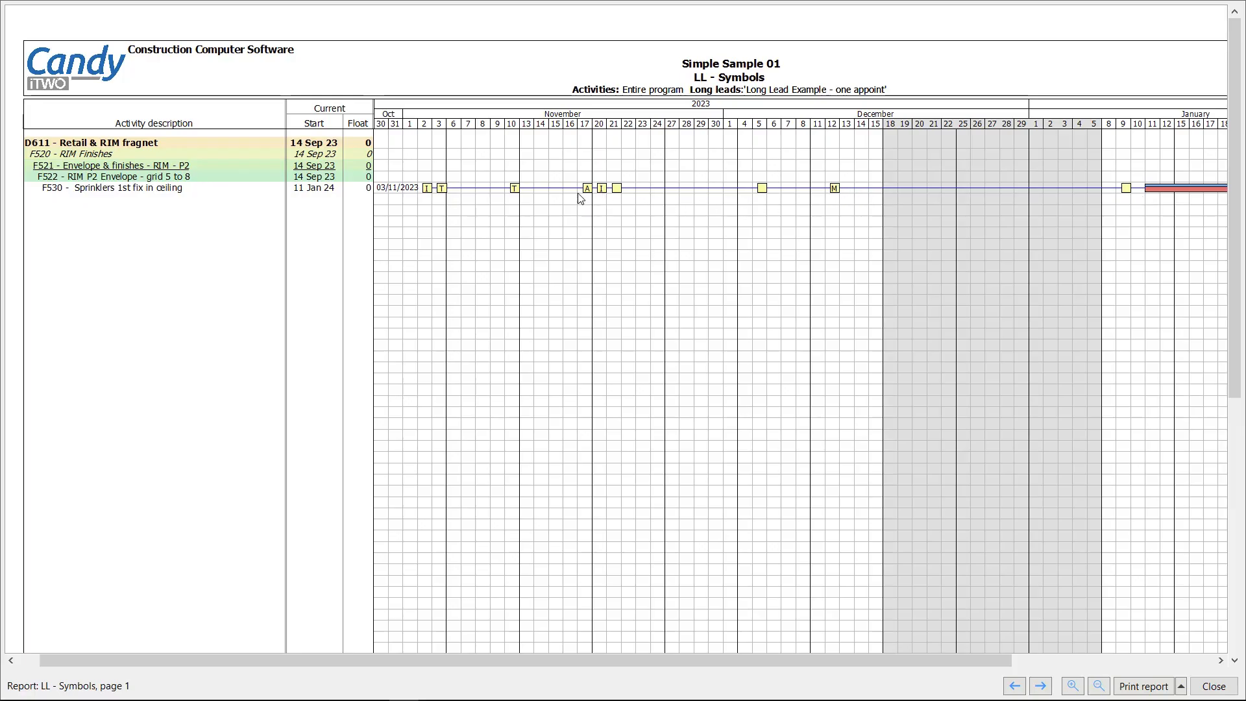
pyautogui.moveTo(909, 660); pyautogui.dragTo(1127, 685)
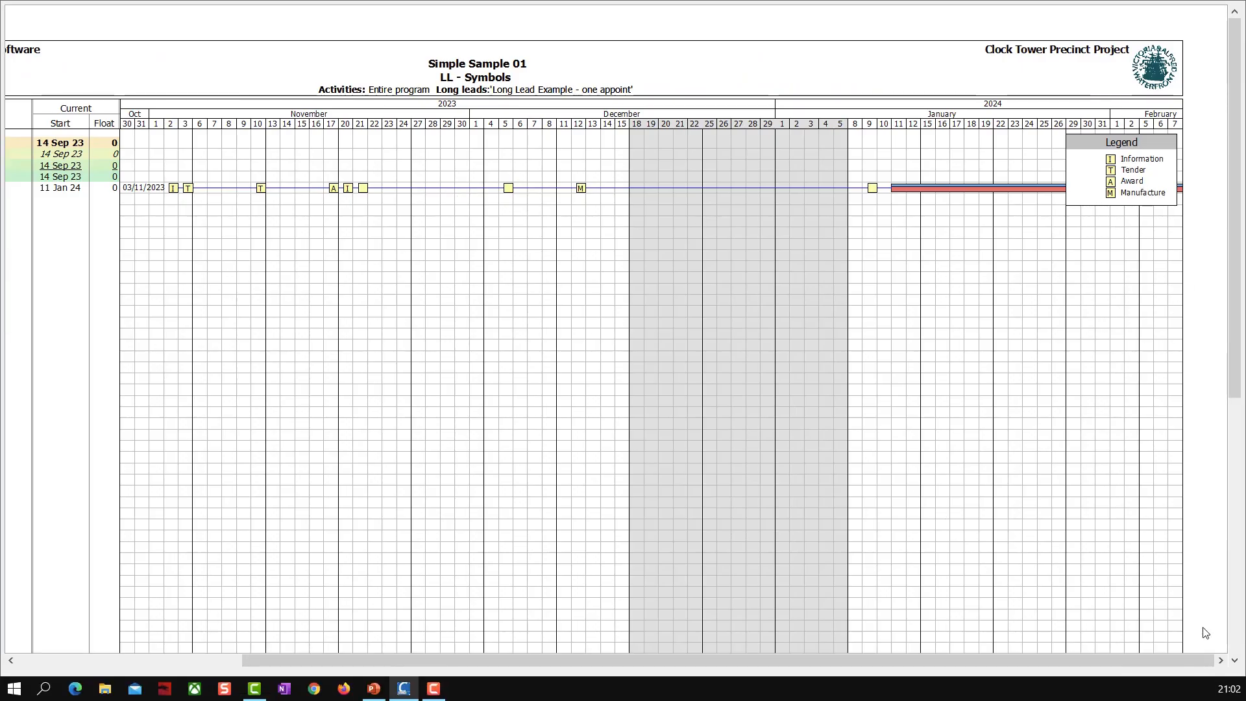
pyautogui.click(1212, 687)
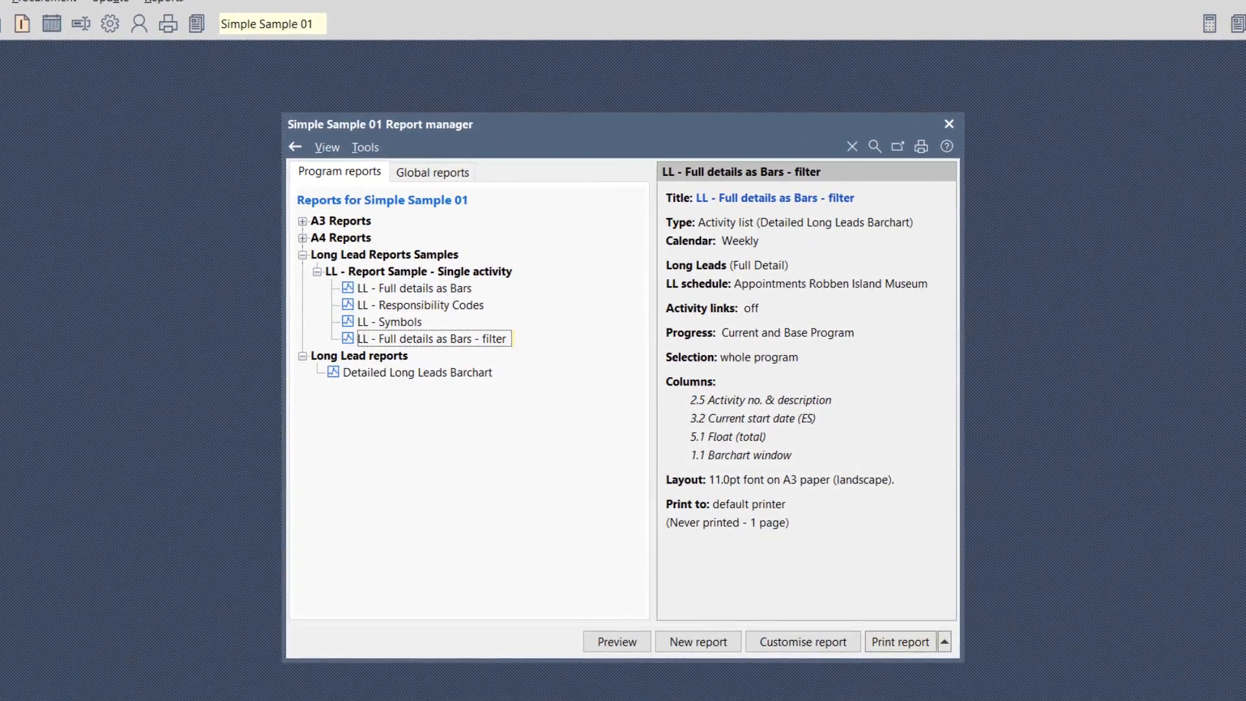
# Examine the long lead options of the sample report LL - Full details as Bars - filter and preview its unfiltered bars.
pyautogui.click(481, 337)
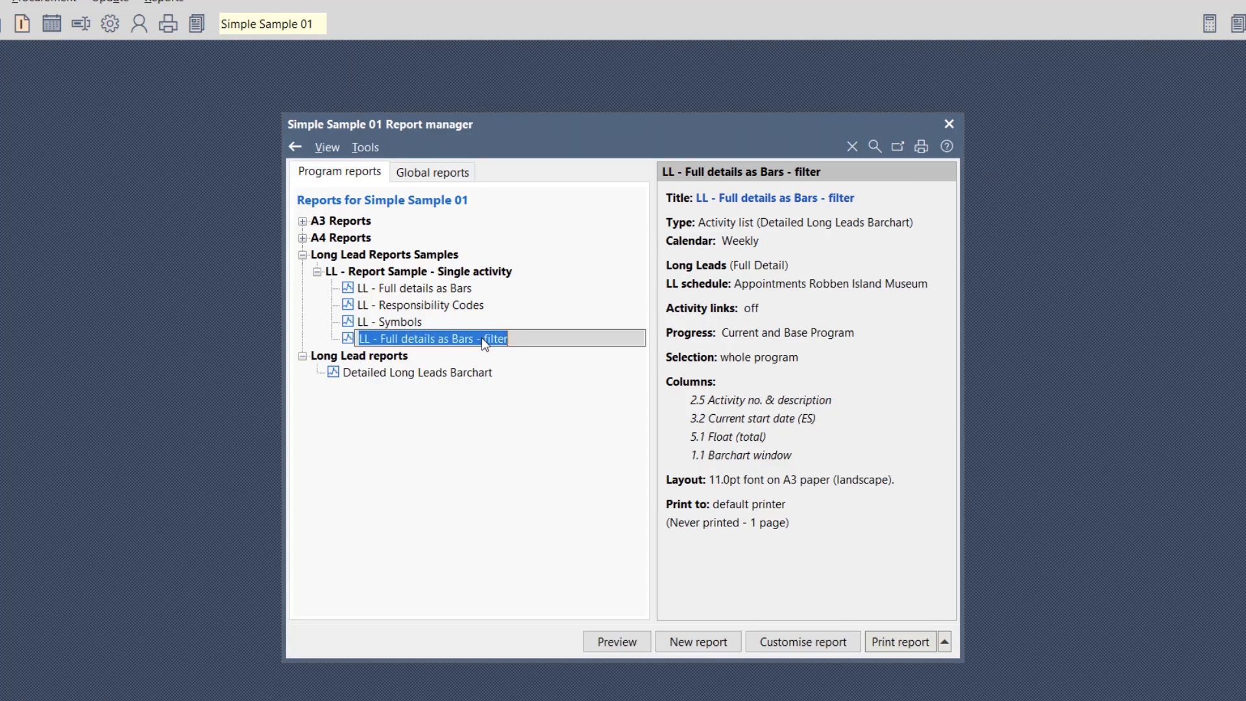
pyautogui.click(818, 638)
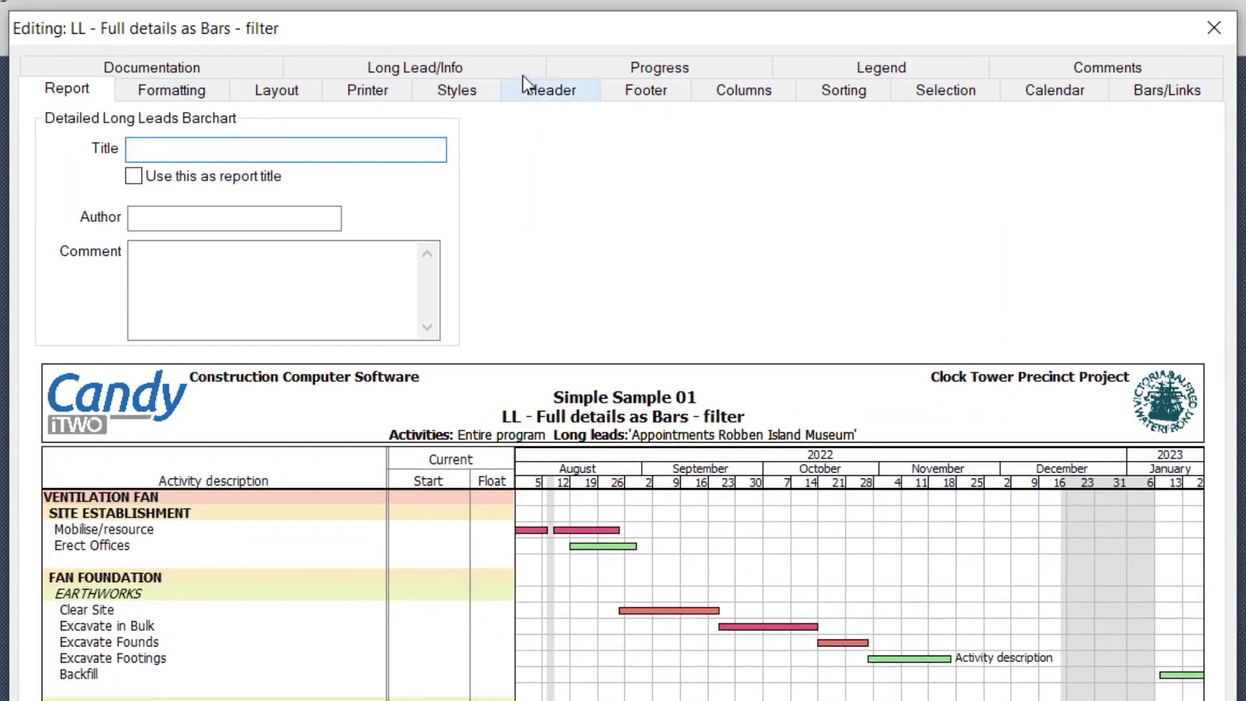
pyautogui.click(515, 68)
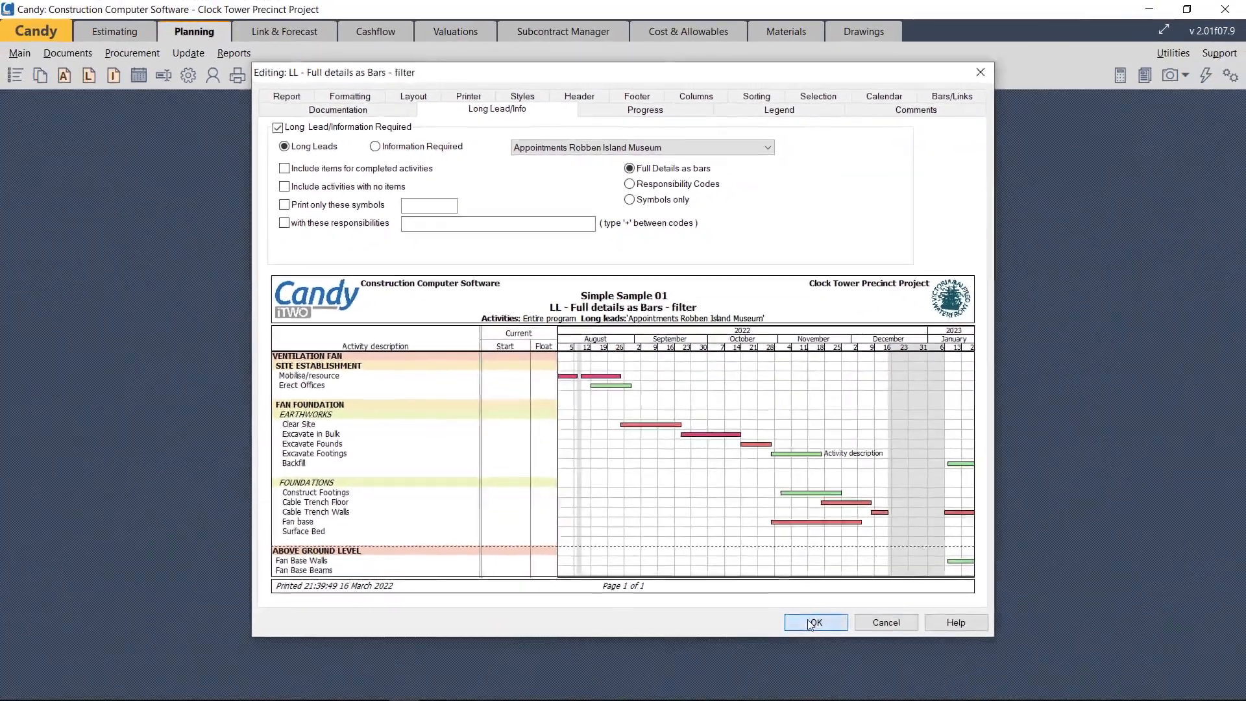
pyautogui.click(805, 621)
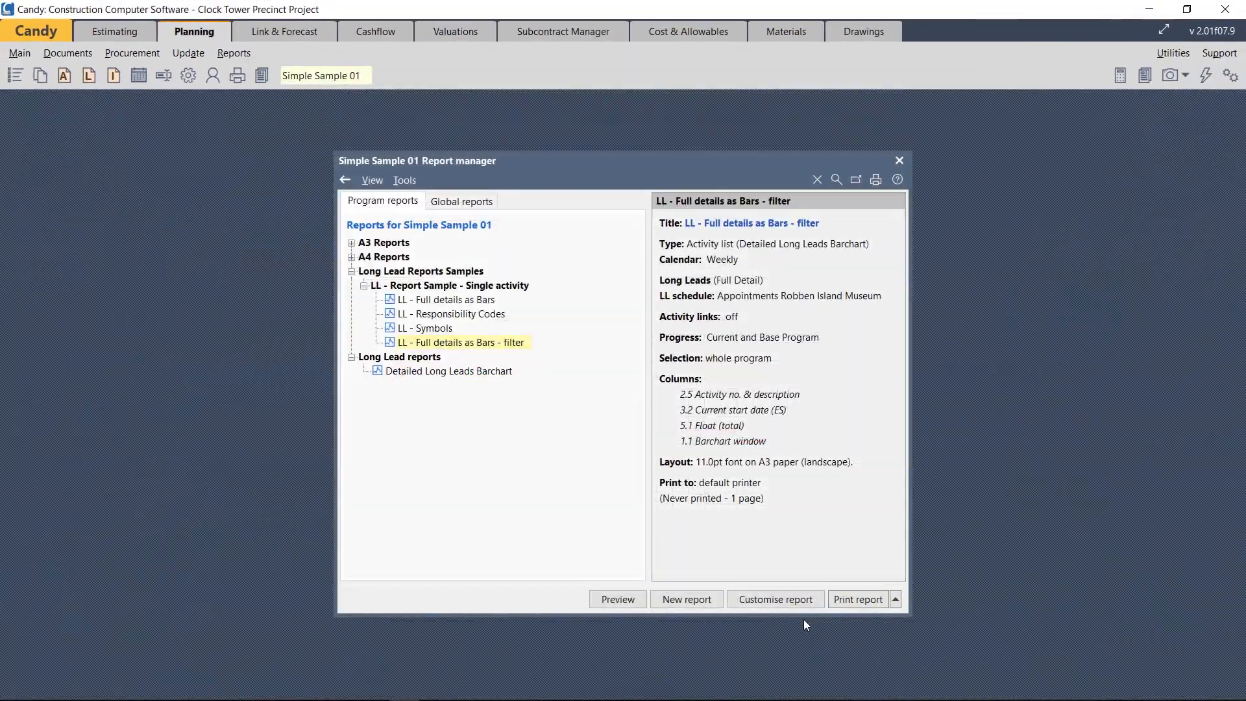
pyautogui.click(620, 601)
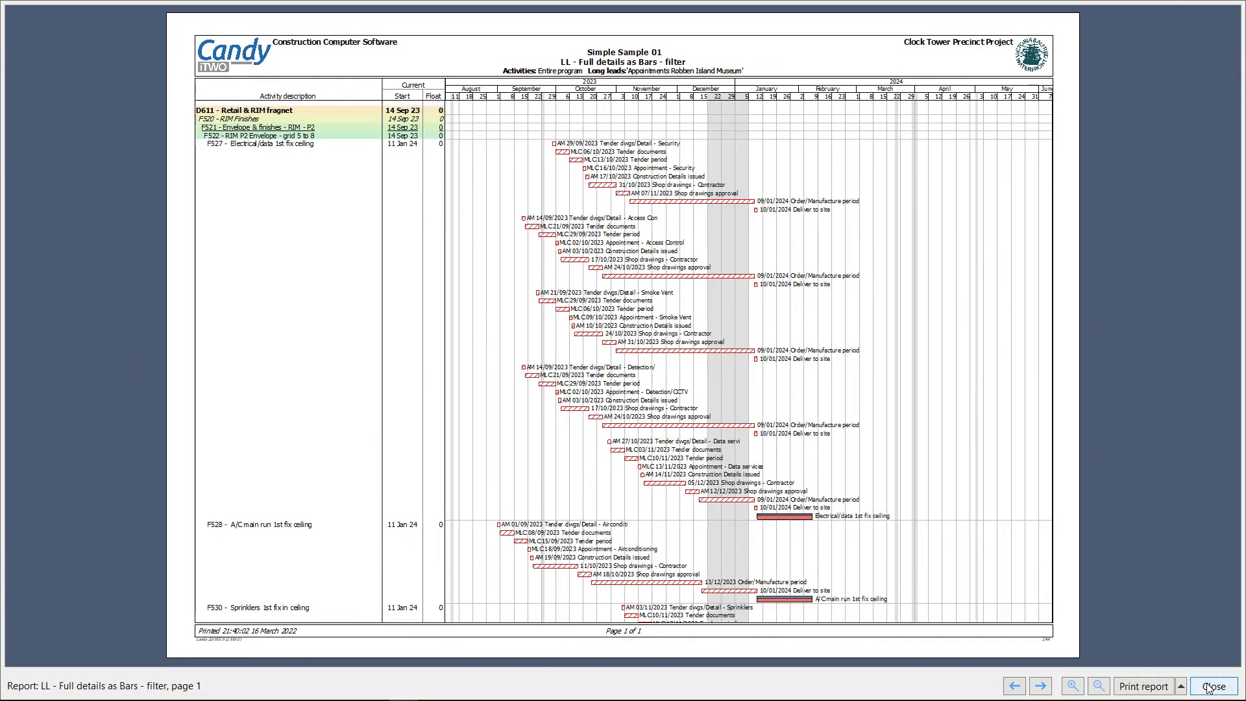
pyautogui.click(1209, 688)
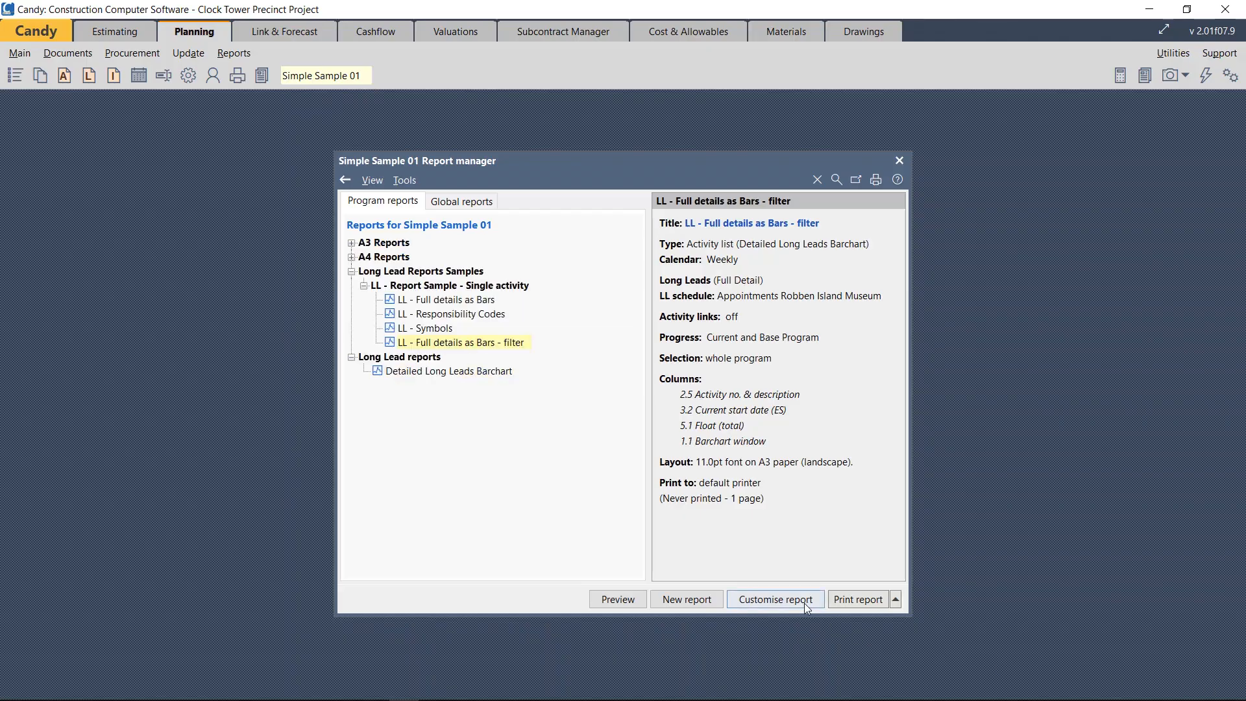
# Restrict the LL - Full details as Bars - filter report to items with symbol A and preview the result.
pyautogui.click(804, 601)
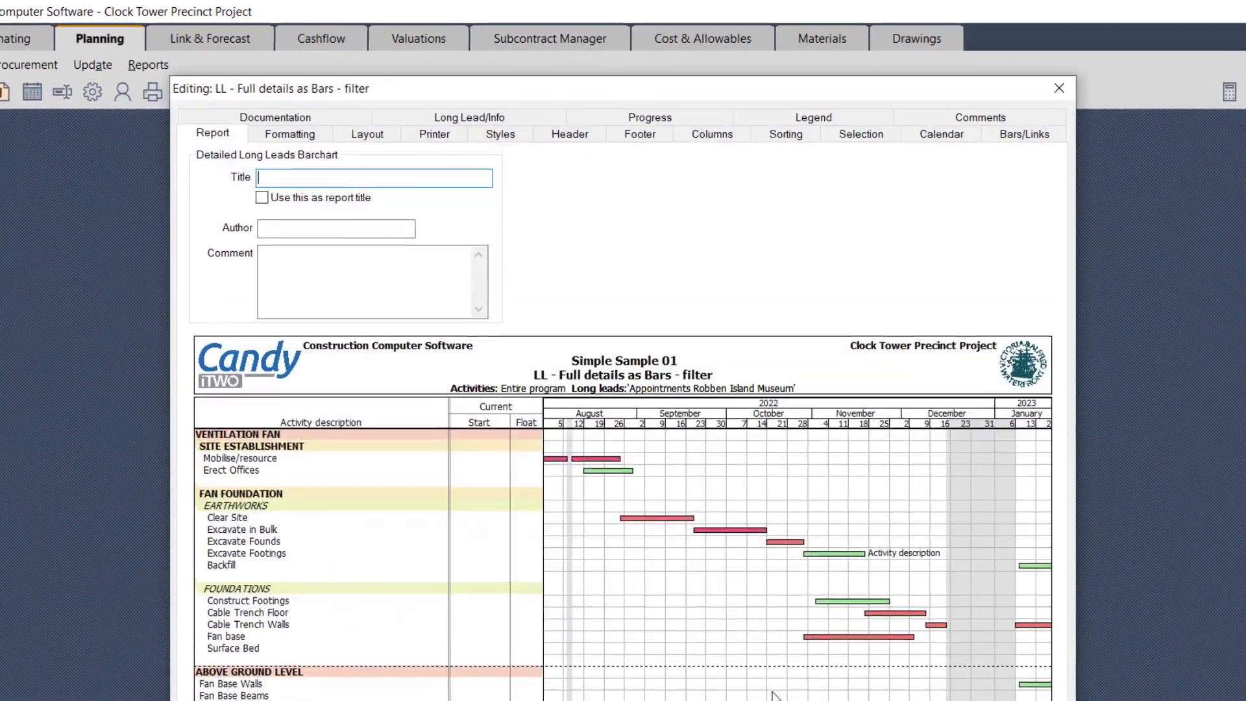
pyautogui.click(468, 116)
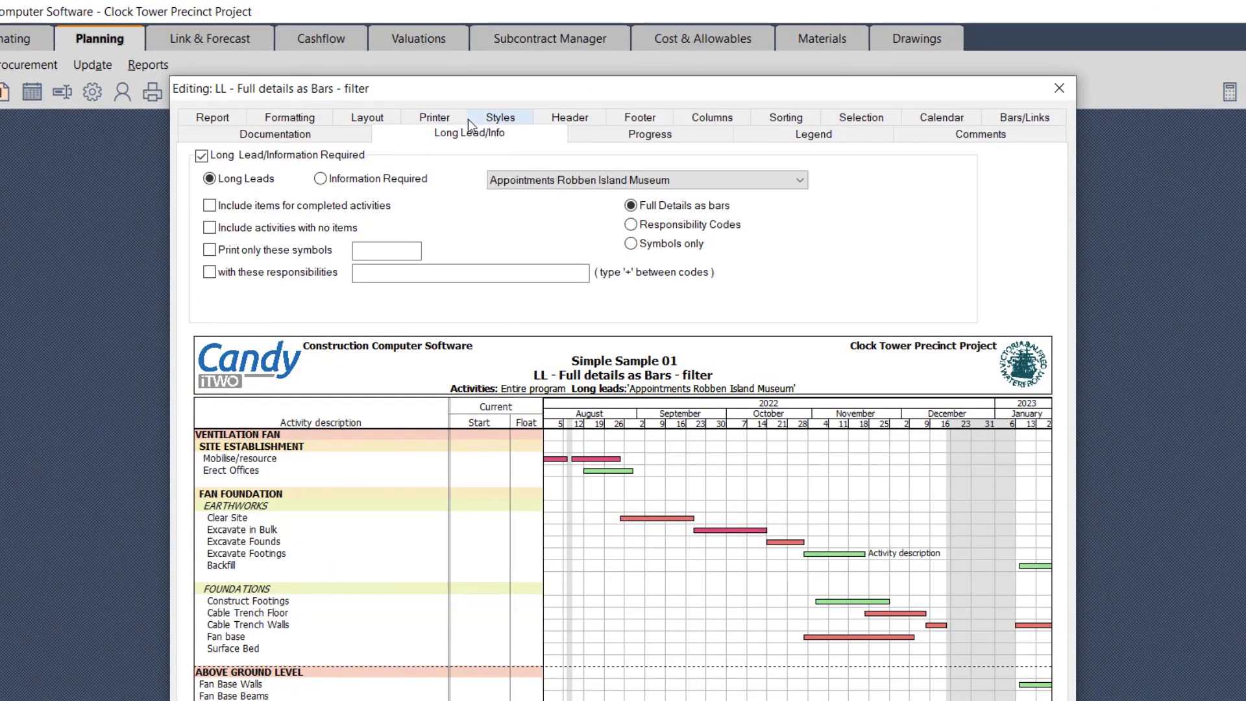
pyautogui.click(211, 254)
pyautogui.click(372, 250)
pyautogui.write('A')
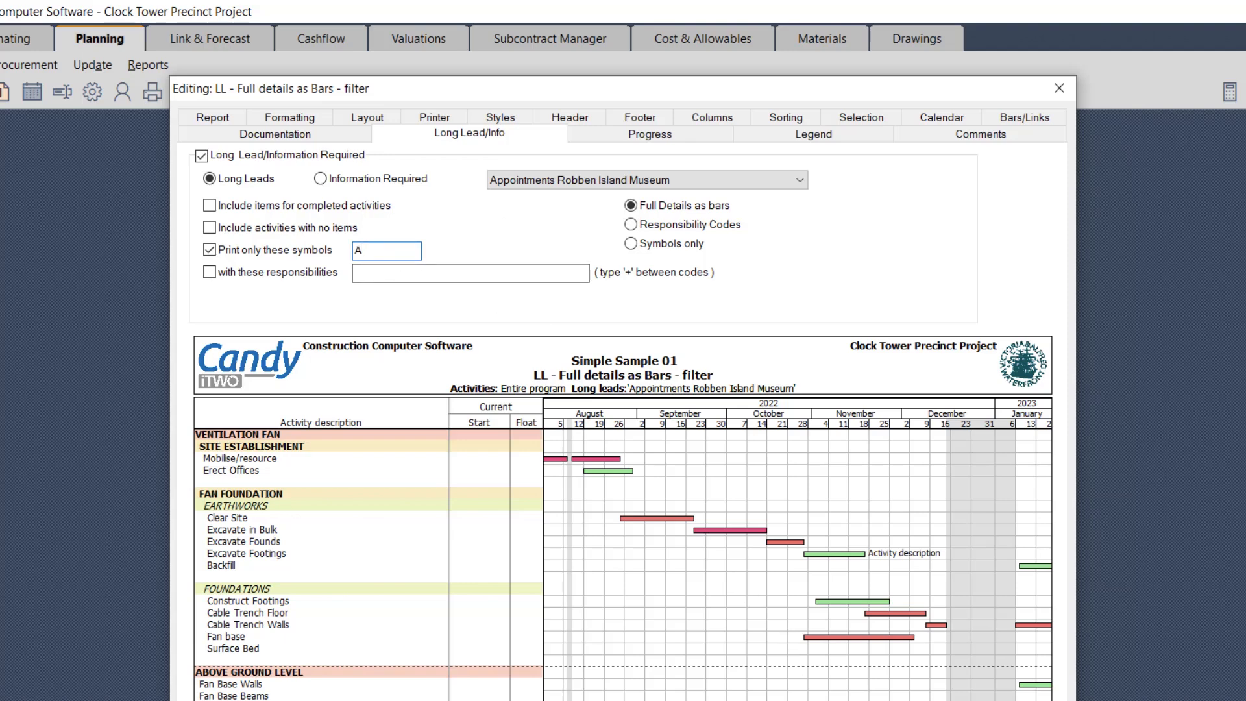
pyautogui.press('Return')
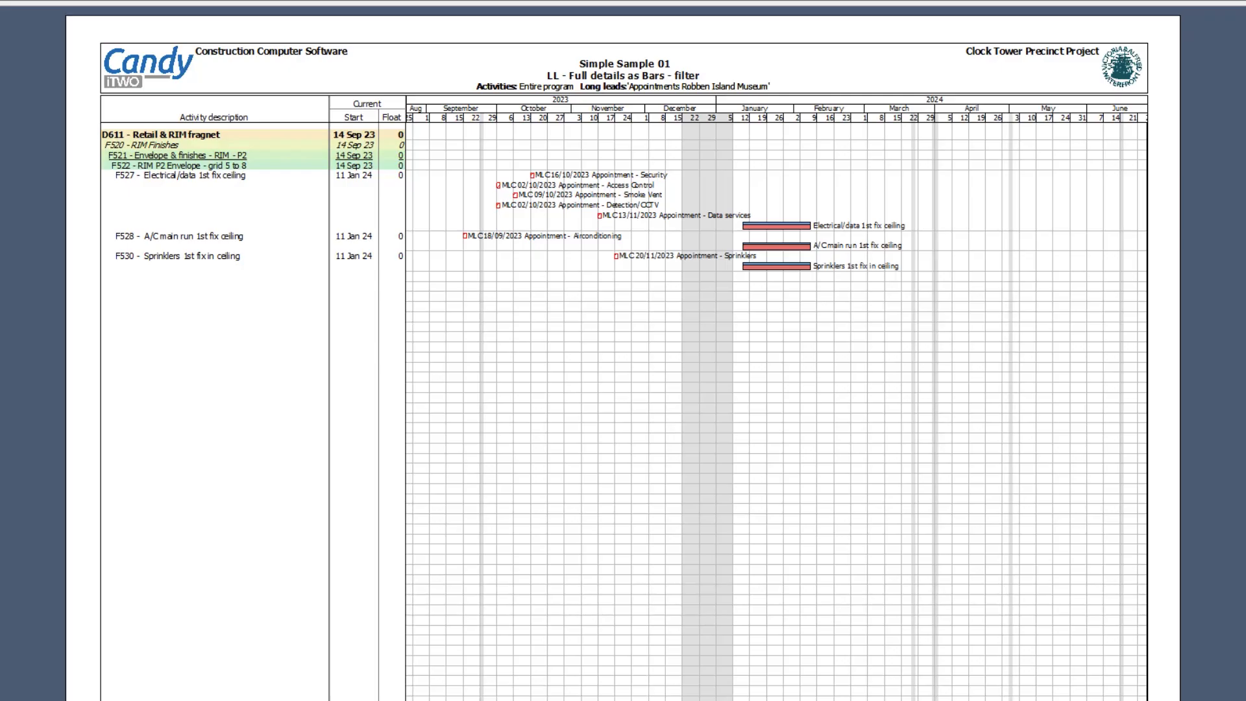
pyautogui.scroll(2, 726, 504)
pyautogui.scroll(1, 726, 504)
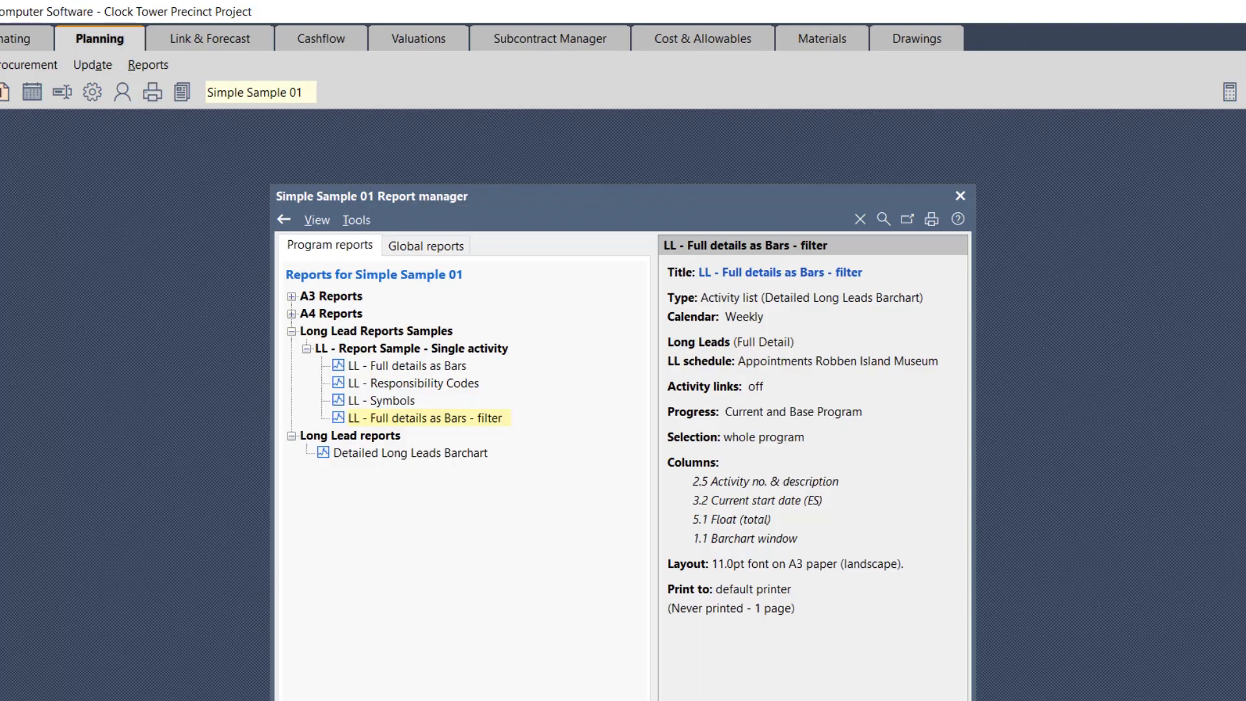
# Turn off the report's symbol filter, restrict it to responsibility AM instead, and preview the filtered bars.
pyautogui.click(875, 698)
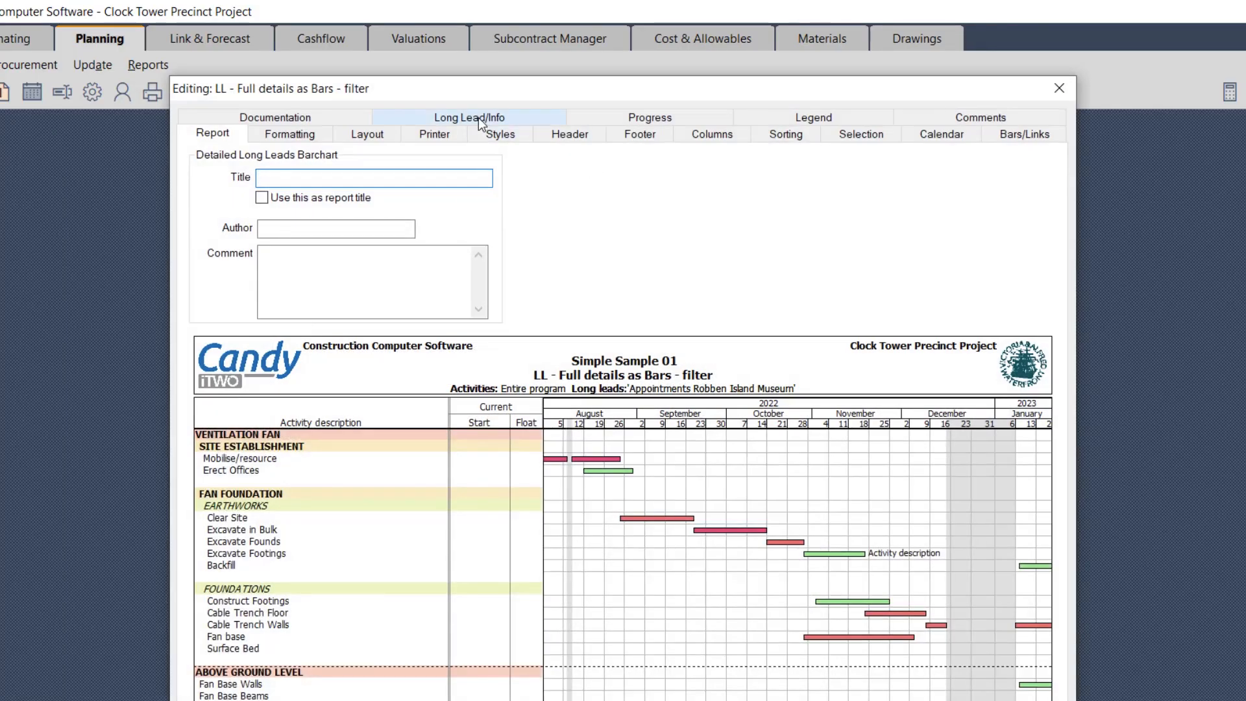
pyautogui.click(478, 118)
pyautogui.click(210, 252)
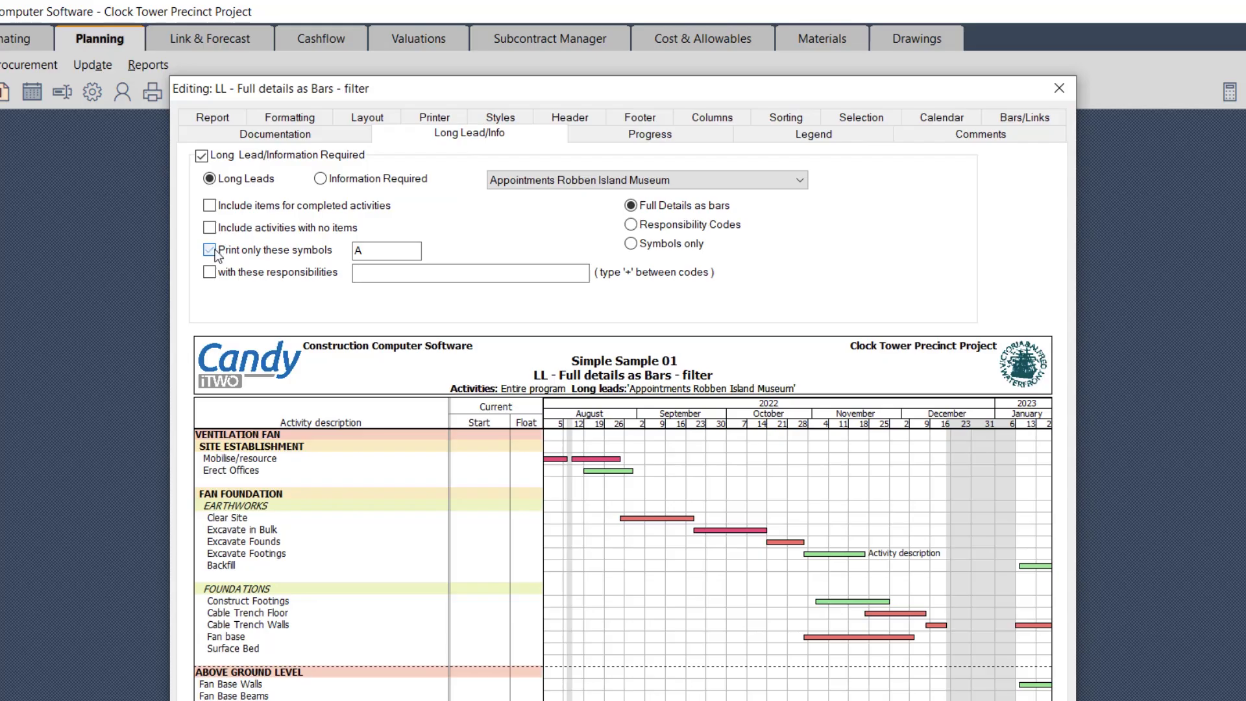
pyautogui.click(209, 273)
pyautogui.click(363, 274)
pyautogui.write('AM')
pyautogui.press('Return')
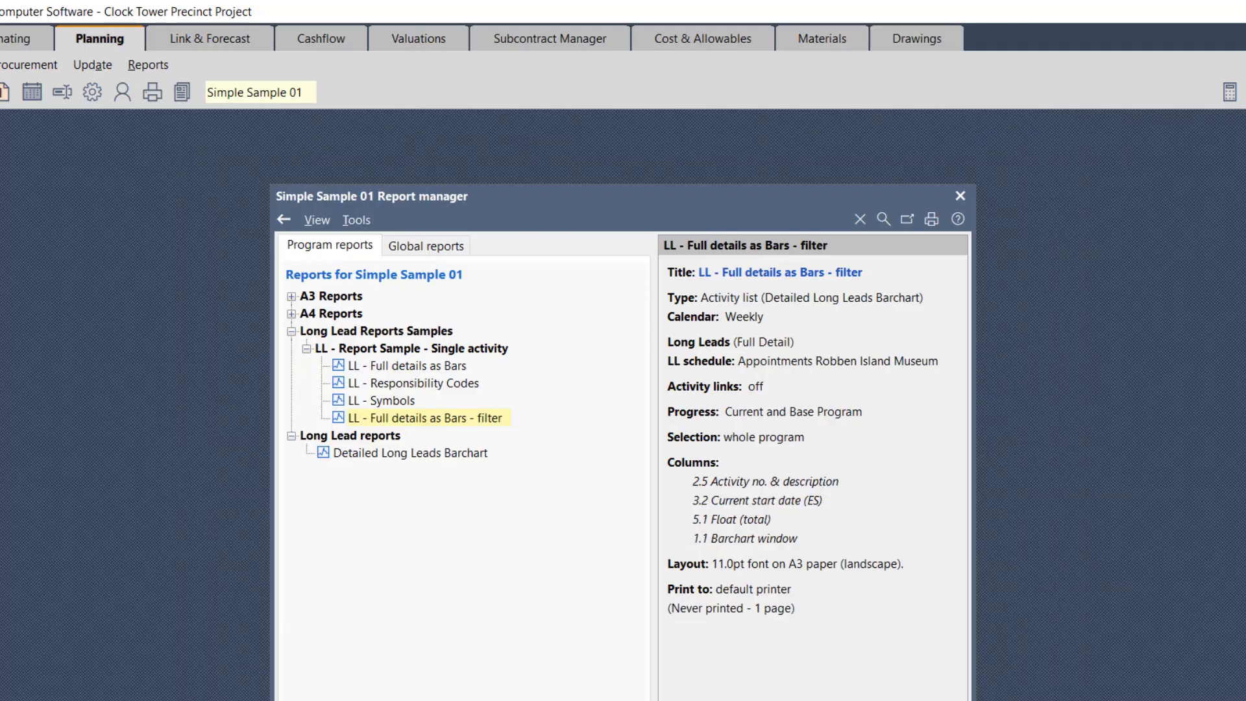
pyautogui.press('Return')
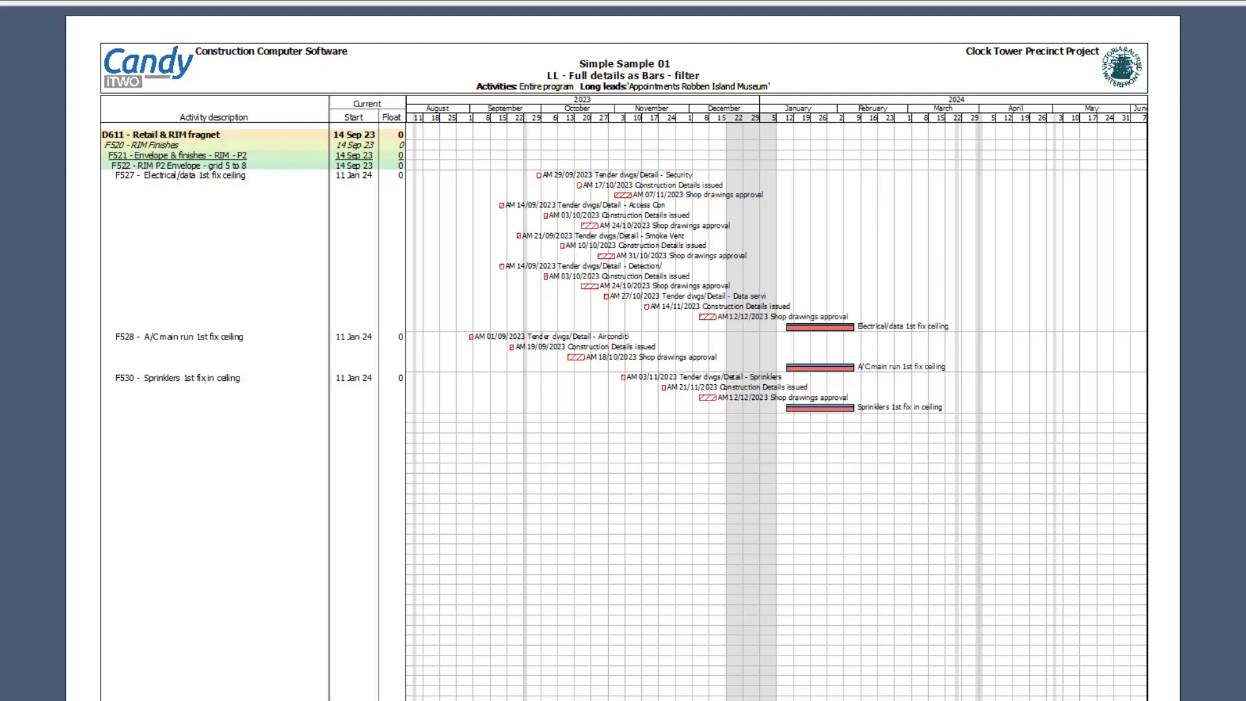
pyautogui.scroll(2, 659, 554)
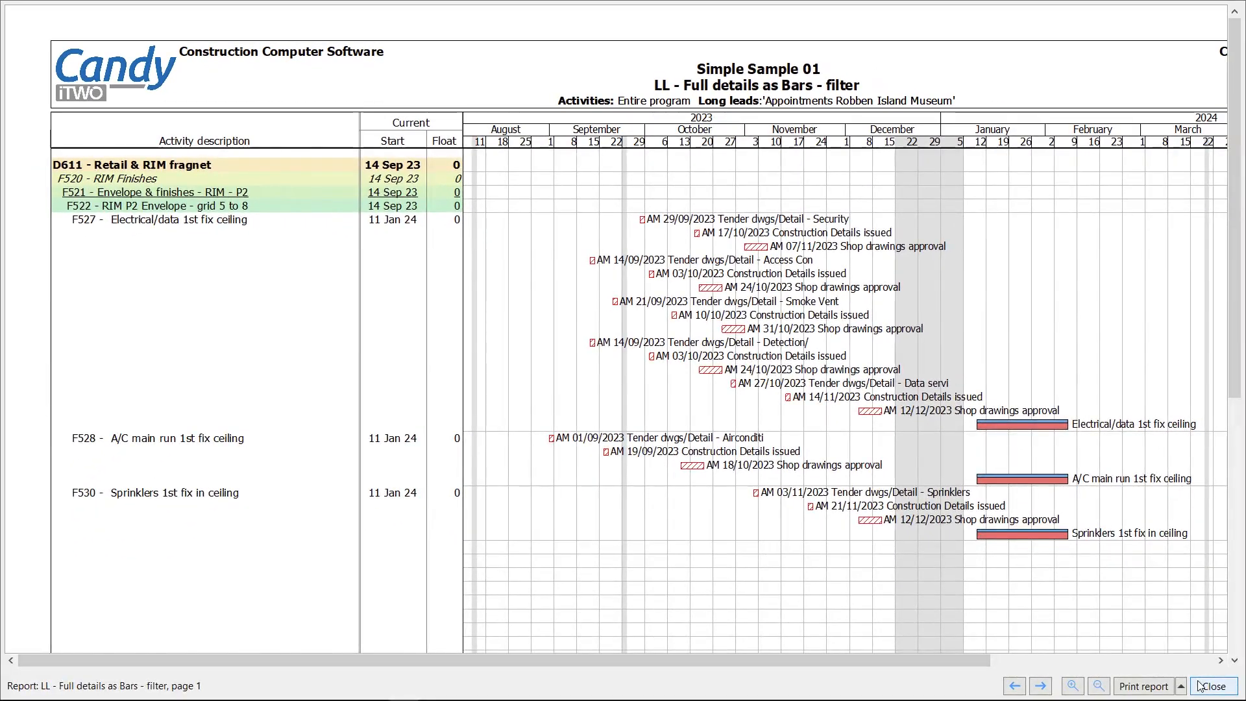
pyautogui.click(1211, 686)
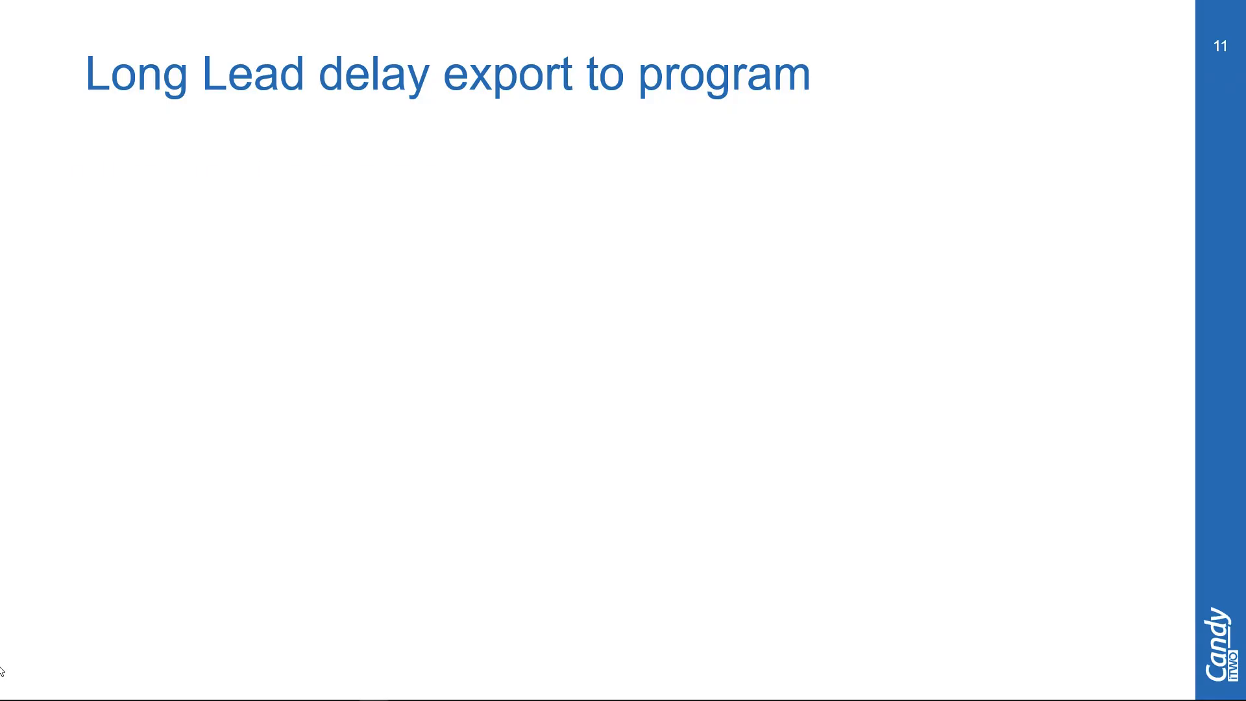
pyautogui.press('Right')
pyautogui.press('Right')
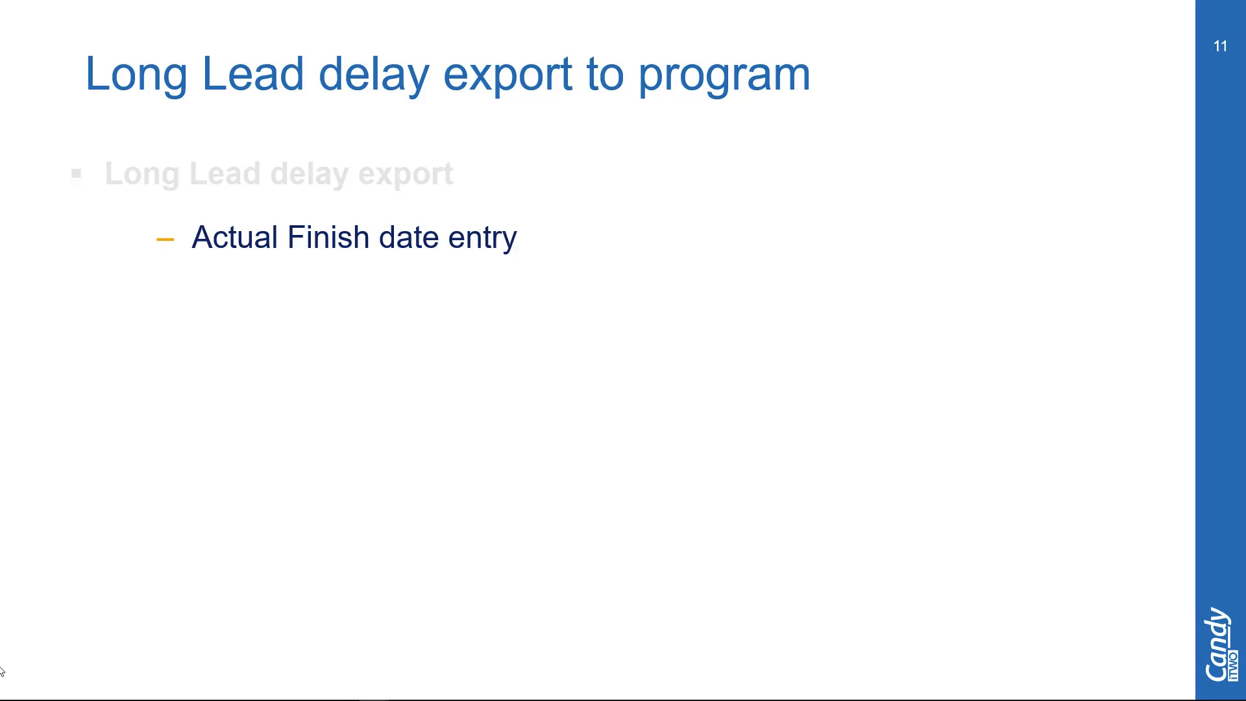
pyautogui.press('Right')
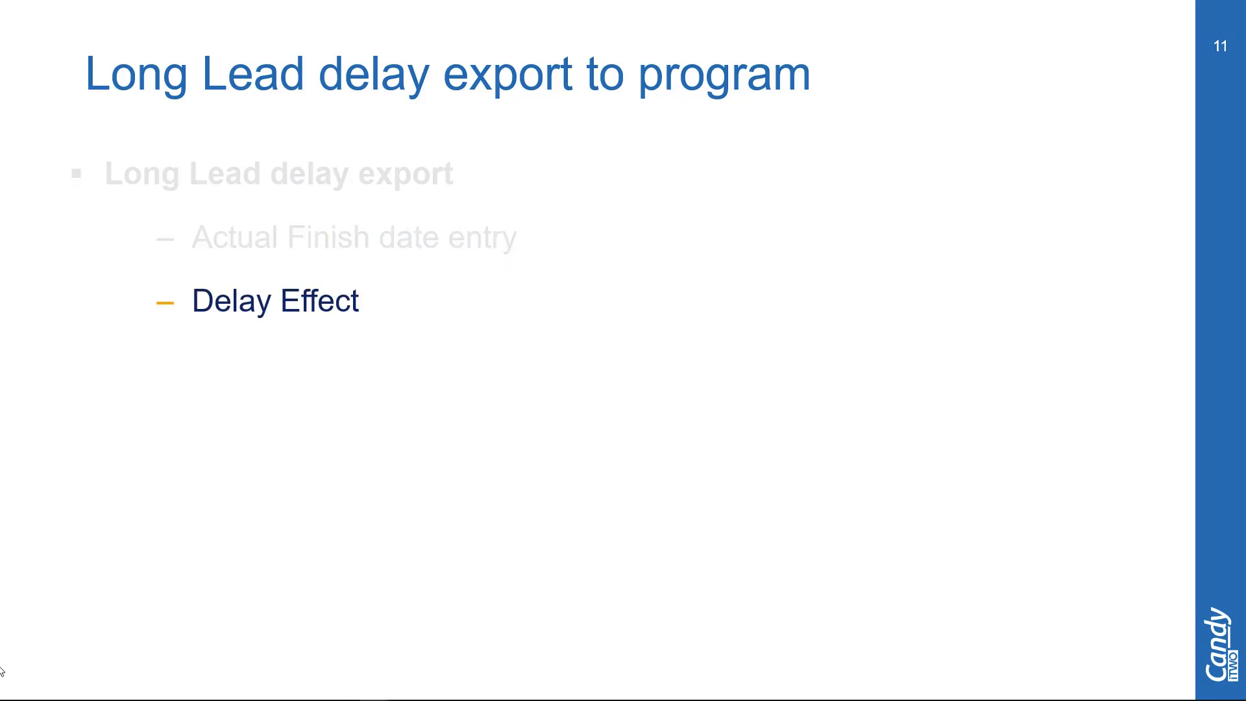
pyautogui.press('Right')
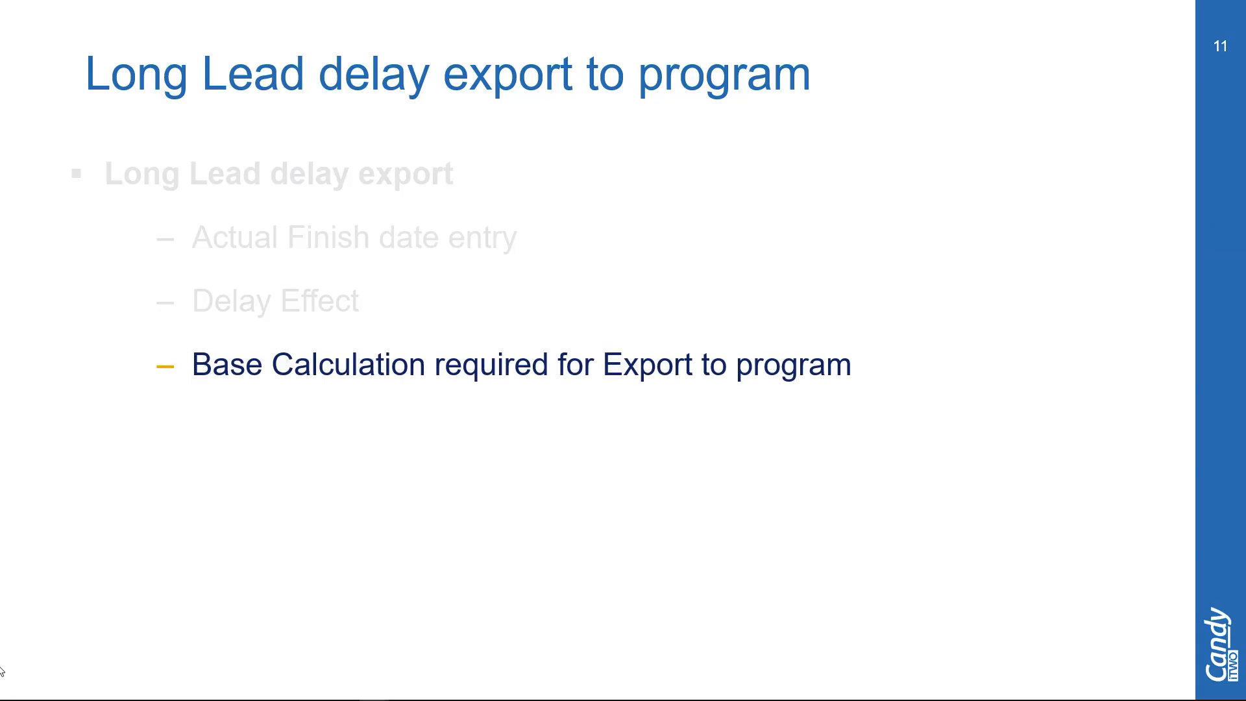
pyautogui.press('Right')
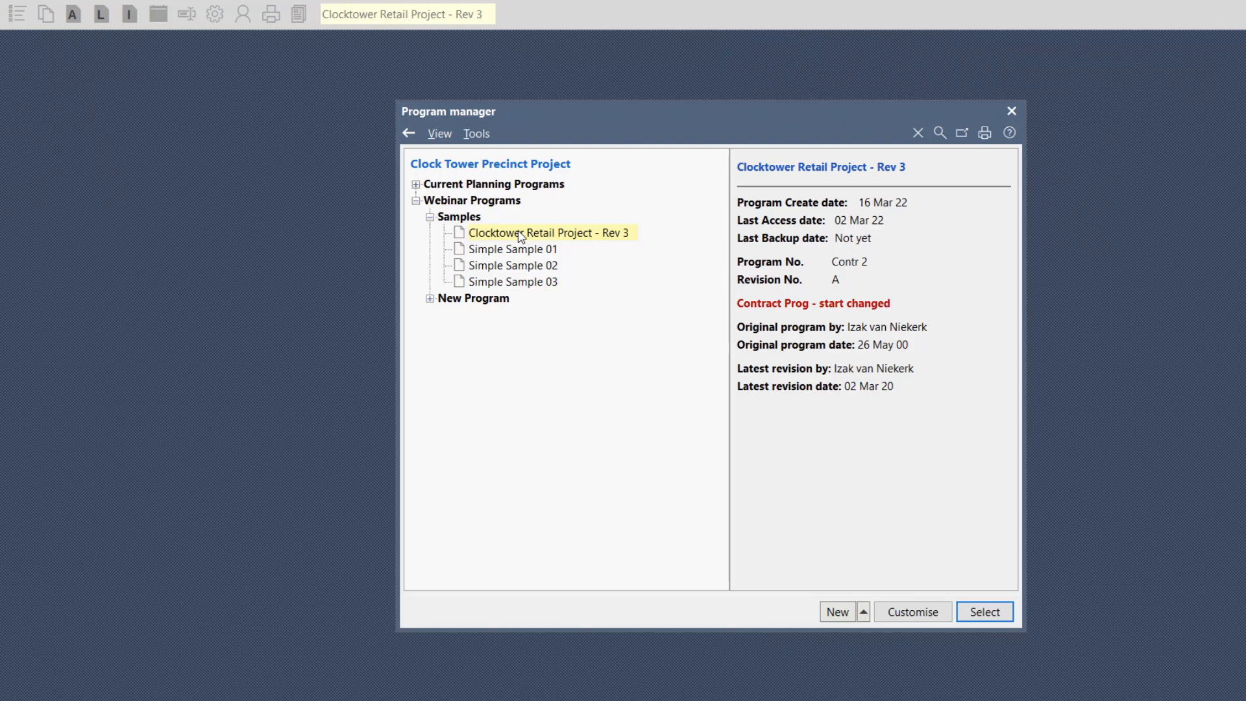
# Open the program Clocktower Retail Project - Rev 3 and bring up its activity barchart and Long Lead manager.
pyautogui.click(977, 604)
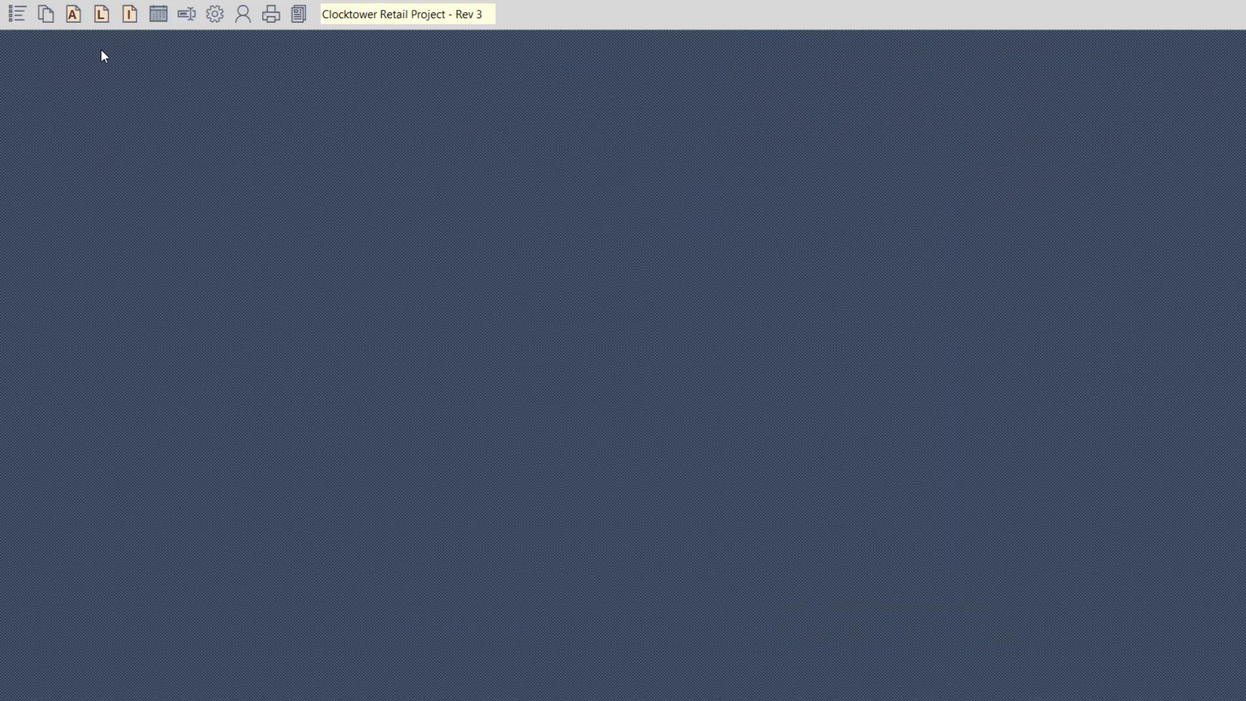
pyautogui.click(73, 16)
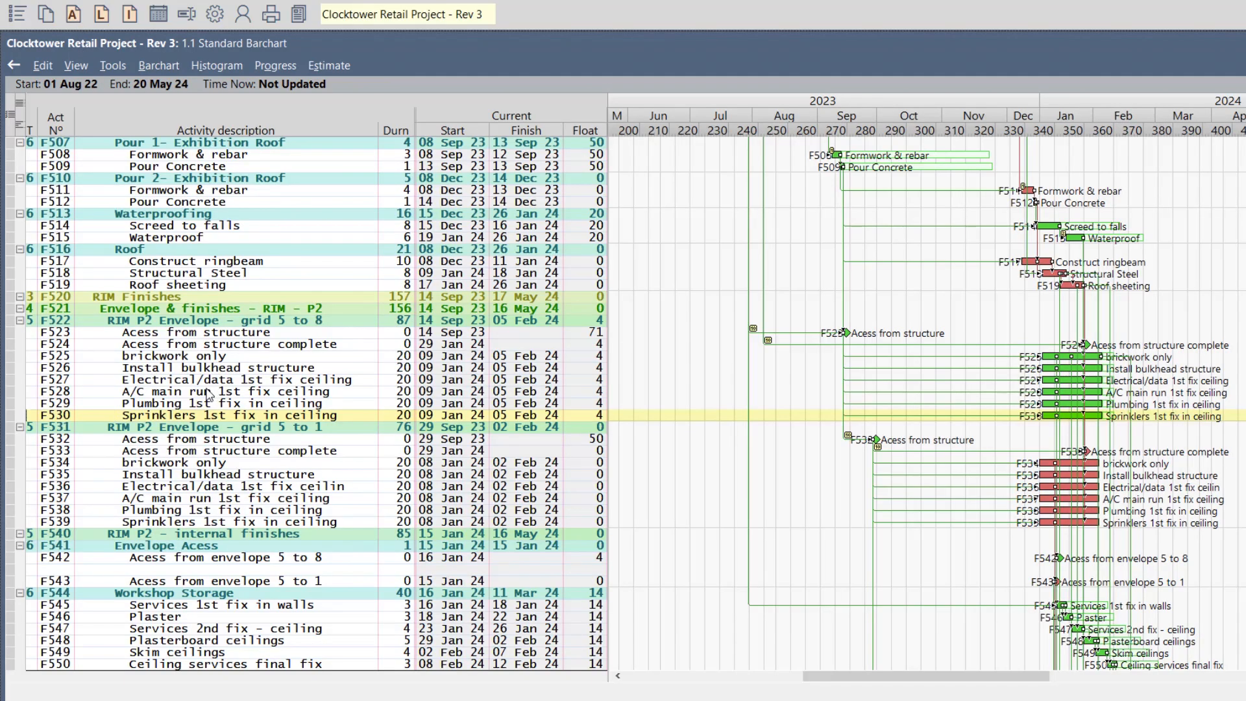
pyautogui.click(96, 21)
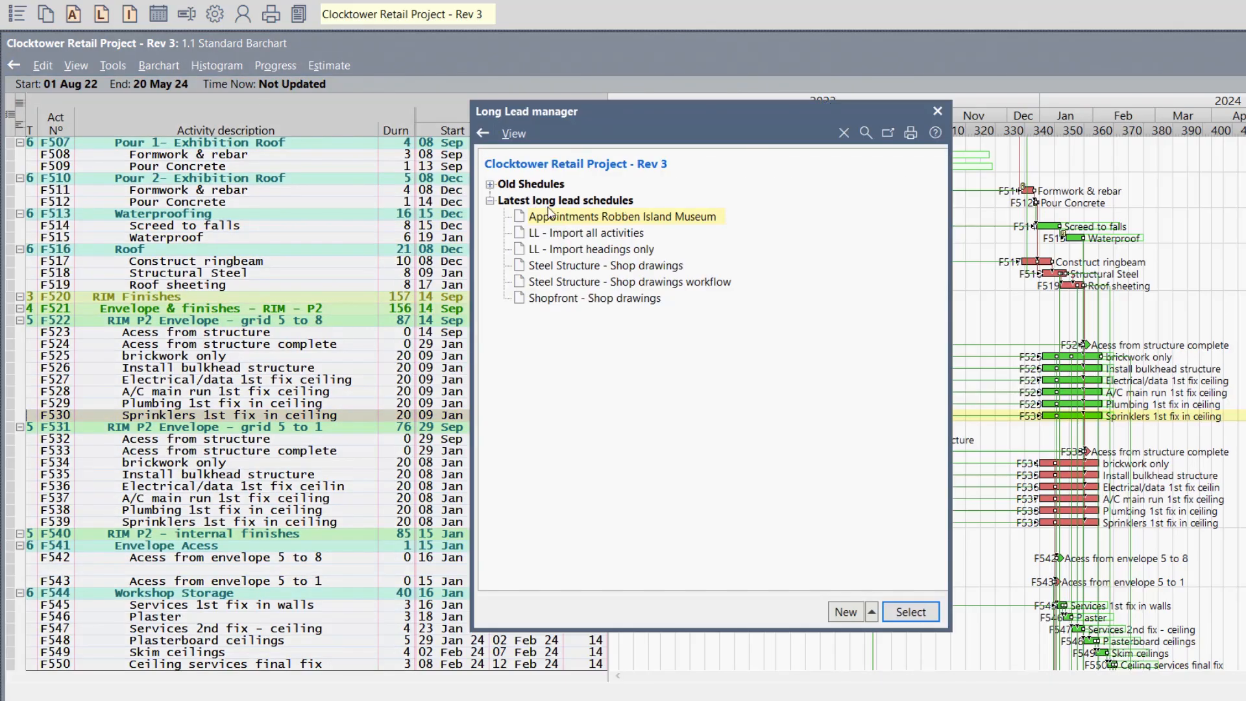
# Open the Appointments Robben Island Museum schedule and enter 14/10/23 as actual finish for F528's Appointment - Airconditioning item.
pyautogui.doubleClick(614, 218)
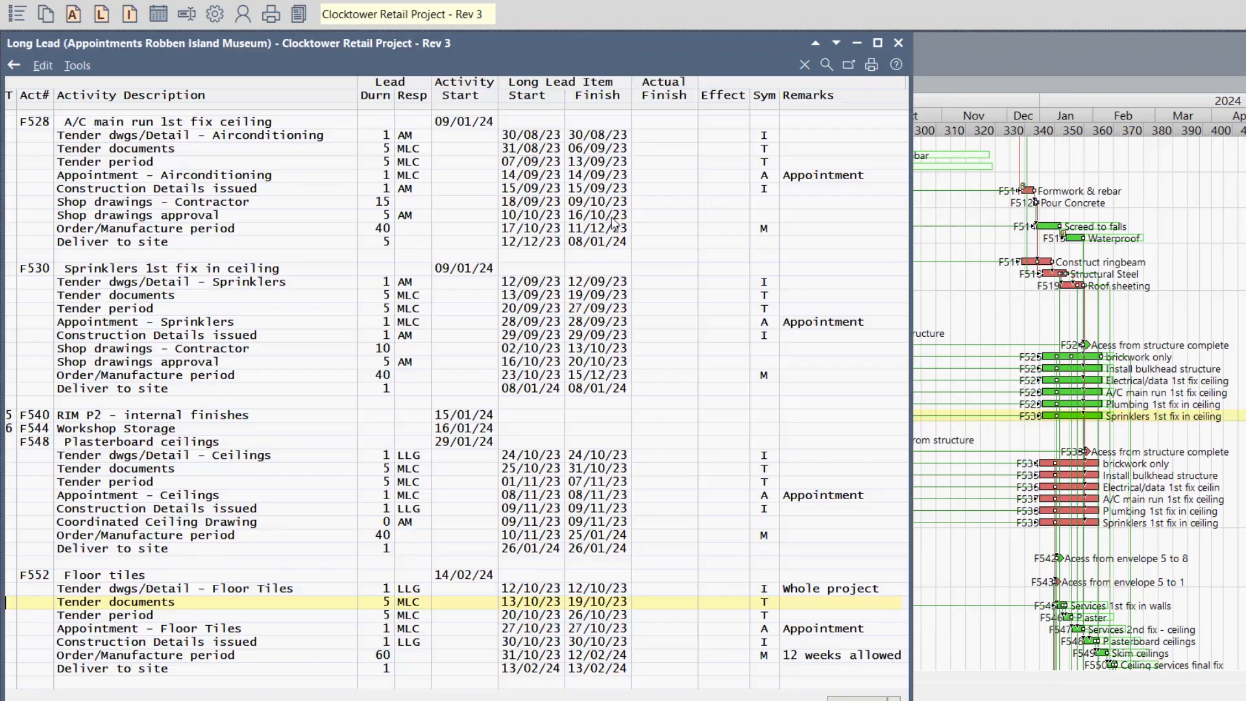
pyautogui.click(100, 123)
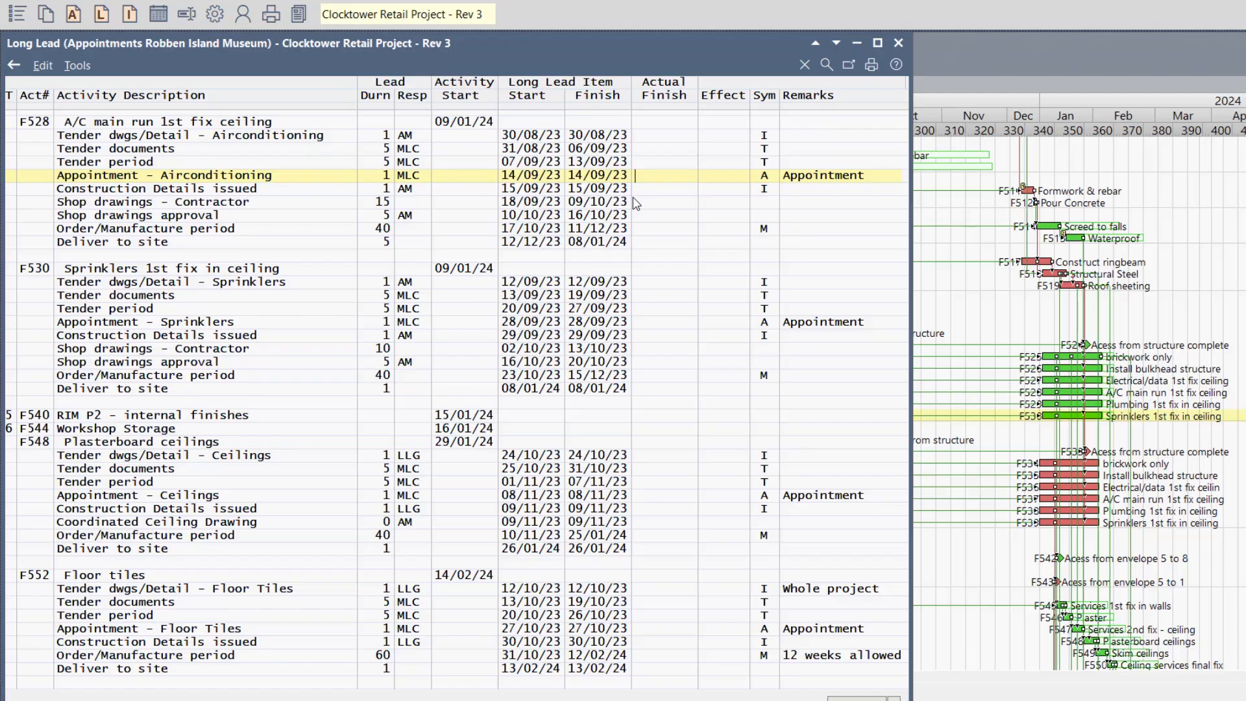
pyautogui.write('14/10/23')
pyautogui.press('Return')
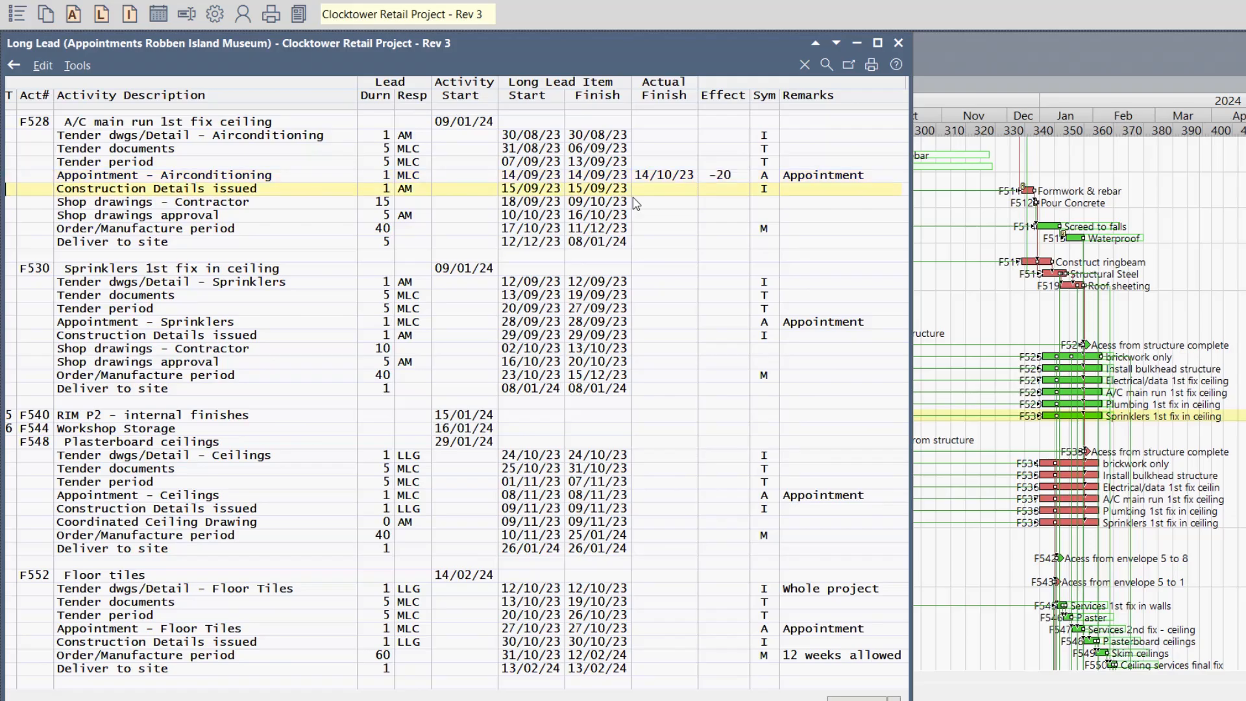
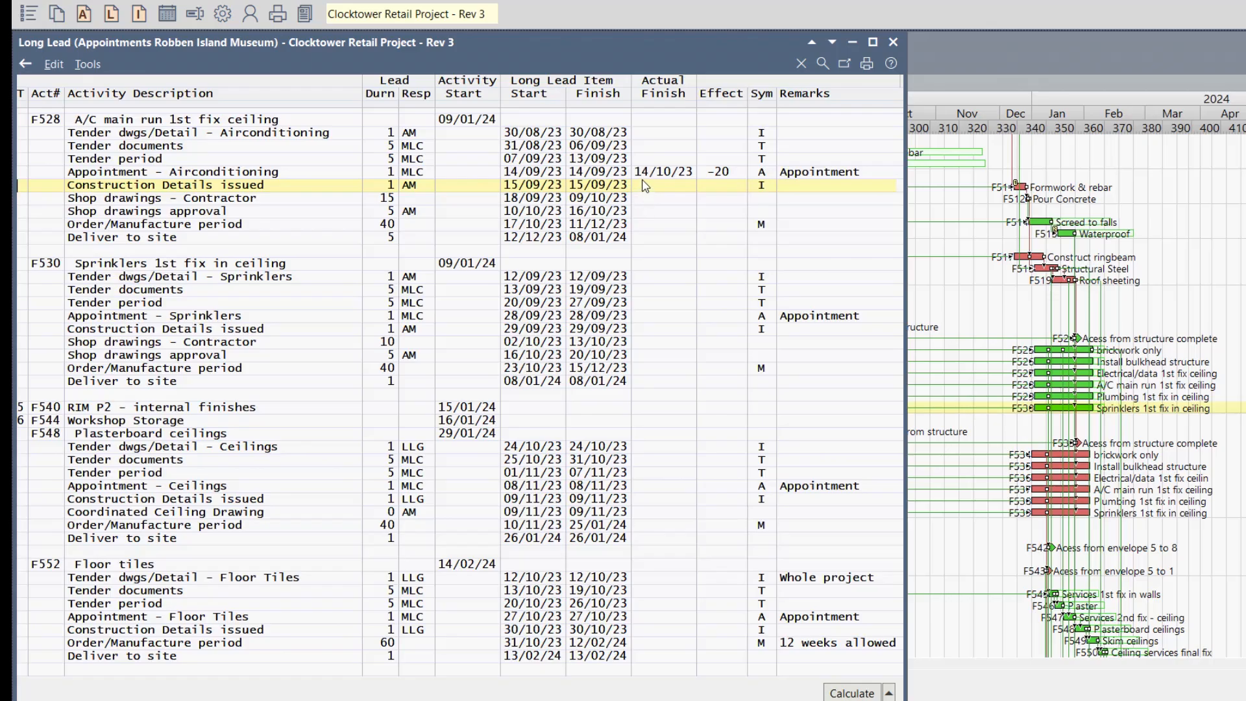
# Try to export the long lead schedule's delays to the program.
pyautogui.click(87, 67)
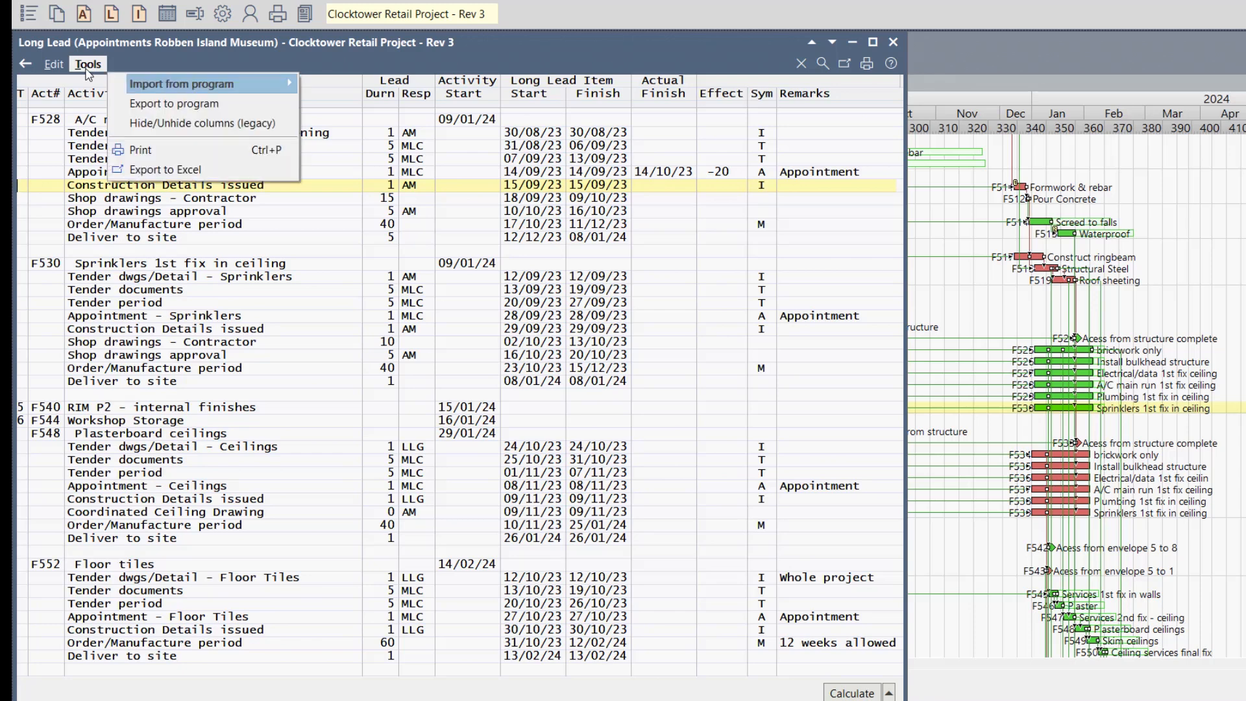
pyautogui.click(150, 105)
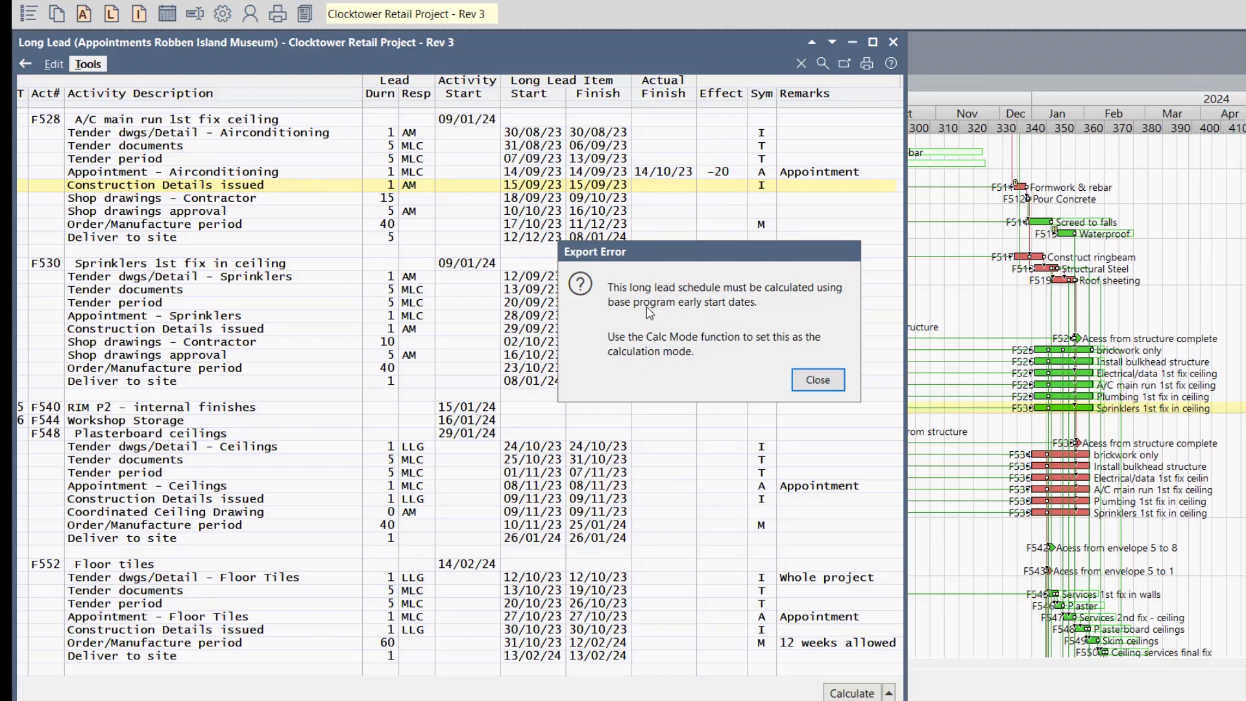
pyautogui.click(805, 382)
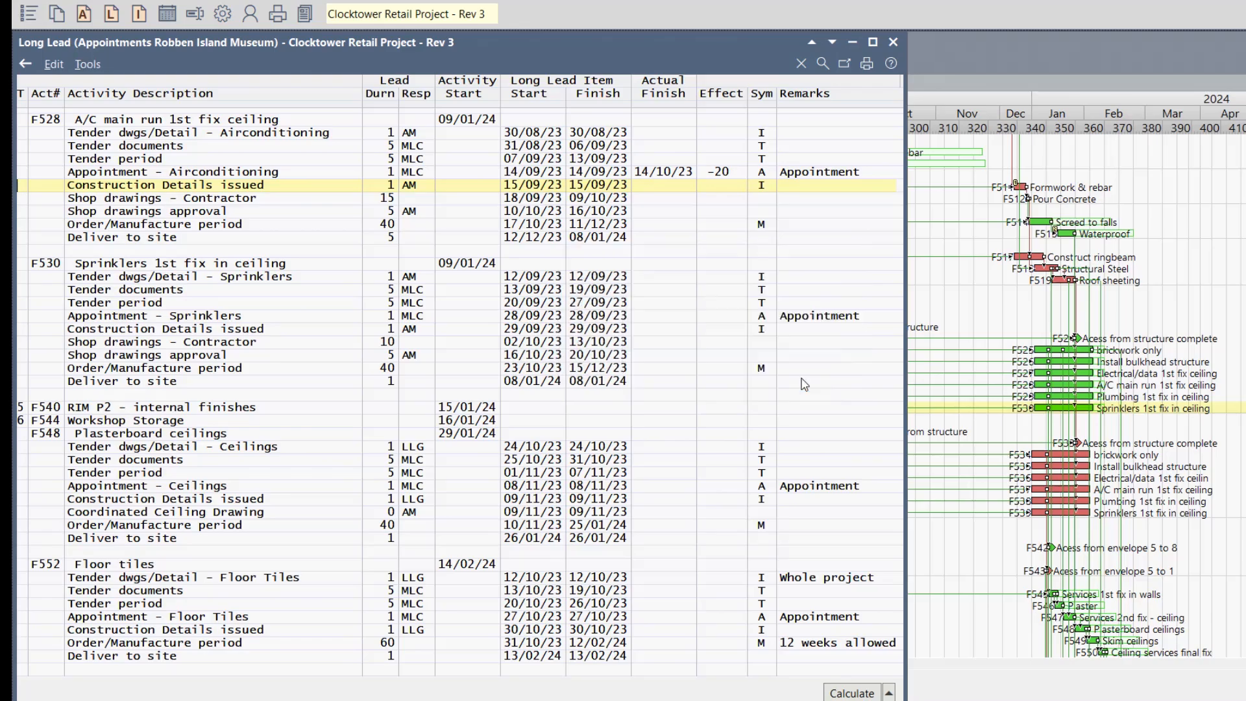
# Set the schedule to calculate using Base Program and export it to the program, clearing any existing long lead restraints.
pyautogui.click(889, 693)
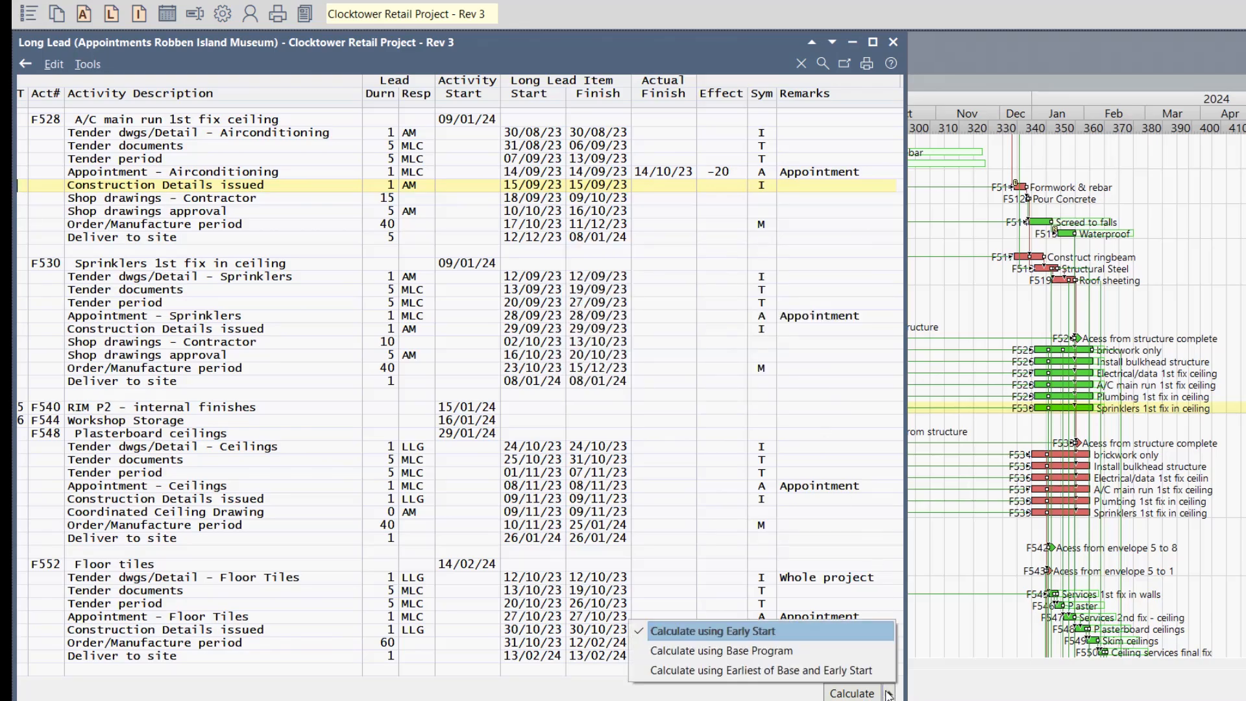
pyautogui.click(726, 651)
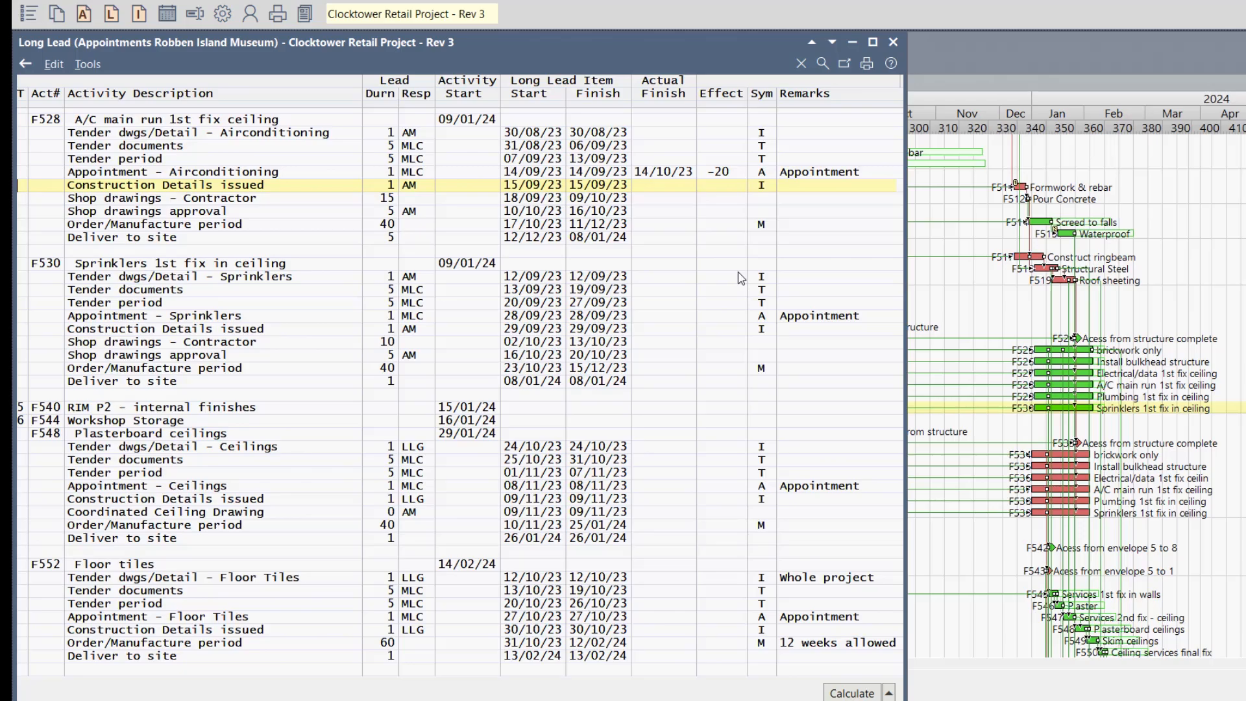
pyautogui.click(607, 174)
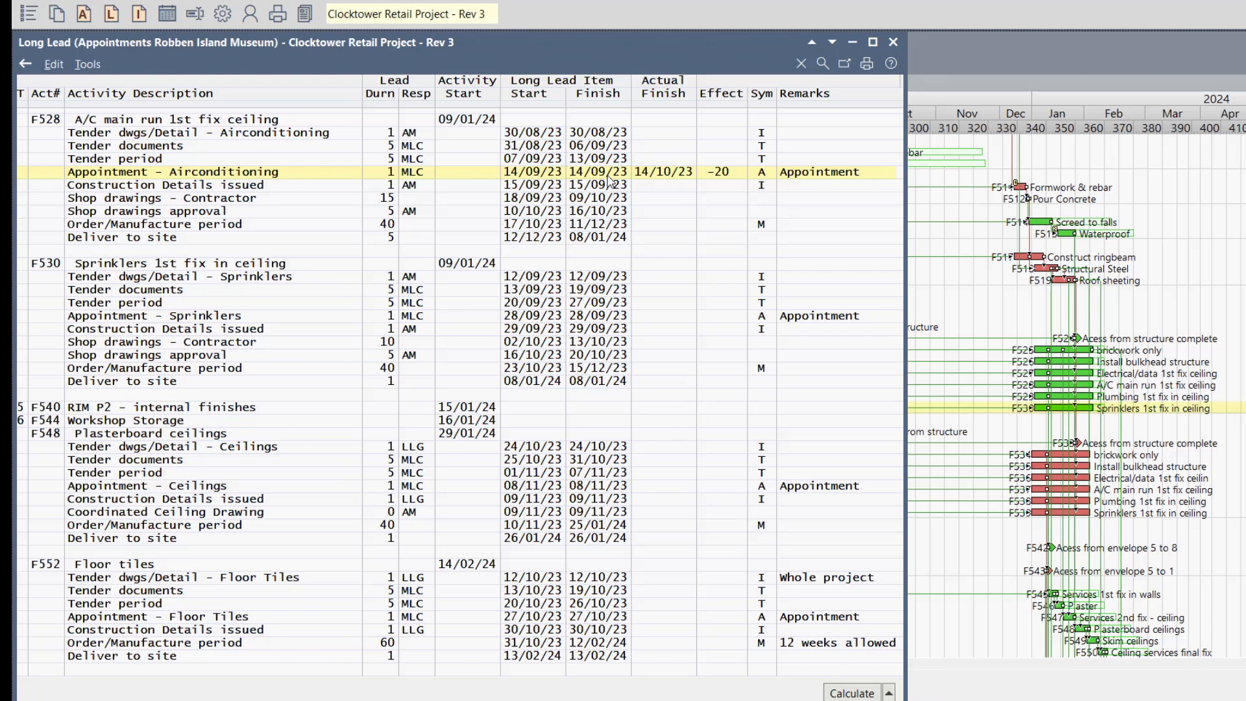
pyautogui.click(87, 64)
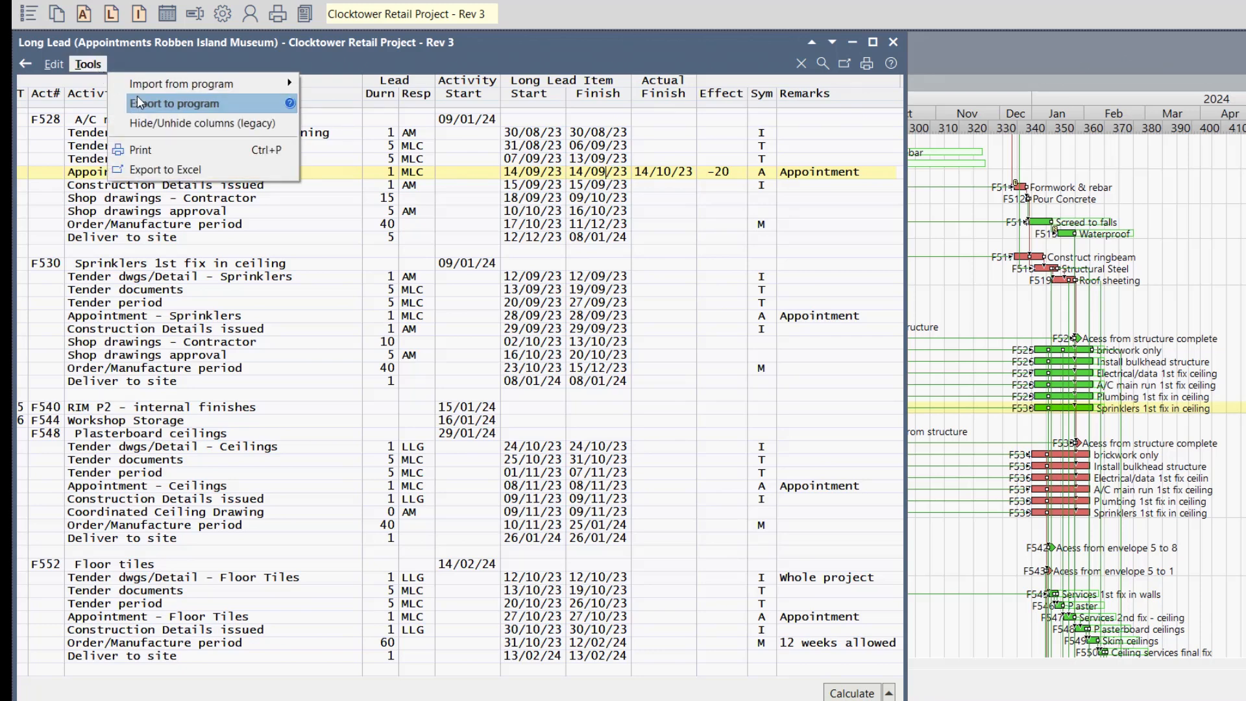
pyautogui.click(139, 105)
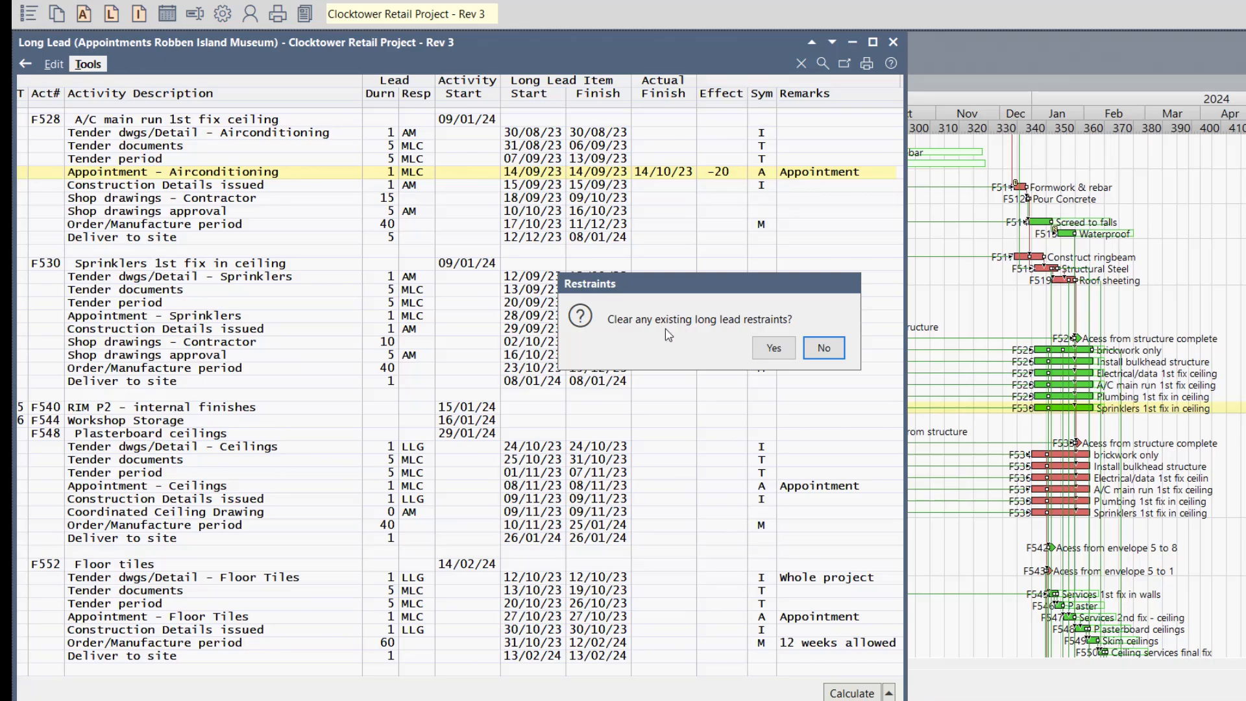
pyautogui.click(774, 348)
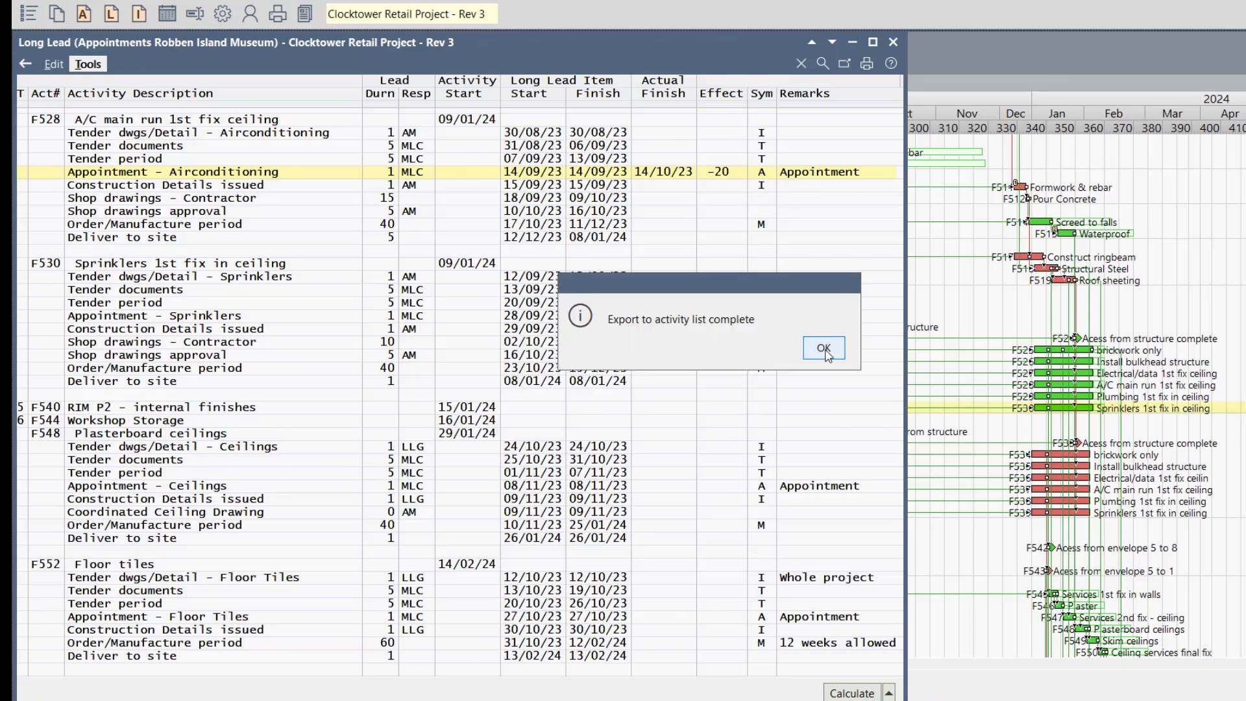
pyautogui.click(824, 349)
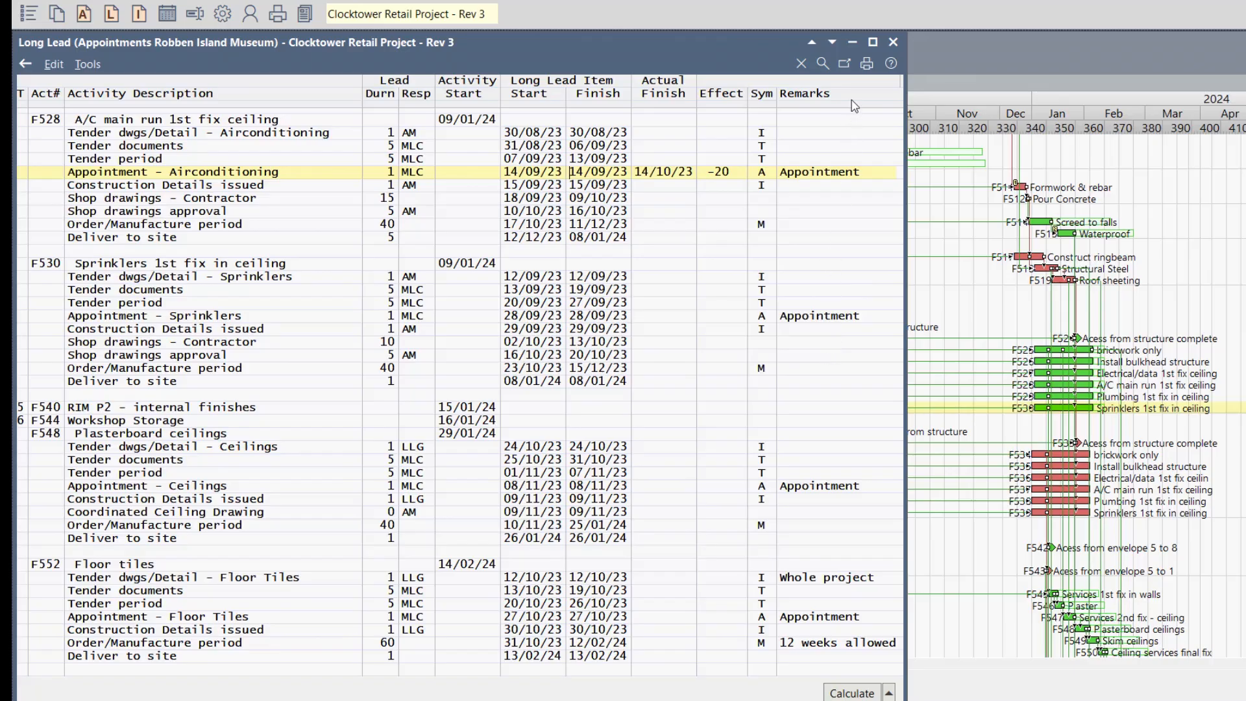
# Return to the activity barchart, recalculate the program, and open 5.4 Barchart with Restraints at the delayed bar of F528.
pyautogui.click(1018, 314)
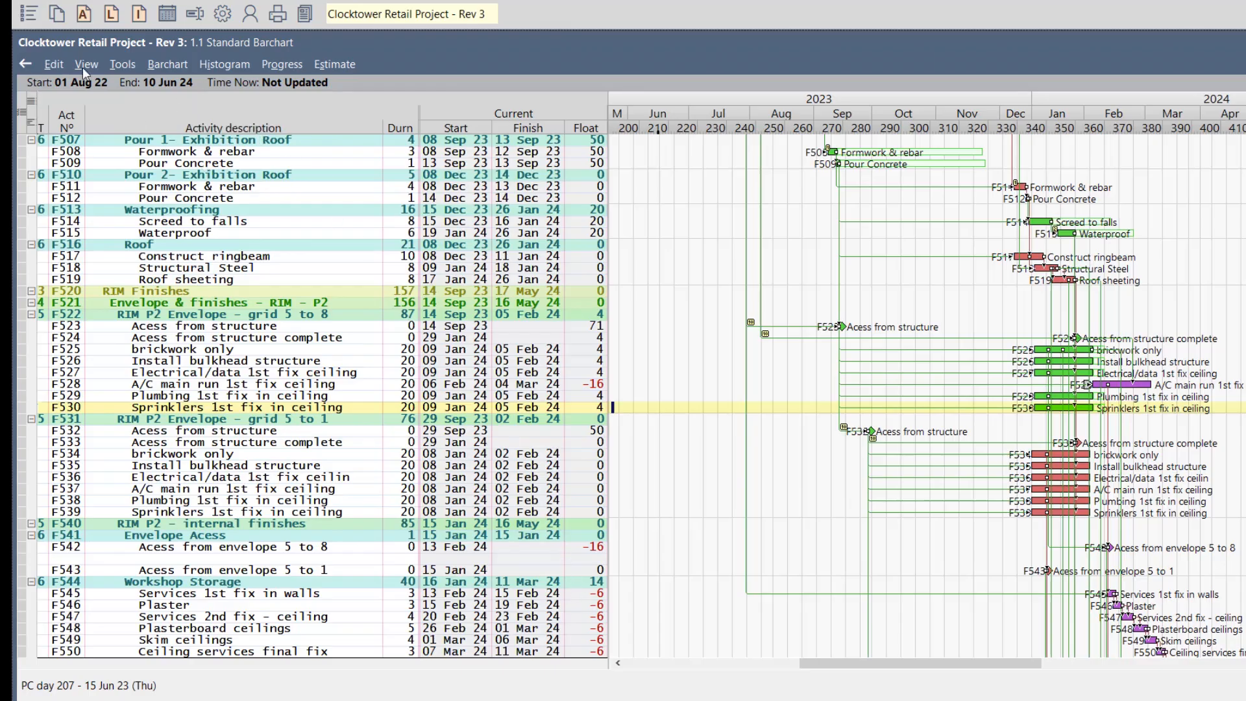
pyautogui.click(57, 13)
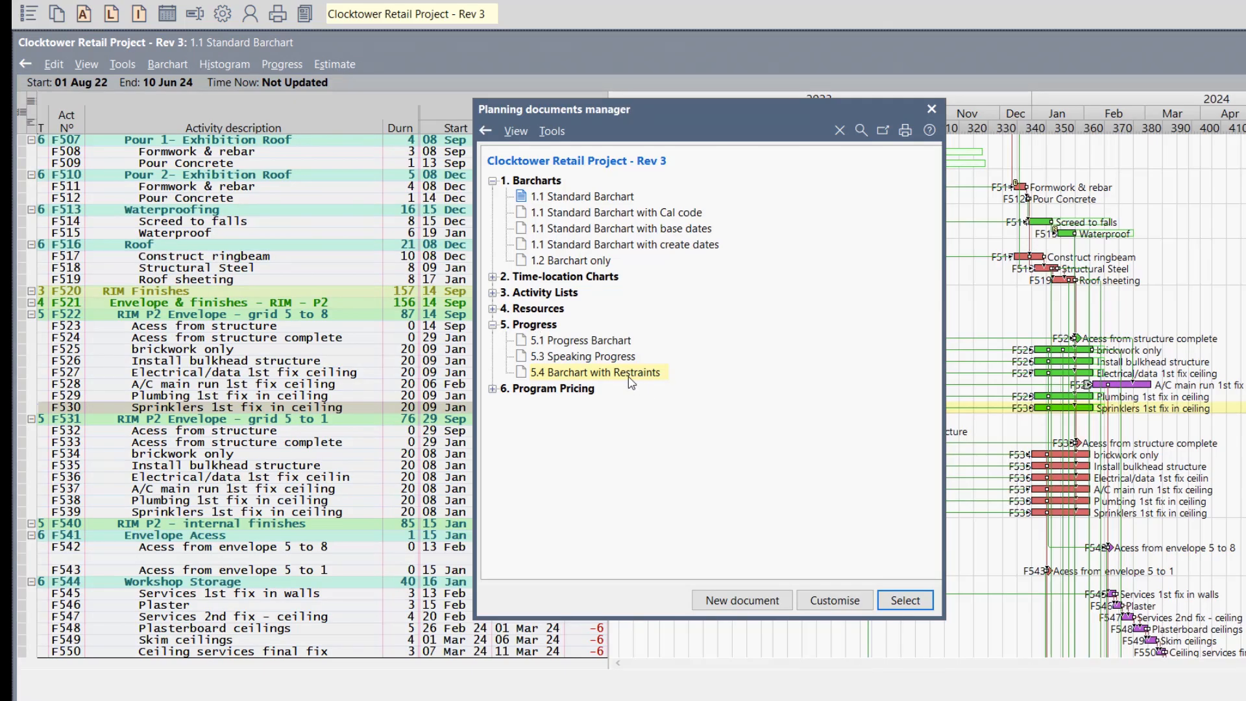
pyautogui.click(923, 602)
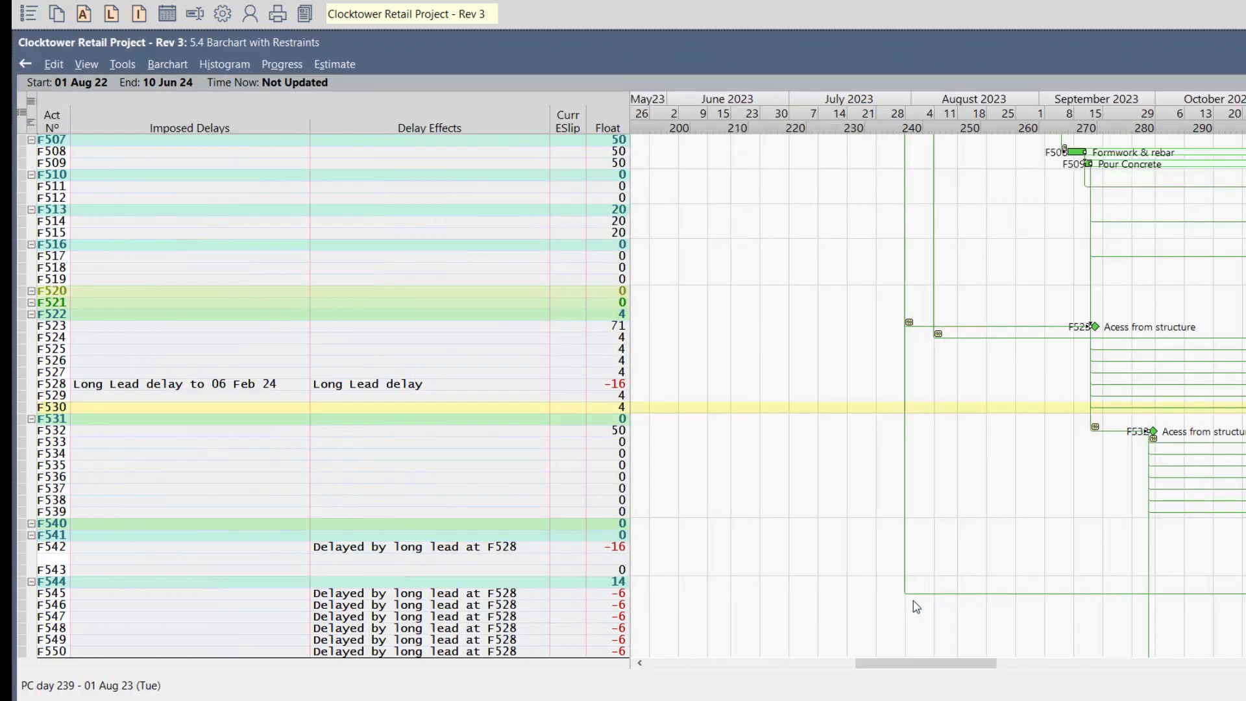
pyautogui.click(136, 387)
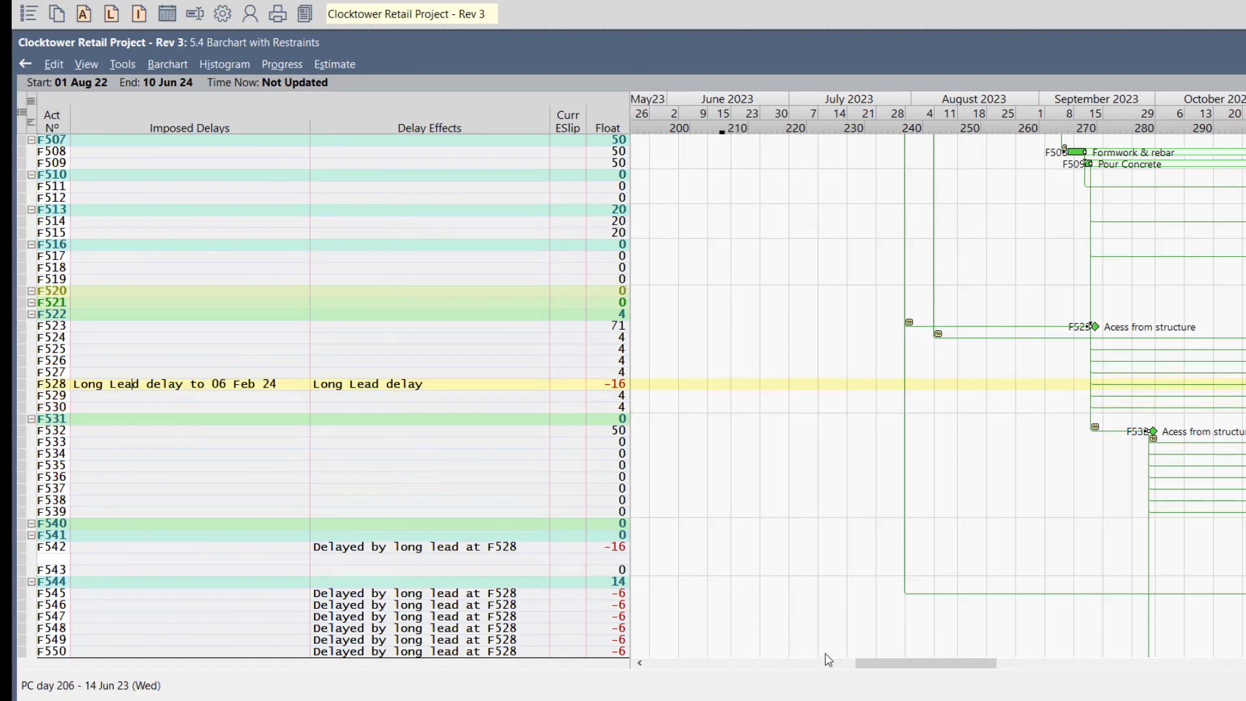
pyautogui.moveTo(919, 663); pyautogui.dragTo(1014, 667)
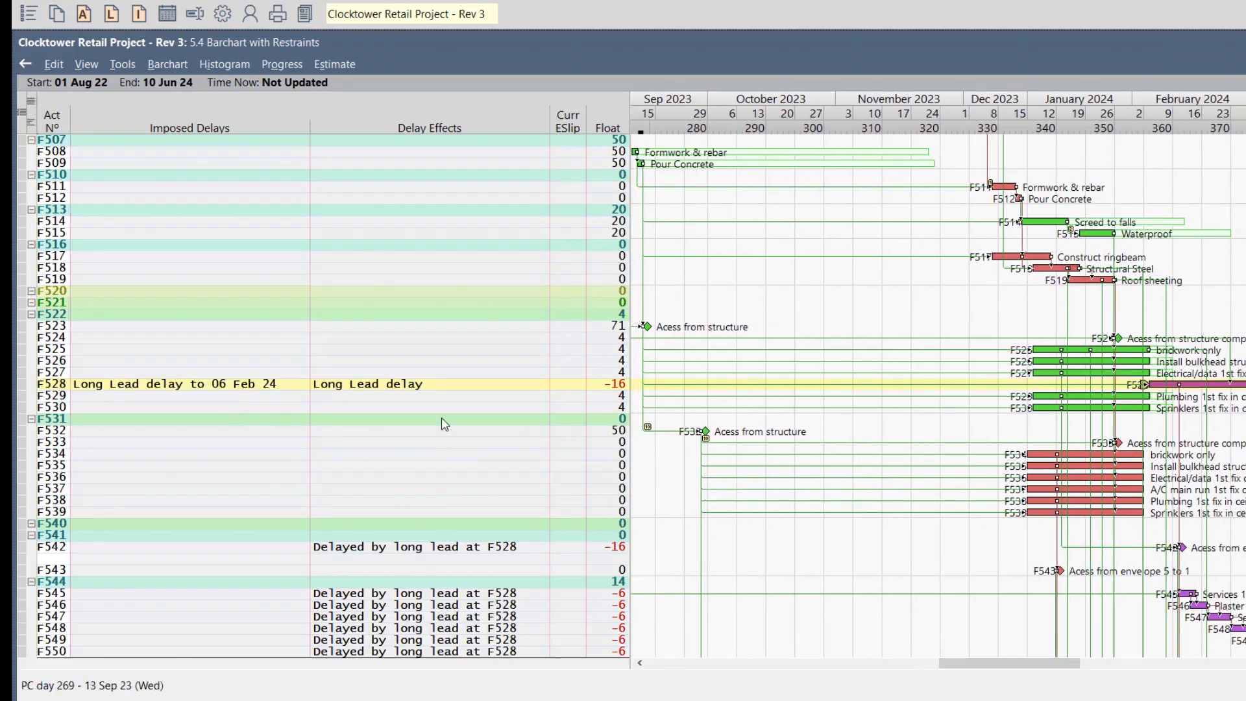
# Filter the Delay Effects to keep only activities containing "delay" and review all the affected bars through to handover.
pyautogui.doubleClick(393, 386)
pyautogui.click(387, 384)
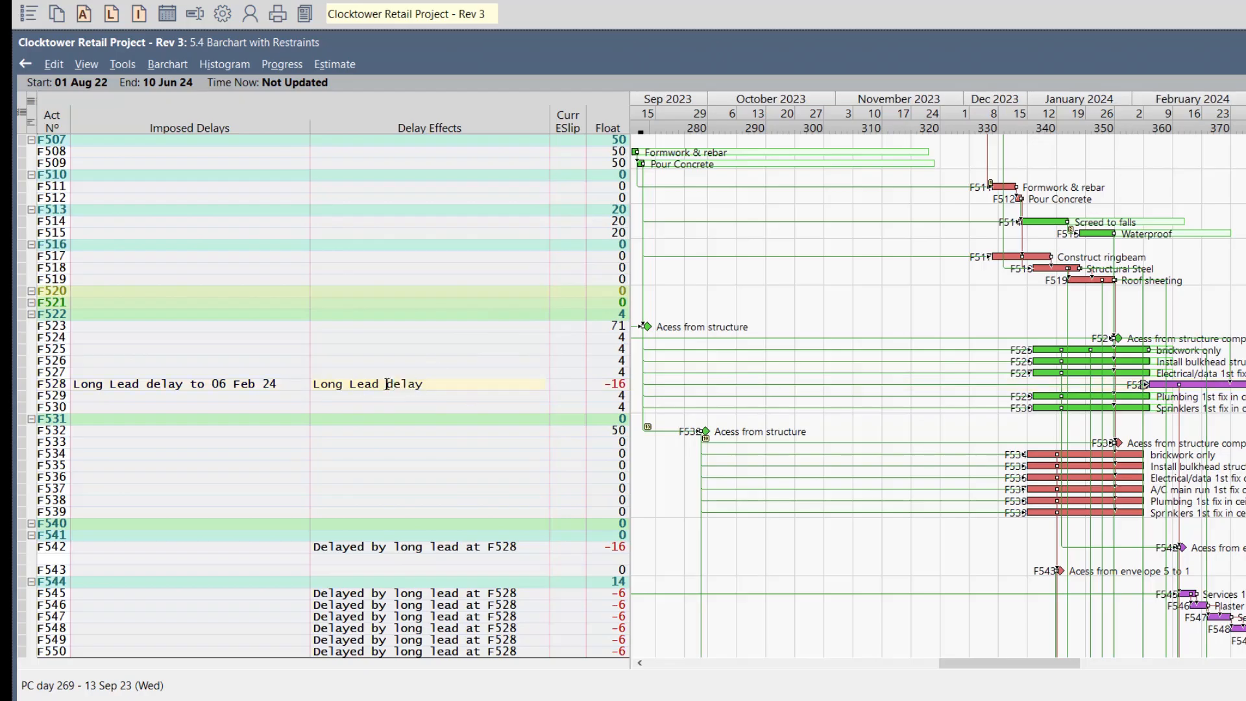
pyautogui.doubleClick(387, 384)
pyautogui.rightClick(423, 389)
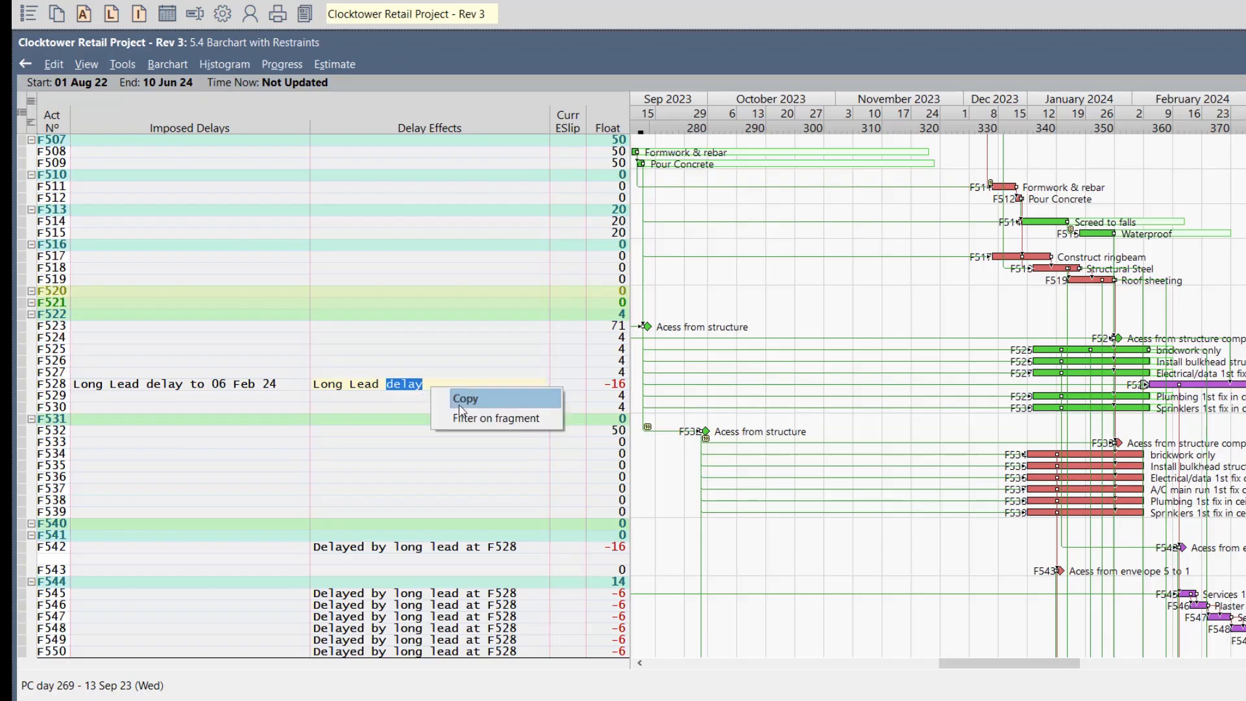
pyautogui.click(473, 416)
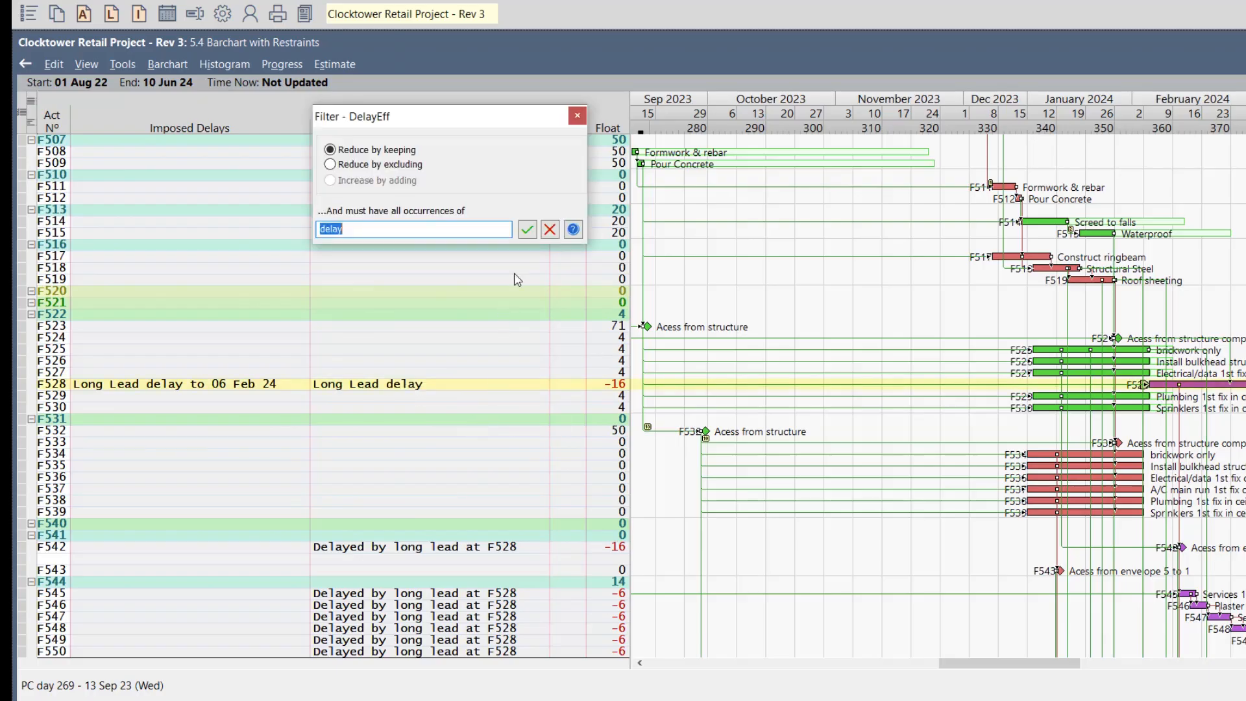
pyautogui.click(525, 233)
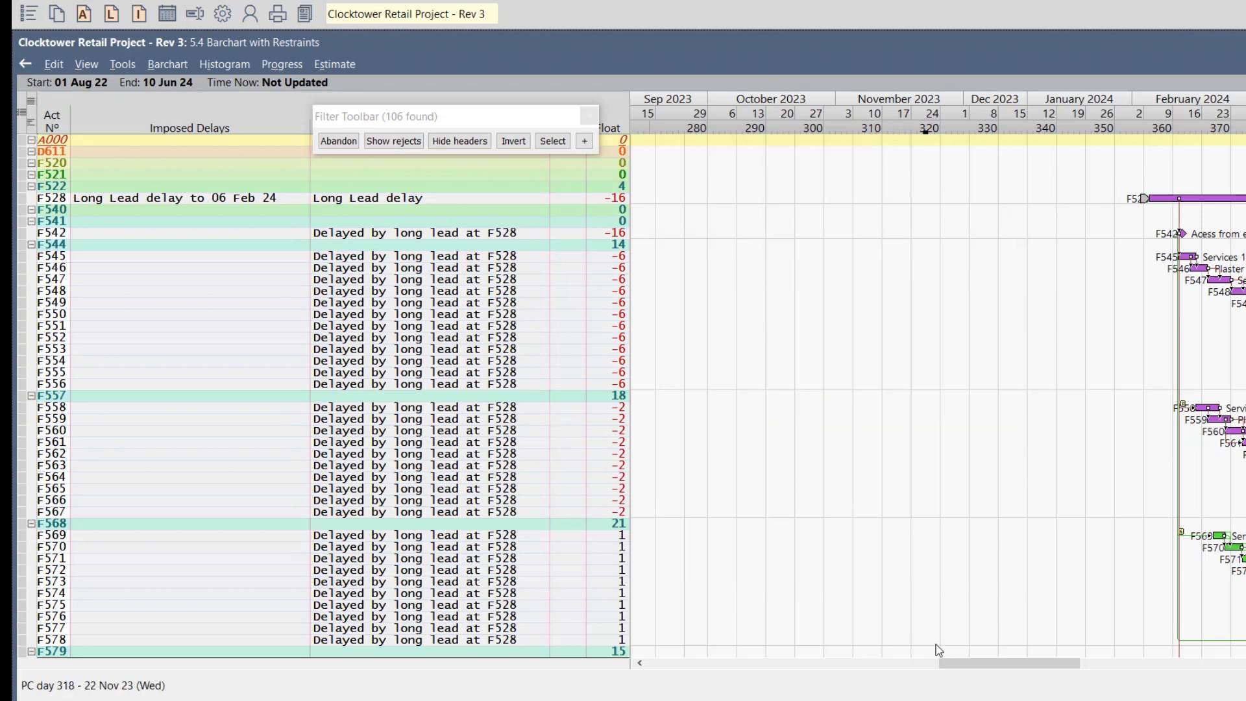
pyautogui.moveTo(975, 667); pyautogui.dragTo(1055, 678)
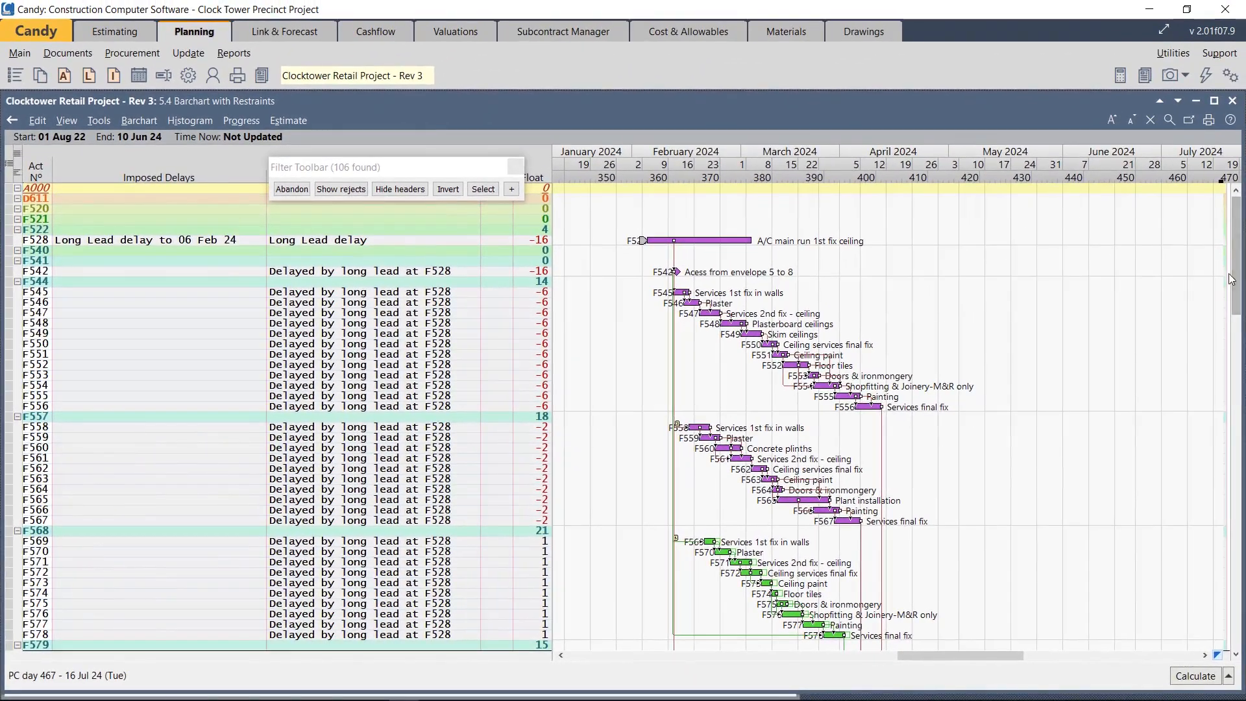
pyautogui.moveTo(1236, 283); pyautogui.dragTo(1242, 519)
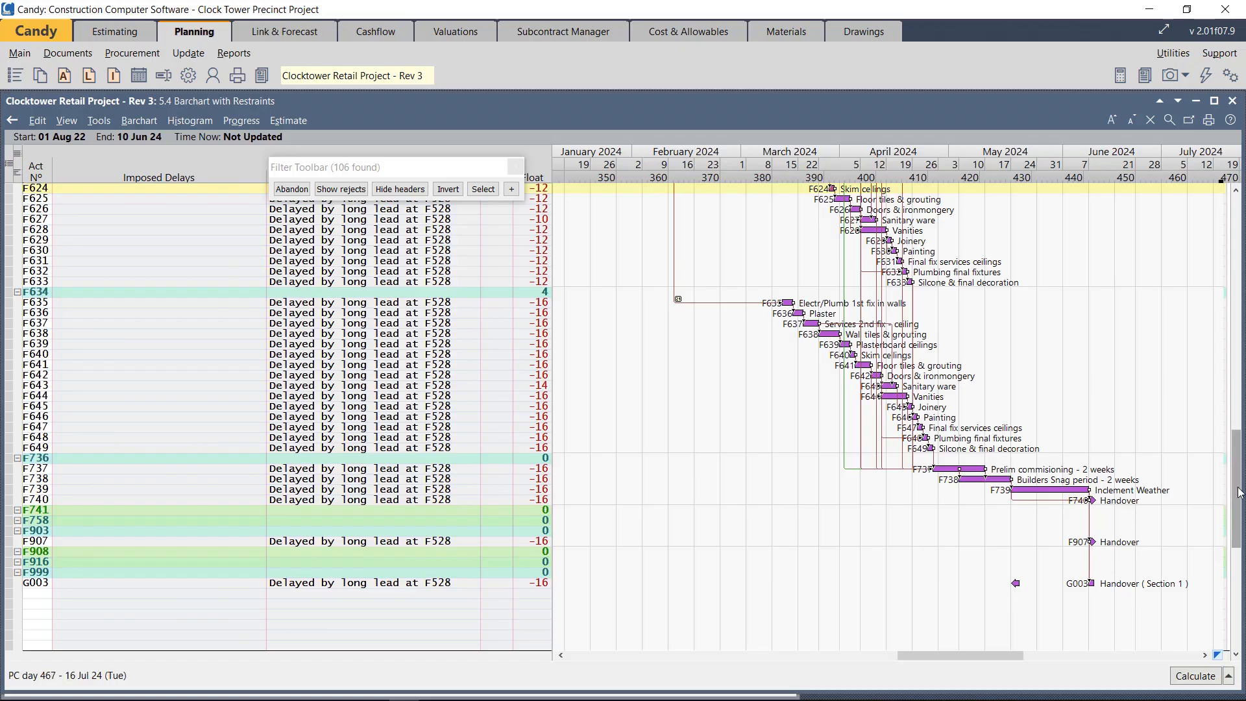
pyautogui.moveTo(1238, 487); pyautogui.dragTo(1235, 269)
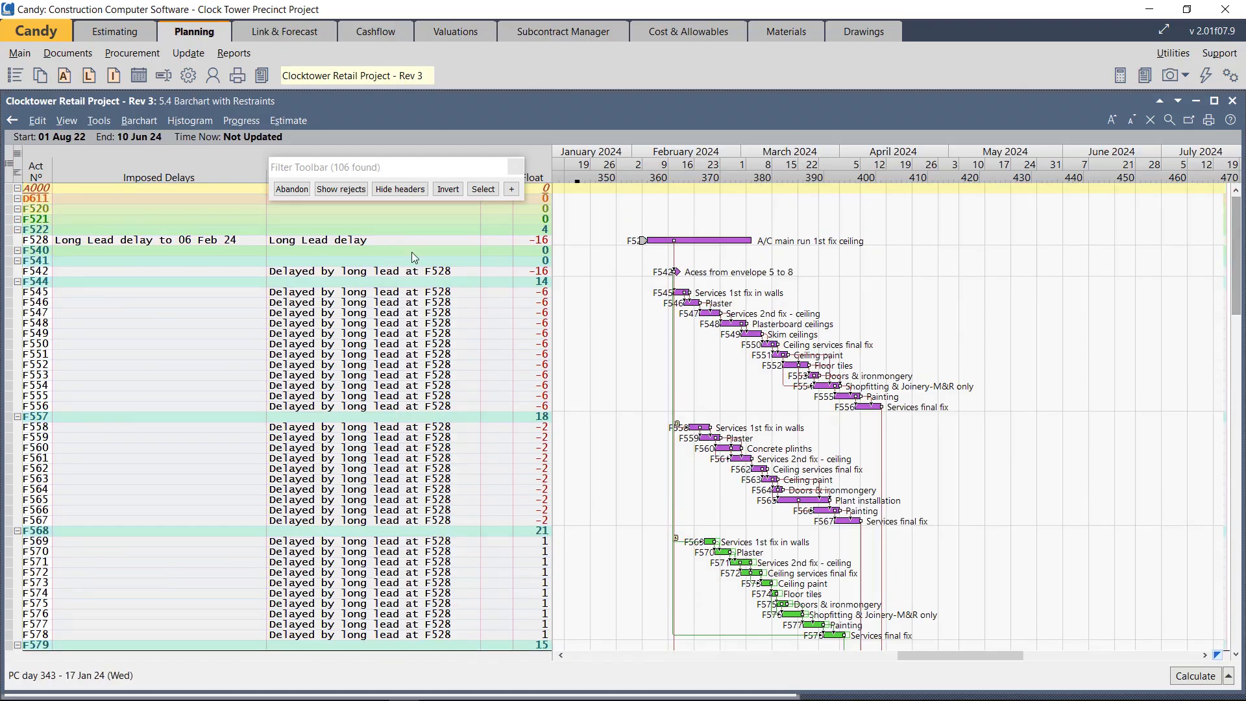
# Remove the long lead restraints from activity F528 and recalculate the program.
pyautogui.click(283, 241)
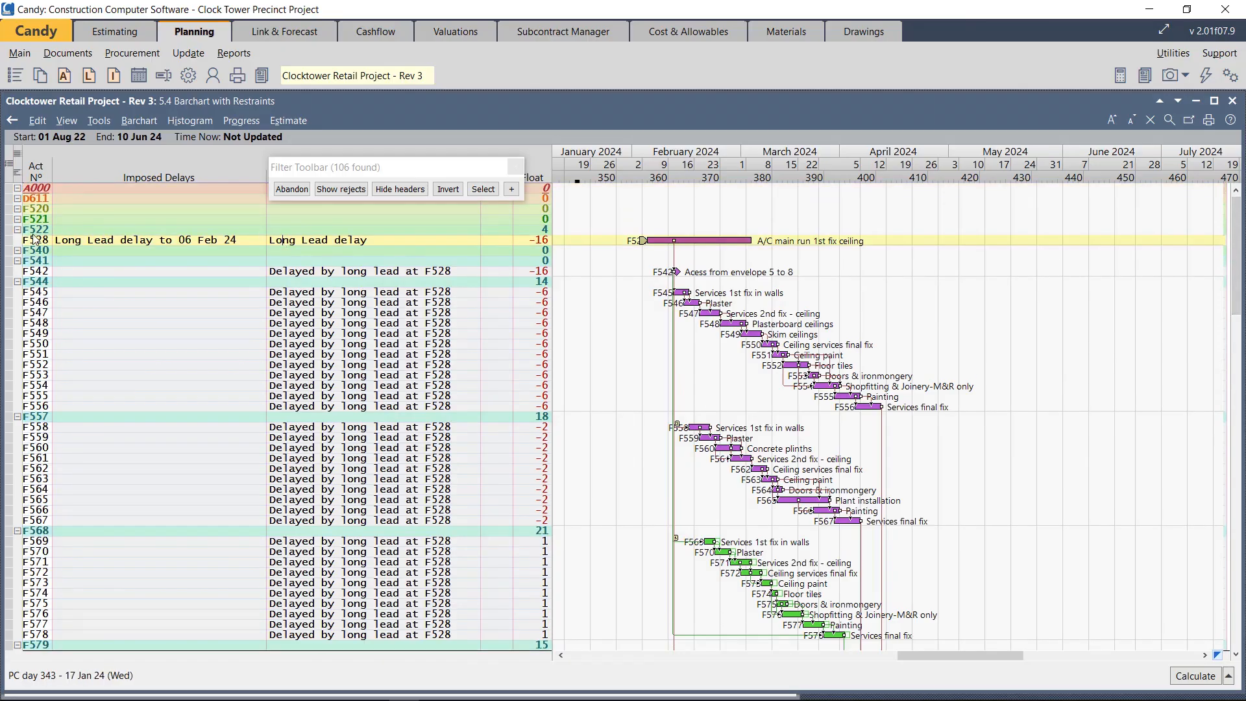
pyautogui.click(11, 241)
pyautogui.rightClick(9, 242)
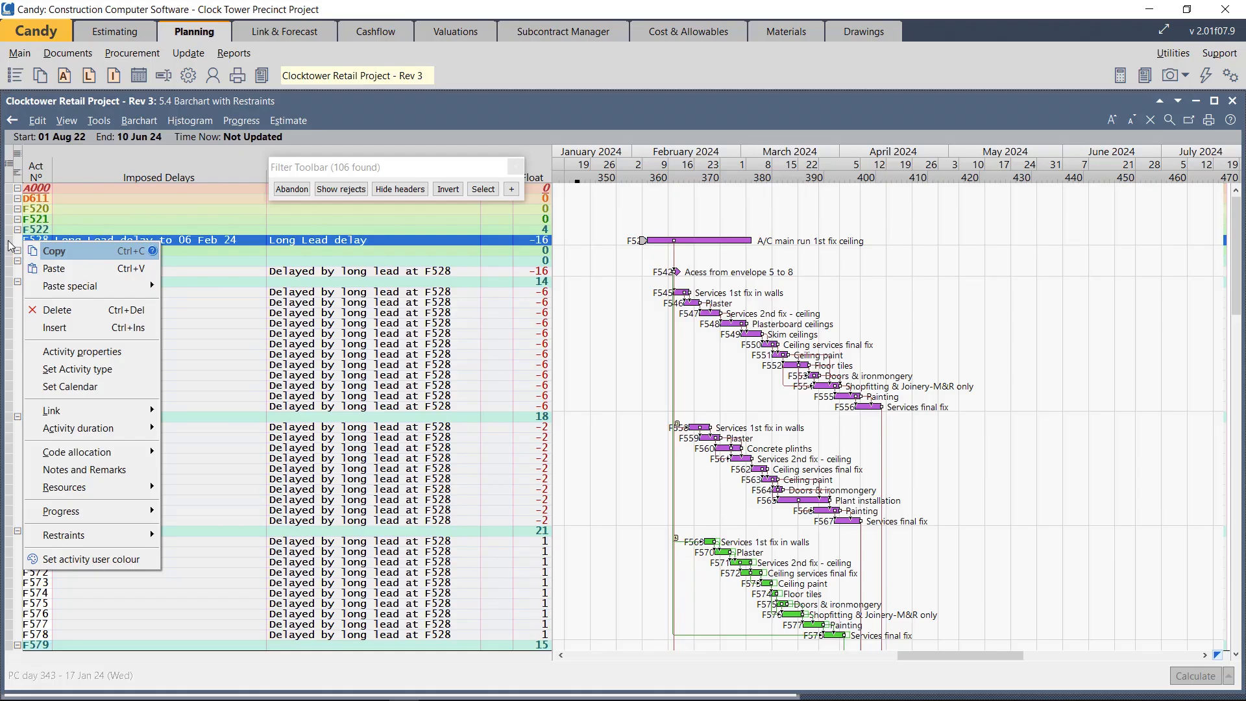
pyautogui.moveTo(101, 536)
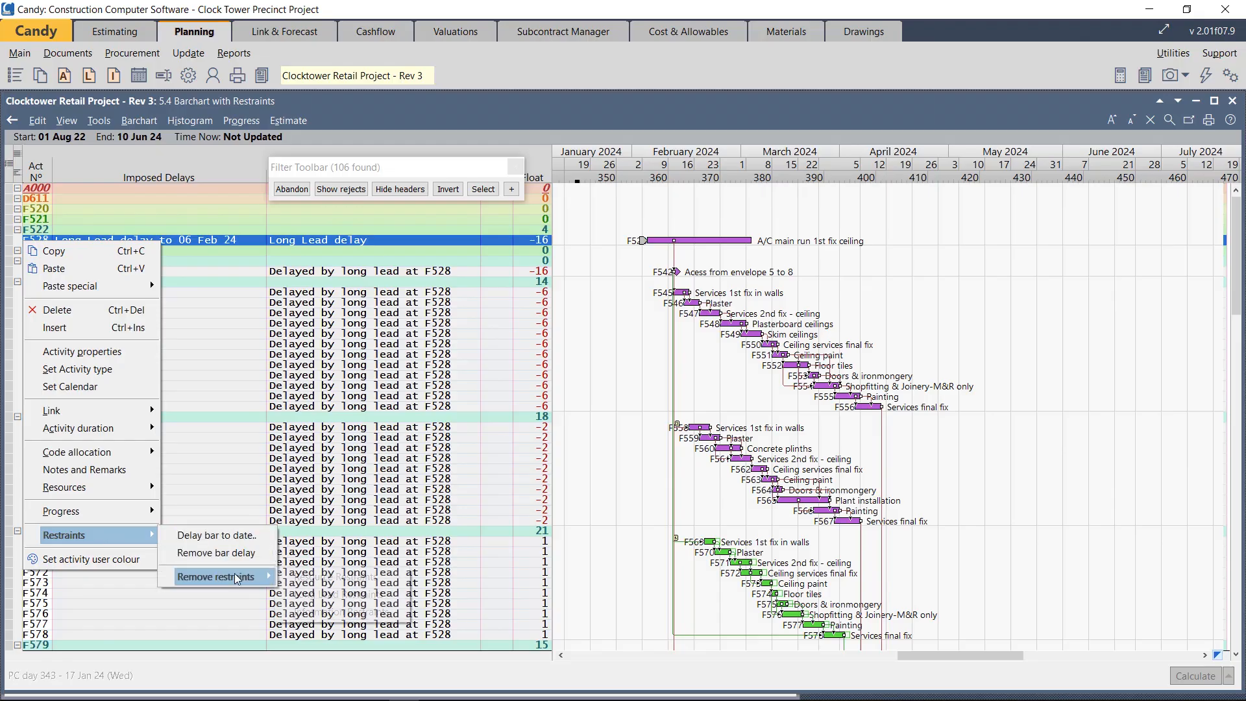
pyautogui.moveTo(238, 579)
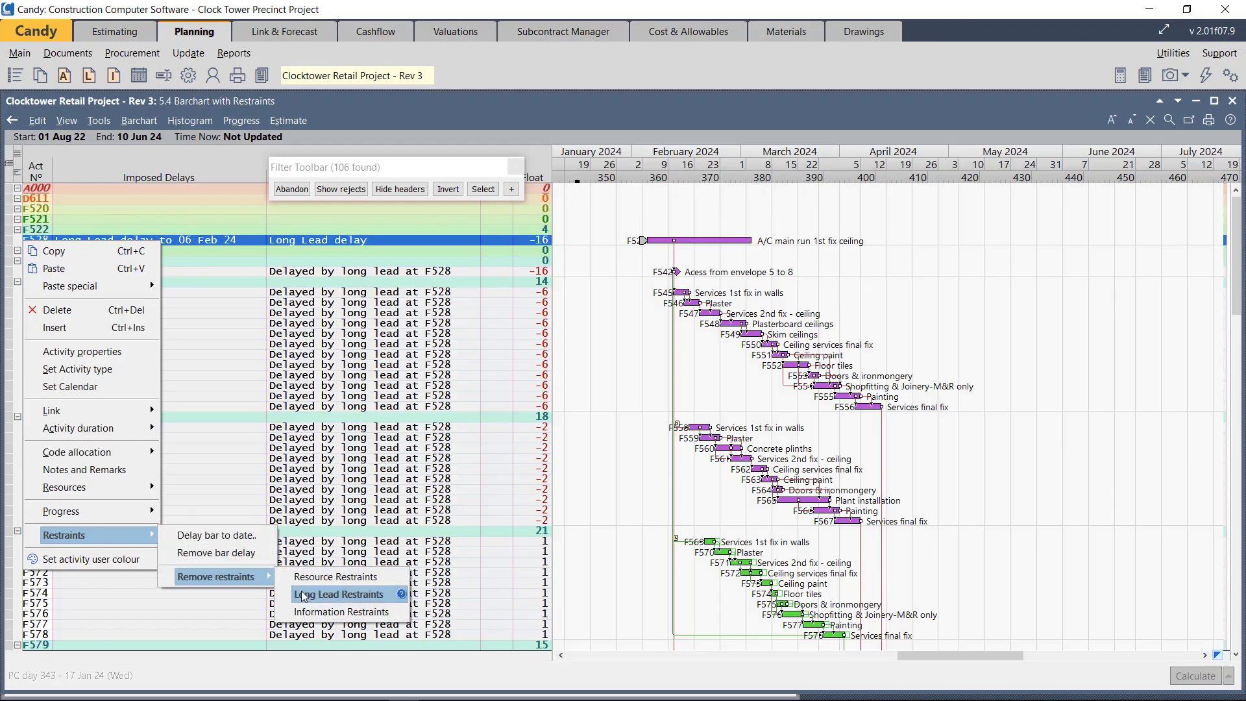
pyautogui.click(335, 595)
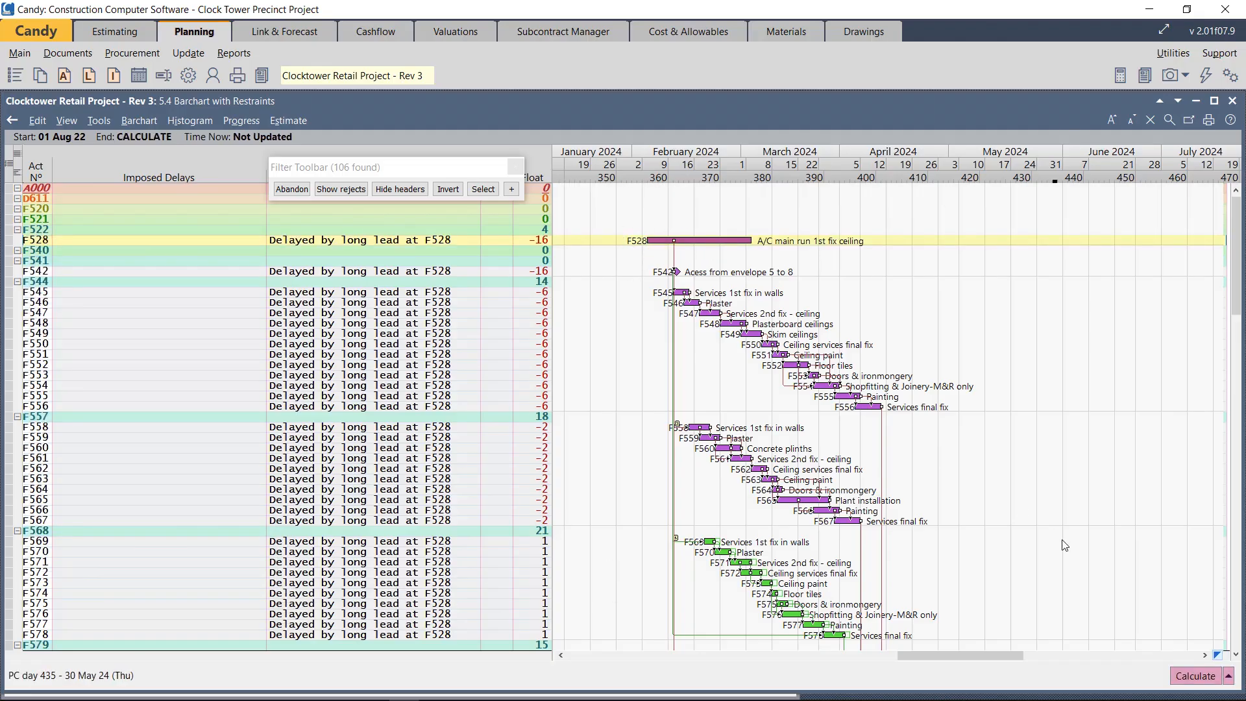
pyautogui.click(1190, 670)
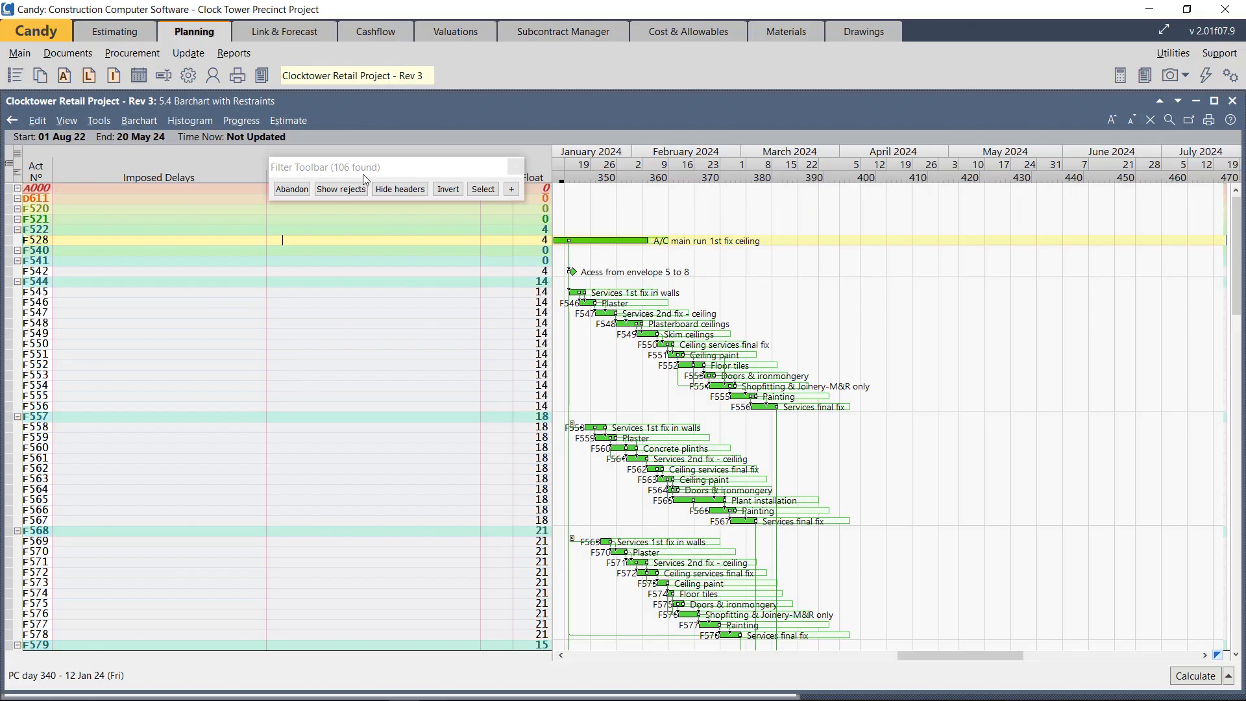
# Abandon the delay filter and reopen the Appointments Robben Island Museum long lead schedule.
pyautogui.click(289, 195)
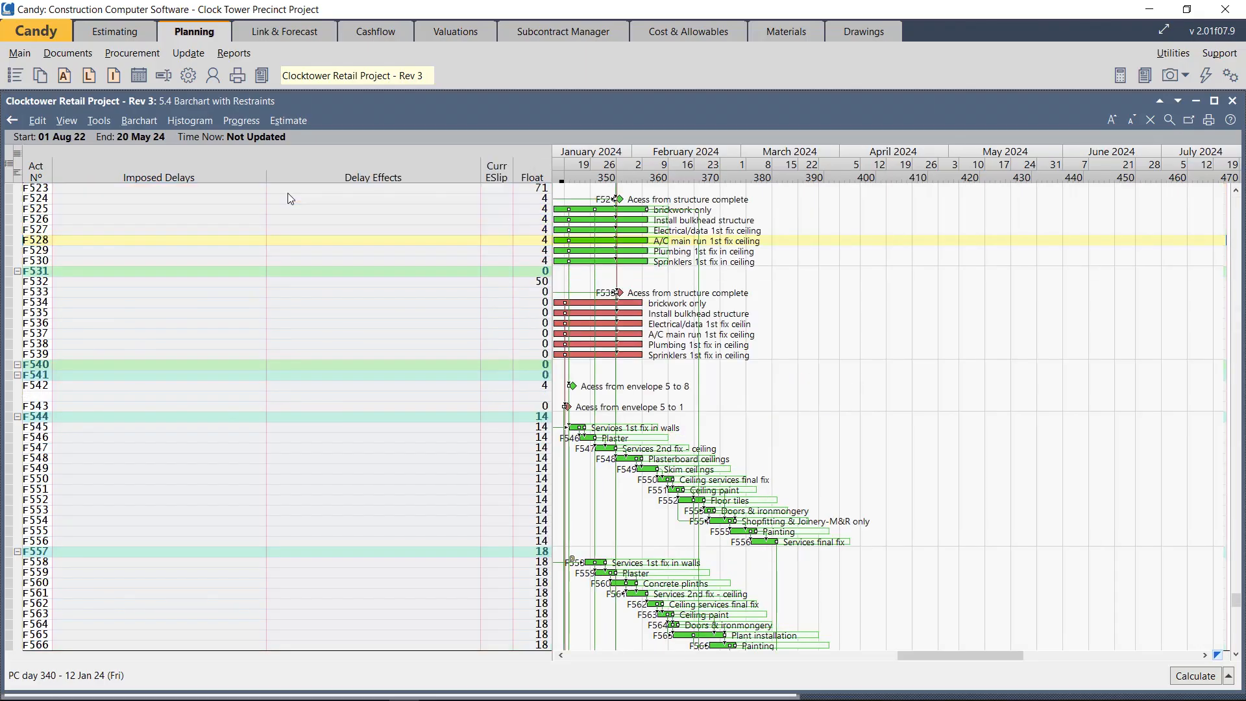
pyautogui.click(90, 79)
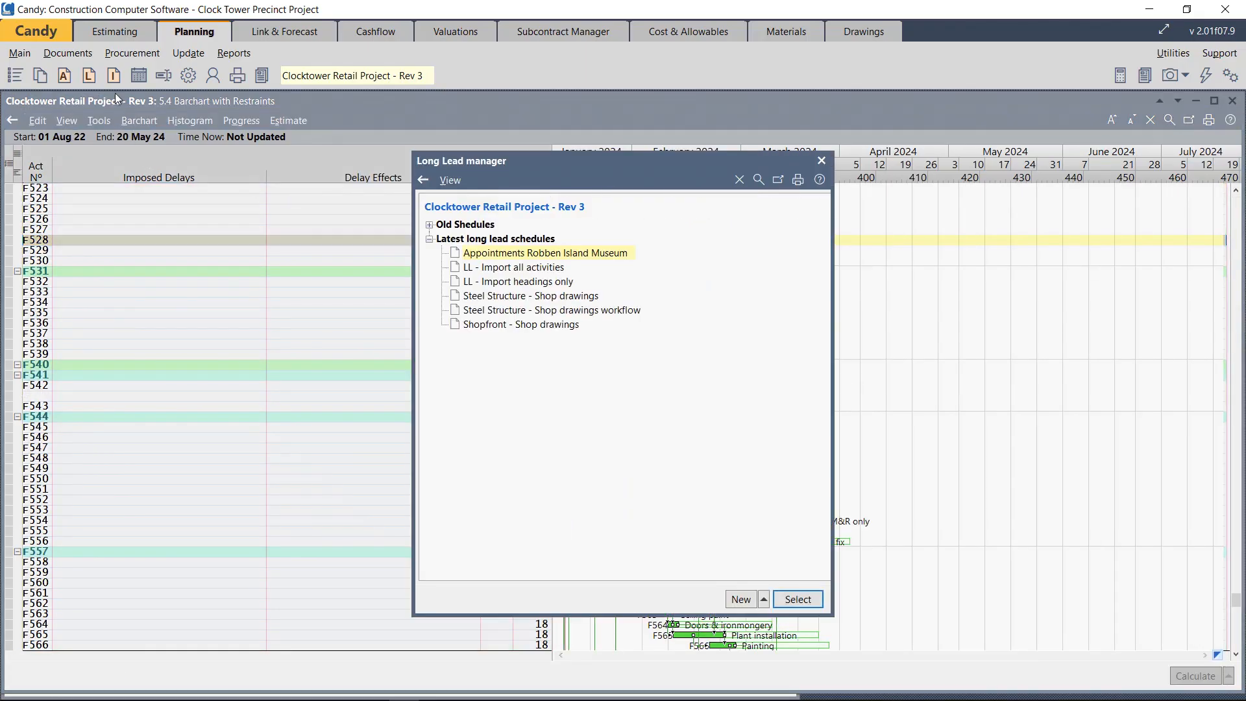
pyautogui.doubleClick(544, 256)
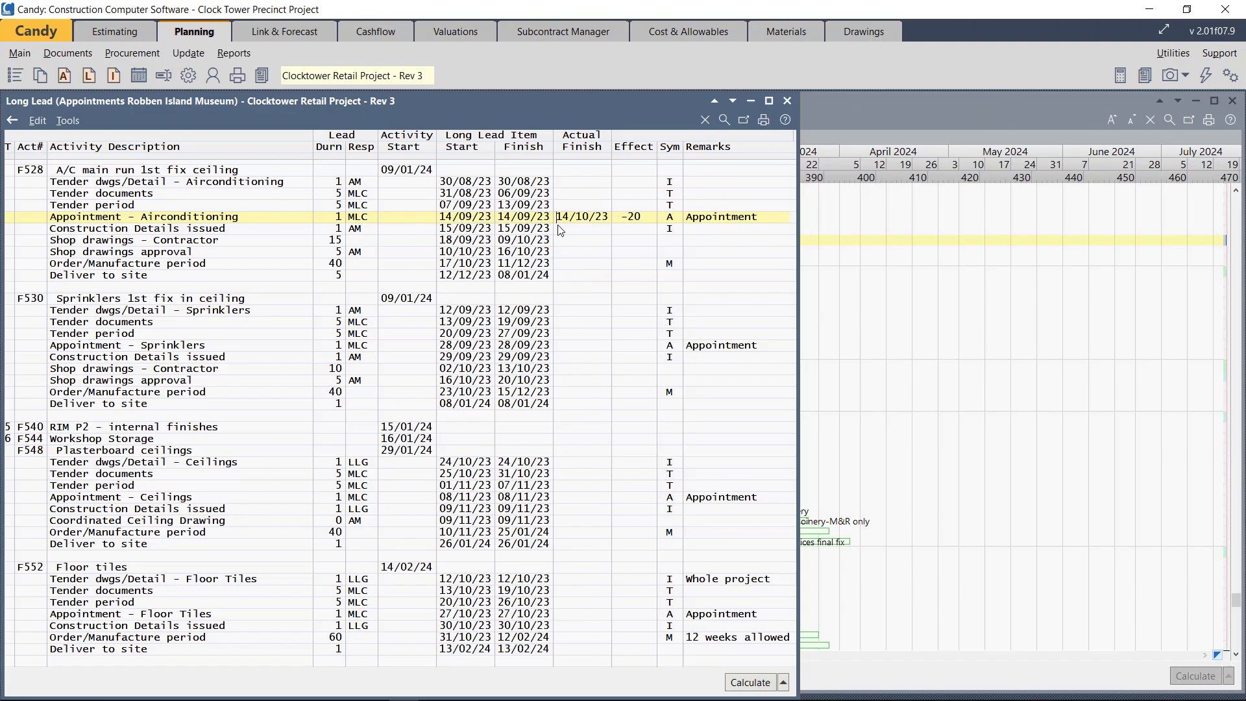
# Clear the actual finish date of the Appointment - Airconditioning item under F528 and recalculate the long lead schedule.
pyautogui.press('Delete')
pyautogui.press('Delete')
pyautogui.press('Delete')
pyautogui.press('Delete')
pyautogui.press('Delete')
pyautogui.press('Delete')
pyautogui.press('Delete')
pyautogui.press('Delete')
pyautogui.click(560, 230)
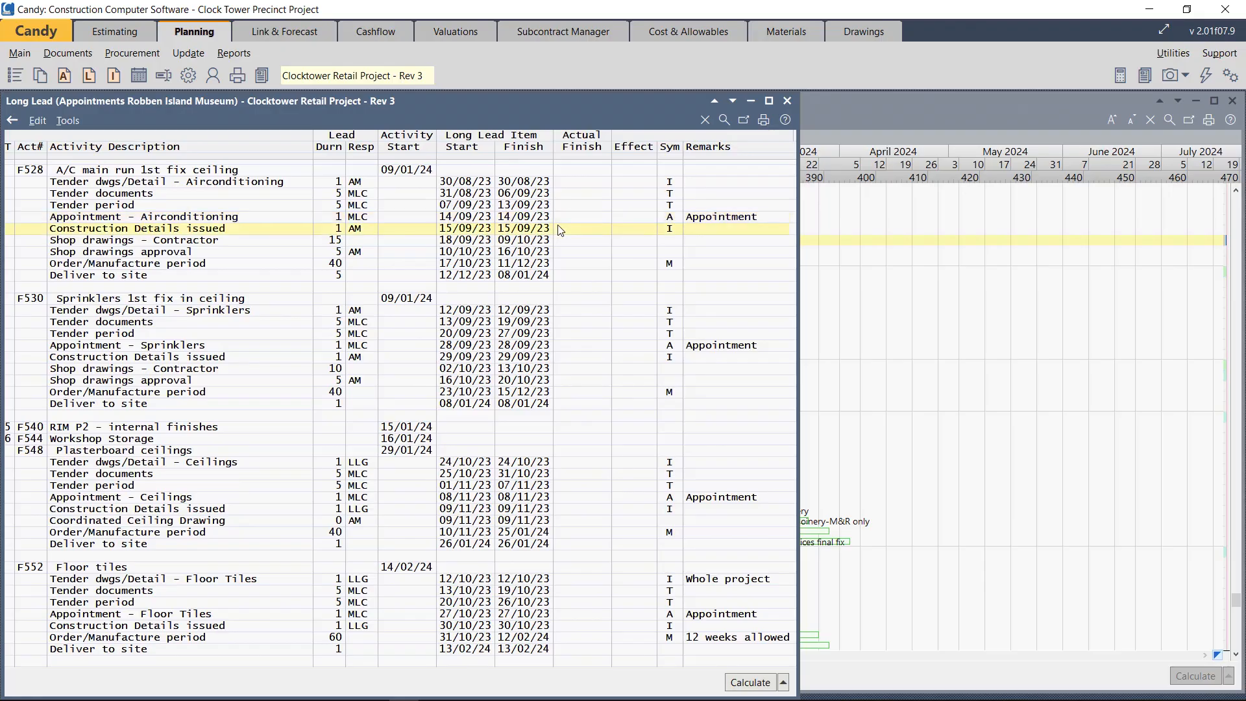
pyautogui.click(757, 681)
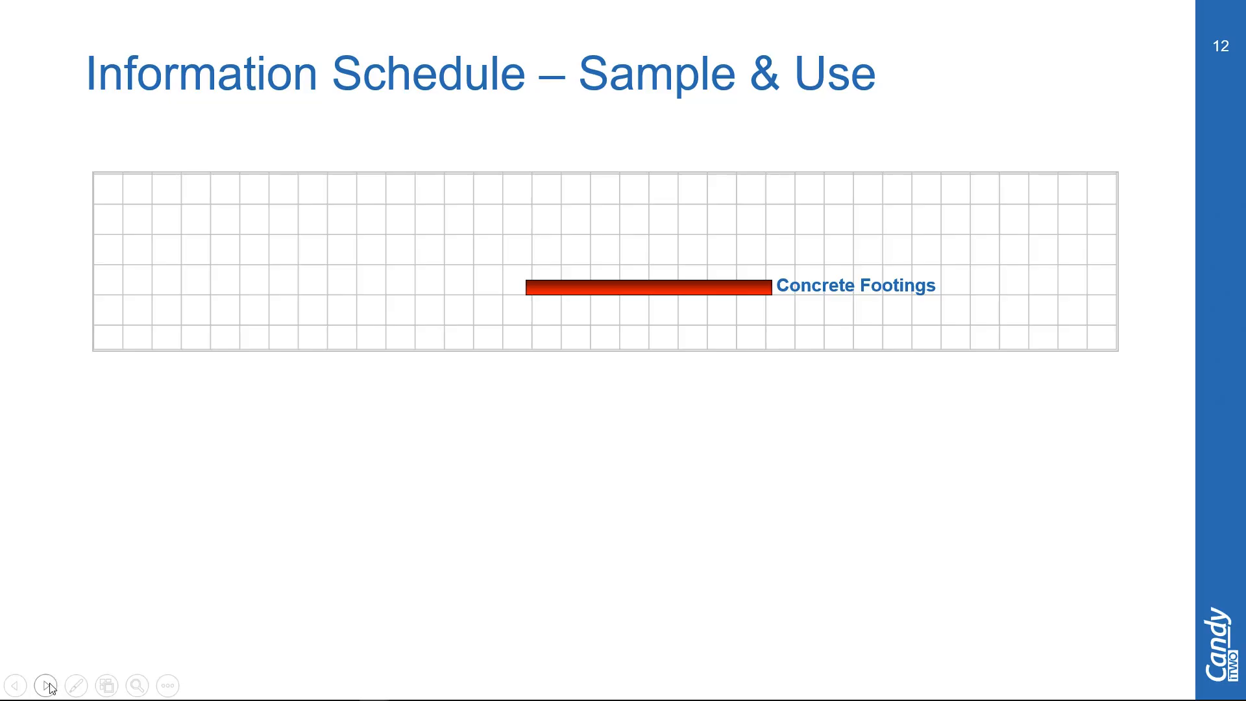
pyautogui.click(47, 686)
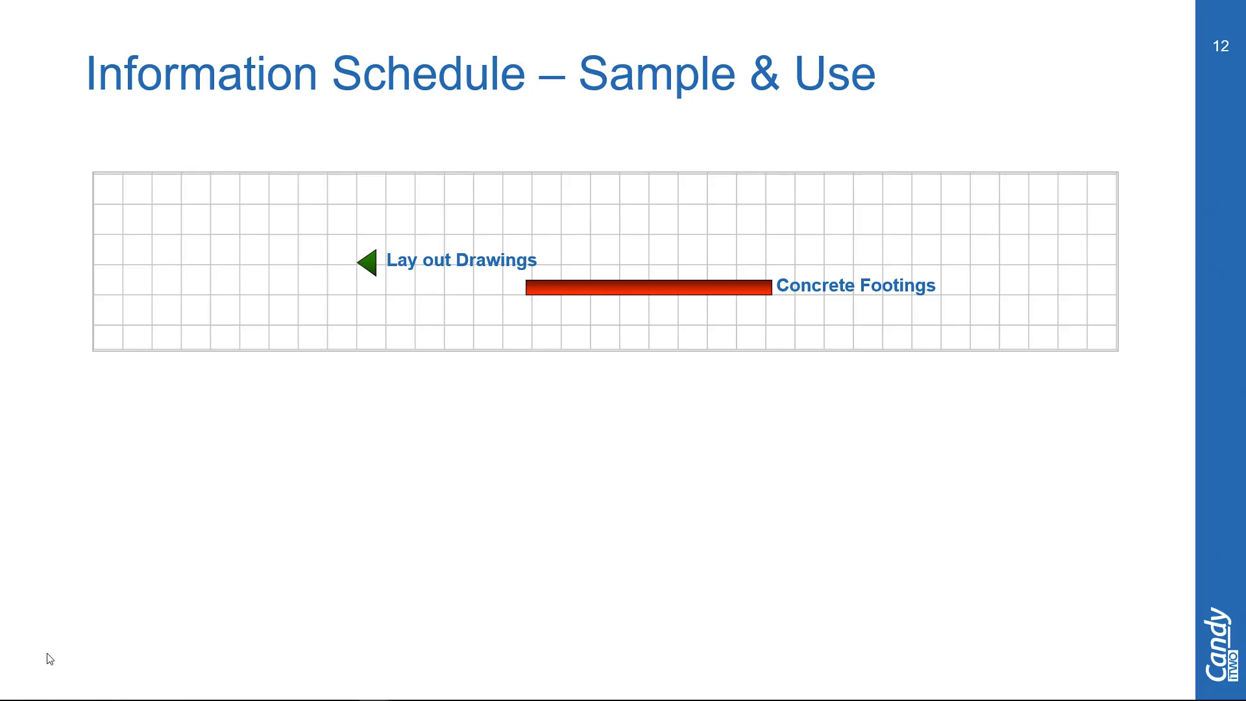
pyautogui.click(50, 659)
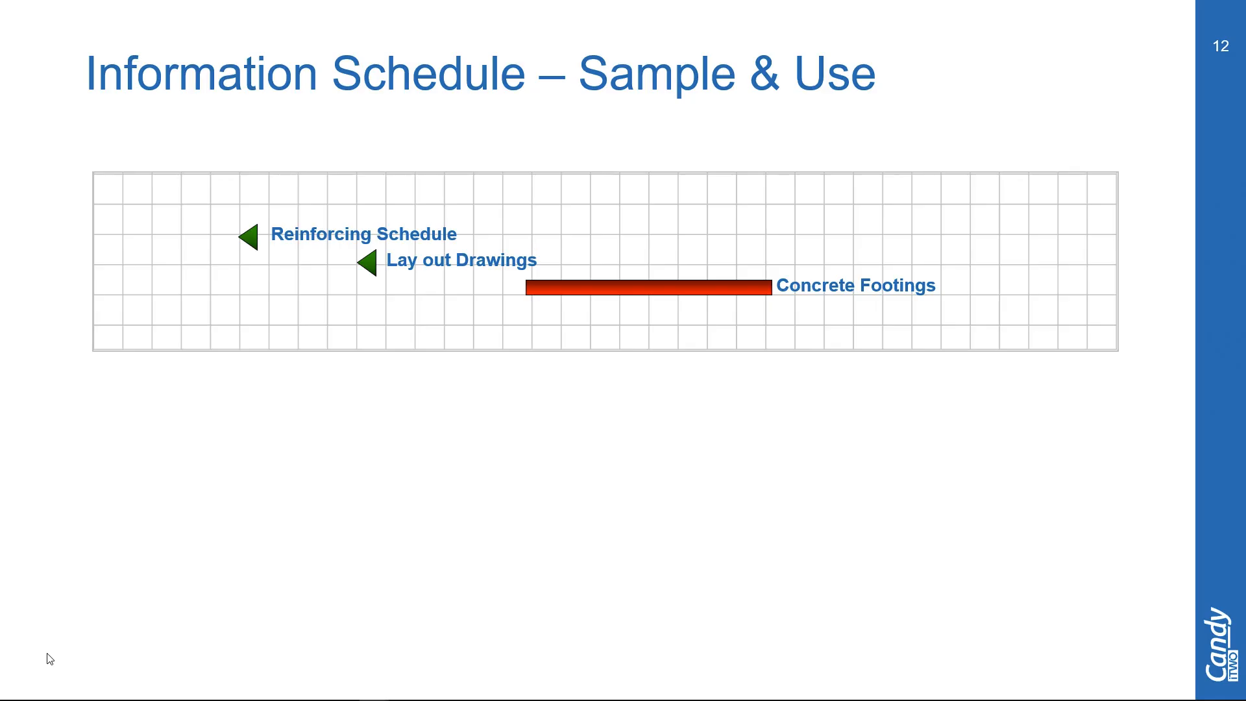
pyautogui.click(50, 659)
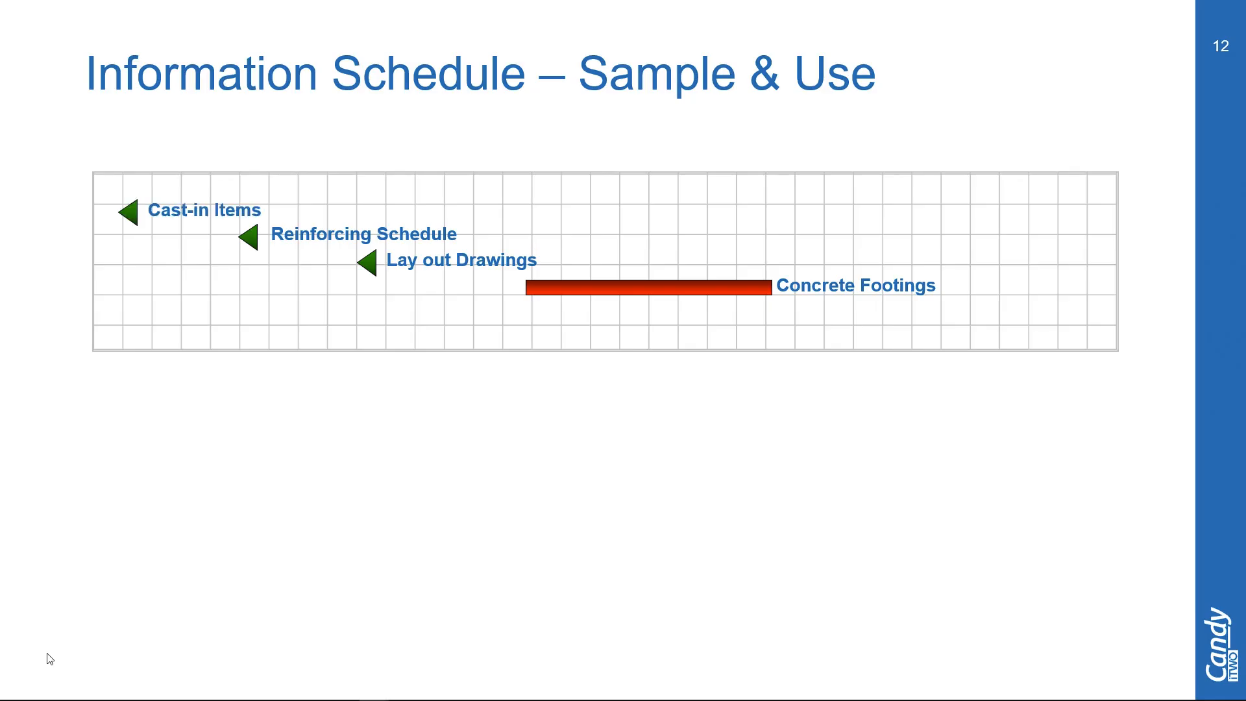
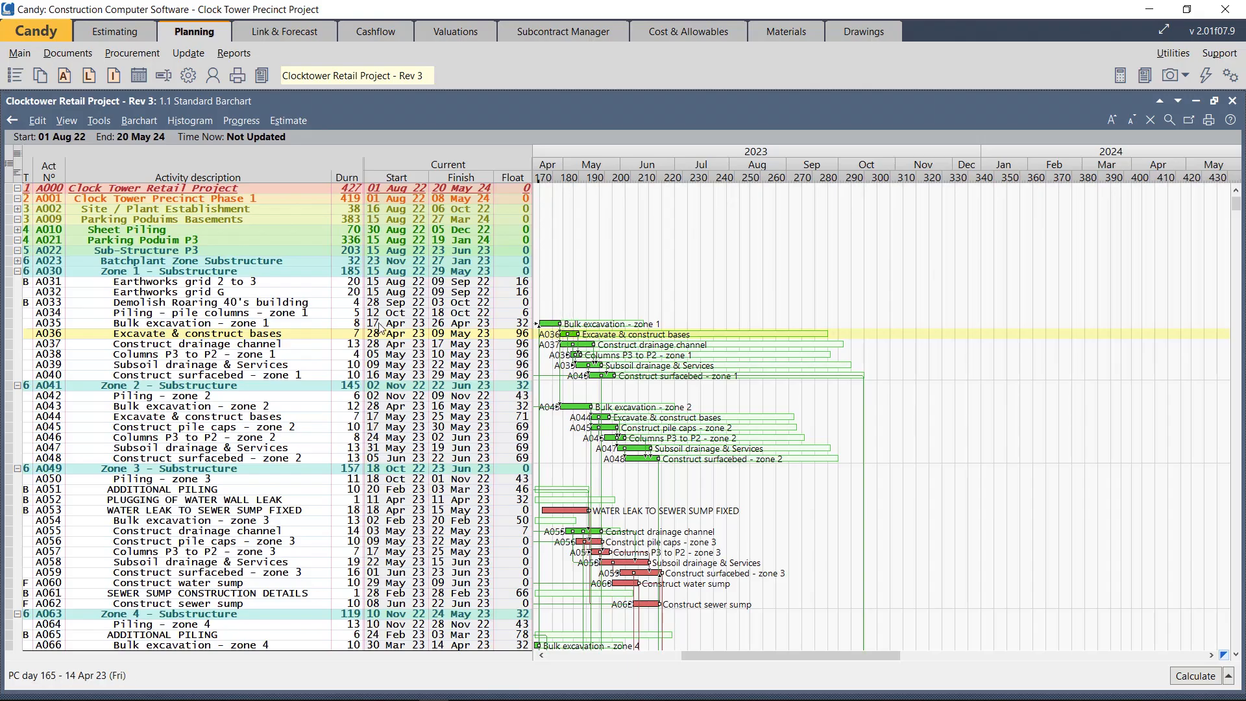
# Open the Basic Information Sample information schedule, compare activity A036 with the barchart, and enlarge the schedule.
pyautogui.click(119, 80)
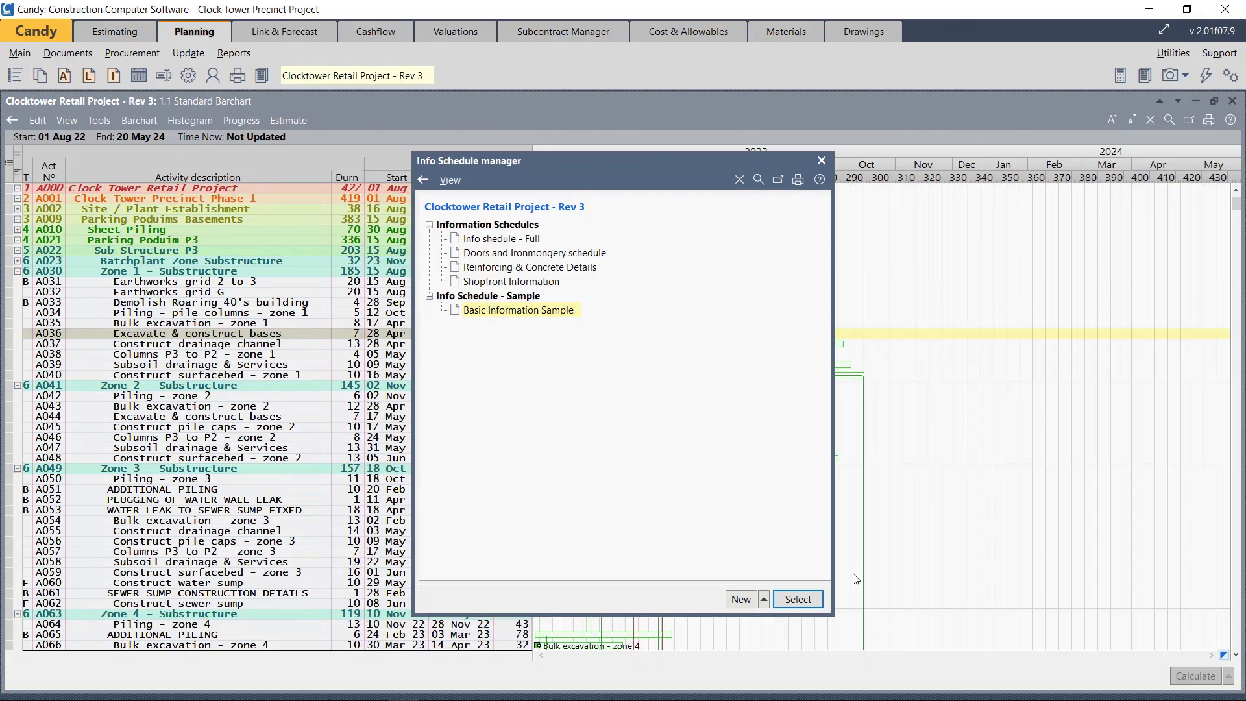
pyautogui.click(798, 599)
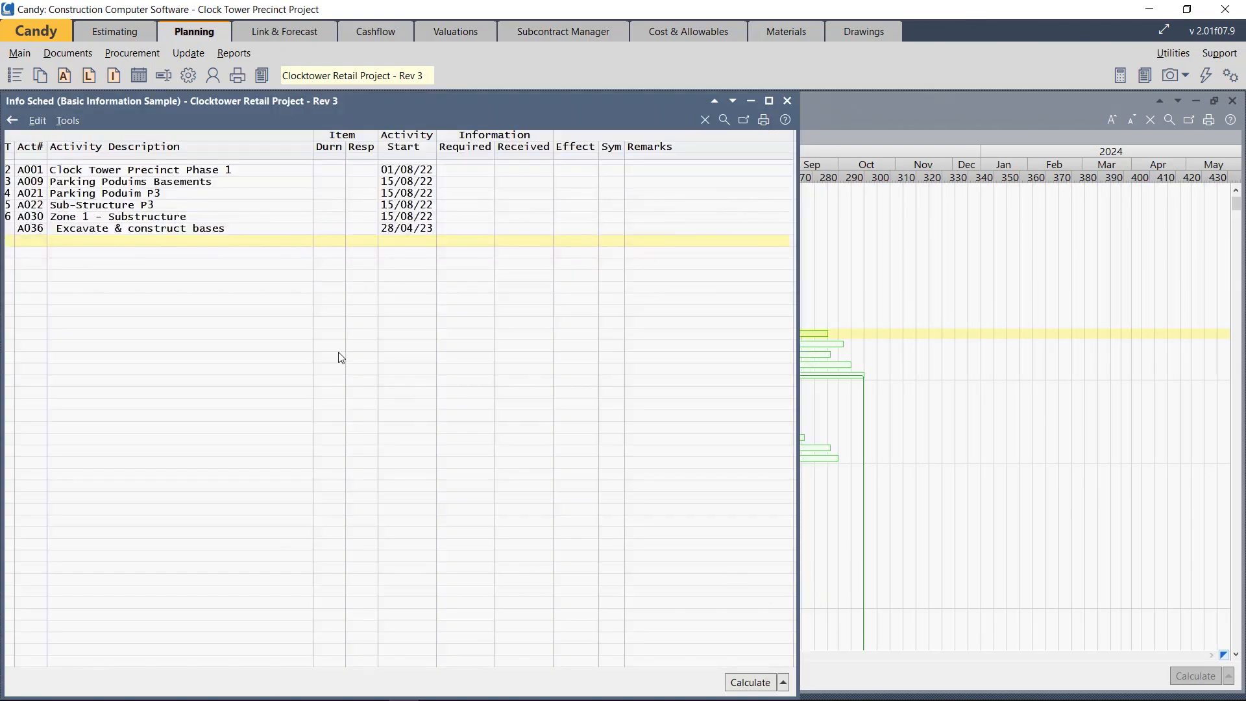
pyautogui.click(130, 233)
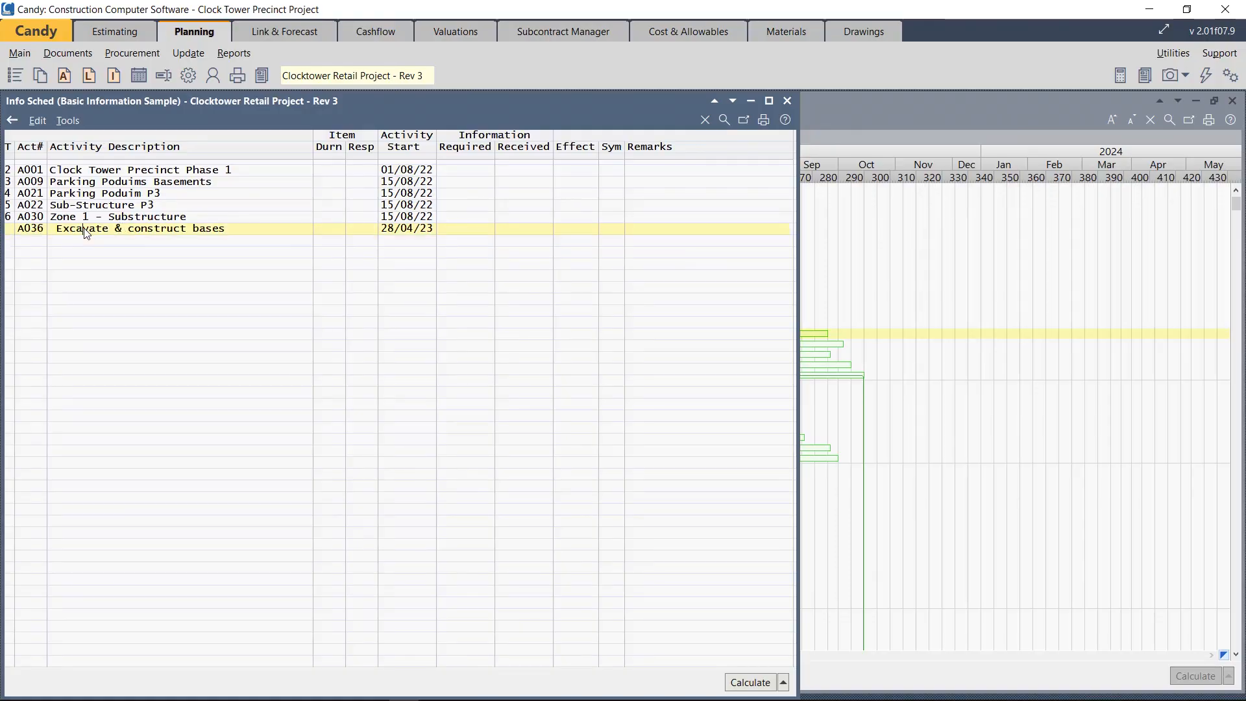
pyautogui.click(733, 106)
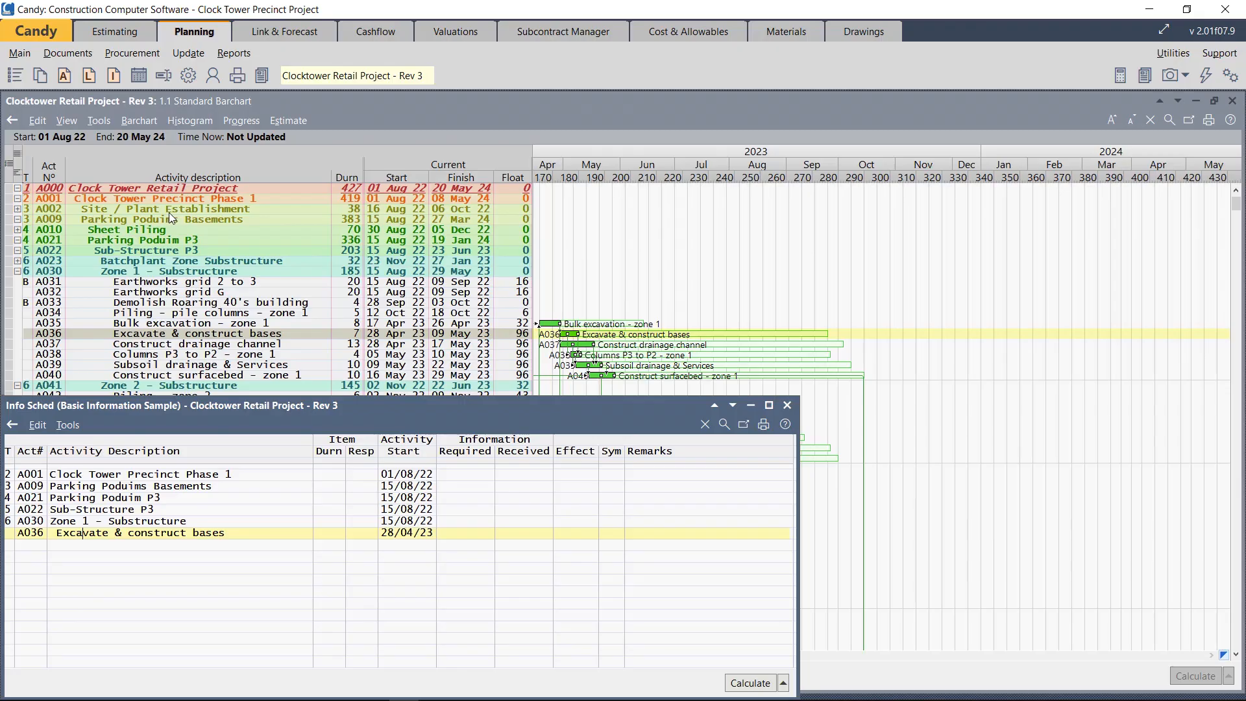
pyautogui.click(769, 405)
# Add a Construction Drawings item under activity A036 with a duration of 10 and responsibility LKA.
pyautogui.click(55, 244)
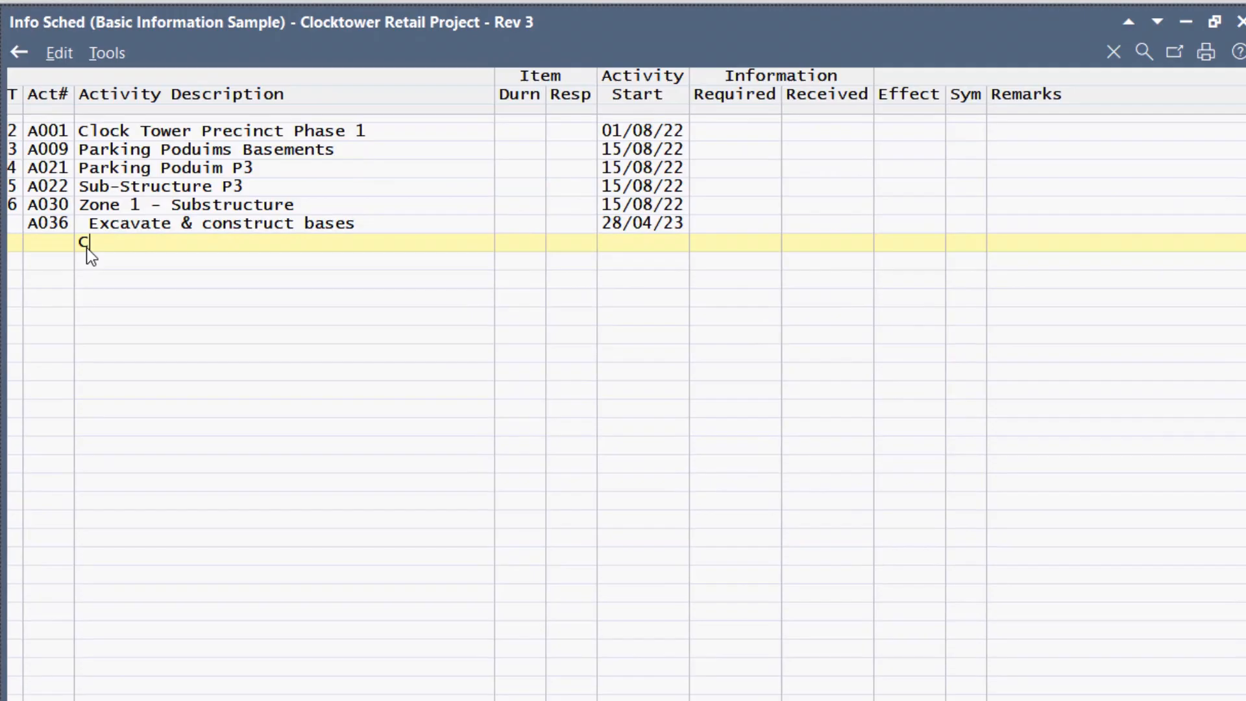
pyautogui.write('Construction Dr')
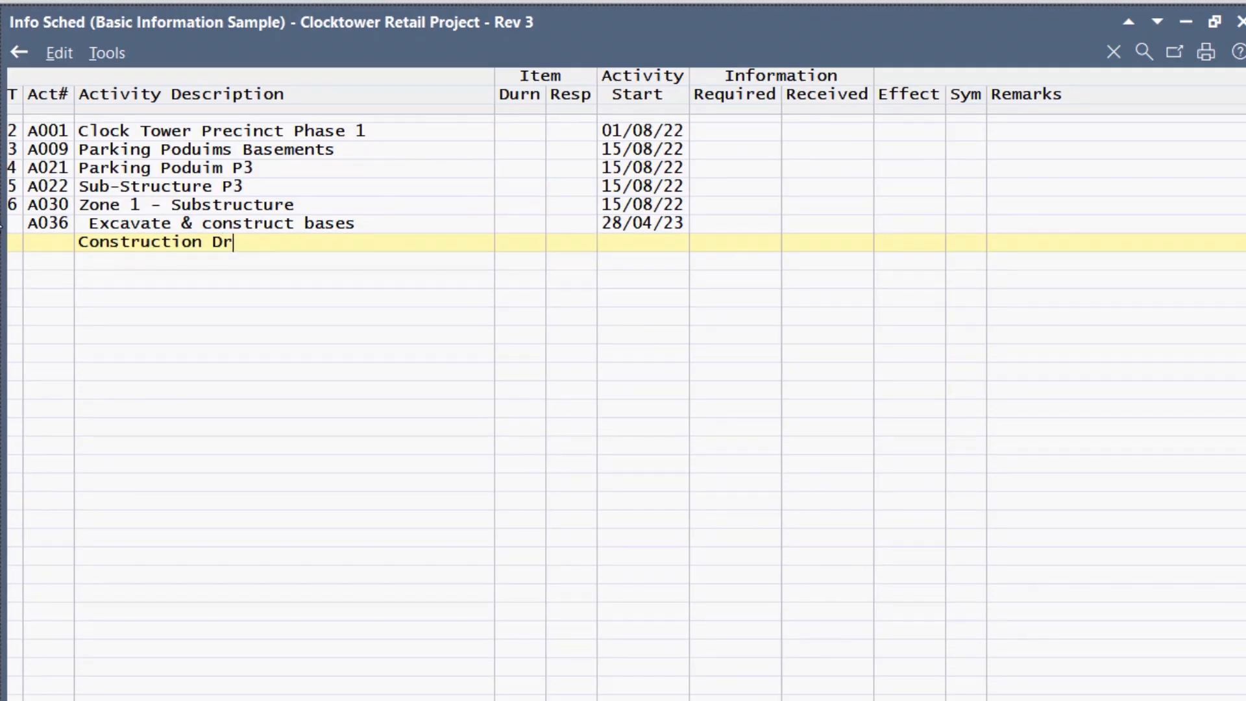
pyautogui.write('awings')
pyautogui.press('Tab')
pyautogui.write('10')
pyautogui.press('Tab')
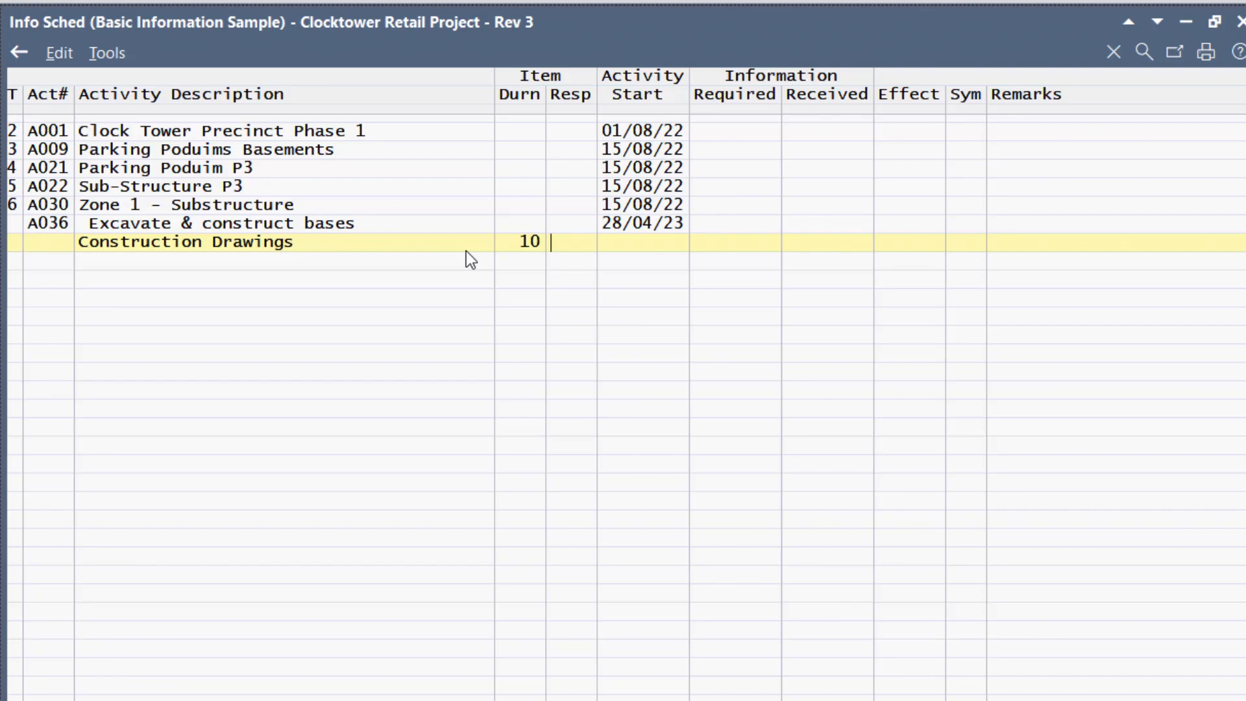
pyautogui.write('LKA')
pyautogui.press('Return')
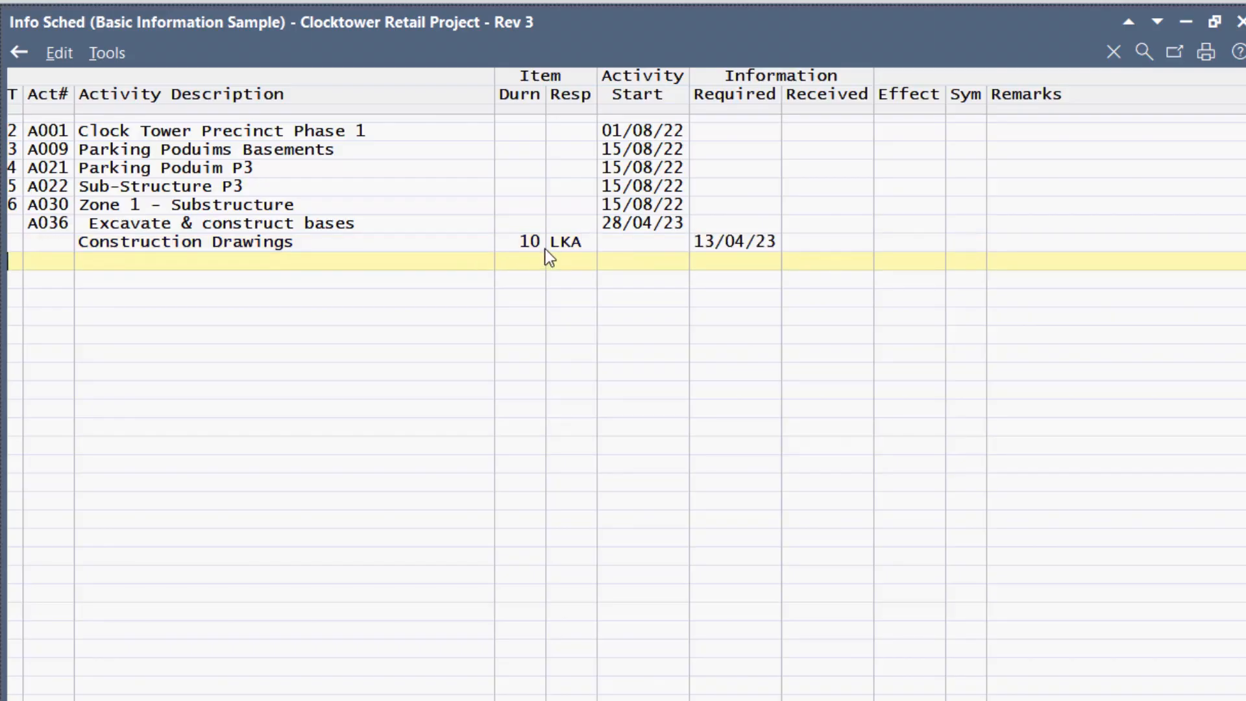
# Check the required date of Construction Drawings against the activity start and enter the remark "Incl. Penetration detail".
pyautogui.click(613, 224)
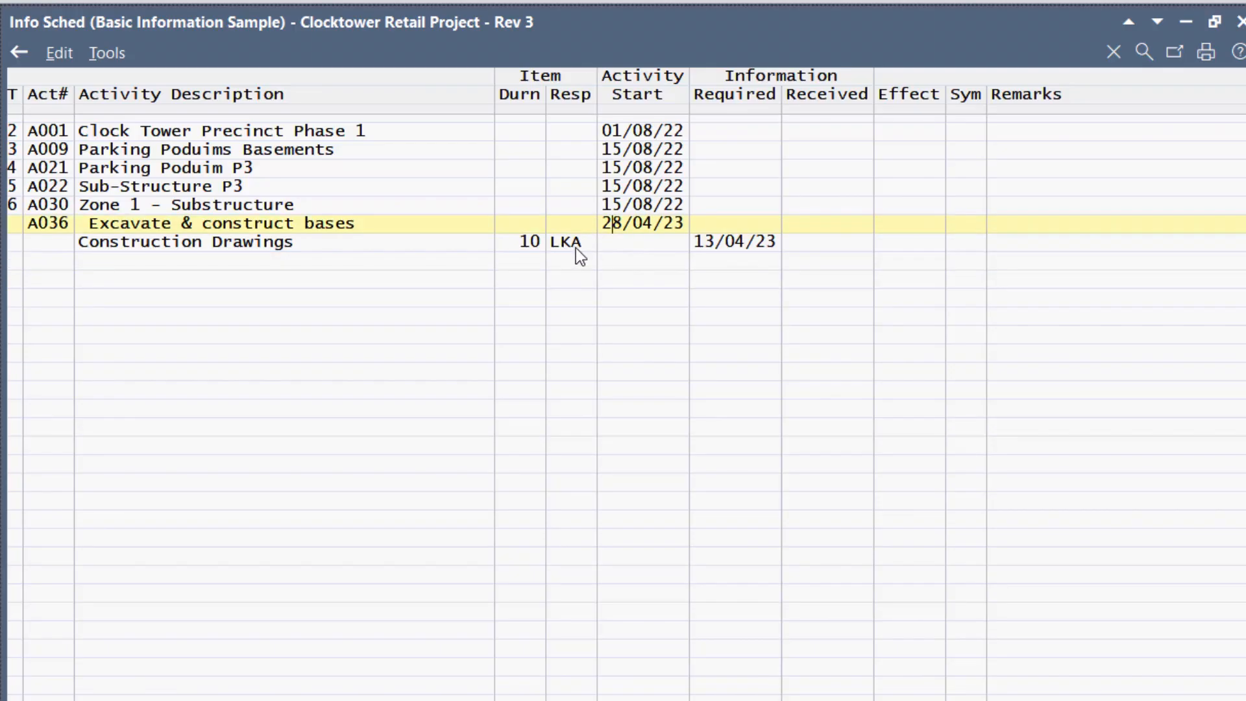
pyautogui.click(695, 242)
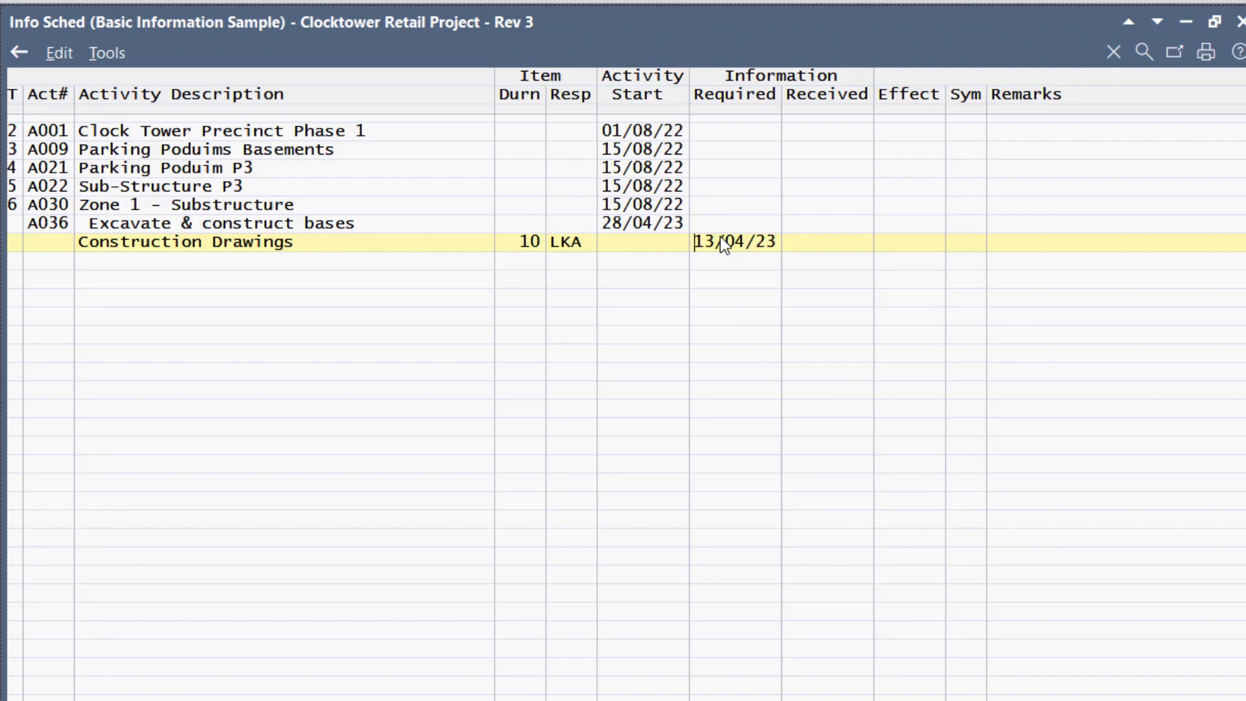
pyautogui.click(987, 246)
pyautogui.write('Incl. Pentr')
pyautogui.press('BackSpace')
pyautogui.press('BackSpace')
pyautogui.write('etration ')
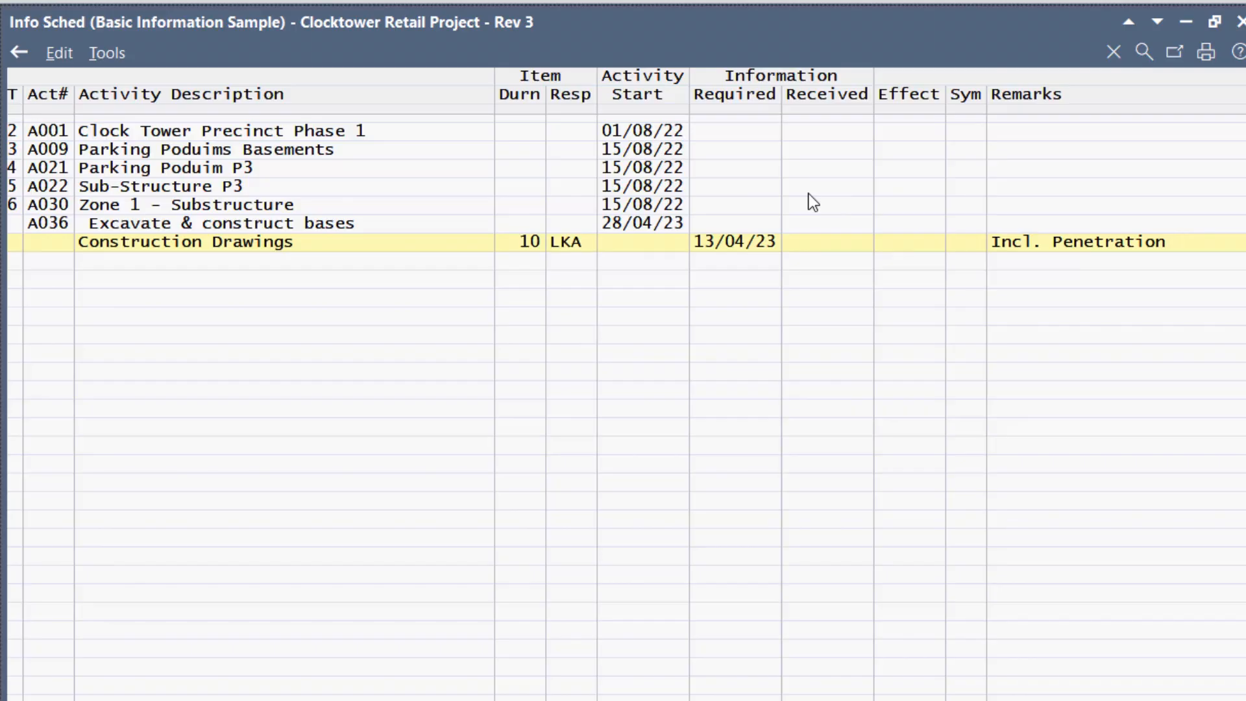
pyautogui.write('detail')
# Add a Reinforcing schedules item below Construction Drawings with a duration of 15, responsibility PDV and symbol R.
pyautogui.click(94, 263)
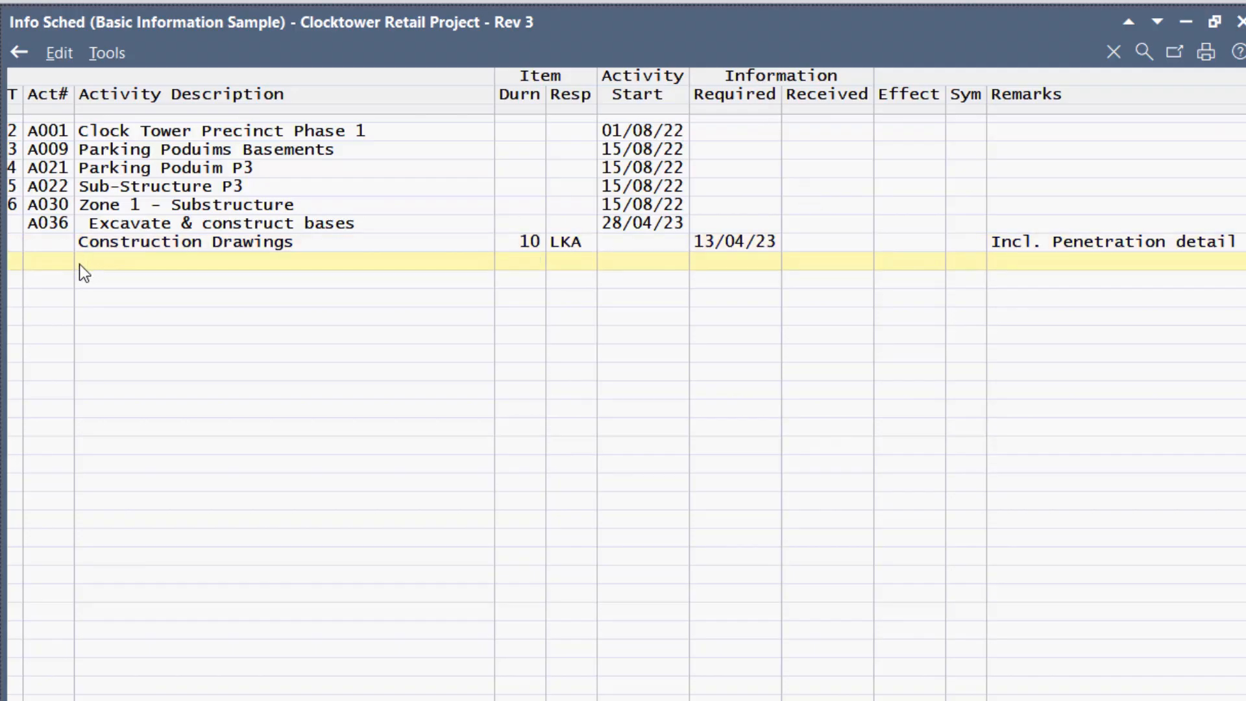
pyautogui.write('Reinforcing schedules')
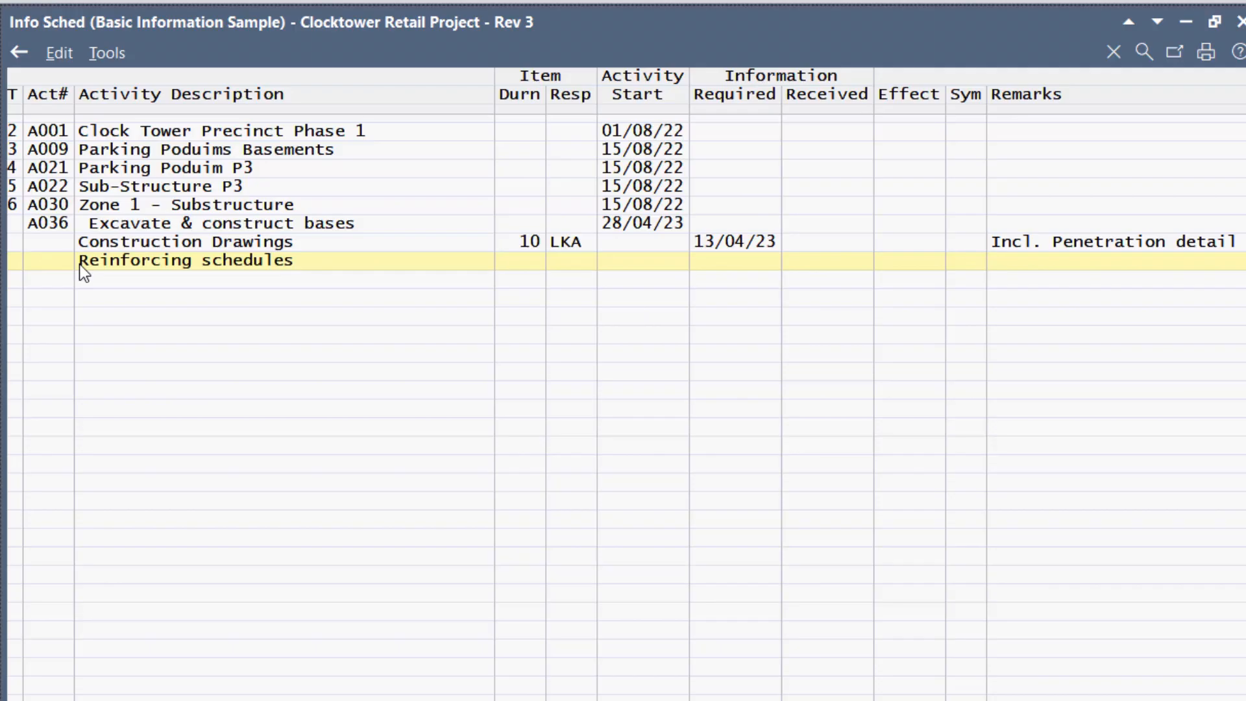
pyautogui.write('15')
pyautogui.press('Tab')
pyautogui.write('PDV')
pyautogui.press('Return')
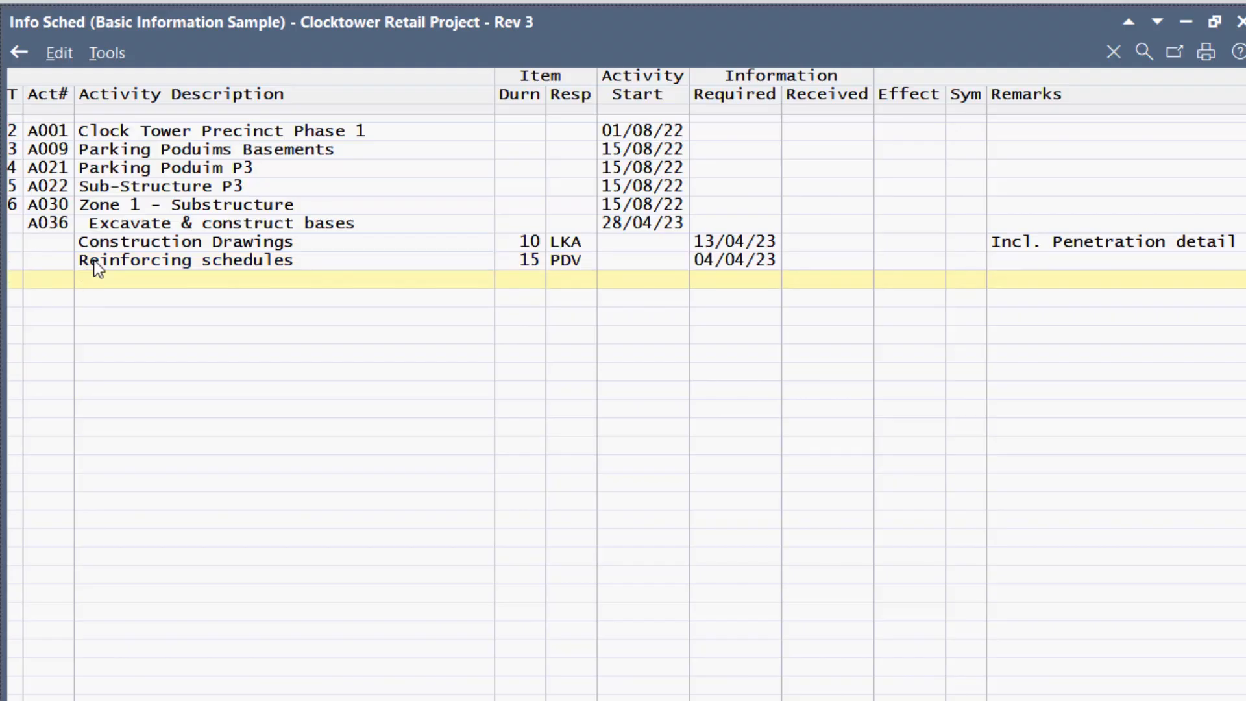
pyautogui.click(950, 264)
# Add a Cast-in items item with a duration of 20, responsibility PDV and the remark "If required".
pyautogui.write('-in items')
pyautogui.press('Tab')
pyautogui.write('20')
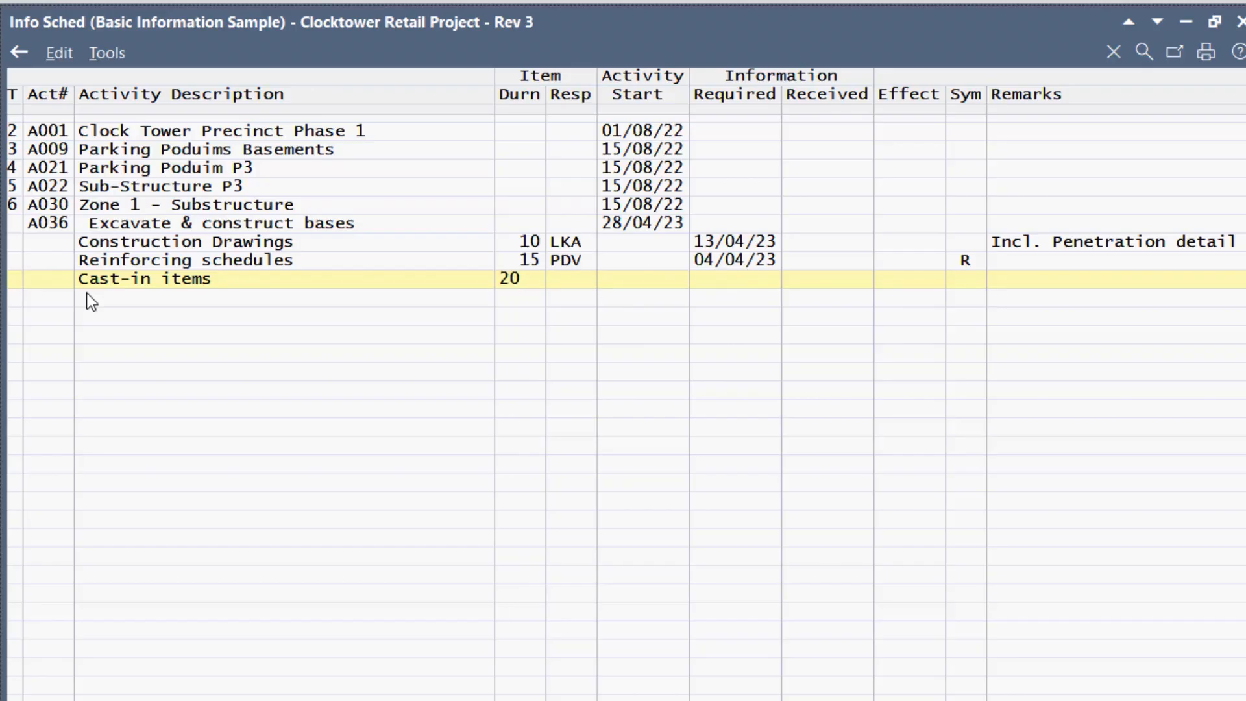
pyautogui.press('Tab')
pyautogui.write('PDV')
pyautogui.press('Return')
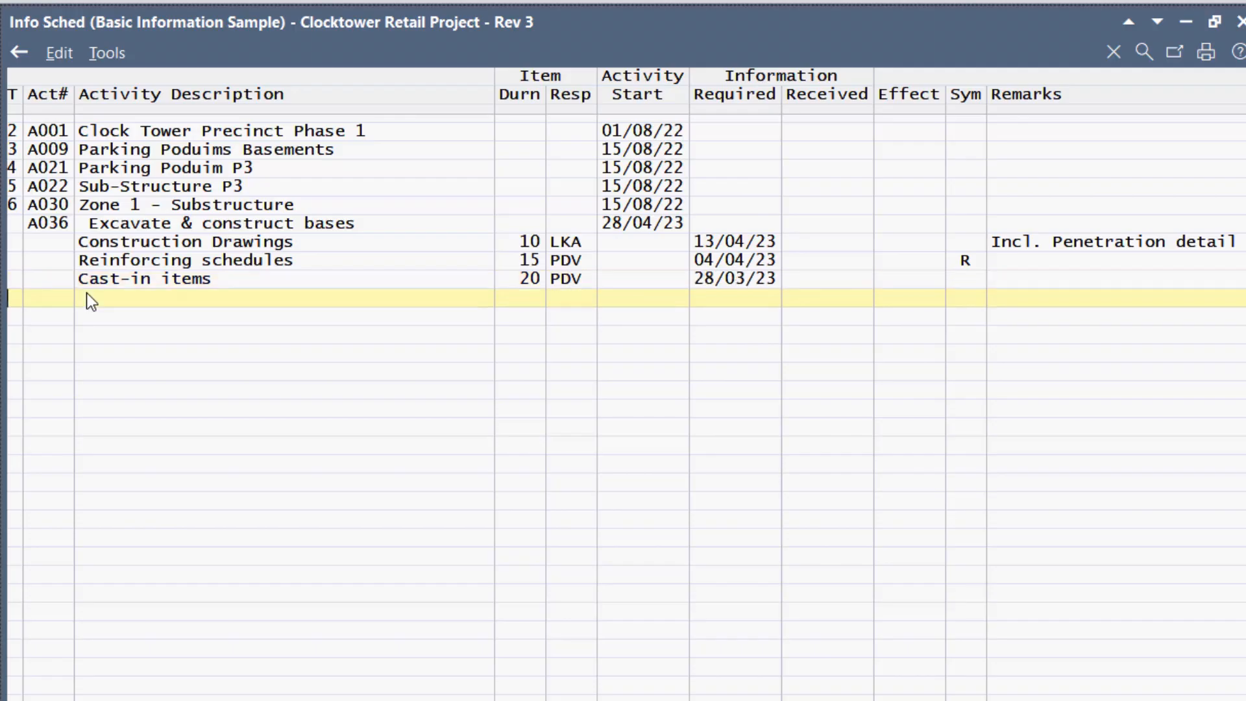
pyautogui.click(986, 278)
pyautogui.write('I')
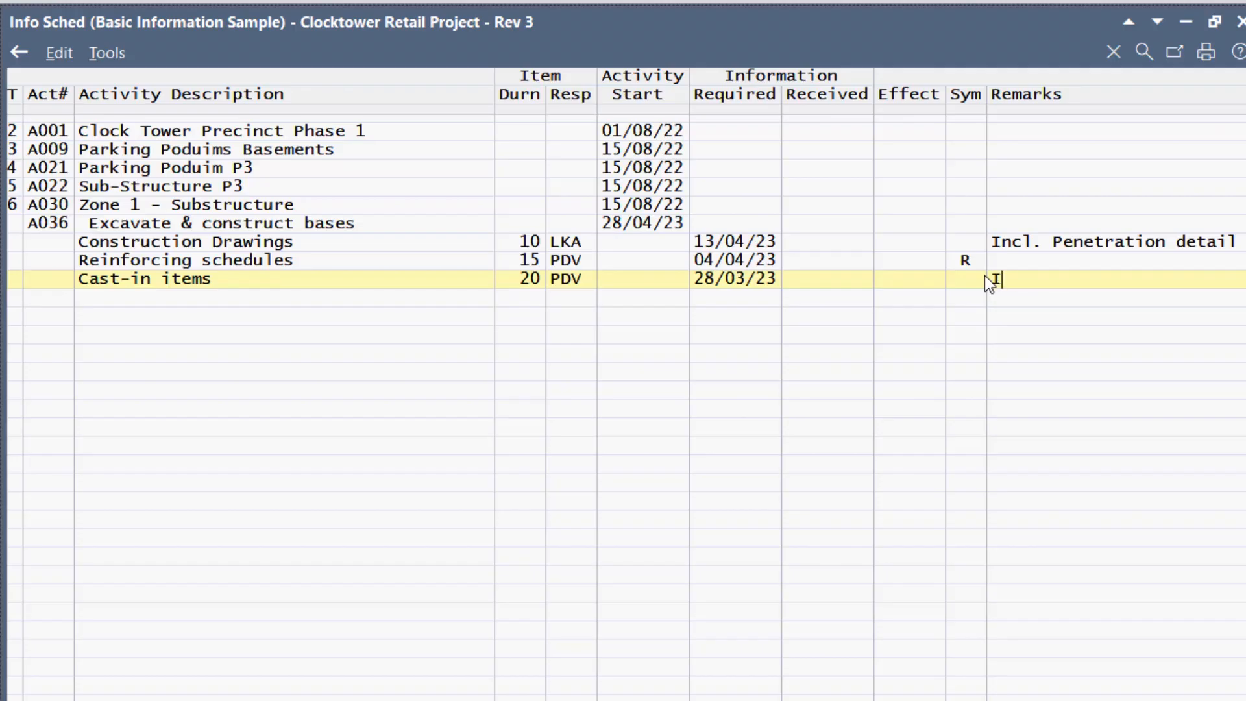
pyautogui.write('f required')
pyautogui.press('Return')
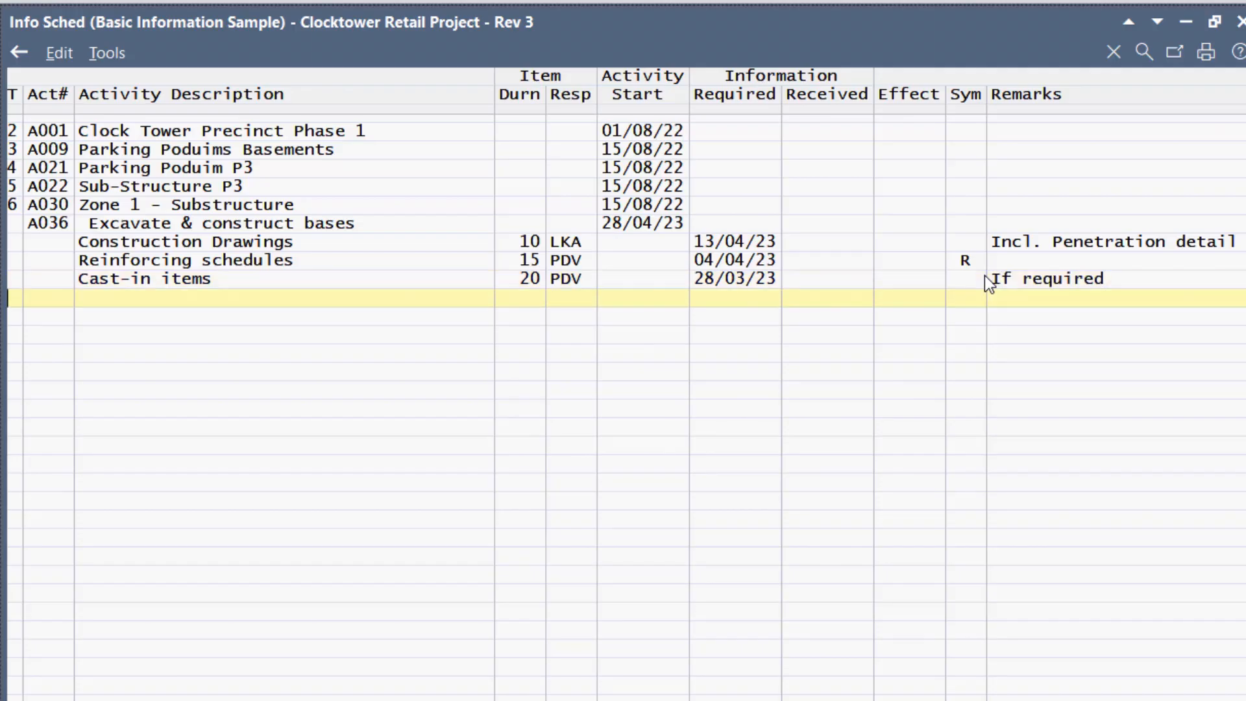
# Examine how the durations of the three information items relate their required dates to the start of activity A036.
pyautogui.click(710, 259)
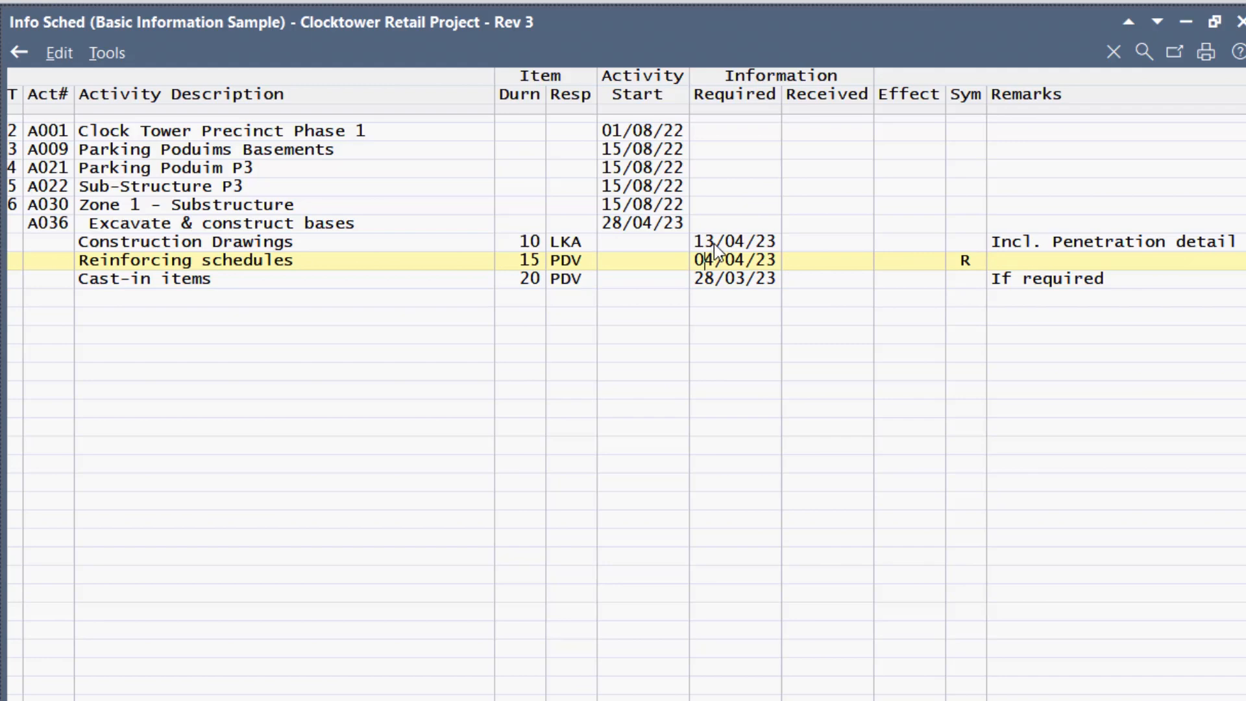
pyautogui.click(530, 247)
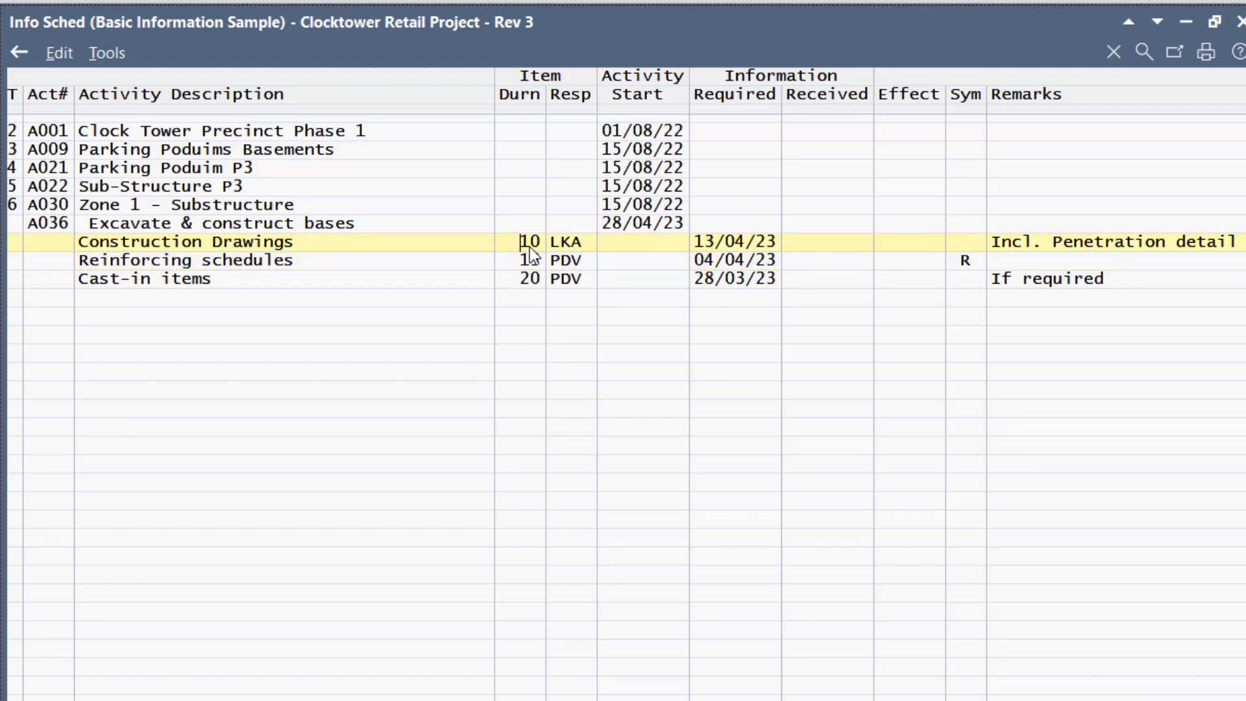
pyautogui.click(609, 224)
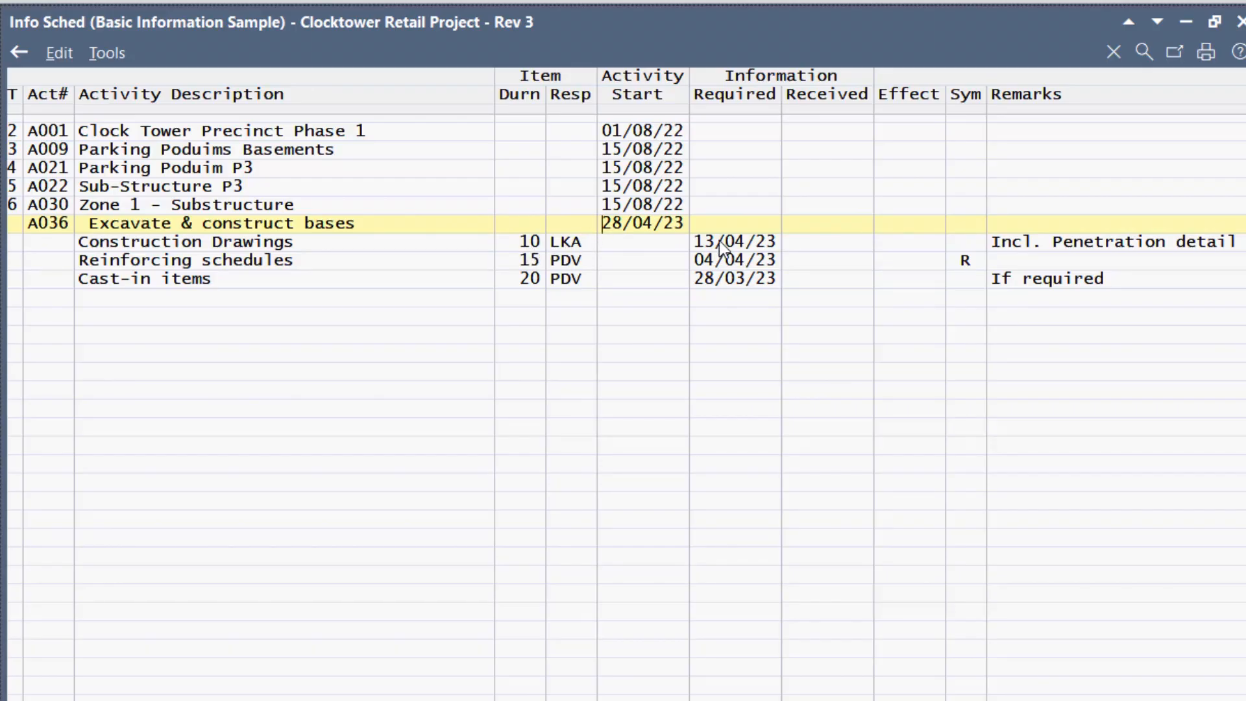
pyautogui.click(533, 250)
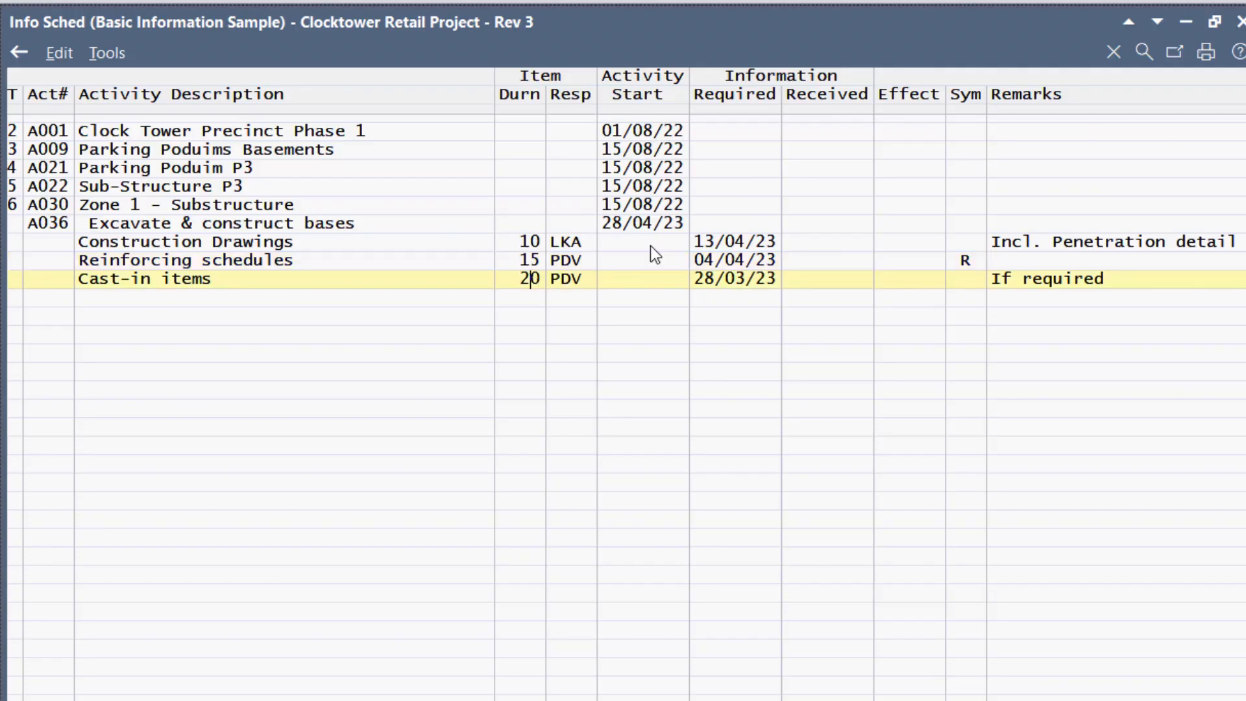
pyautogui.click(509, 264)
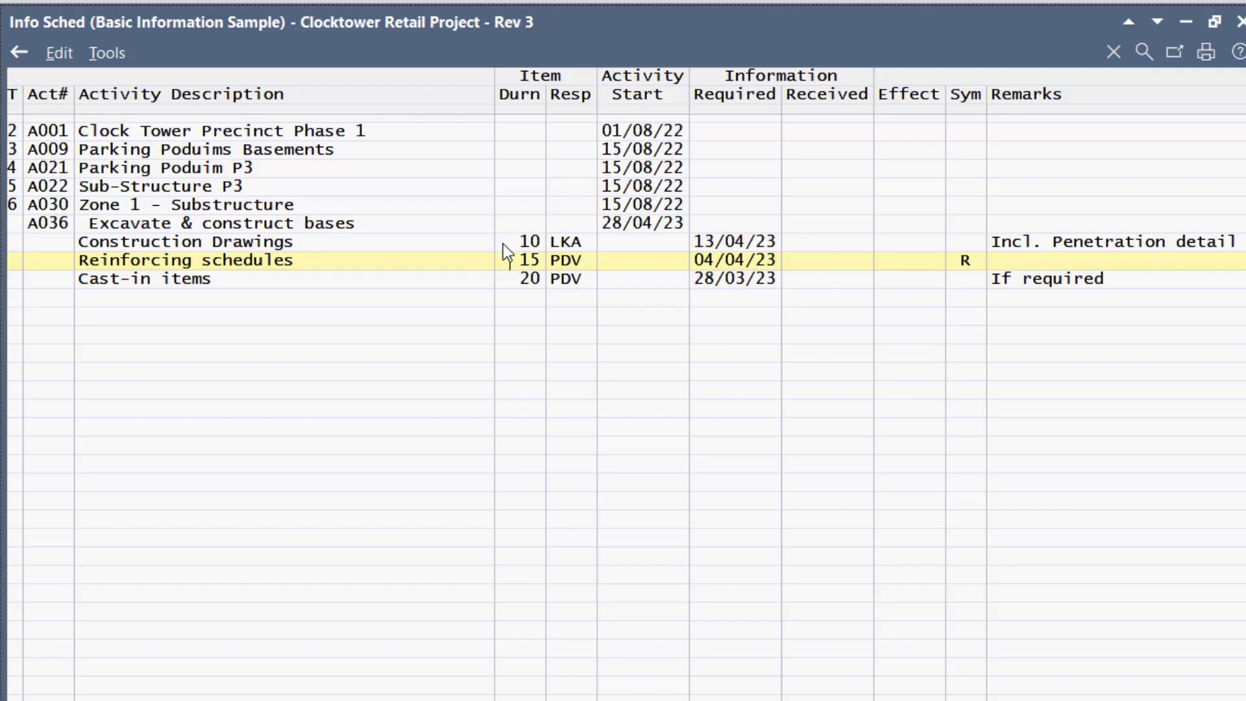
pyautogui.click(503, 246)
pyautogui.click(701, 243)
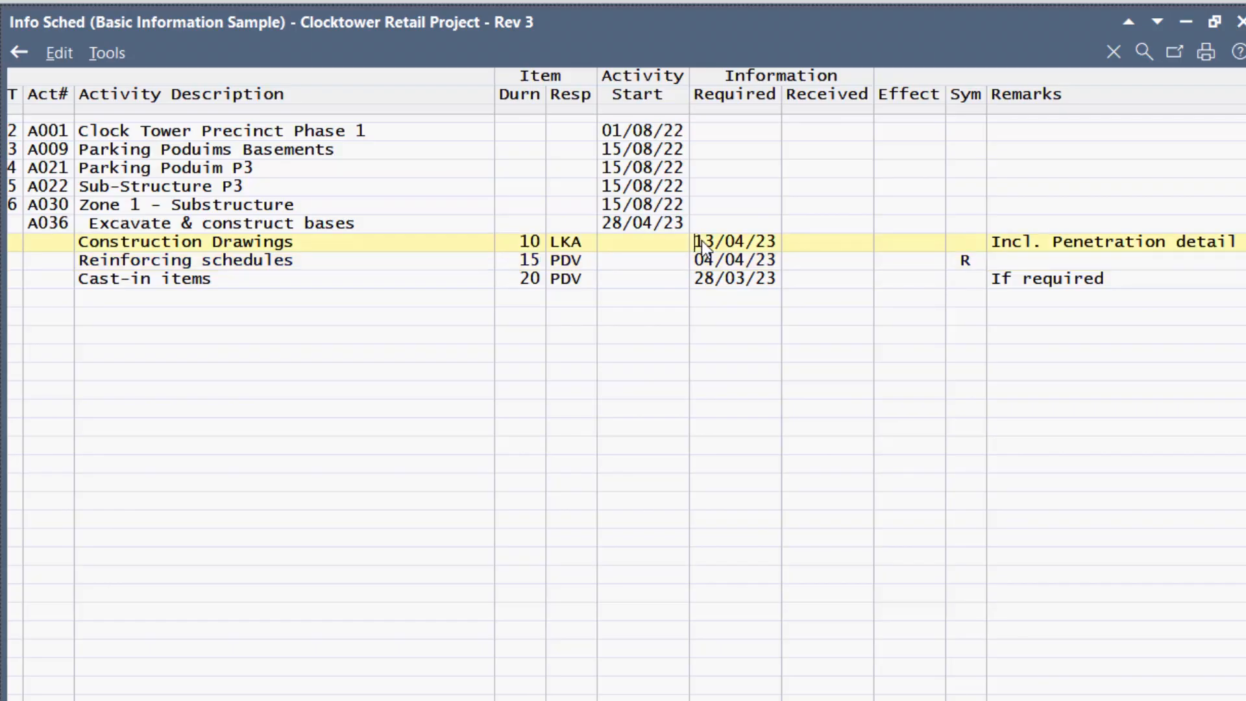
pyautogui.click(710, 278)
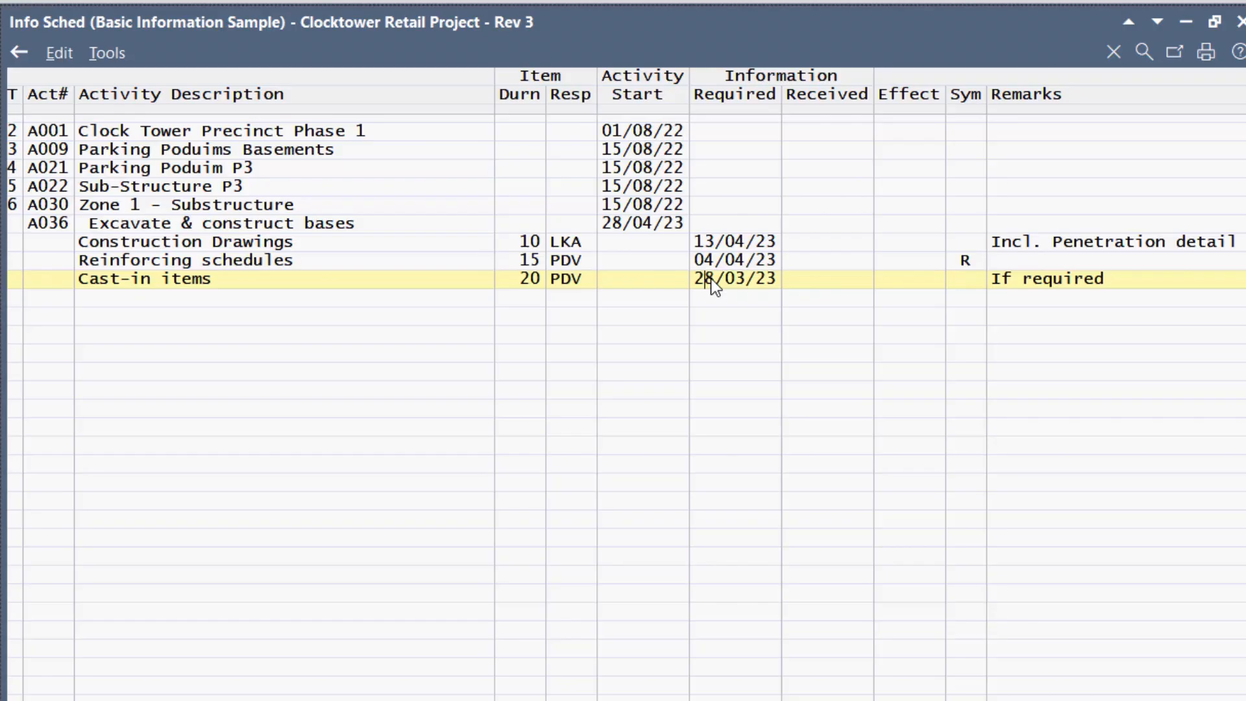
pyautogui.press('Down')
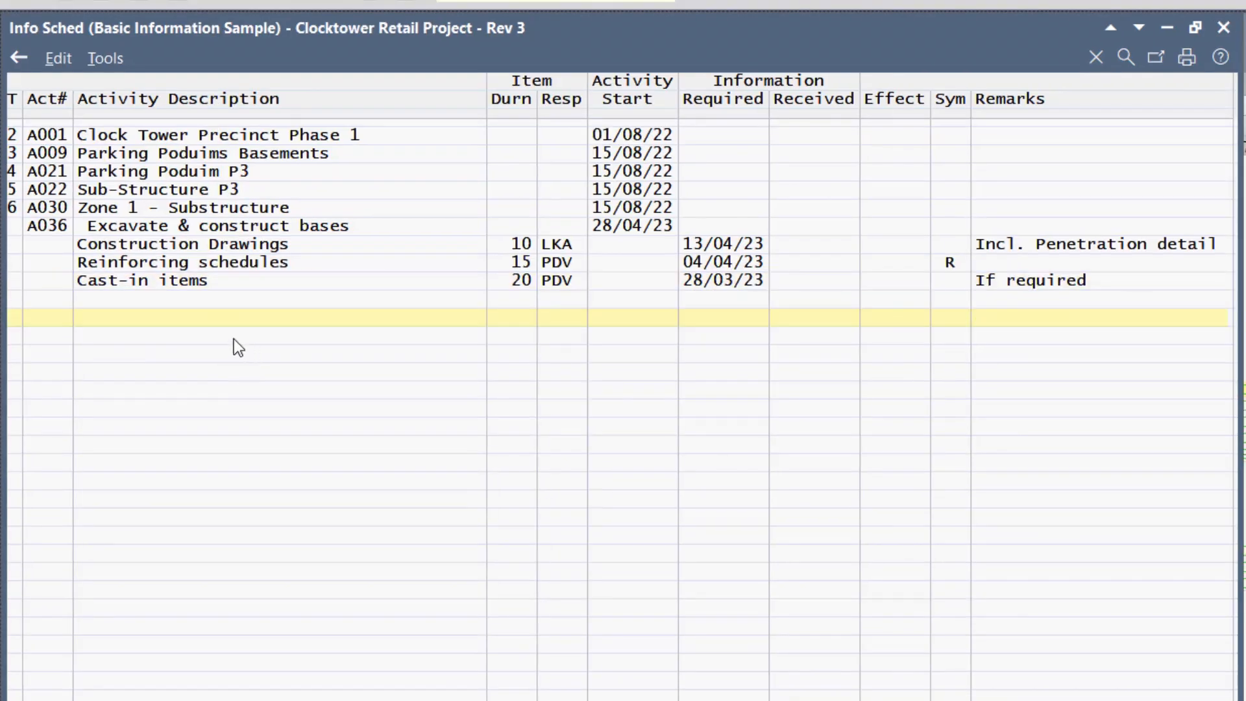
pyautogui.click(122, 66)
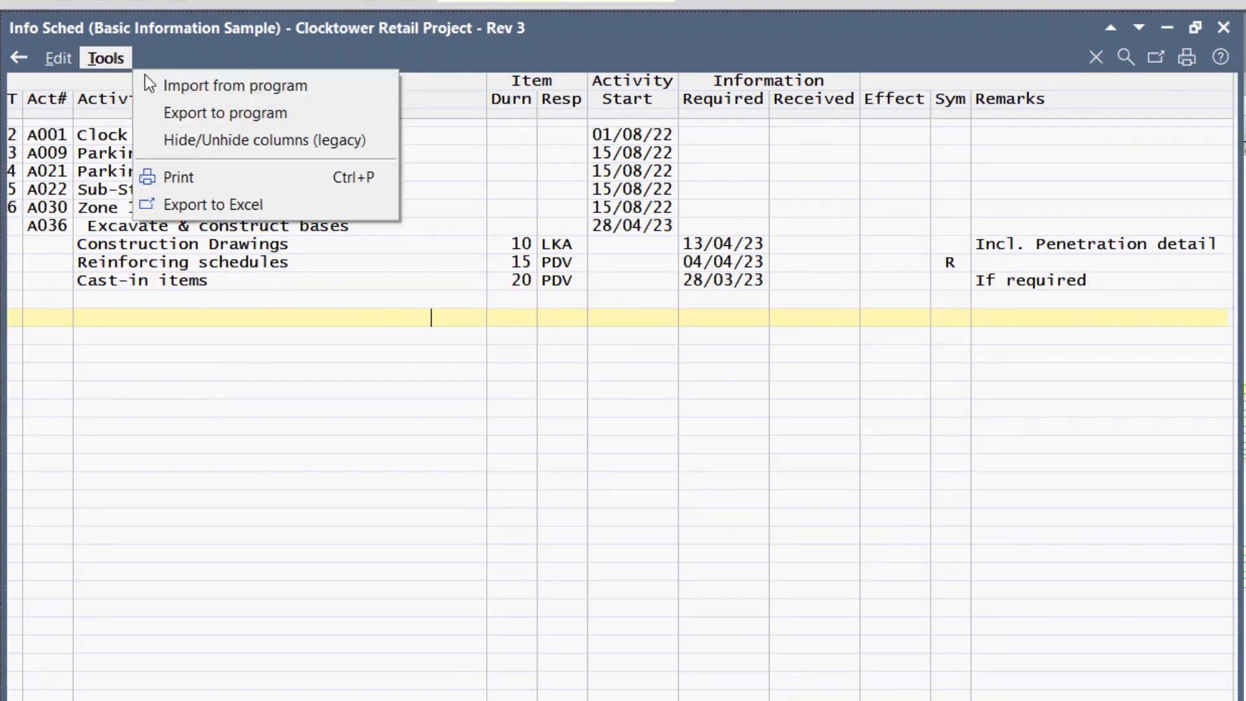
pyautogui.moveTo(189, 84)
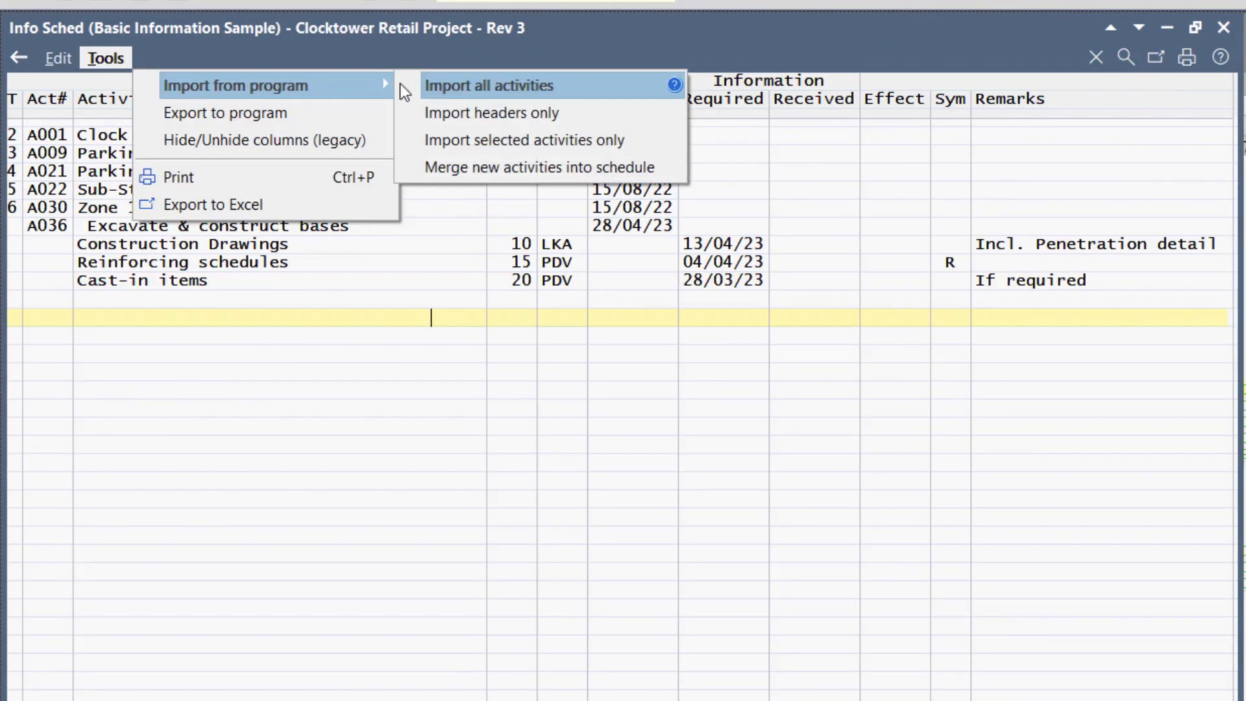
pyautogui.click(479, 175)
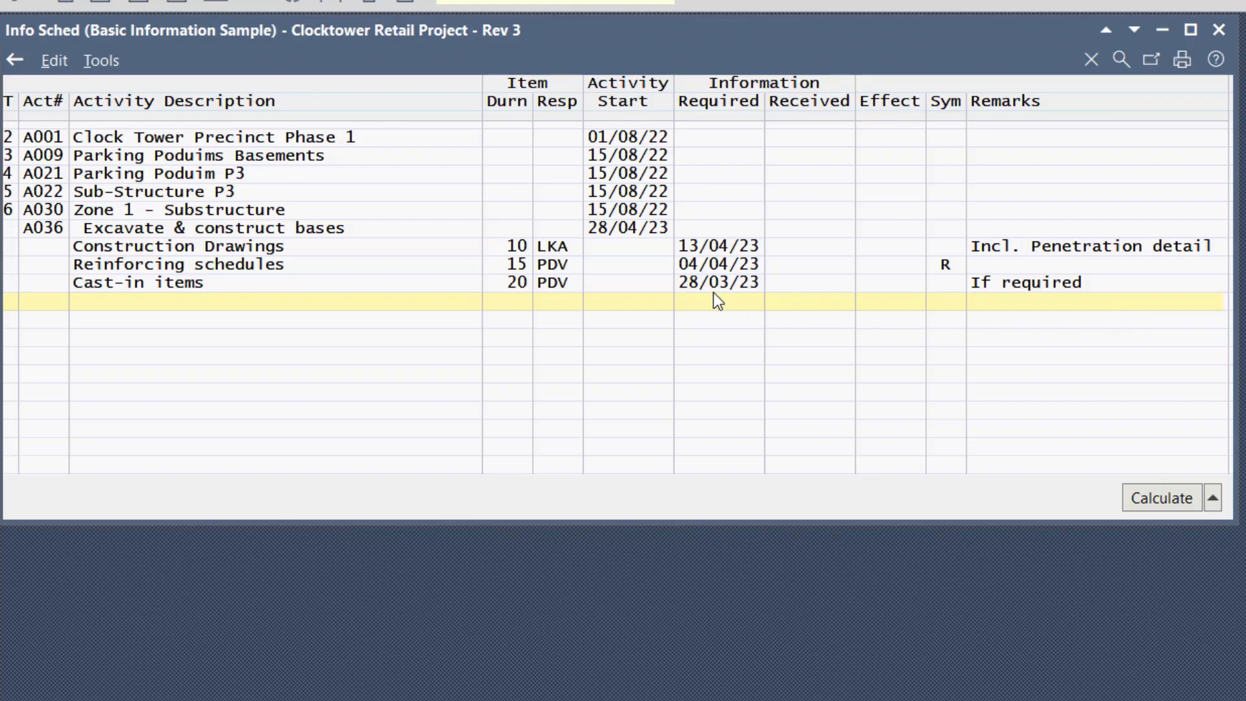
# Examine the choices for calculating required dates from Early Start, Base Program or the earliest of both, and the schedule's export tools.
pyautogui.click(1210, 499)
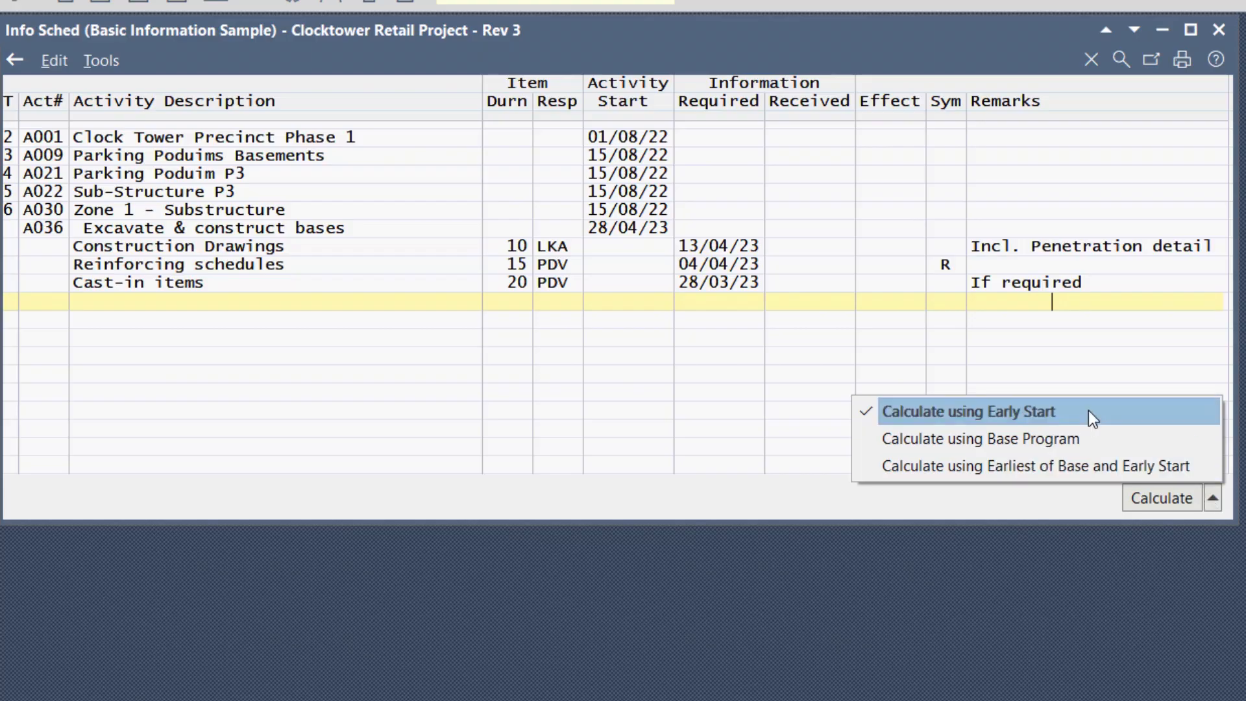
pyautogui.click(1081, 463)
pyautogui.click(1213, 497)
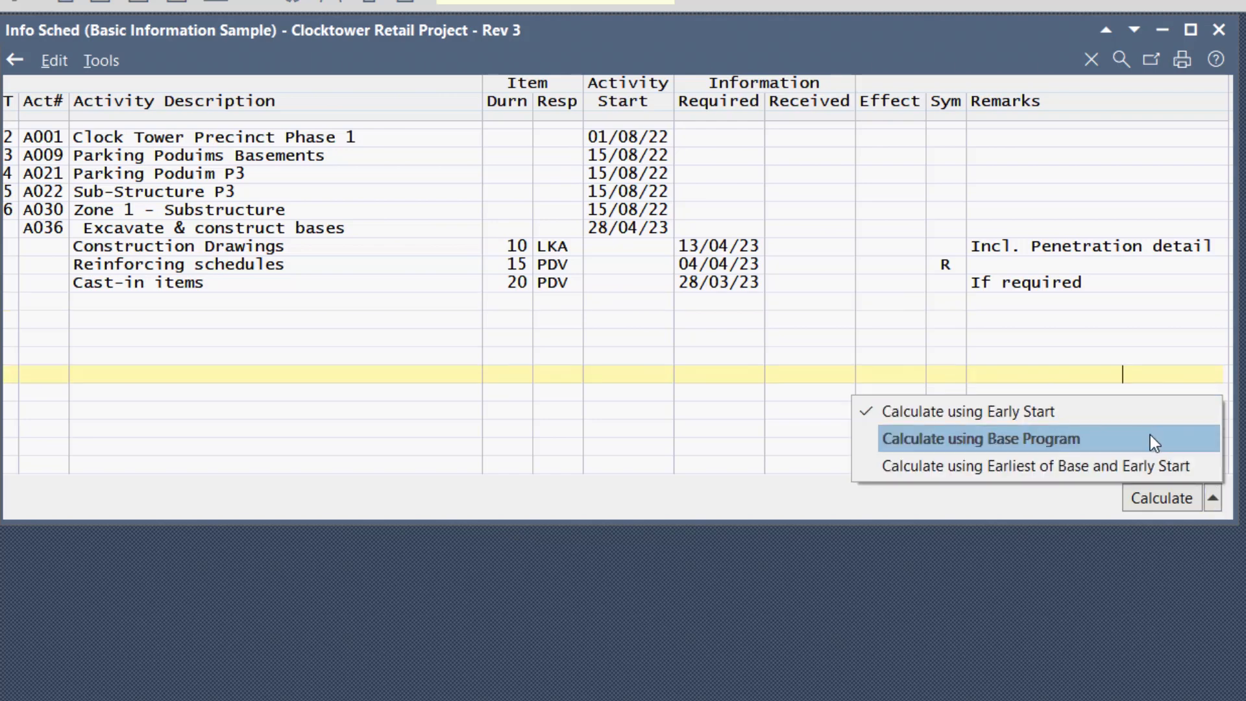
pyautogui.click(797, 271)
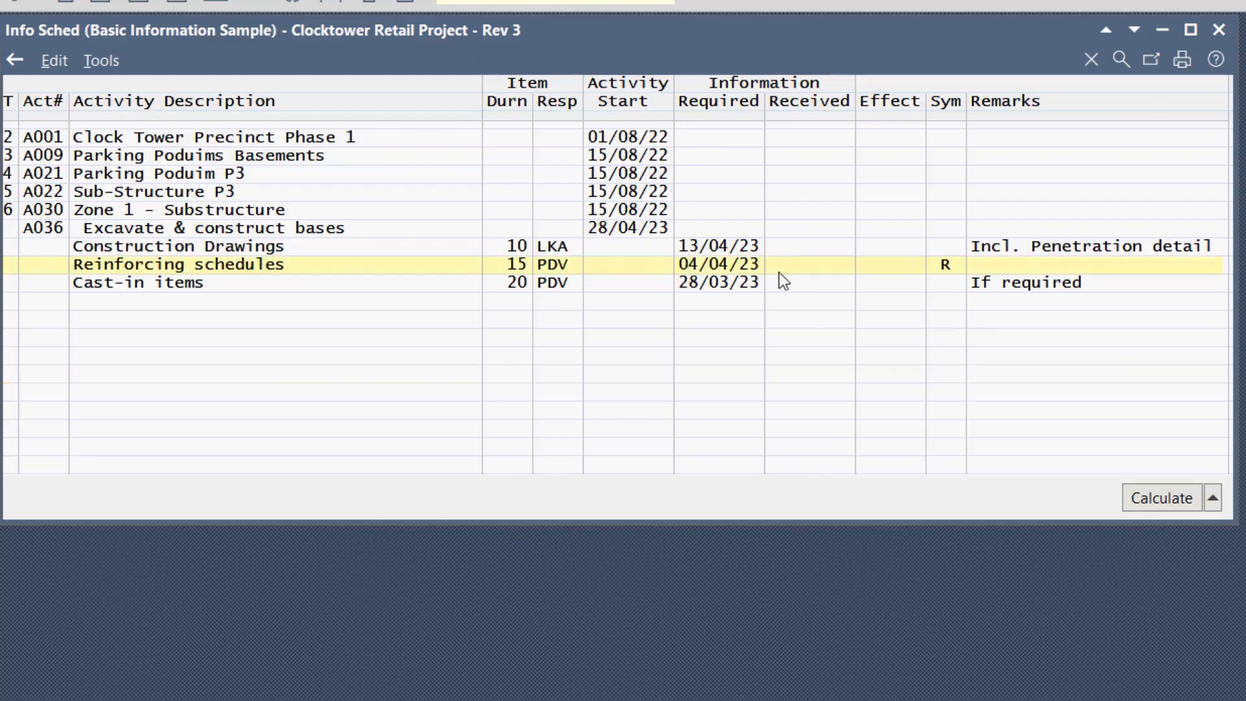
pyautogui.click(109, 67)
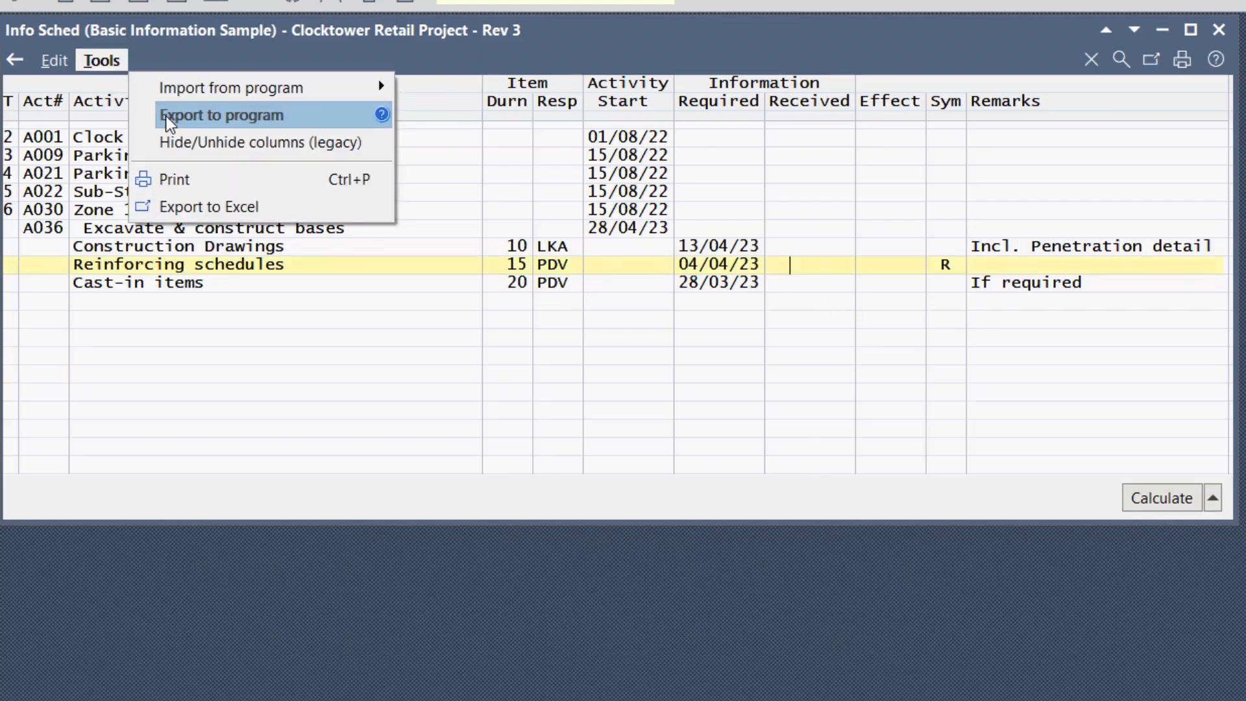
pyautogui.click(1214, 500)
pyautogui.click(1214, 500)
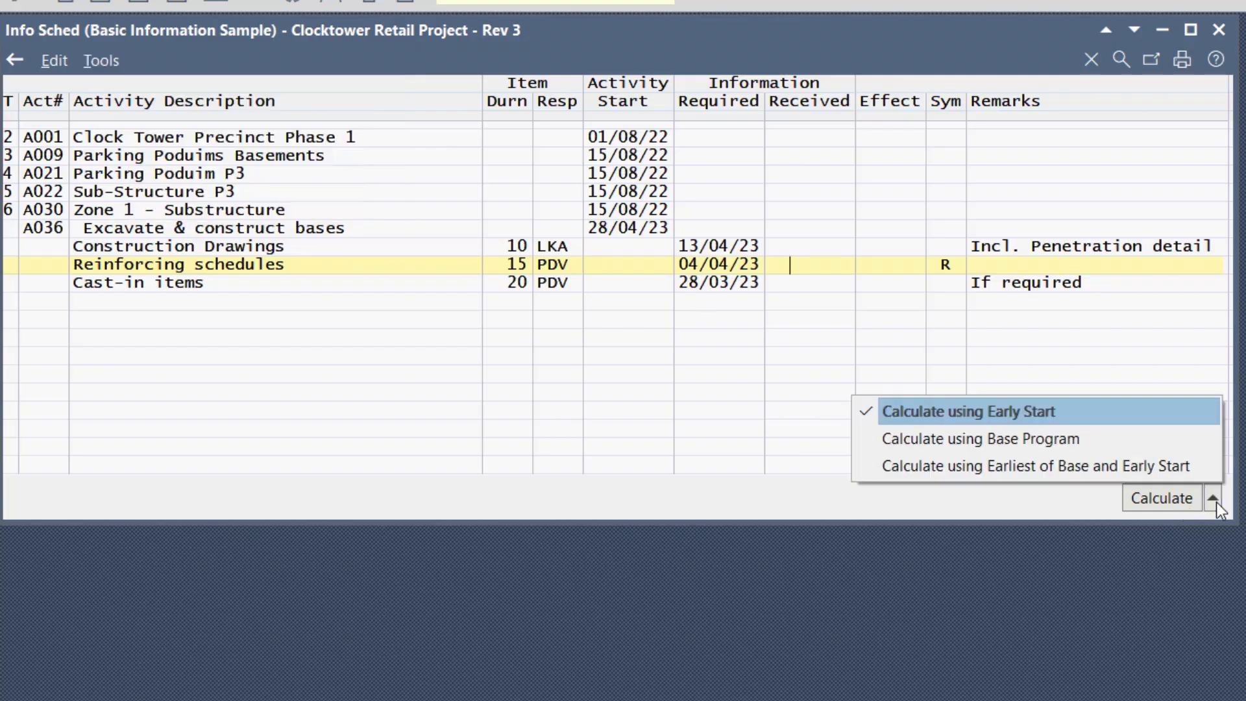
pyautogui.click(1122, 440)
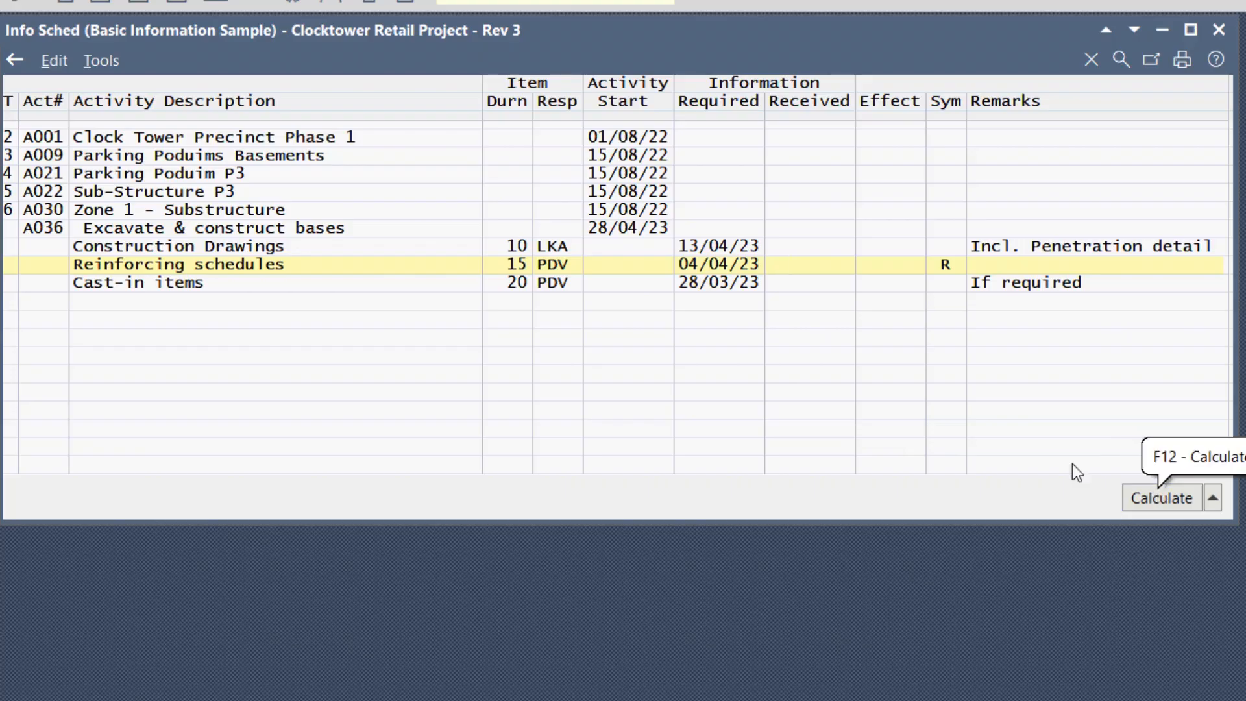
pyautogui.click(96, 59)
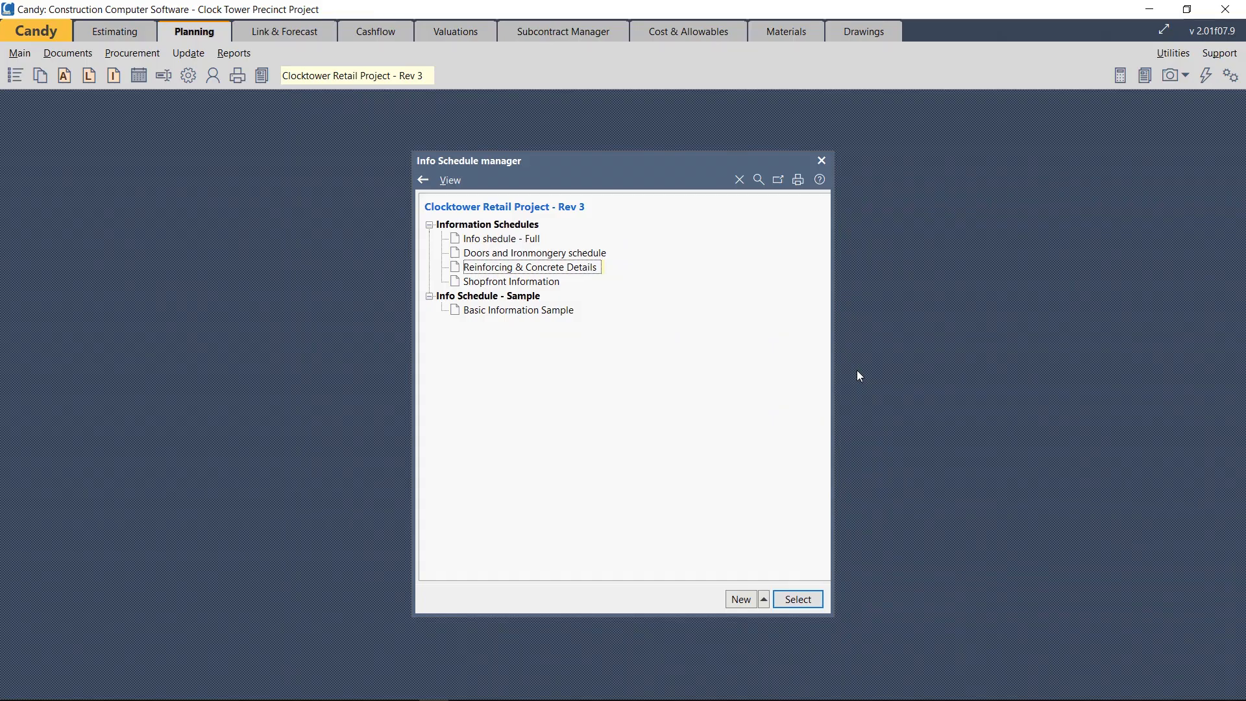
# Open the Reinforcing & Concrete Details information schedule of the Clocktower Retail Project.
pyautogui.click(539, 270)
pyautogui.click(539, 270)
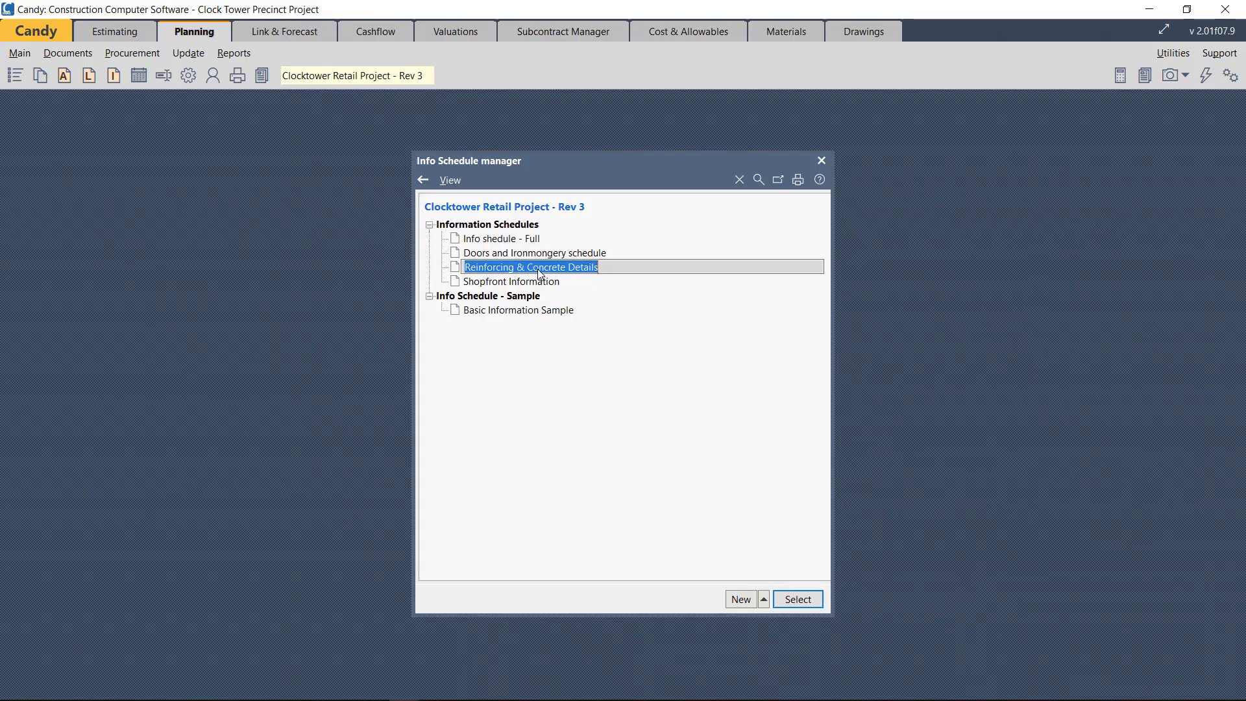
pyautogui.click(801, 600)
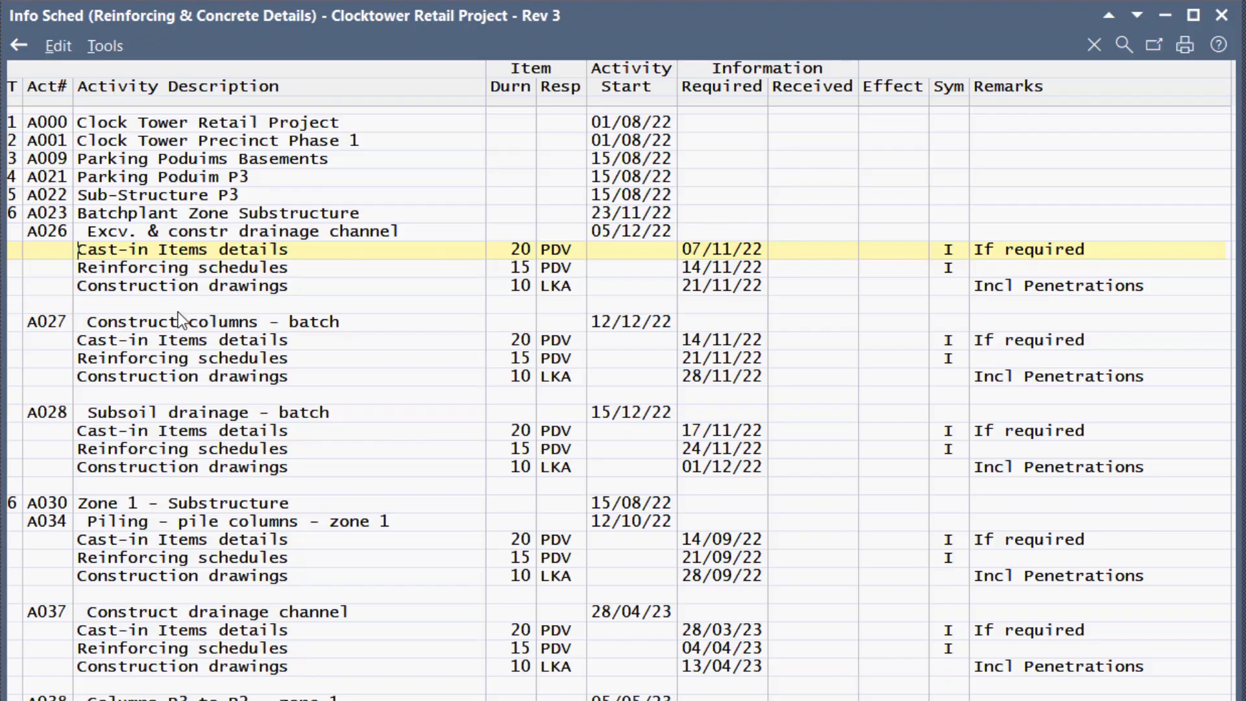
# Copy the cast-in items, reinforcing schedules and construction drawings rows under activity A026 and try to paste them.
pyautogui.click(161, 255)
pyautogui.hotkey('shift', 'Down')
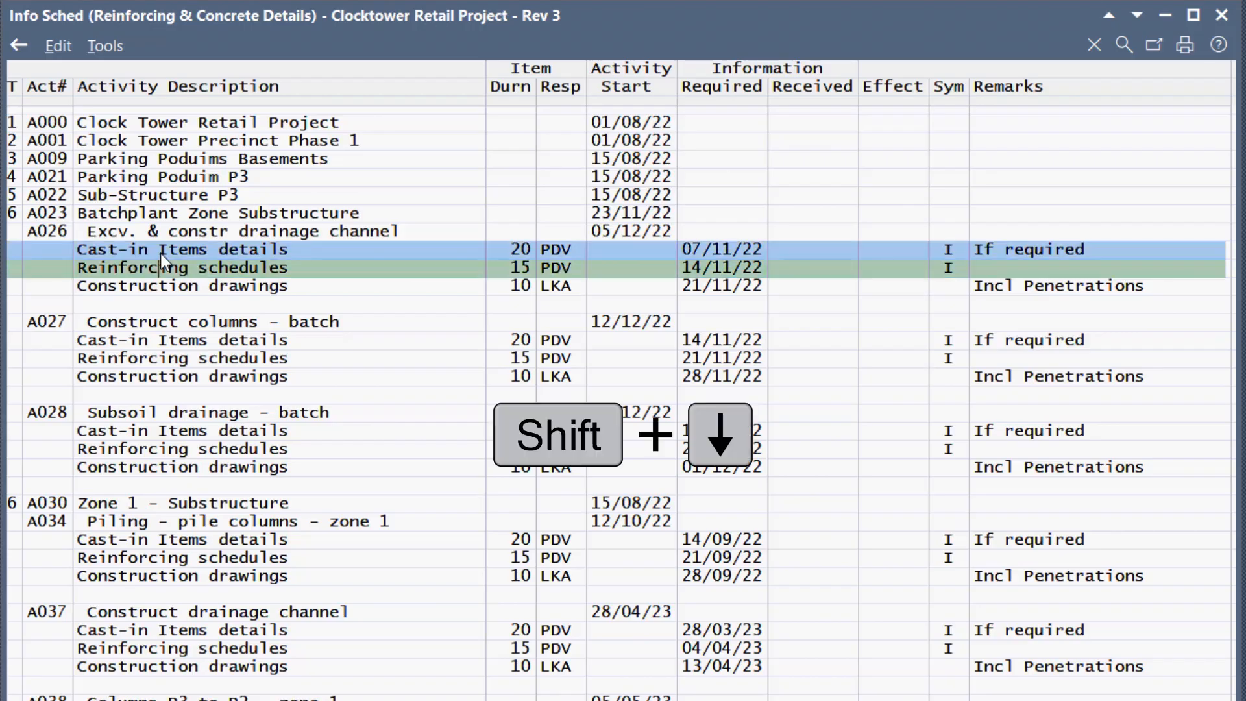
pyautogui.hotkey('shift', 'Down')
pyautogui.hotkey('shift', 'Down')
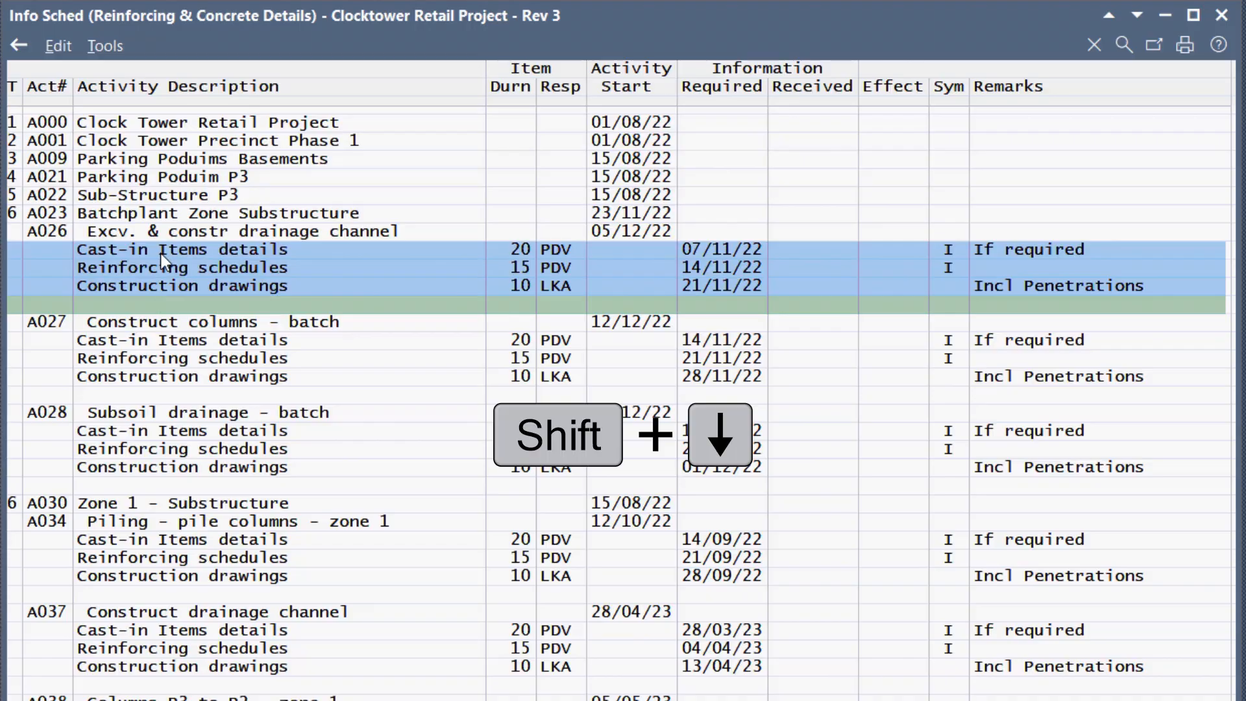
pyautogui.hotkey('ctrl', 'c')
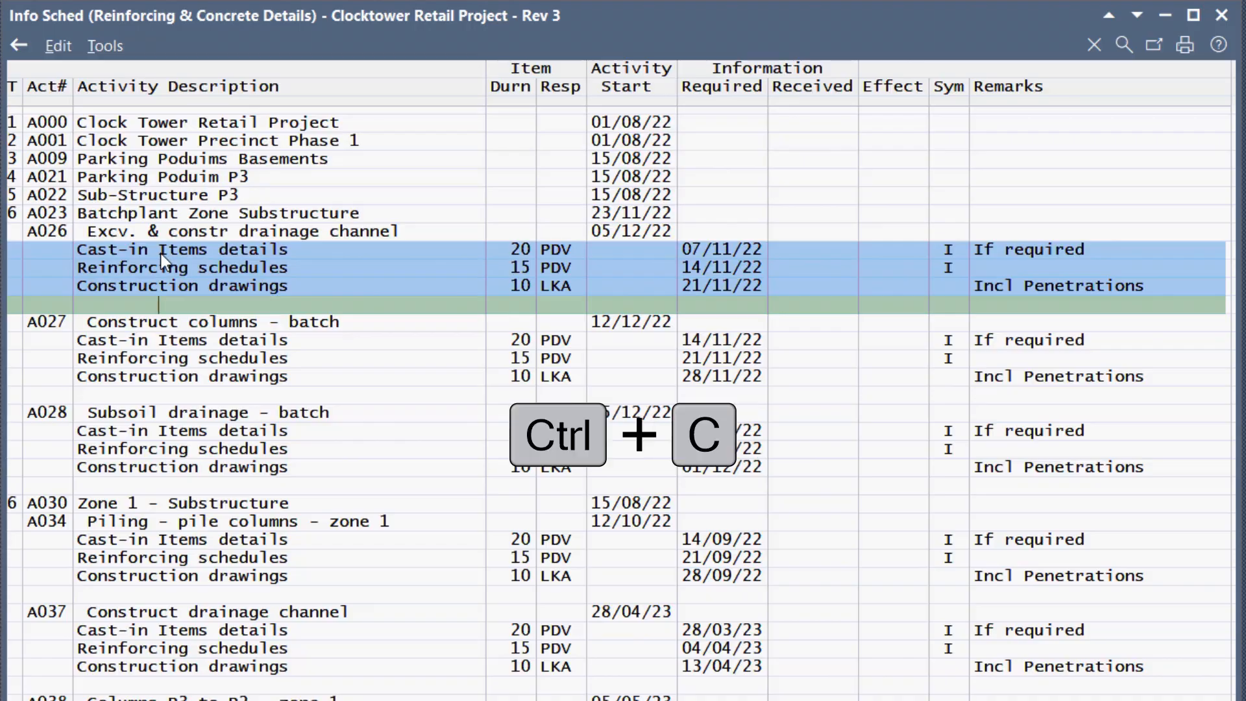
pyautogui.hotkey('ctrl', 'v')
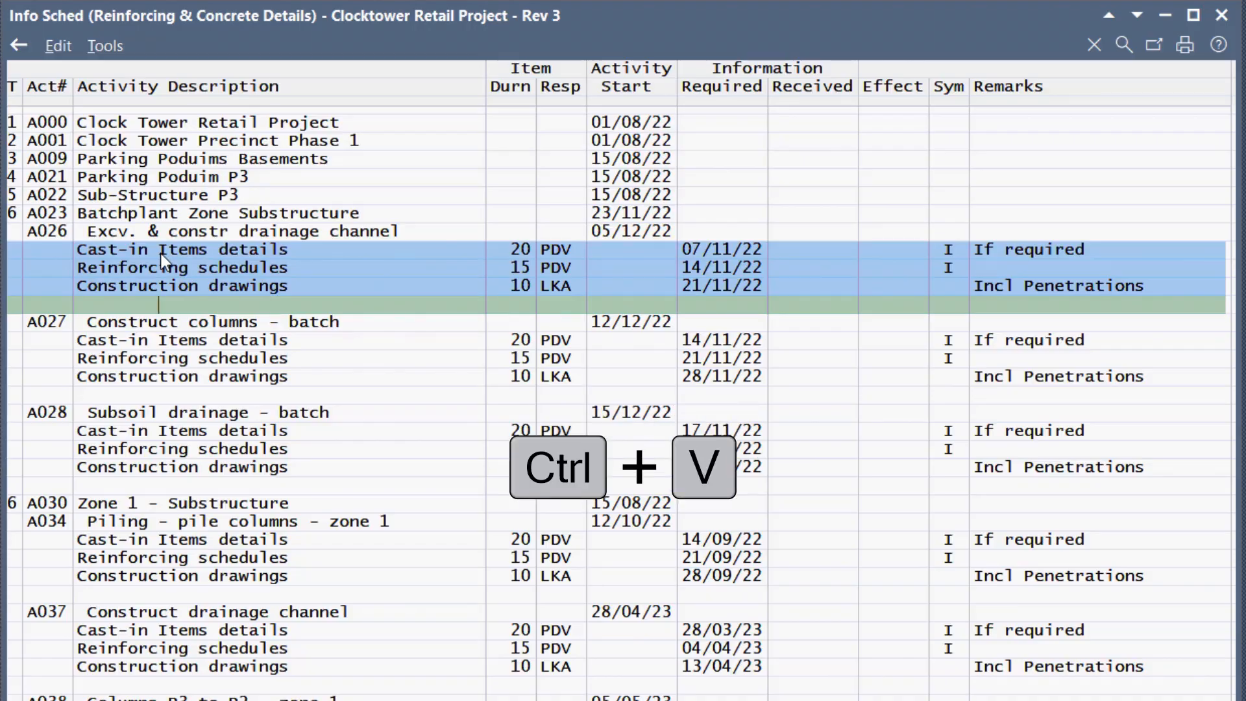
pyautogui.click(252, 256)
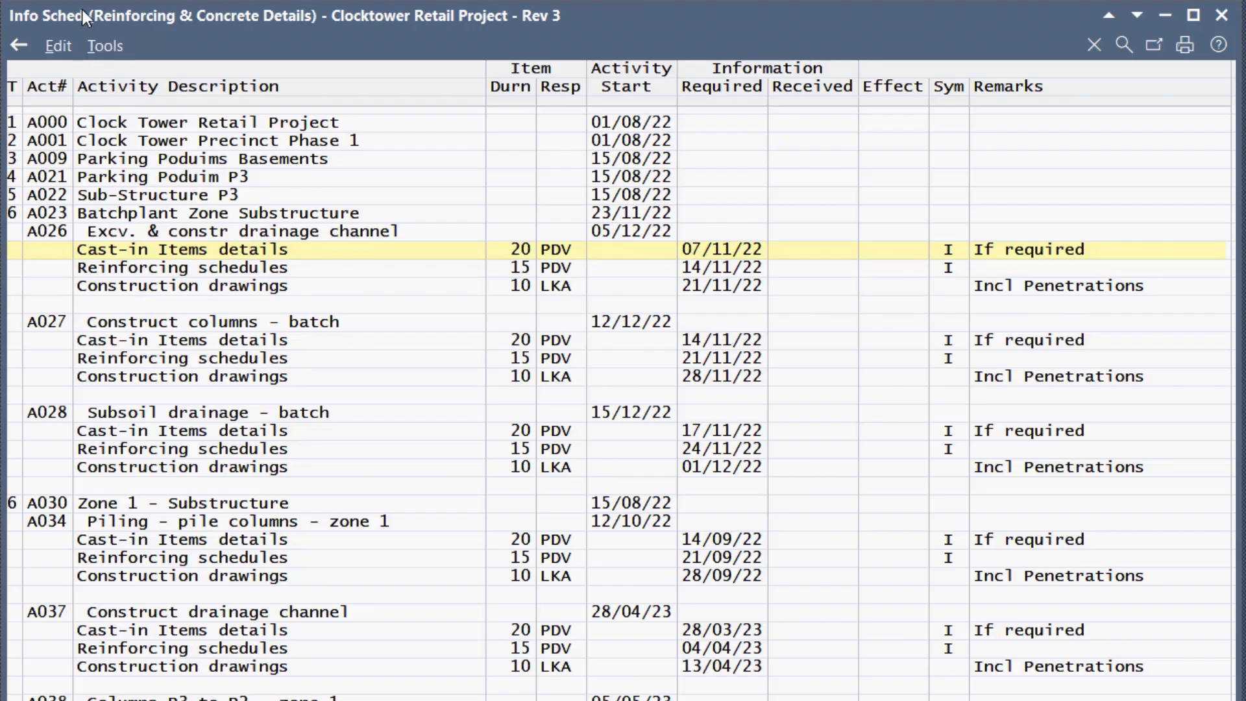
# Review the print filter options for the Reinforcing & Concrete Details schedule and generate its report preview.
pyautogui.click(100, 45)
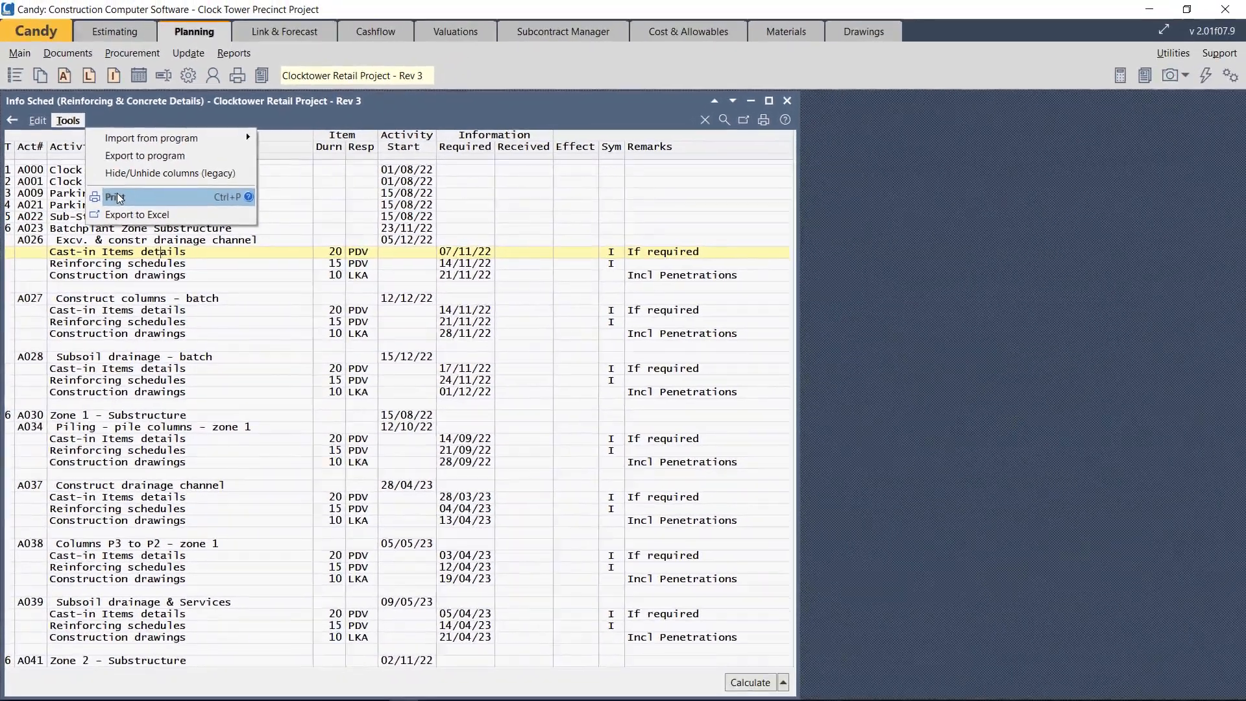
pyautogui.click(119, 198)
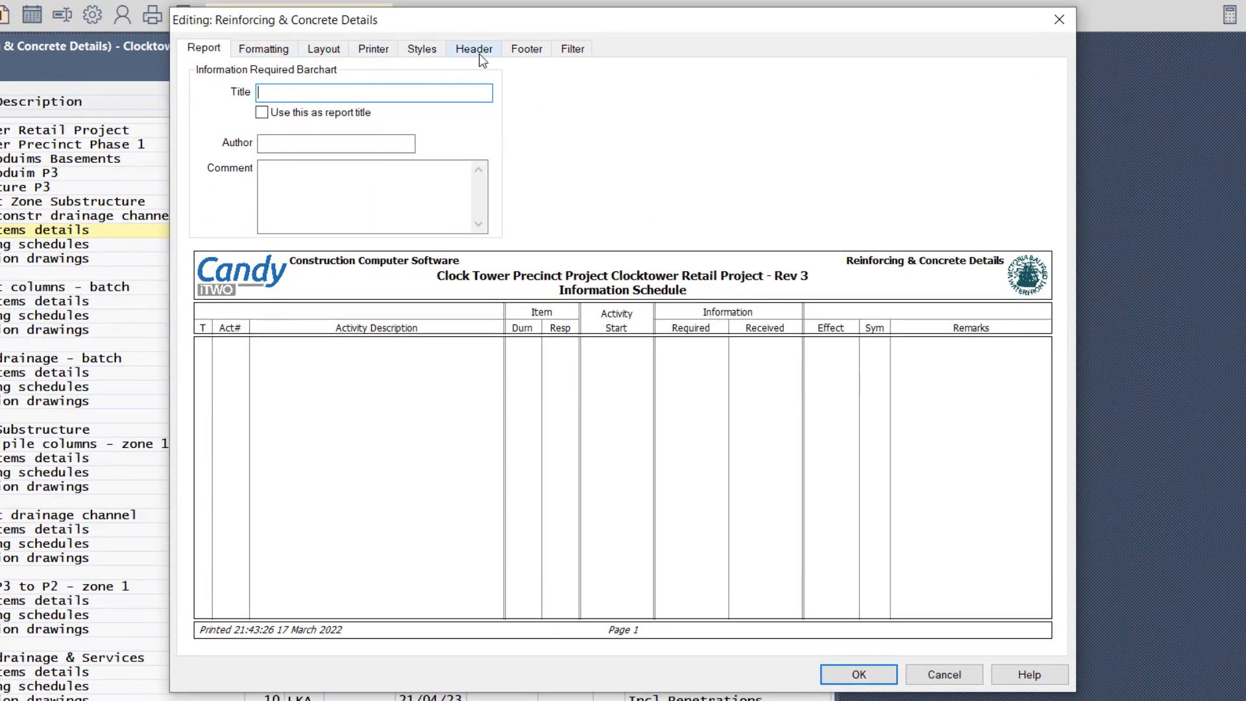
pyautogui.click(571, 55)
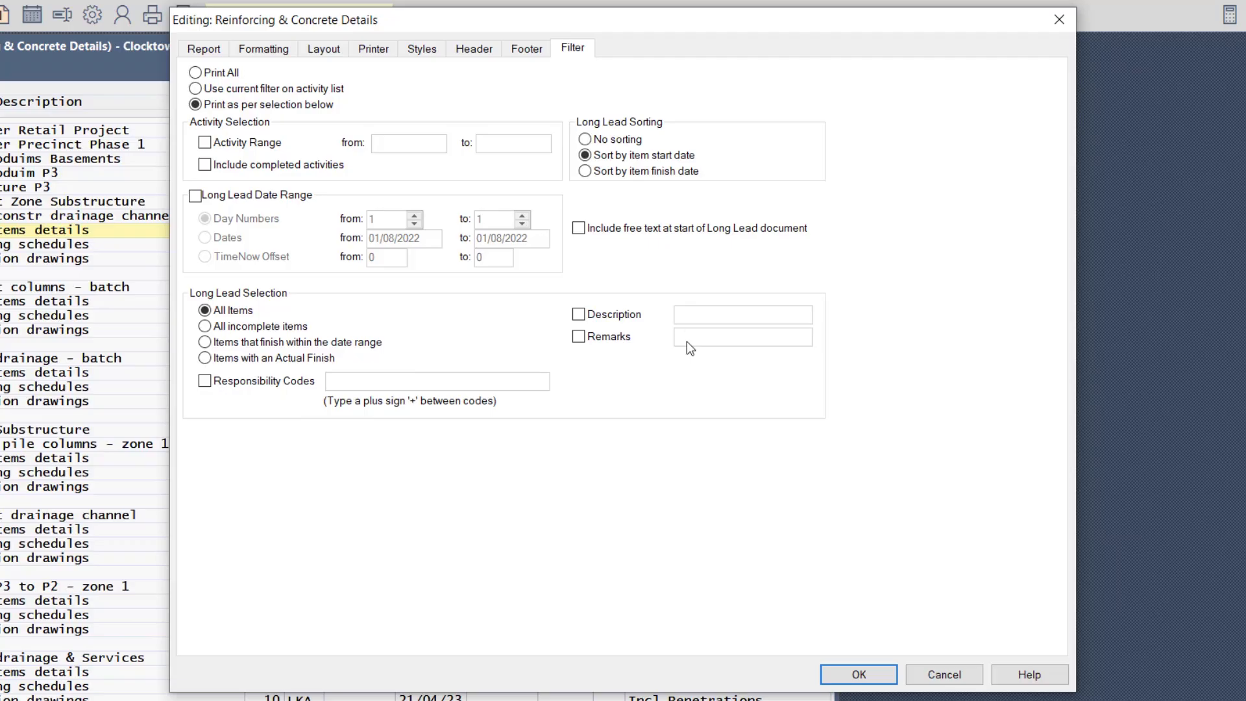
pyautogui.click(859, 674)
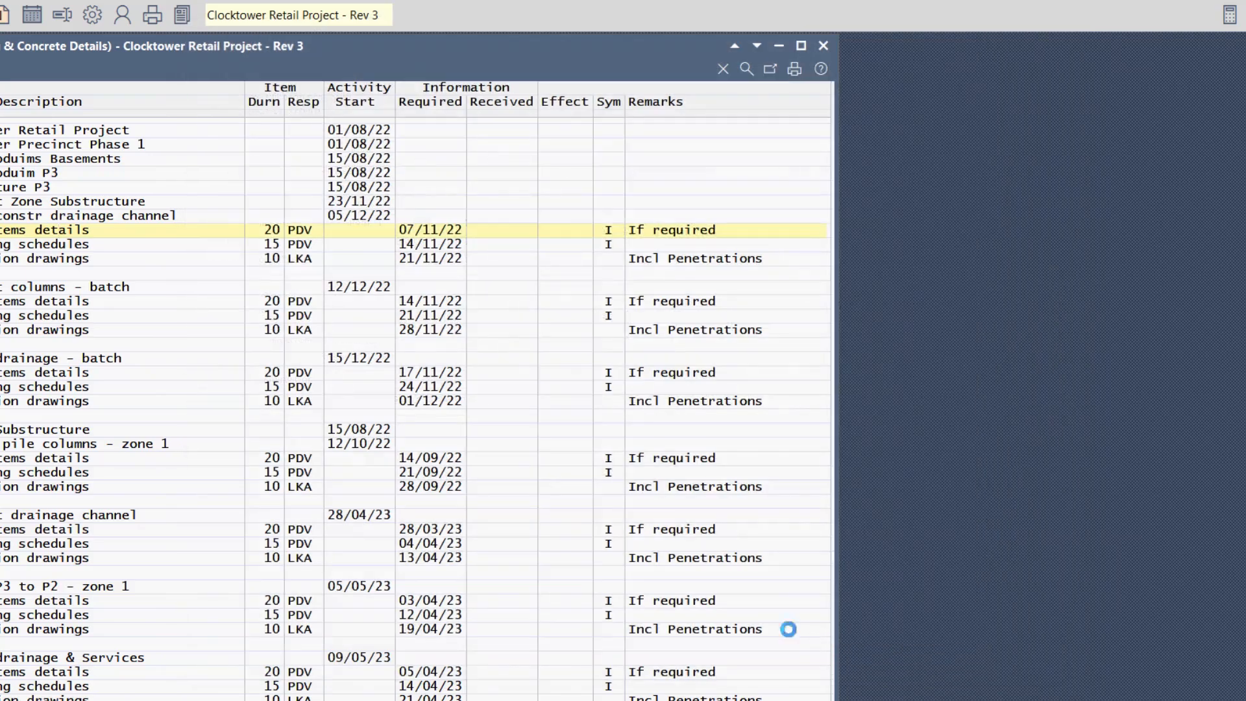
# Examine the activities, information items and required dates in the previewed Information Schedule report and close it.
pyautogui.click(684, 515)
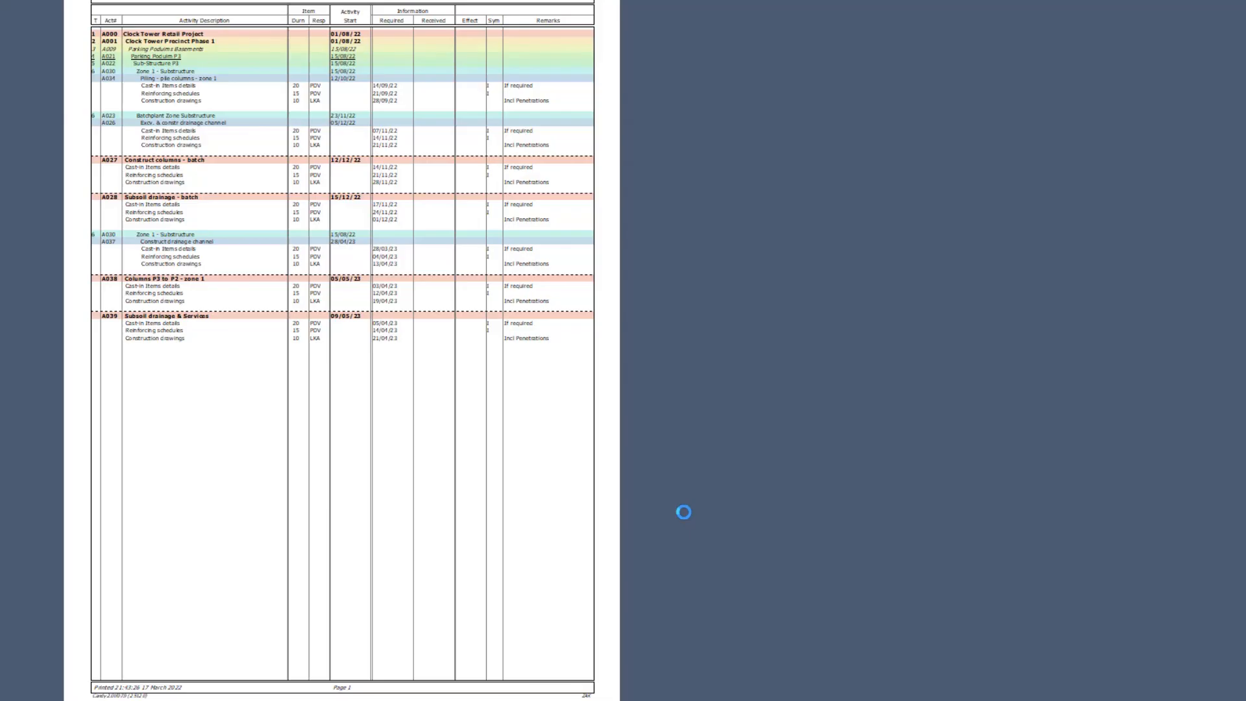
pyautogui.click(571, 500)
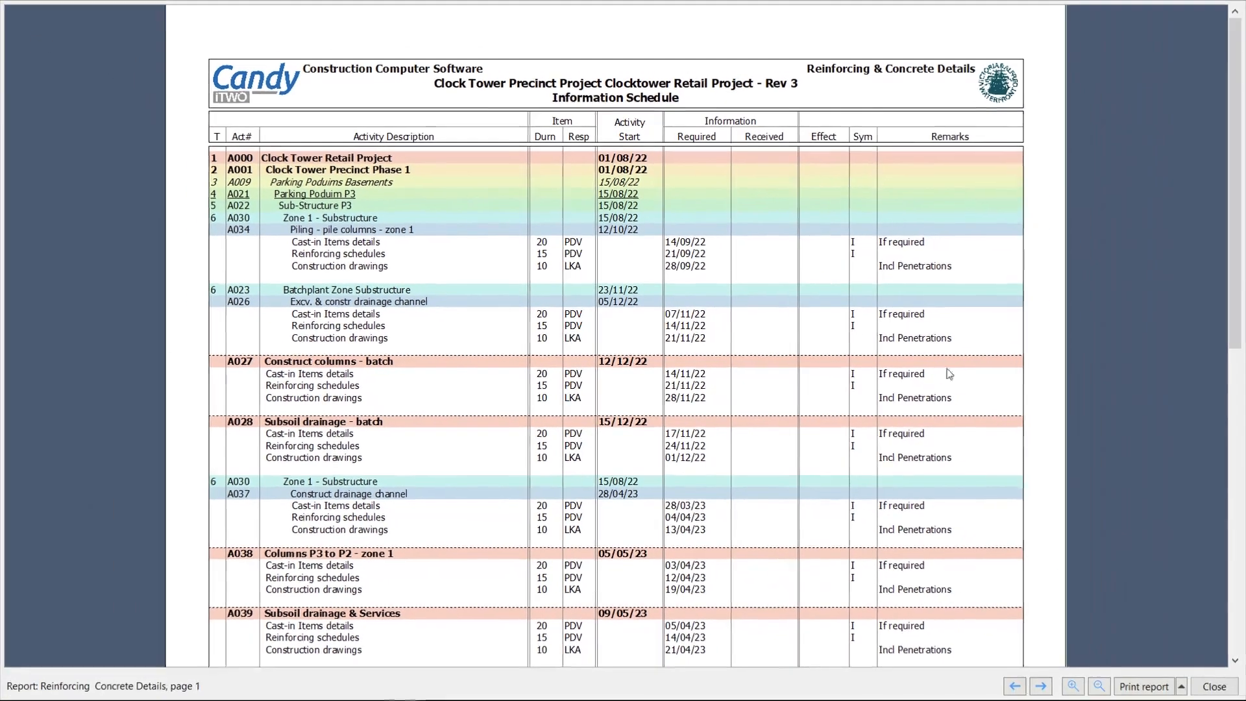
pyautogui.click(1214, 686)
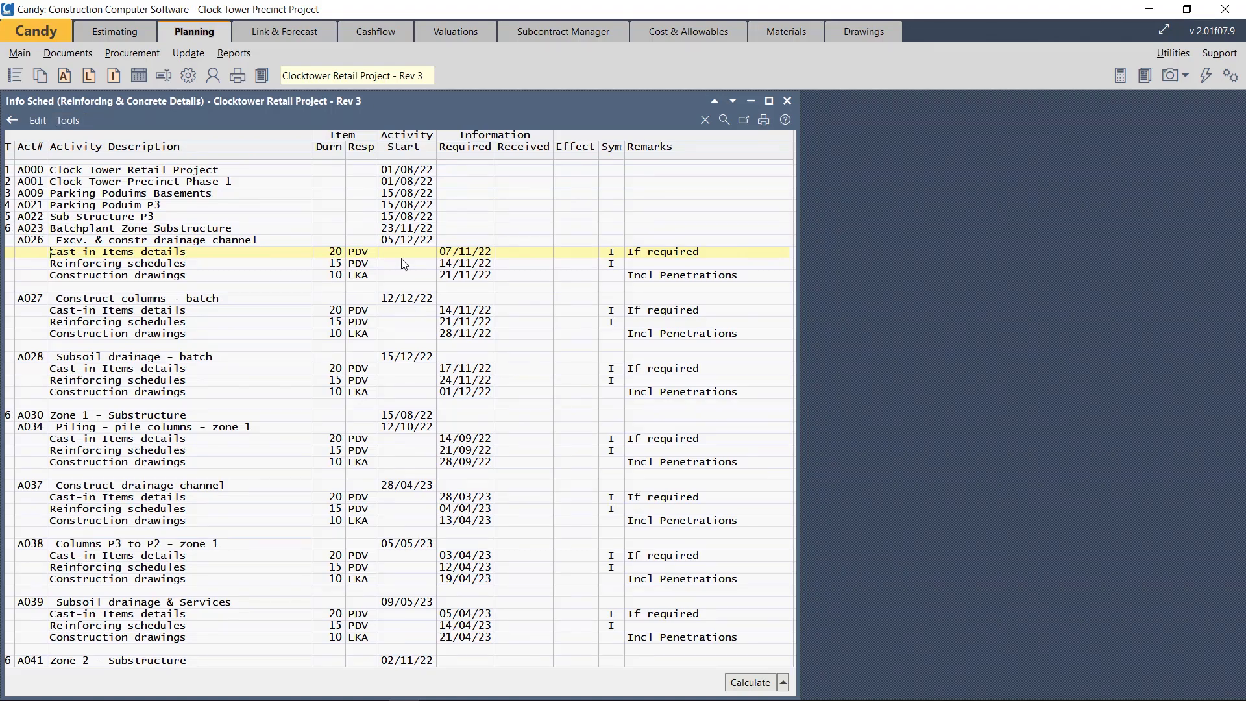
# Close the Reinforcing & Concrete Details schedule and open the Doors and Ironmongery schedule.
pyautogui.click(789, 107)
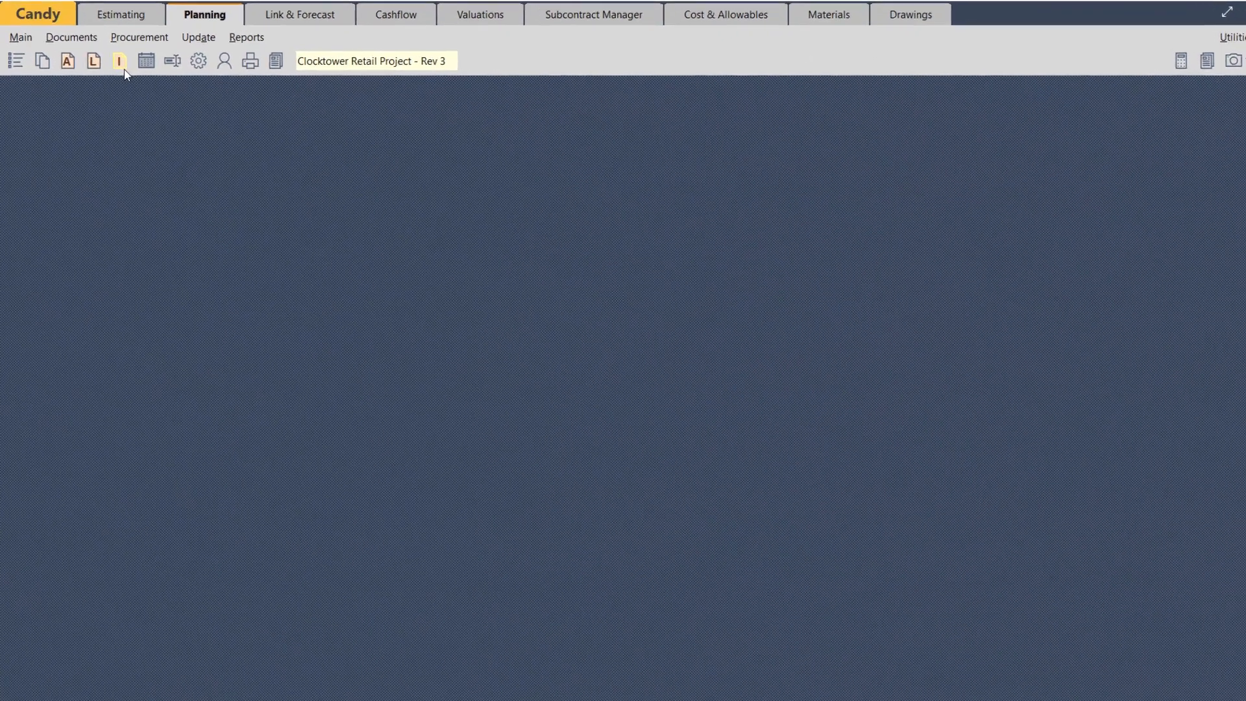
pyautogui.click(114, 75)
pyautogui.click(602, 237)
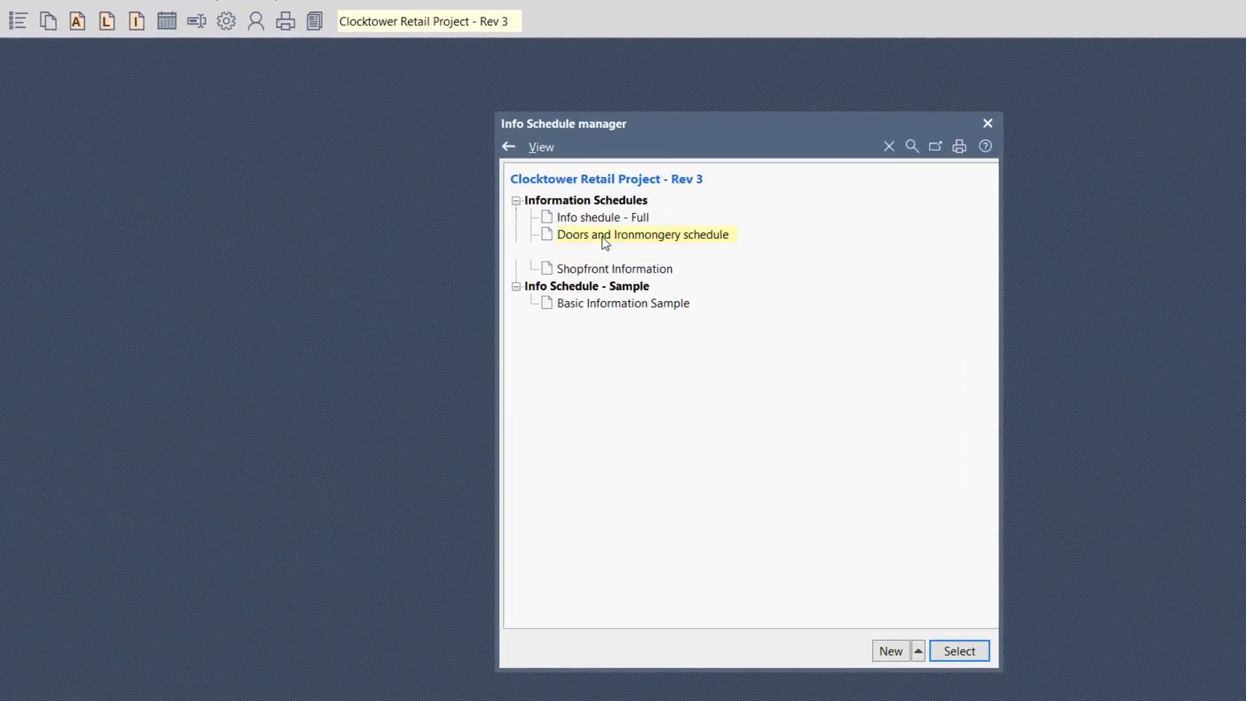
pyautogui.click(957, 648)
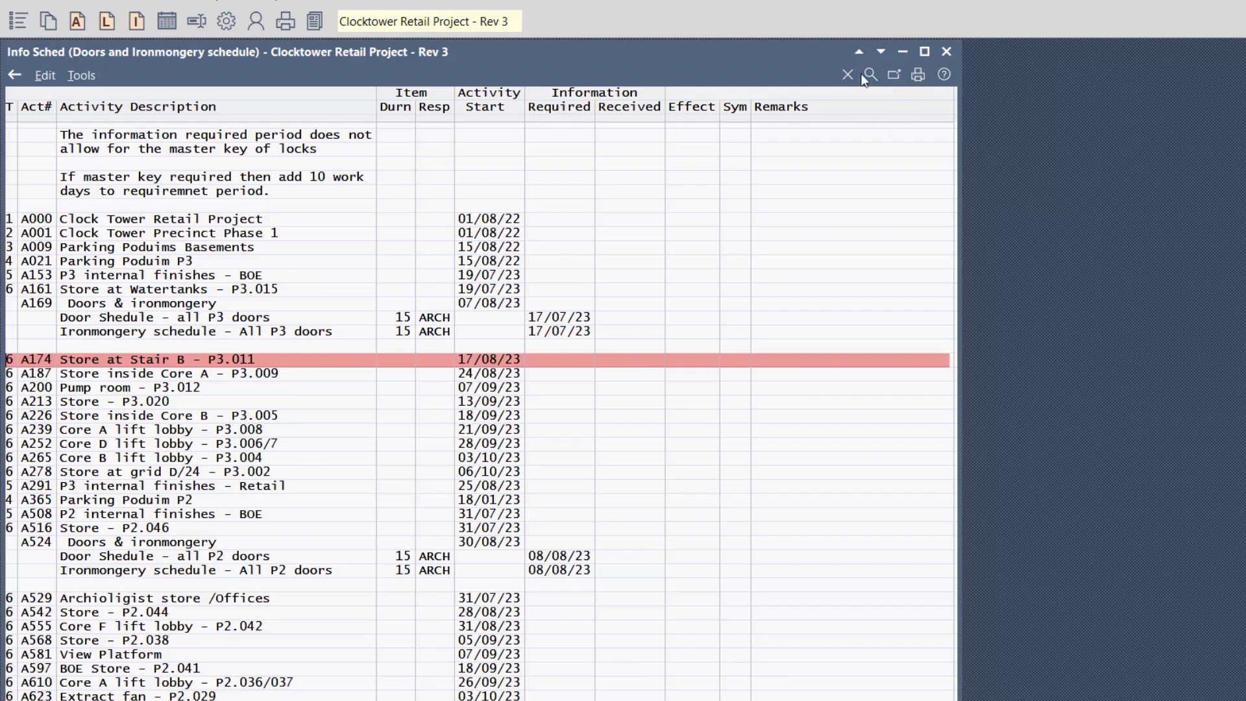
# Filter the project barchart to keep only activities whose description contains "doors".
pyautogui.click(81, 28)
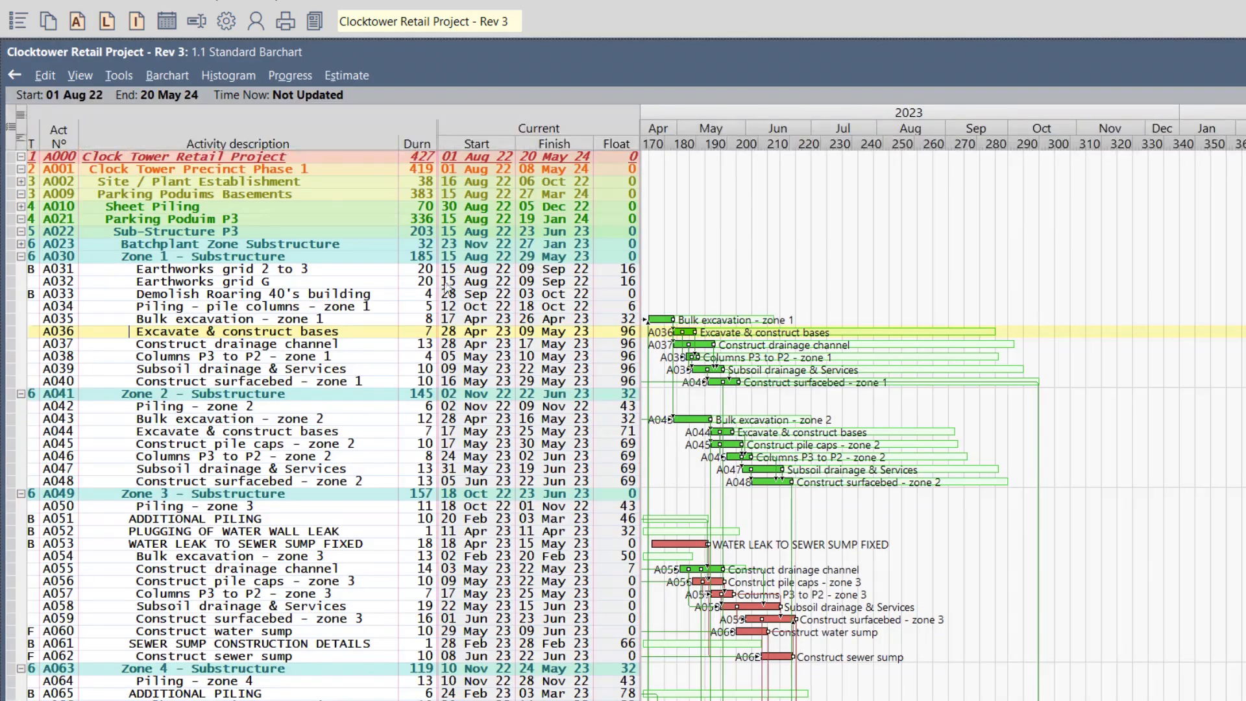
pyautogui.rightClick(211, 145)
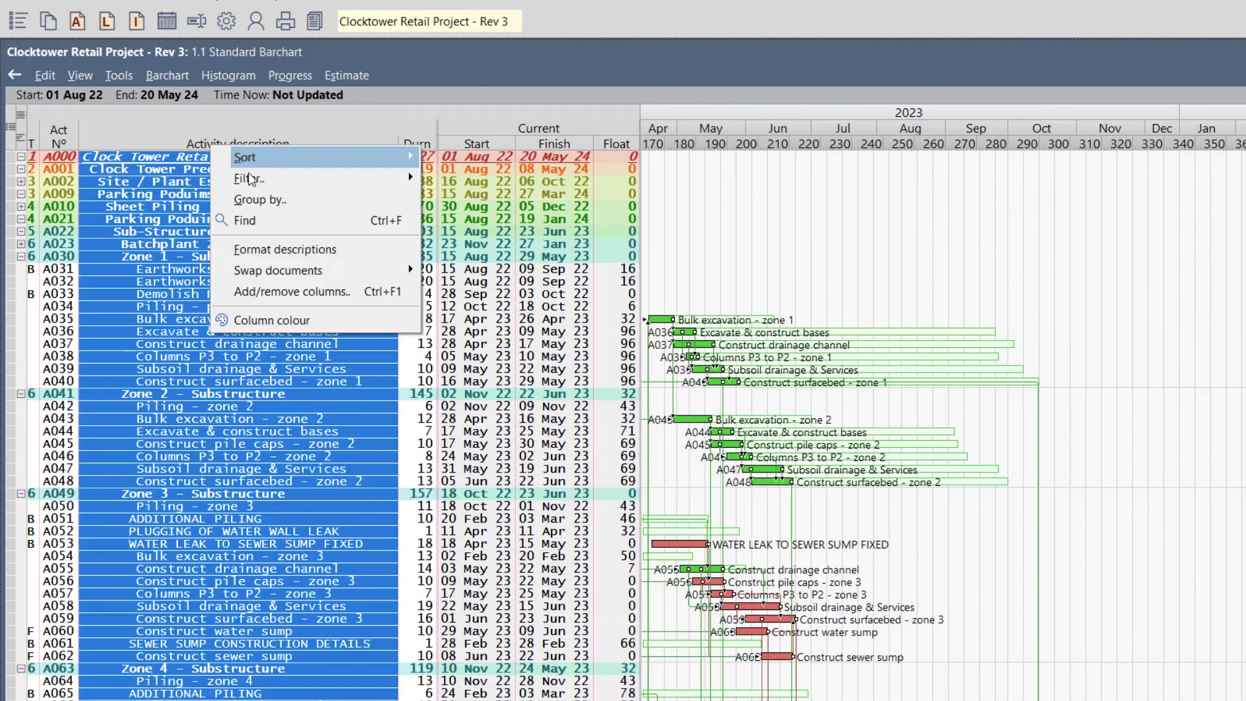
pyautogui.moveTo(273, 178)
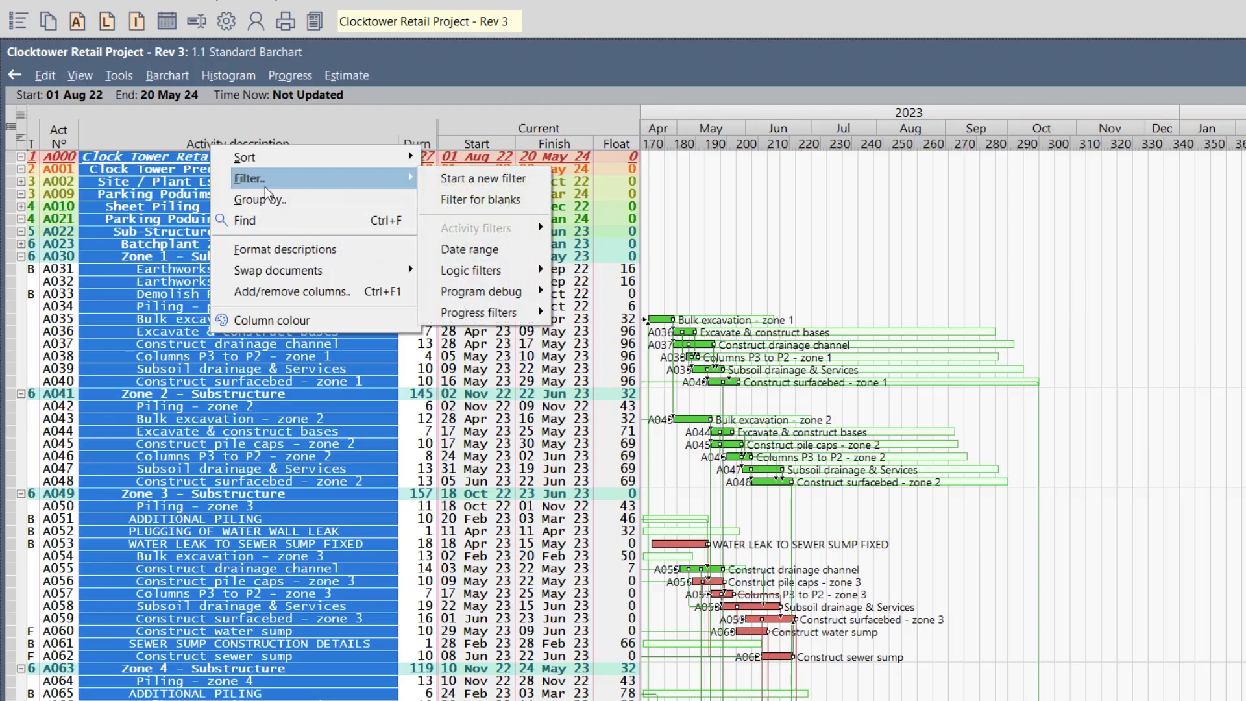
pyautogui.click(449, 182)
pyautogui.write('doors')
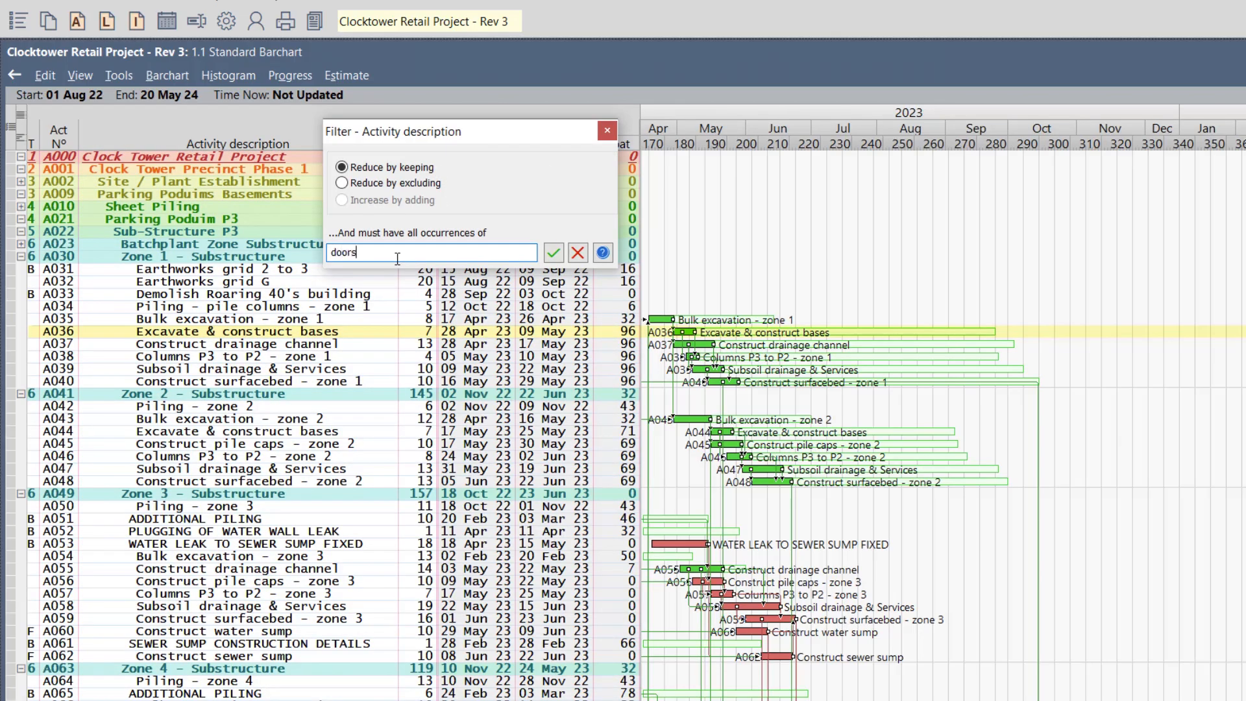
pyautogui.press('Return')
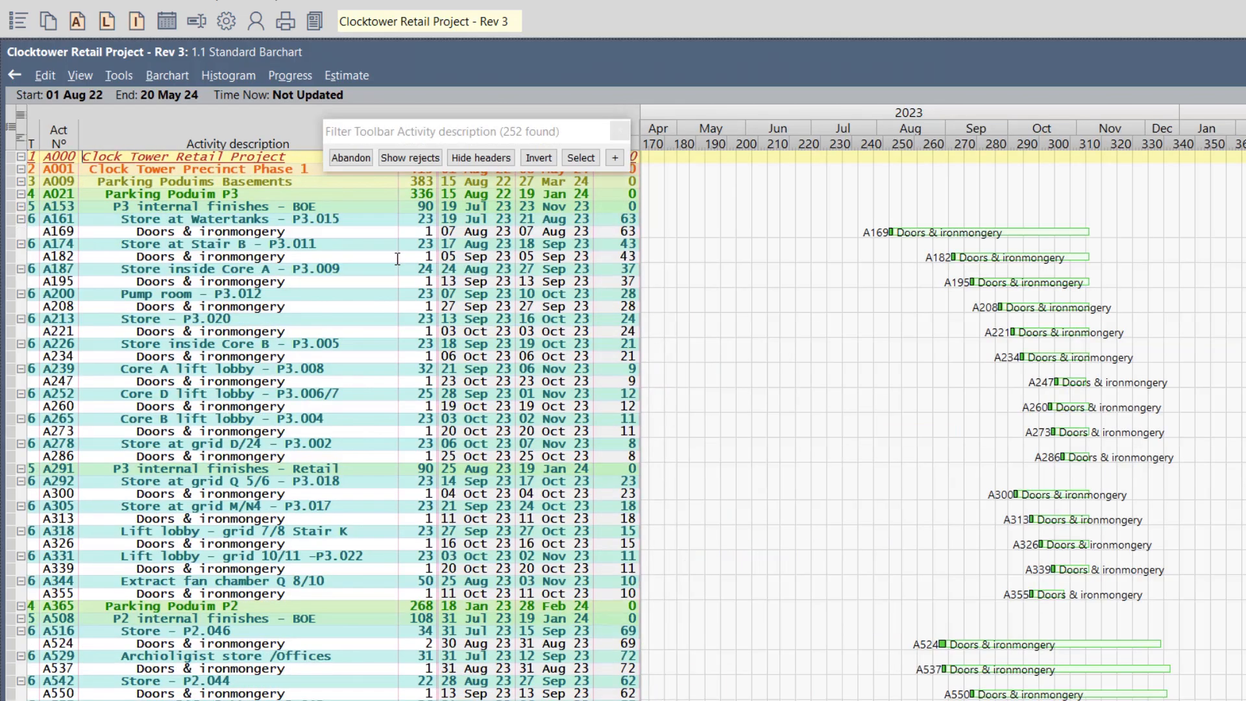
# Reopen the Doors and Ironmongery schedule and examine the P3 door and ironmongery items listed under activity A169.
pyautogui.click(317, 244)
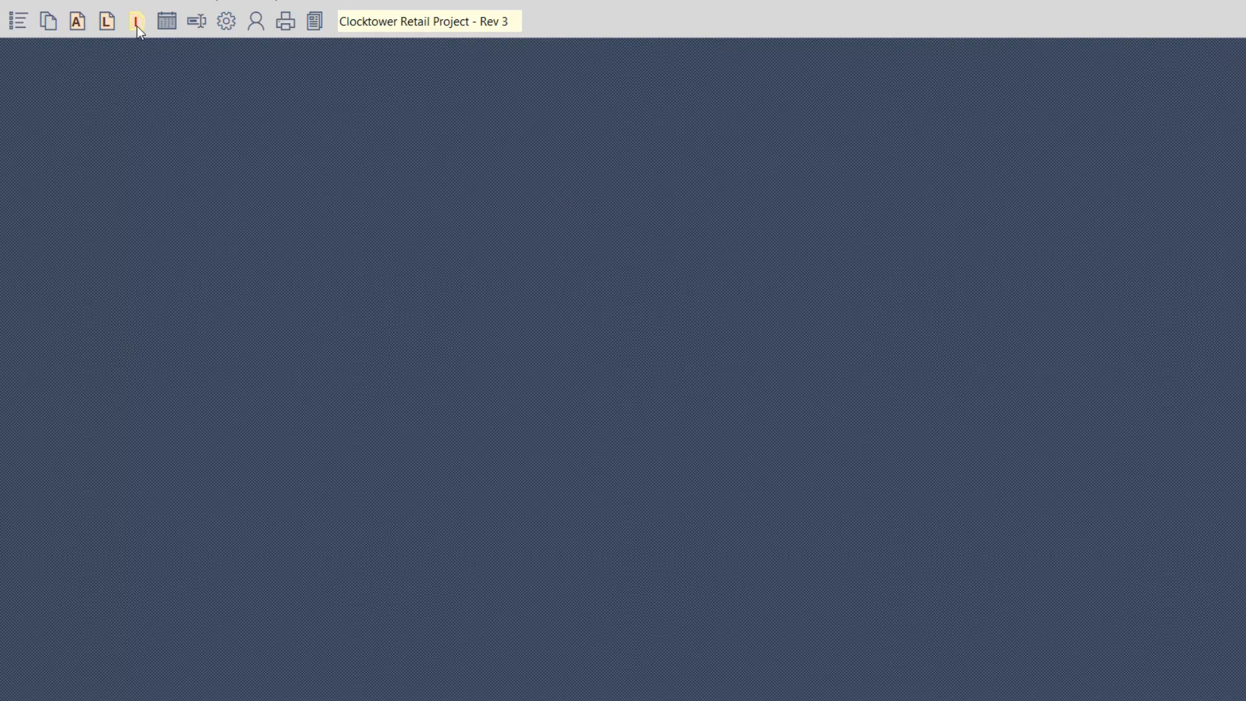
pyautogui.click(137, 23)
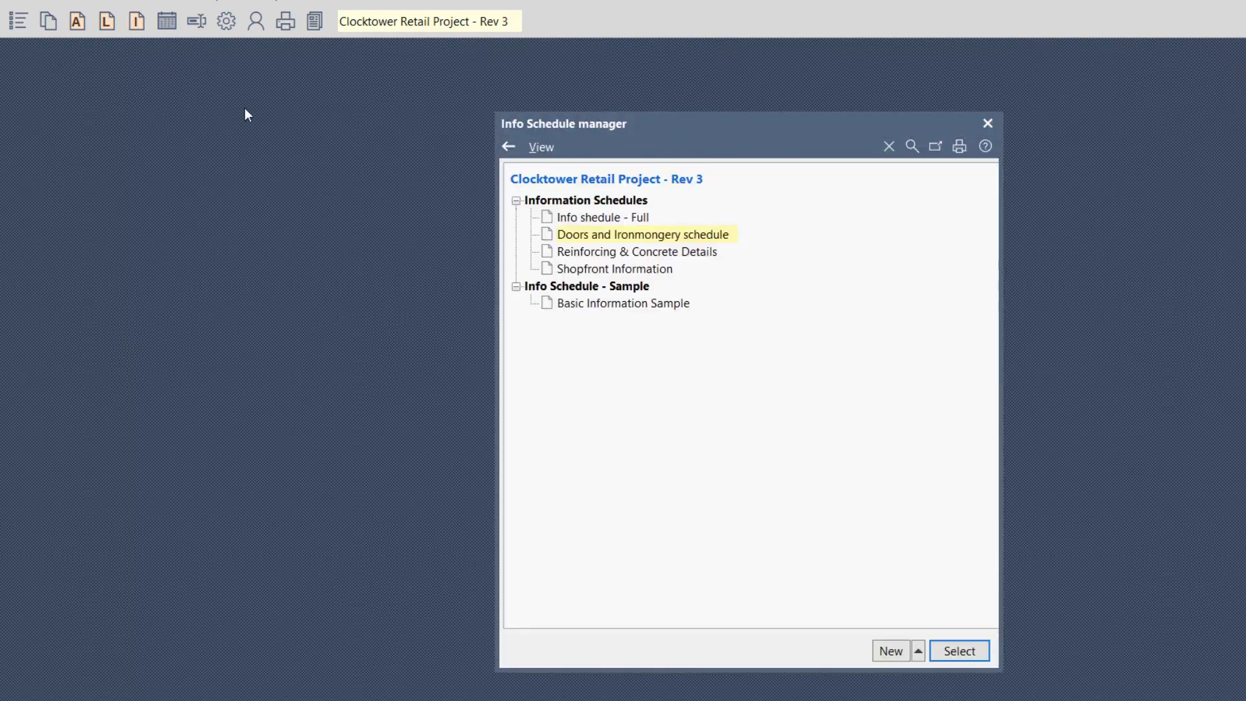
pyautogui.doubleClick(624, 240)
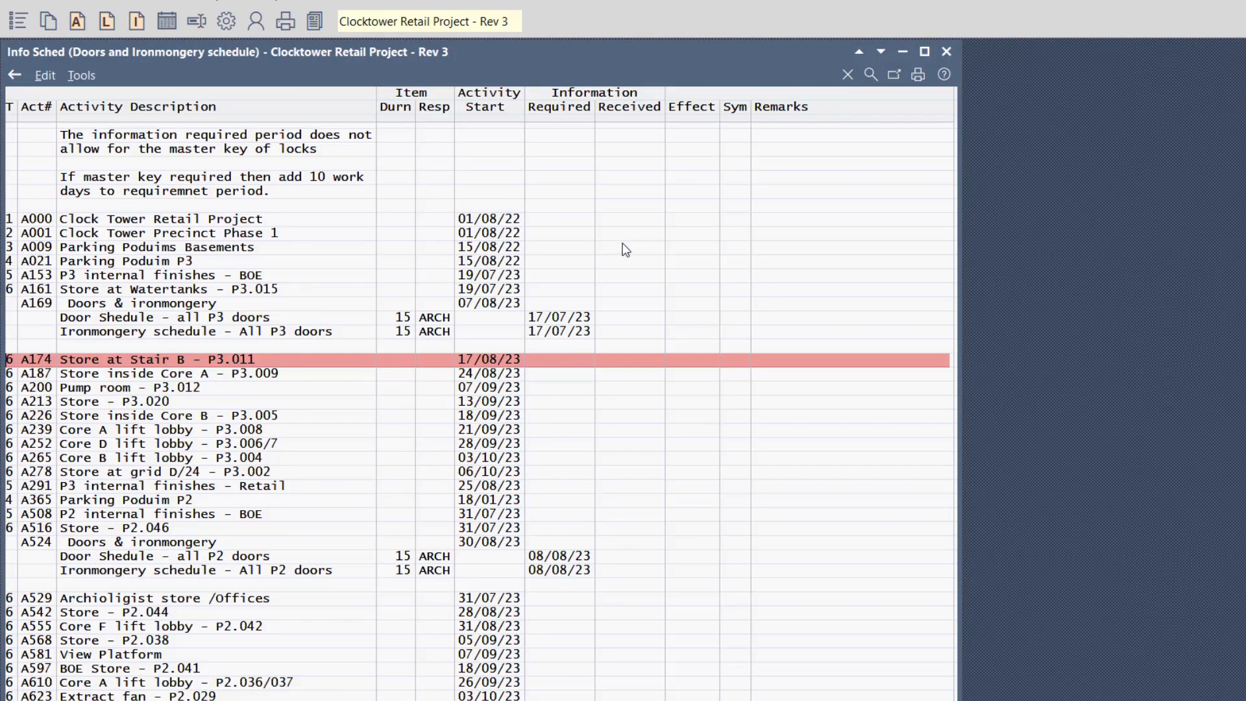
pyautogui.click(239, 375)
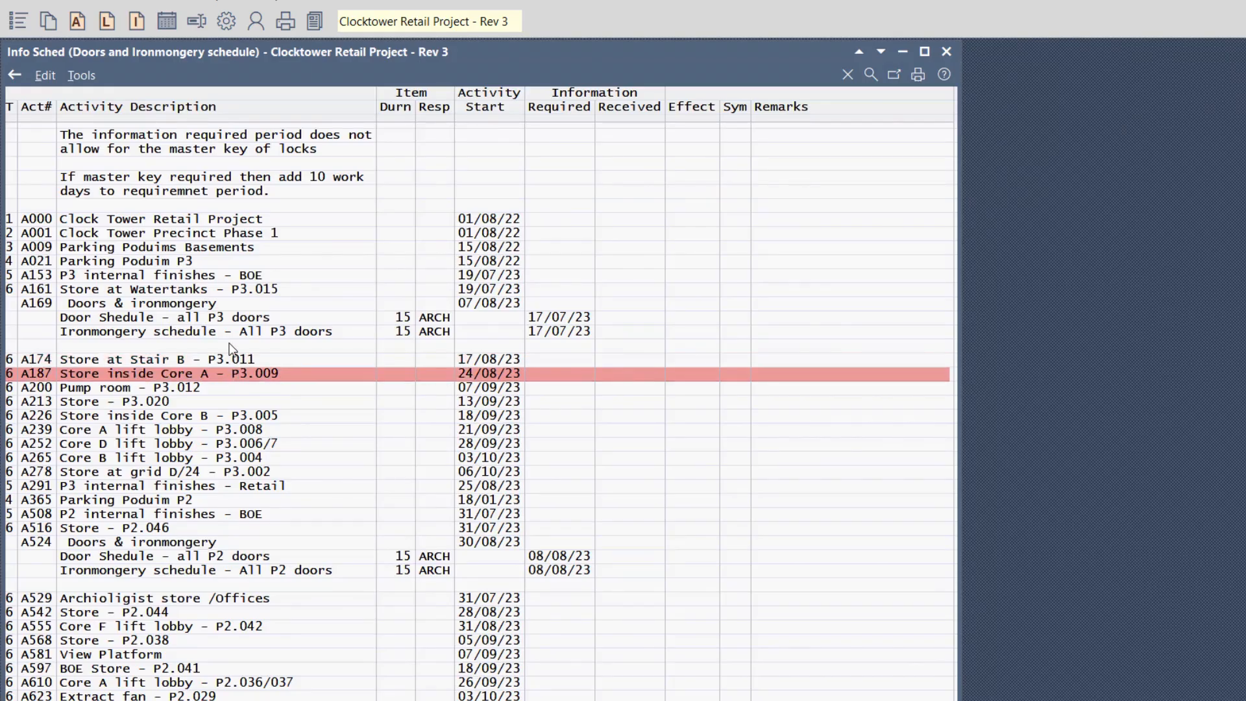
pyautogui.click(226, 318)
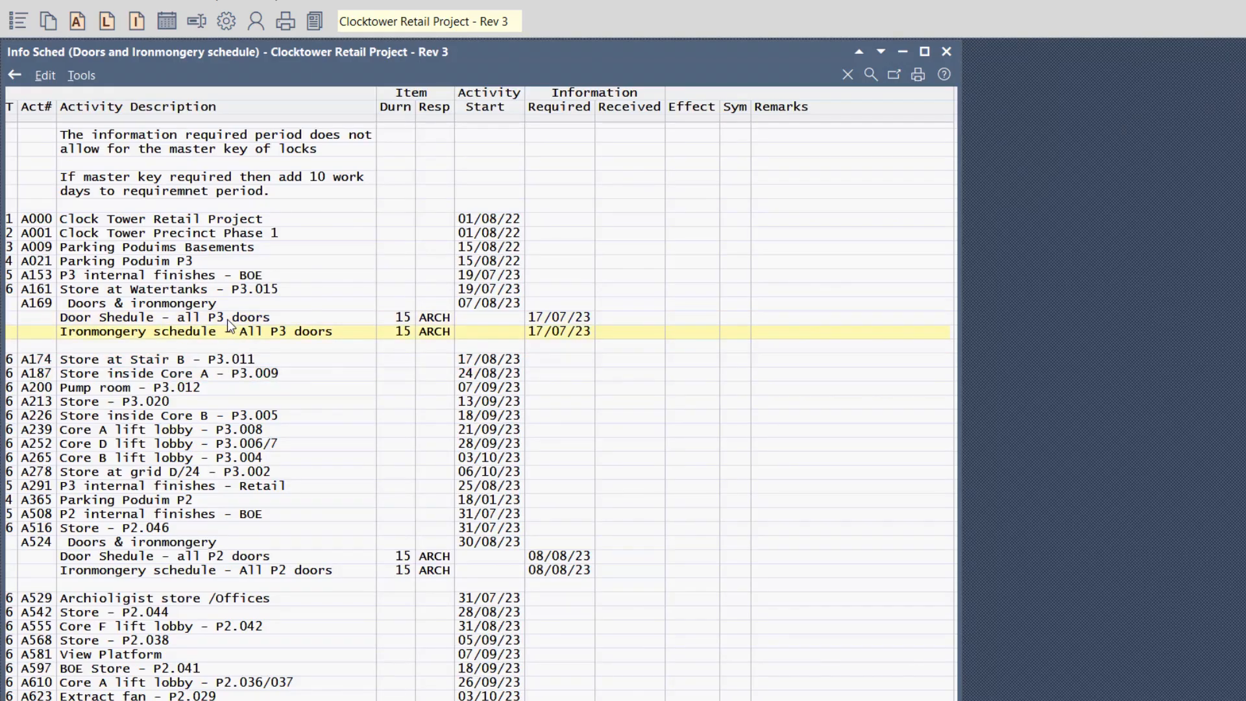
pyautogui.click(155, 291)
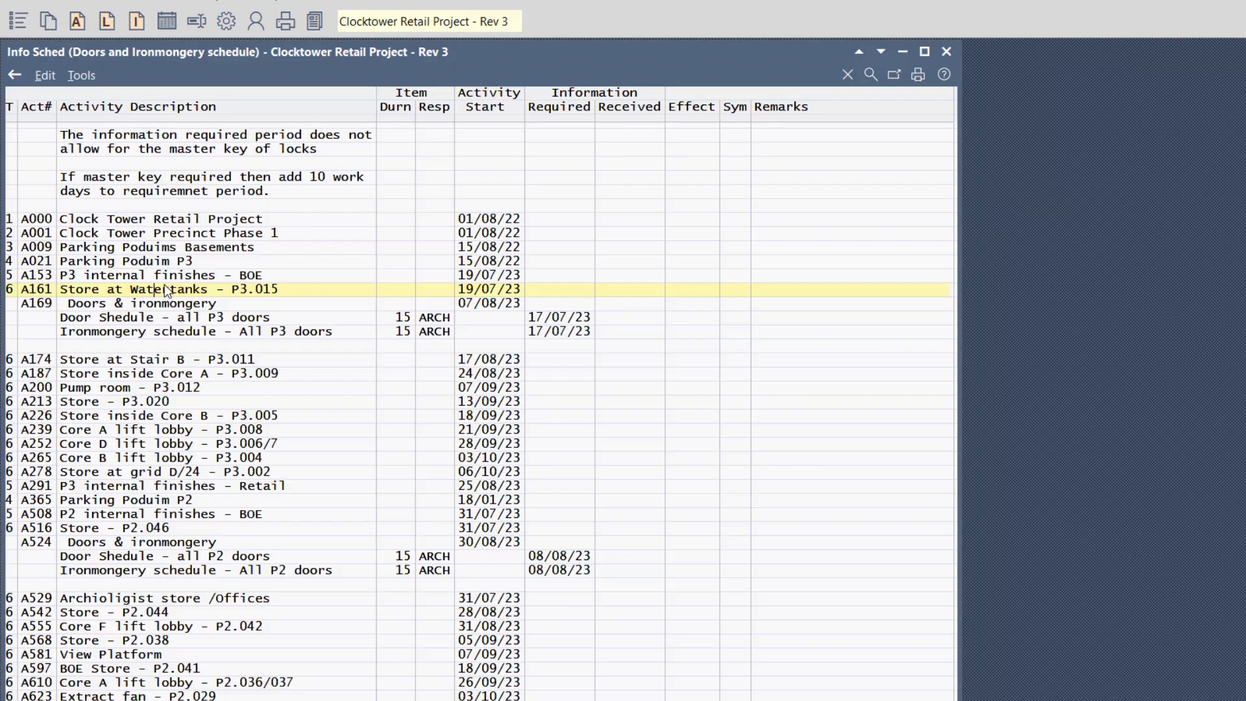
# Examine the door and ironmongery items listed for the P3 and P2 parking podiums in the Doors and Ironmongery schedule.
pyautogui.click(164, 263)
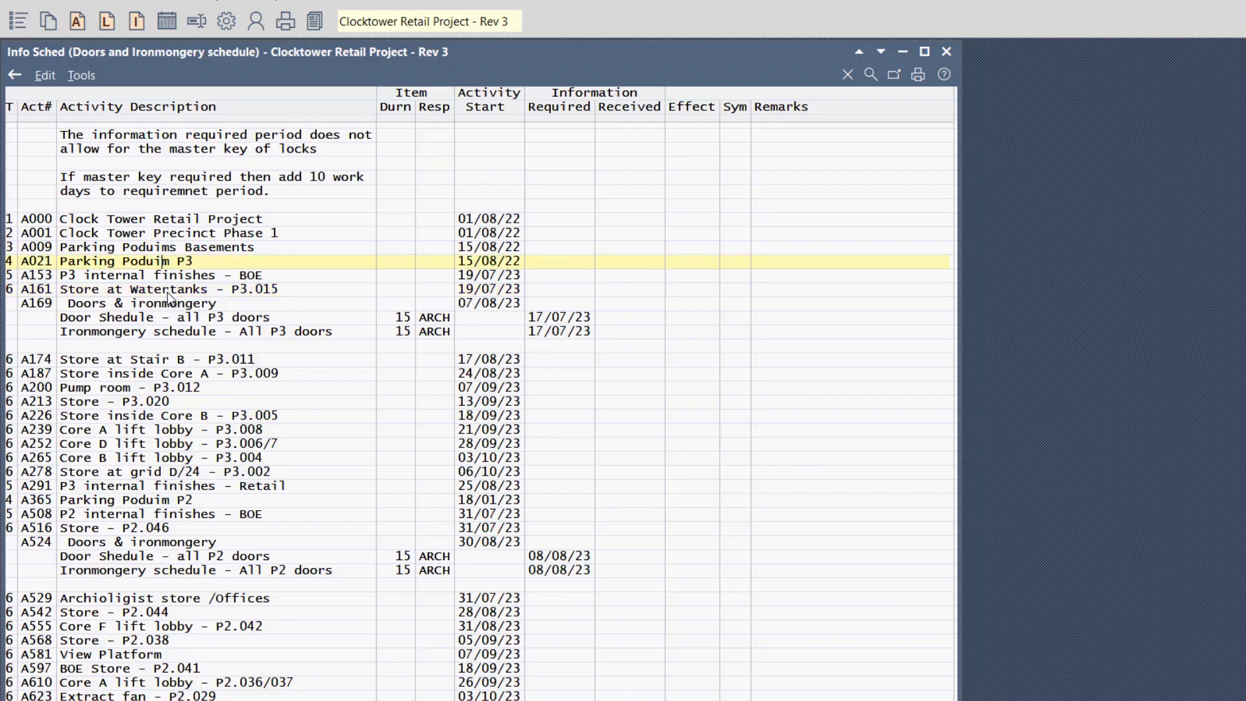
pyautogui.click(162, 290)
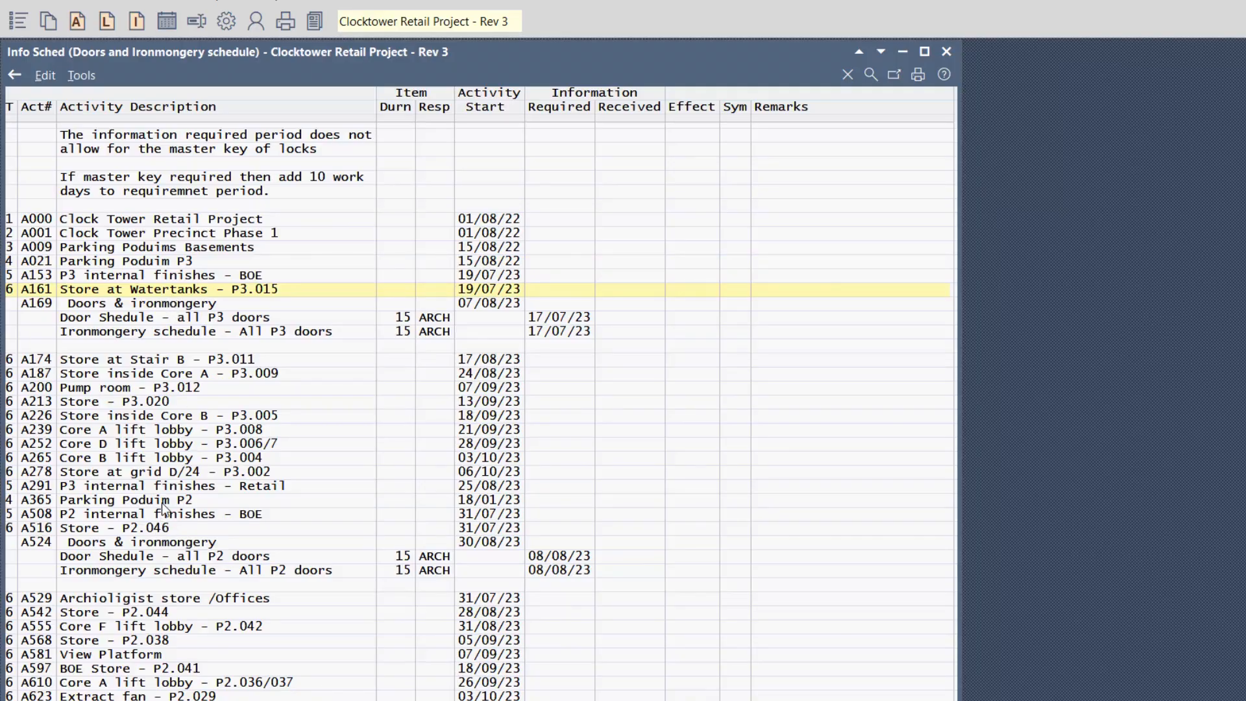
pyautogui.click(154, 532)
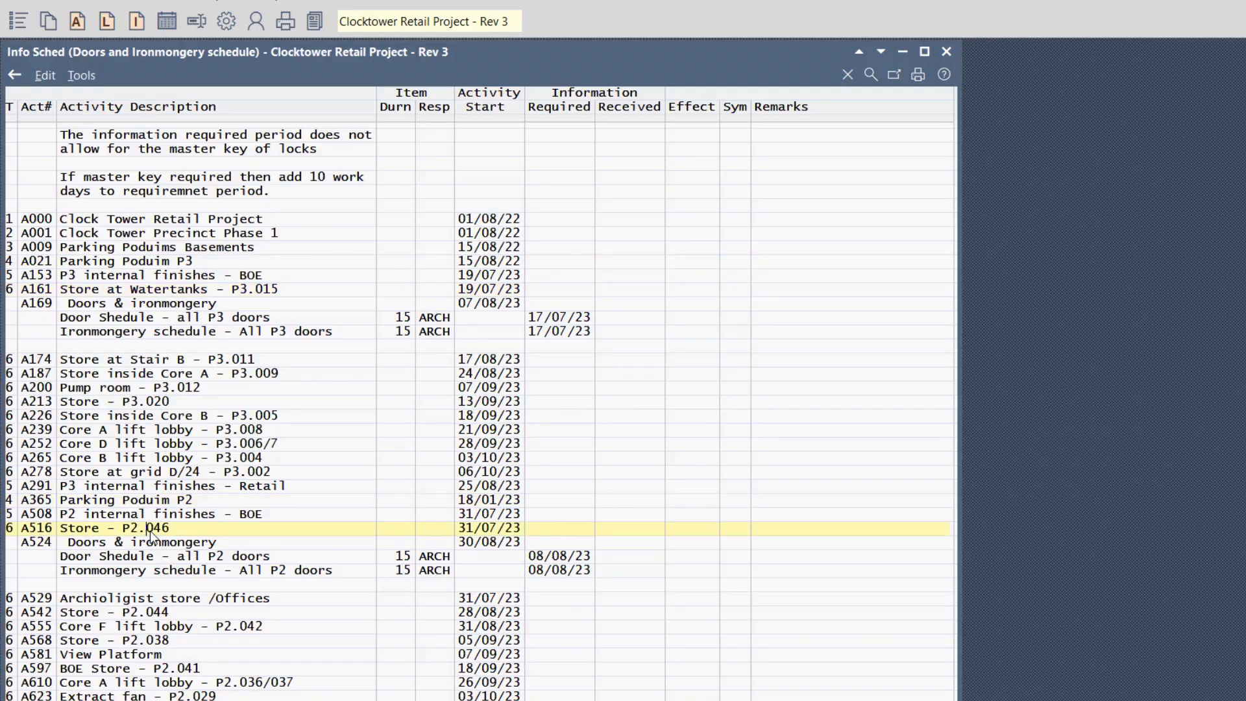
pyautogui.press('Down')
pyautogui.press('Down')
pyautogui.press('Down')
pyautogui.press('Down')
pyautogui.press('Down')
pyautogui.press('Down')
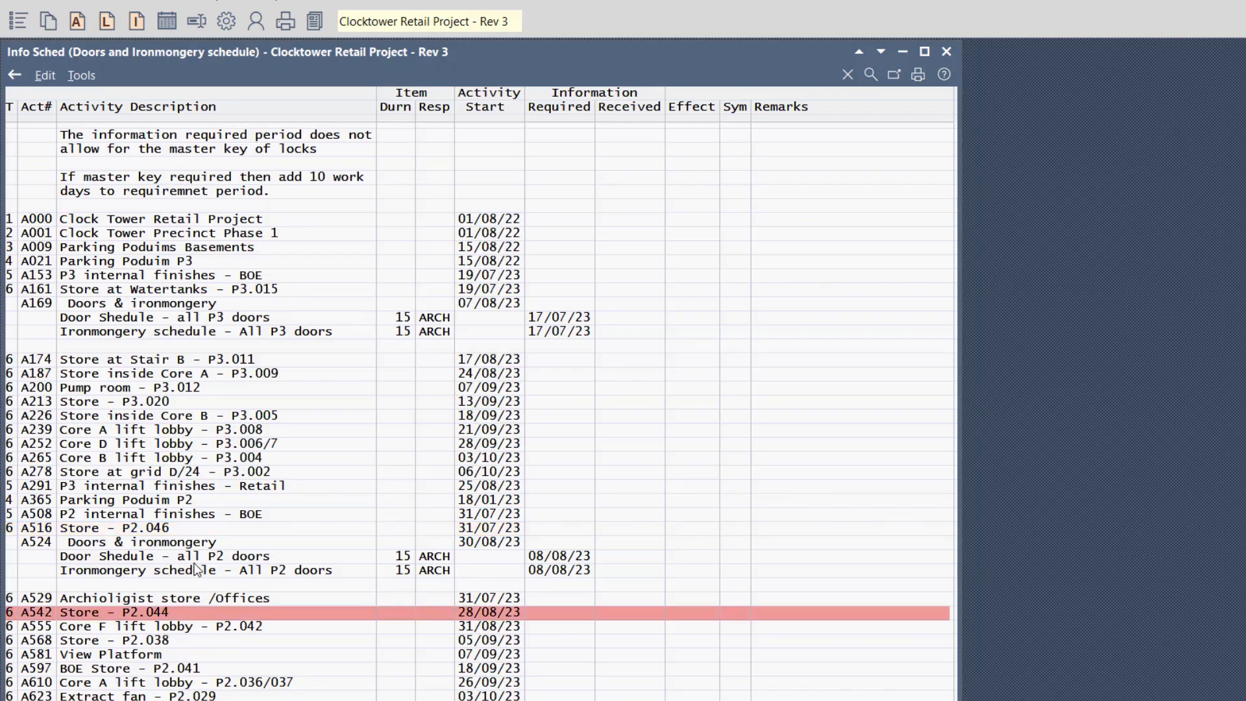
pyautogui.click(108, 501)
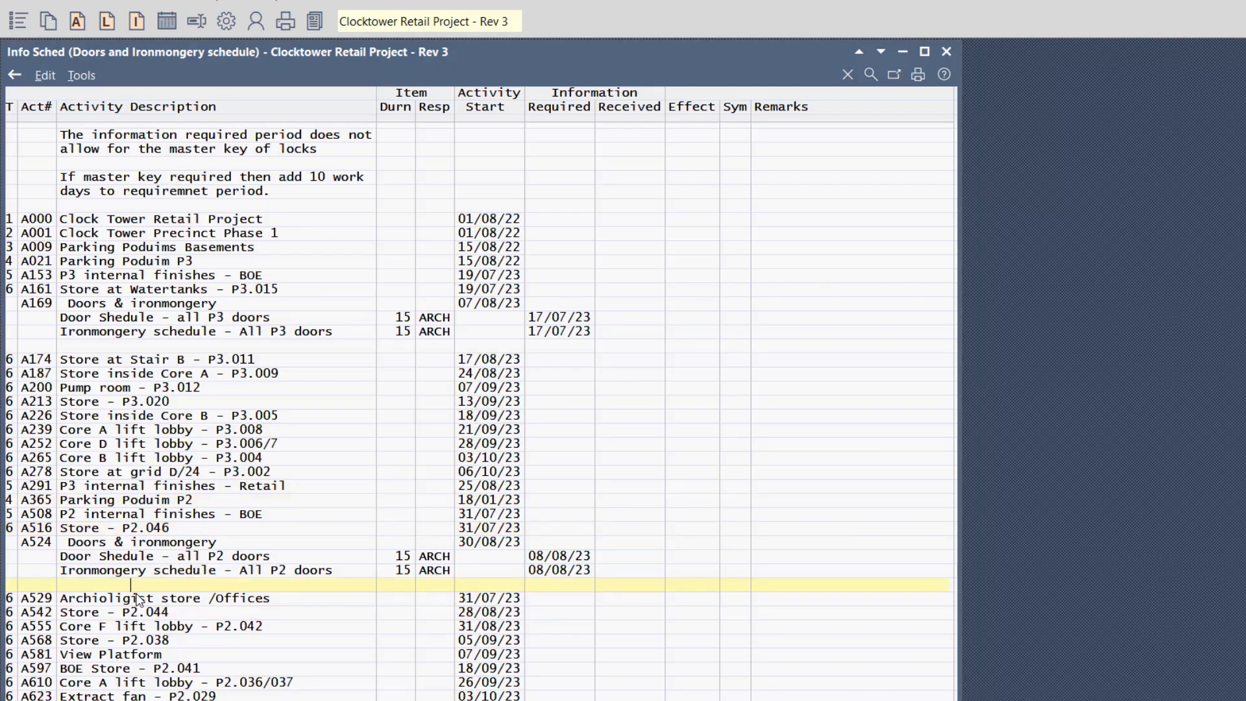
# Expand activity A529 Archioligist store /Offices to check its doors activity, and collapse it again.
pyautogui.click(138, 598)
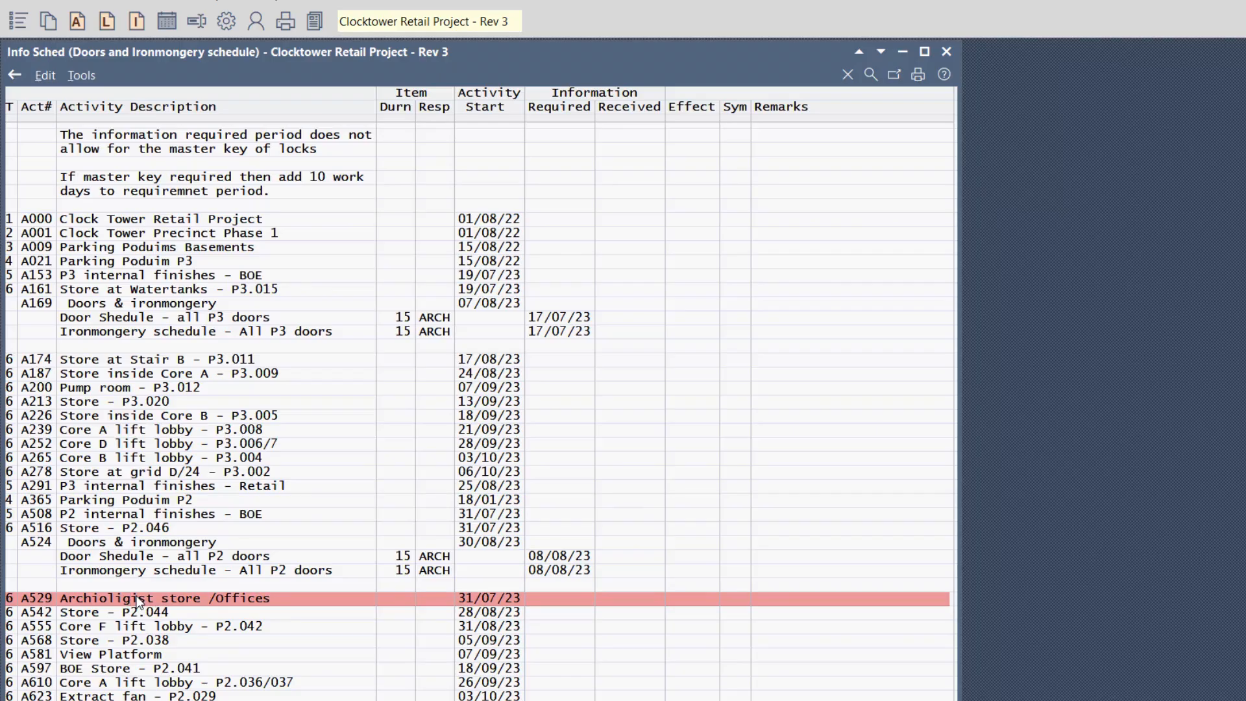
pyautogui.hotkey('ctrl', 'Down')
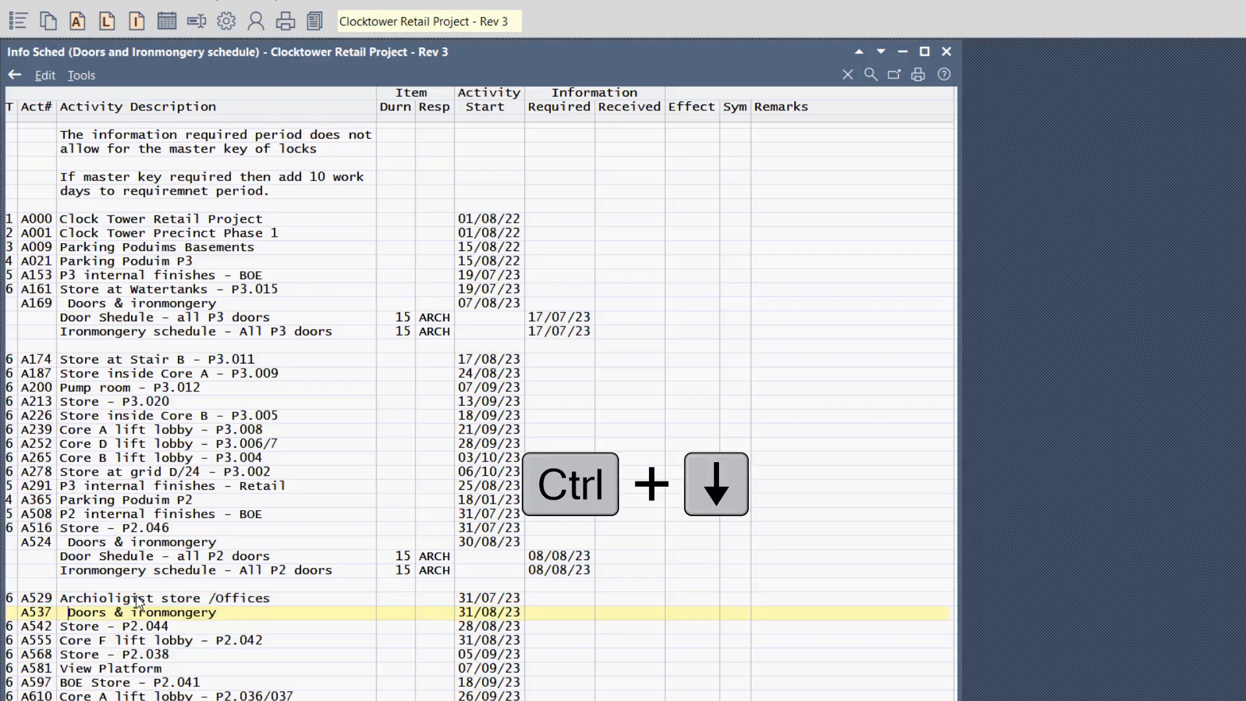
pyautogui.hotkey('ctrl', 'Up')
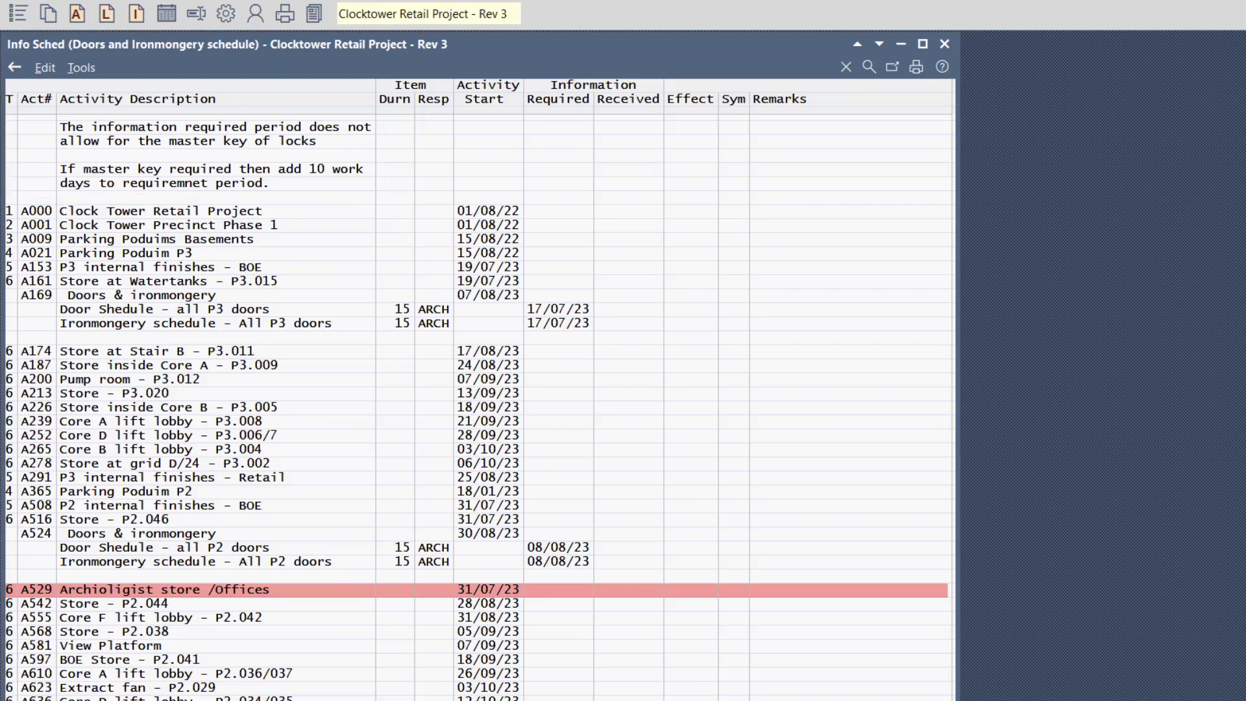
# Review the Doors and Ironmongery report's filter settings for item selection and long lead sorting, and accept them.
pyautogui.click(284, 238)
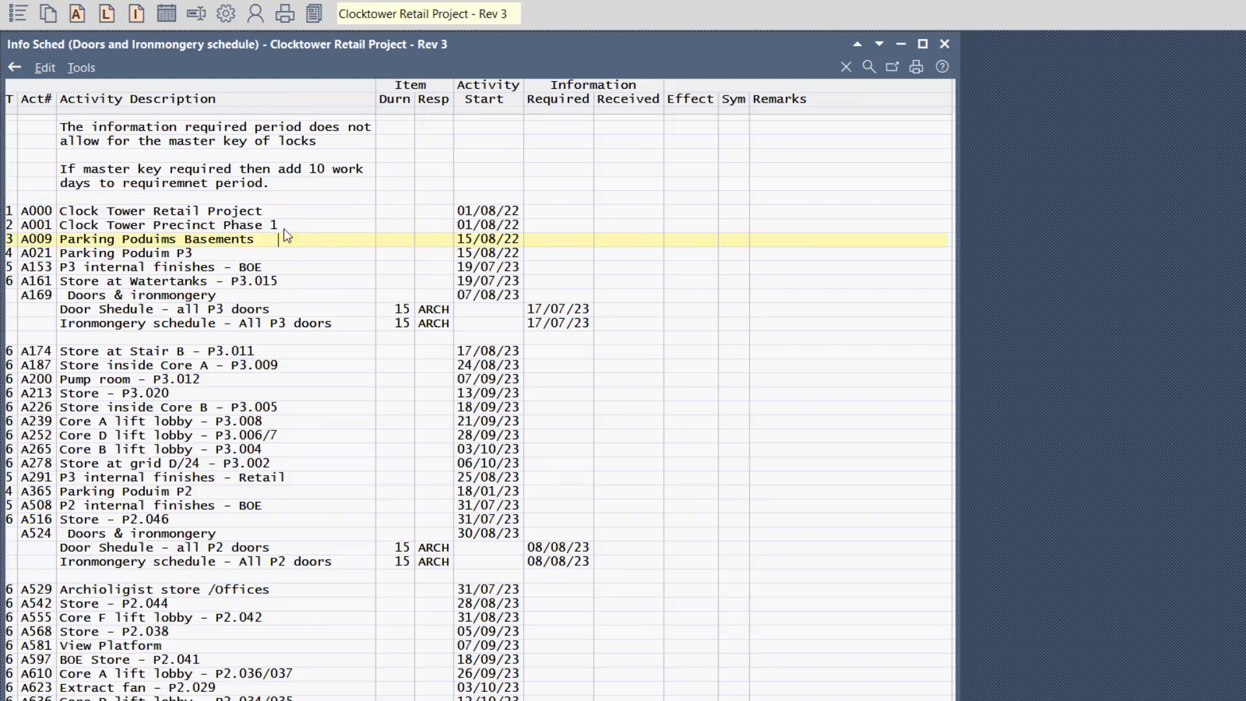
pyautogui.click(81, 67)
pyautogui.click(146, 155)
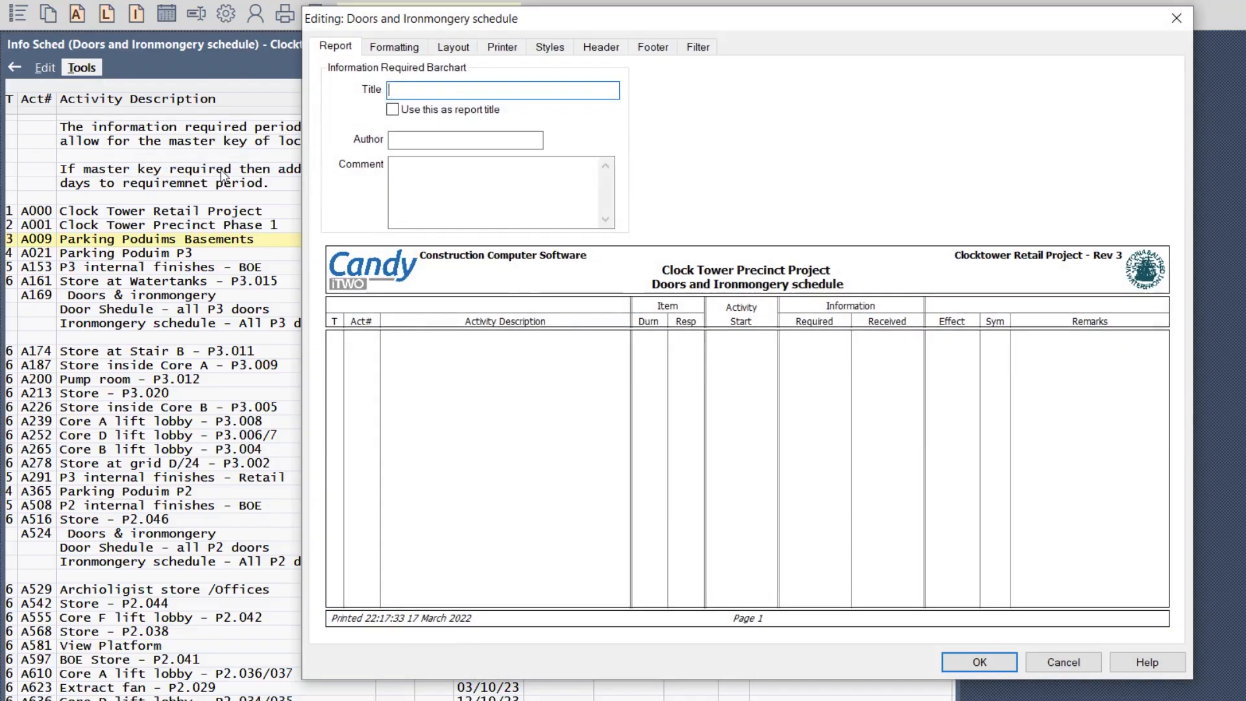
pyautogui.click(701, 49)
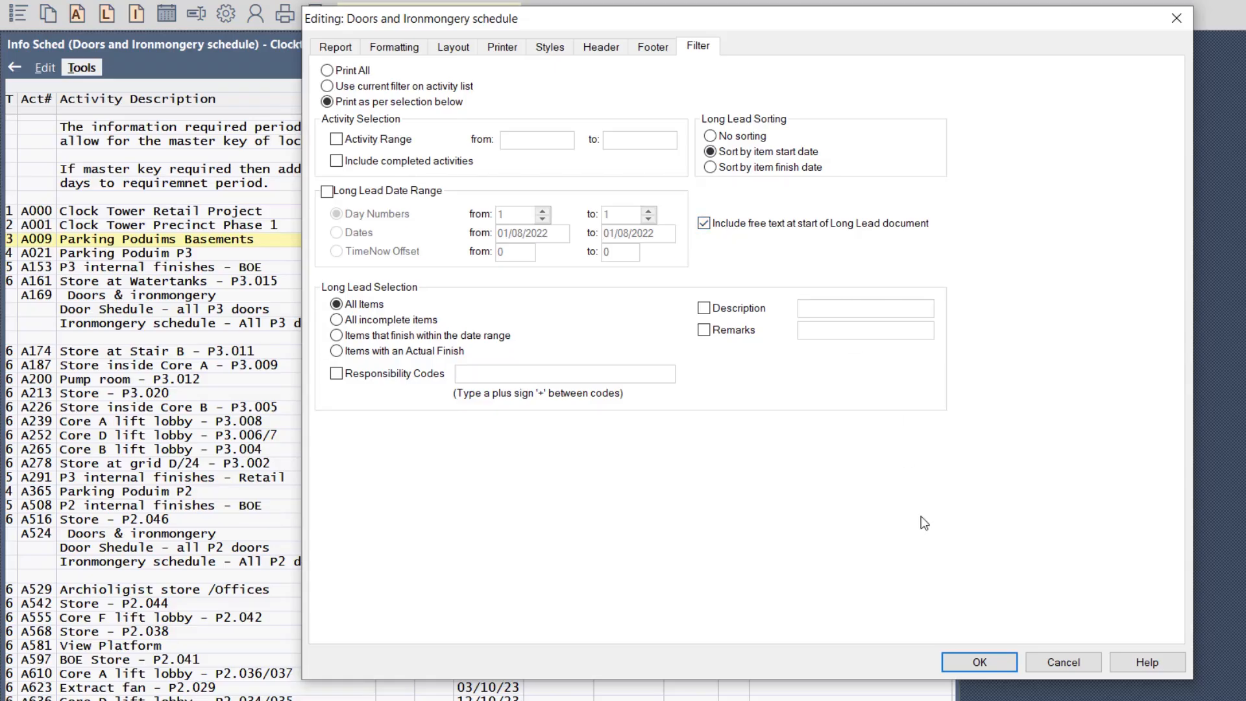
pyautogui.click(963, 661)
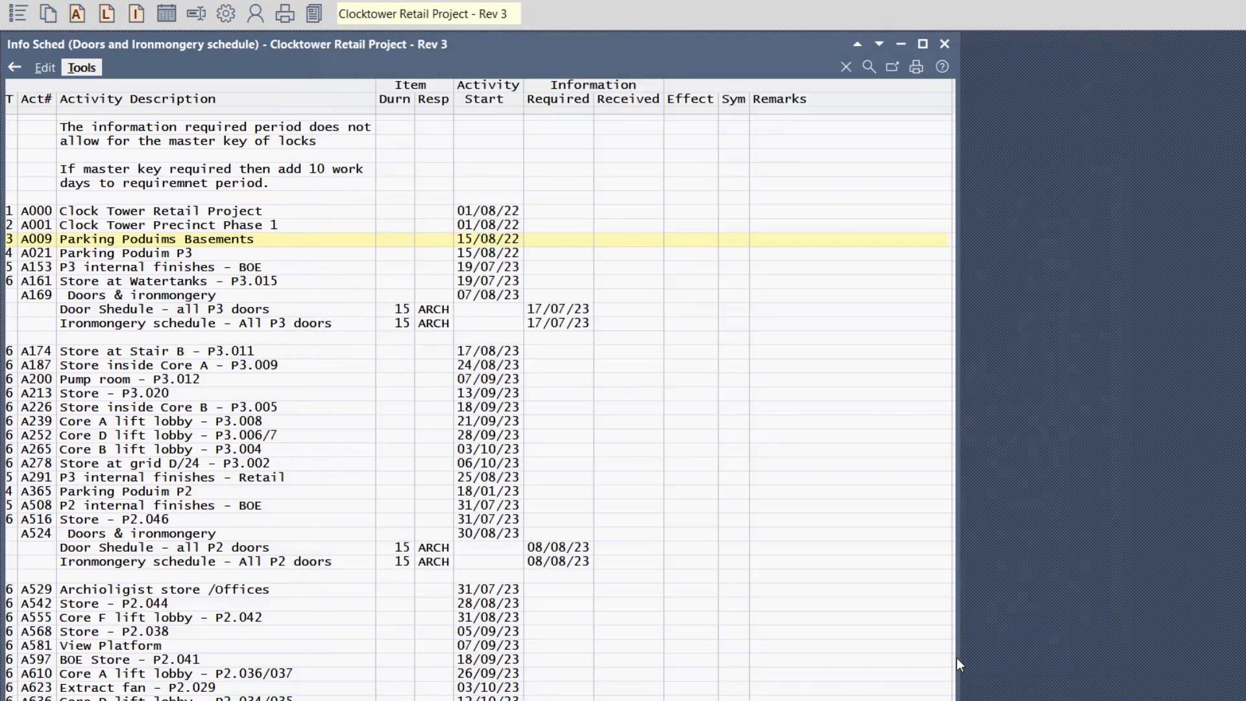
# Preview the Doors and Ironmongery schedule report, examine its items and required dates, and close the report and schedule.
pyautogui.click(820, 502)
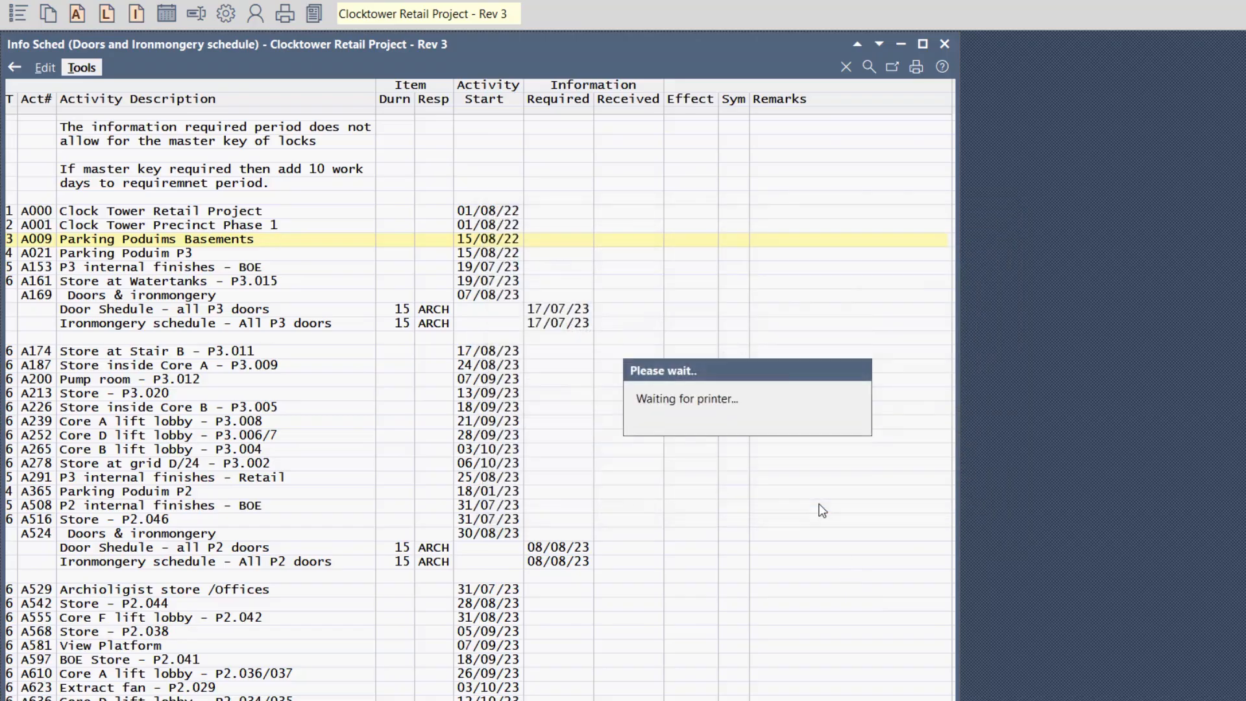
pyautogui.scroll(3, 626, 419)
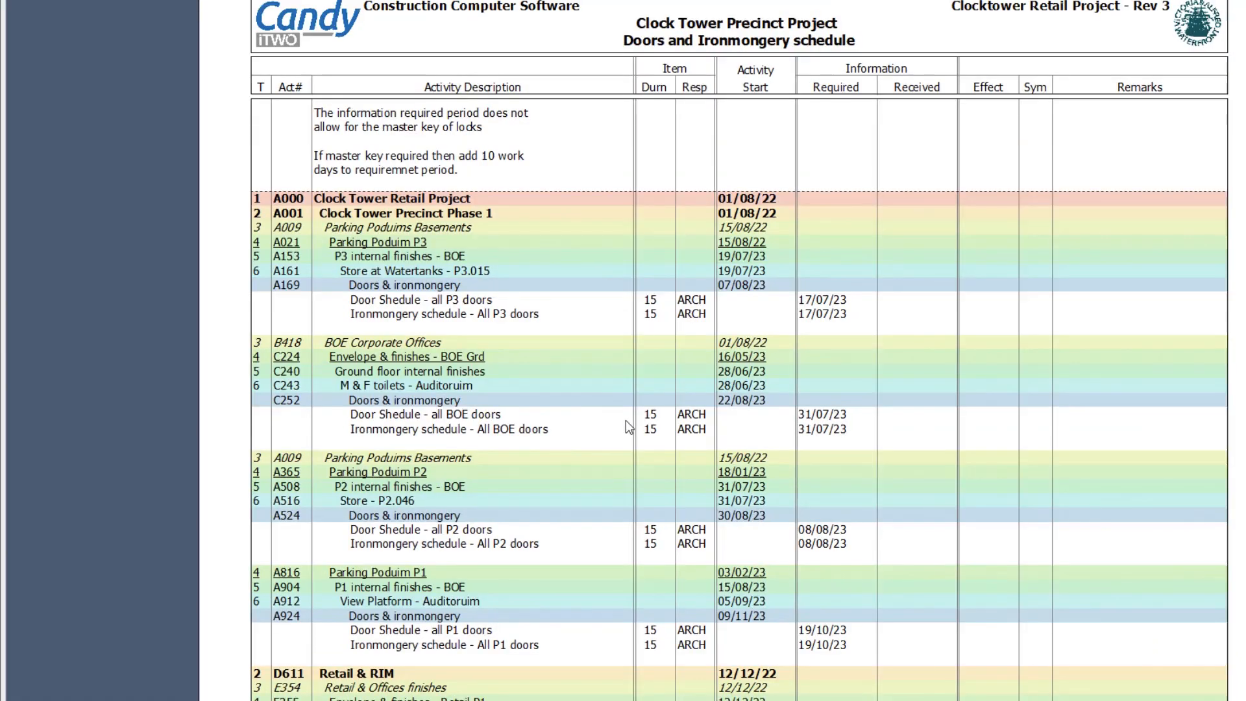
pyautogui.scroll(1, 590, 335)
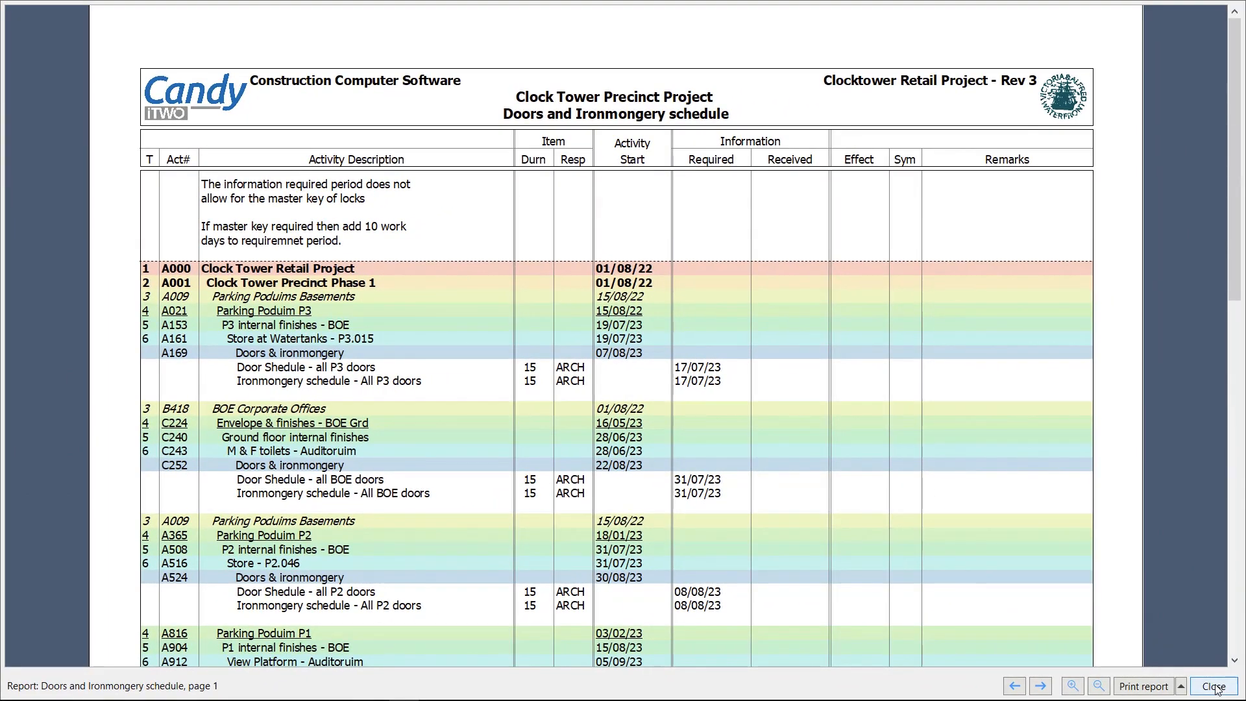
pyautogui.click(1214, 687)
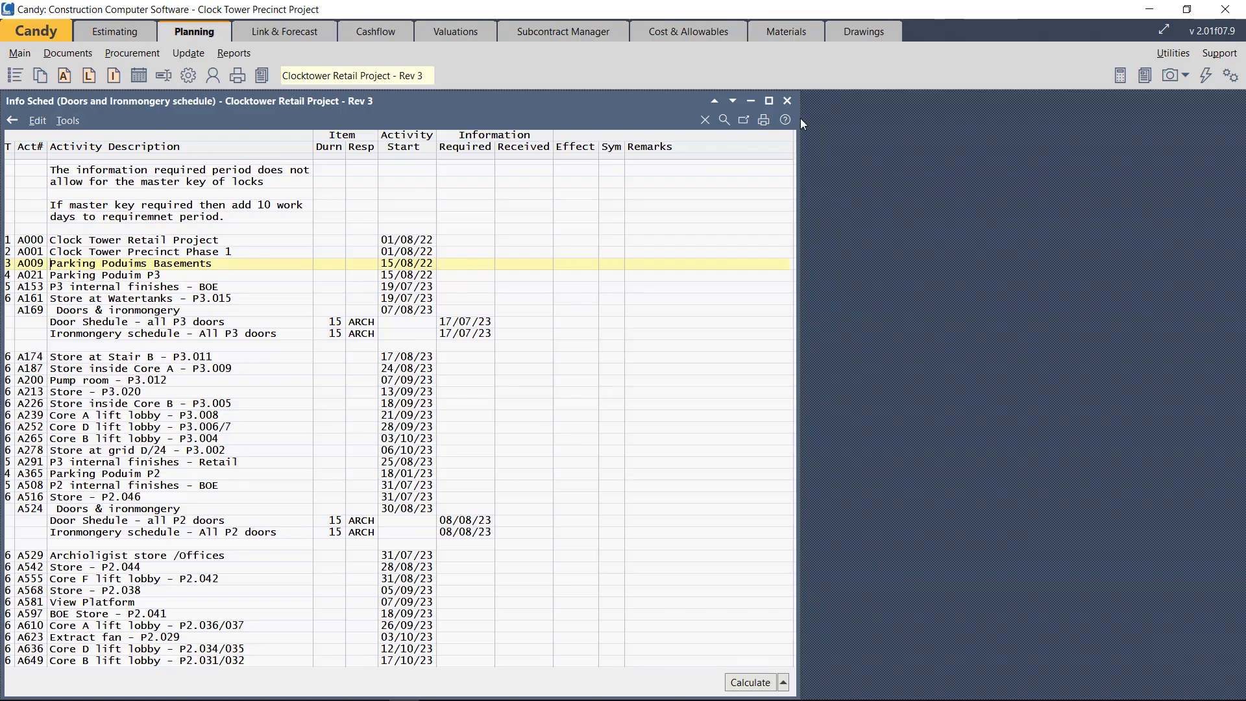
pyautogui.click(787, 101)
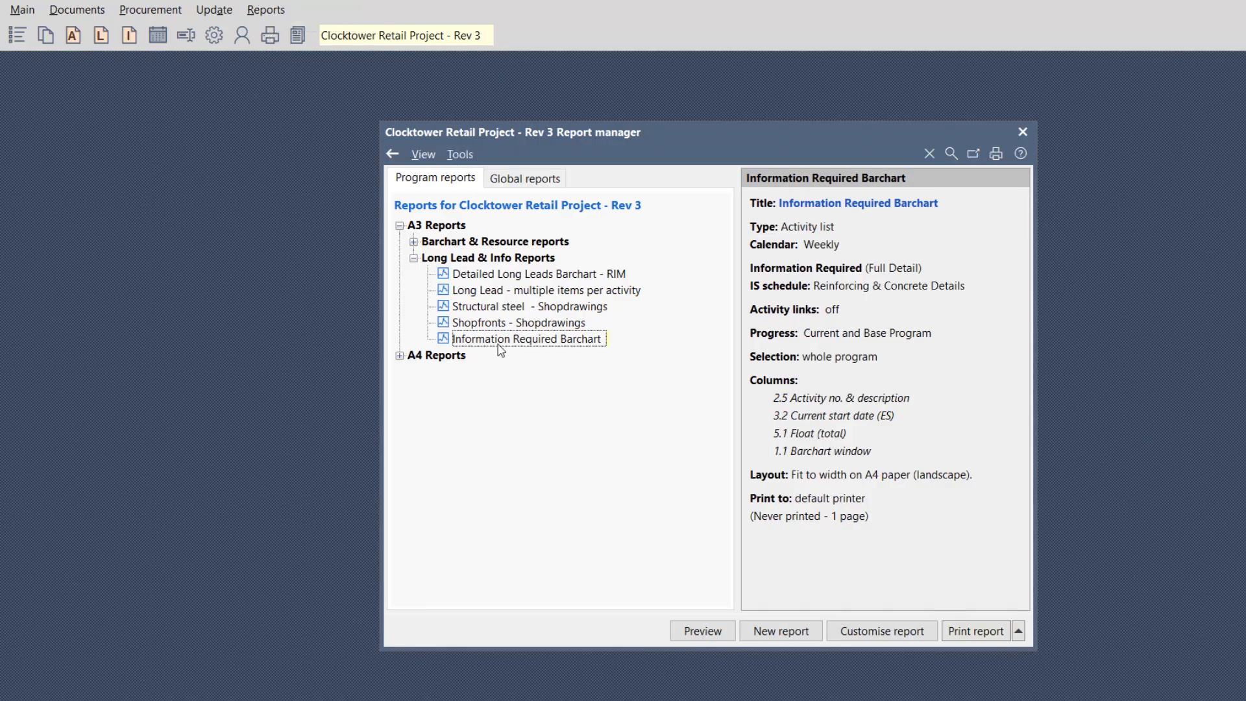
# Locate the Information Required Barchart type among the new report options and select the existing report of that name.
pyautogui.click(790, 640)
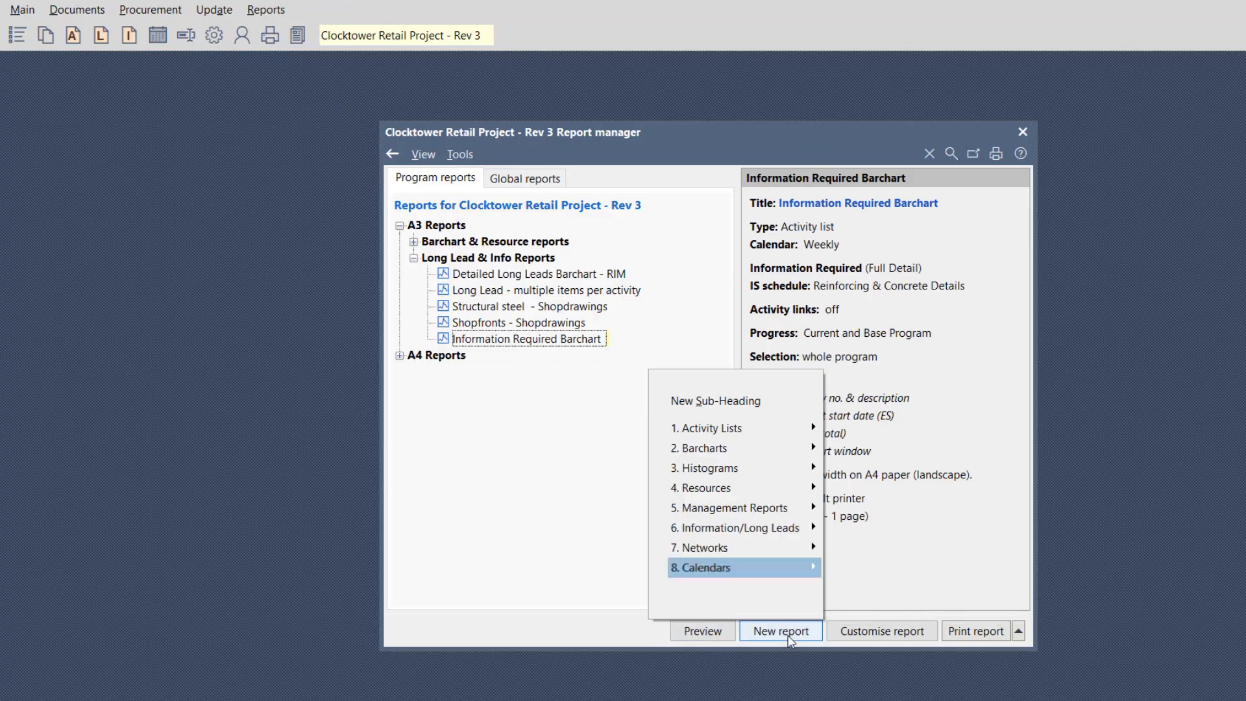
pyautogui.moveTo(764, 527)
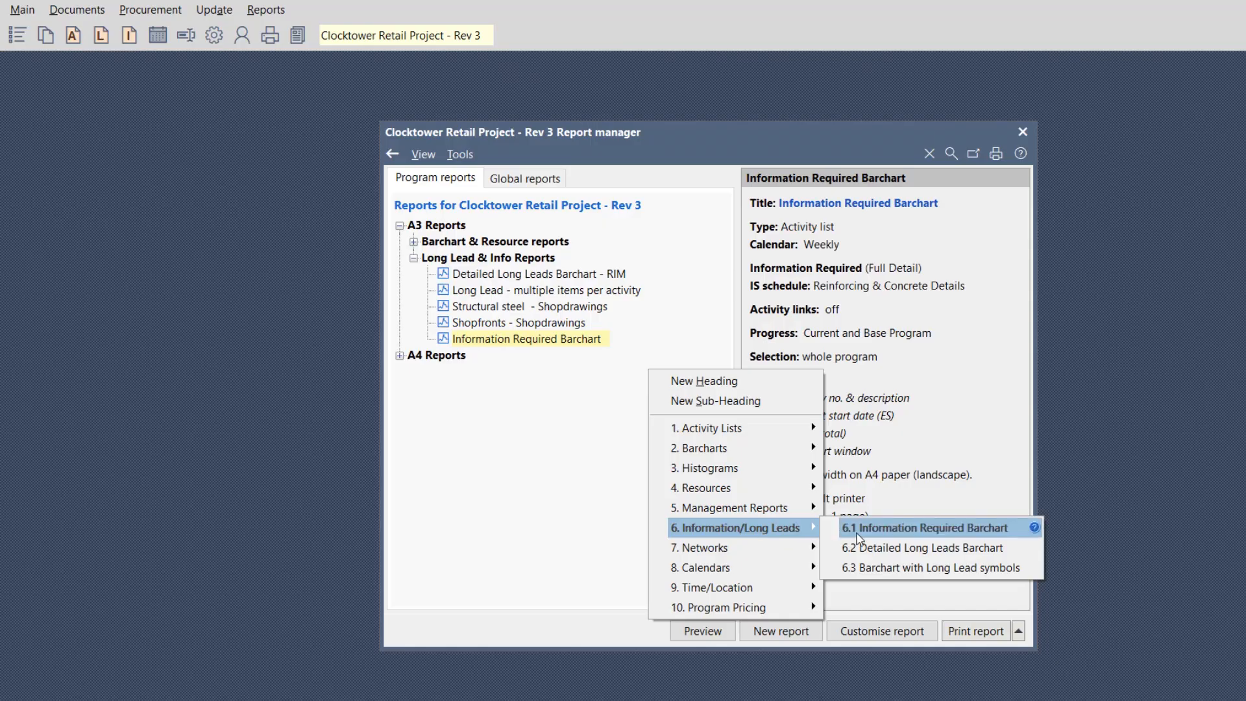
pyautogui.click(554, 347)
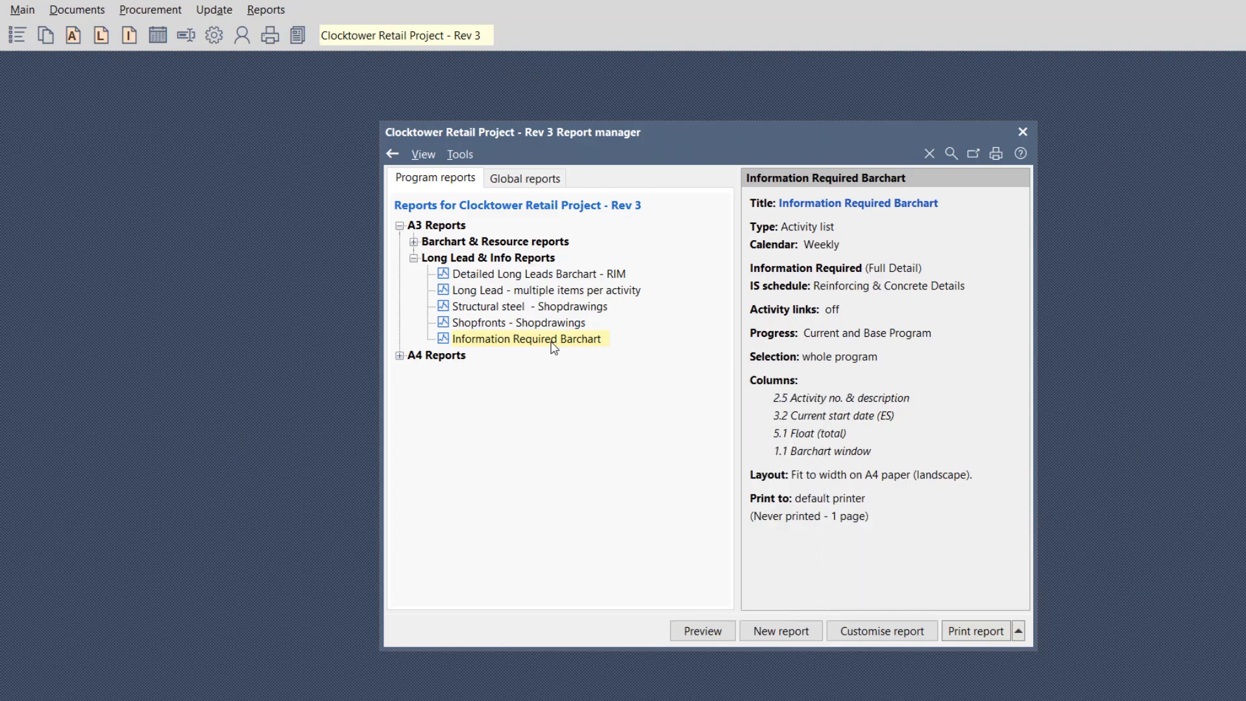
pyautogui.click(554, 347)
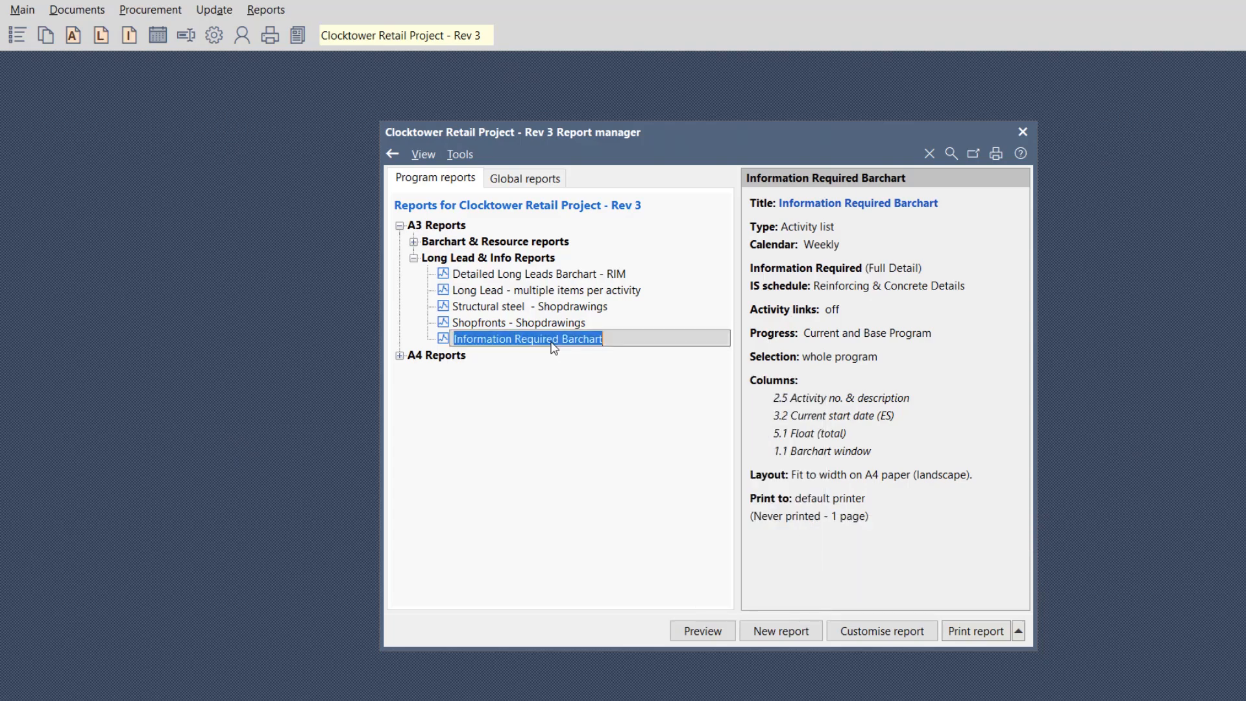
# Review the Information Required Barchart's information schedule choices, keep Reinforcing & Concrete Details with full details as bars, and accept.
pyautogui.click(848, 633)
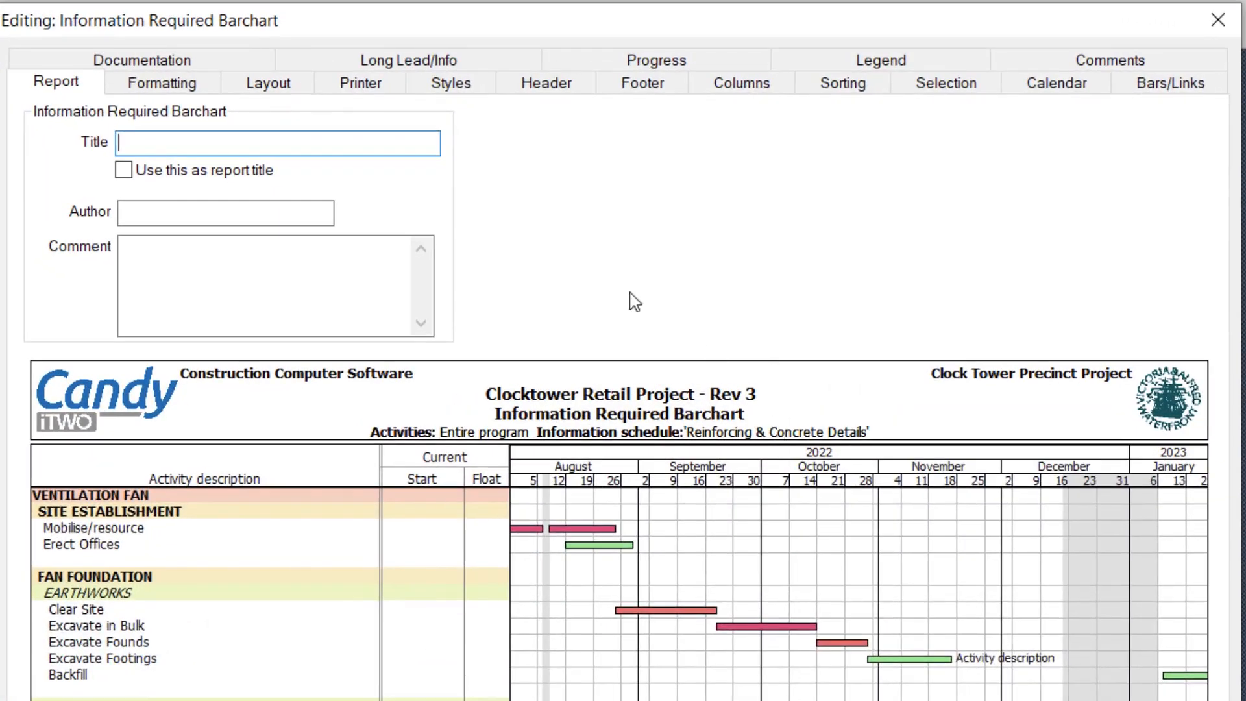
pyautogui.click(452, 63)
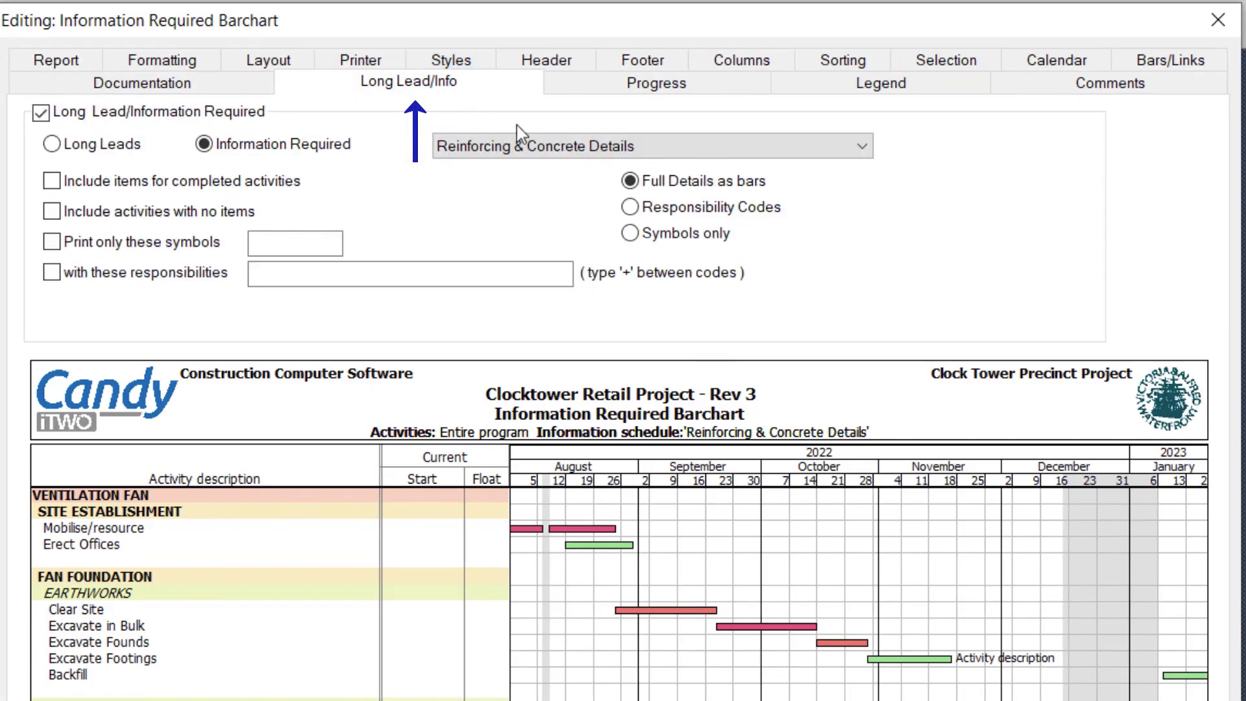
pyautogui.click(848, 154)
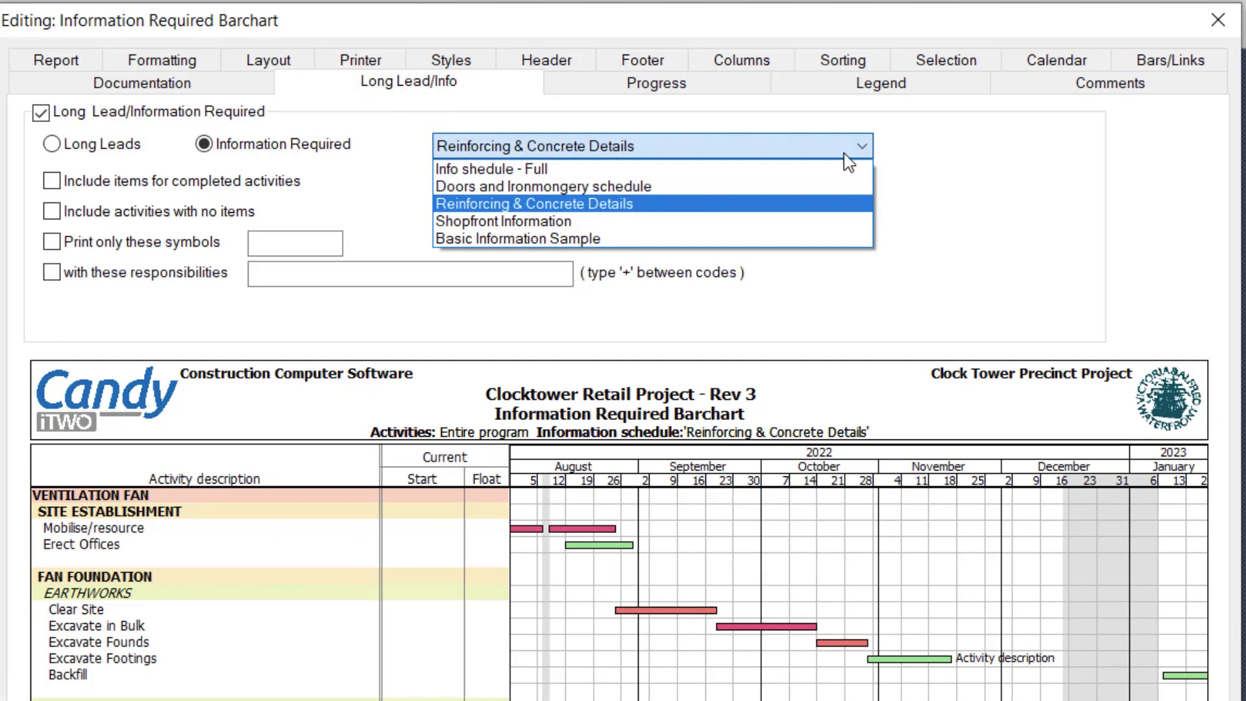
pyautogui.click(845, 155)
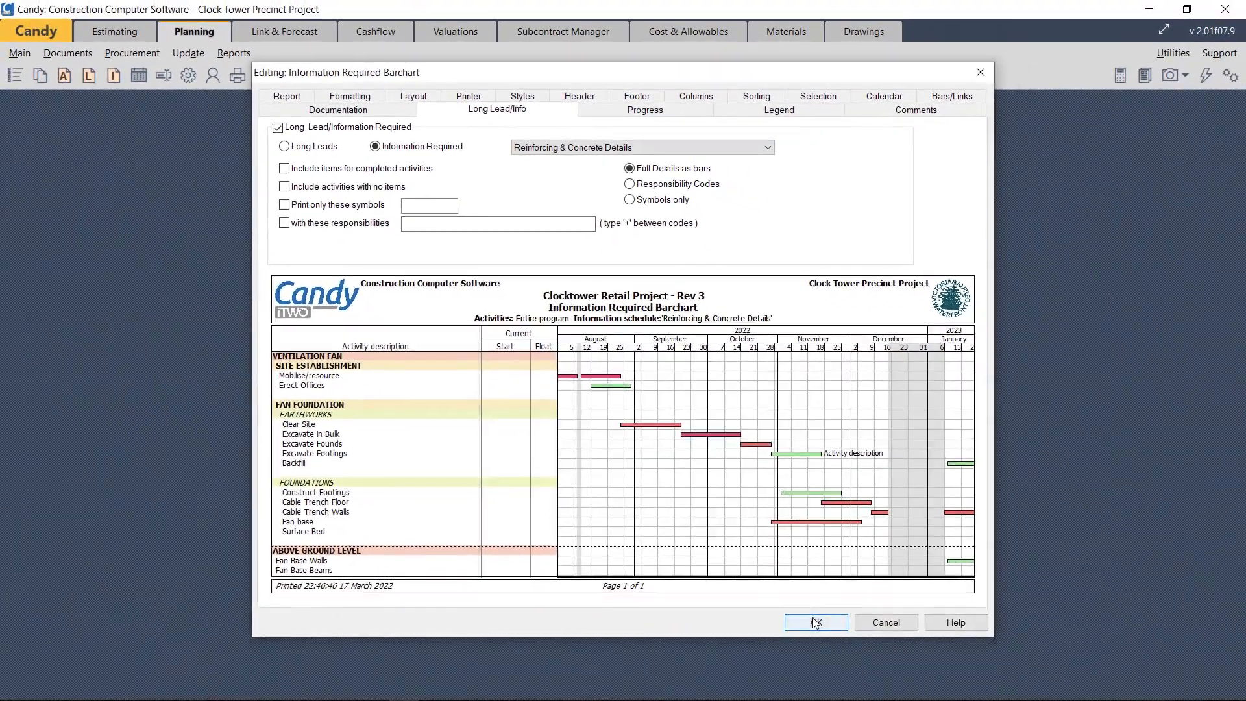
pyautogui.click(815, 622)
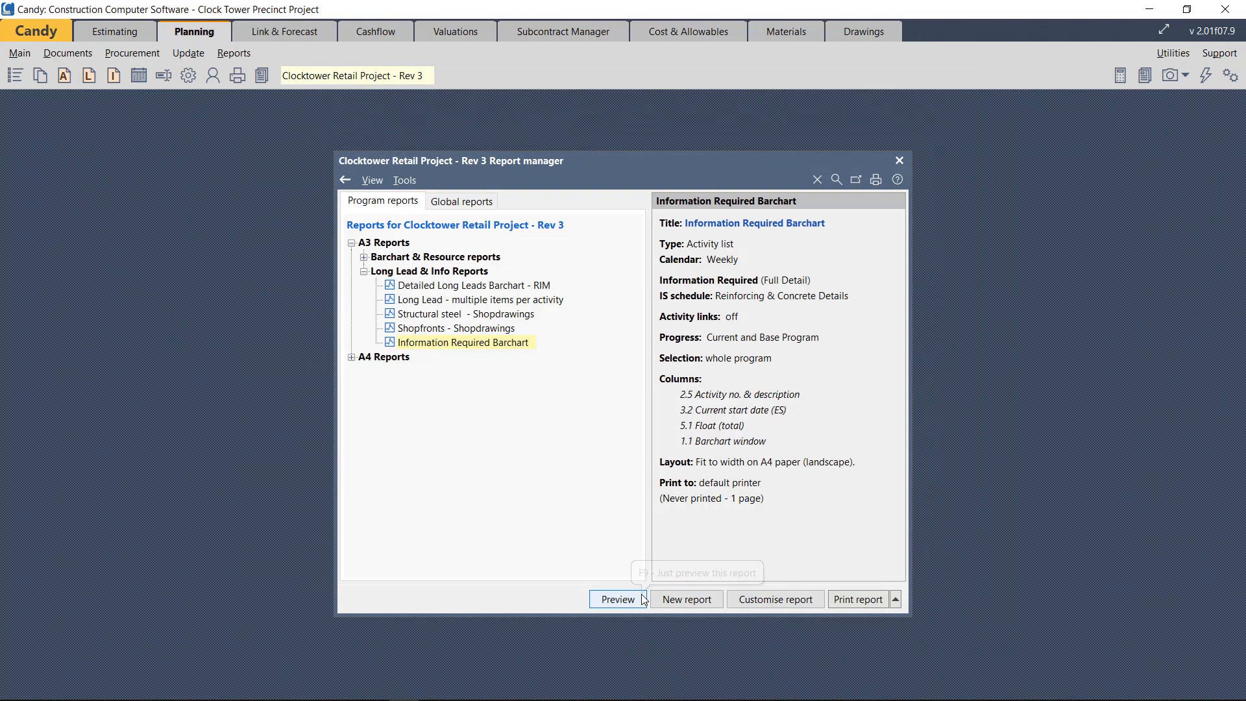
# Preview the Information Required Barchart with full details, examine its information items against the activity bars, and close it.
pyautogui.click(645, 598)
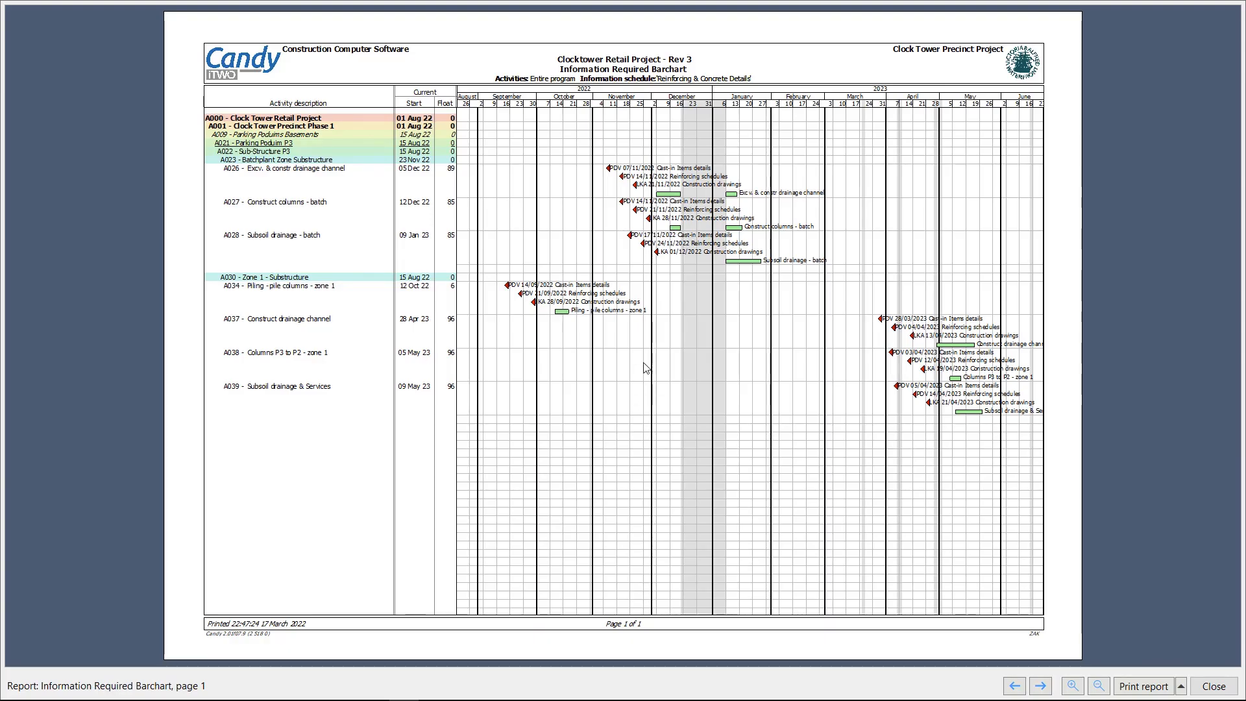
pyautogui.click(714, 360)
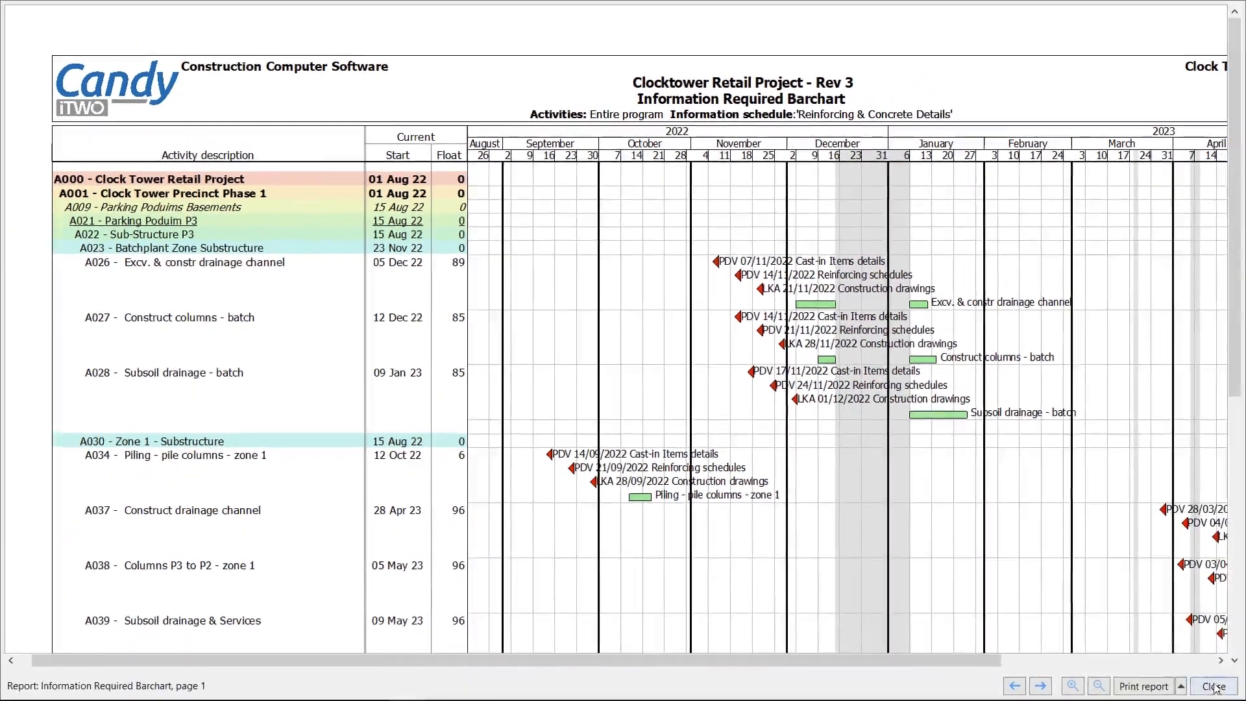
pyautogui.click(1214, 686)
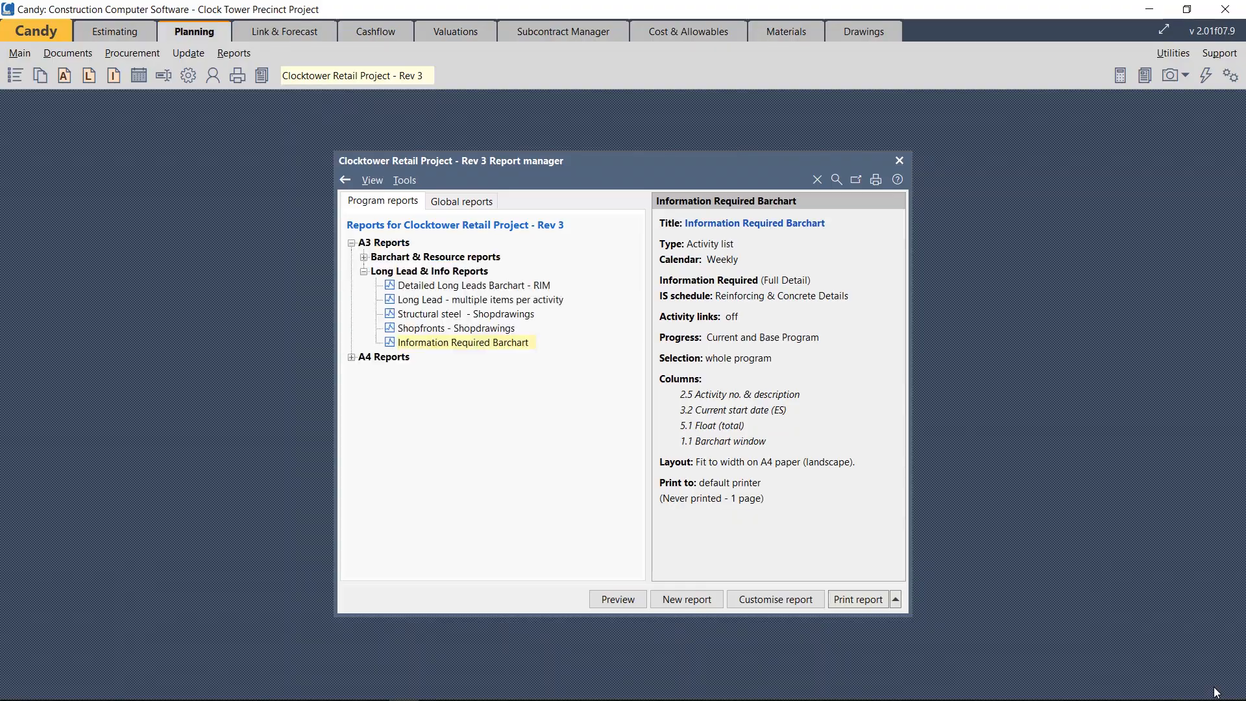
# Customise the Information Required Barchart to show the information items as Responsibility Codes.
pyautogui.click(776, 599)
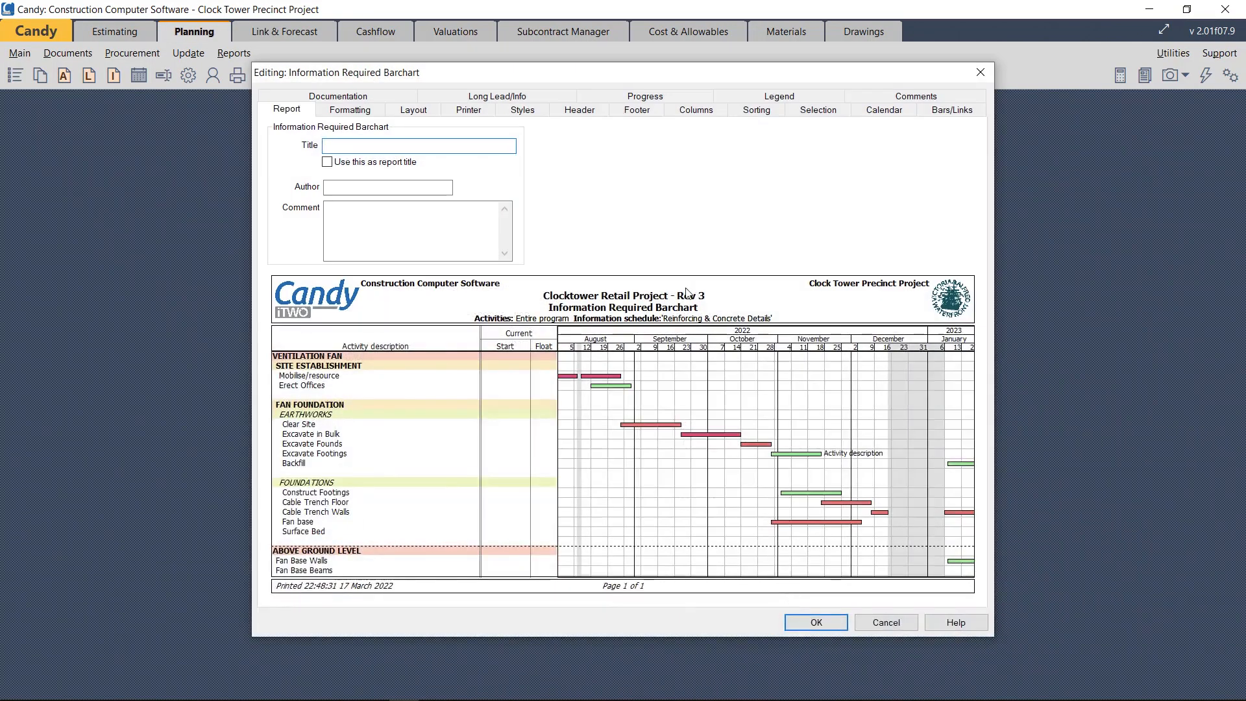
pyautogui.click(483, 97)
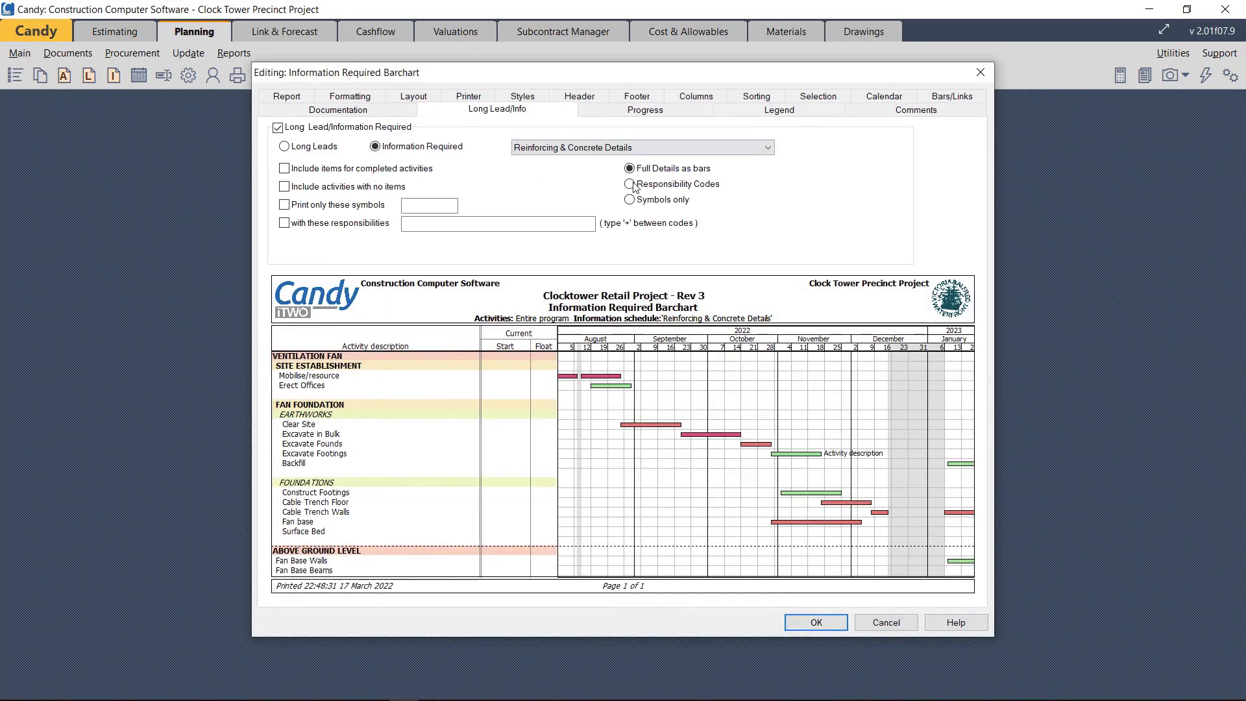
pyautogui.click(647, 186)
pyautogui.click(816, 622)
# Preview the Information Required Barchart with responsibility codes, examine it up close, and close it.
pyautogui.click(617, 598)
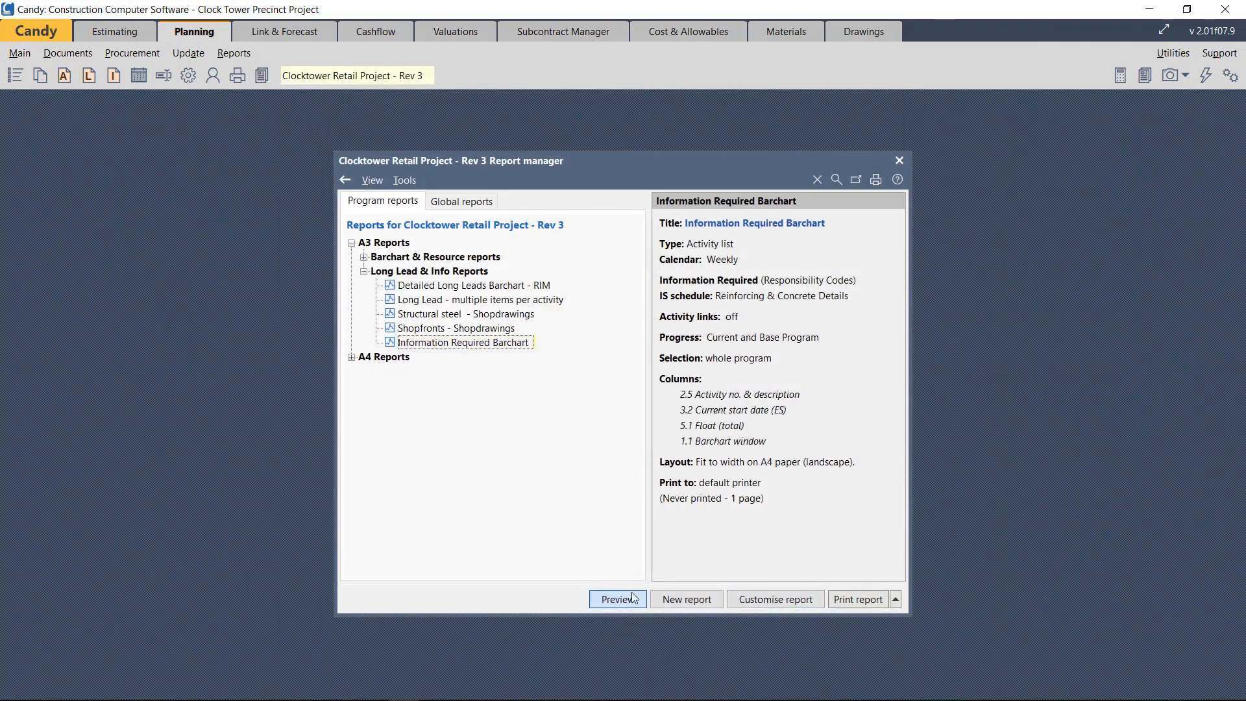
pyautogui.scroll(2, 709, 332)
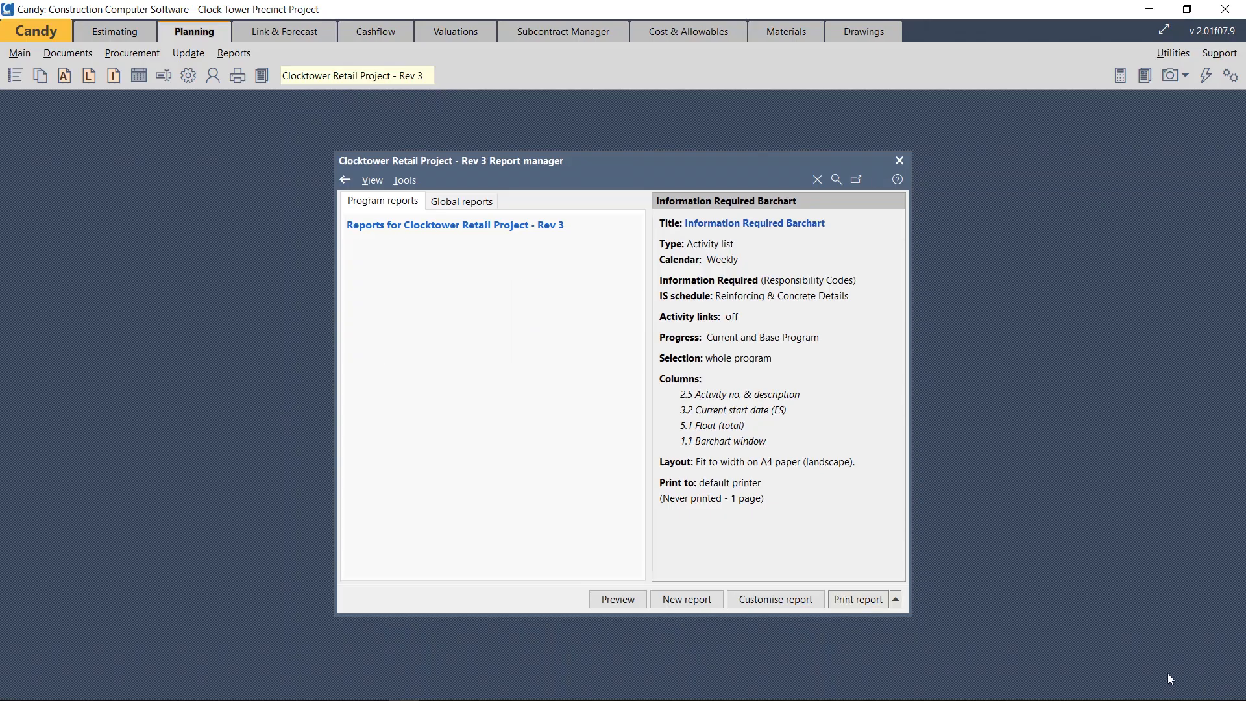
pyautogui.click(1212, 687)
# Customise the Information Required Barchart to show the information items as symbols only.
pyautogui.click(782, 600)
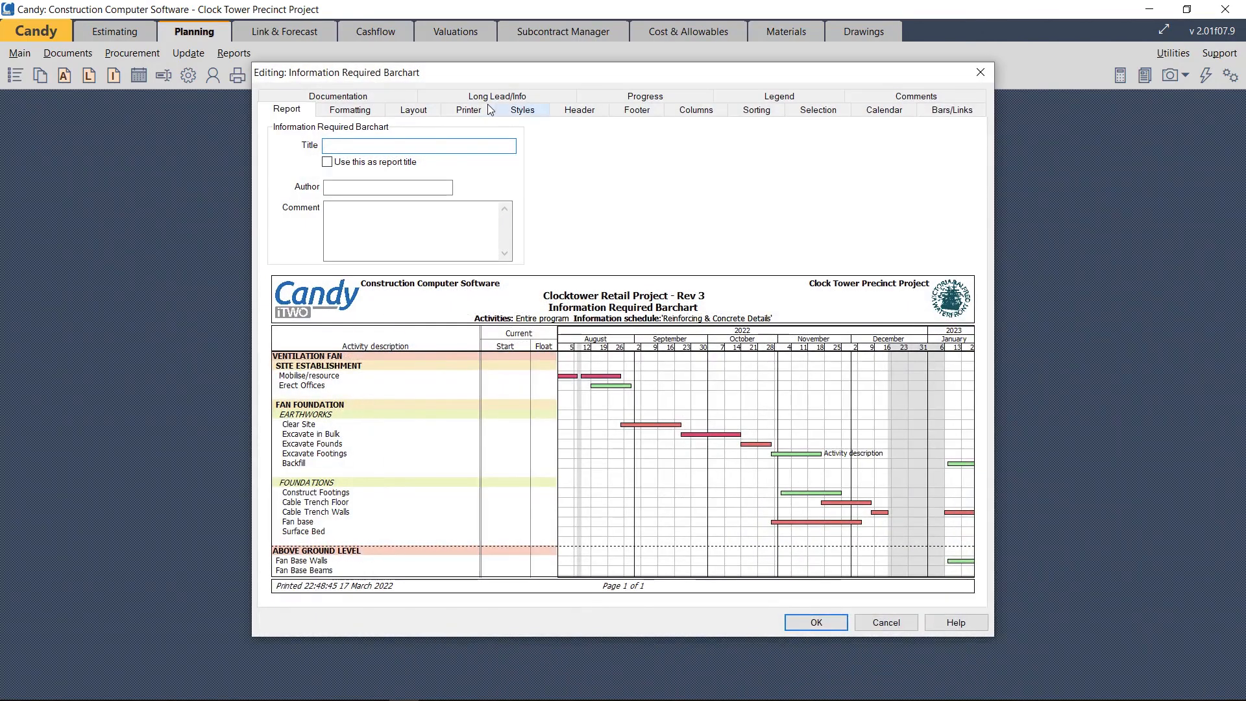
pyautogui.click(506, 97)
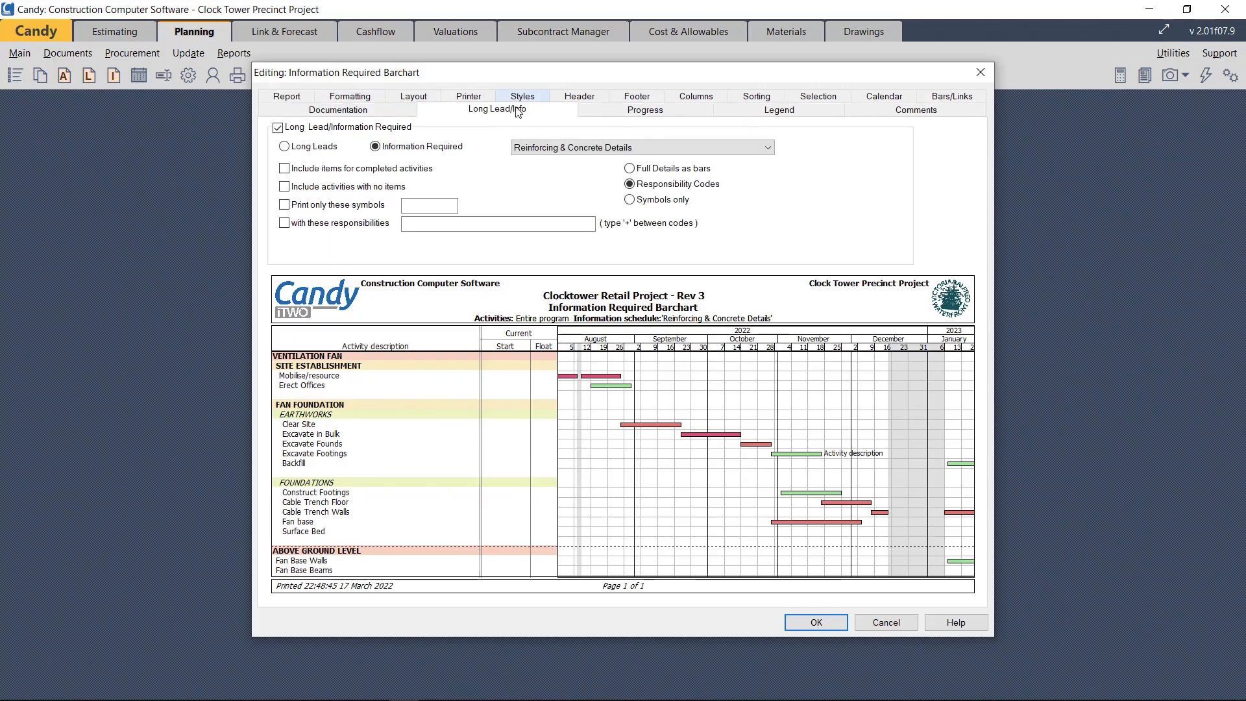
pyautogui.click(643, 200)
pyautogui.click(805, 622)
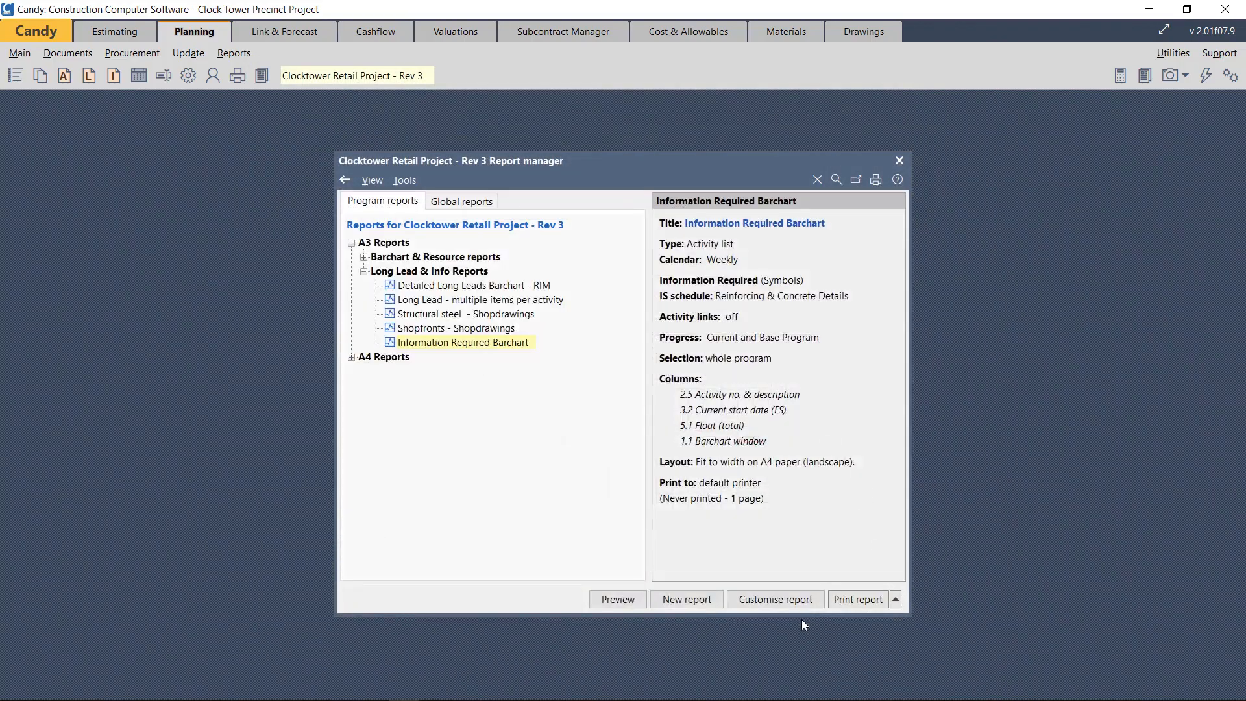
# Preview the Information Required Barchart with symbols only, examine the symbols against the activity bars, and close it.
pyautogui.click(634, 604)
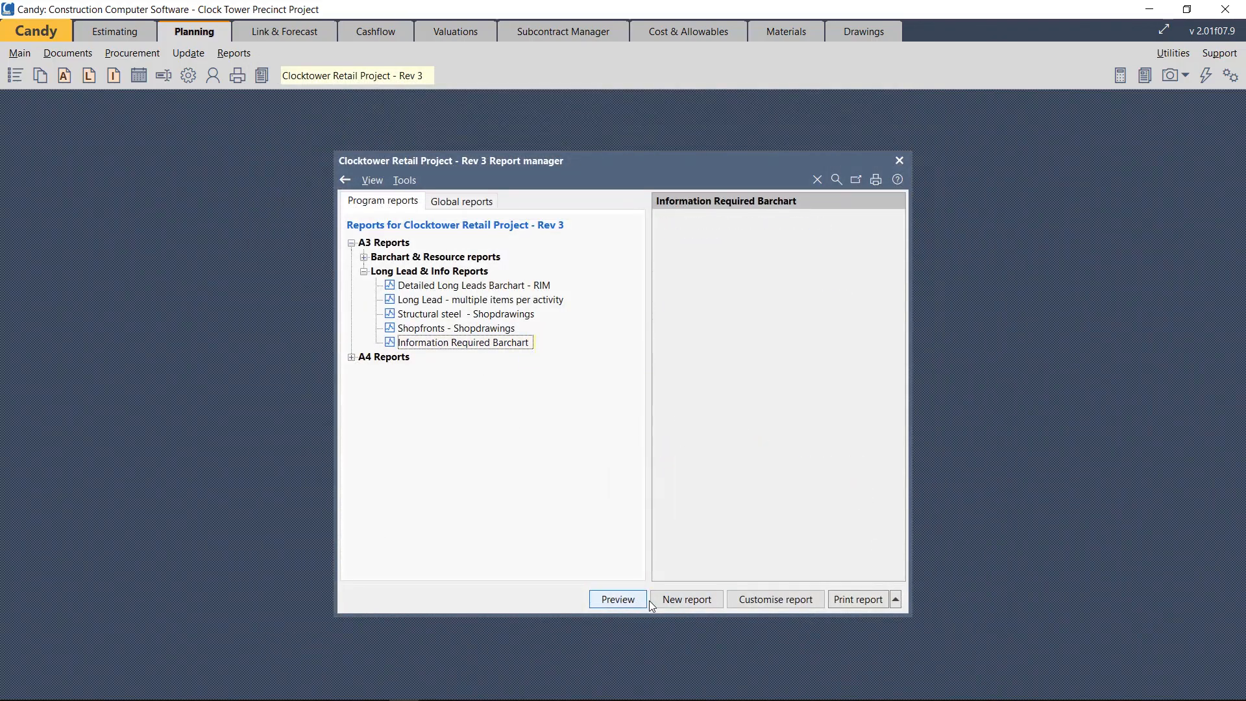
pyautogui.scroll(3, 716, 522)
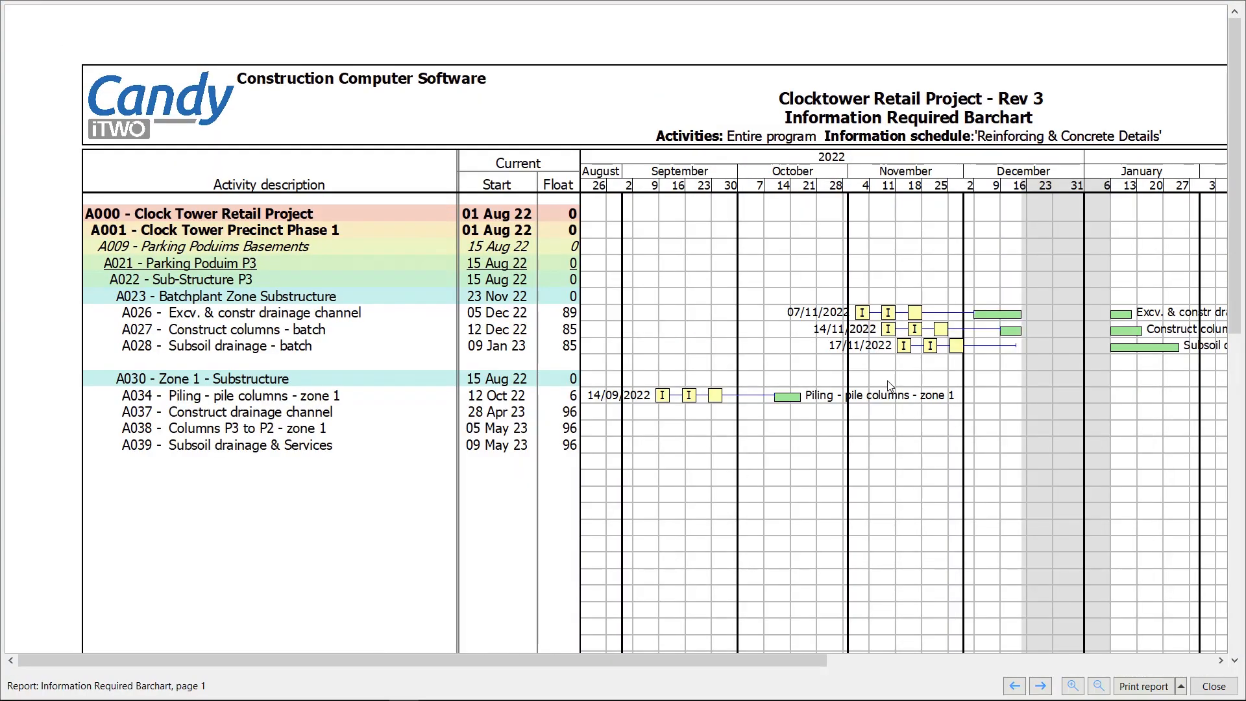
pyautogui.scroll(-3, 889, 386)
pyautogui.click(1214, 686)
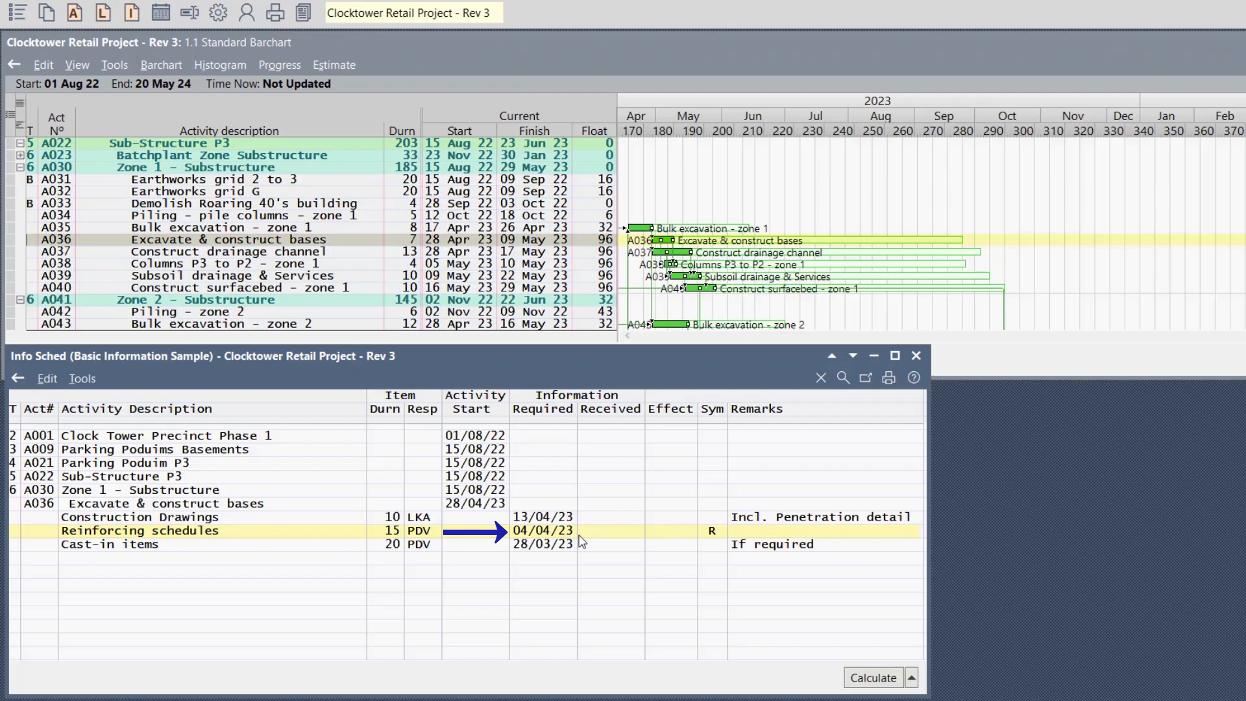
# Enter 16/04/23 as the information received date for the Reinforcing schedules item under Excavate & construct bases.
pyautogui.click(578, 533)
pyautogui.write('16/04/23')
pyautogui.click(592, 560)
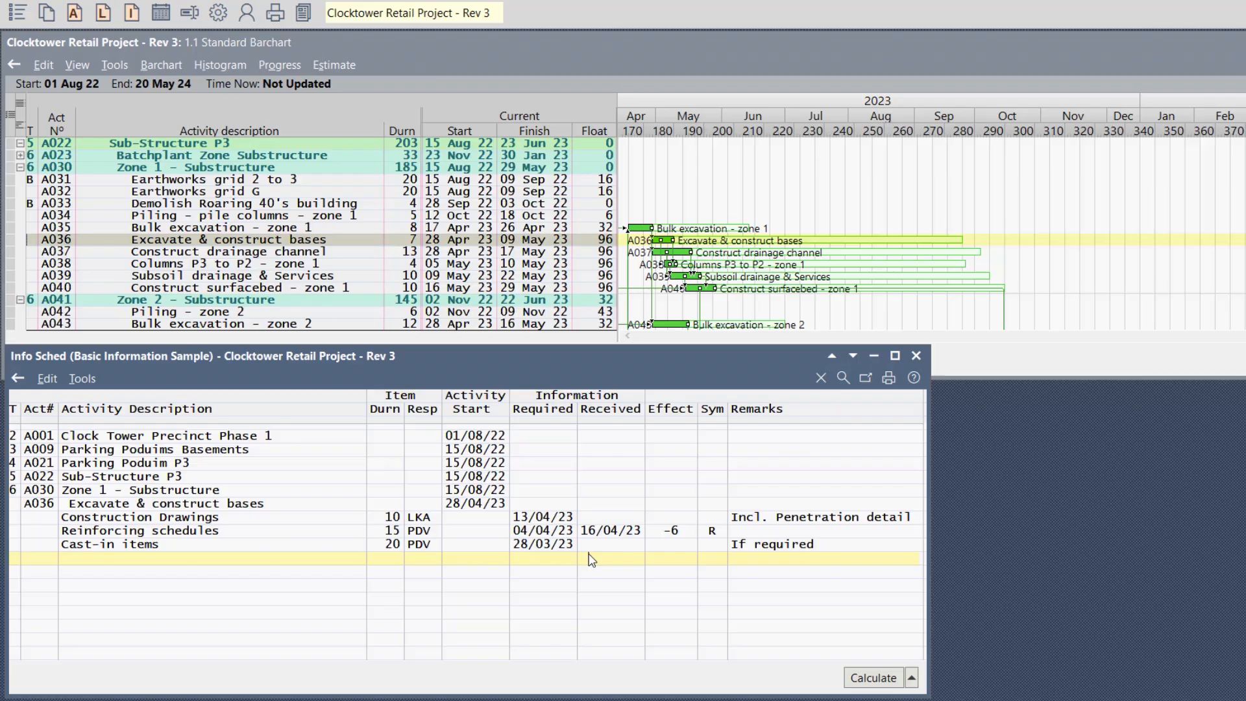
# Export the Basic Information Sample schedule to the program, clearing any existing information restraints.
pyautogui.click(69, 379)
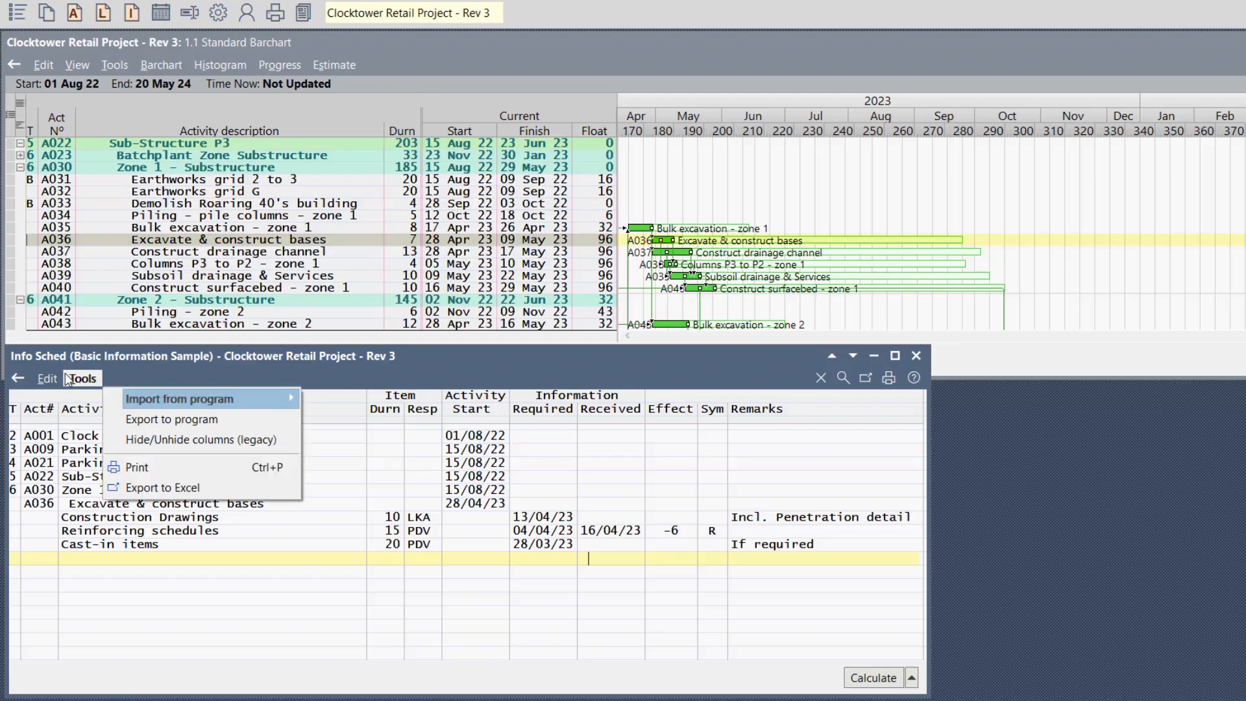
pyautogui.click(166, 423)
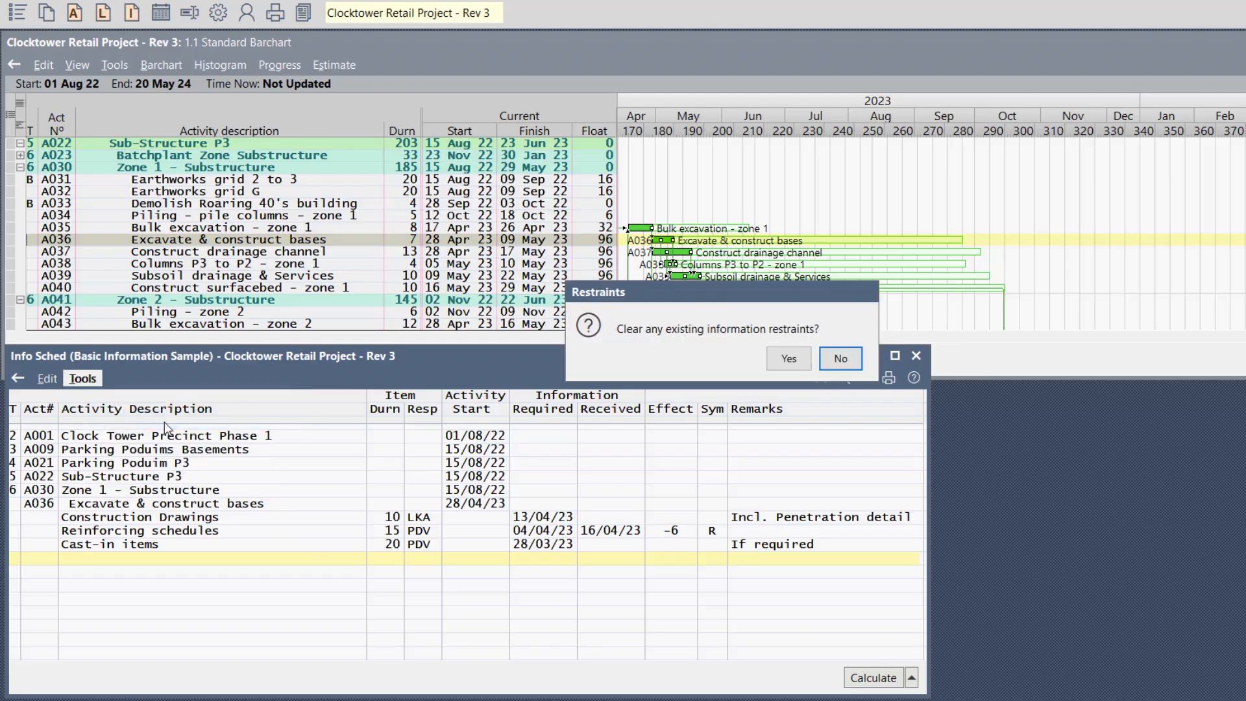
pyautogui.click(788, 361)
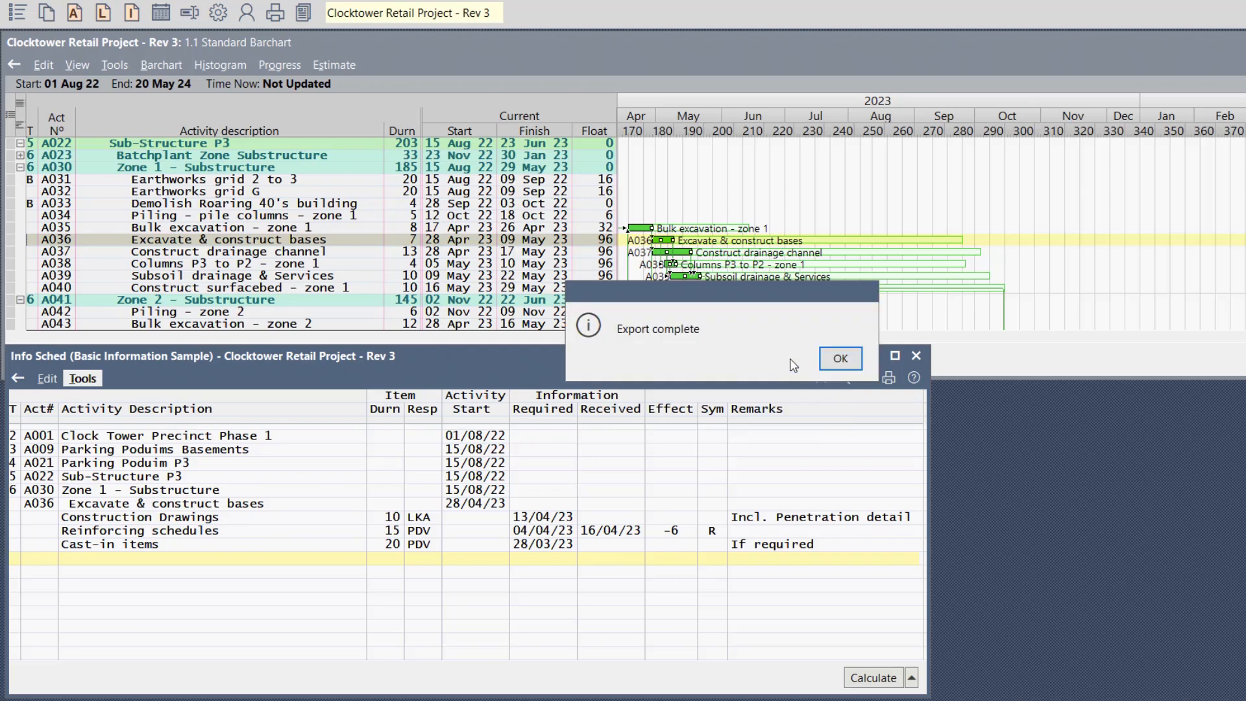
pyautogui.click(831, 359)
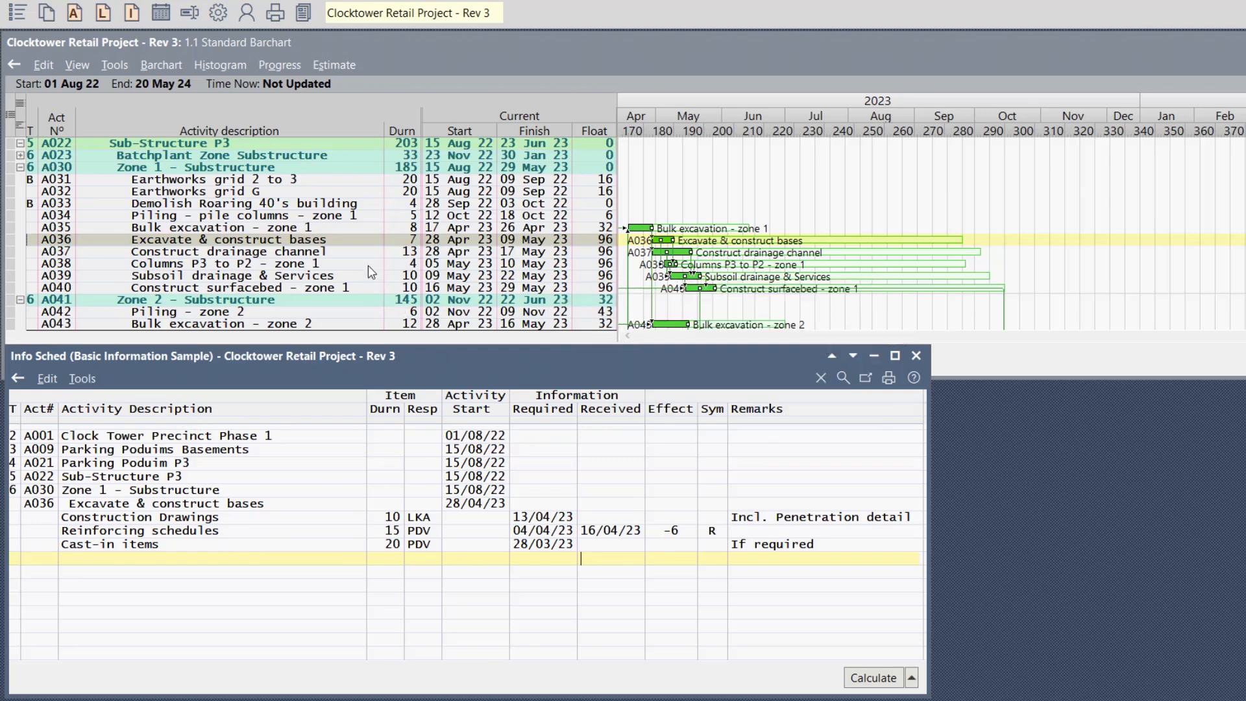
# Return to the program's barchart and switch it to the 5.4 Barchart with Restraints document.
pyautogui.click(576, 265)
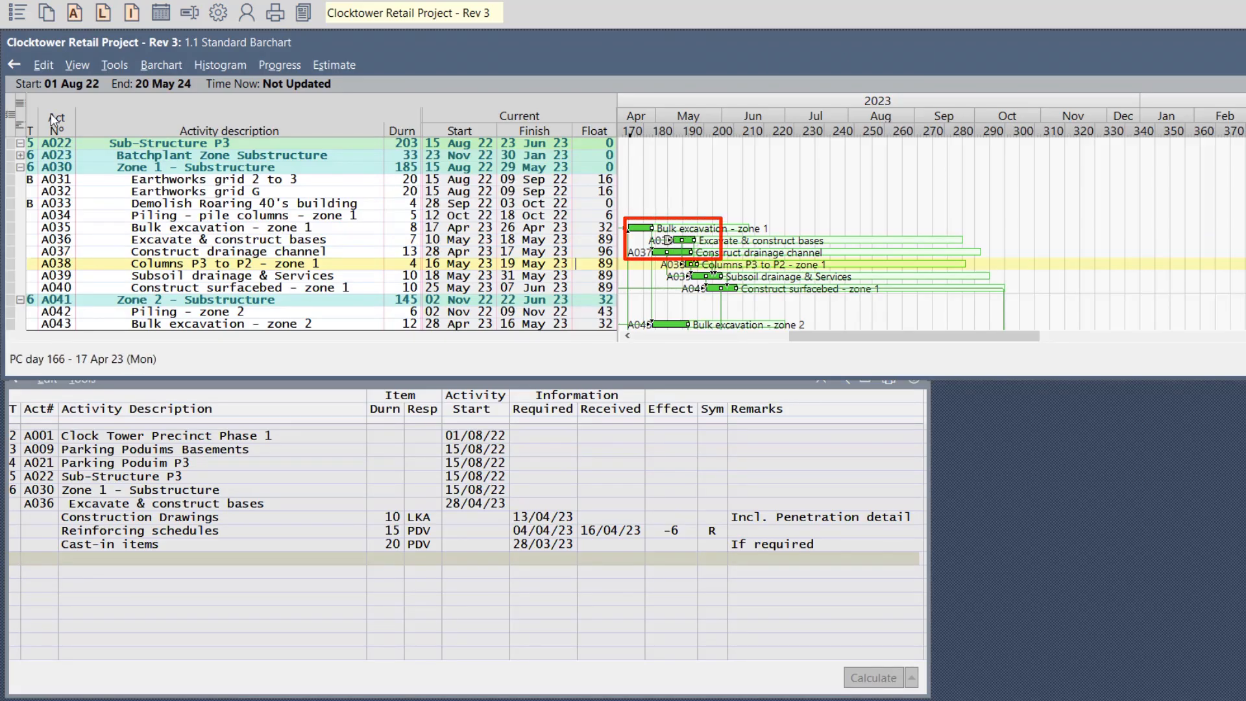
pyautogui.click(46, 17)
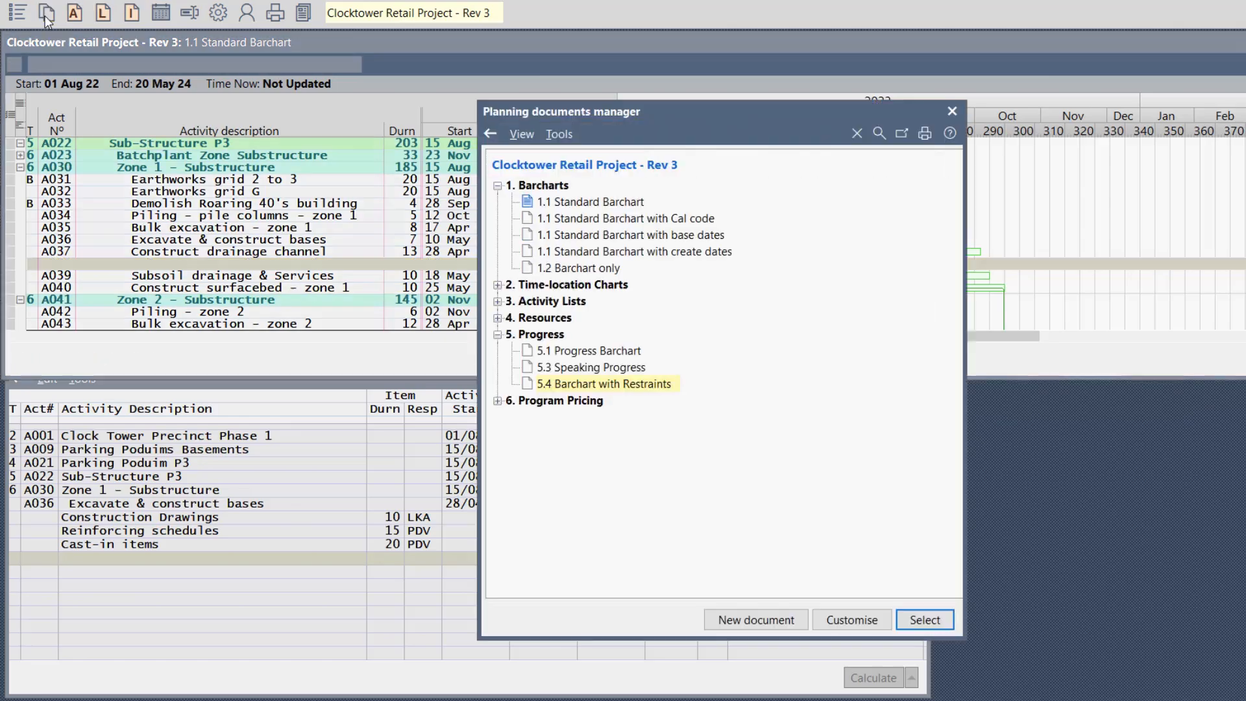
pyautogui.doubleClick(591, 384)
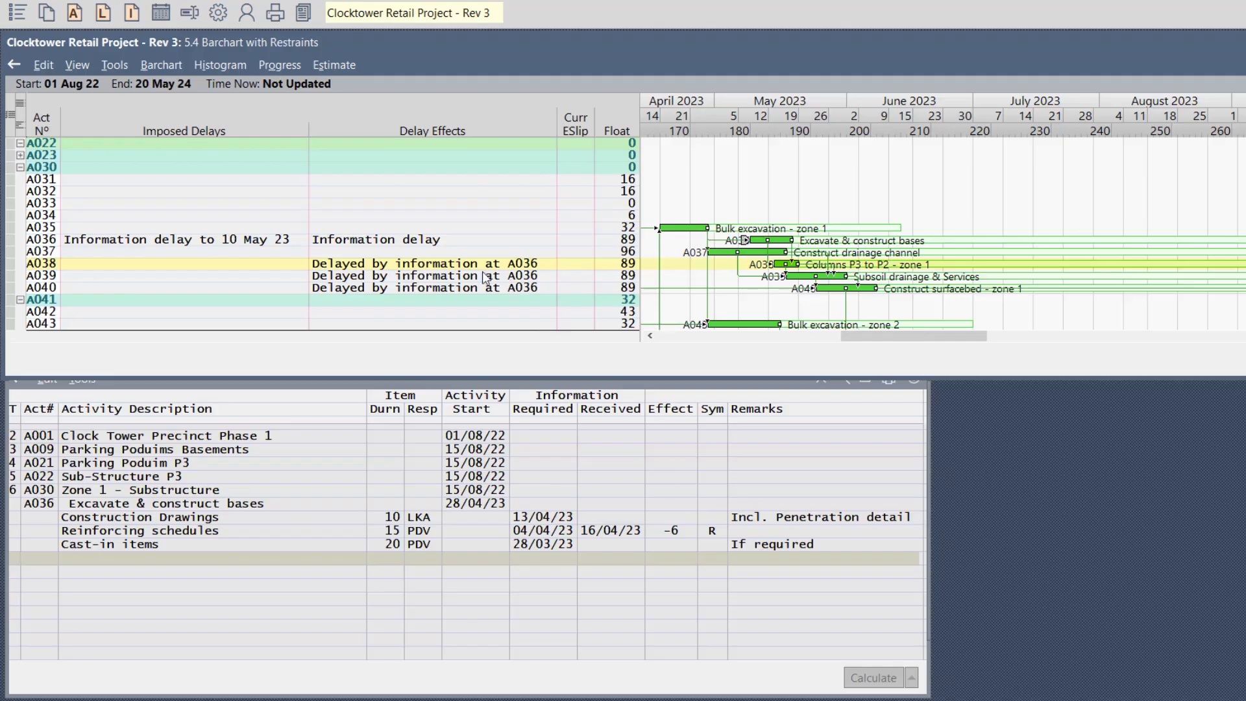
# Filter the Delay Effects column to keep only activities containing "delay".
pyautogui.rightClick(419, 131)
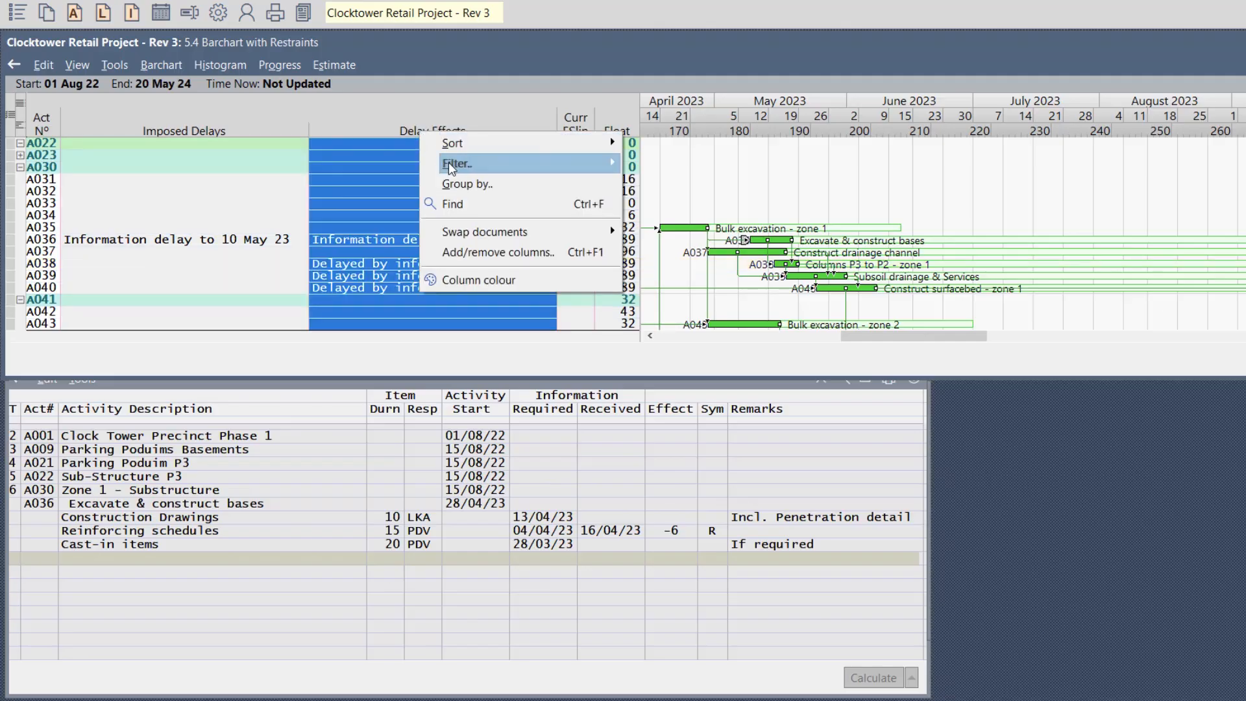
pyautogui.moveTo(604, 164)
pyautogui.click(704, 164)
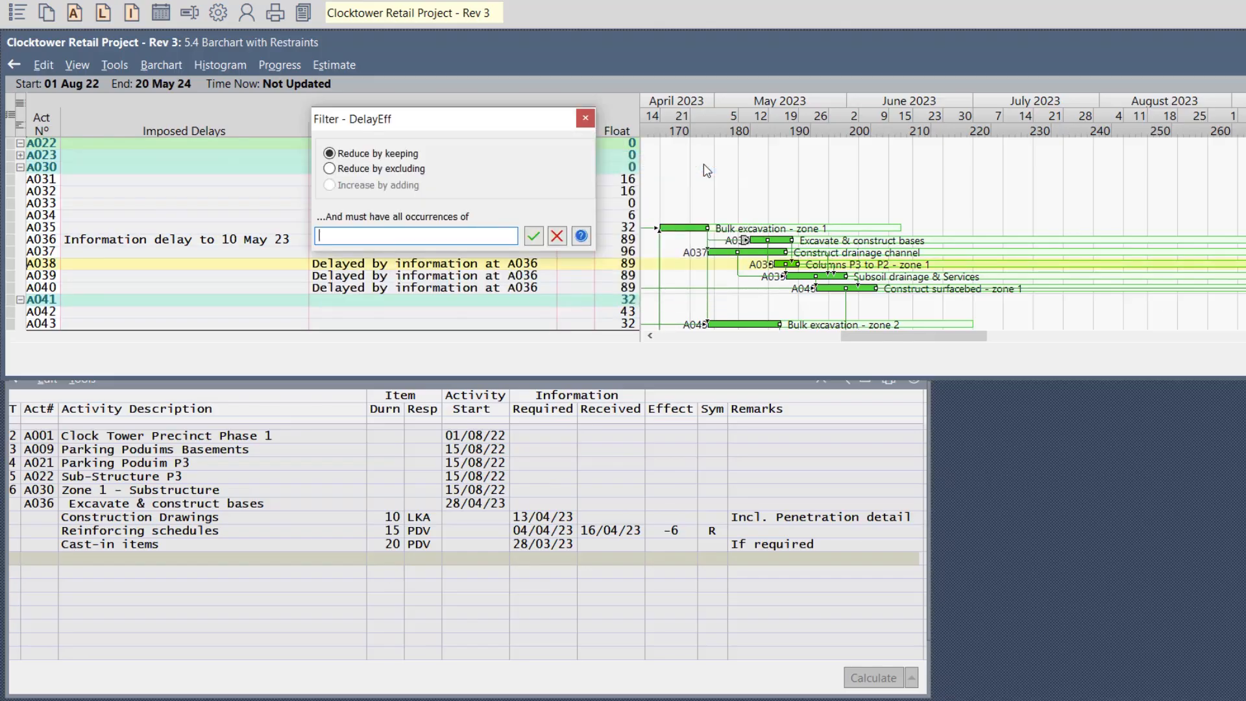
pyautogui.write('delay')
pyautogui.click(538, 240)
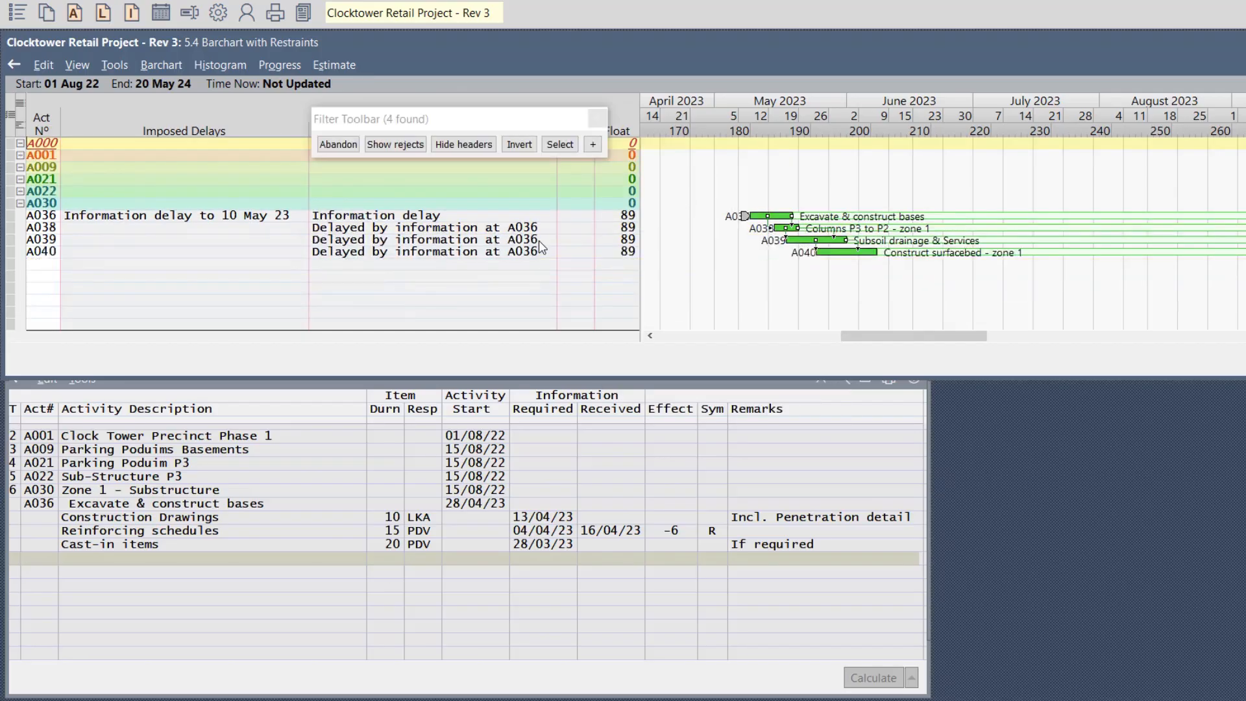